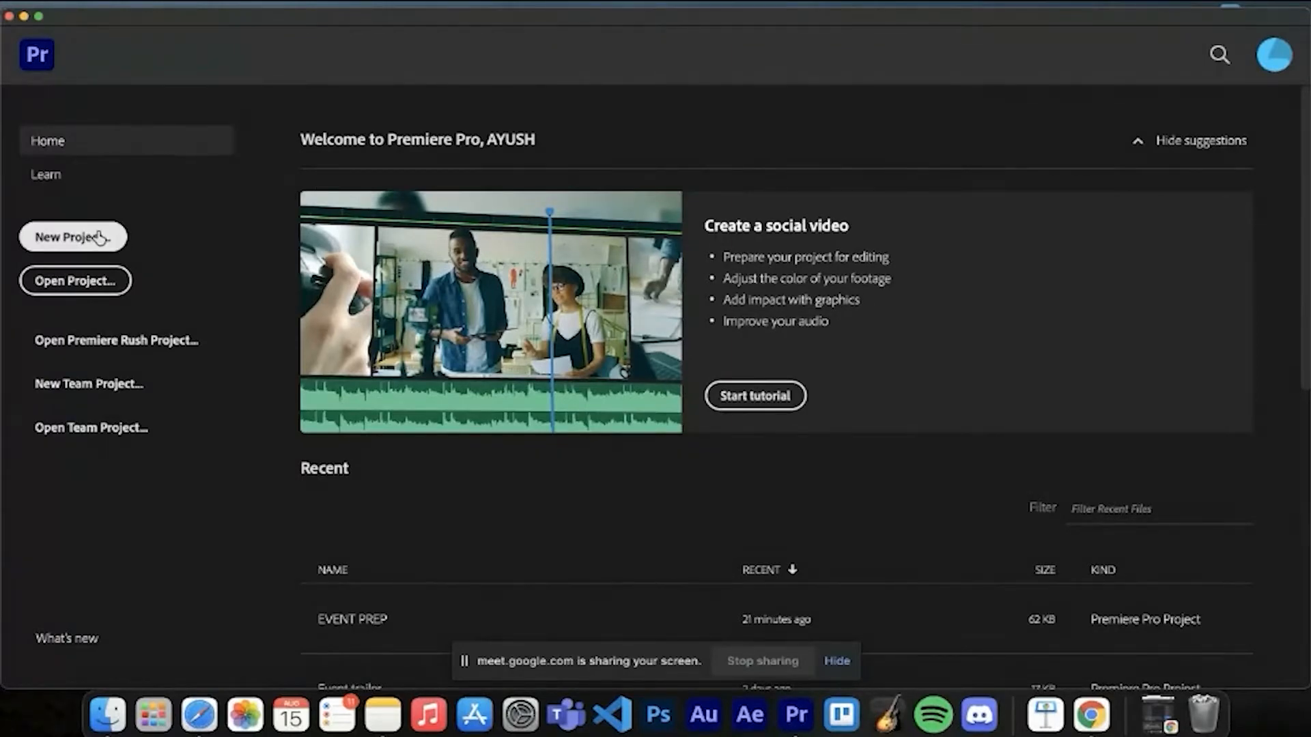
Step: Create a new project named "Intro to Premiere Pro" with the default settings
left_click(104, 244)
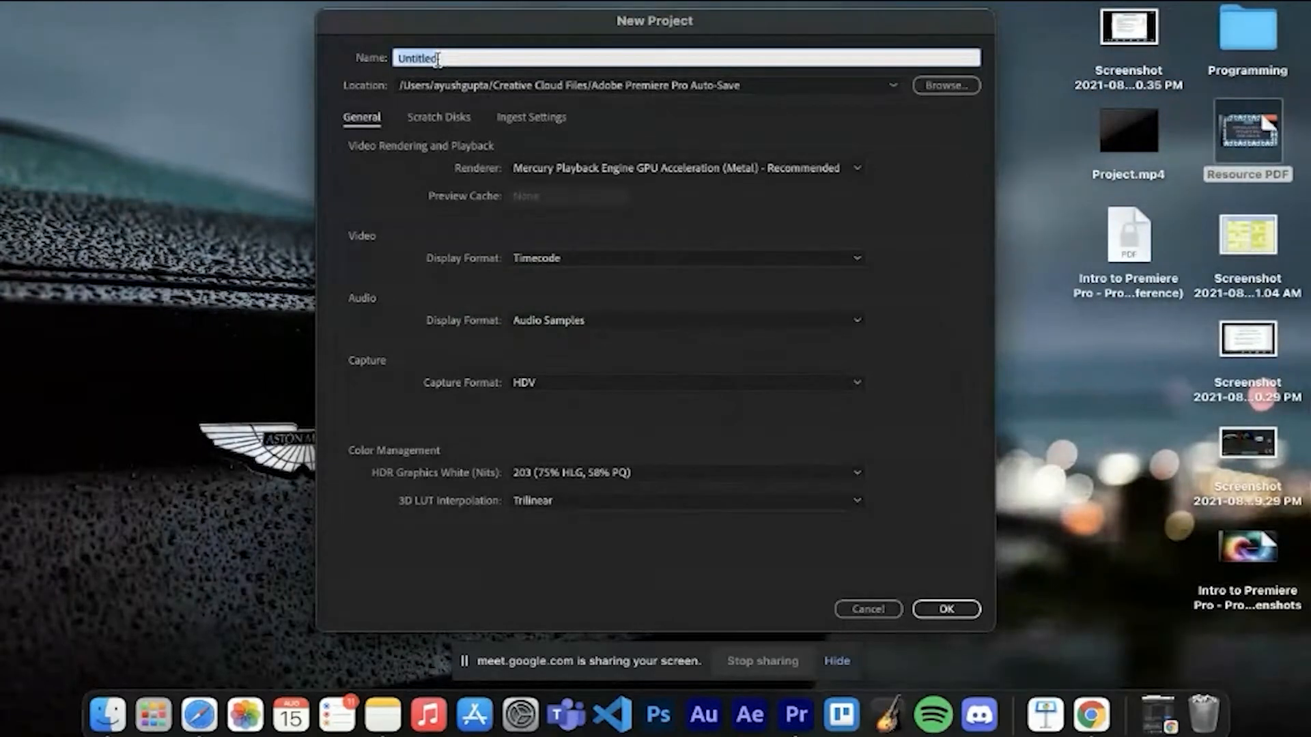
key("BackSpace")
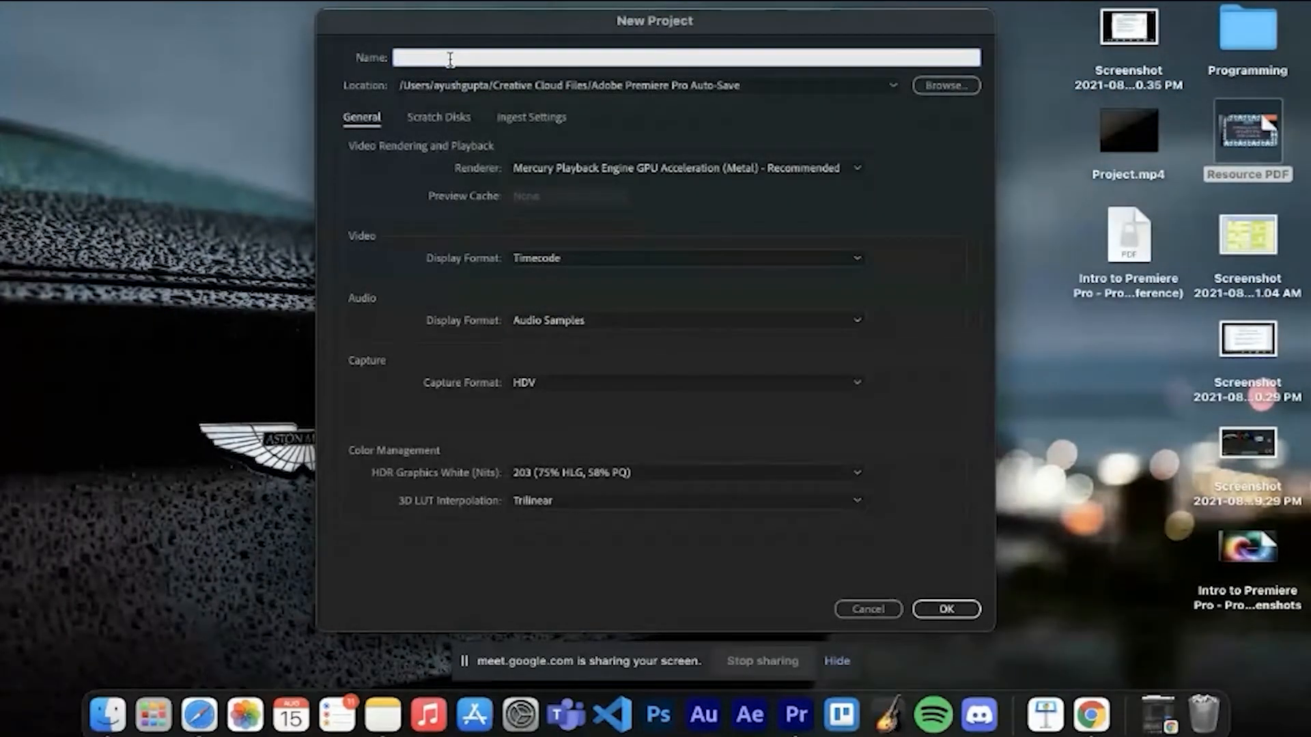
type("Intro to Prem")
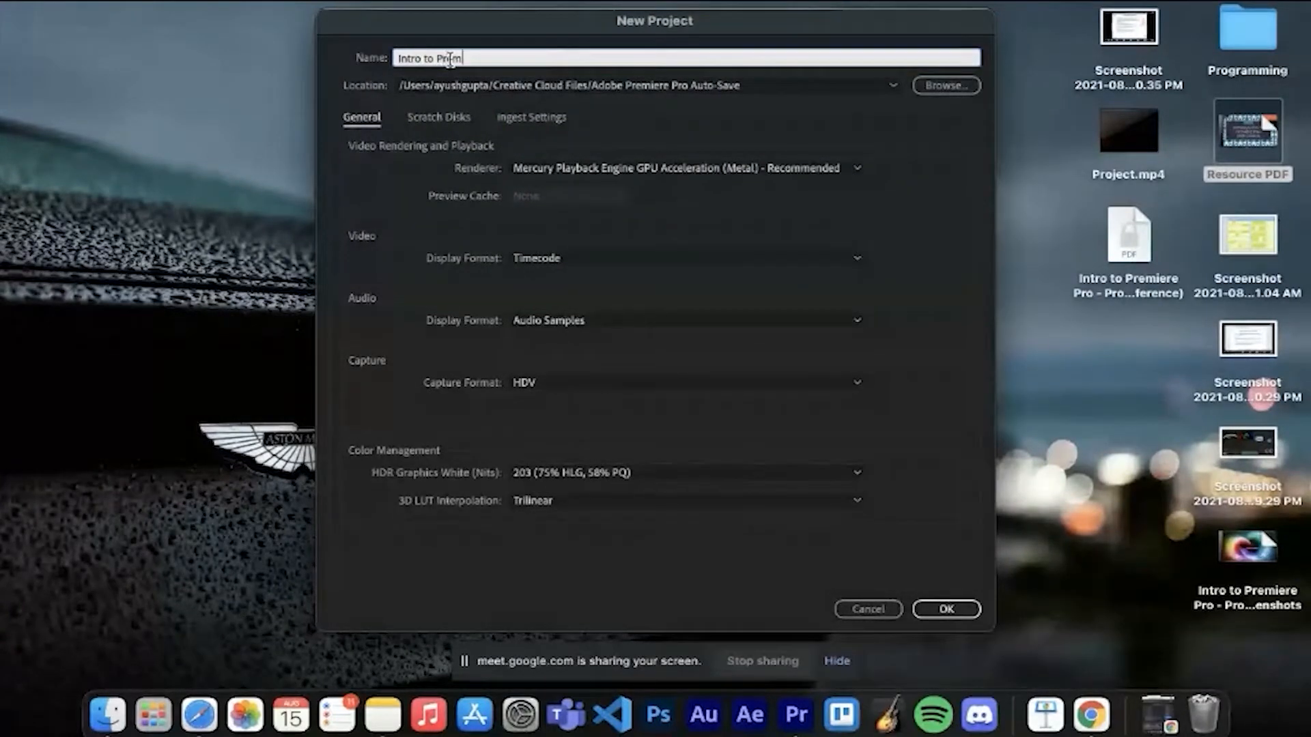
type("iere Pro")
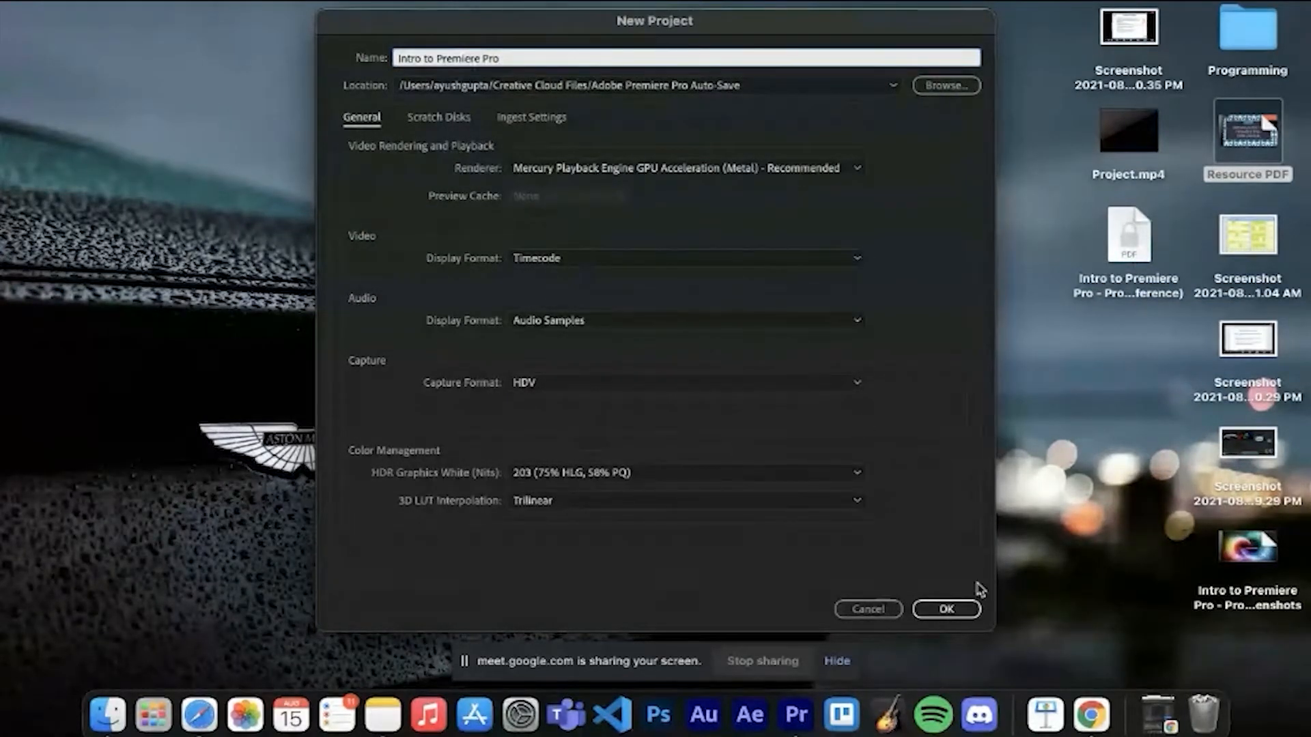
left_click(972, 608)
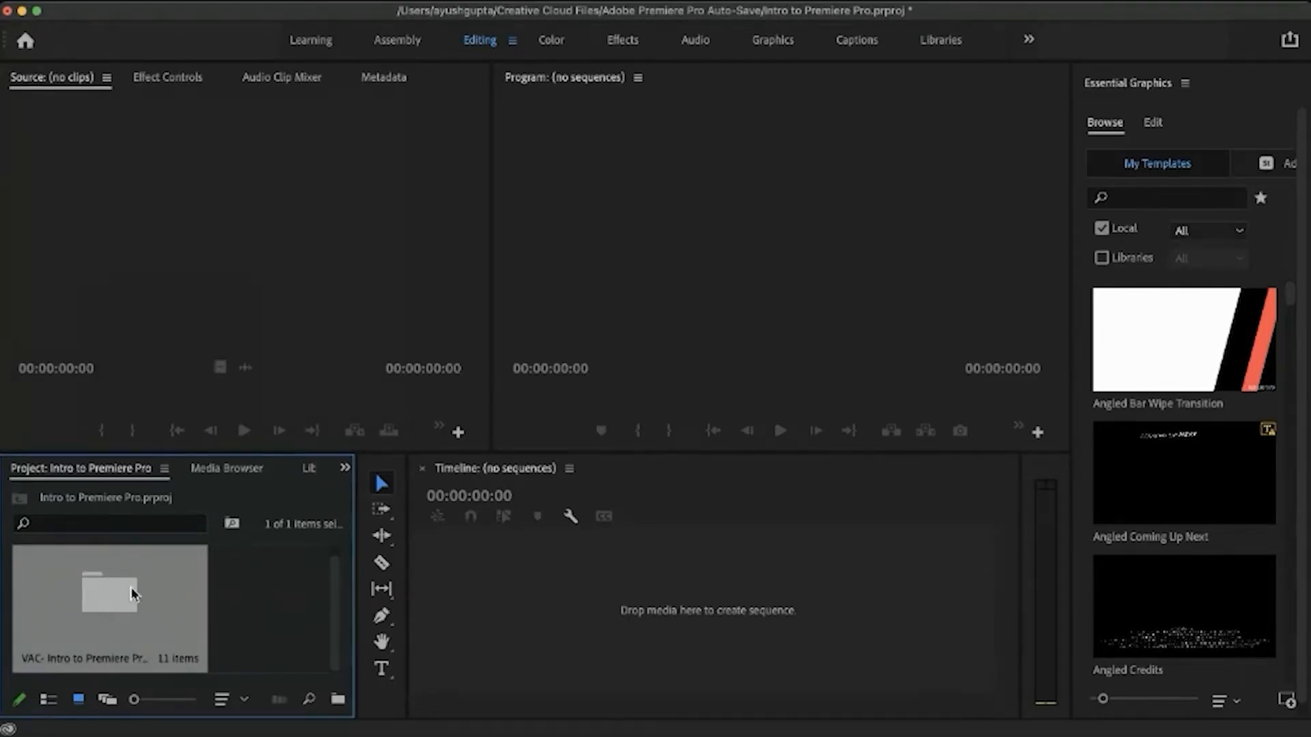
Step: Open the imported event clips and audio bin, enlarge its panel and browse the media
double_click(120, 600)
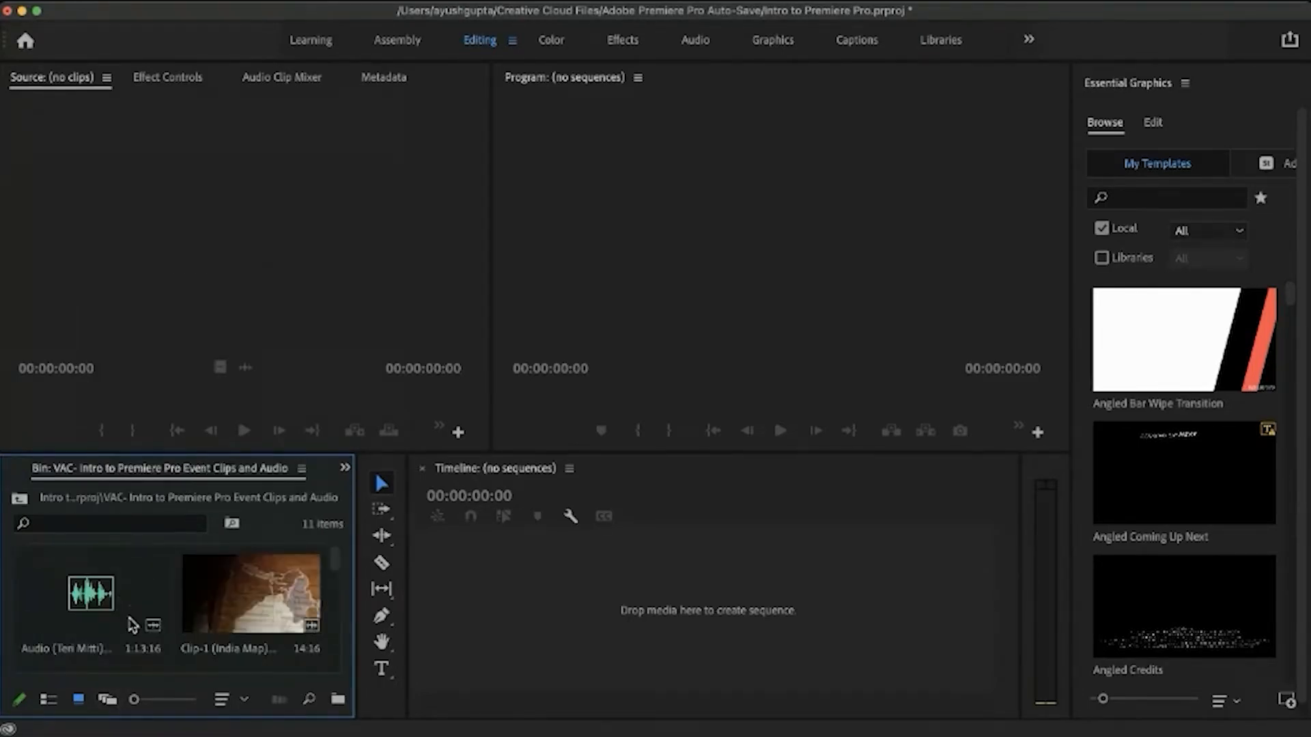
scroll(198, 591, "down", 10)
scroll(198, 592, "up", 10)
left_click_drag(261, 452, 262, 368)
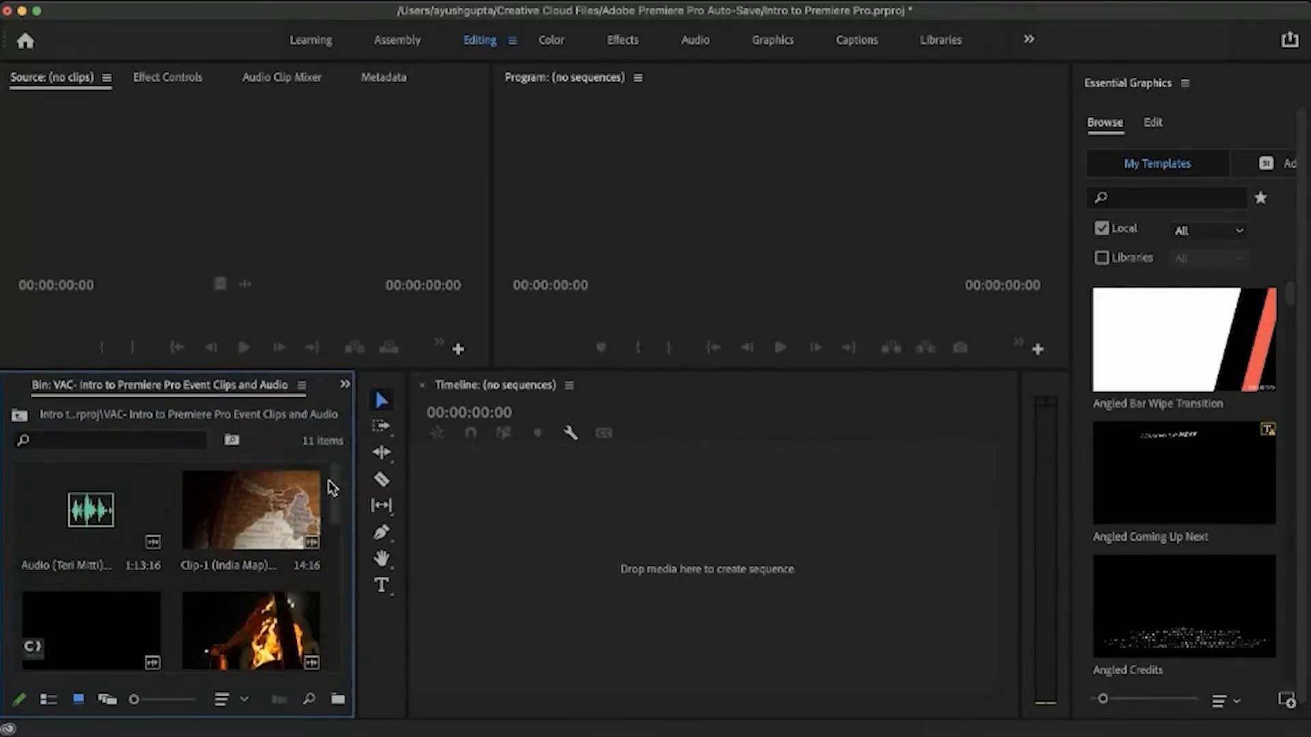
mouse_move(331, 478)
left_mouse_down()
mouse_move(330, 615)
mouse_move(345, 468)
left_mouse_up()
Step: Reset the Editing workspace to its saved layout and reopen the event clips bin to browse its footage
key("alt+shift+0")
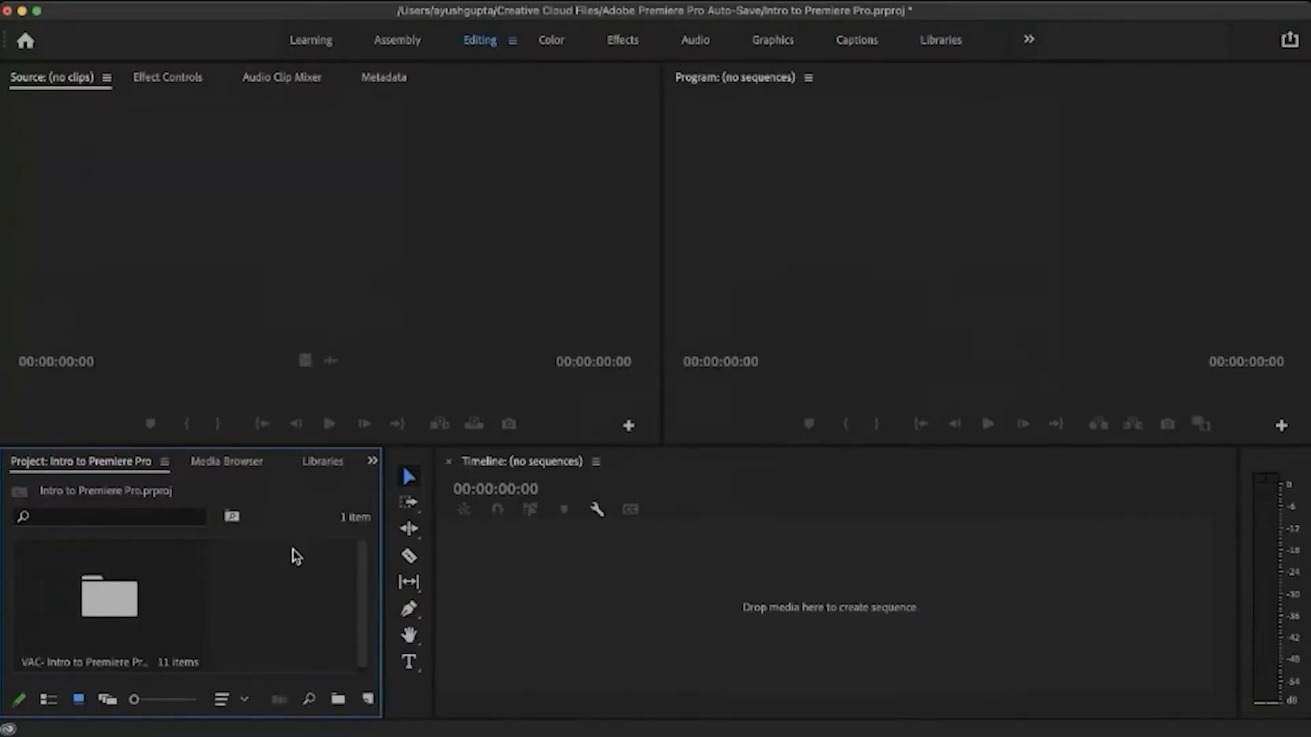
double_click(118, 587)
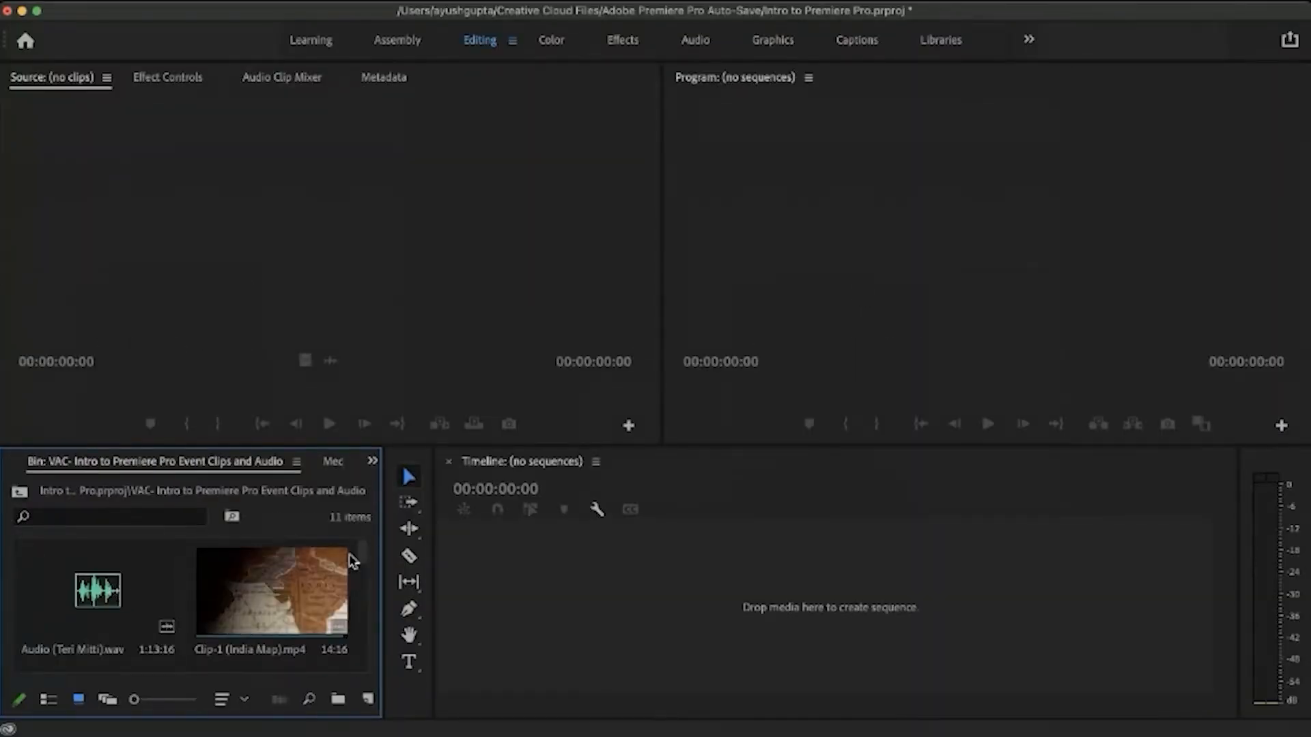
left_click_drag(359, 559, 359, 611)
left_click(546, 635)
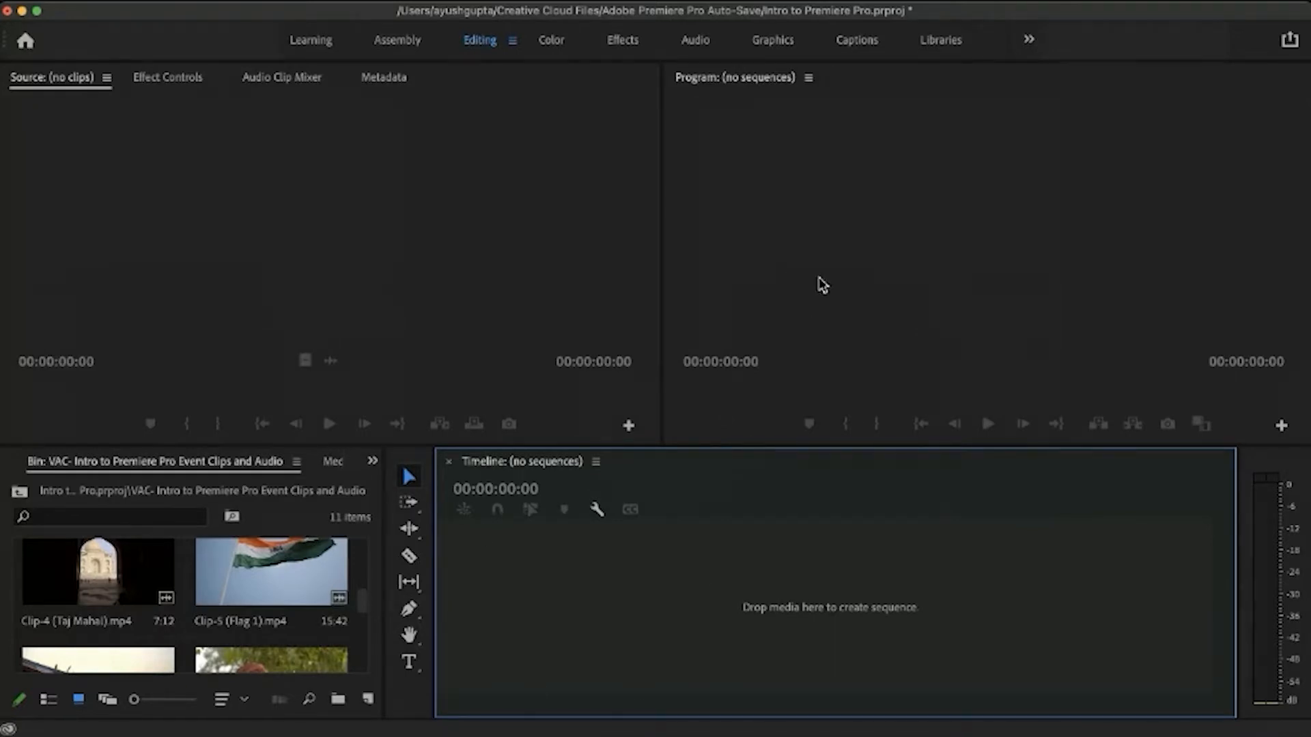
left_click(836, 250)
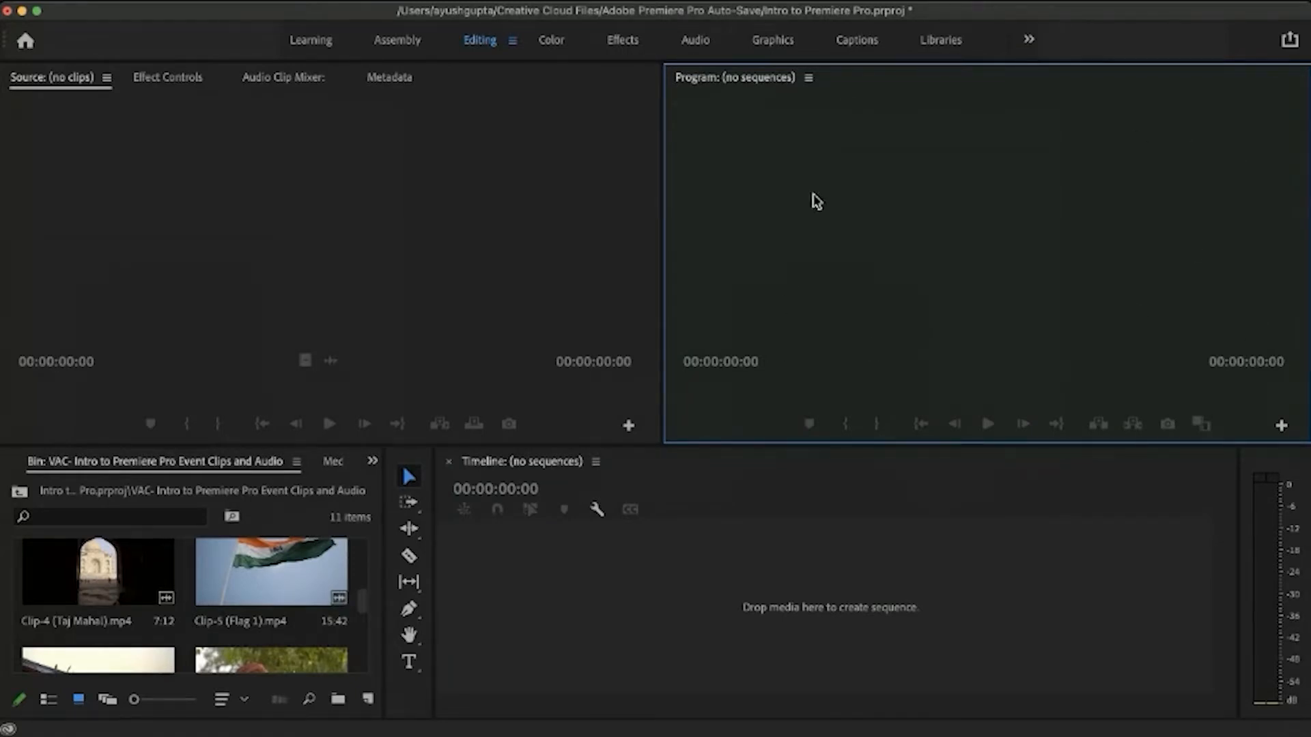
left_click(366, 202)
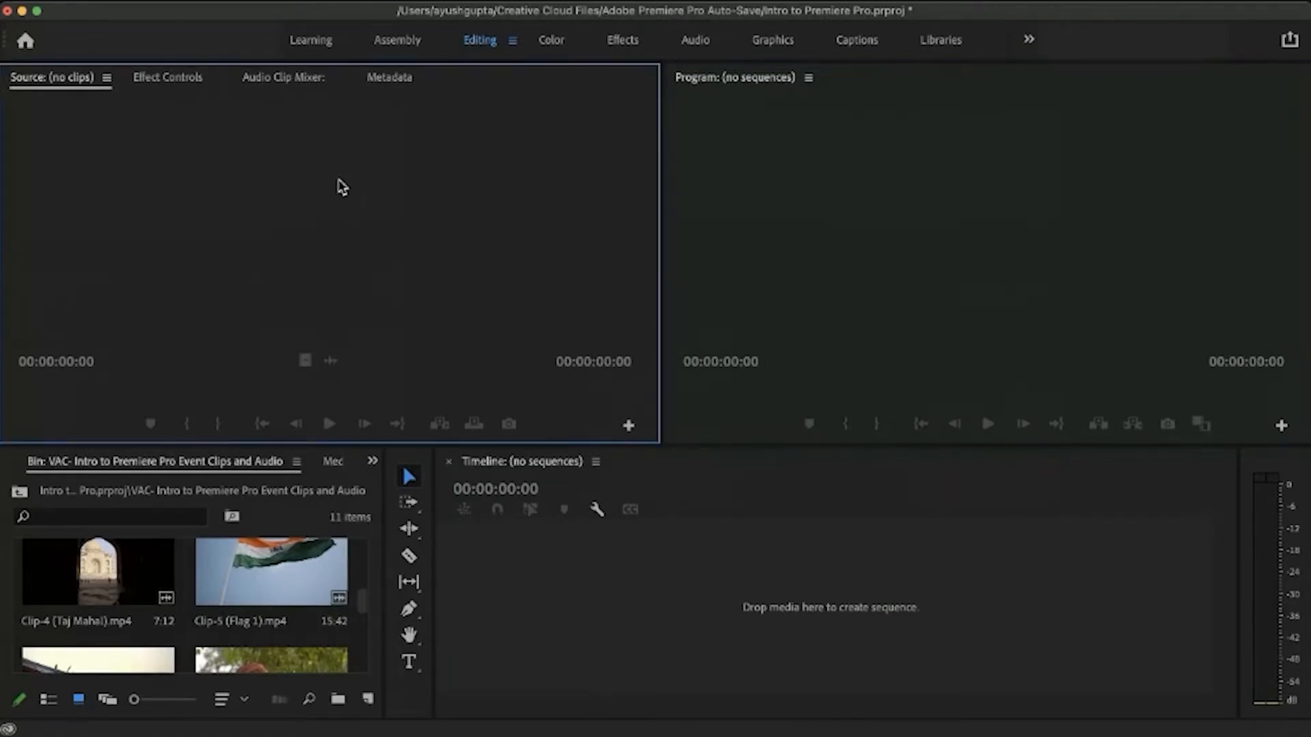
left_click(180, 80)
left_click(67, 85)
Step: Create a sequence from Clip-5 (Flag 1).mp4 by placing it in the empty timeline
left_click(244, 576)
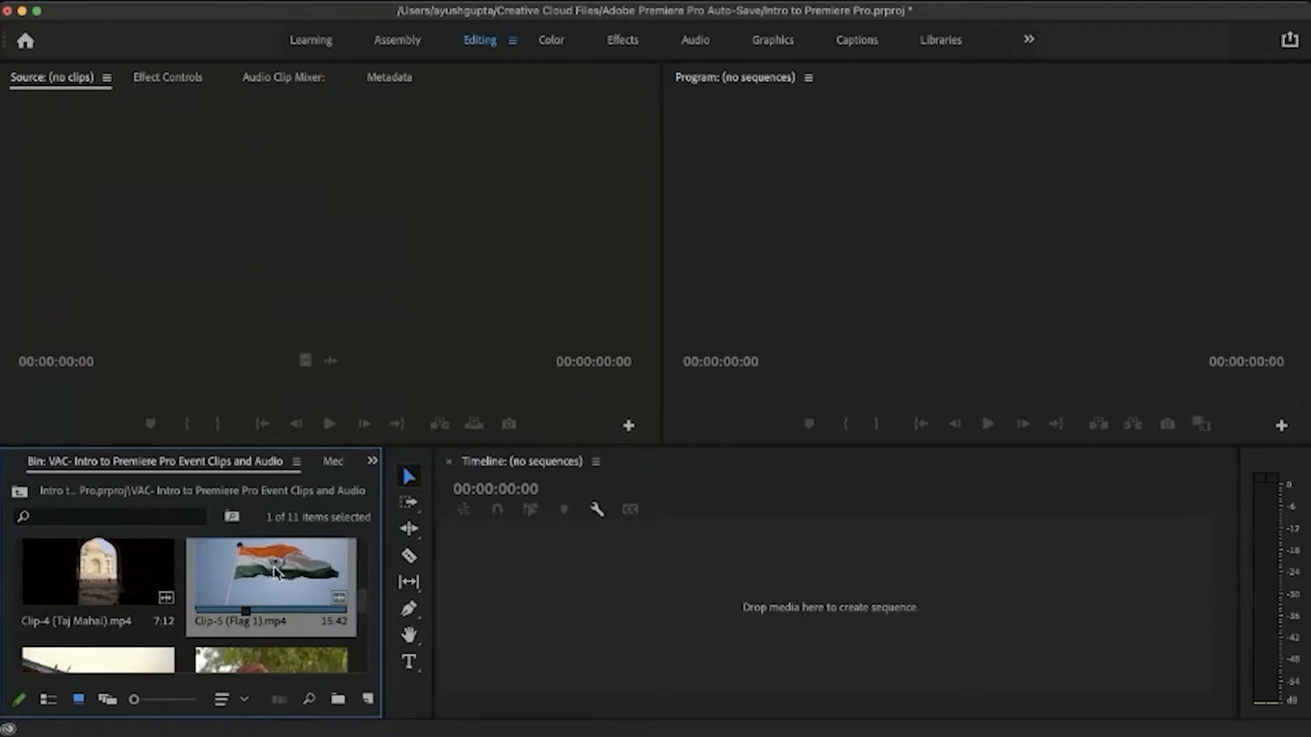
left_click_drag(274, 568, 571, 591)
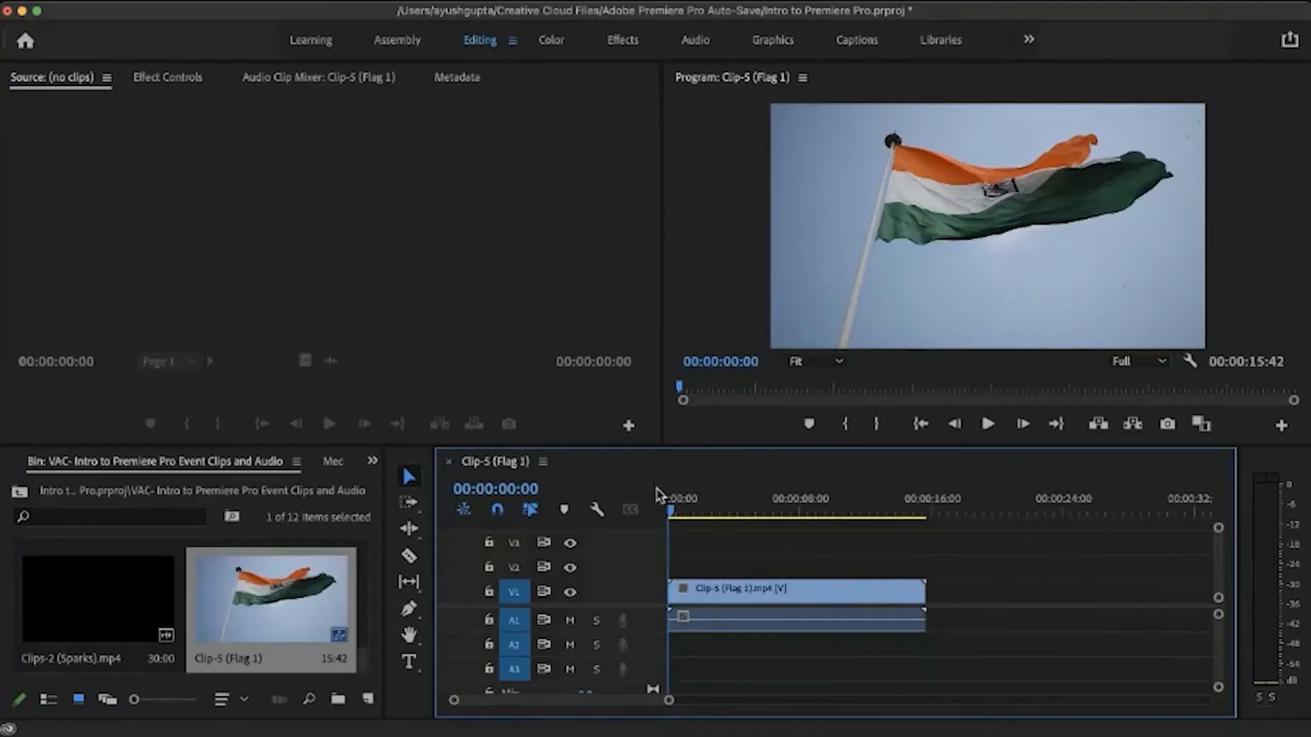
left_click(677, 509)
mouse_move(679, 510)
left_mouse_down()
mouse_move(746, 512)
mouse_move(661, 517)
left_mouse_up()
Step: Delete the flag clip from the timeline and place Clip-1 (India Map).mp4 at the start of V1
left_click(765, 592)
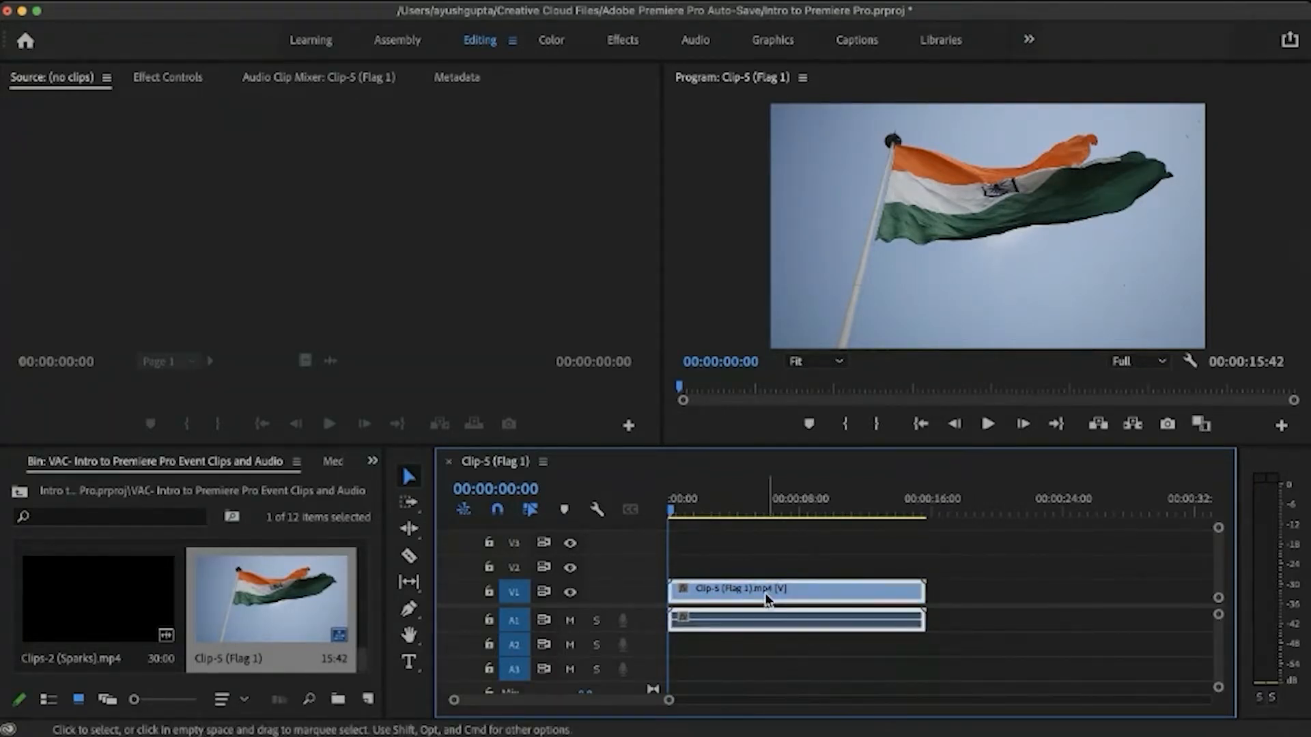
key("Delete")
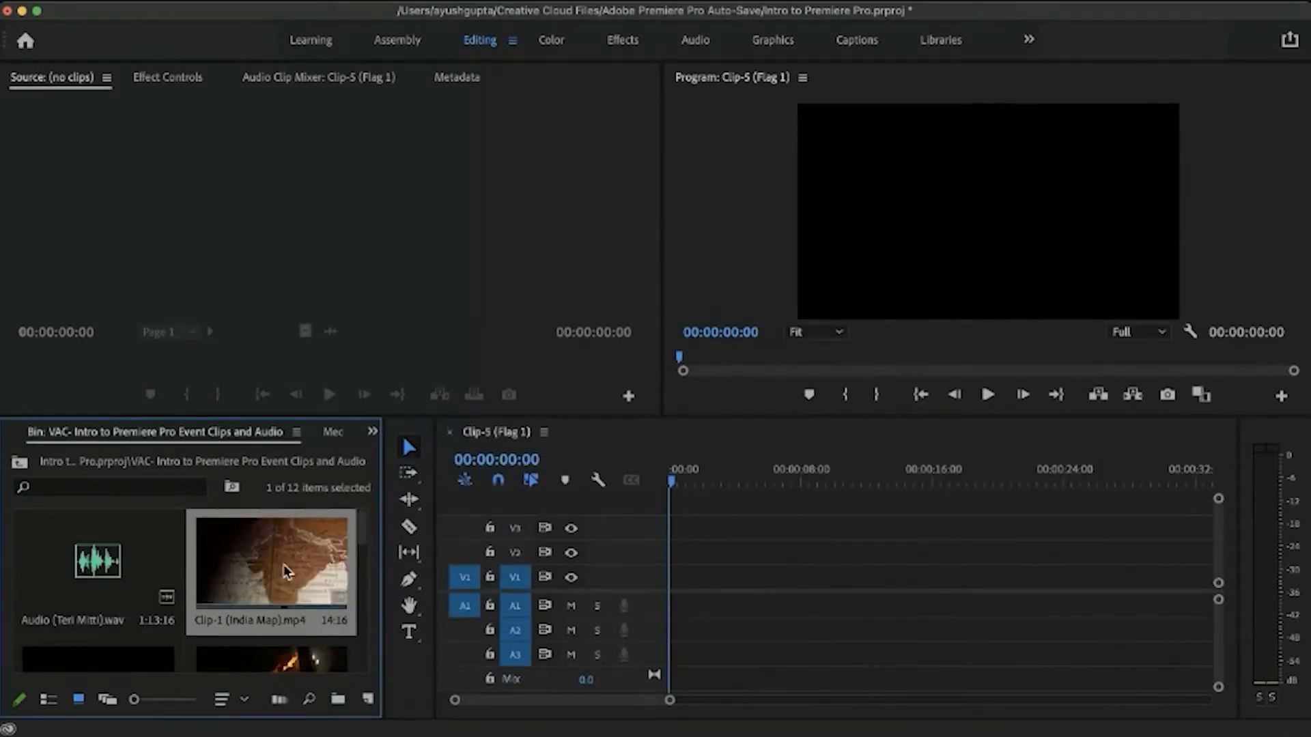
left_click_drag(333, 562, 657, 581)
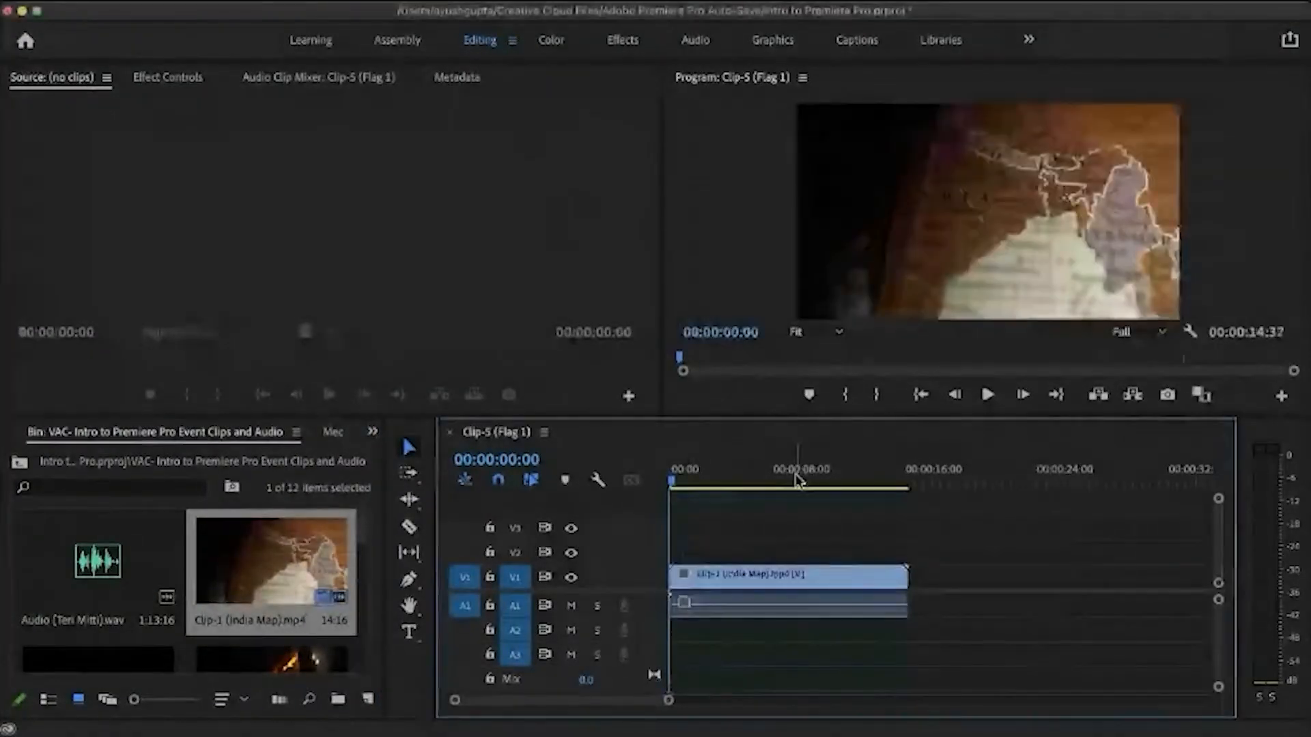
Step: Add the text "This Independence" near the top of the frame at 00:00:08:52 and shift it slightly right
left_click_drag(679, 469, 820, 493)
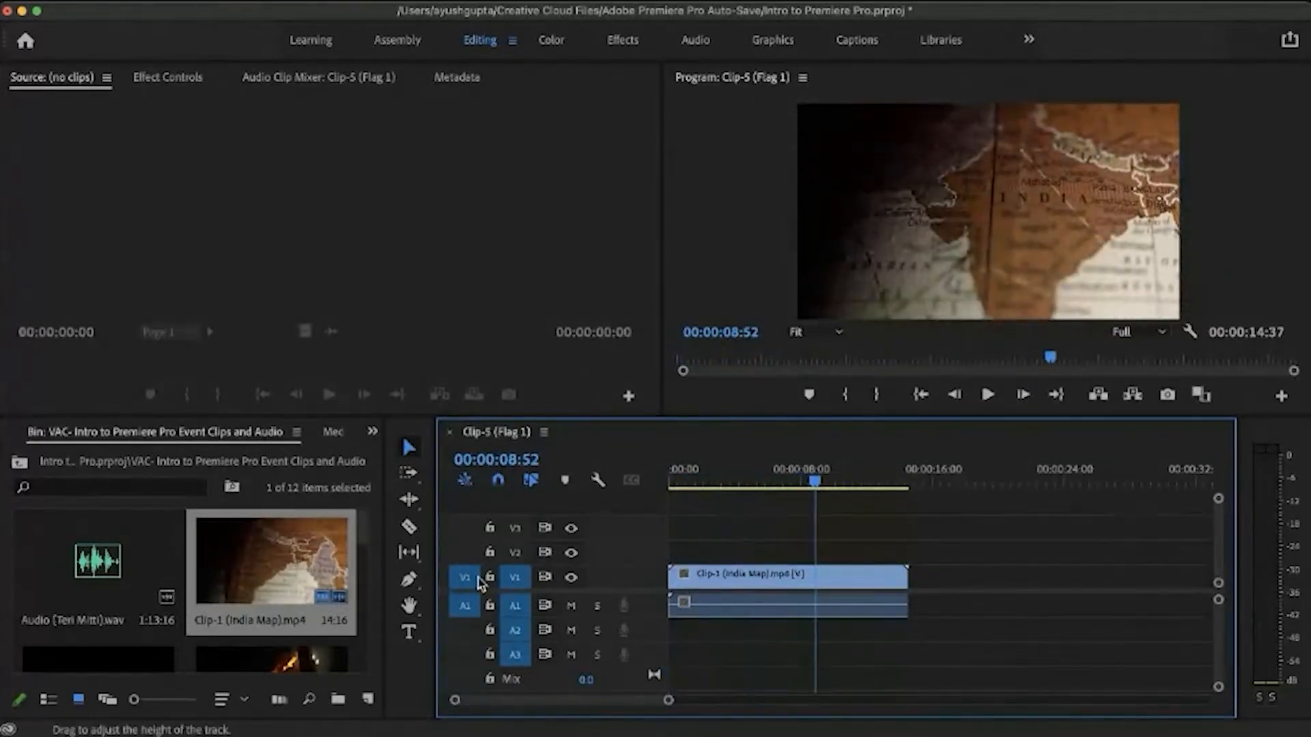
left_click(410, 633)
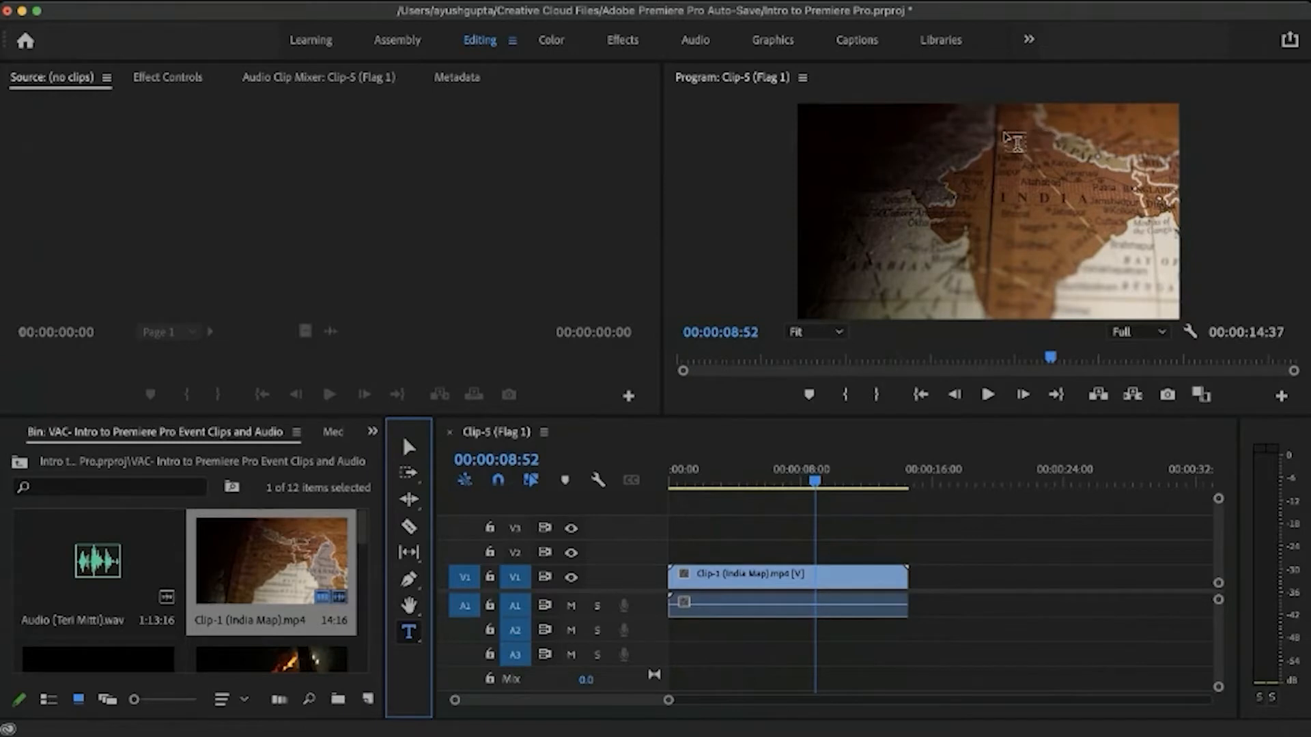
left_click(995, 127)
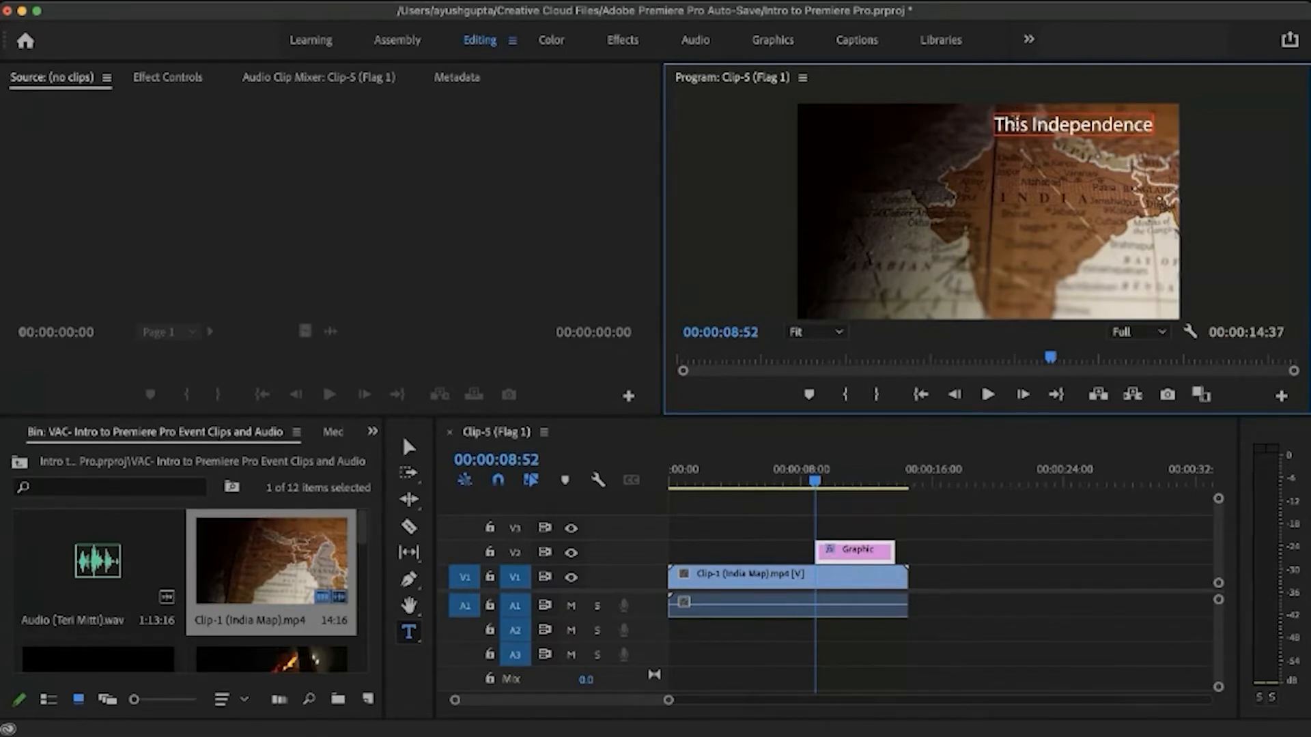
left_click_drag(1017, 136, 1128, 126)
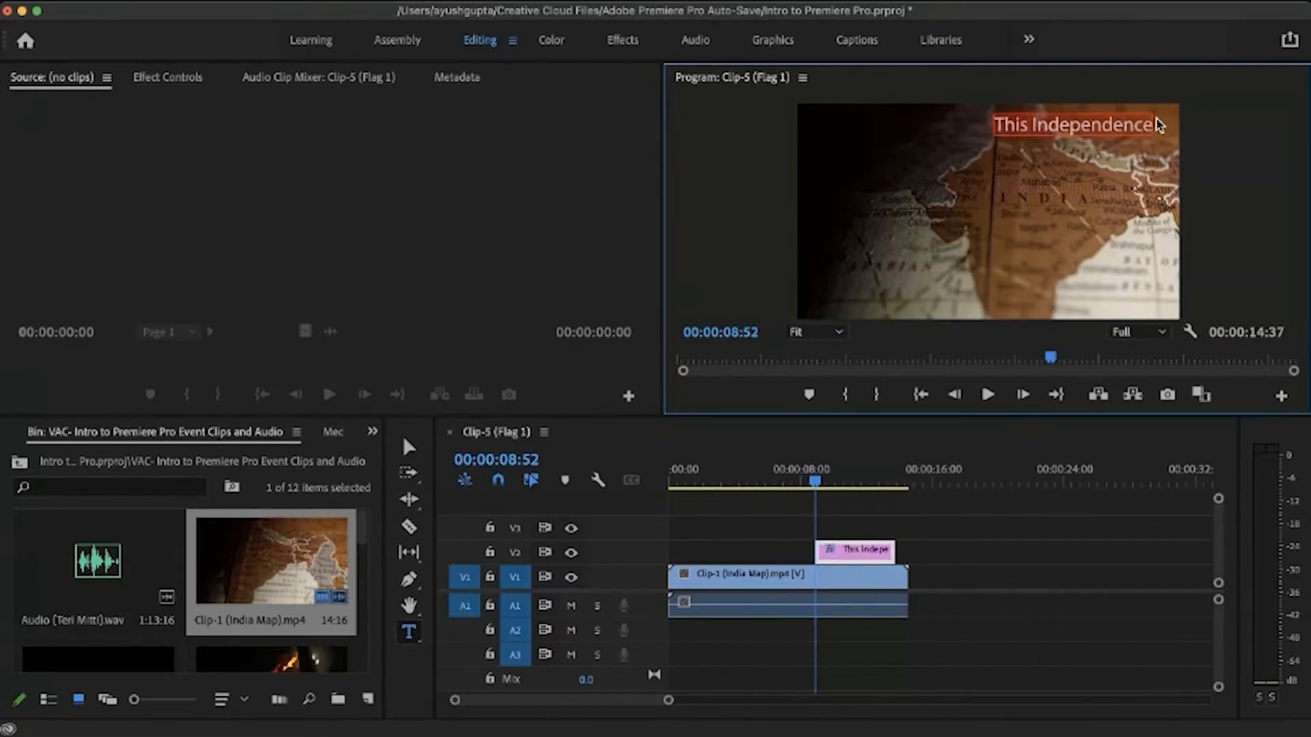
left_click(1073, 125)
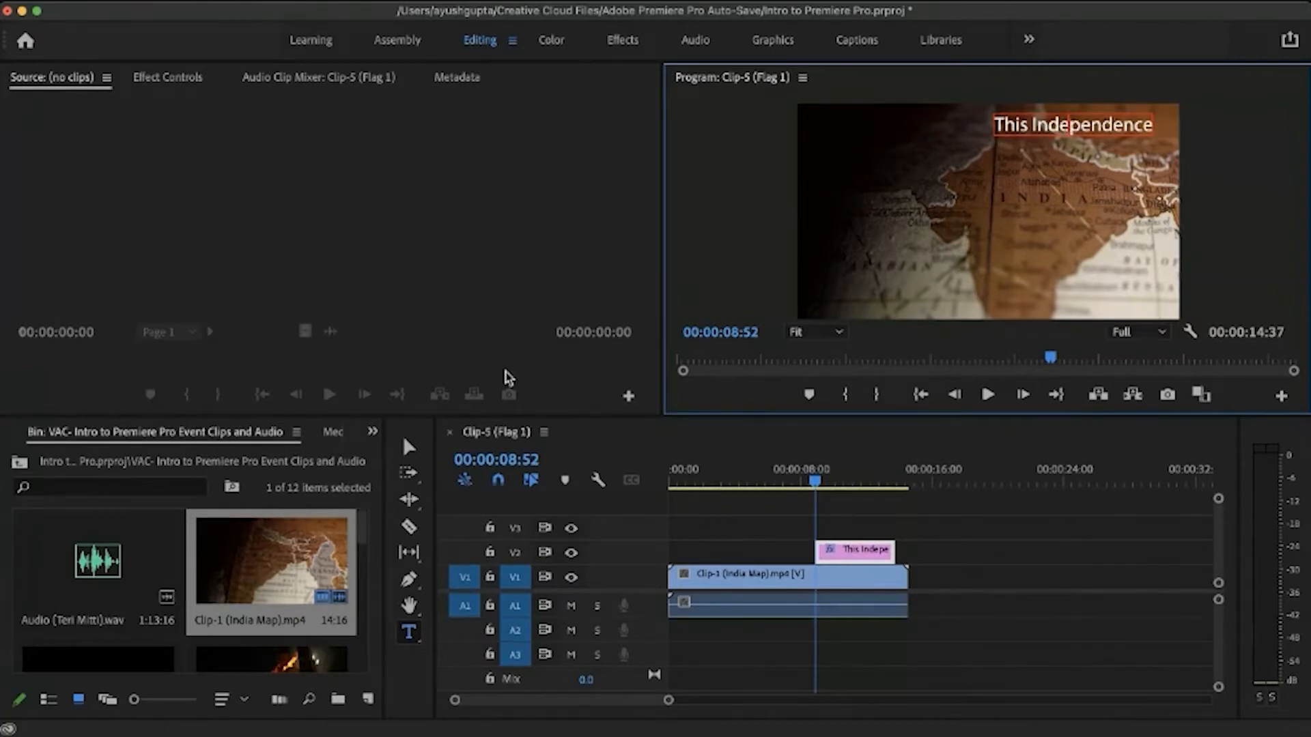
left_click(409, 448)
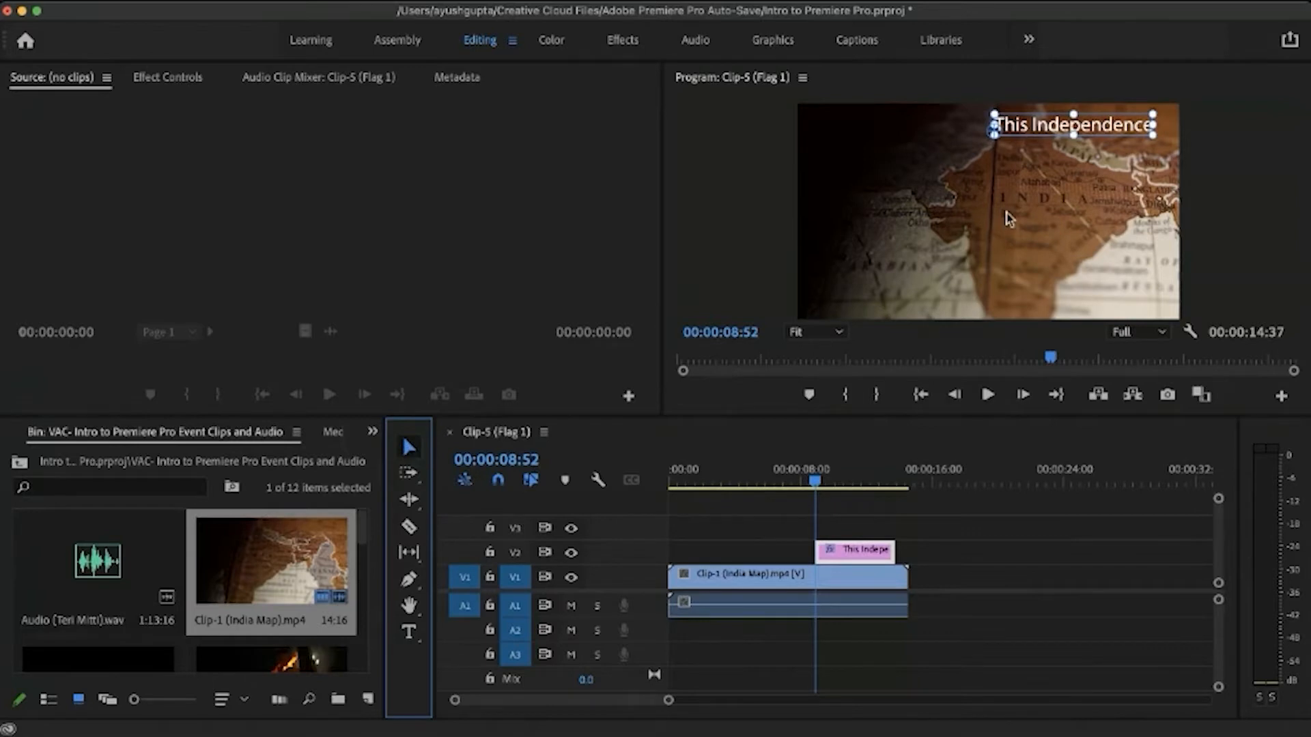
left_click_drag(1055, 132, 1069, 131)
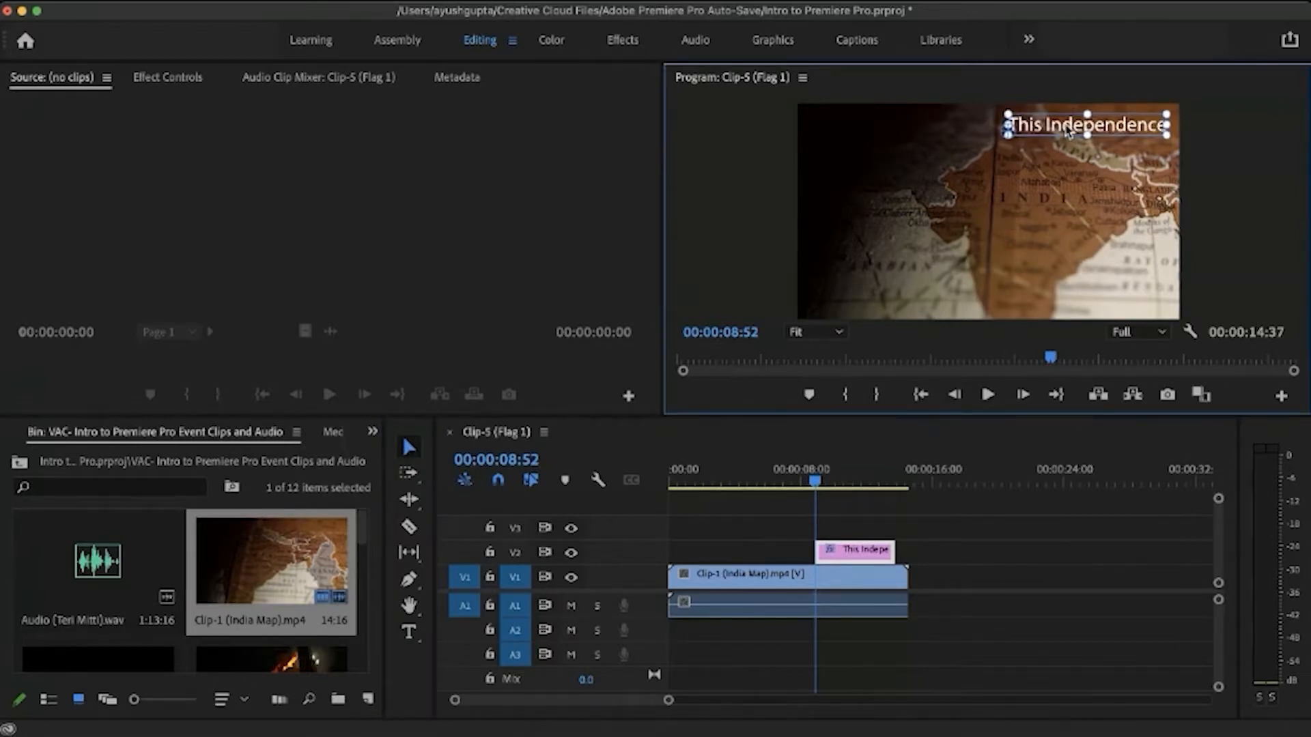
Step: Move the text graphic on V2 to the start of the sequence and check it in the preview
left_click(742, 471)
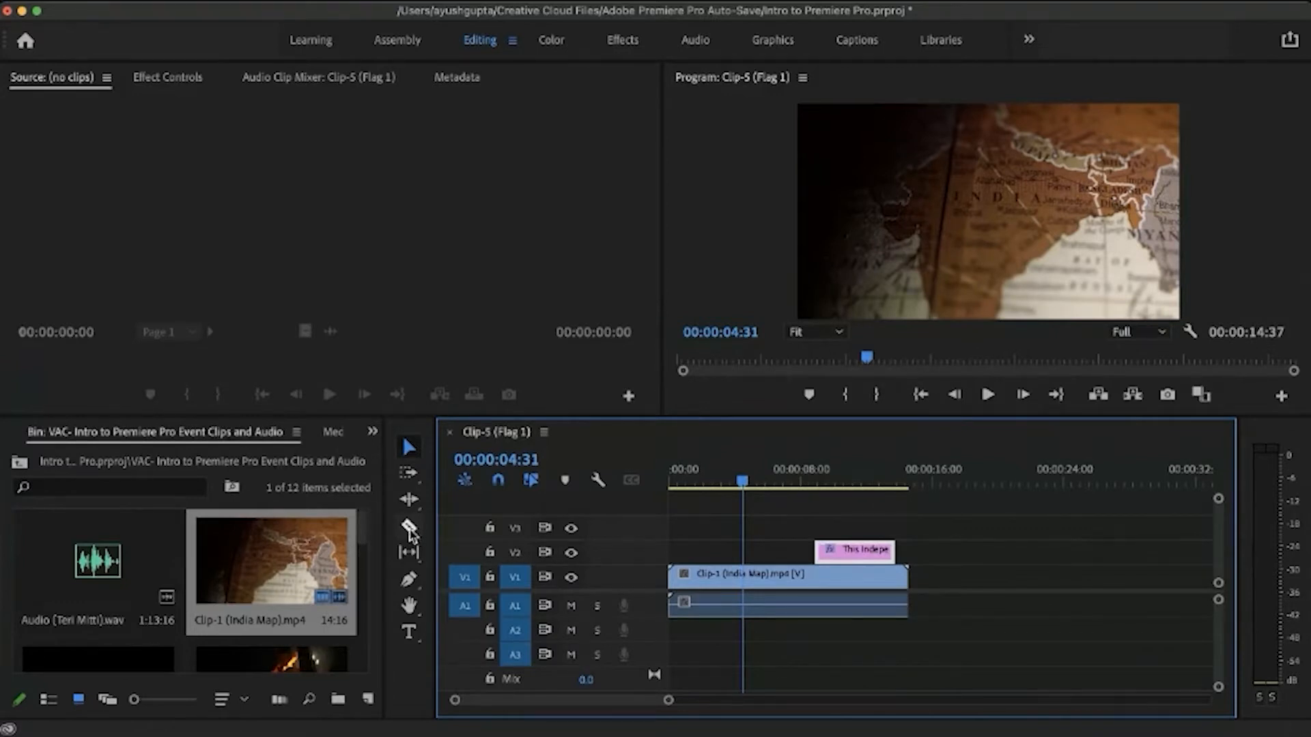
left_click_drag(742, 481, 777, 480)
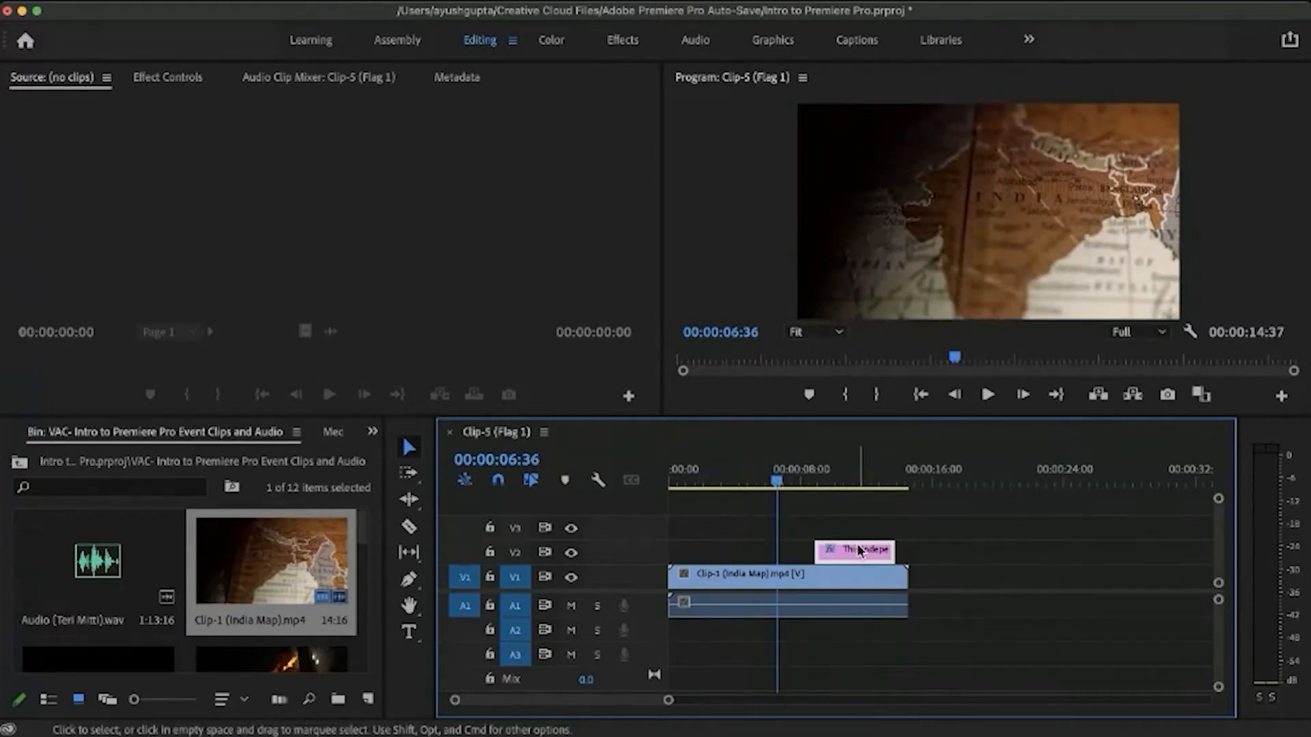
left_click_drag(859, 550, 713, 550)
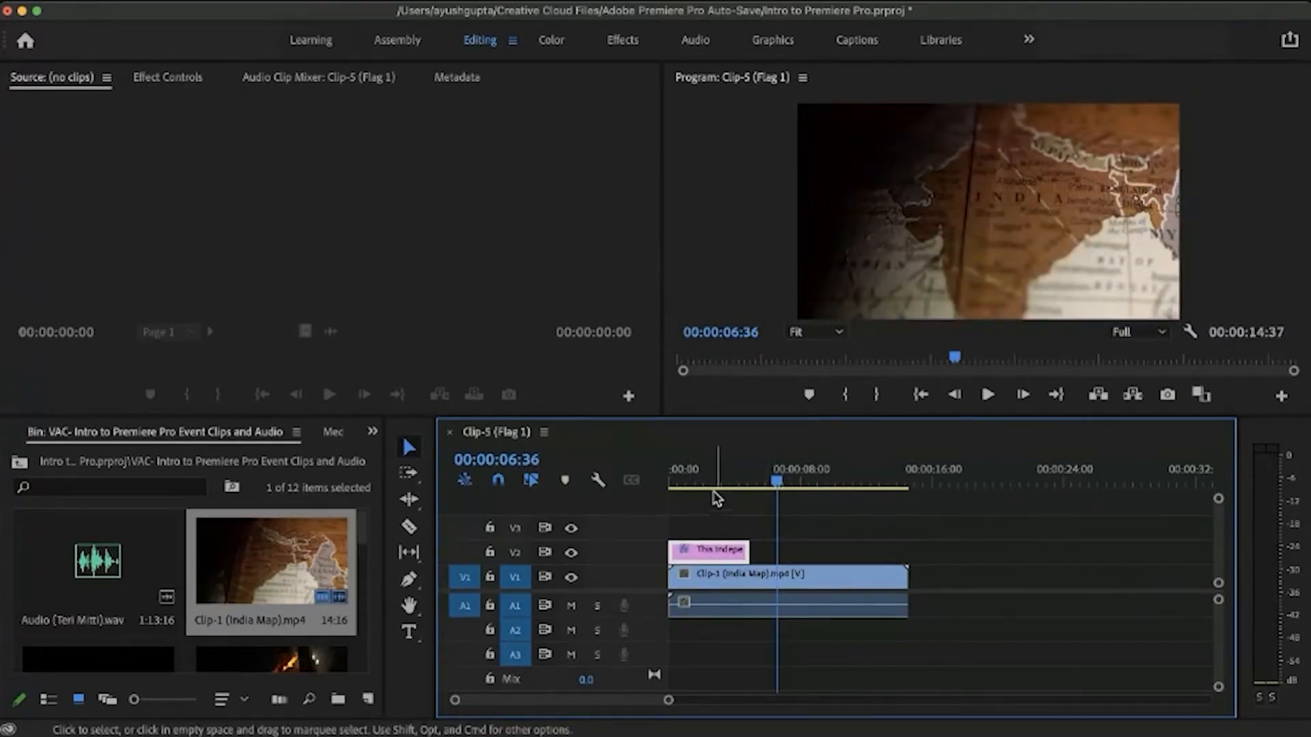
left_click_drag(715, 486, 684, 493)
Step: Trim the end of the India Map clip to 00:00:11:31, scrub through it, and extend it back to full length
key("minus")
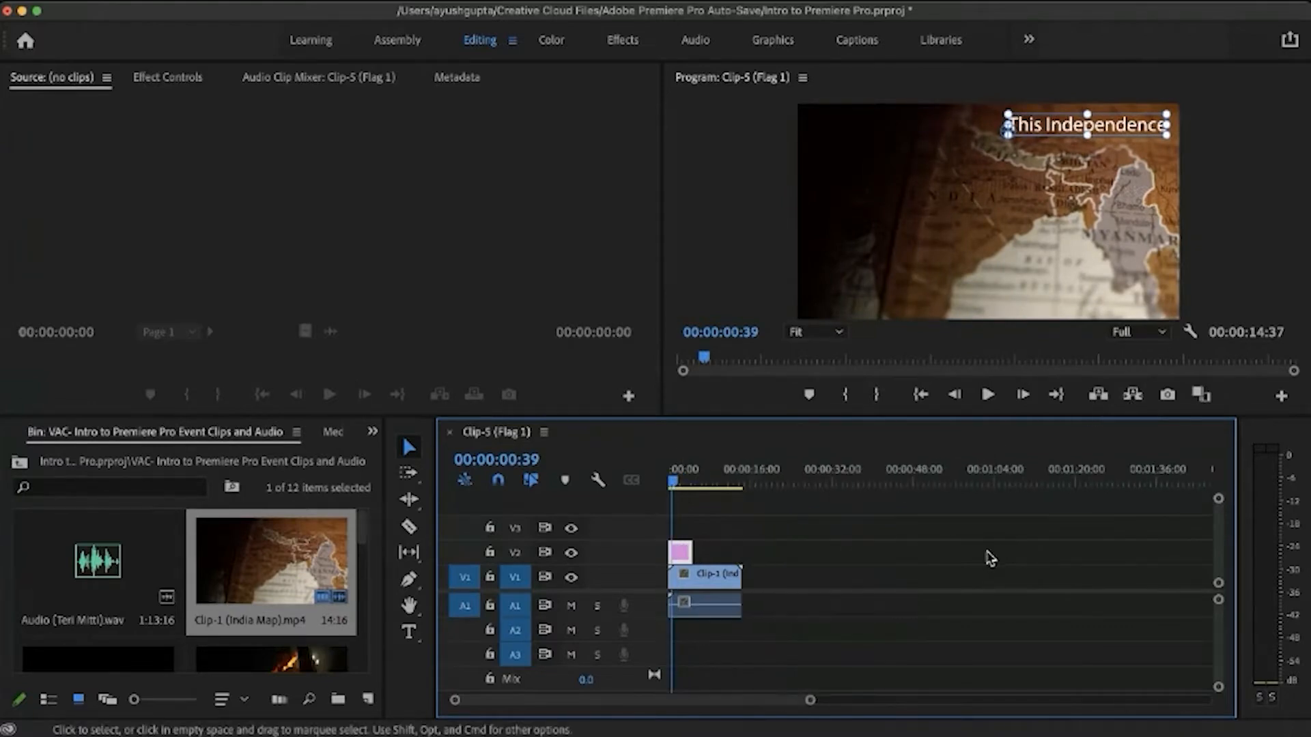
left_click_drag(712, 480, 735, 481)
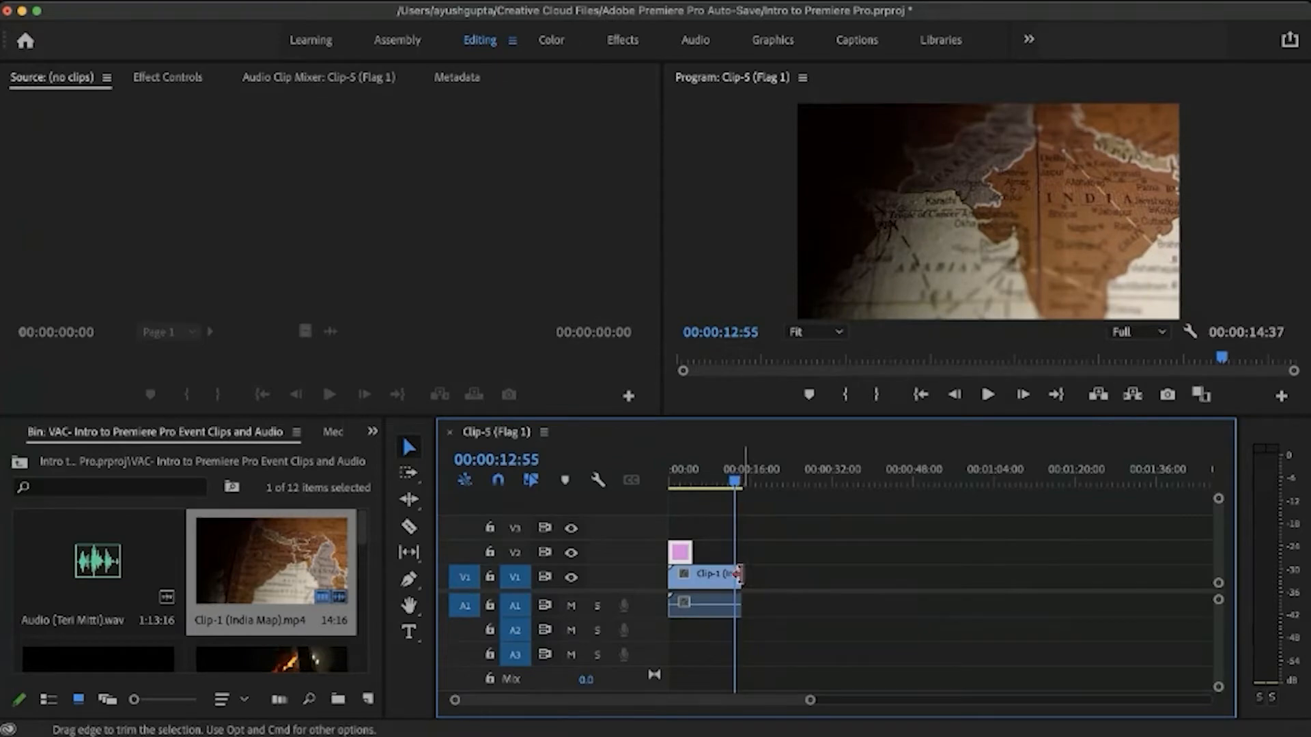
scroll(720, 551, "up", 3)
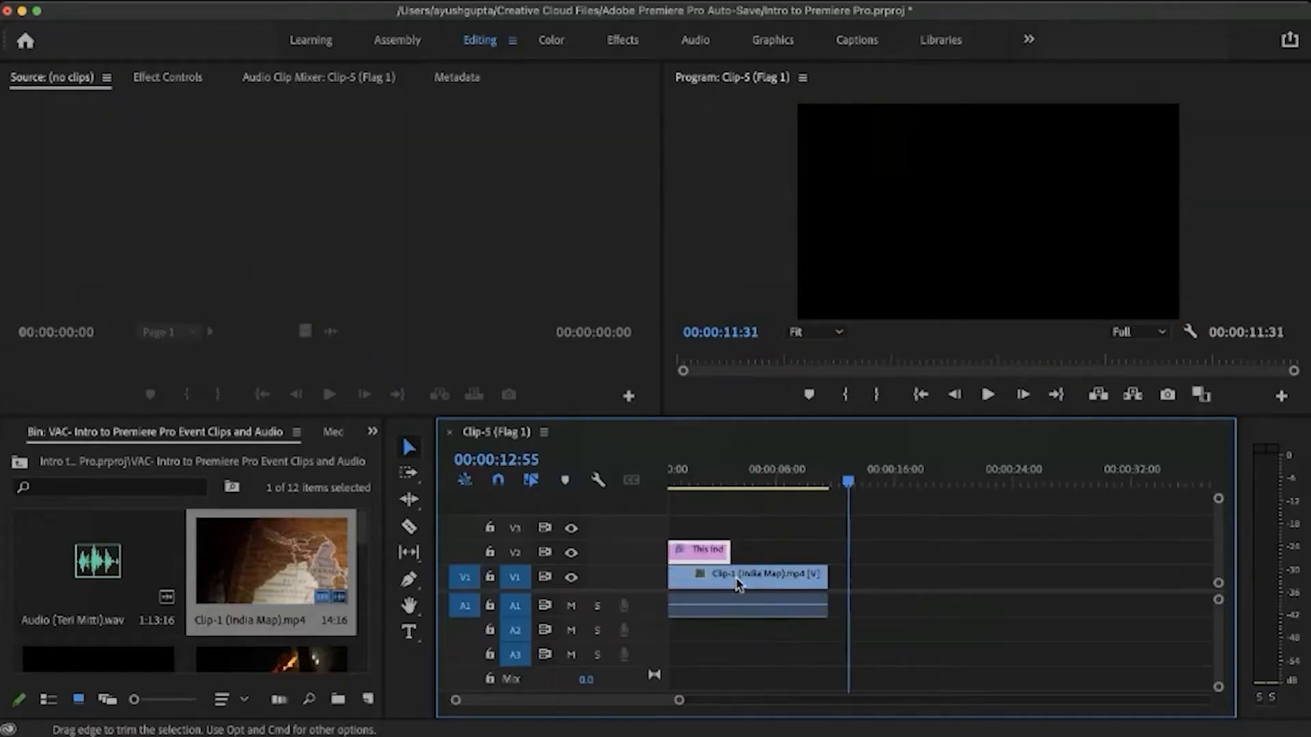
mouse_move(785, 481)
left_mouse_down()
mouse_move(848, 482)
mouse_move(764, 480)
left_mouse_up()
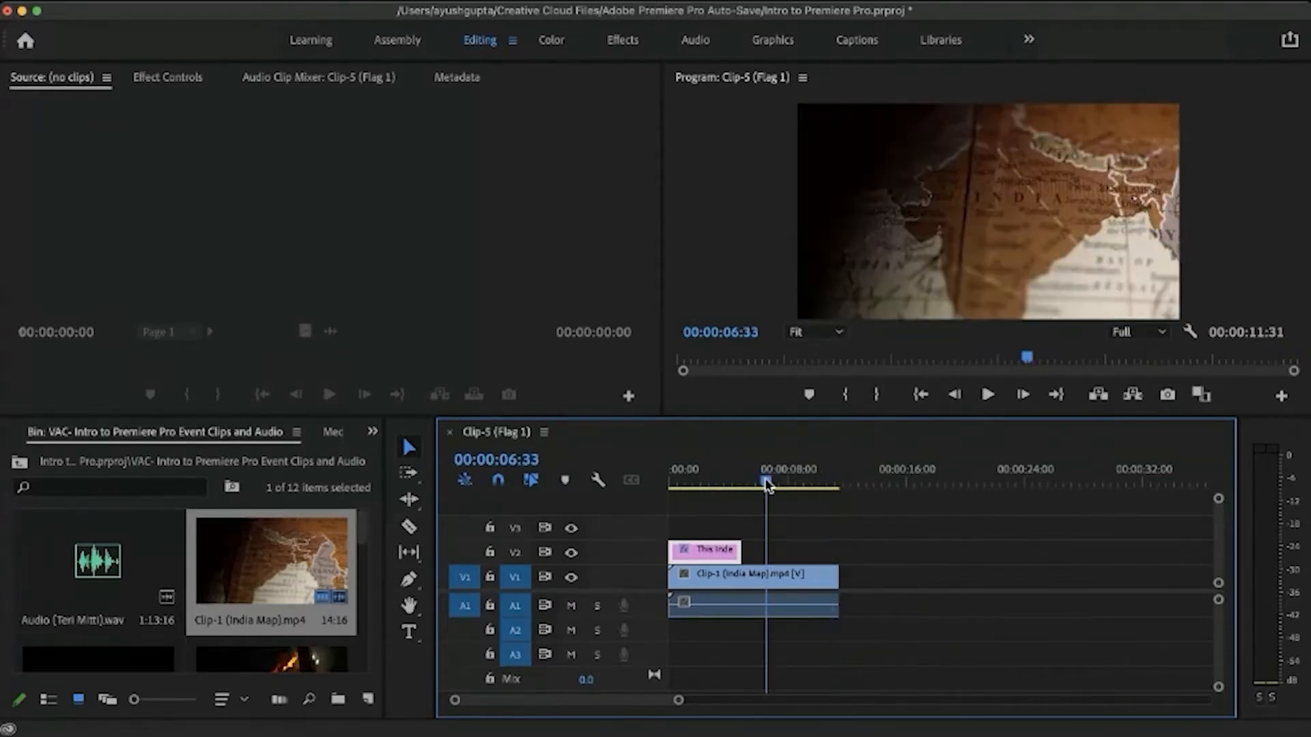
left_click_drag(838, 574, 915, 573)
left_click_drag(785, 480, 863, 479)
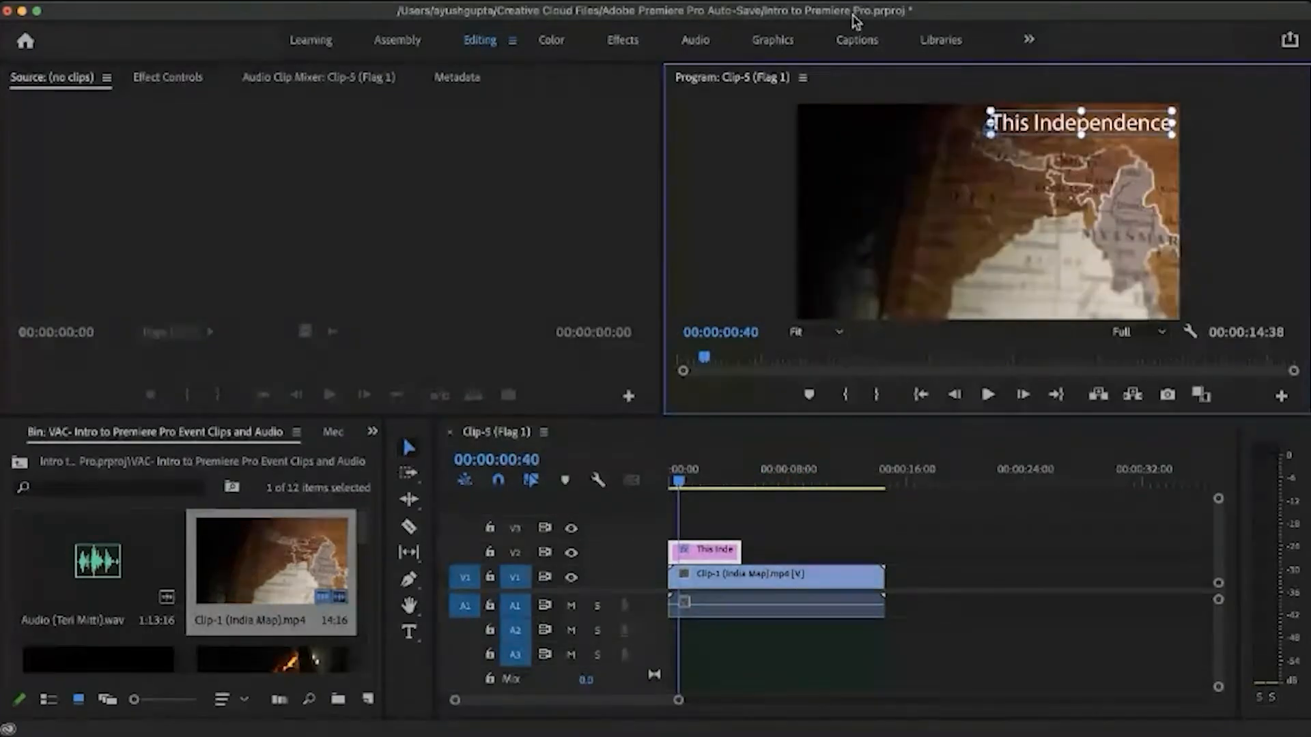
Step: Add Project.mp4 from the desktop to V3 at the start of the sequence and play the timeline
left_click_drag(271, 559, 932, 553)
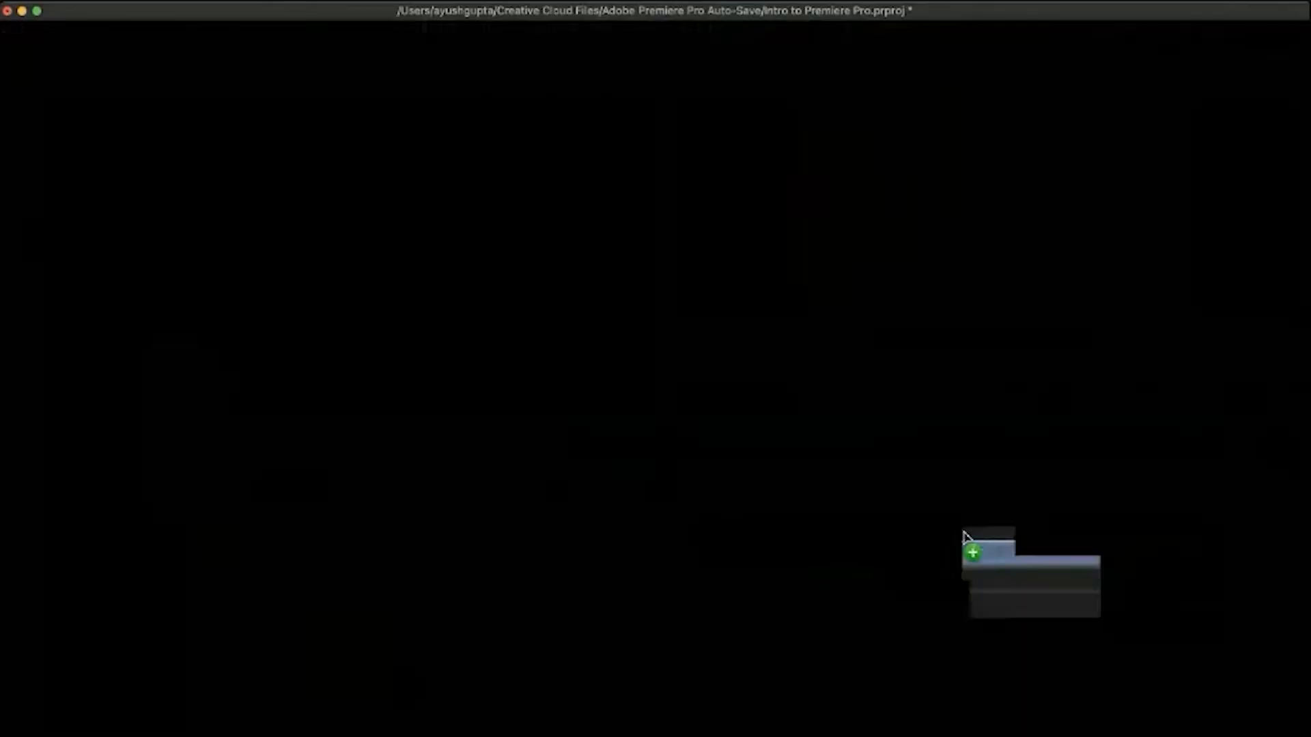
left_click_drag(968, 549, 715, 529)
key("Home")
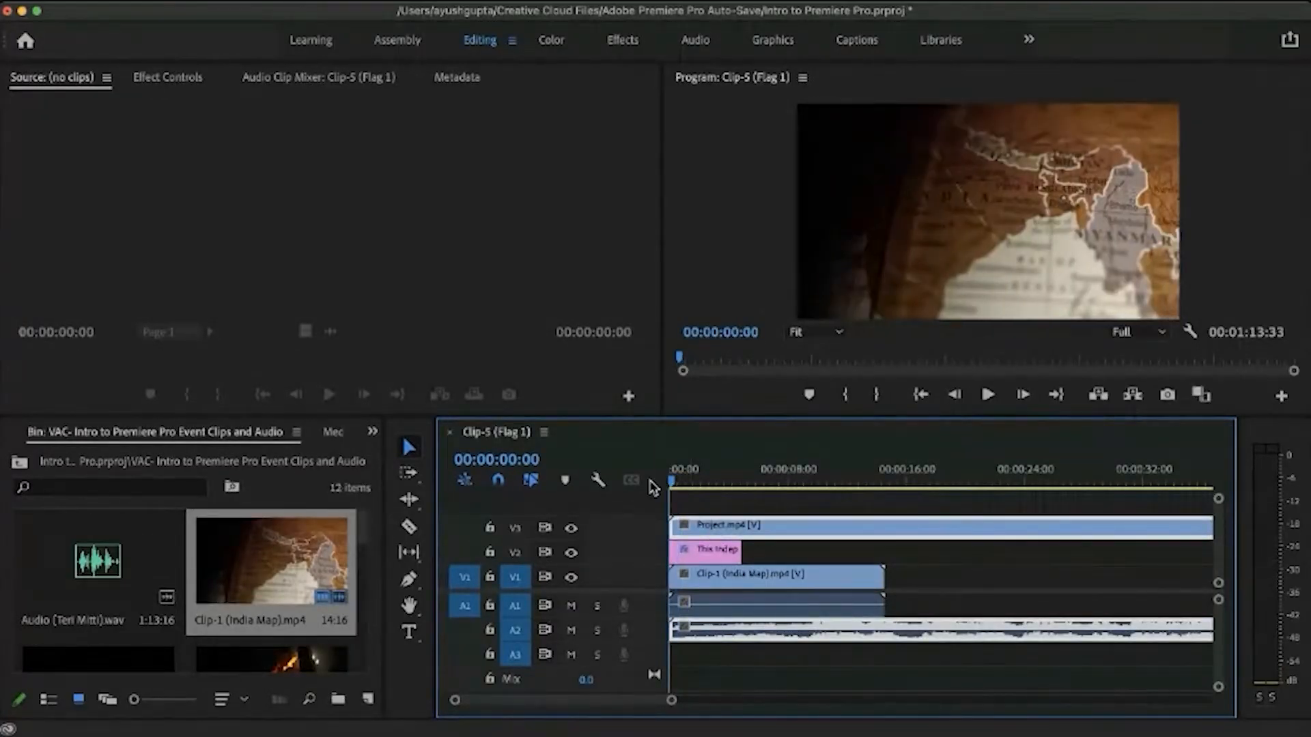
key("space")
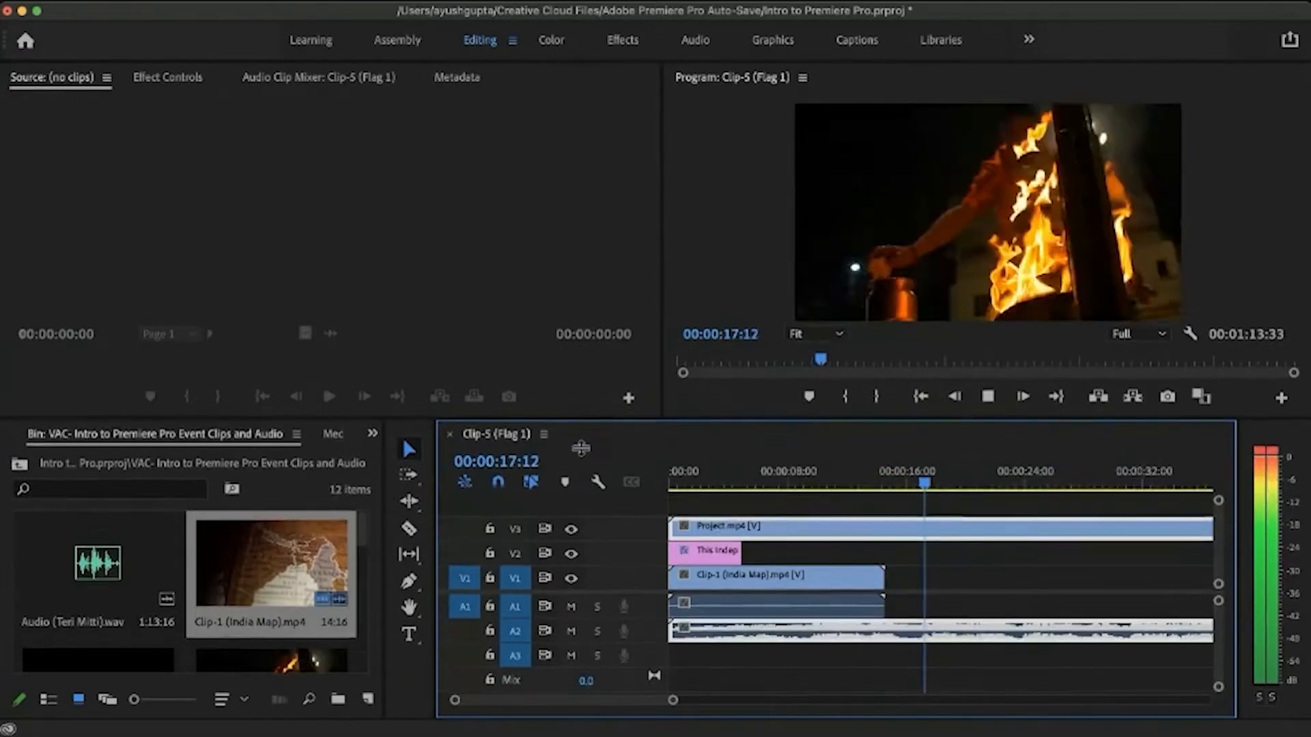
Step: Enlarge the program preview, view the full extent of the sequence, and return the playhead to 00:00:00:00
left_click_drag(580, 418, 580, 508)
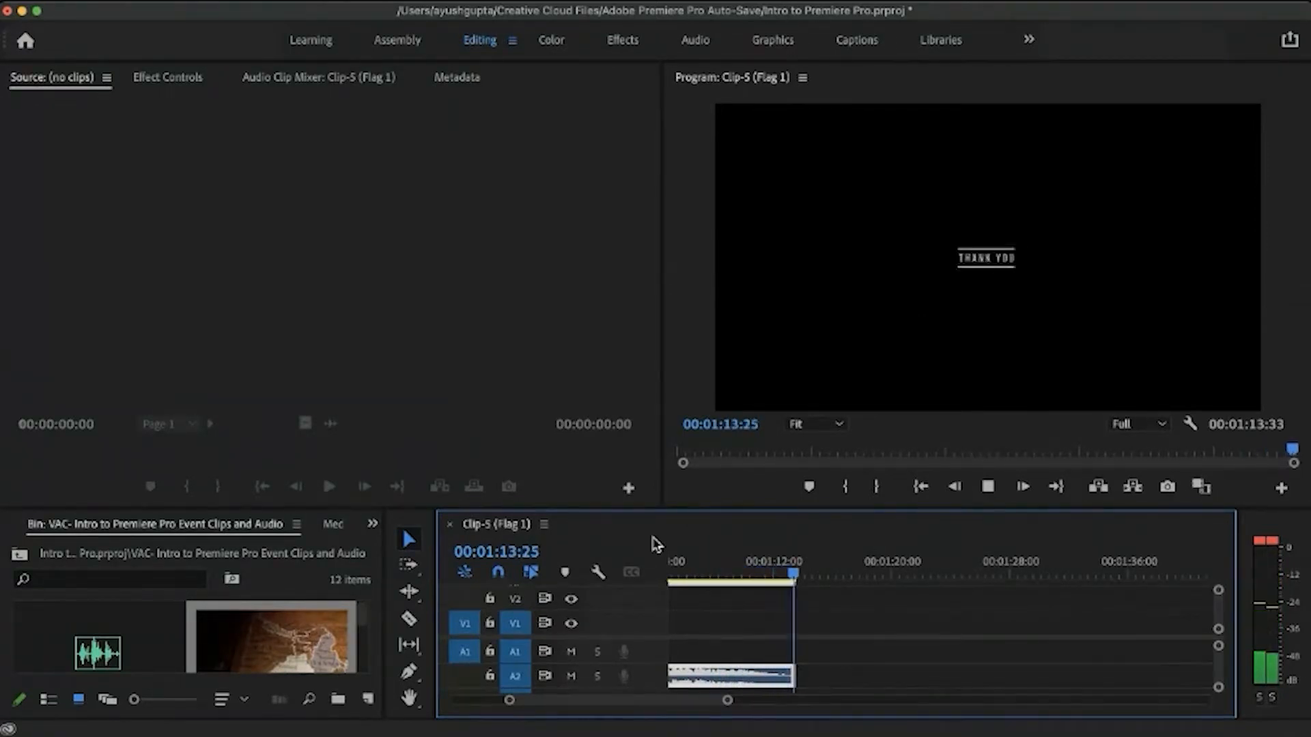
scroll(773, 667, "down", 3)
scroll(773, 666, "down", 3)
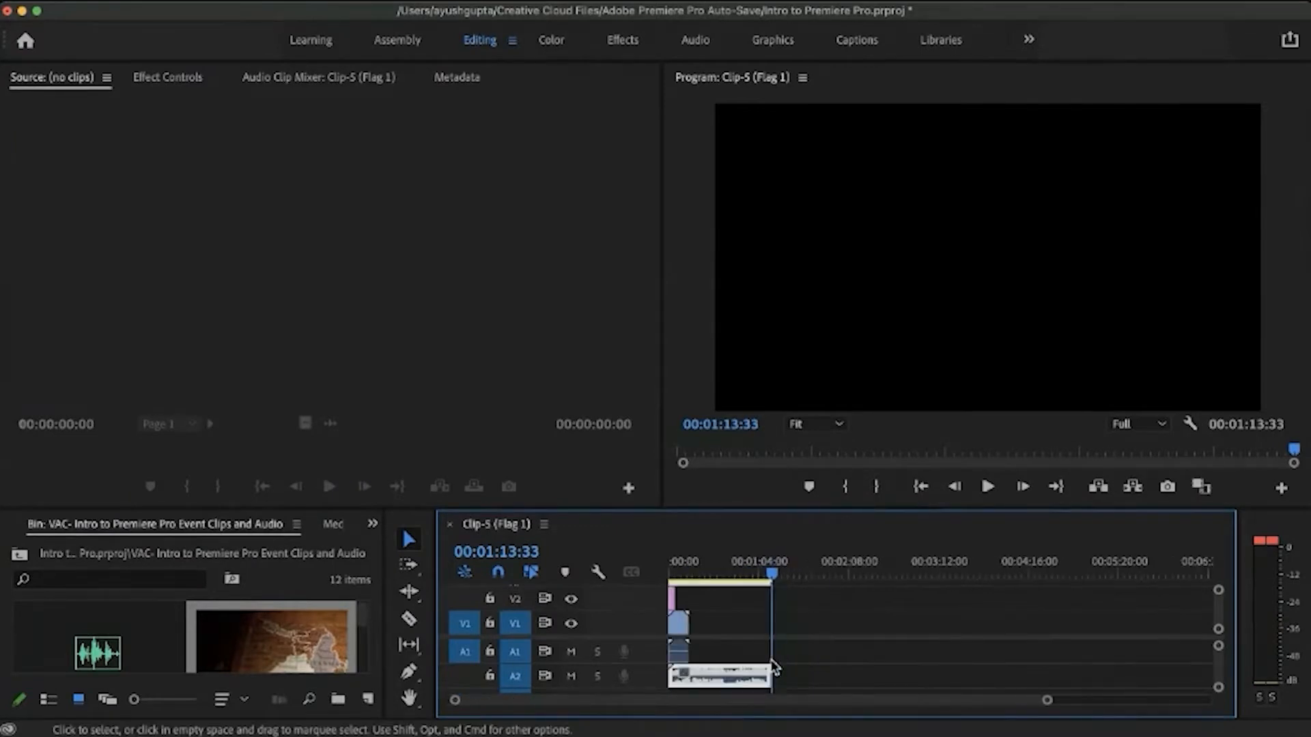
scroll(755, 612, "up", 3)
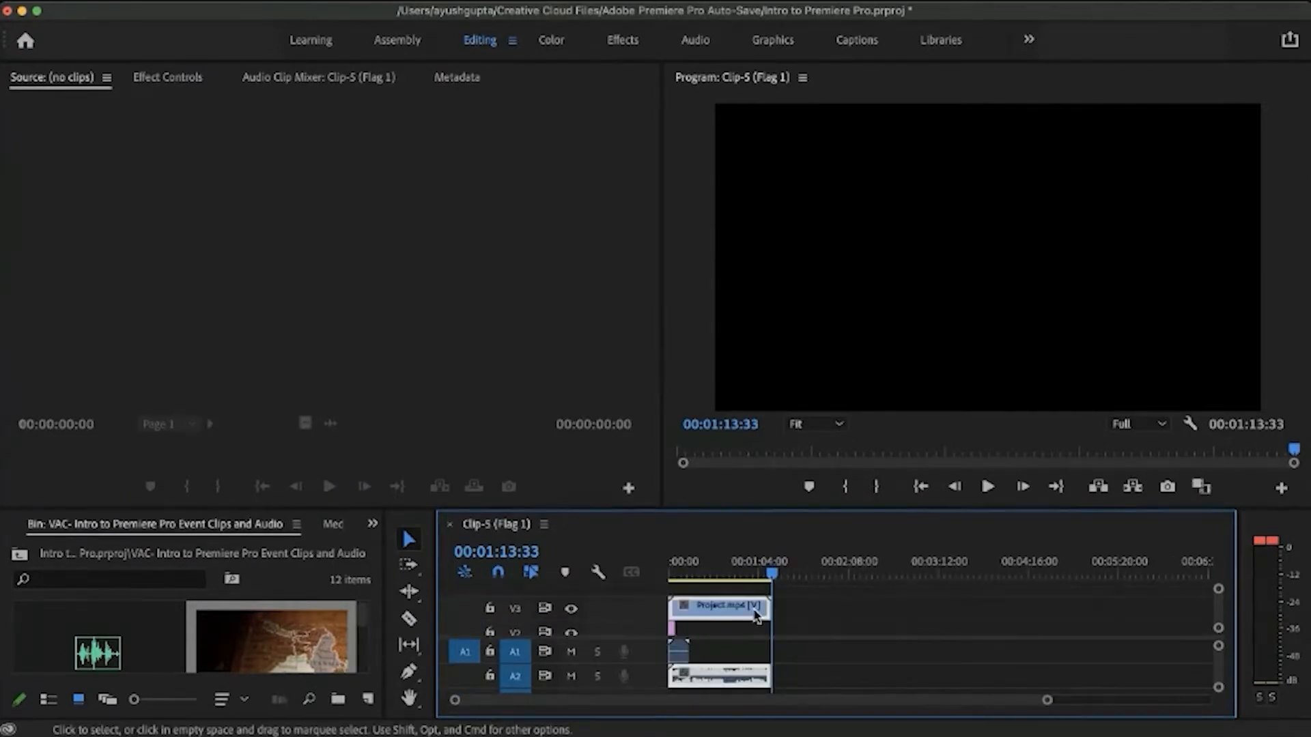
left_click(721, 573)
left_click_drag(723, 577, 666, 566)
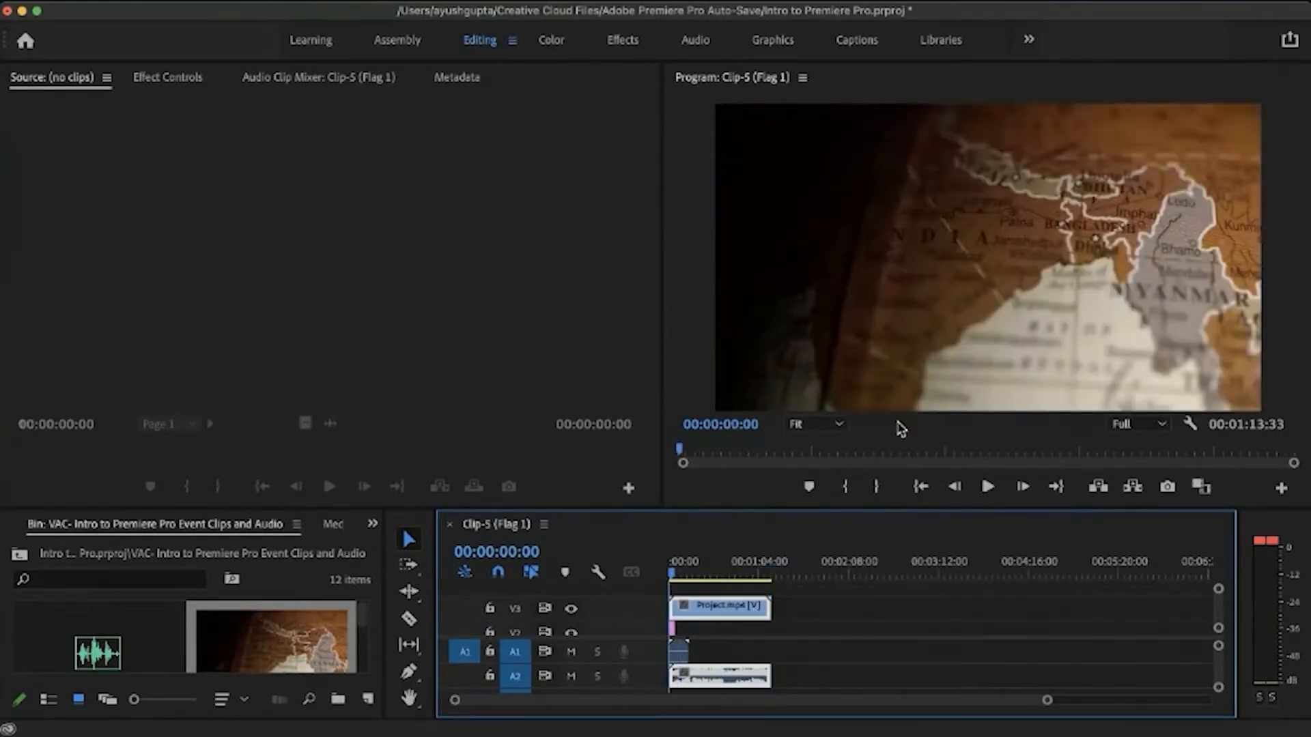
scroll(684, 604, "up", 2)
scroll(685, 605, "up", 2)
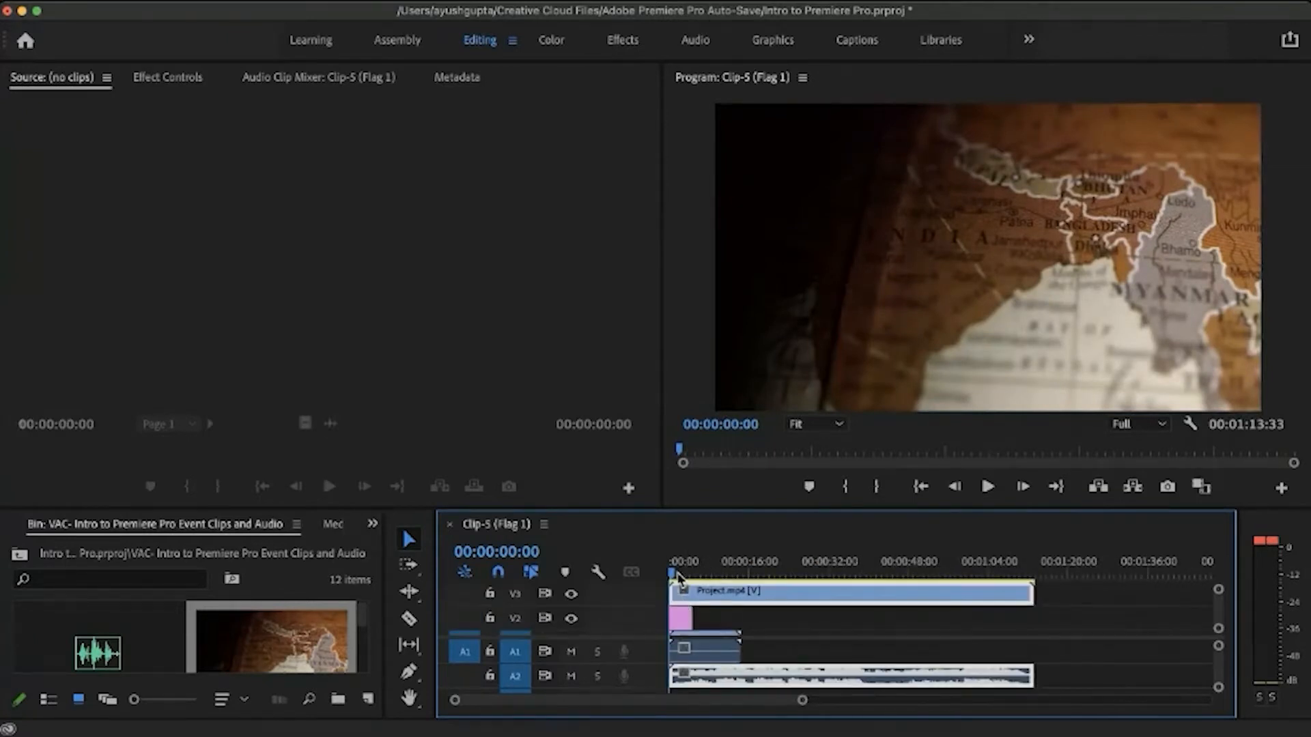
Step: Scrub through Project.mp4 from its opening title to near its end to review the finished edit
left_click_drag(672, 575, 733, 572)
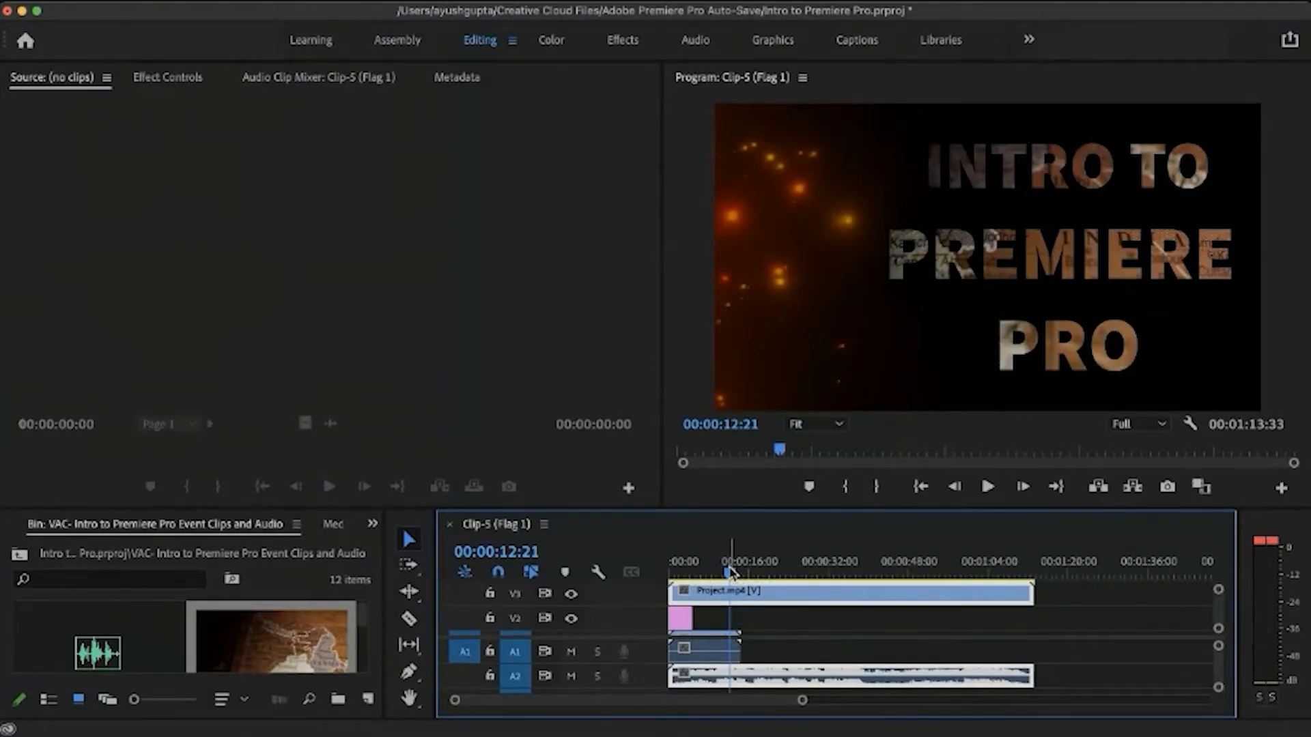
left_click(734, 572)
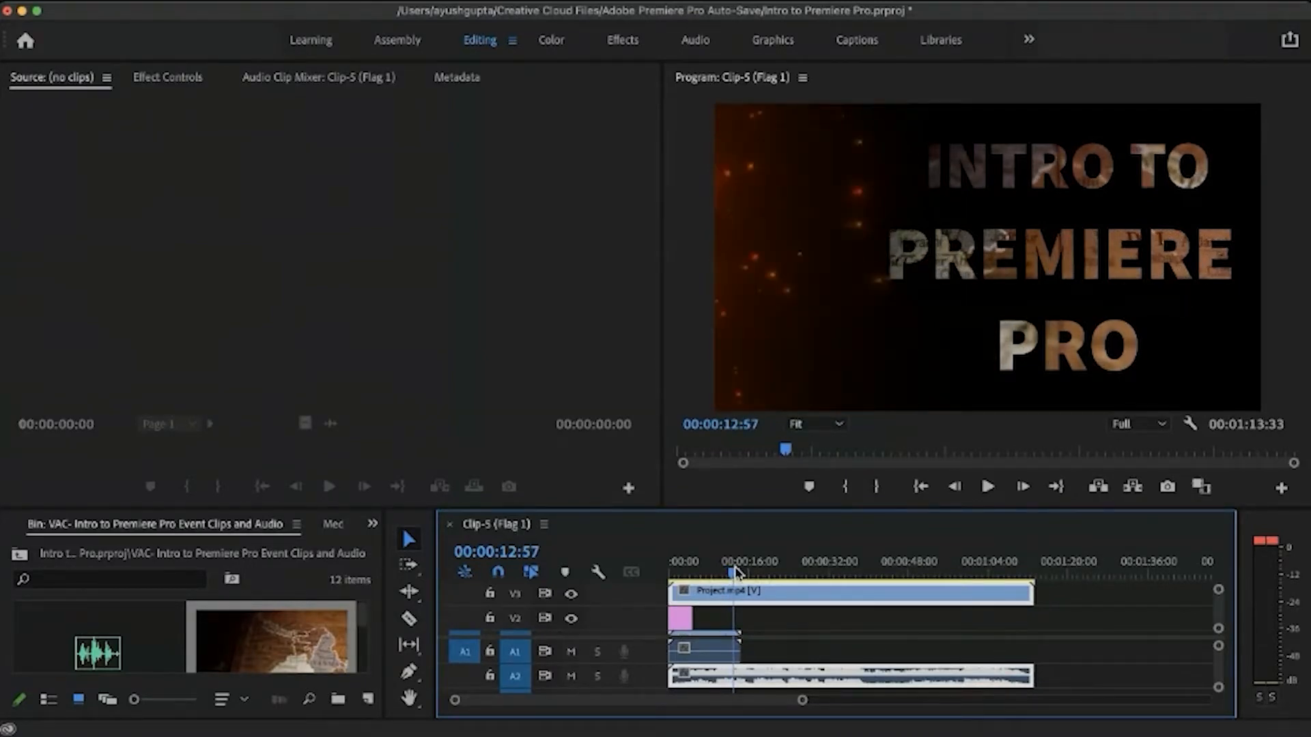
left_click_drag(734, 573, 765, 572)
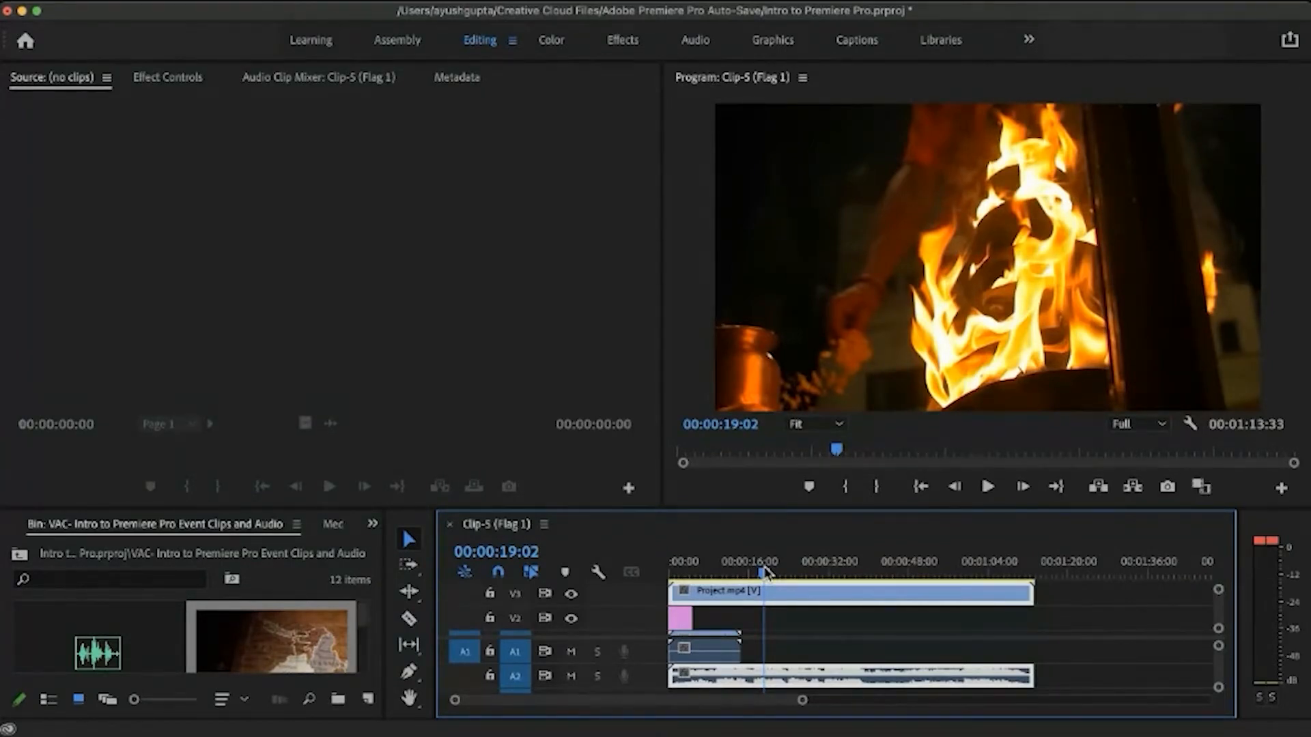
left_click_drag(767, 570, 838, 579)
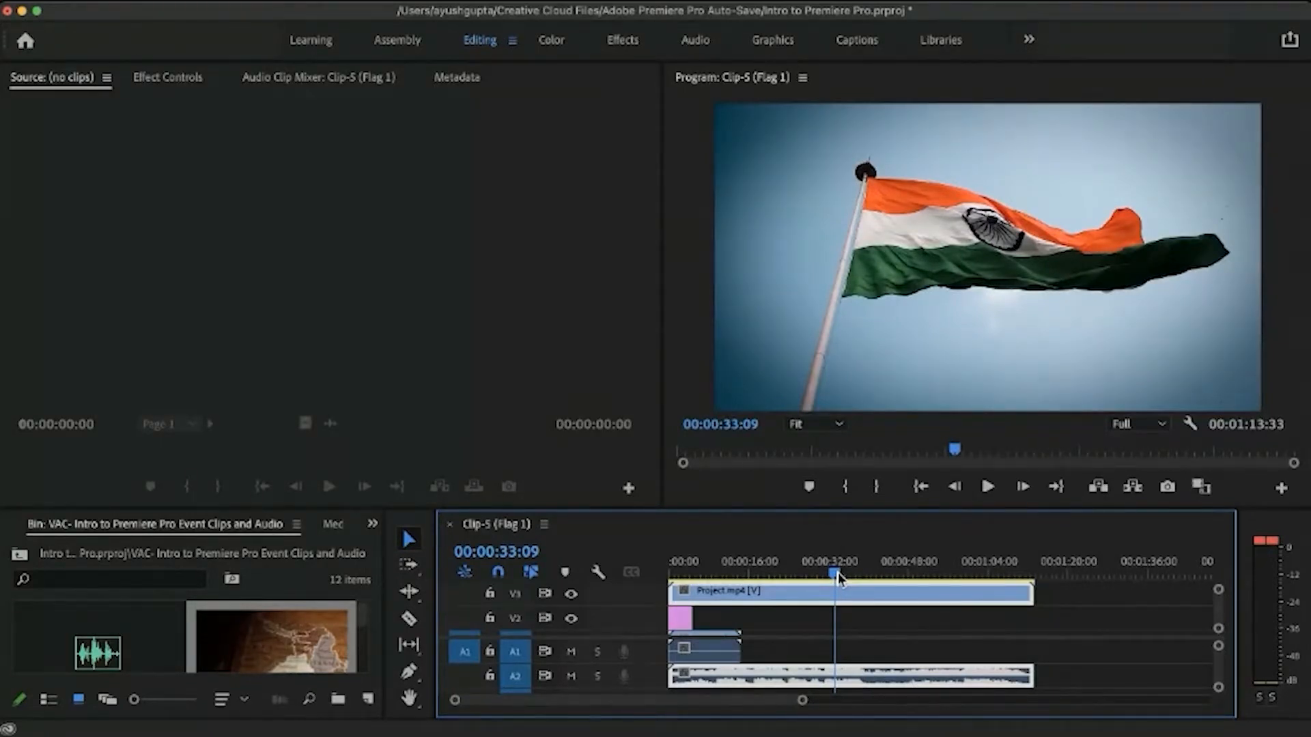
left_click_drag(838, 572, 946, 577)
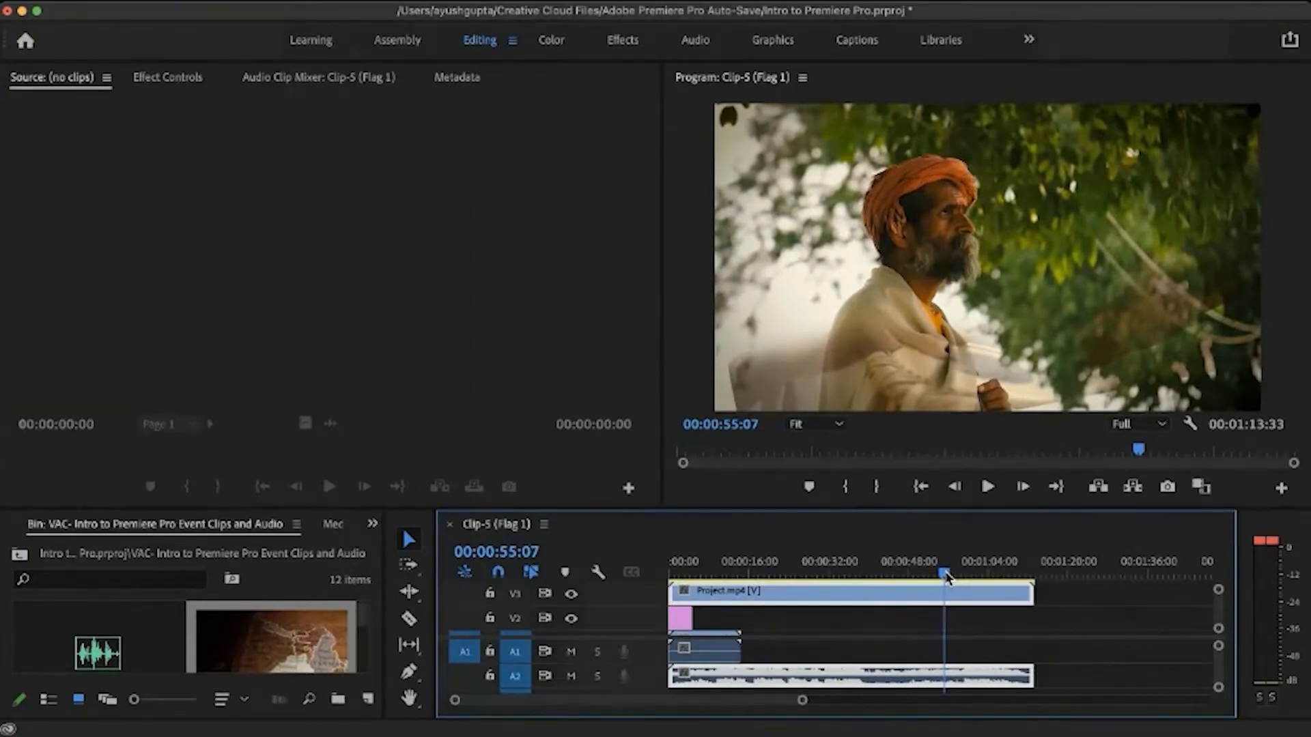
left_click_drag(946, 577, 971, 573)
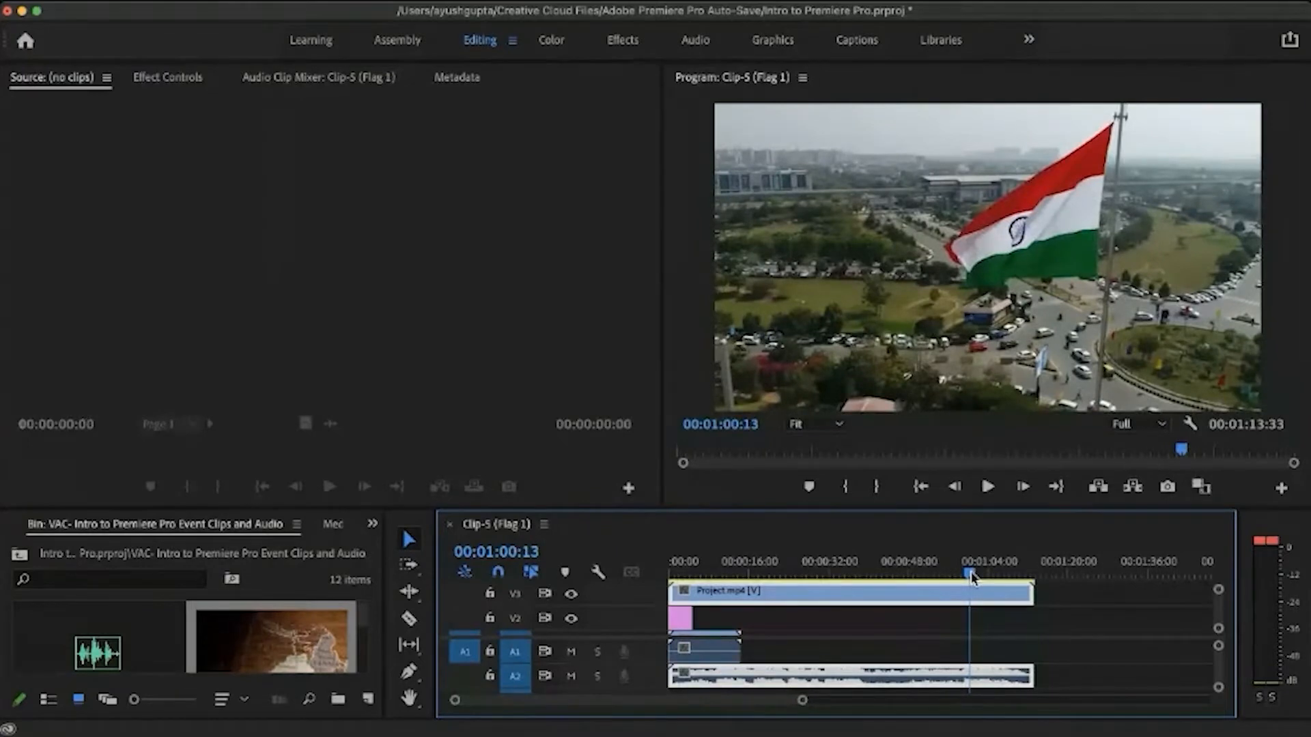
left_click_drag(971, 573, 1007, 574)
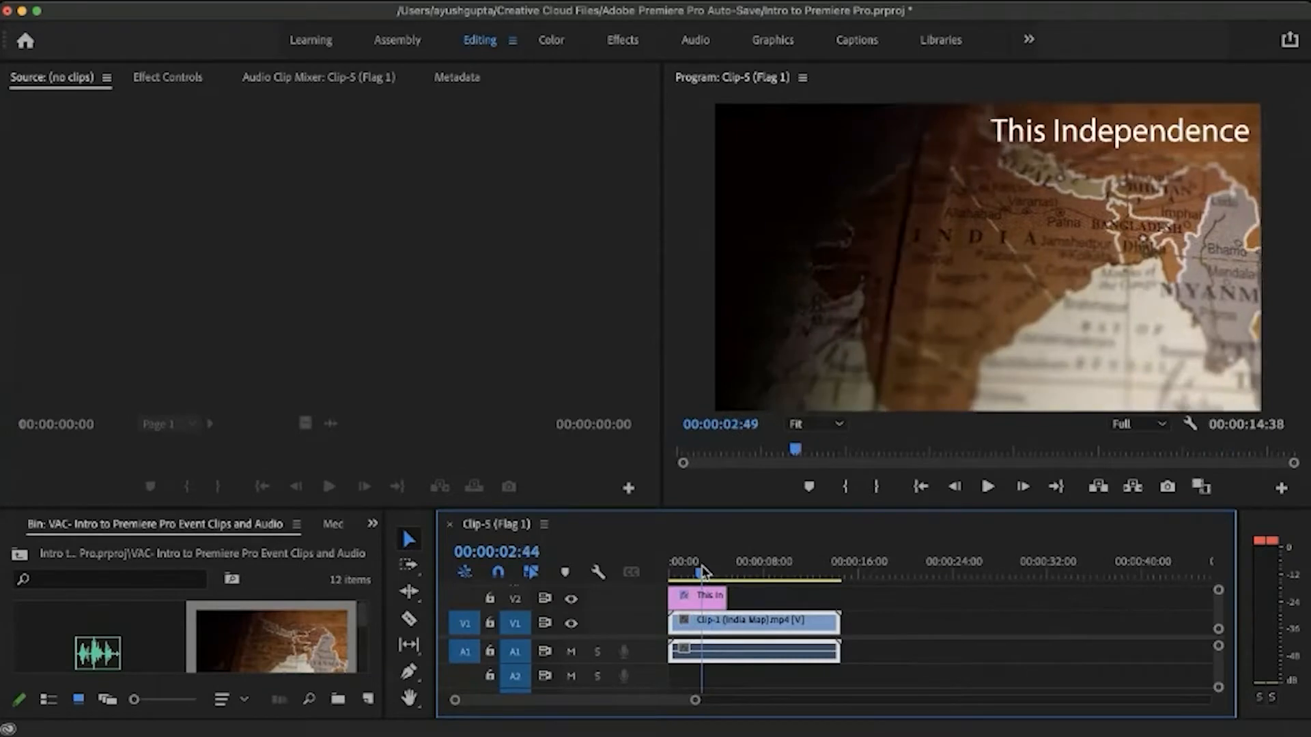
Step: Return the playhead to the sequence start and enlarge the bin and timeline area
left_click_drag(701, 565, 668, 567)
key("=")
key("=")
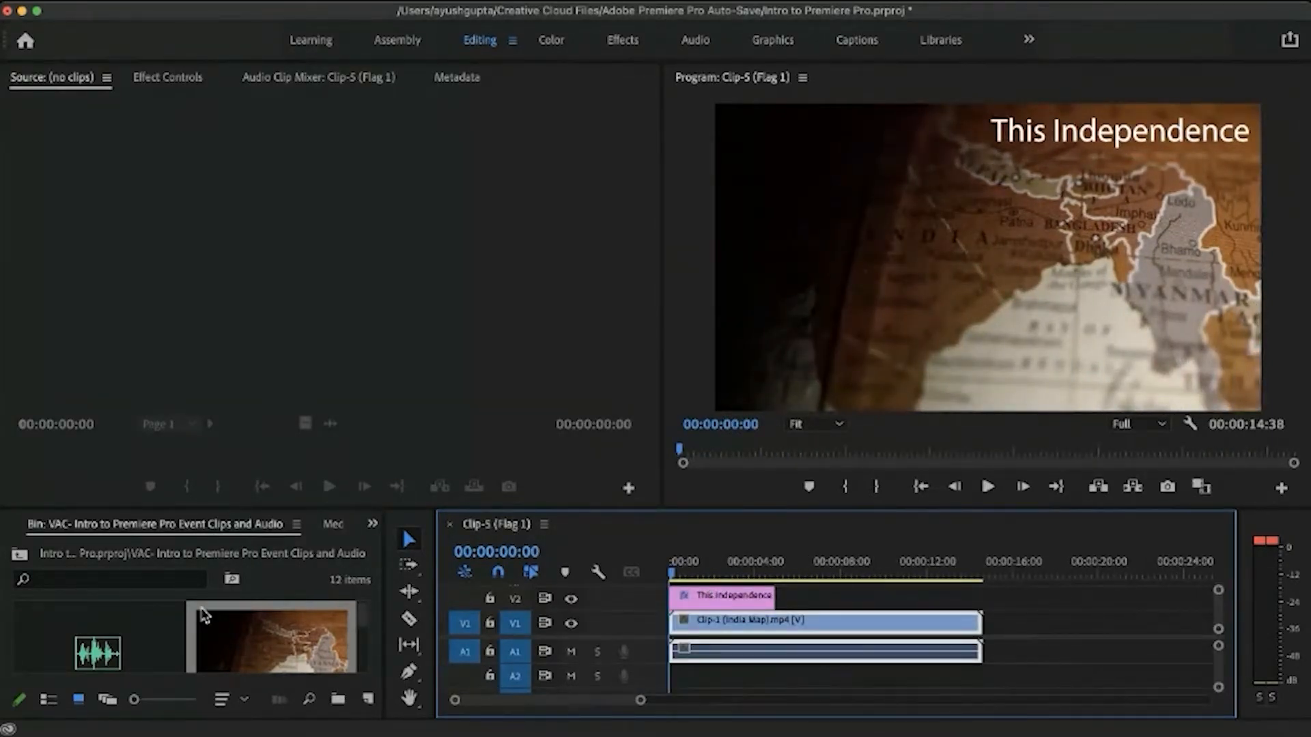
scroll(202, 612, "down", 2)
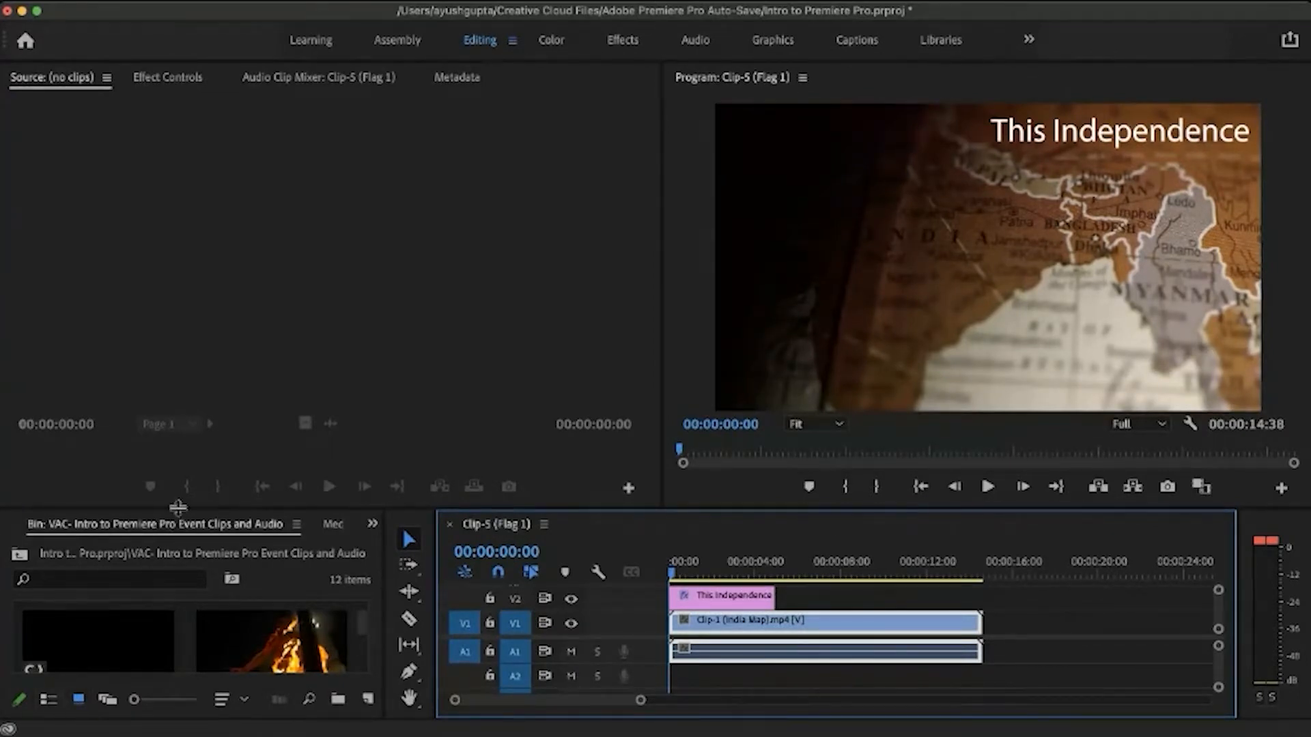
left_click_drag(178, 507, 177, 423)
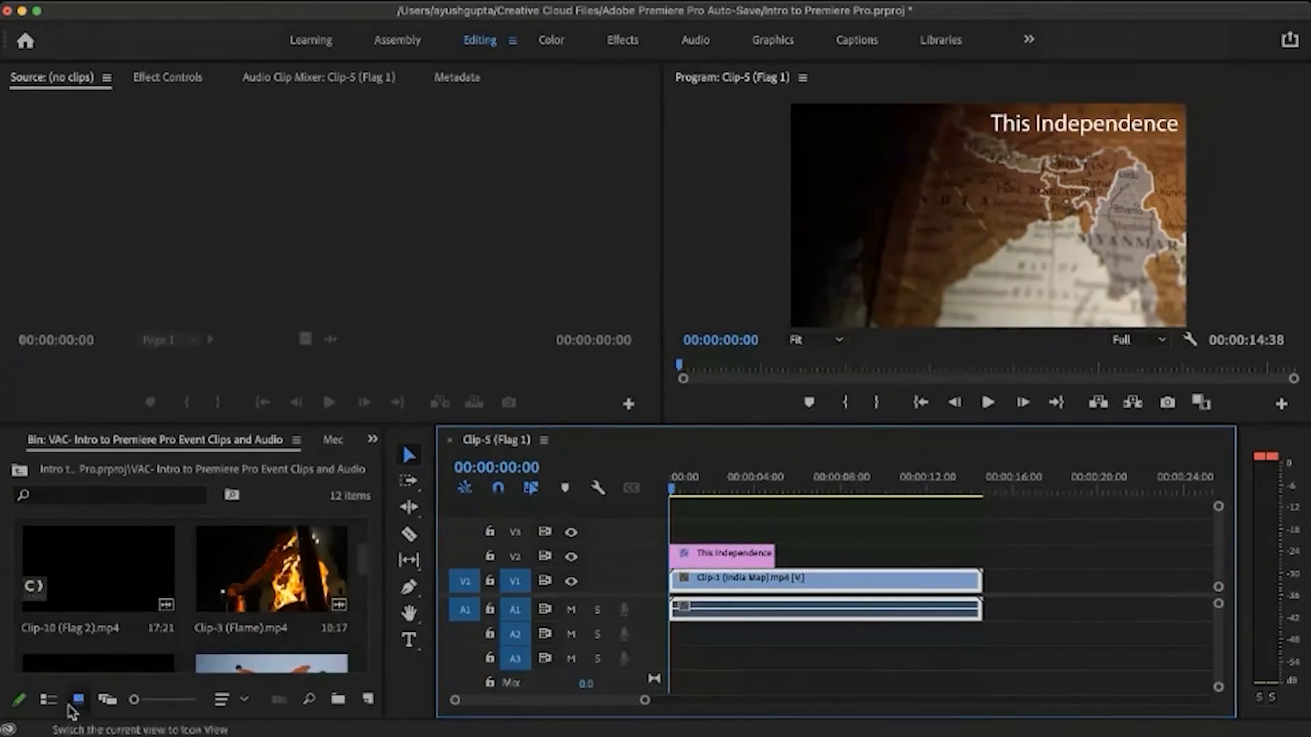
Step: Look over the bin's clips in list view and return the bin to thumbnail view
left_click(48, 699)
scroll(137, 591, "down", 3)
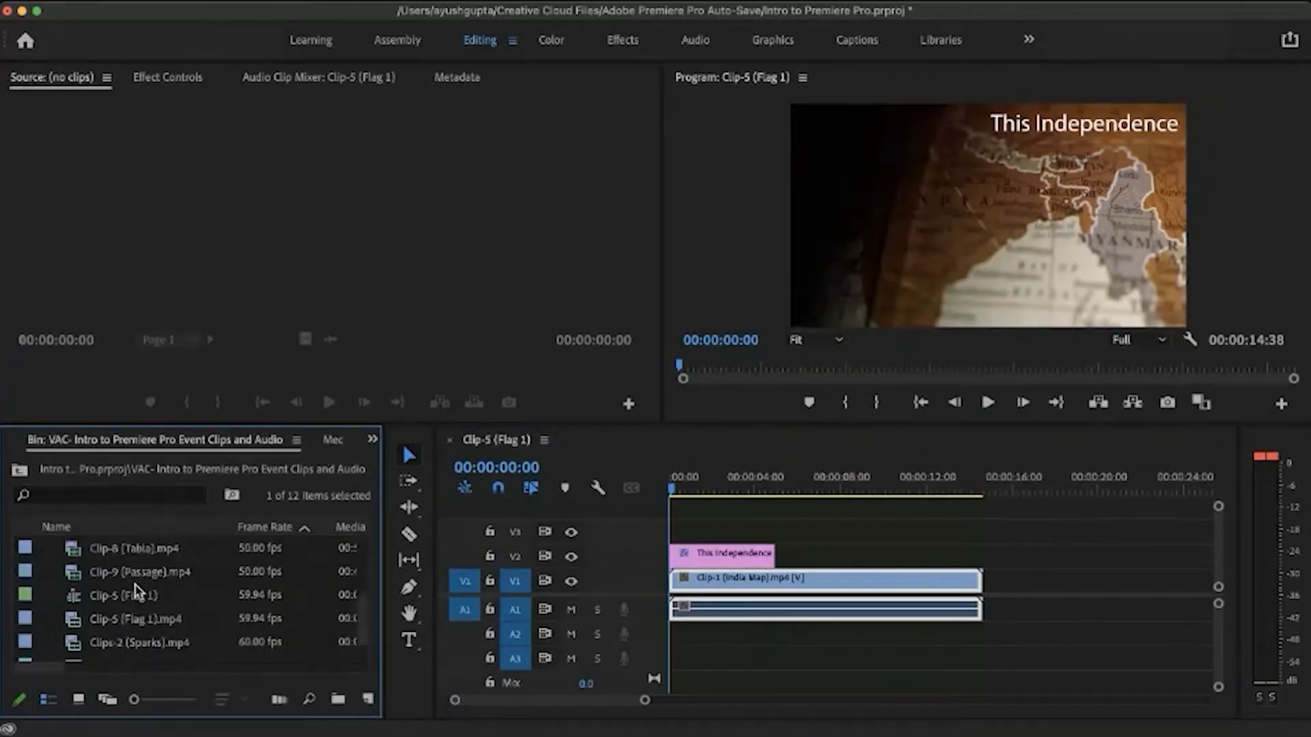
scroll(136, 590, "down", 1)
left_click(78, 699)
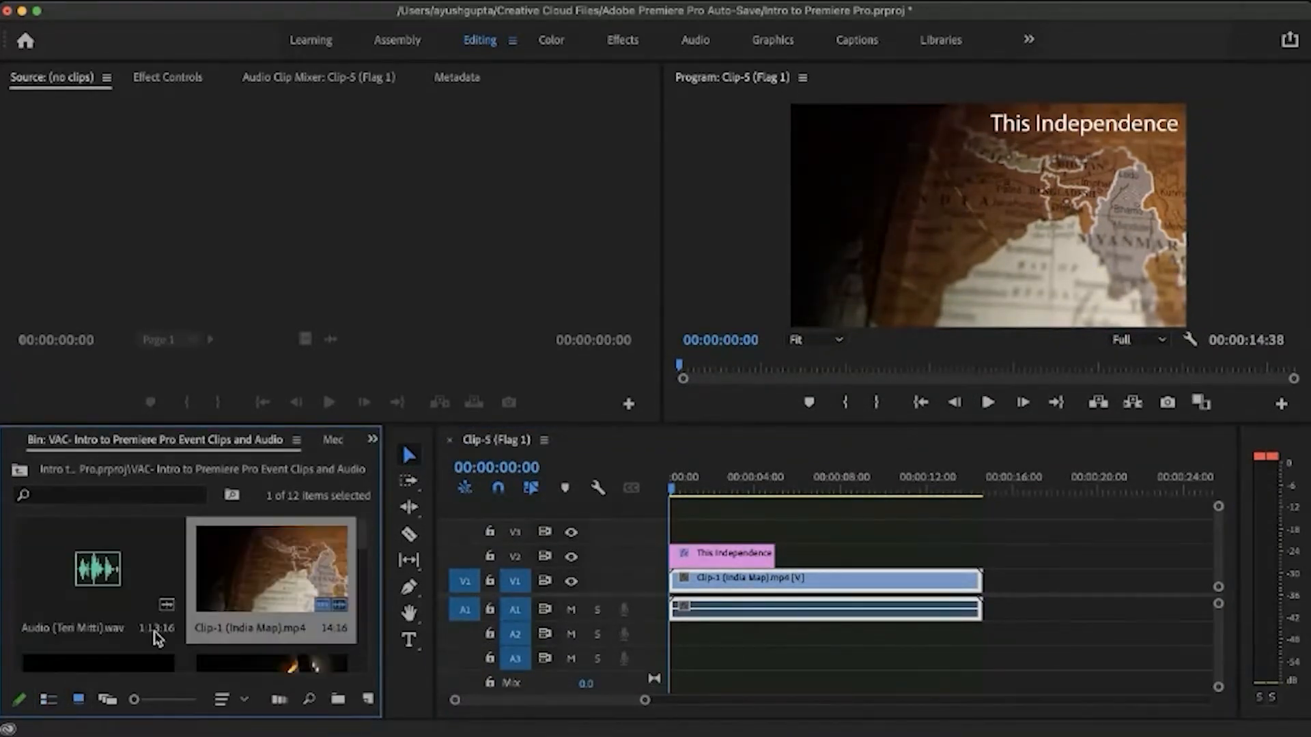
Step: Add Audio (Teri Mitti).wav to A2 at the start of the sequence and play it back from near the beginning
left_click(109, 583)
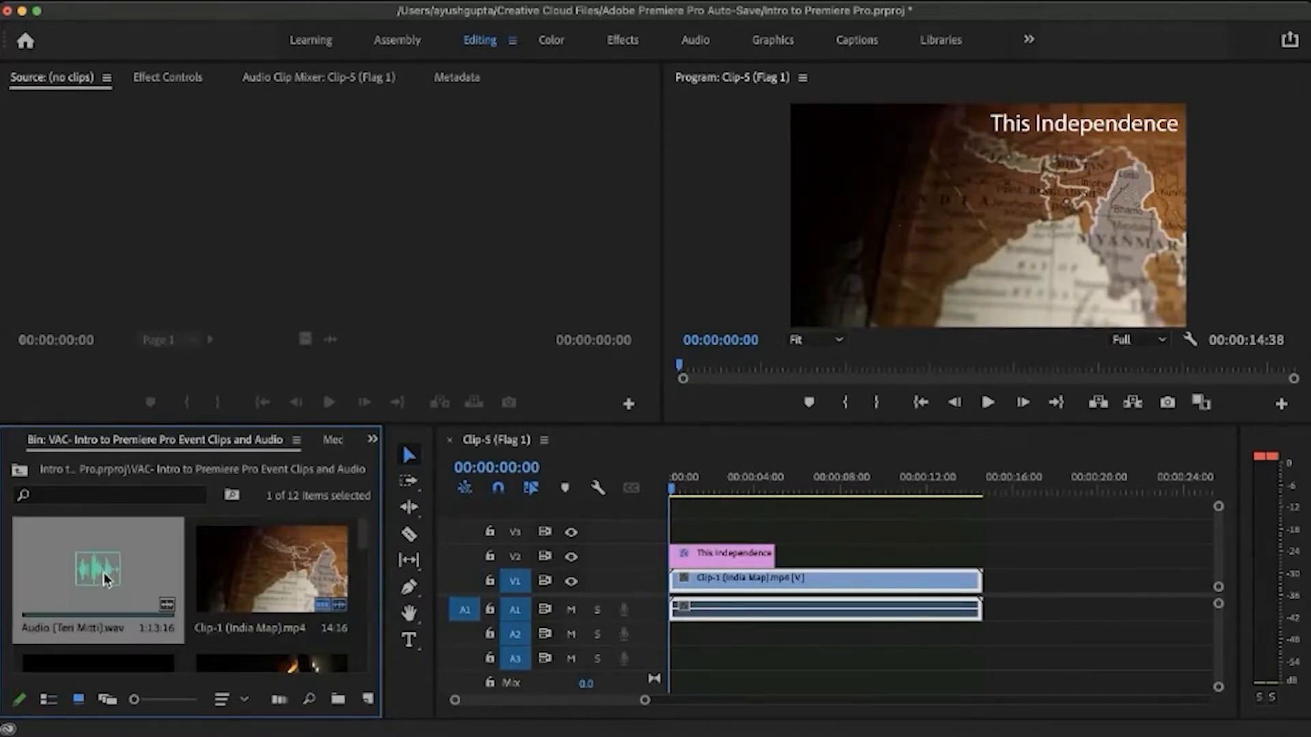
mouse_move(92, 561)
left_mouse_down()
mouse_move(365, 618)
mouse_move(682, 645)
mouse_move(670, 643)
left_mouse_up()
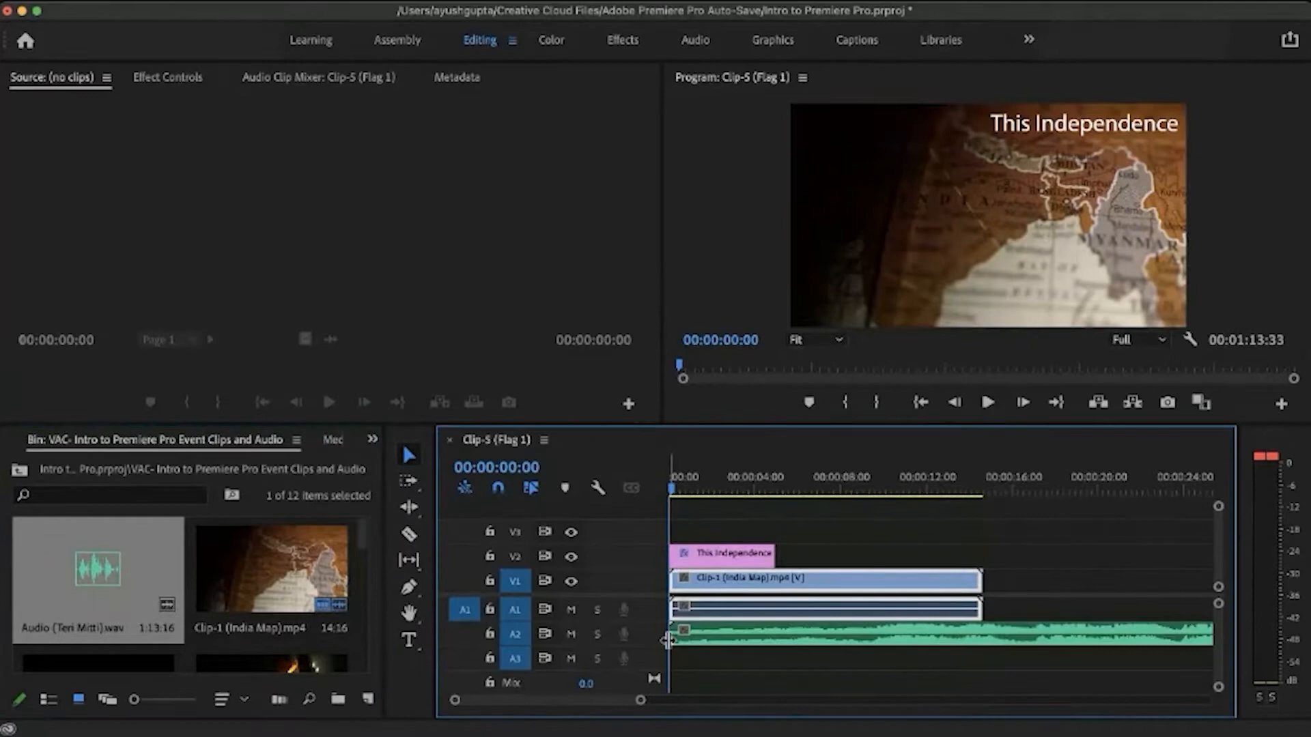
left_click(700, 482)
key("space")
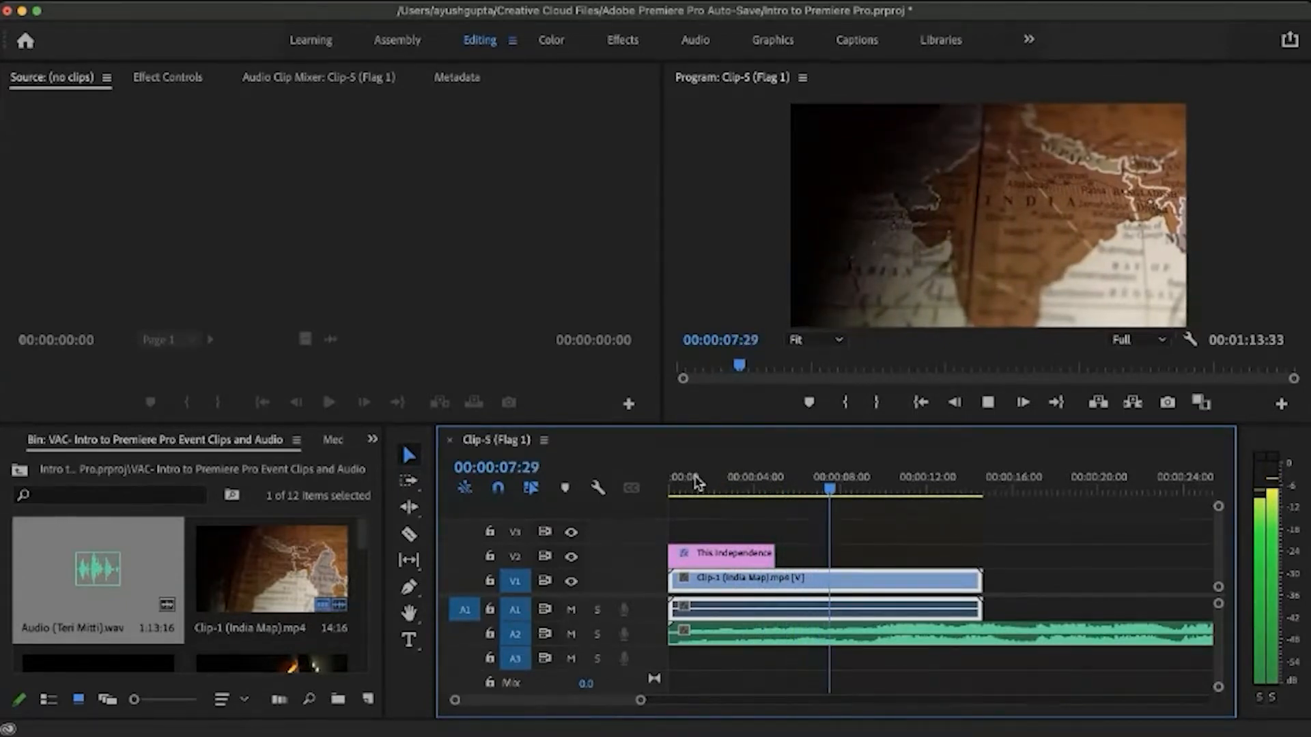
key("space")
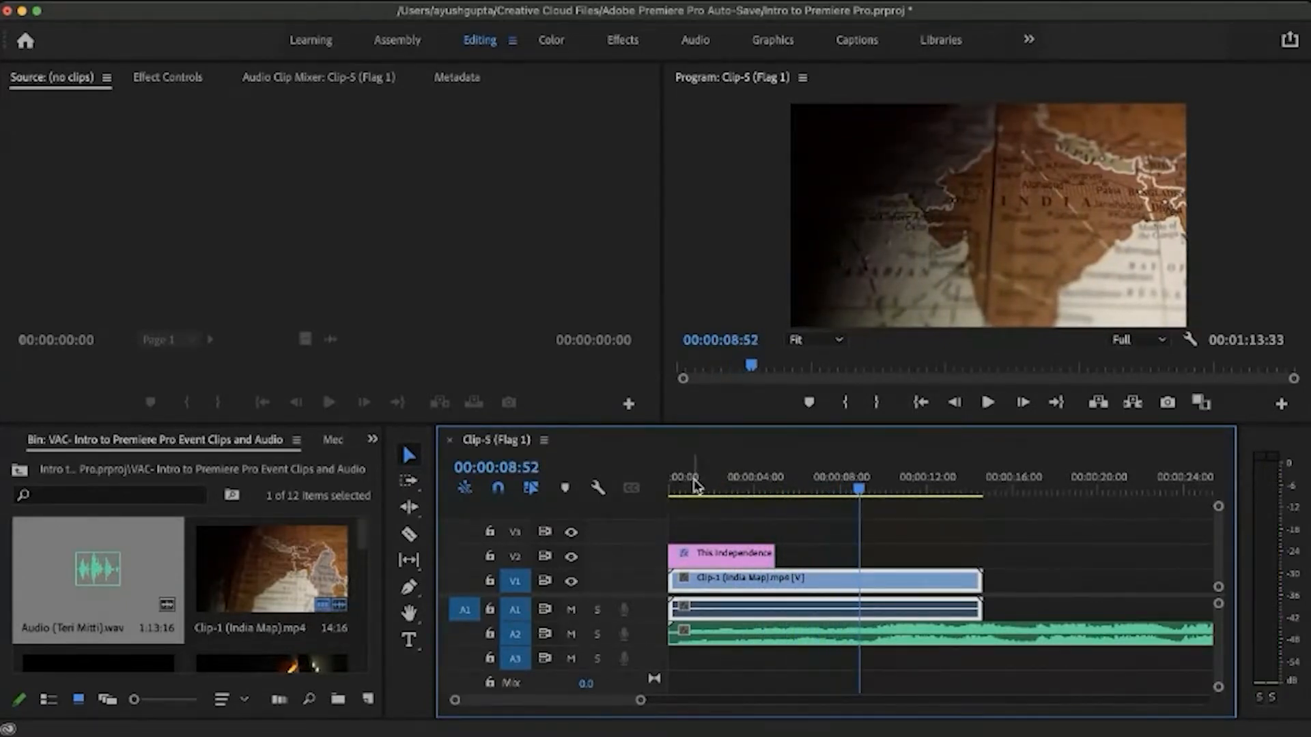
left_click_drag(697, 480, 654, 498)
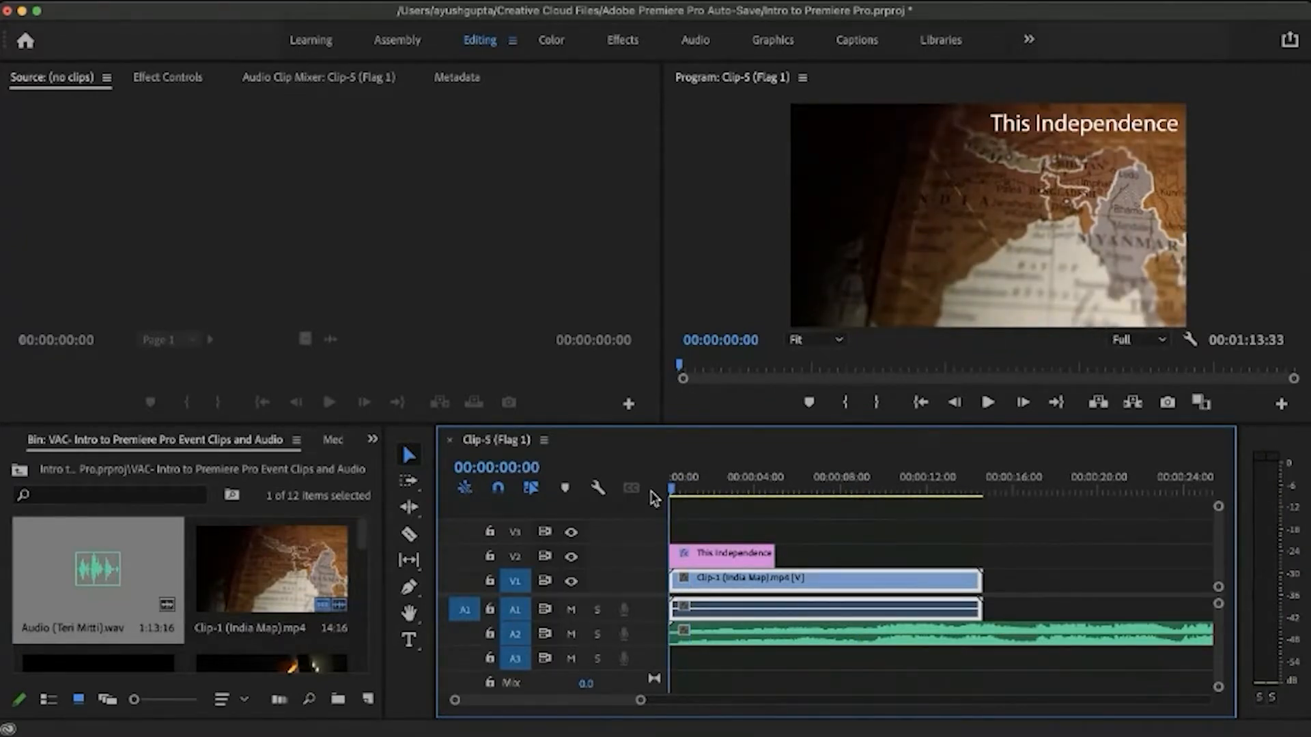
Step: At 00:00:00:30, move the "This Independence" text slightly left and down in the preview
mouse_move(674, 488)
left_mouse_down()
mouse_move(718, 490)
mouse_move(678, 489)
left_mouse_up()
left_click(1073, 126)
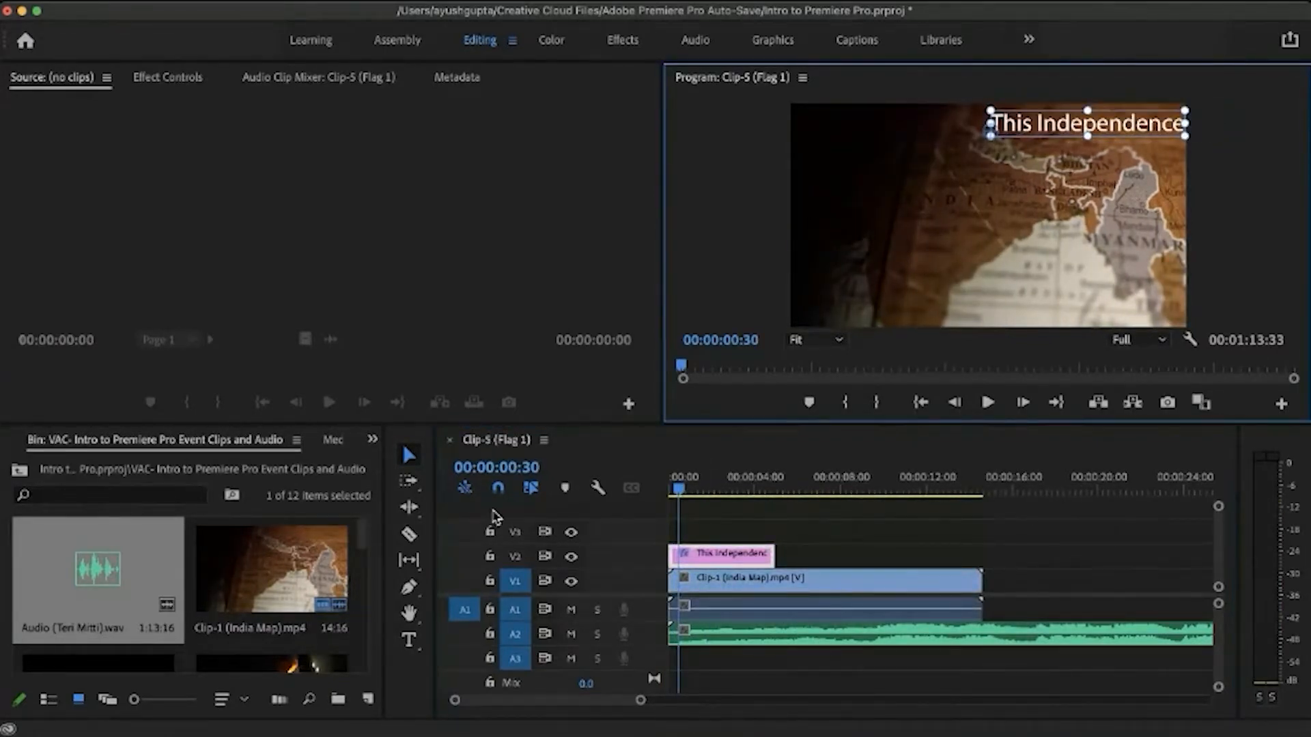
left_click(413, 456)
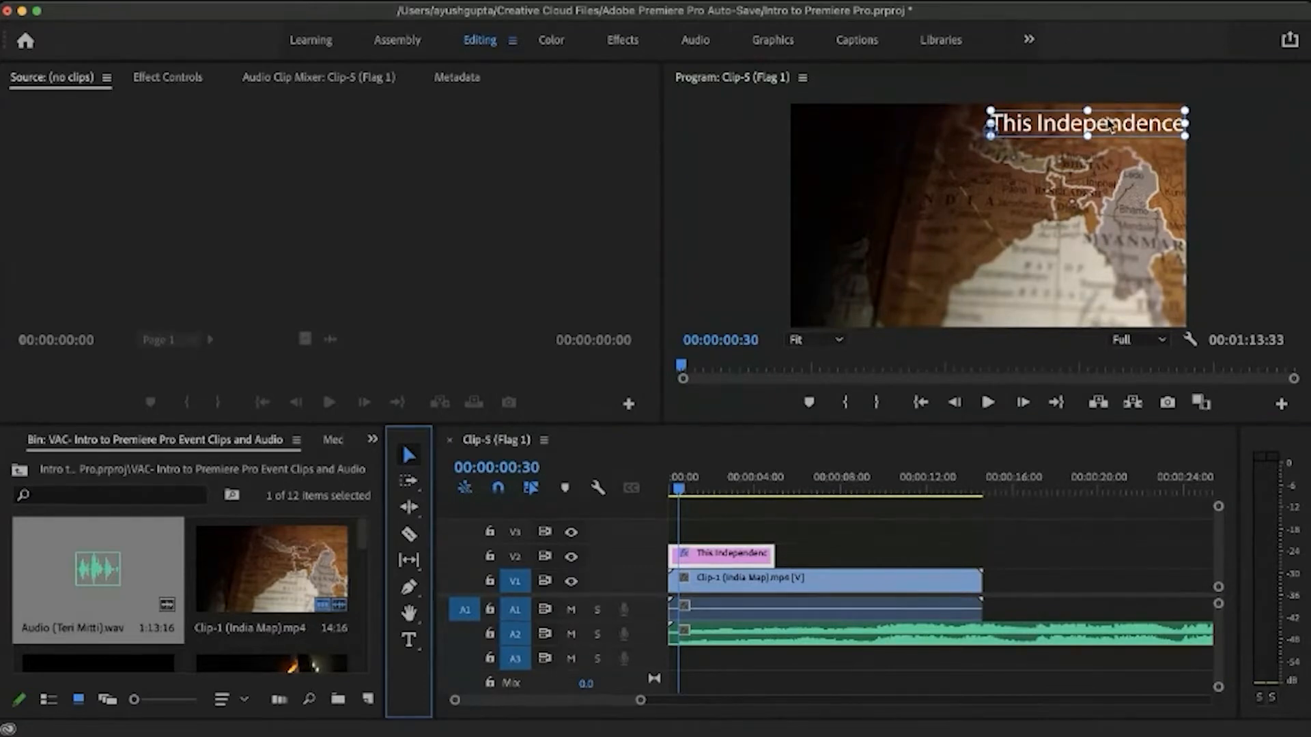
left_click(1107, 120)
left_click_drag(1111, 125, 1102, 130)
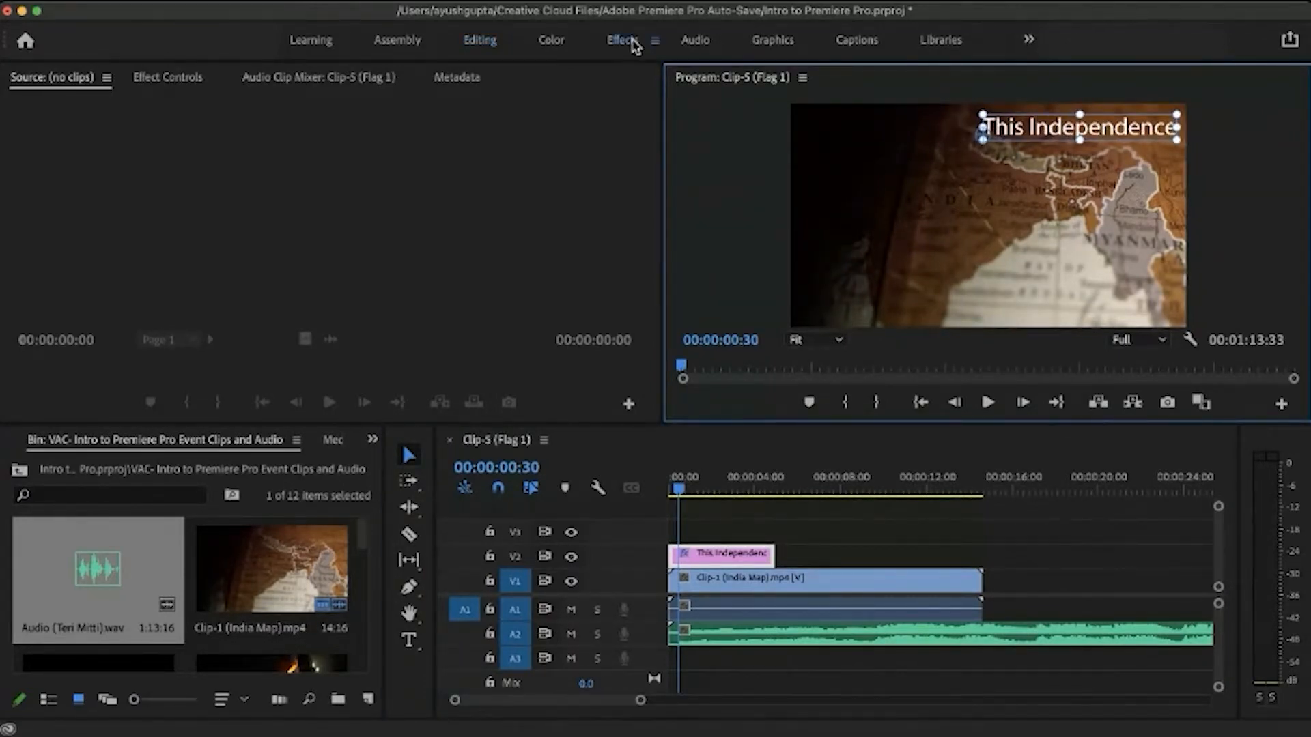
Step: Switch to the Effects workspace and turn on Position keyframing for the text graphic at 00:00:00:00
left_click(630, 41)
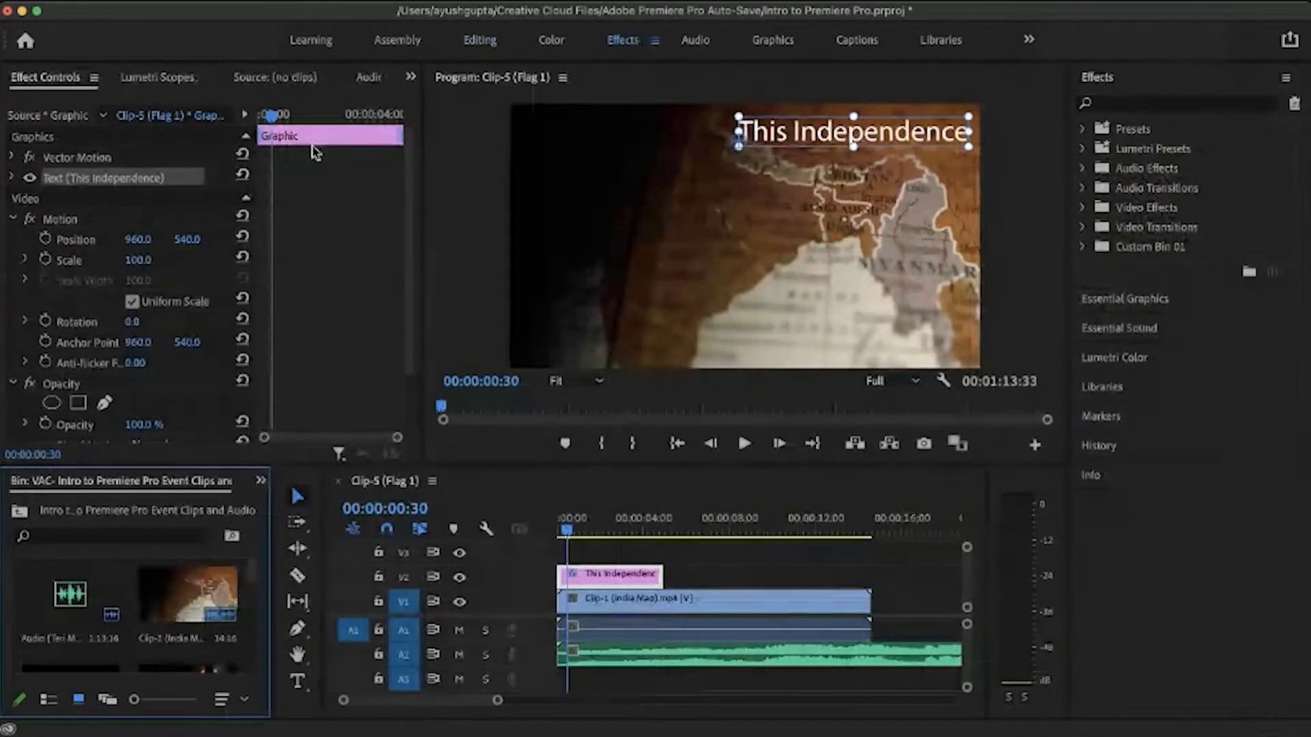
left_click_drag(276, 121, 239, 127)
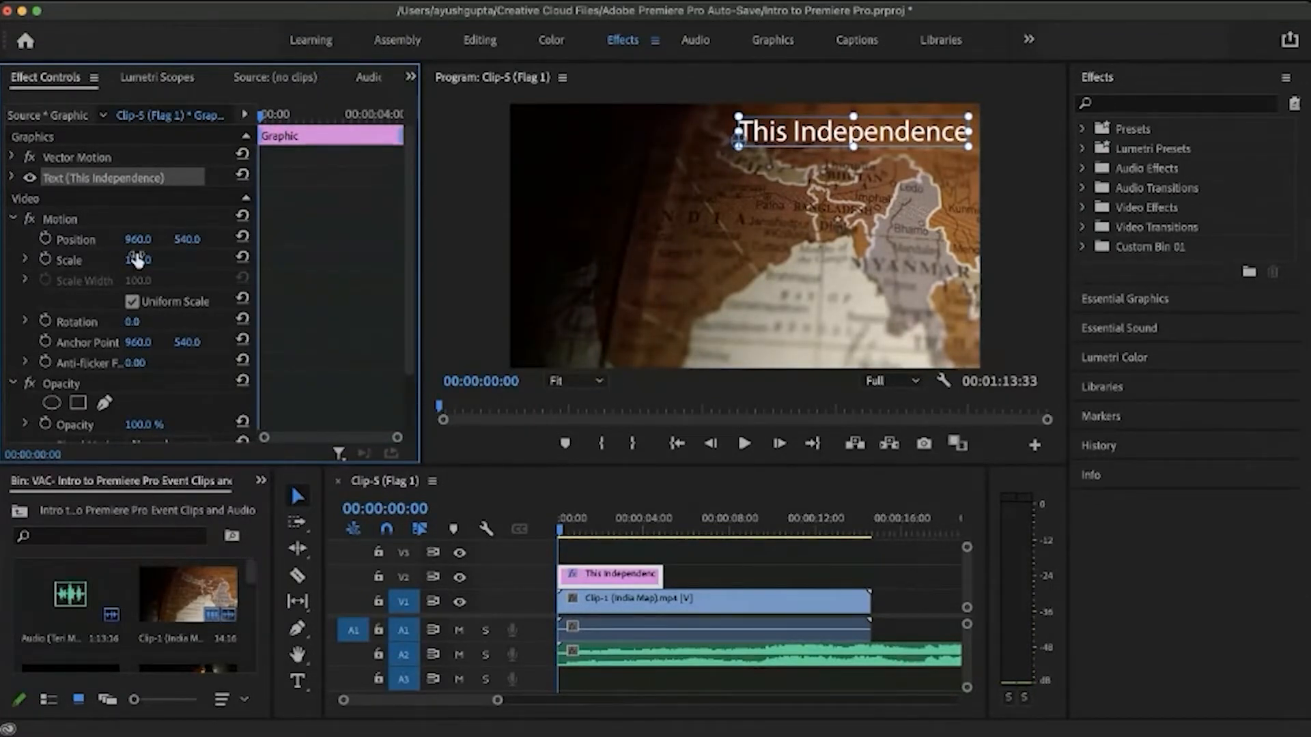
left_click(47, 238)
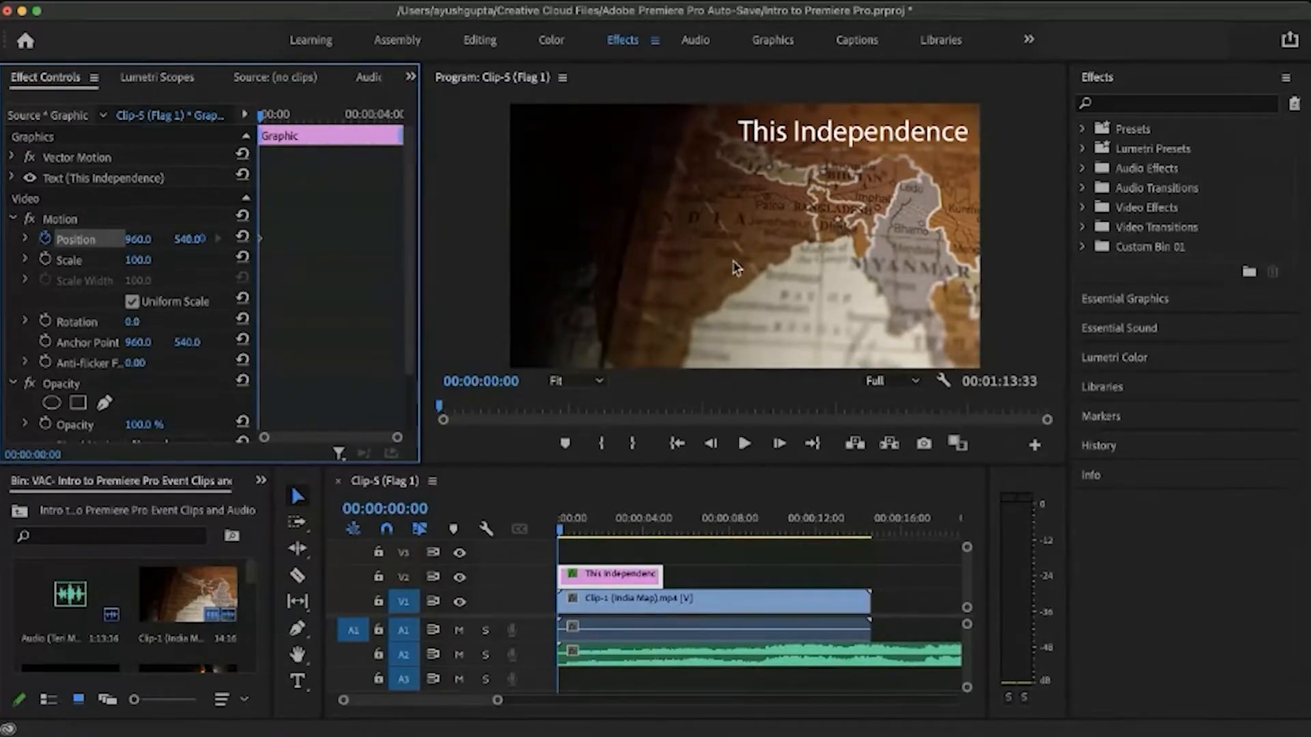
Step: Select the "This Independence" text in the preview and move it slightly up and right
left_click(606, 580)
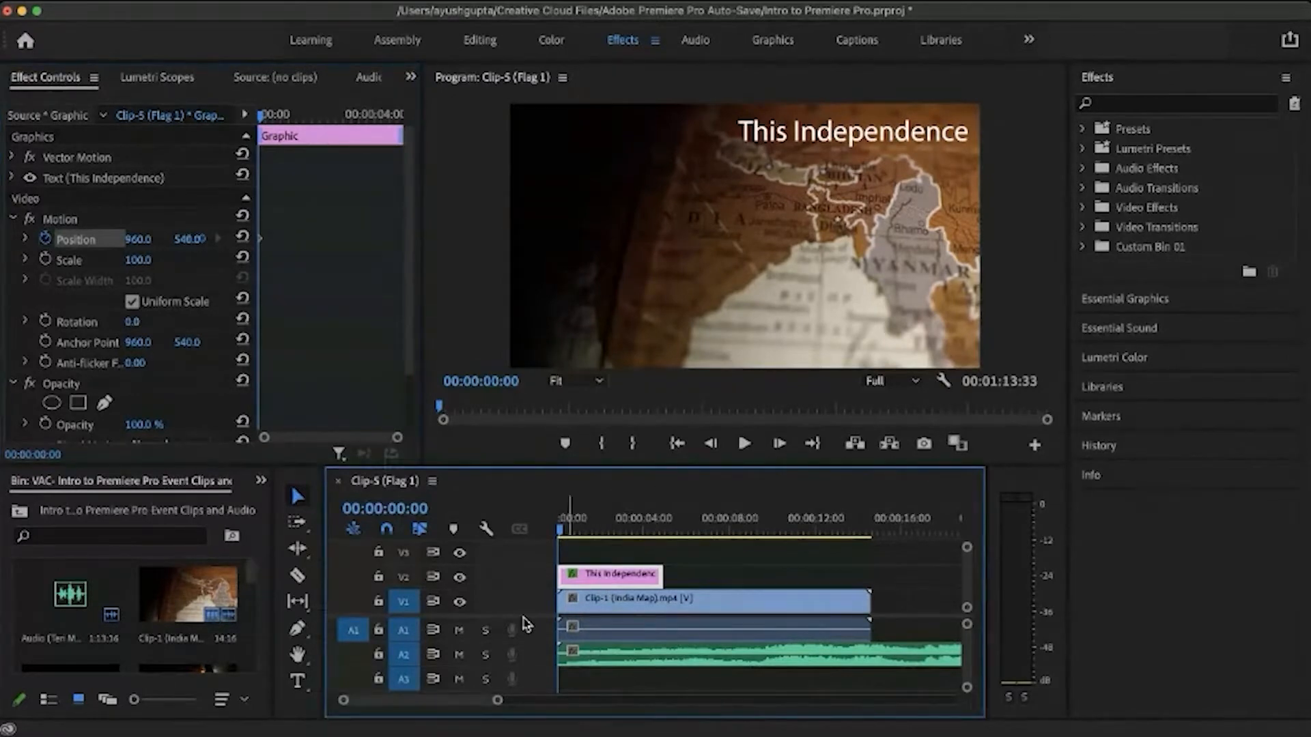
left_click(816, 142)
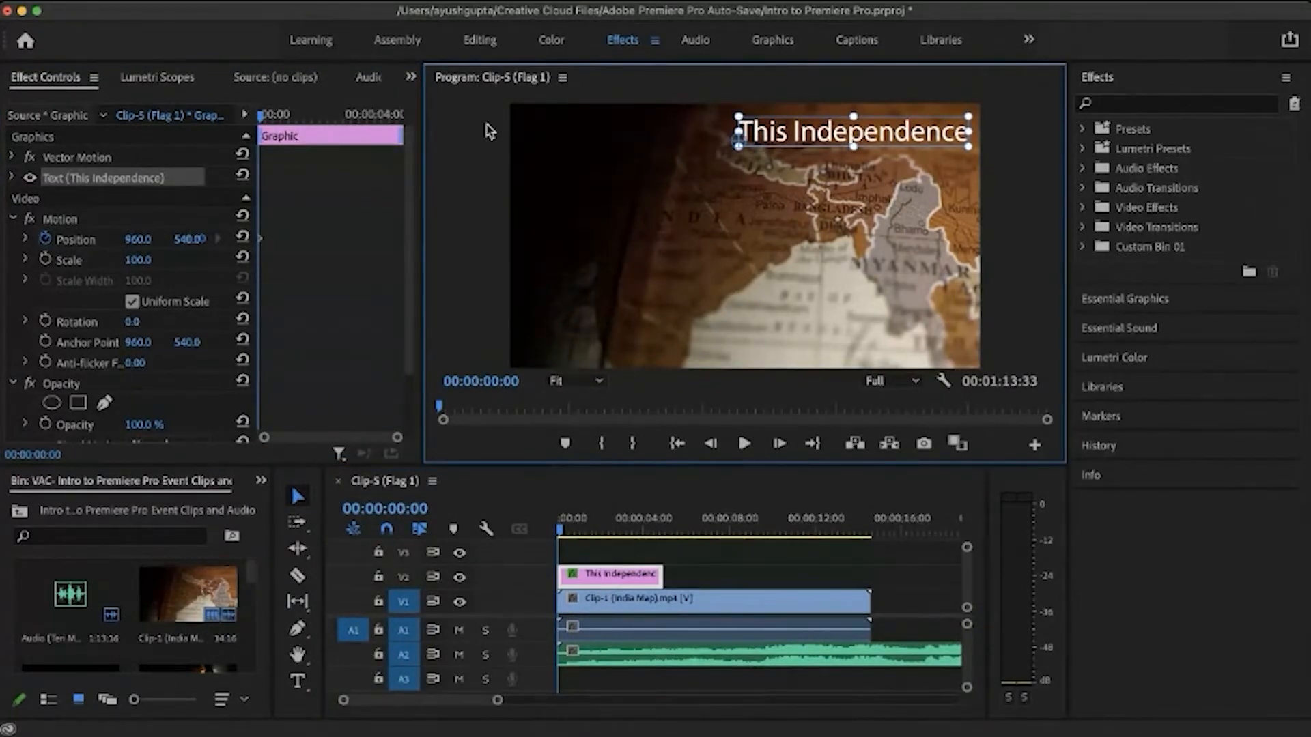
mouse_move(804, 132)
left_mouse_down()
mouse_move(632, 143)
mouse_move(420, 127)
mouse_move(809, 126)
left_mouse_up()
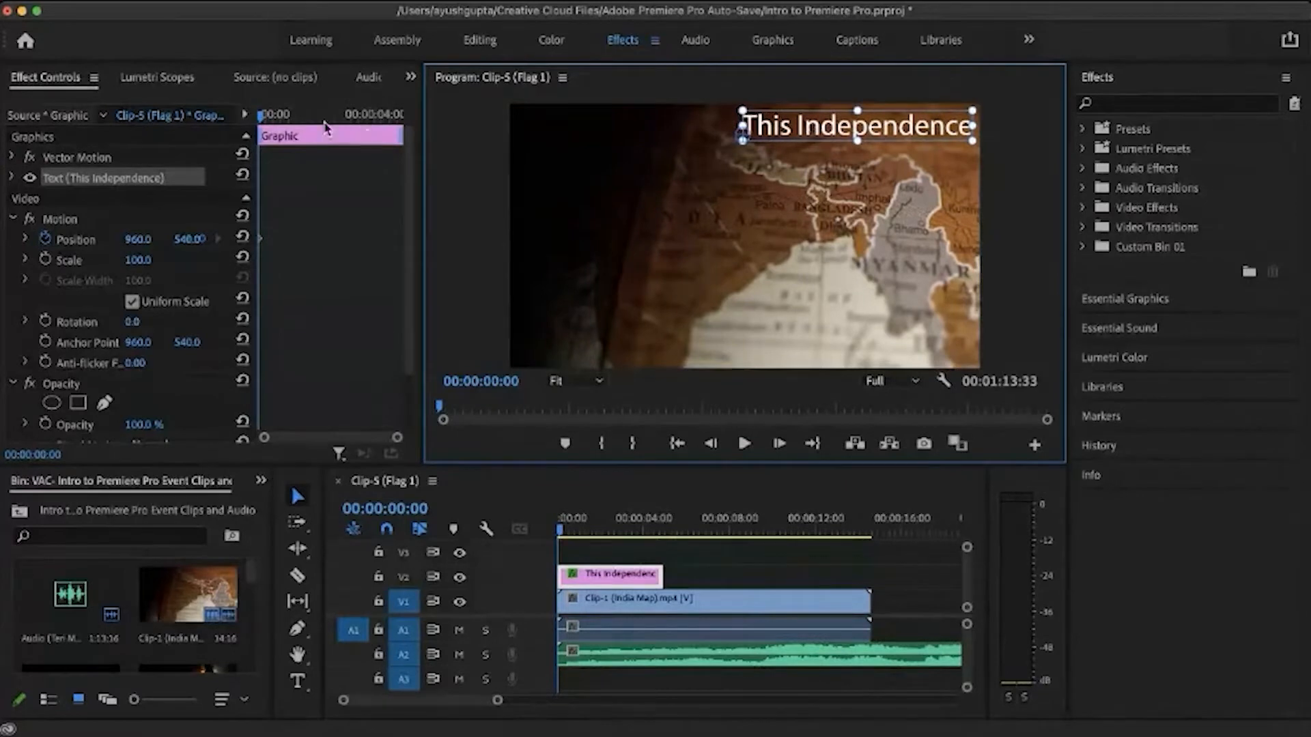
Step: Turn the text graphic's Position keyframing off and on again with the playhead at 00:00:00:00
left_click_drag(263, 117, 246, 118)
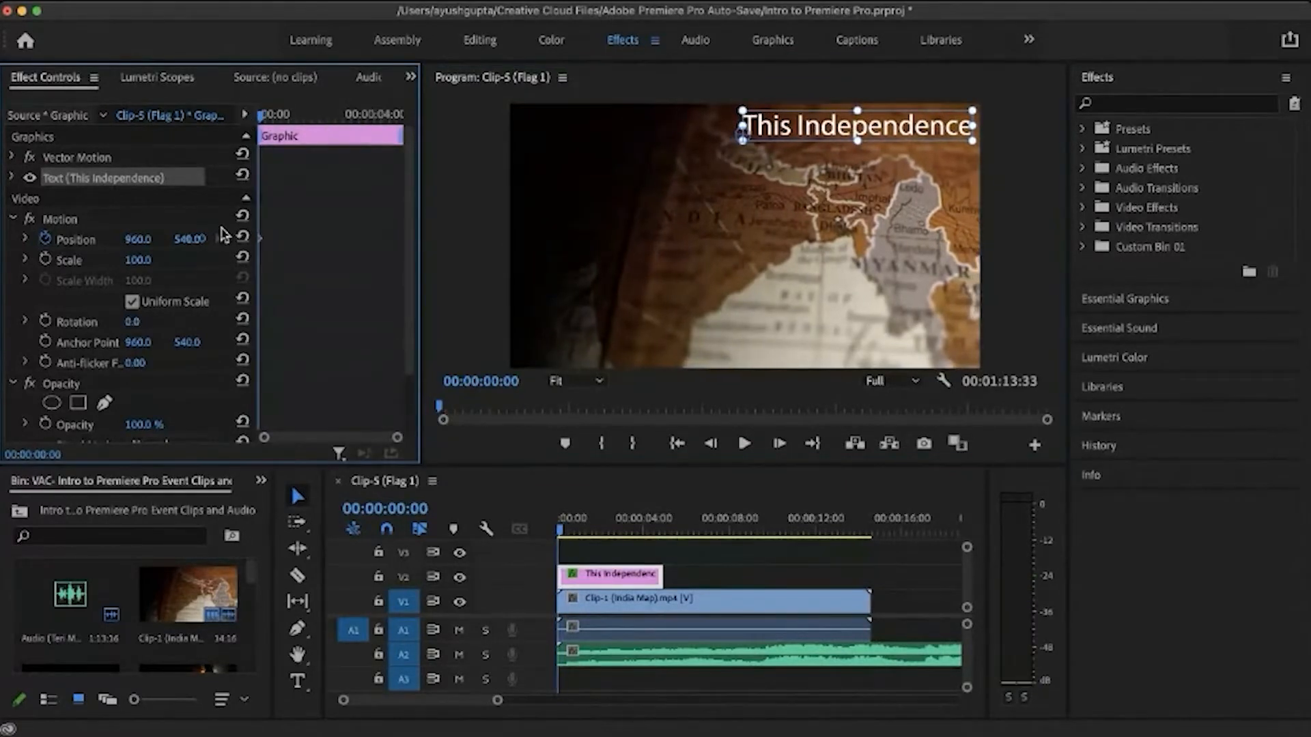
left_click(45, 238)
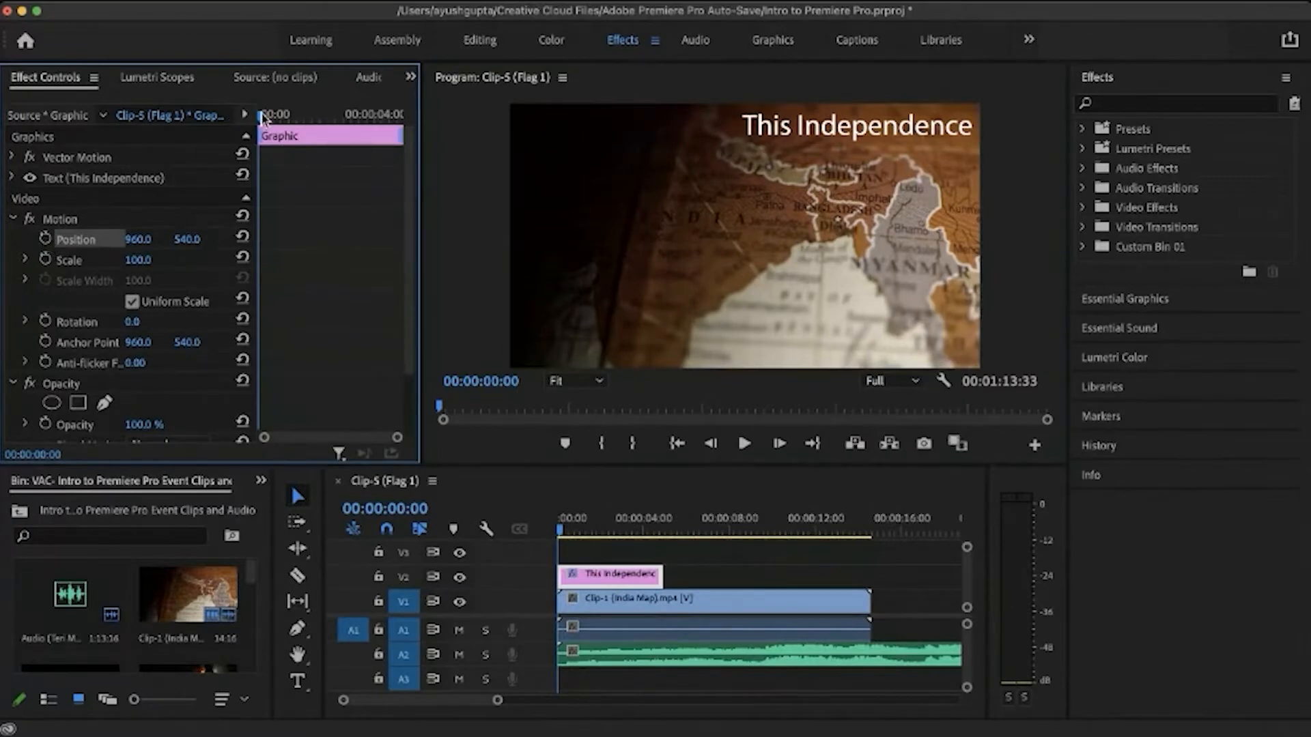
left_click_drag(264, 116, 233, 120)
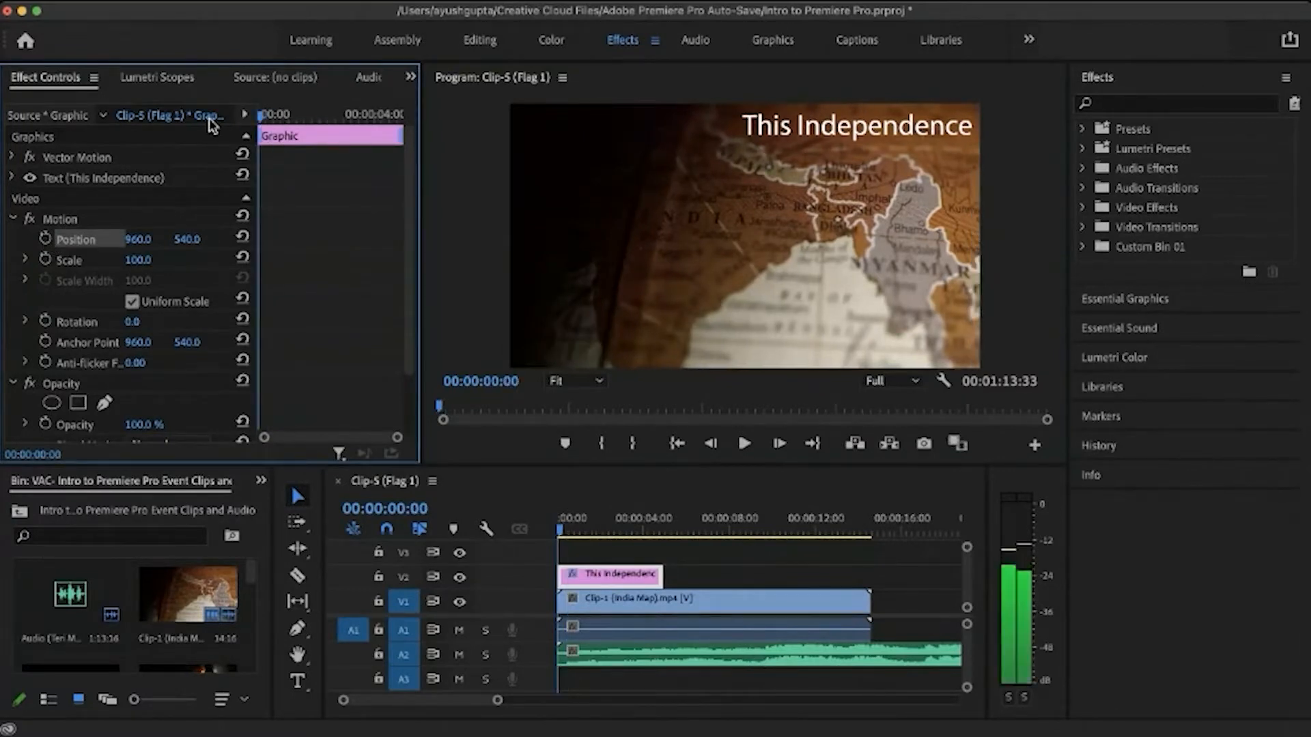
left_click(45, 238)
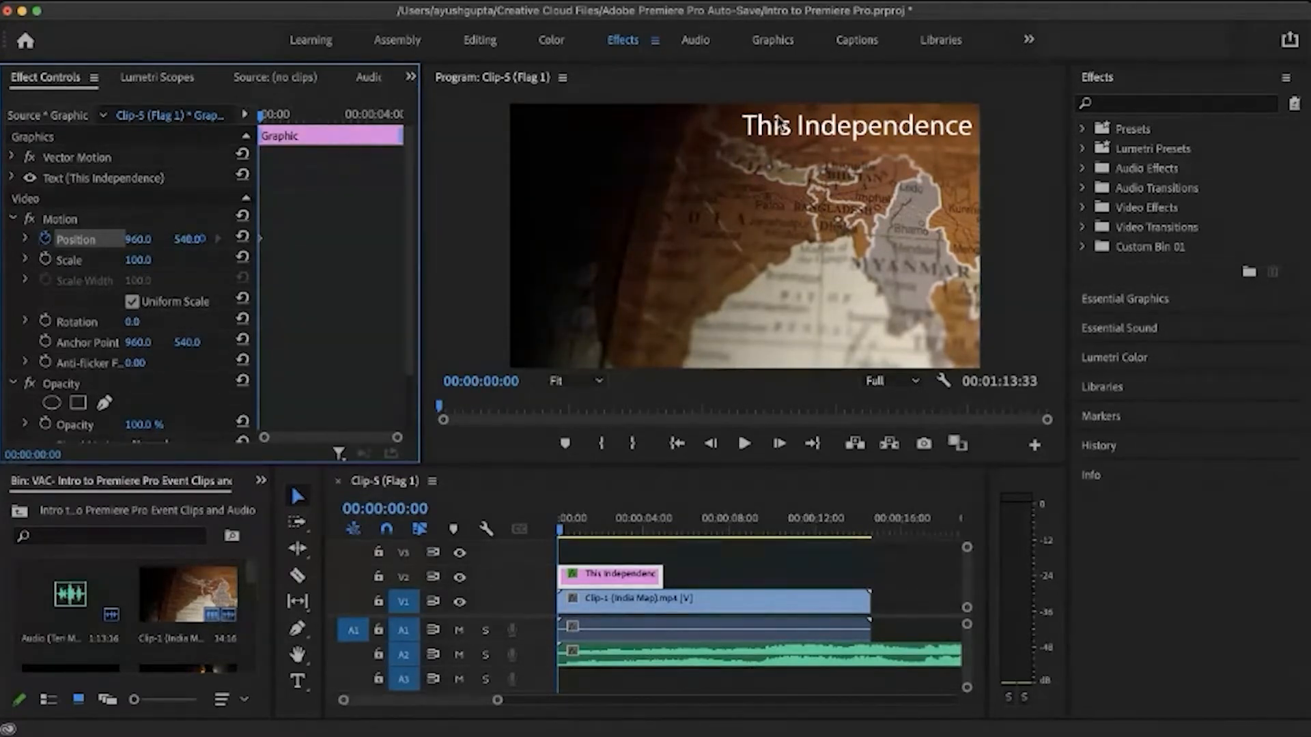
Step: Shift the "This Independence" text slightly left and down, then set the graphic's horizontal Position to -945.0 at 00:00:00:00
left_click(804, 131)
mouse_move(803, 131)
left_mouse_down()
mouse_move(577, 132)
mouse_move(818, 126)
mouse_move(805, 133)
left_mouse_up()
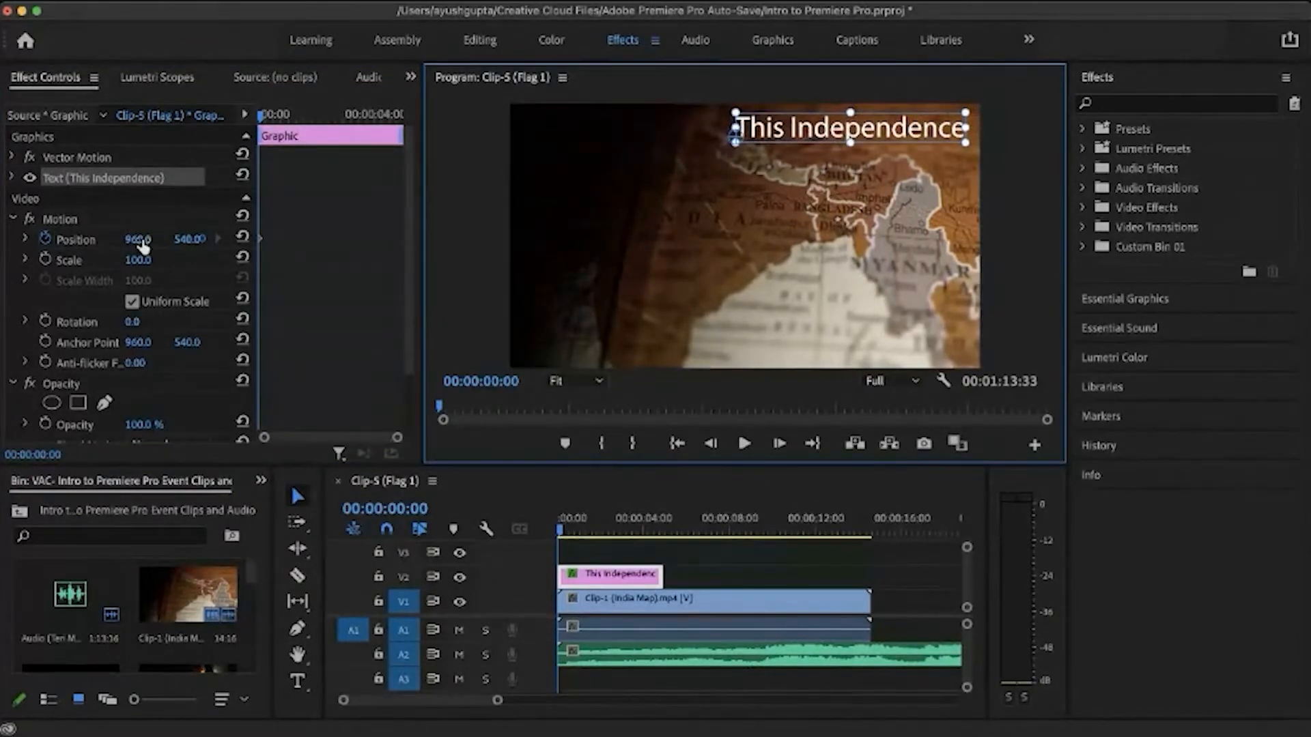
left_click_drag(142, 245, 147, 239)
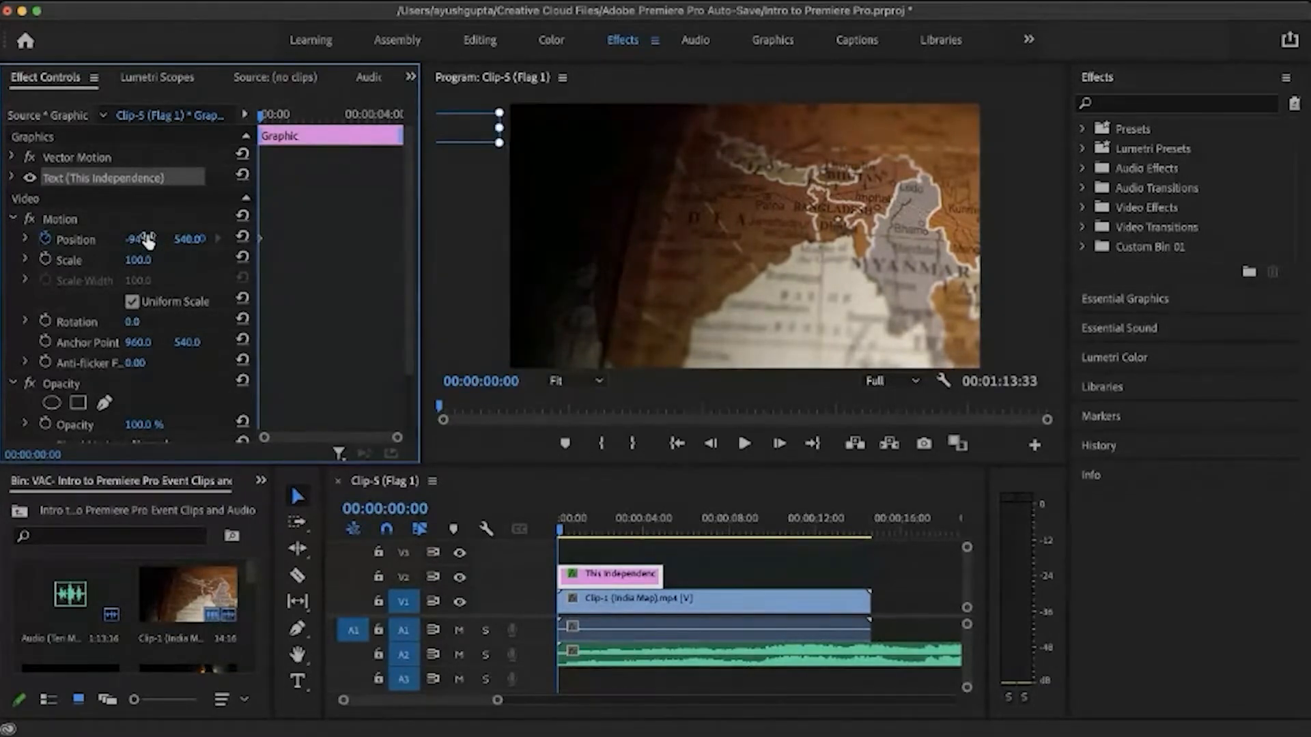
Step: Add a Position keyframe for the text graphic at 00:00:04:19 with a horizontal value of 970.0
left_click_drag(263, 119, 357, 131)
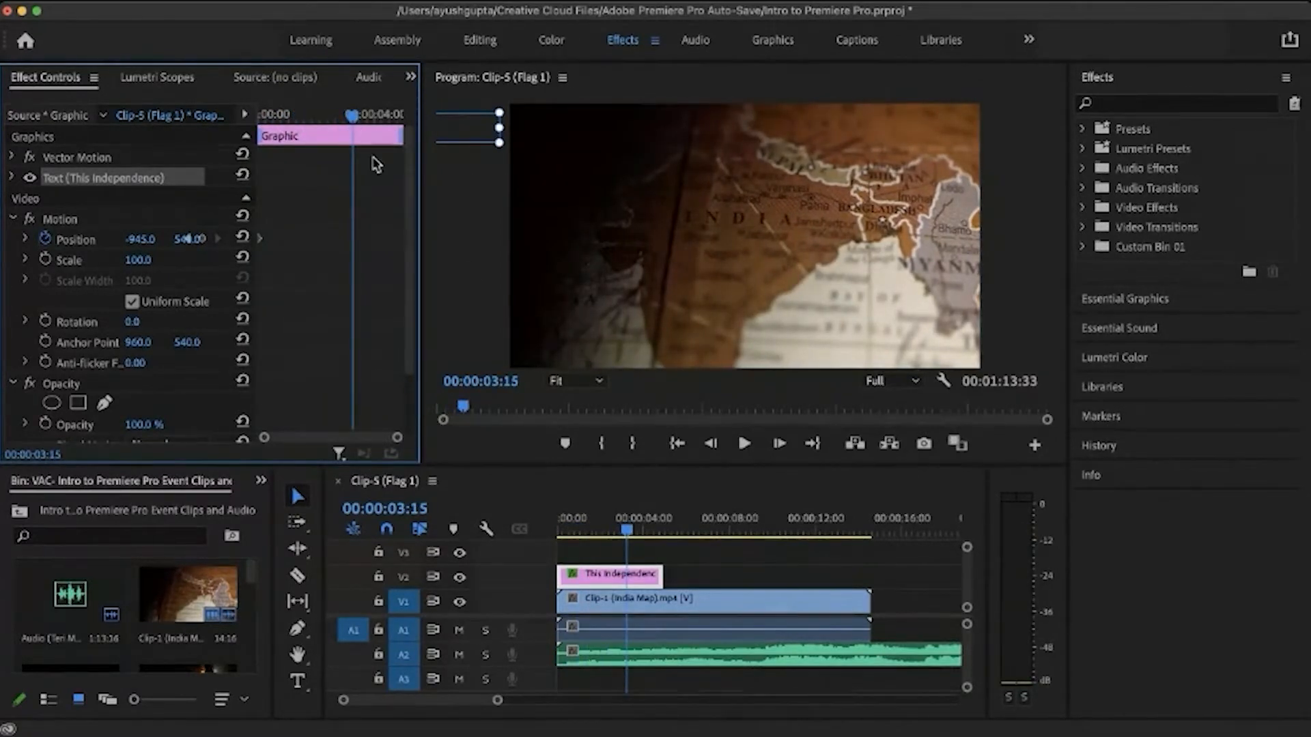
key("space")
key("space")
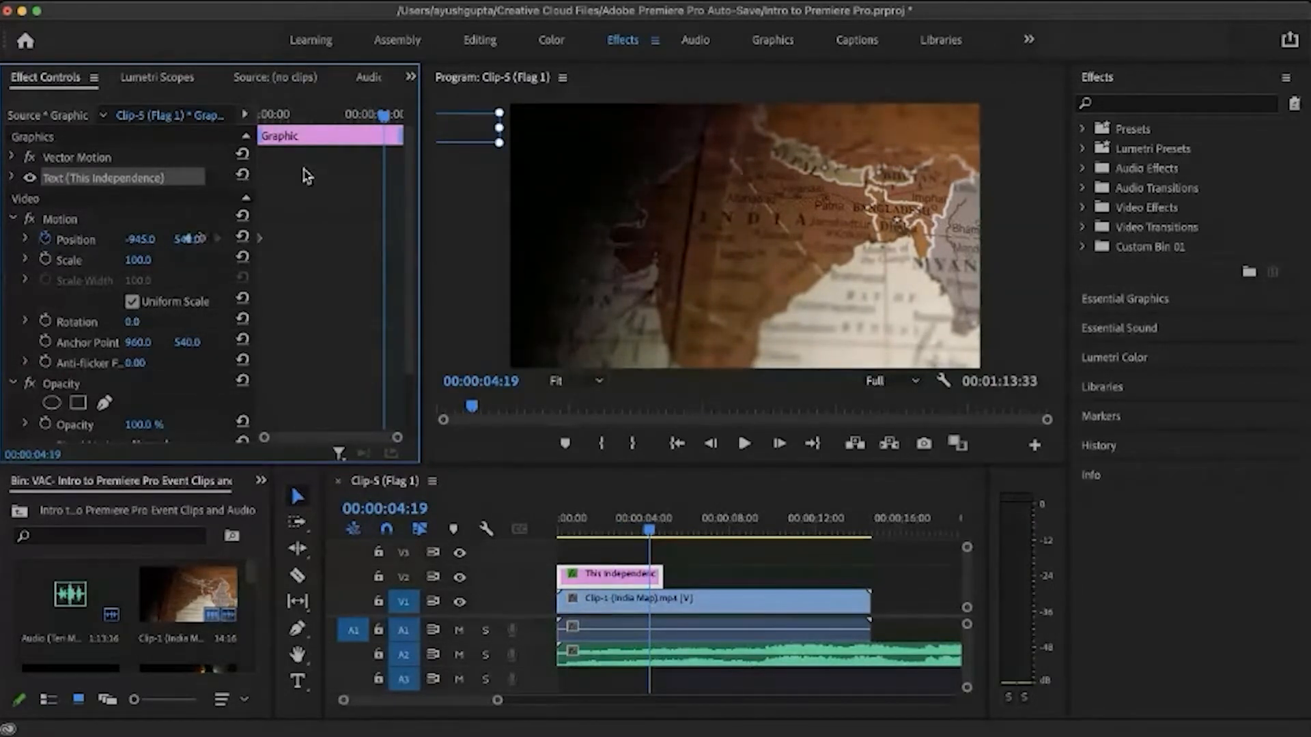
left_click_drag(421, 196, 520, 196)
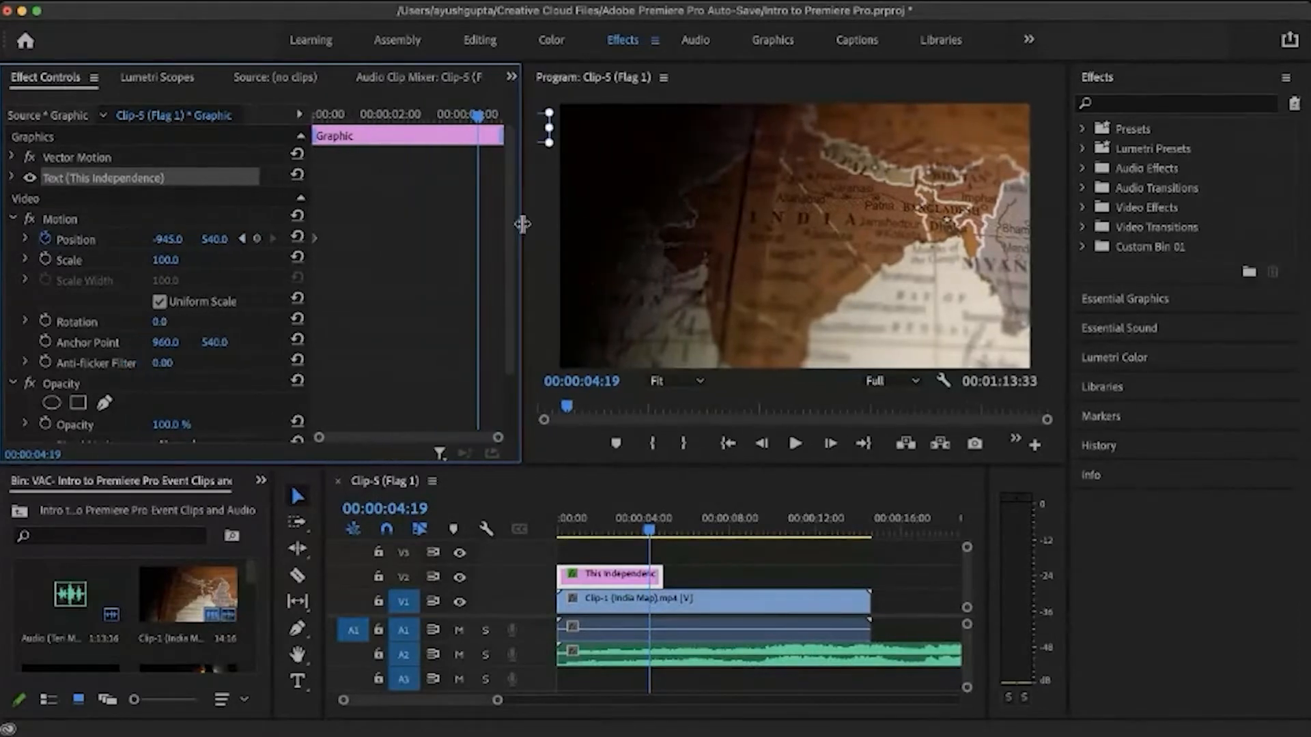
left_click(258, 239)
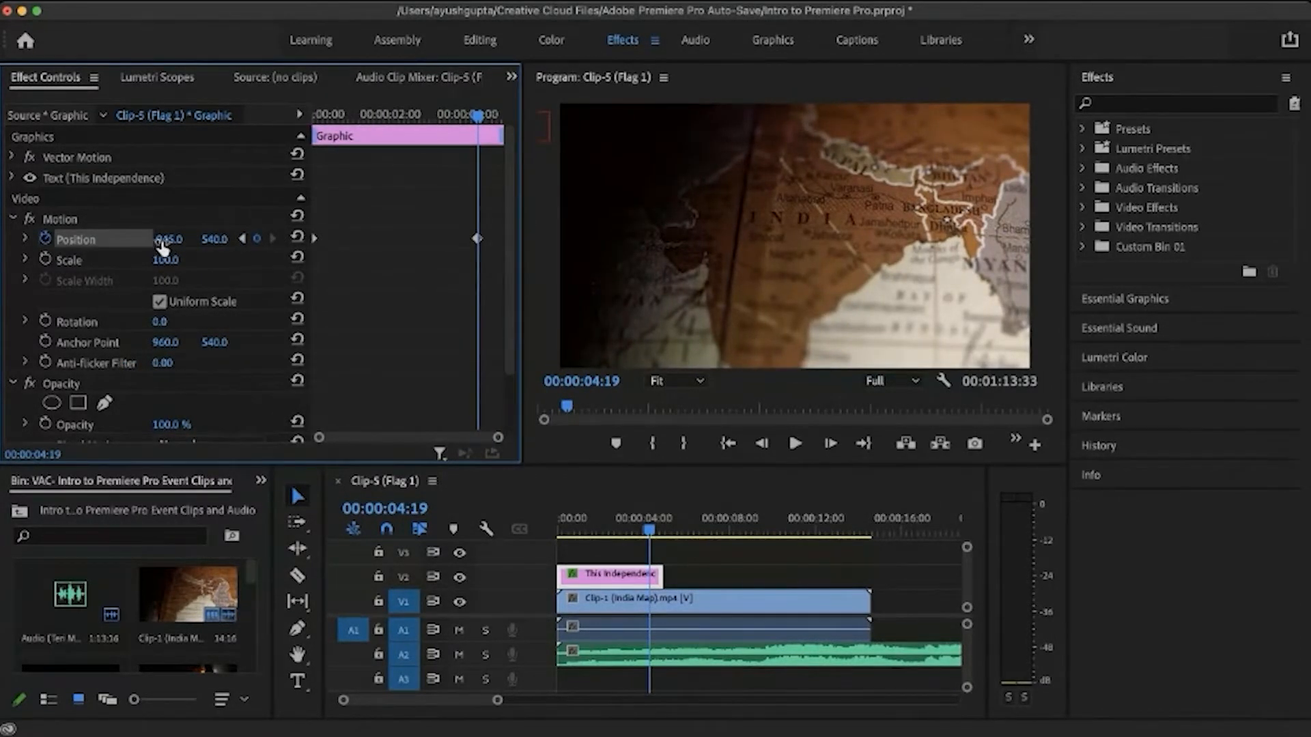
left_click_drag(162, 240, 163, 240)
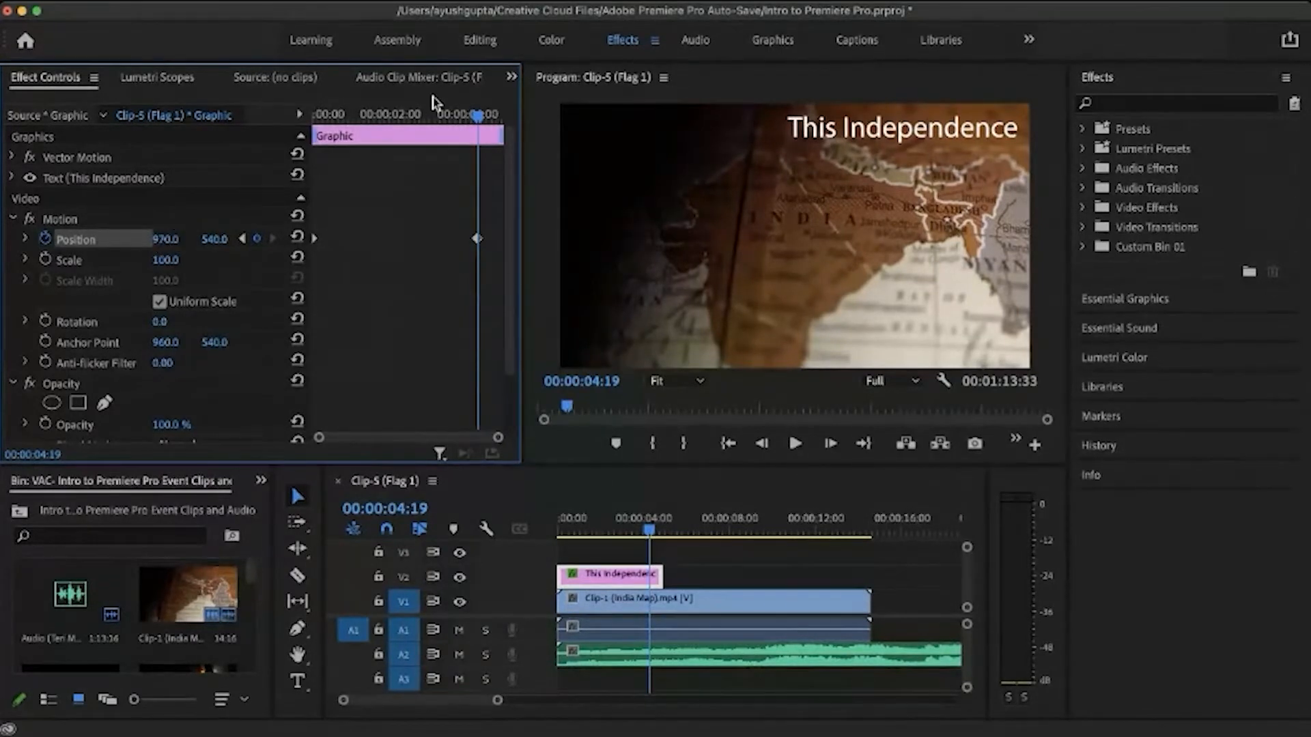
Step: Play the sequence from the start to preview the text sliding in
left_click_drag(443, 116, 284, 145)
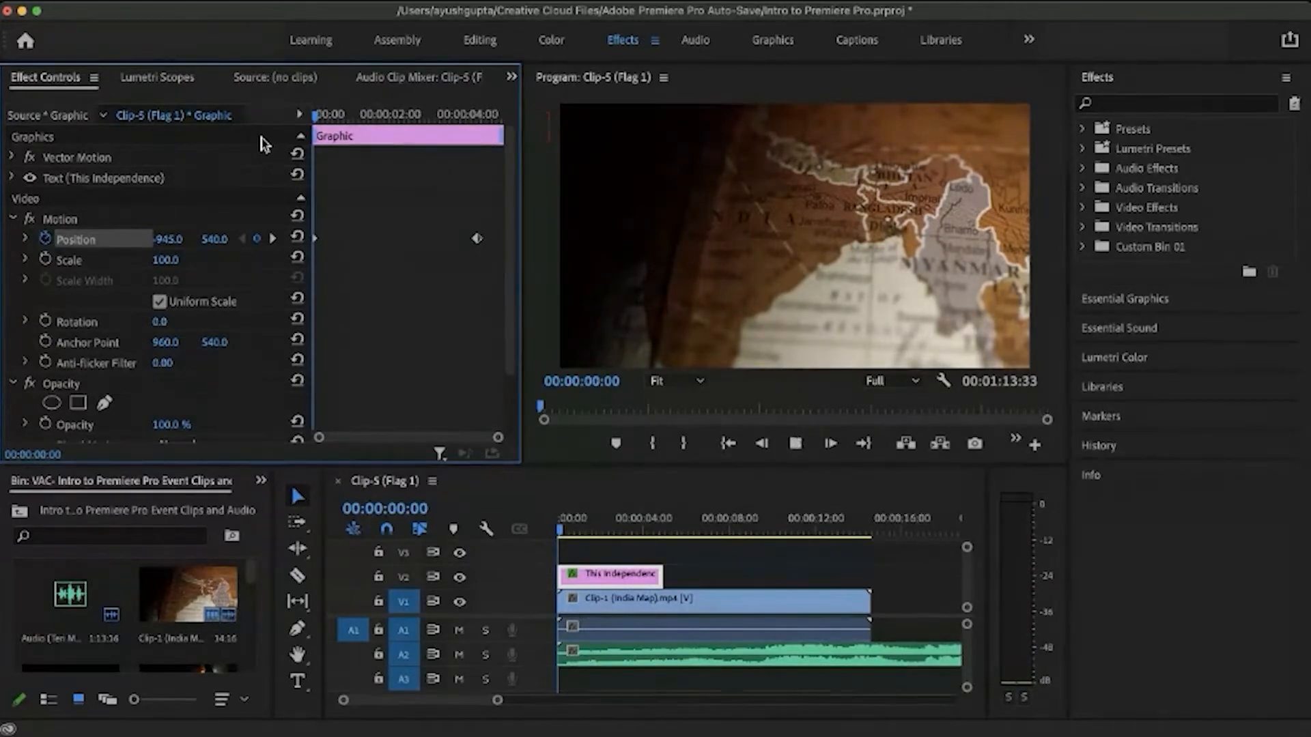
key("space")
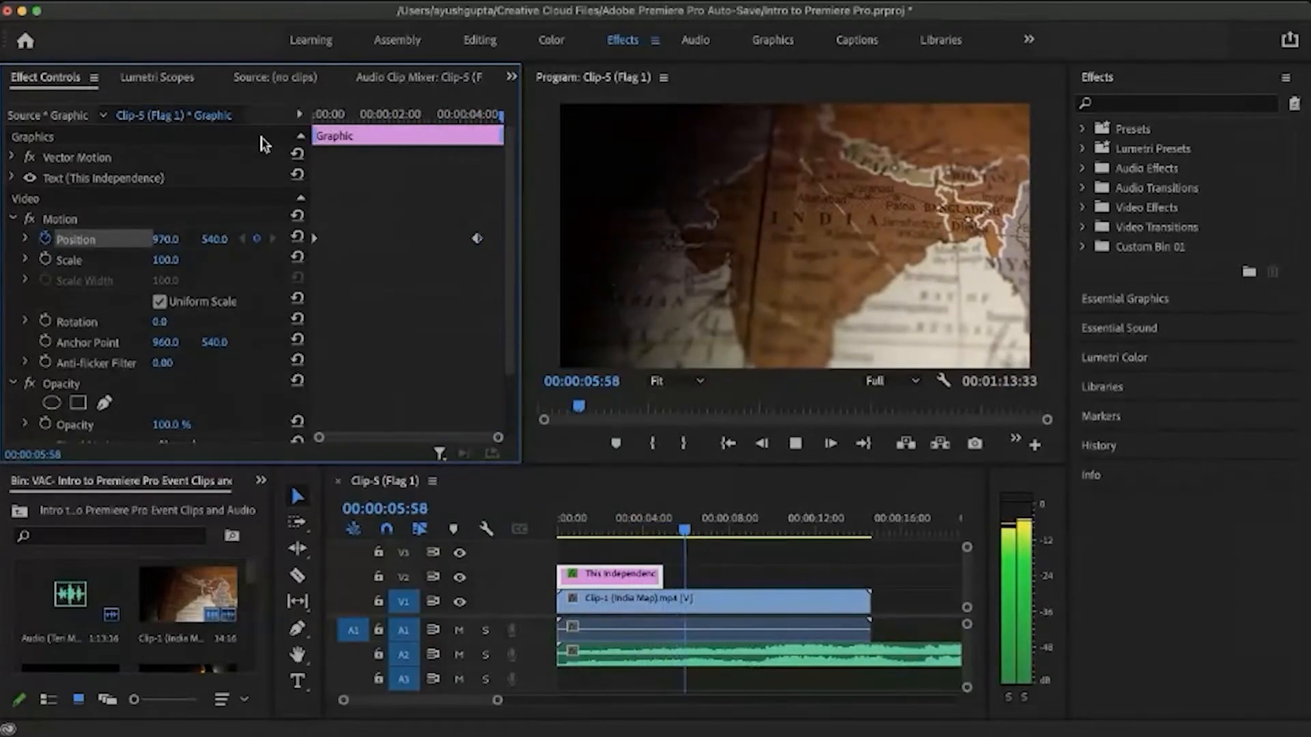
key("space")
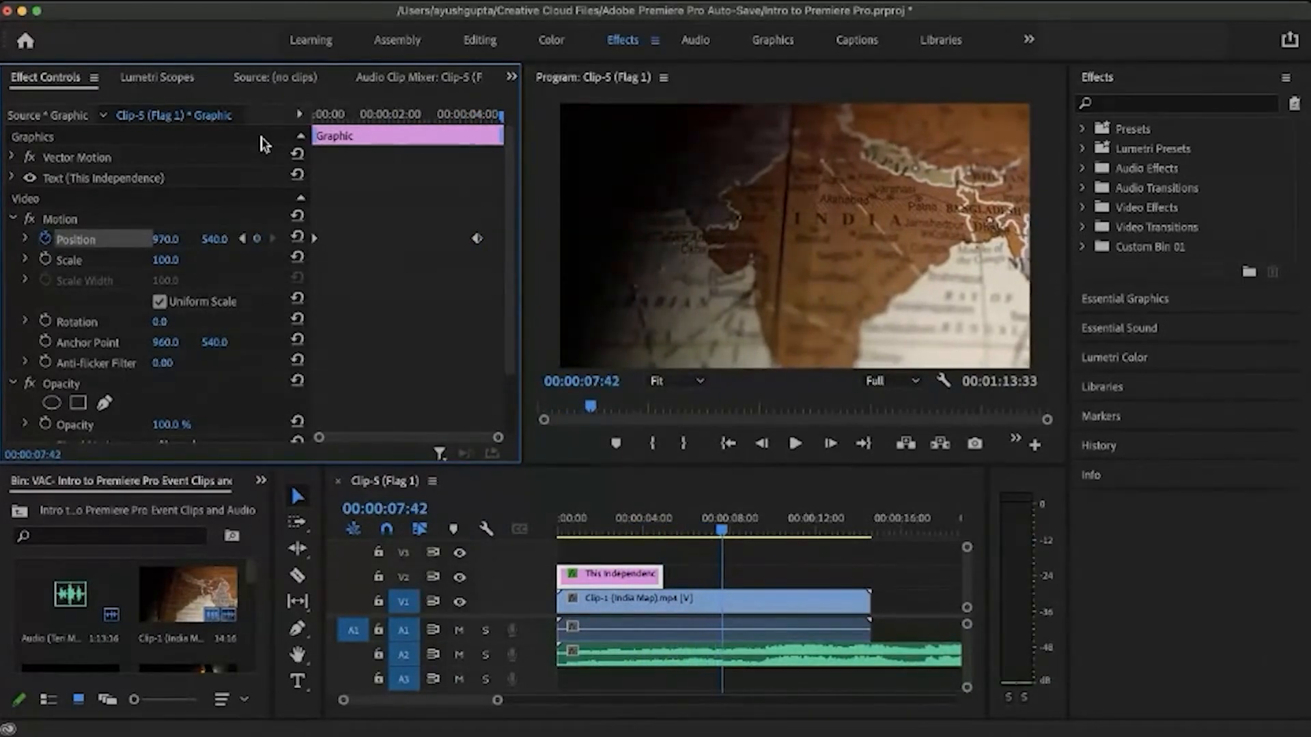
Step: Turn on Scale keyframing for the text graphic at 00:00:00:58
left_click_drag(332, 112, 280, 156)
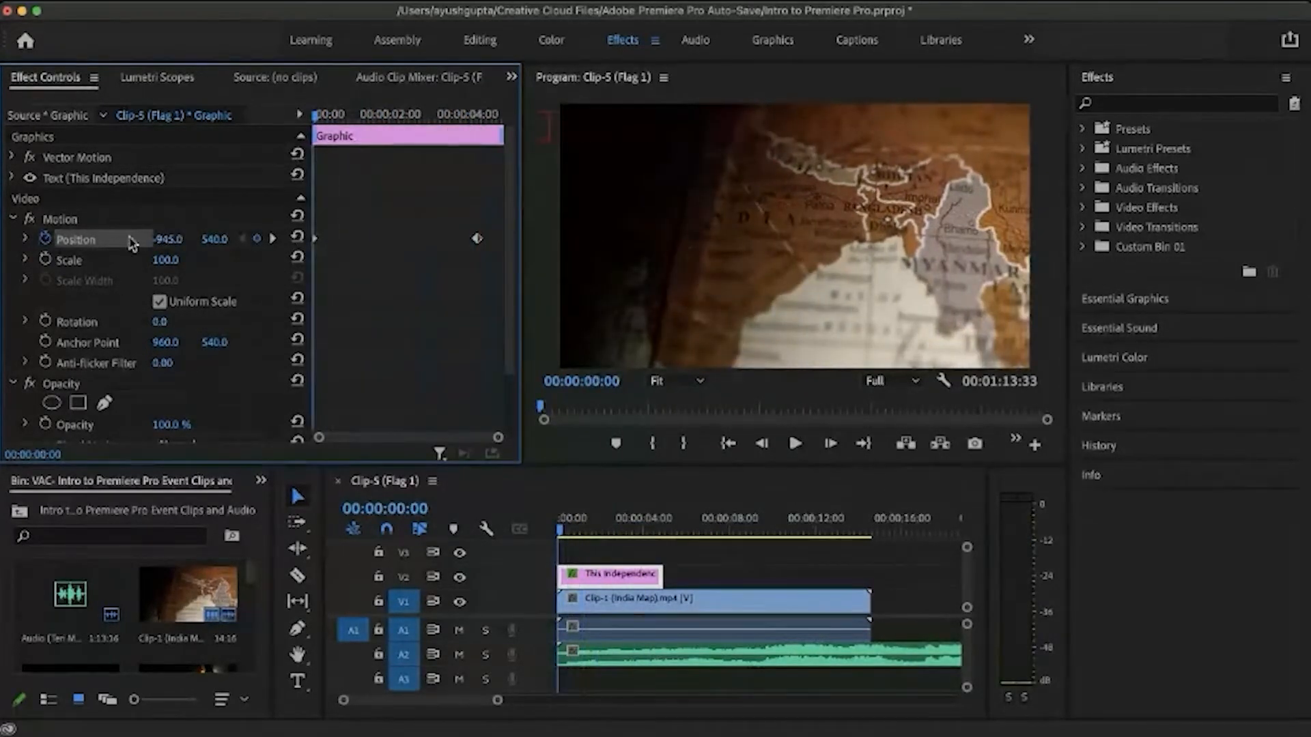
left_click_drag(393, 115, 349, 118)
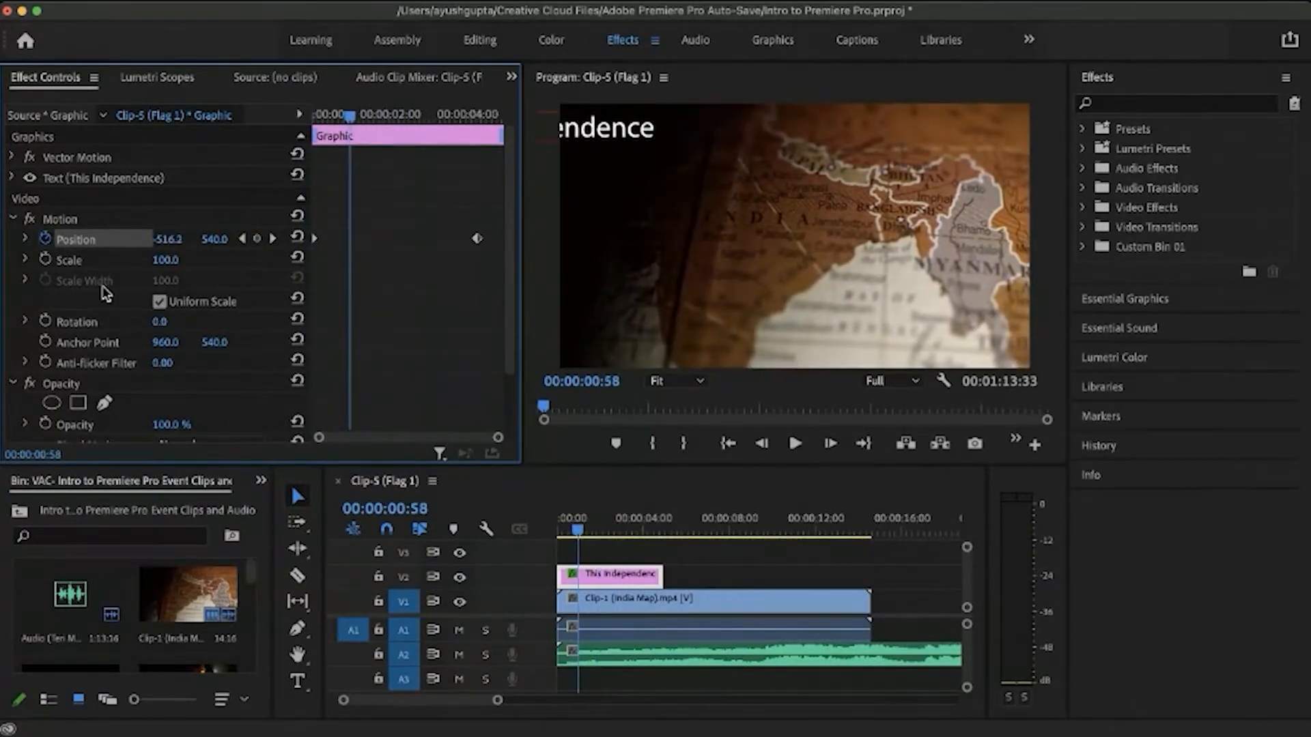
left_click(45, 259)
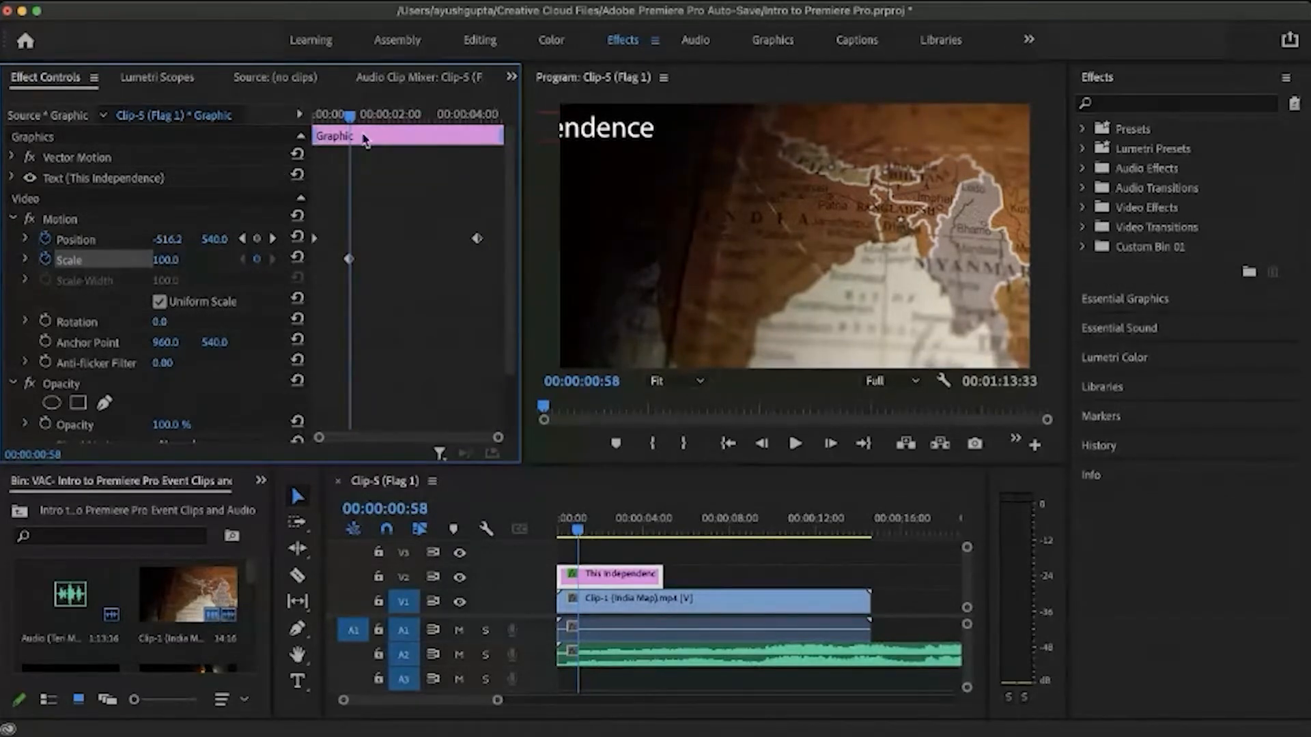
Step: Add a Scale keyframe for the text graphic at 00:00:04:15 with a value of 107.0
left_click_drag(351, 119, 480, 123)
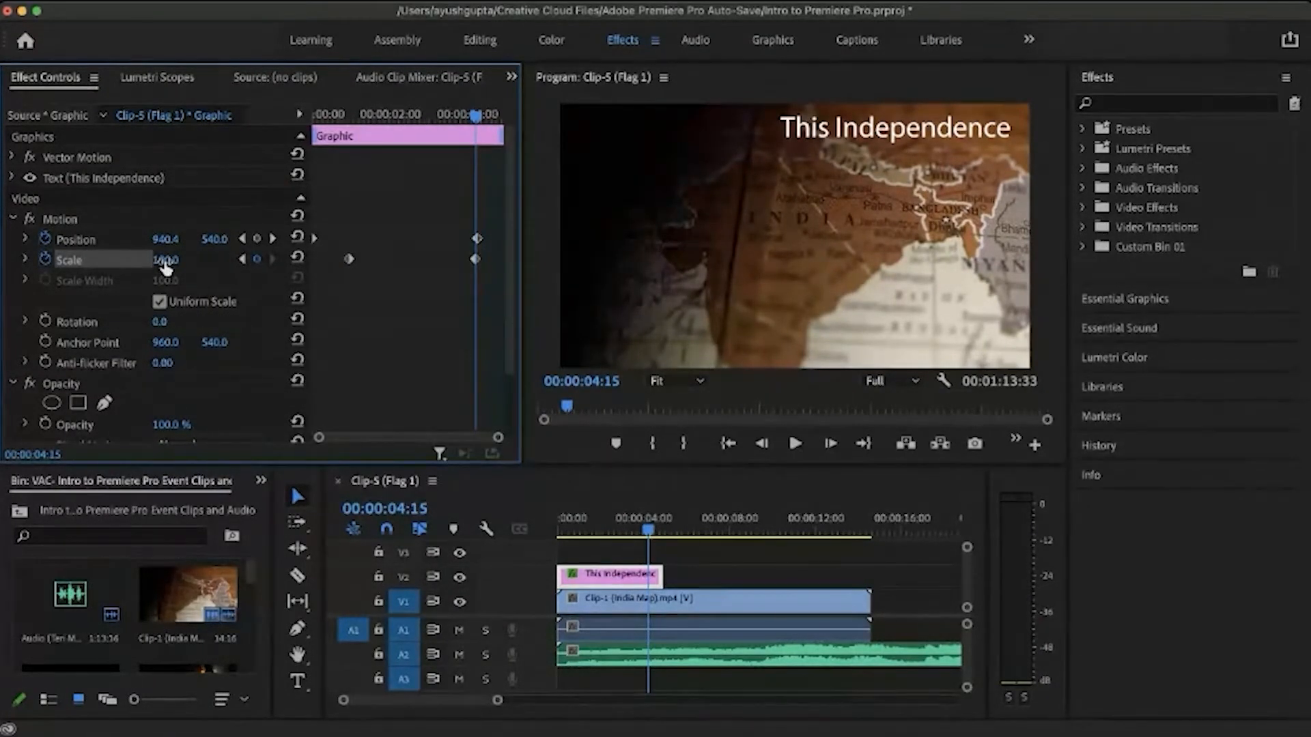
left_click(165, 261)
left_click(209, 272)
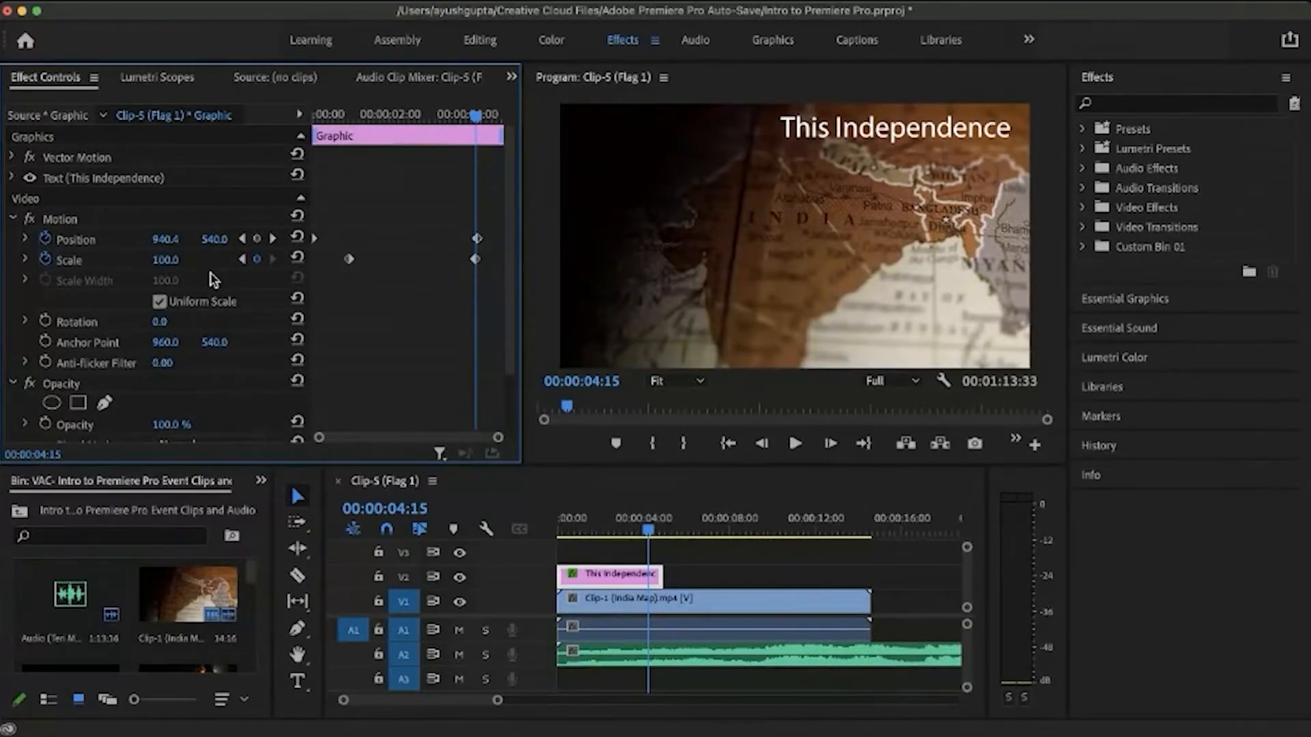
mouse_move(166, 262)
left_mouse_down()
mouse_move(178, 262)
mouse_move(168, 267)
left_mouse_up()
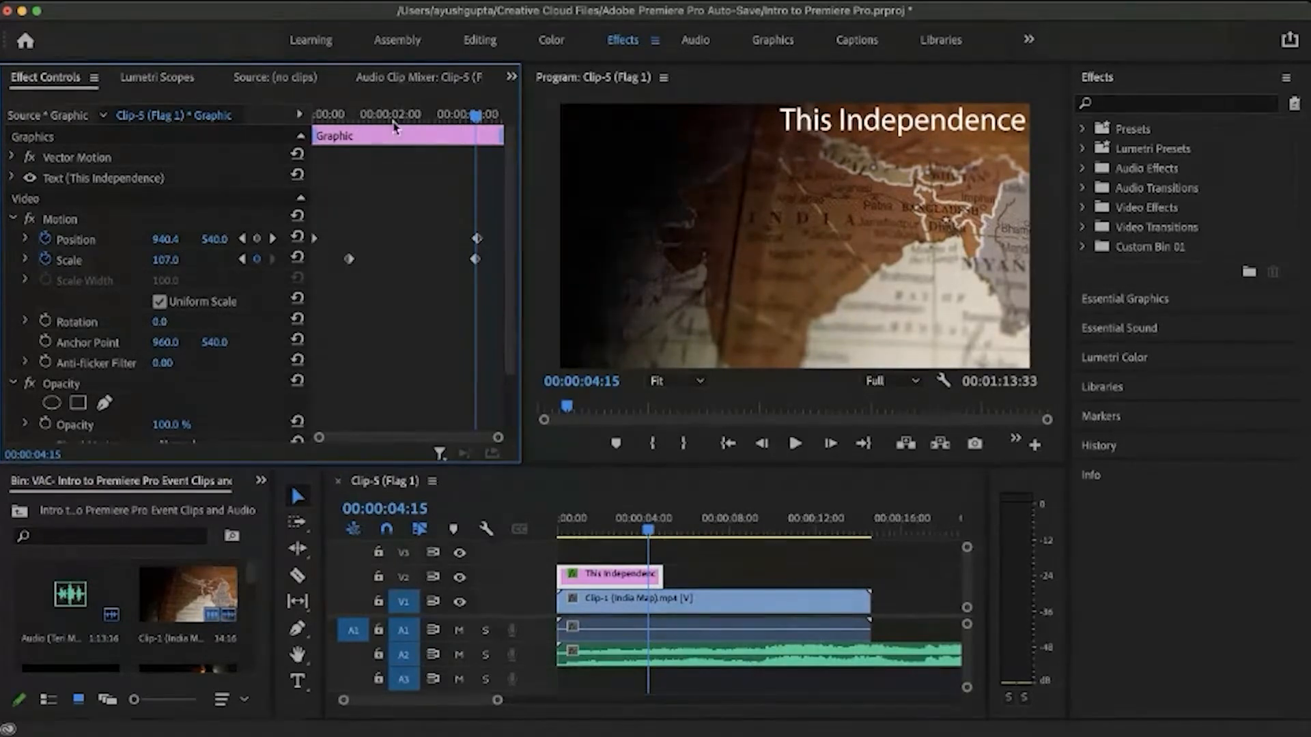
Step: Play the sequence from the start to preview the combined Position and Scale animation of the text
left_click_drag(394, 115, 298, 117)
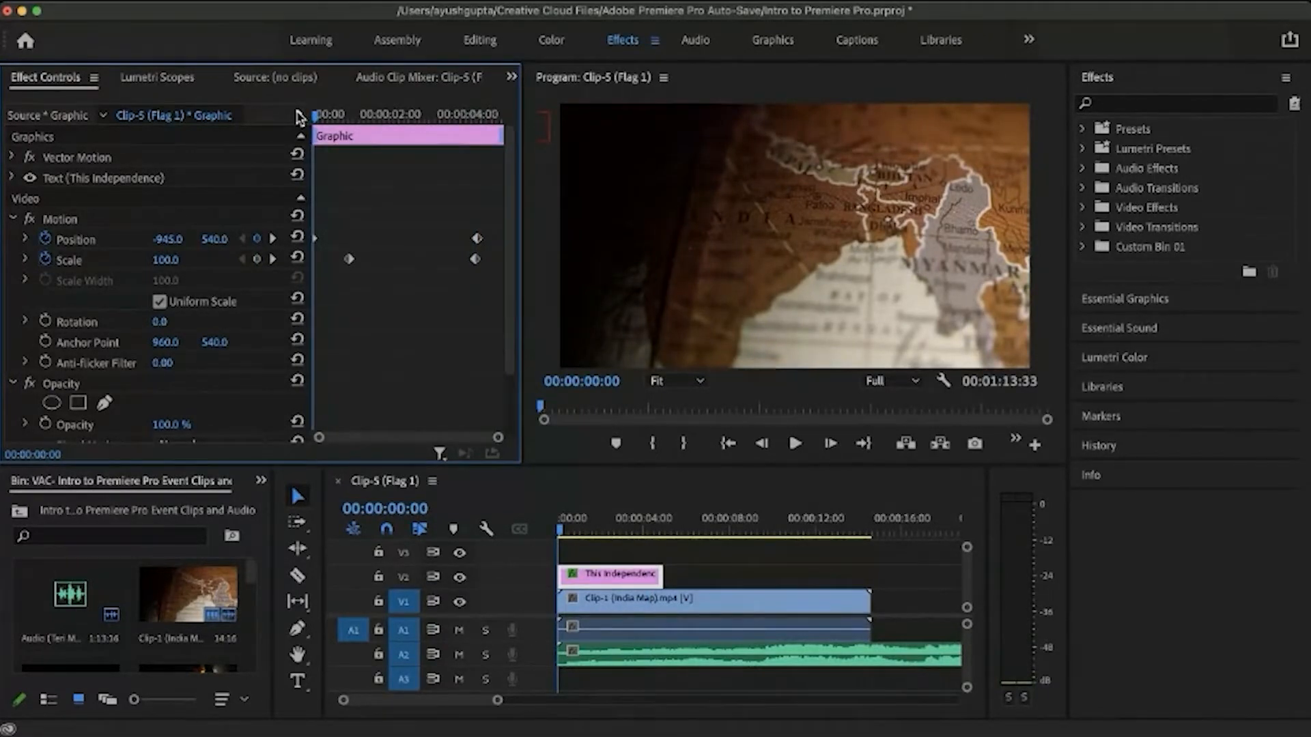
key("space")
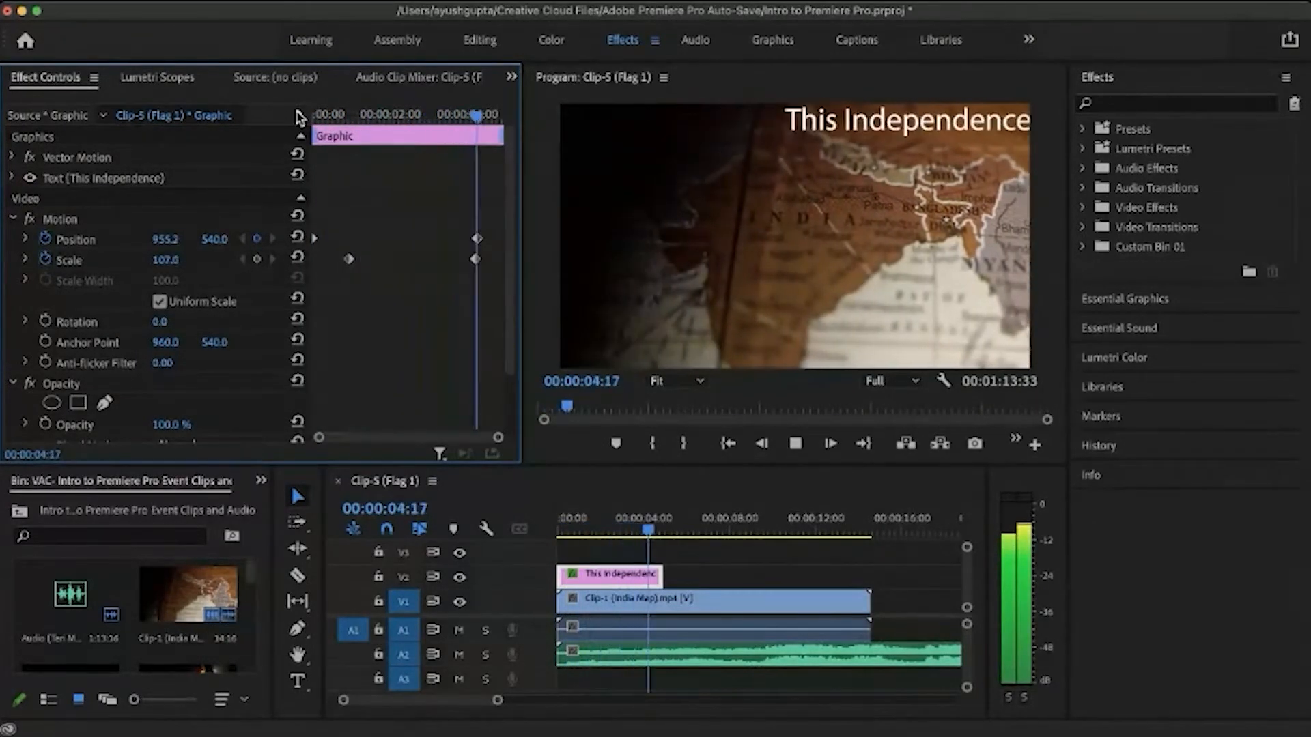
key("space")
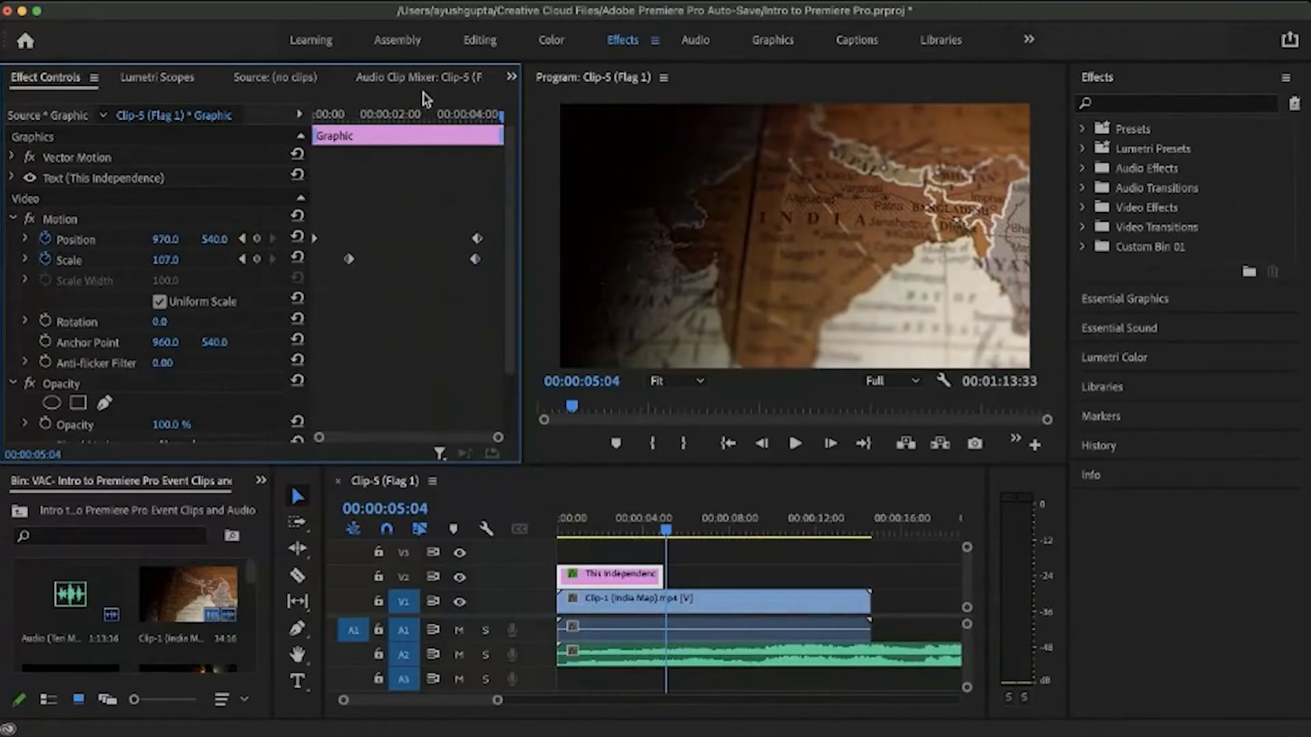
Step: Remove all Position and Scale keyframes from the text graphic, restoring Position to 960.0, 540.0 and Scale to 100.0
left_click_drag(426, 114, 480, 117)
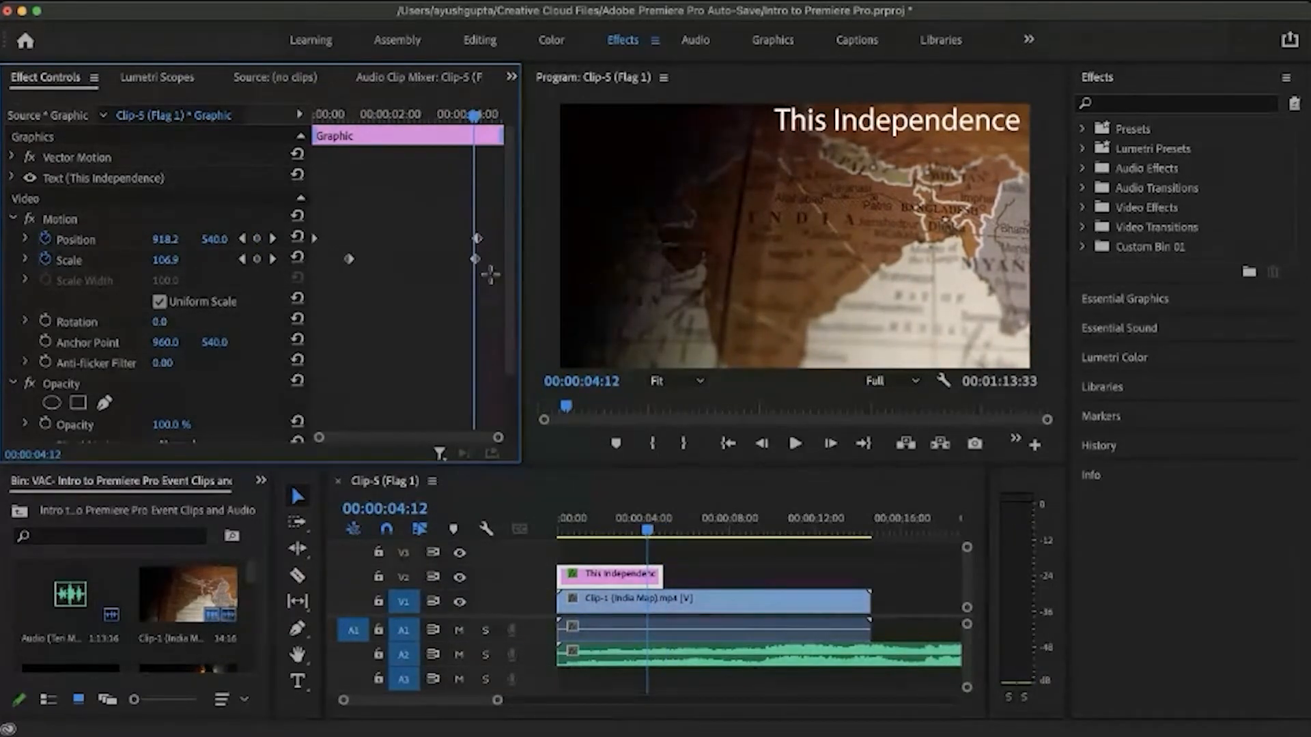
left_click_drag(490, 274, 452, 196)
key("Delete")
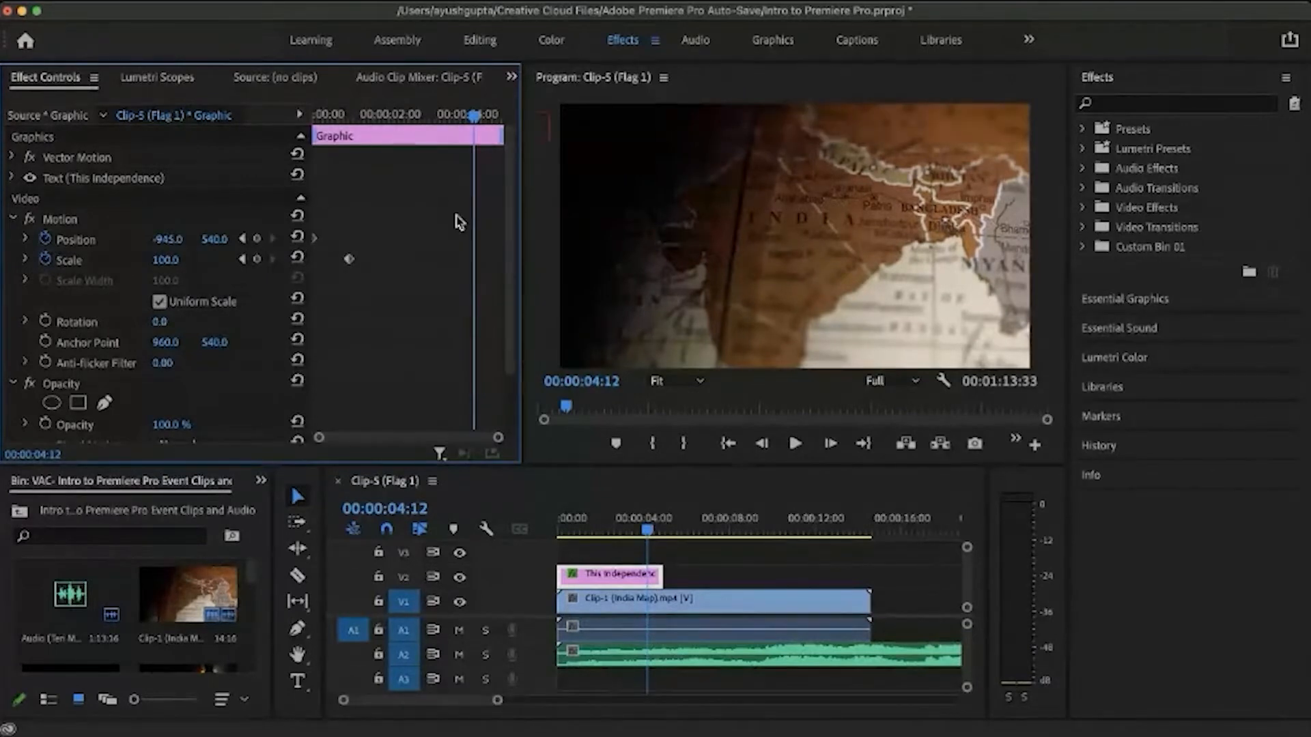
left_click(295, 234)
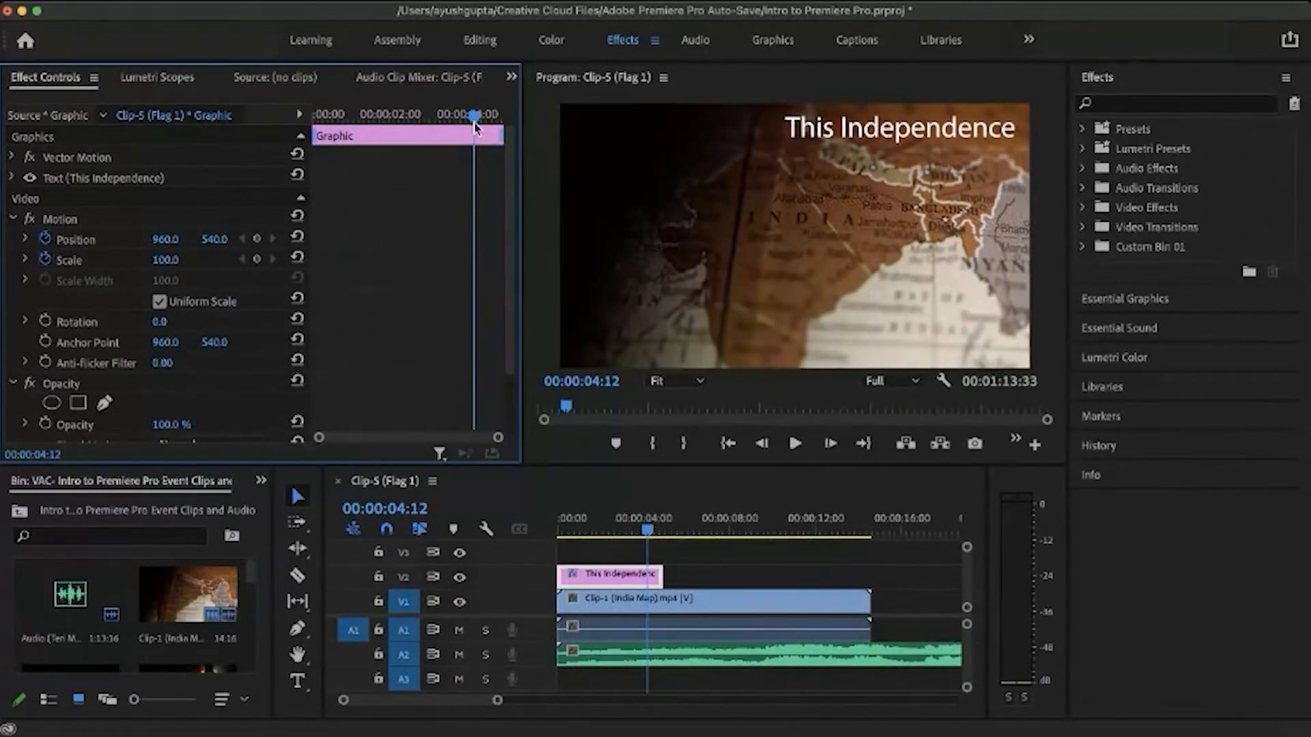
Step: Turn on Opacity keyframing for the text graphic at 00:00:00:00 and set the opacity to 0%
left_click_drag(445, 116, 304, 116)
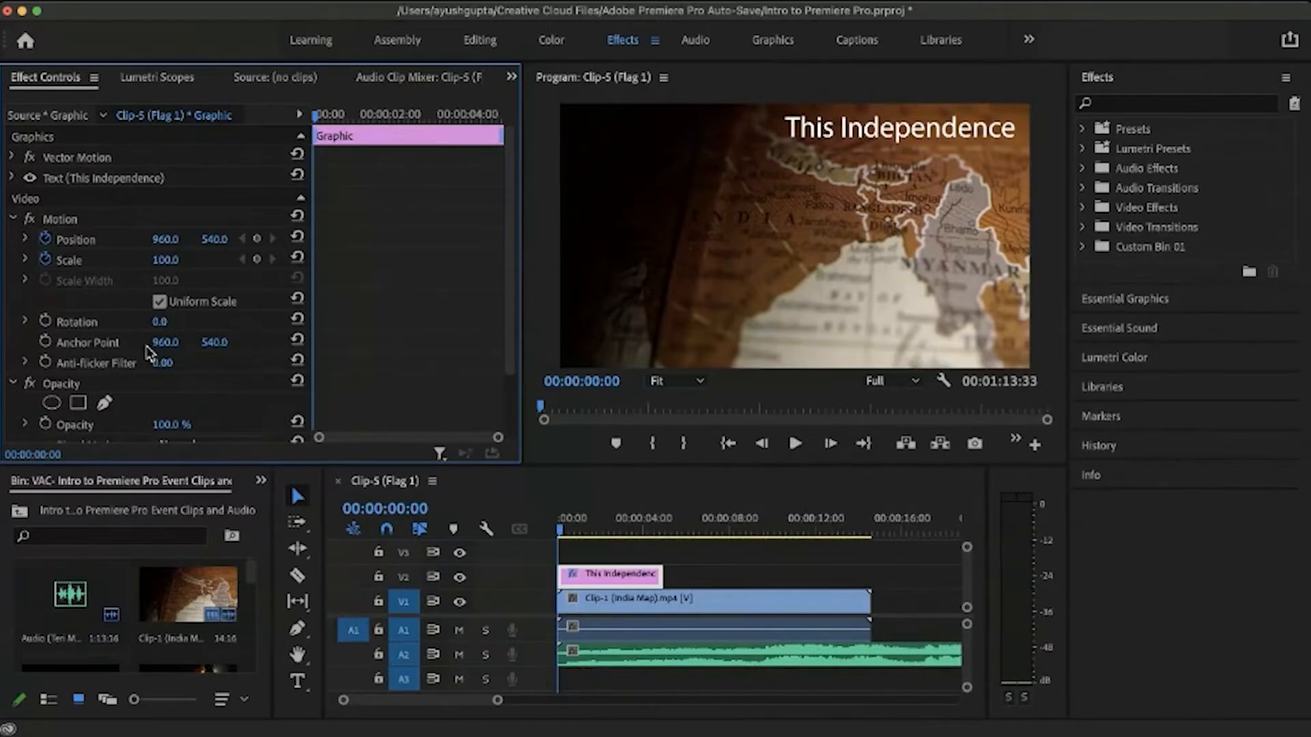
scroll(136, 345, "down", 4)
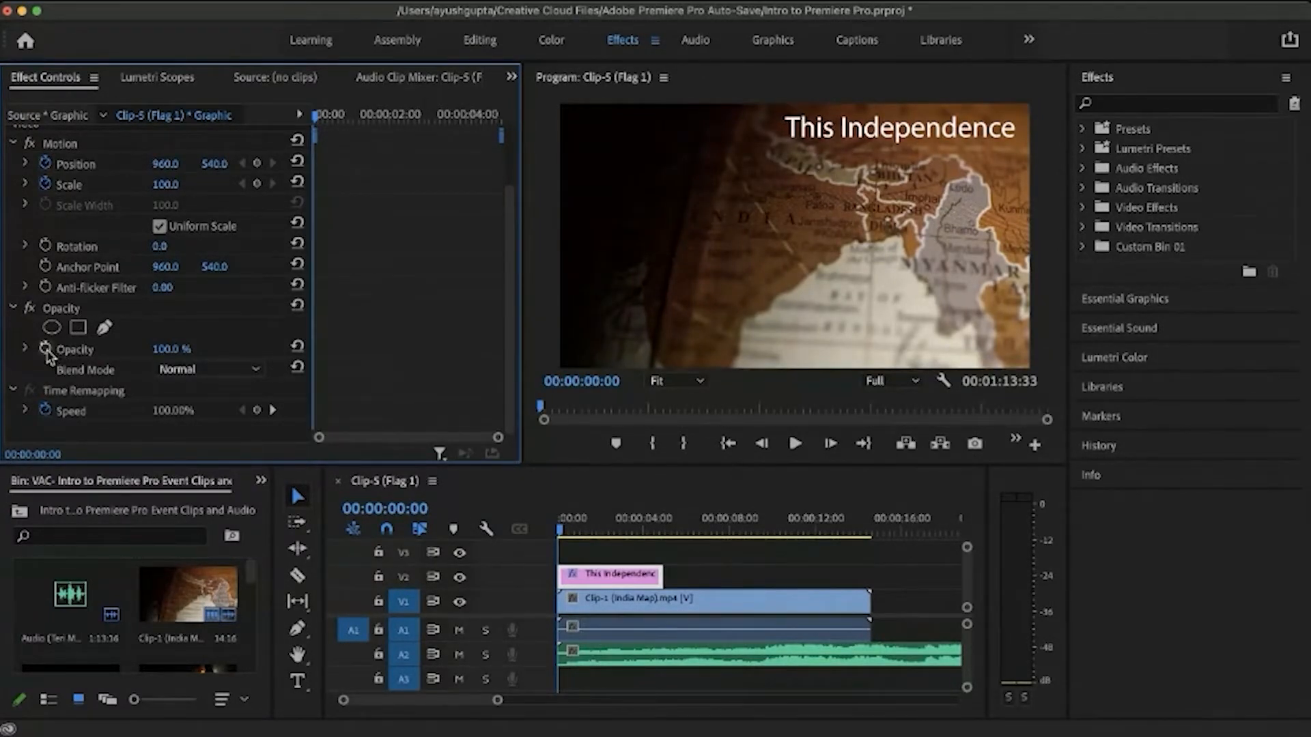
key("super+Tab")
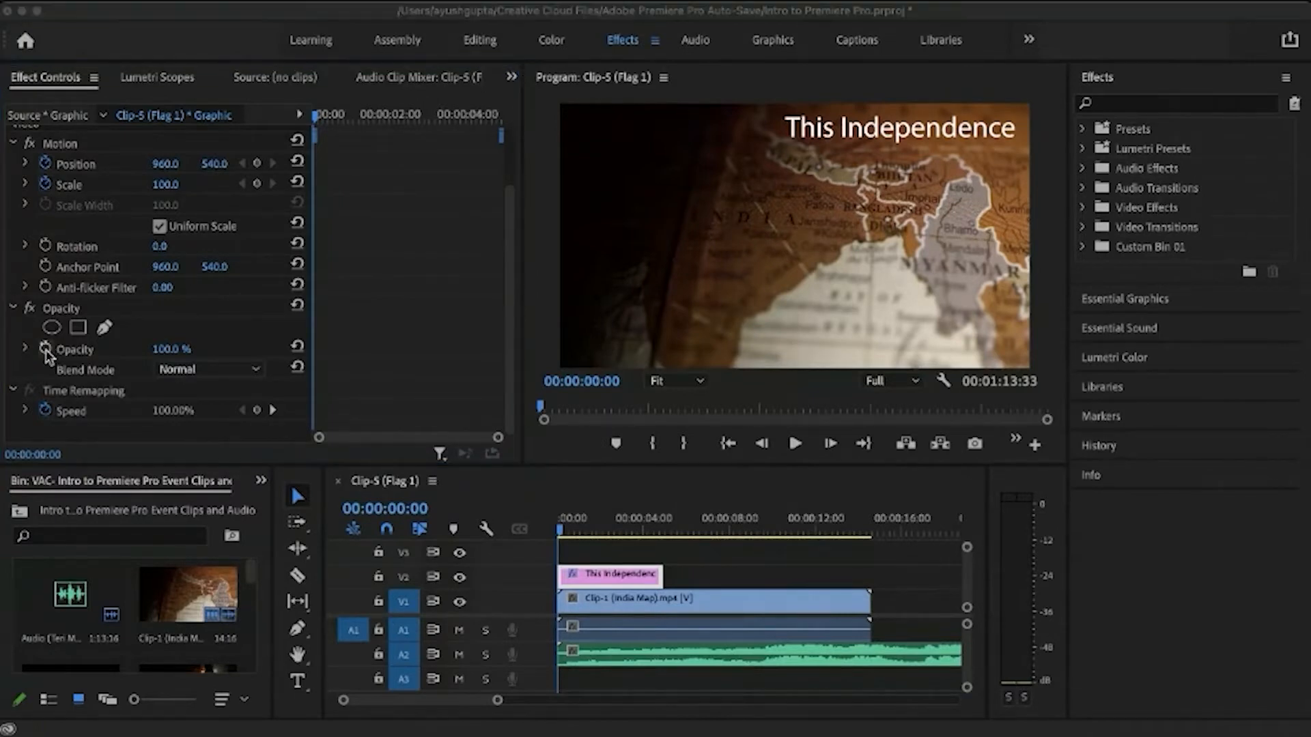
key("super+Tab")
left_click(46, 349)
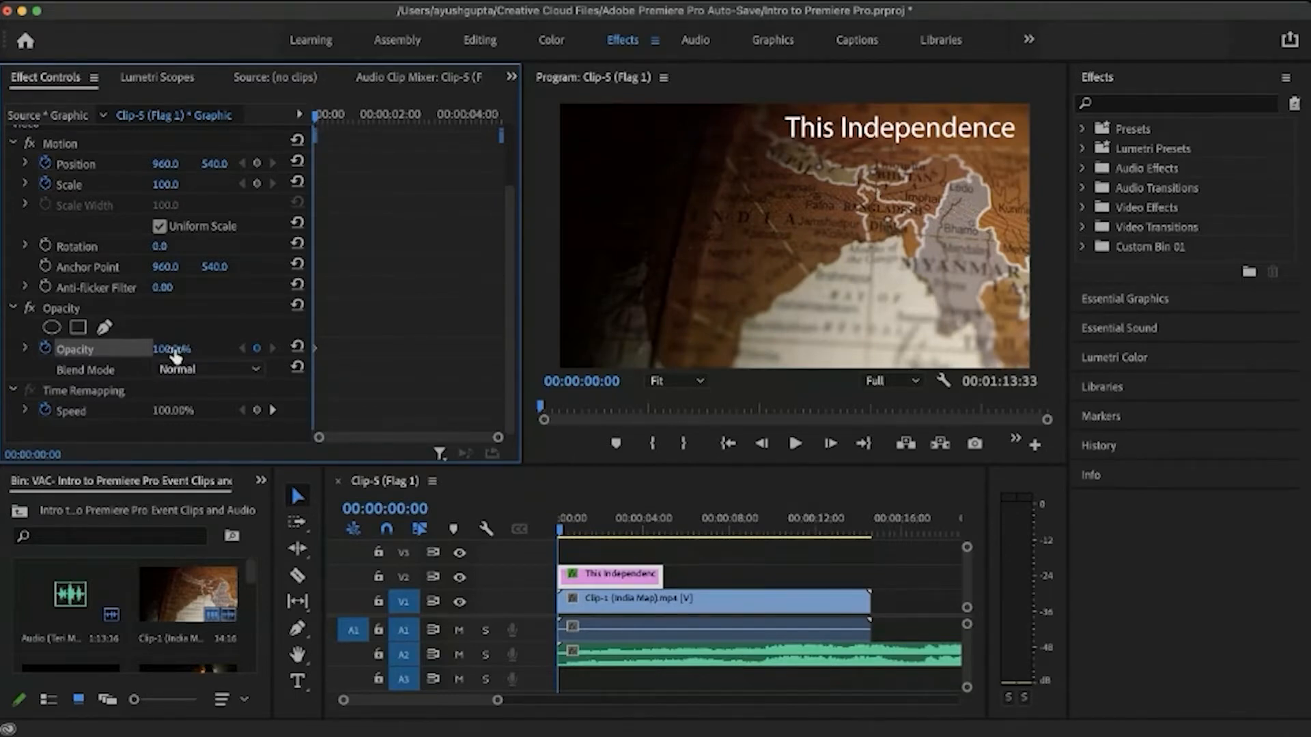
left_click_drag(175, 353, 175, 353)
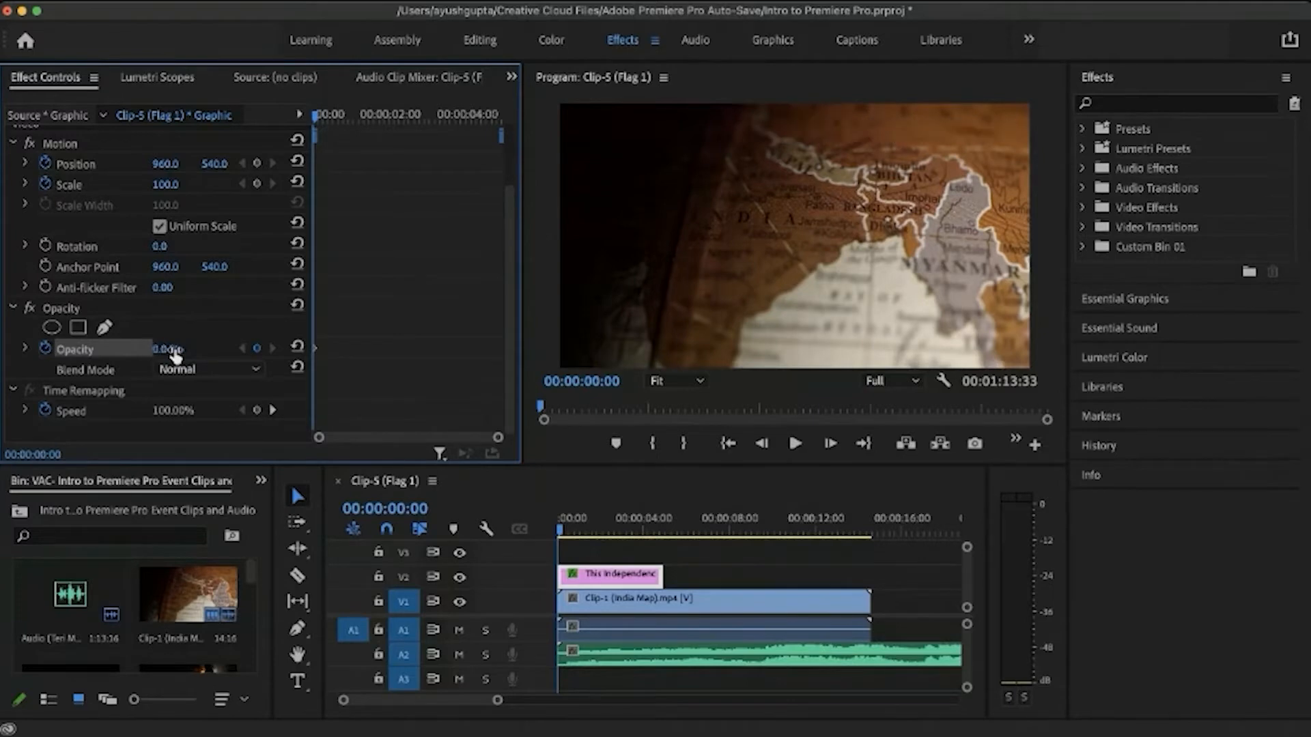
Step: Add an Opacity keyframe for the text graphic at 00:00:01:07 with a value of 100%
left_click_drag(319, 125, 348, 120)
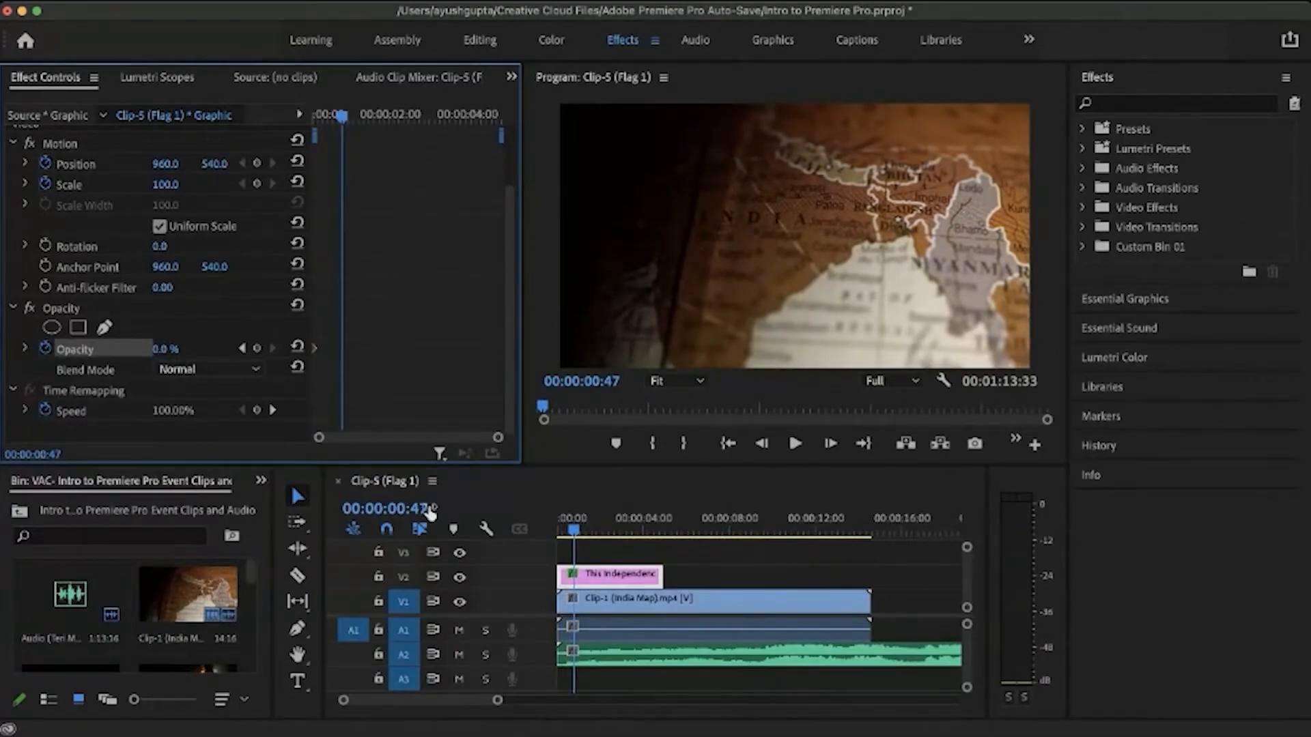
left_click_drag(342, 116, 361, 121)
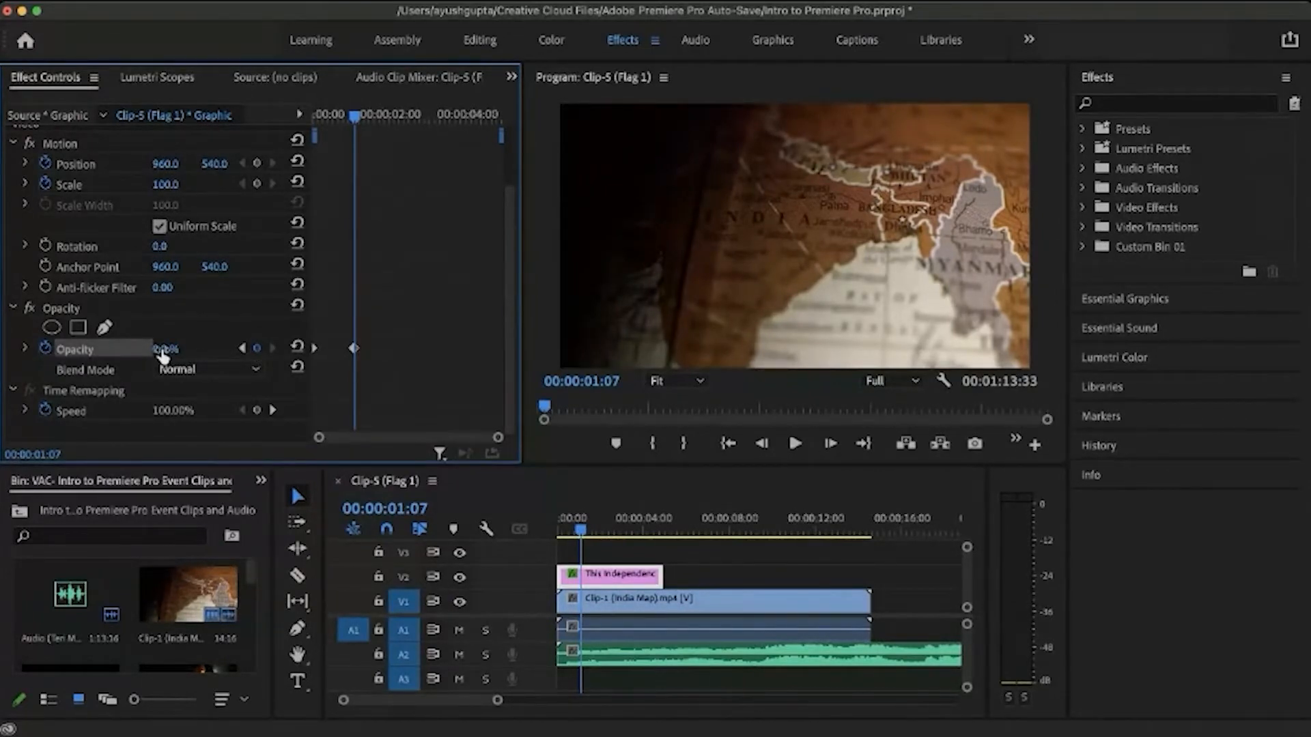
left_click_drag(163, 355, 163, 357)
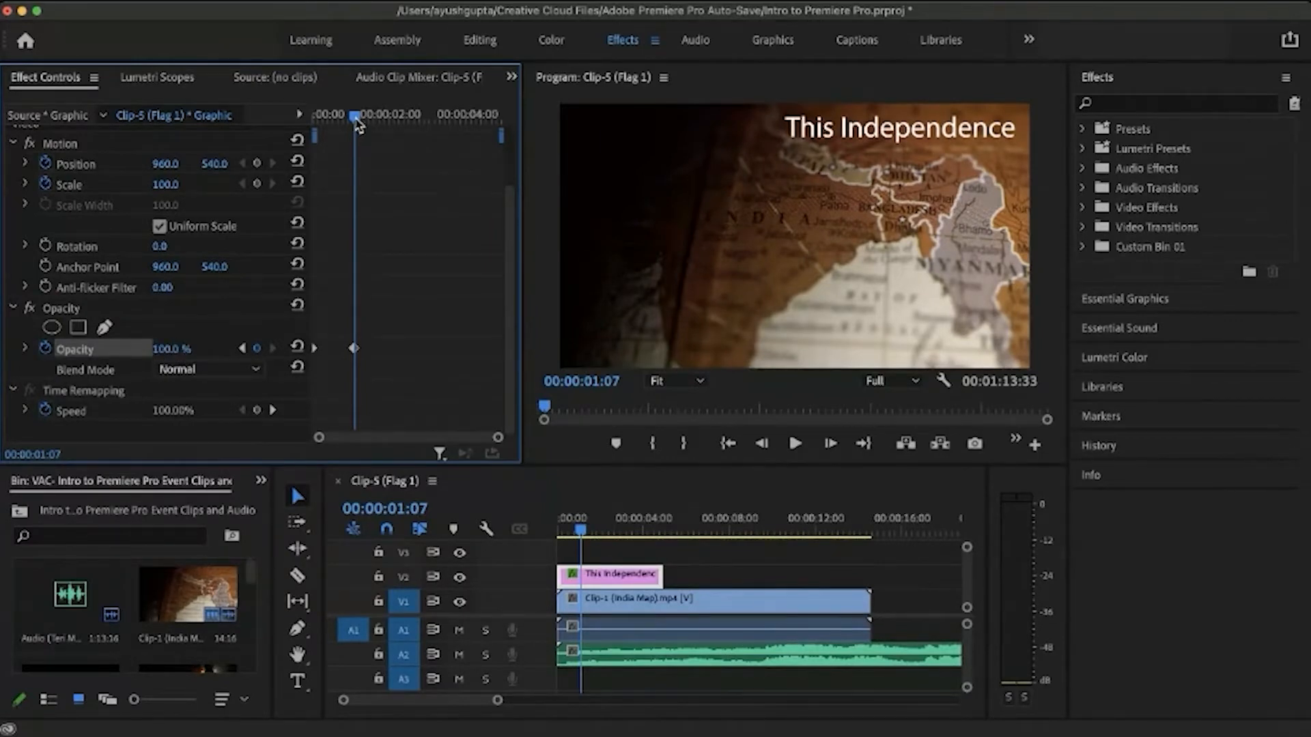
Step: Fade the text out with Opacity keyframes of 100% at 00:00:03:44 and 0% at 00:00:04:59
left_click_drag(356, 123, 455, 135)
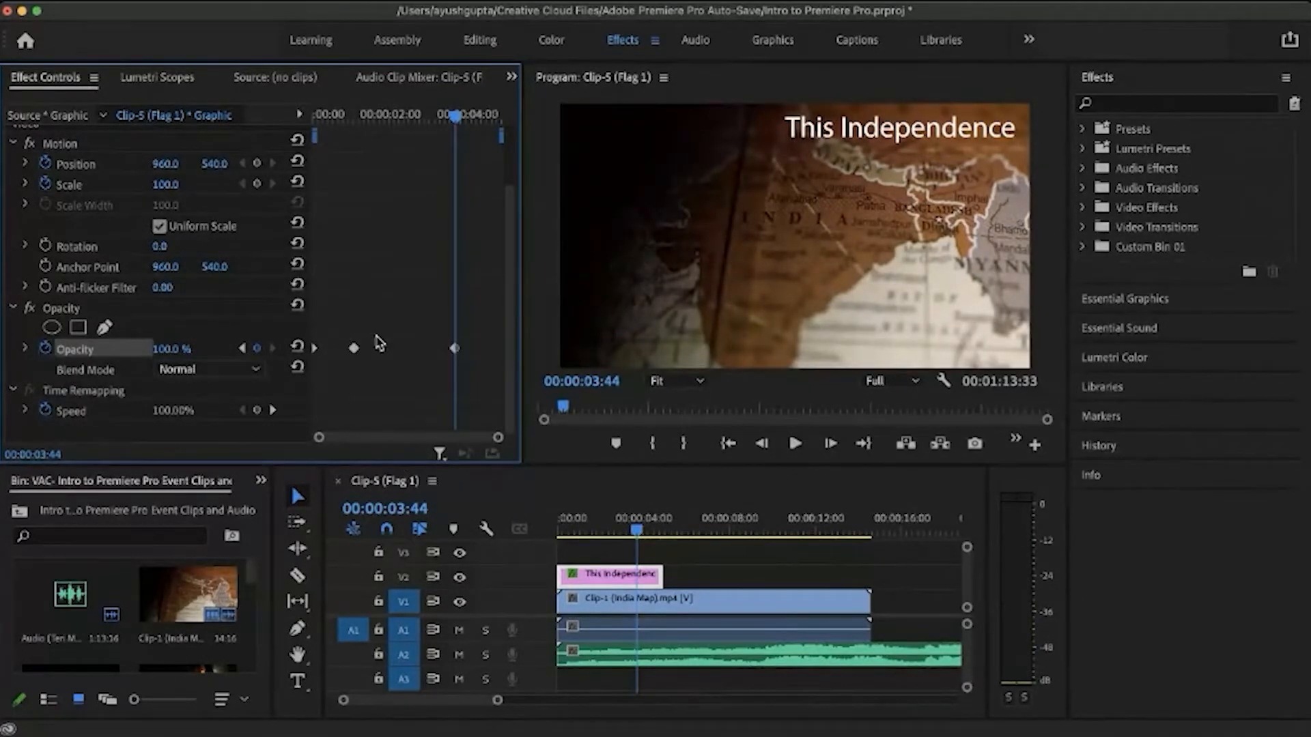
left_click_drag(455, 116, 504, 138)
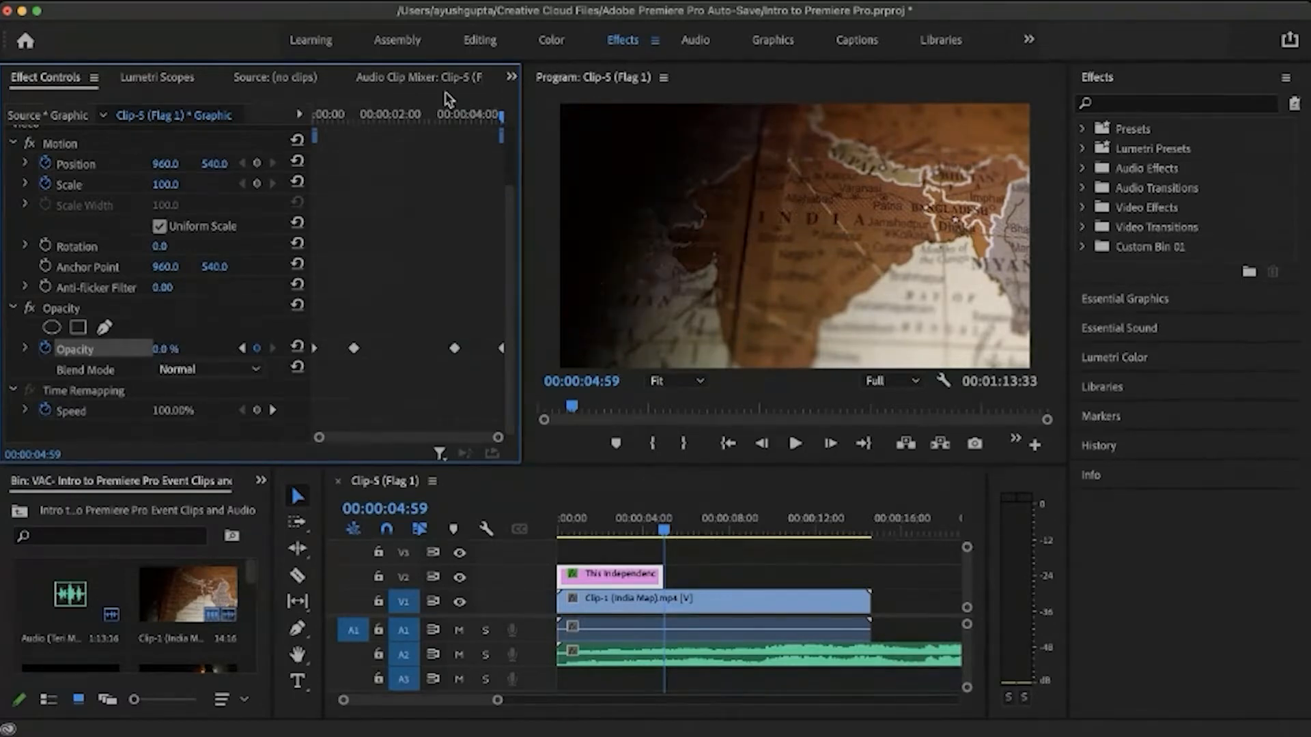
Step: Play the sequence from the start to preview the text fading in and out
left_click_drag(421, 117, 264, 125)
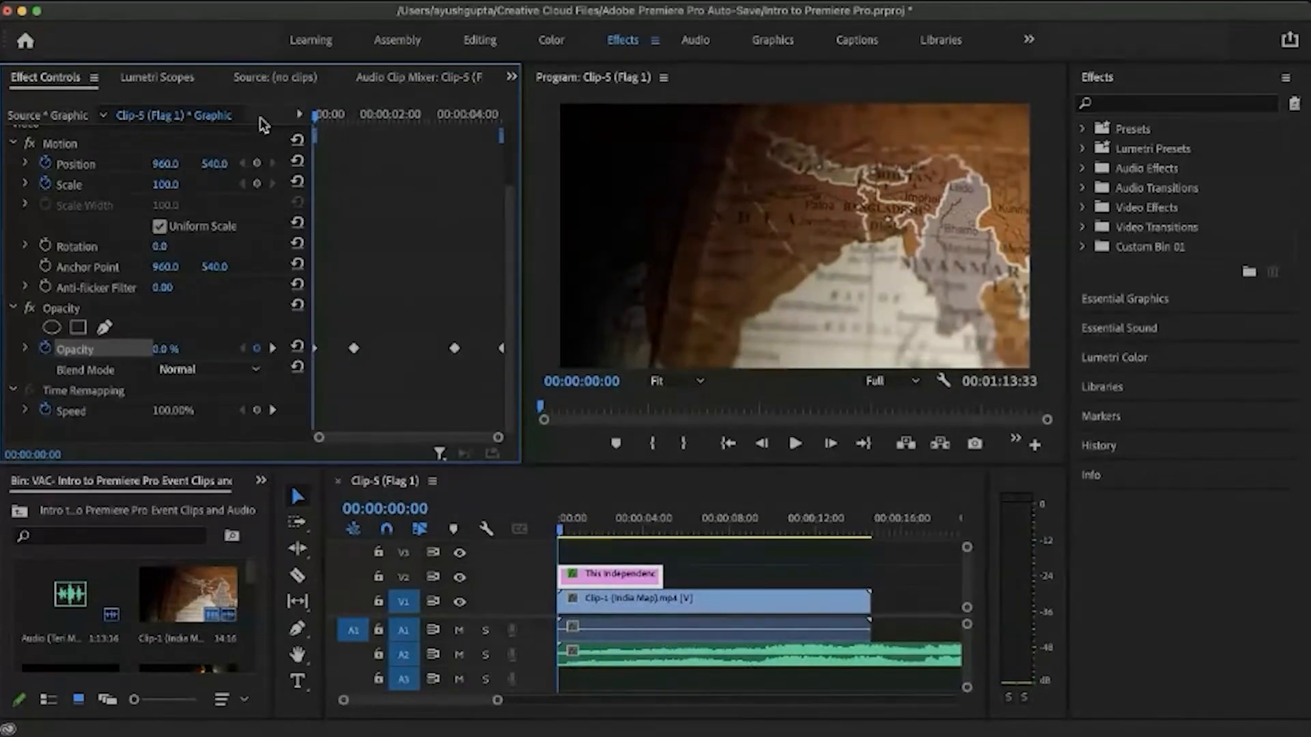
key("space")
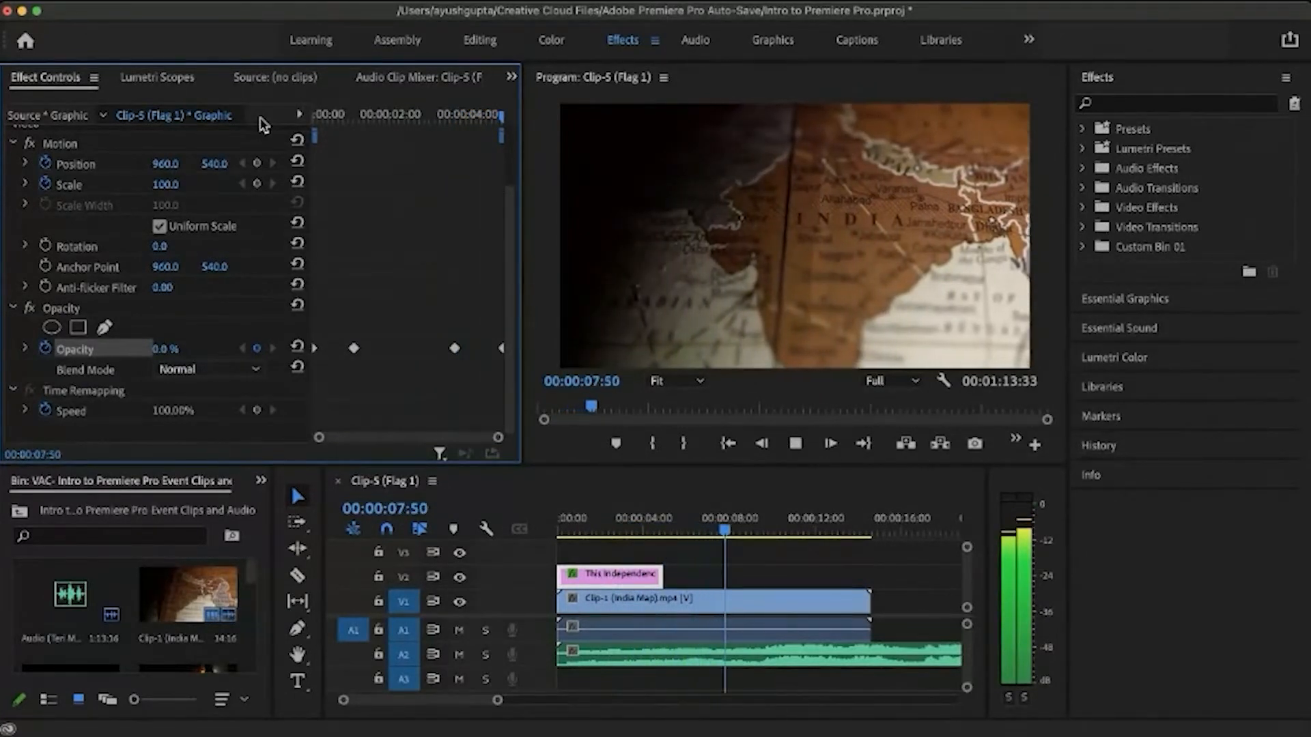
key("space")
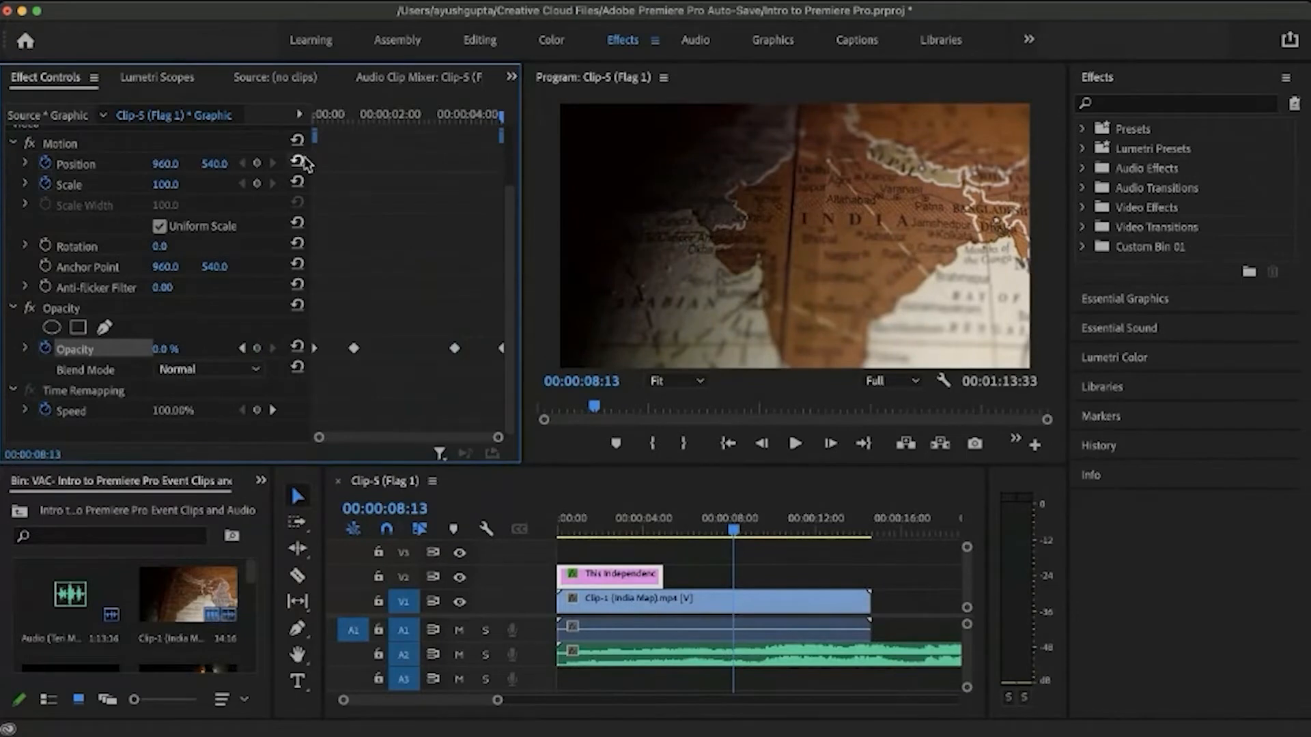
Step: Start a second text graphic at 00:00:05:34, placing the text insertion point in the lower-left area of the video frame
left_click_drag(339, 118, 414, 137)
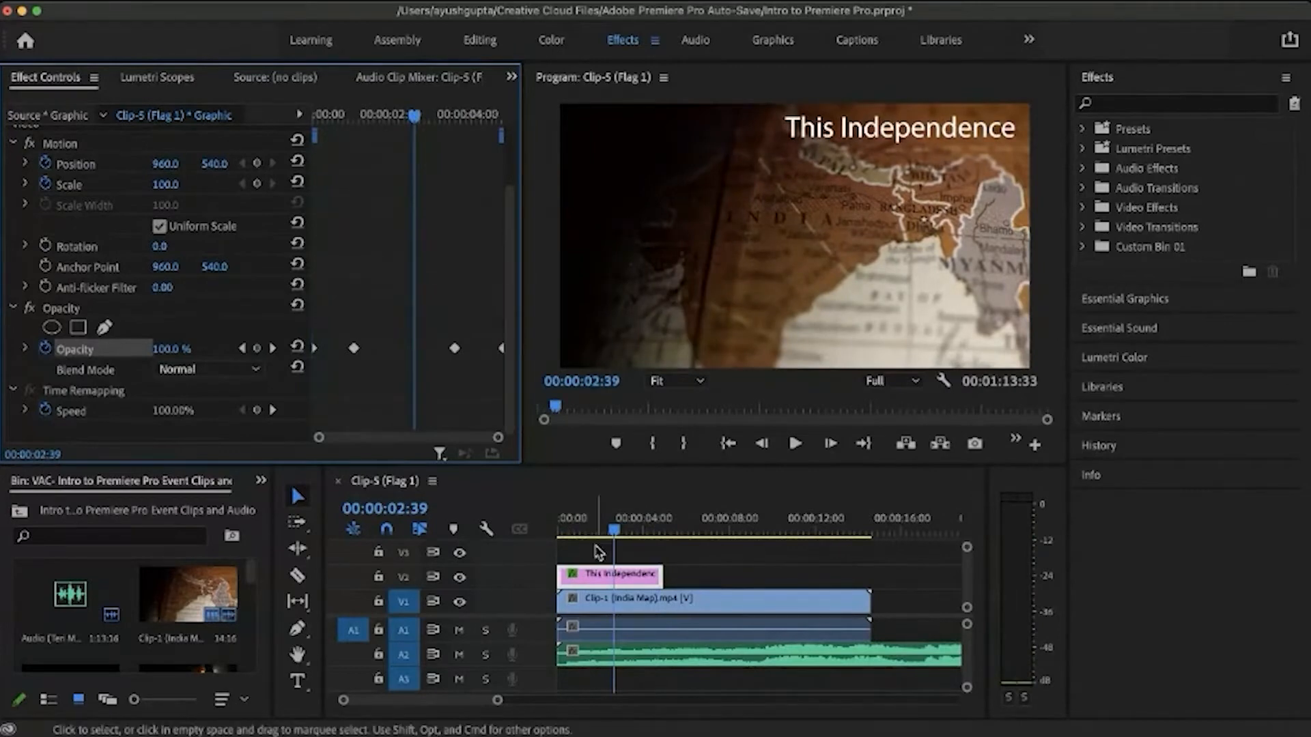
scroll(600, 553, "up", 1)
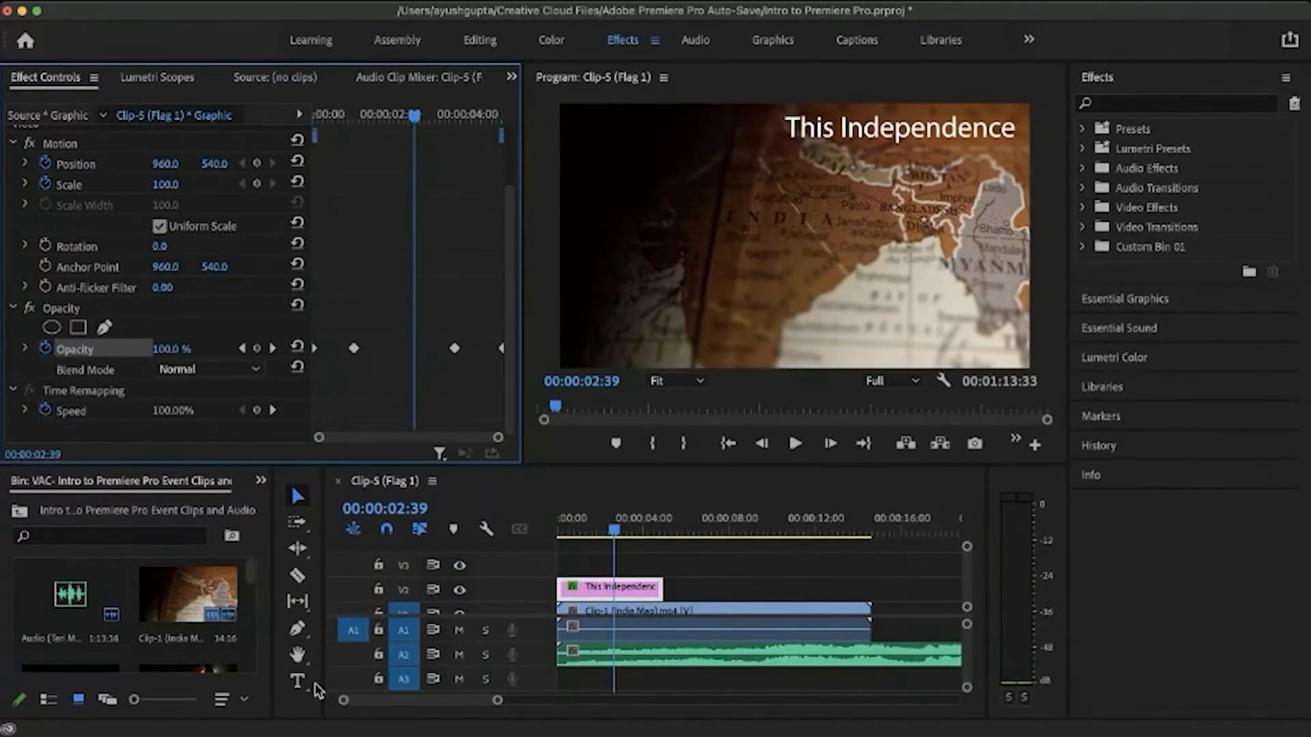
left_click_drag(669, 528, 680, 528)
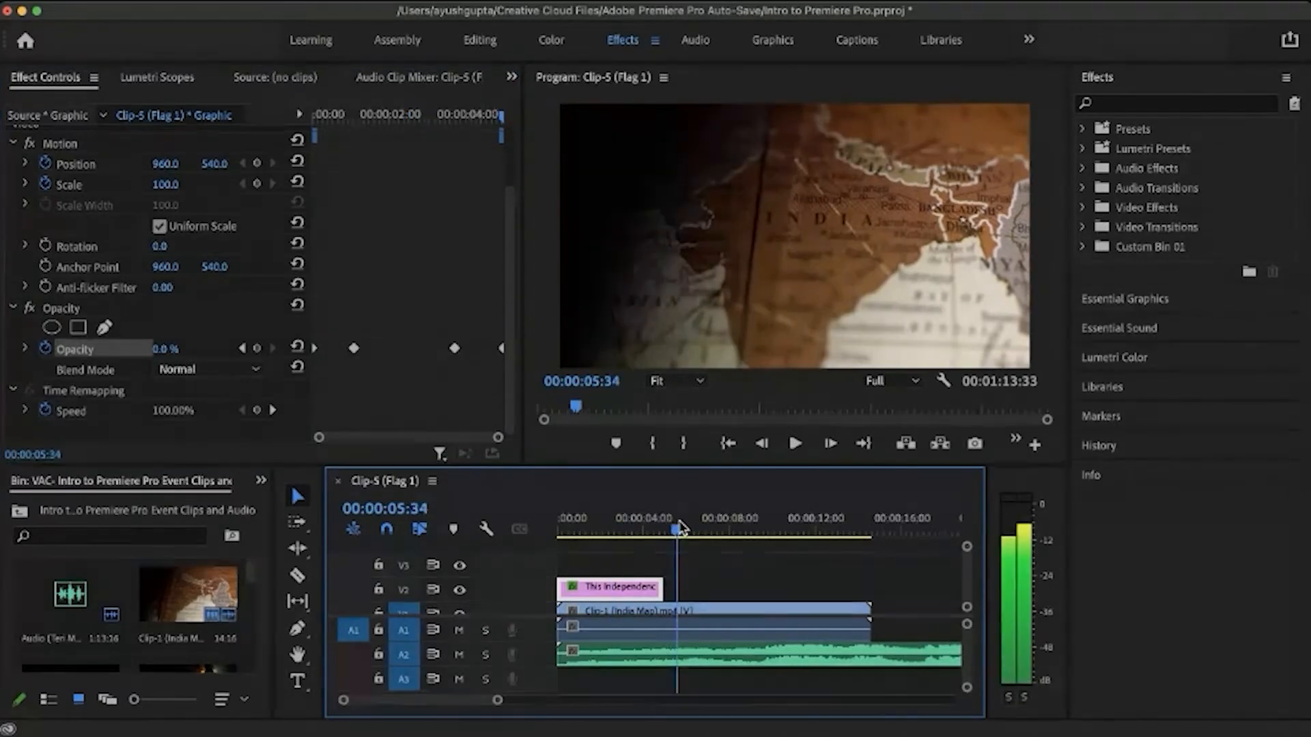
left_click(297, 681)
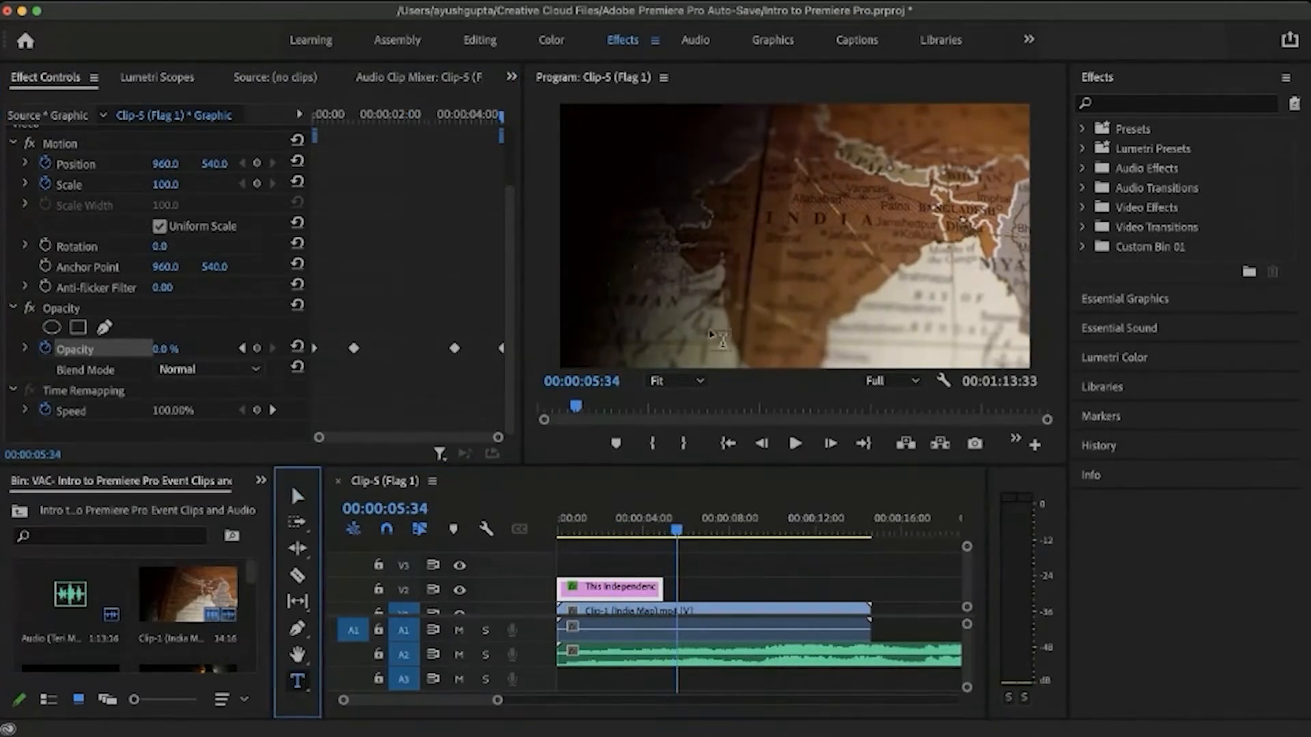
left_click(594, 331)
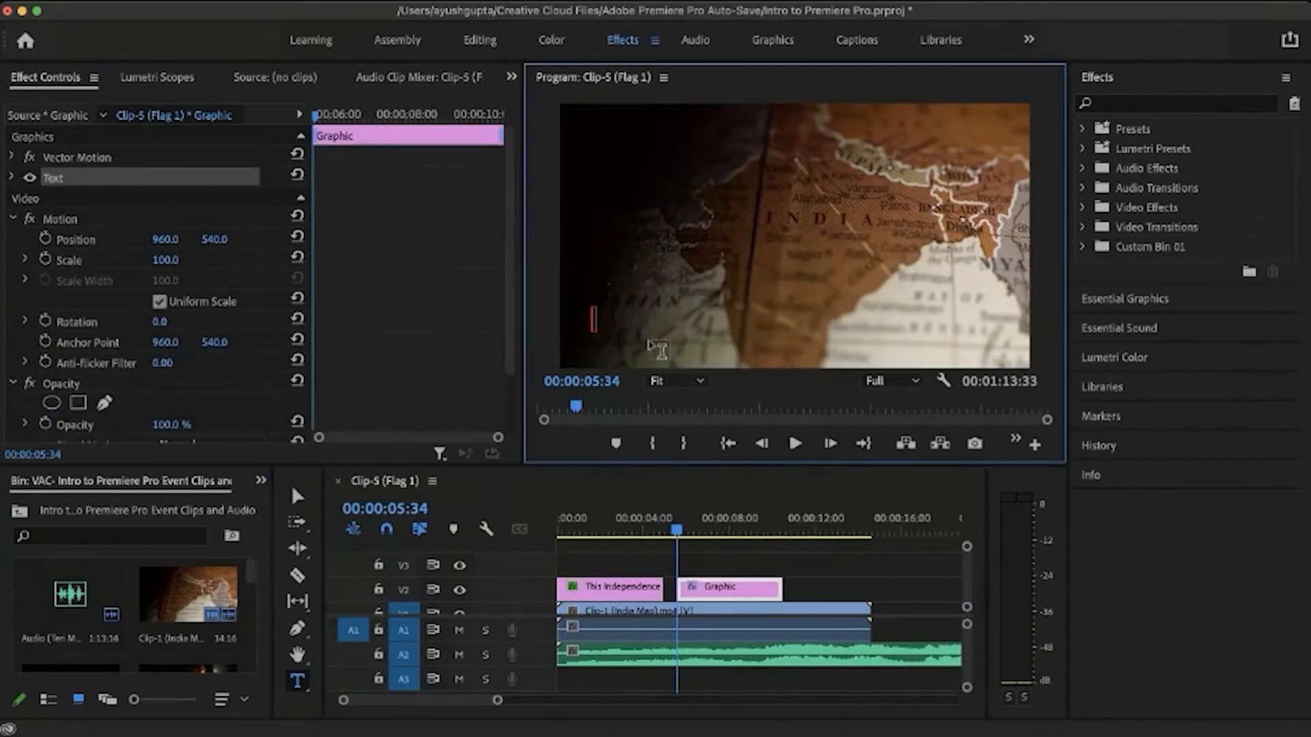
Step: Expand the new text layer's Source Text and Appearance properties in the Effects workspace
left_click(493, 43)
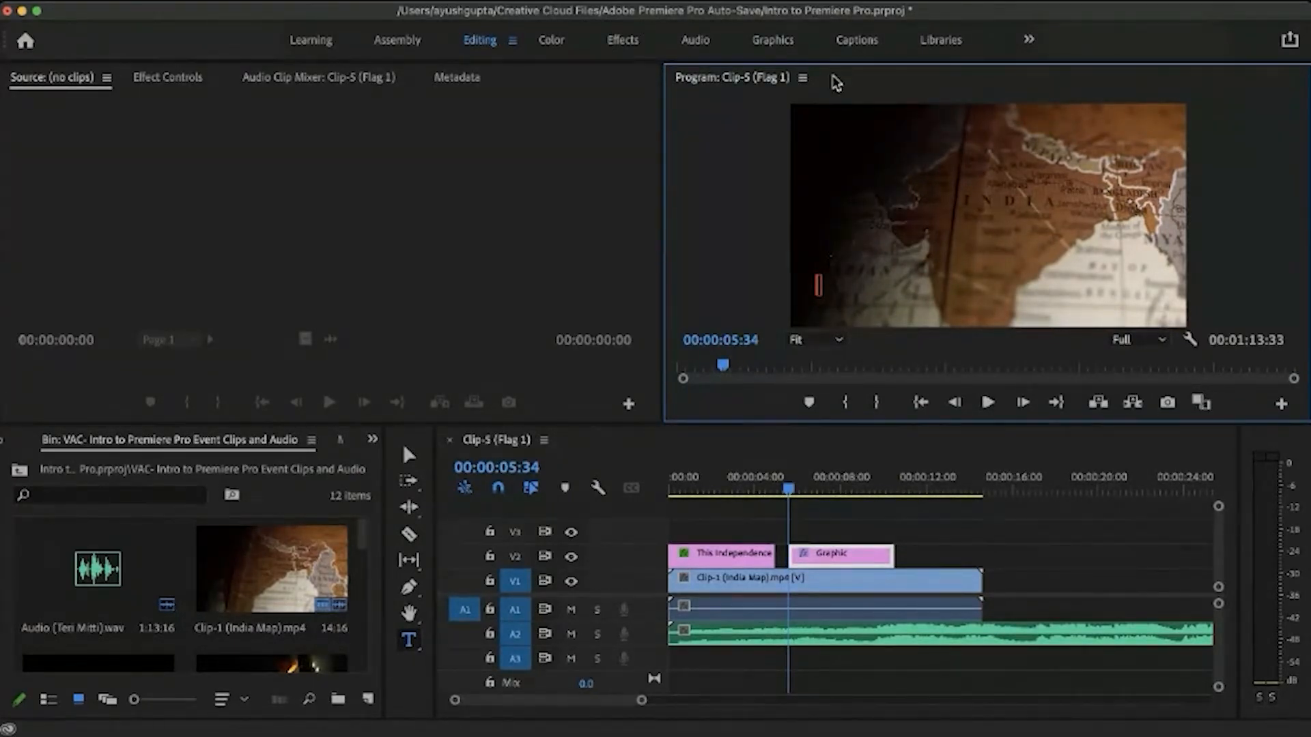
left_click(624, 49)
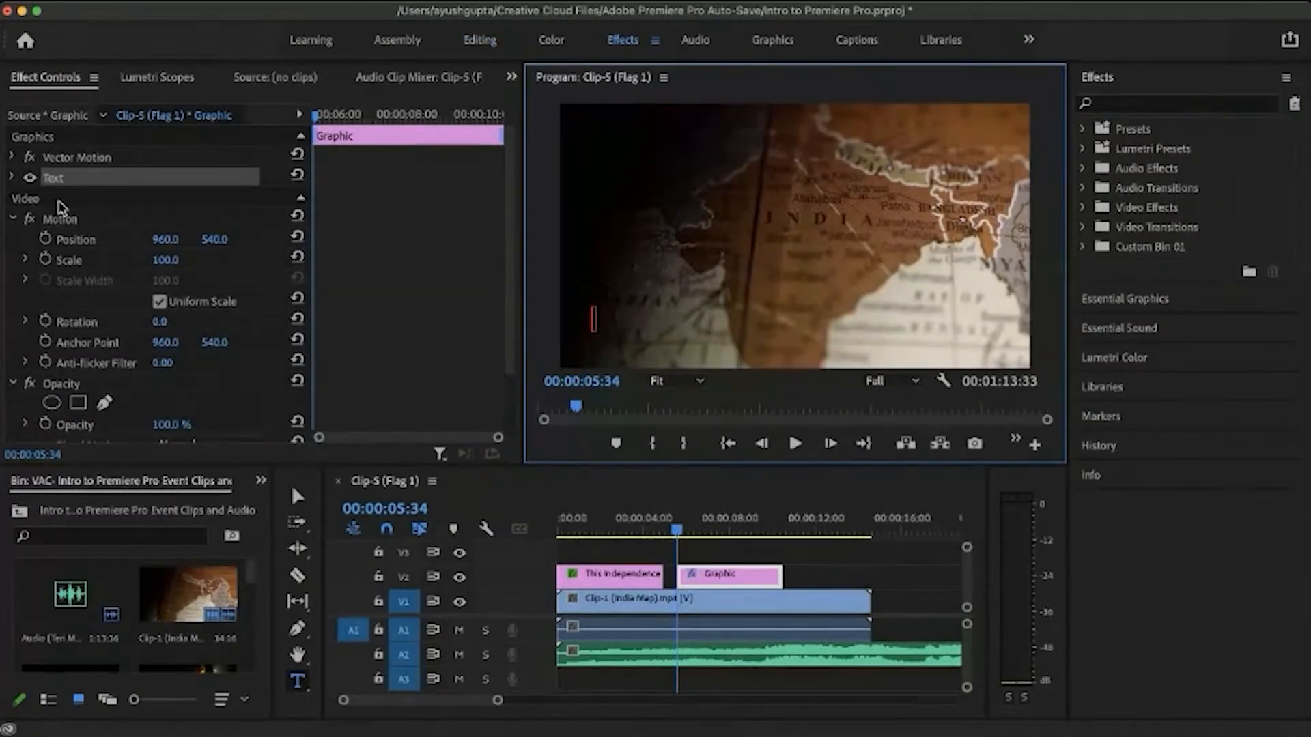
left_click(11, 177)
scroll(39, 347, "down", 1)
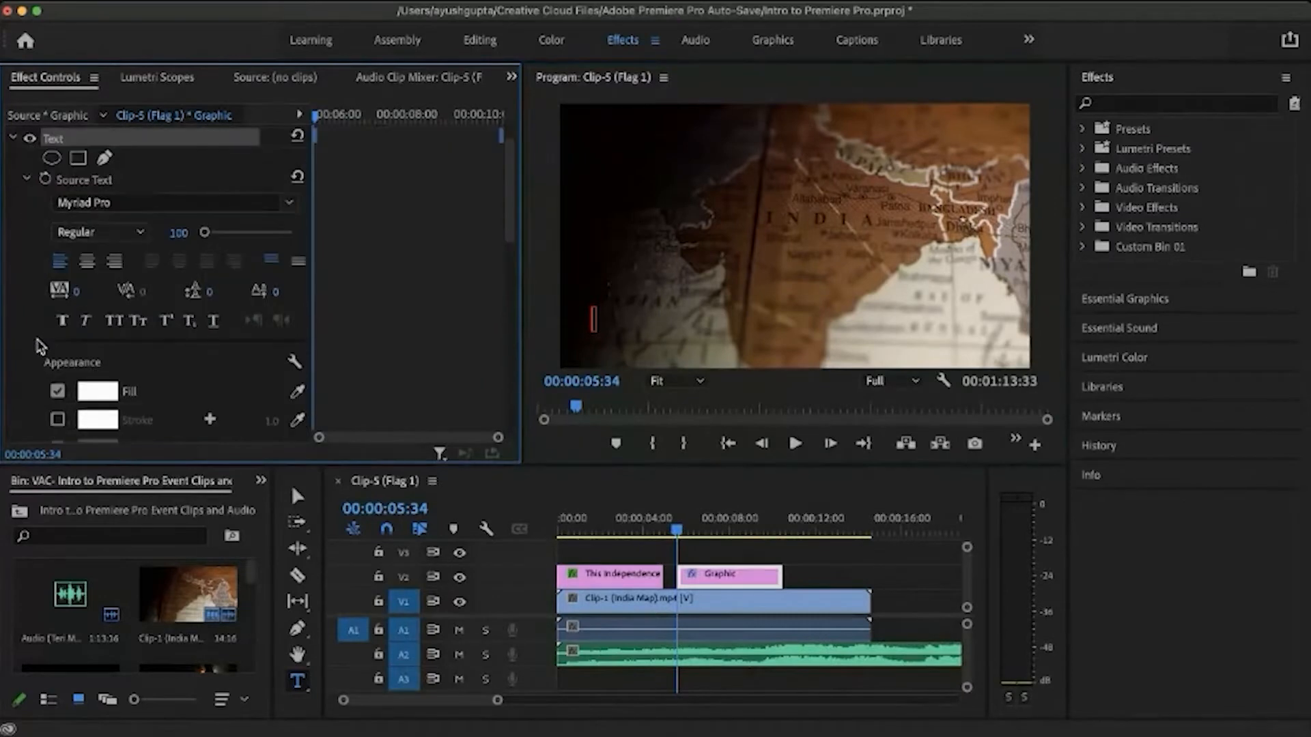
Step: Enter the text "VAC" near the lower-left corner of the video frame and enlarge it to roughly twice its size
key("shift+a")
left_click(596, 319)
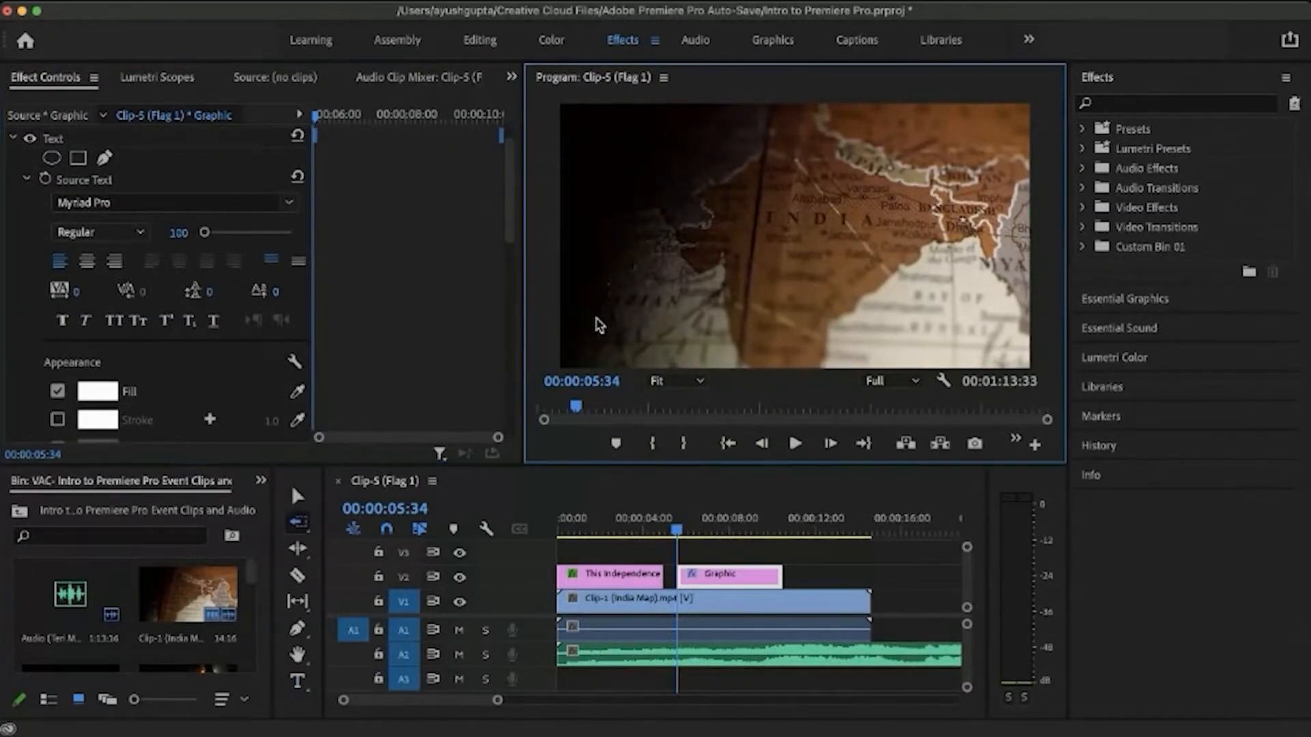
left_click(297, 680)
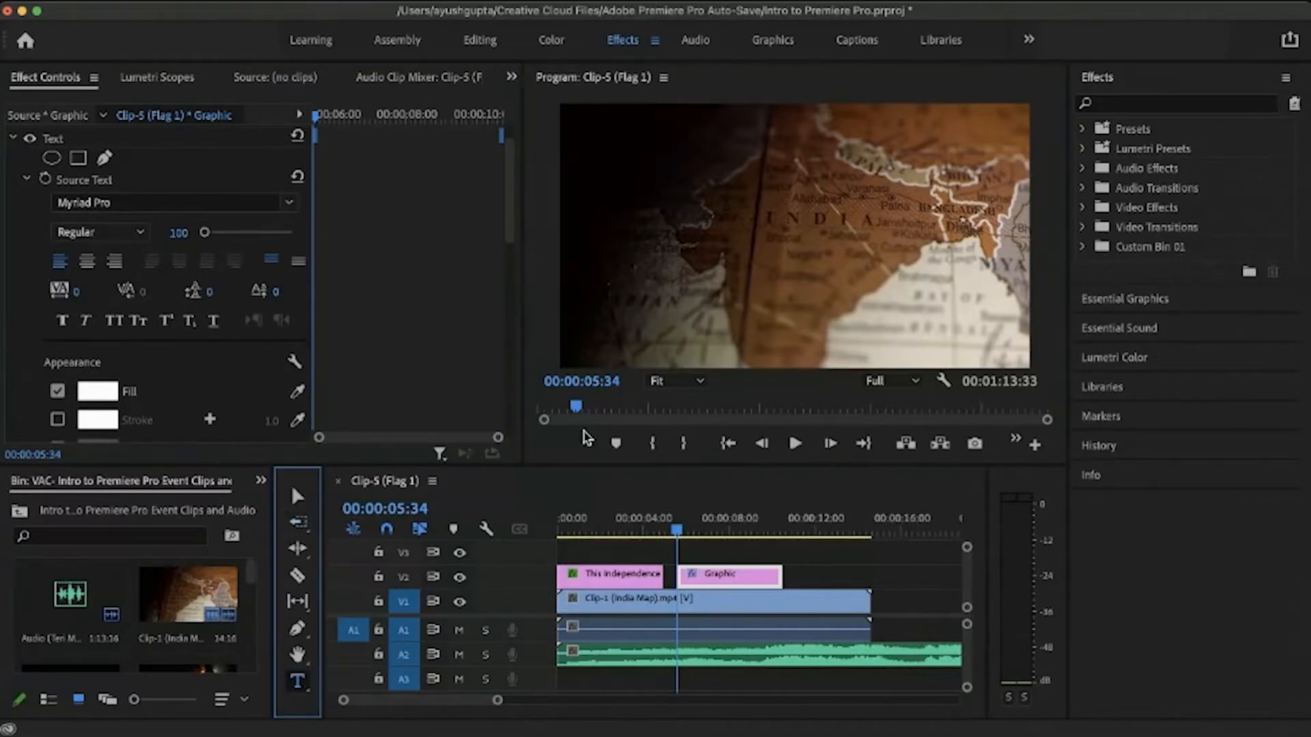
left_click(613, 337)
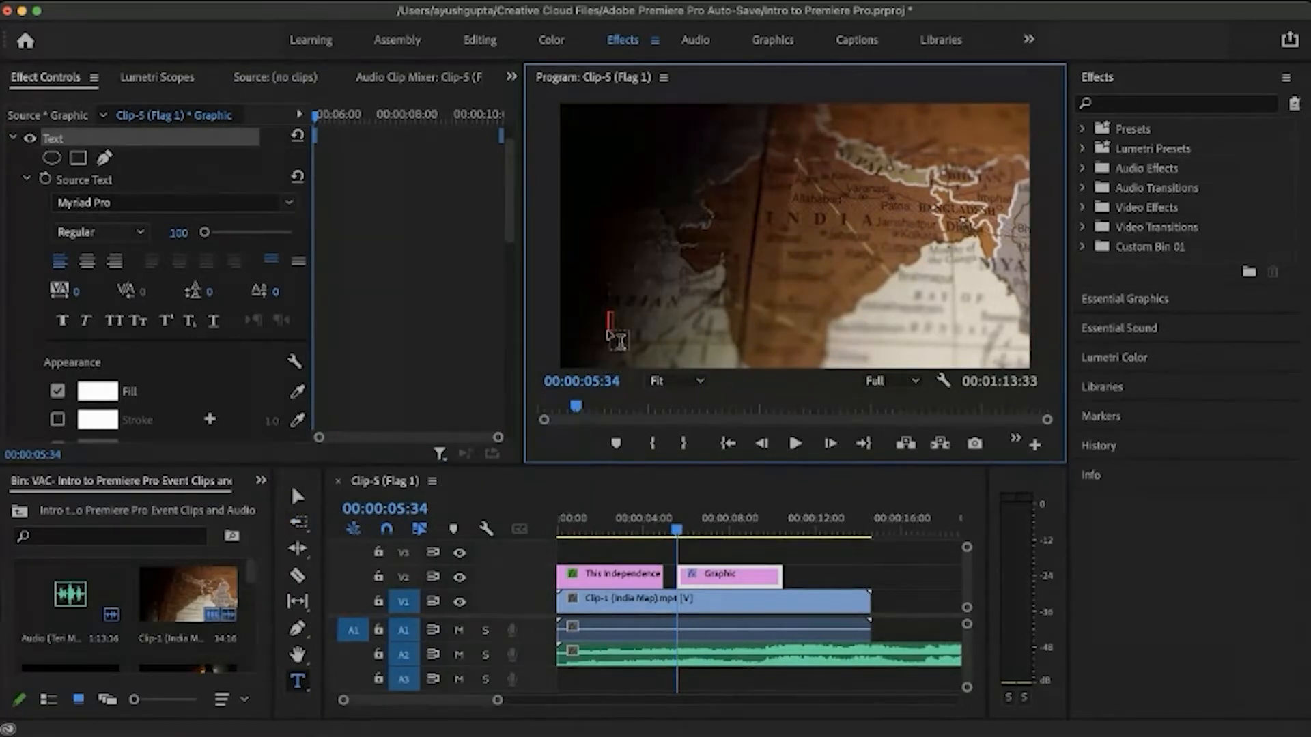
type("VAC")
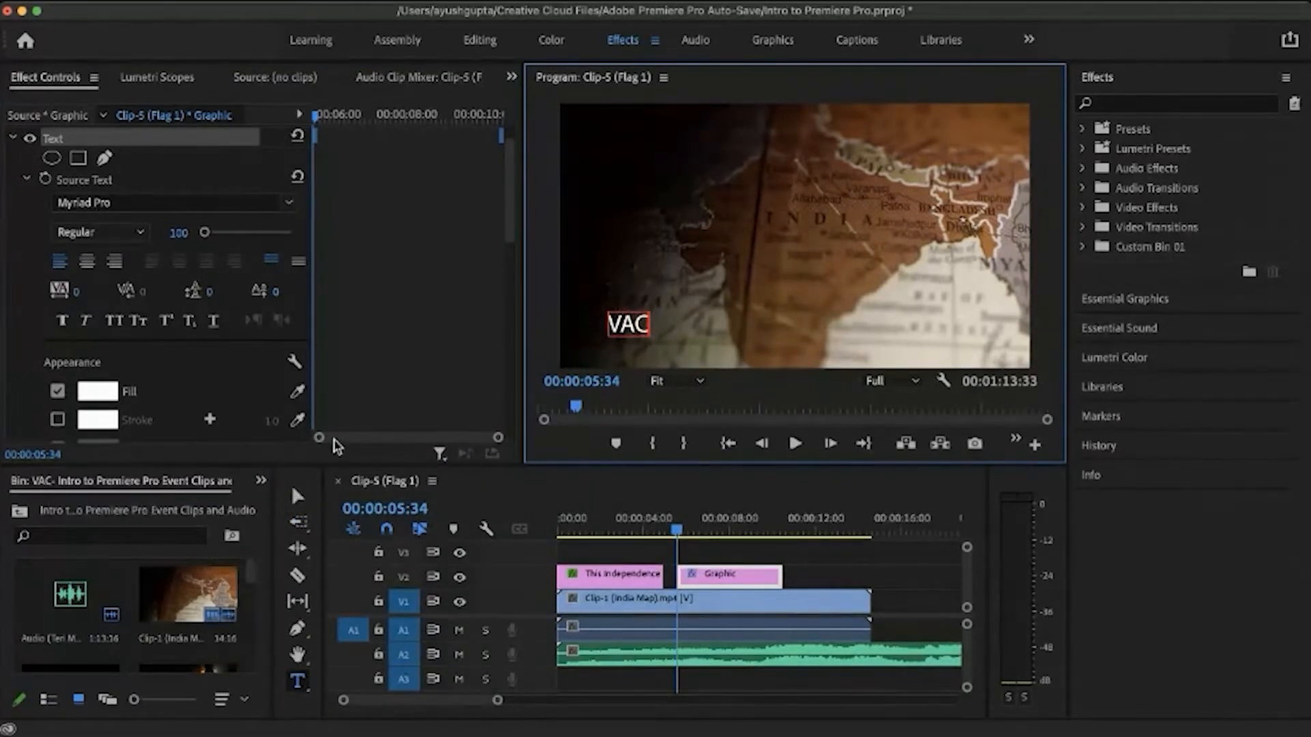
left_click(298, 496)
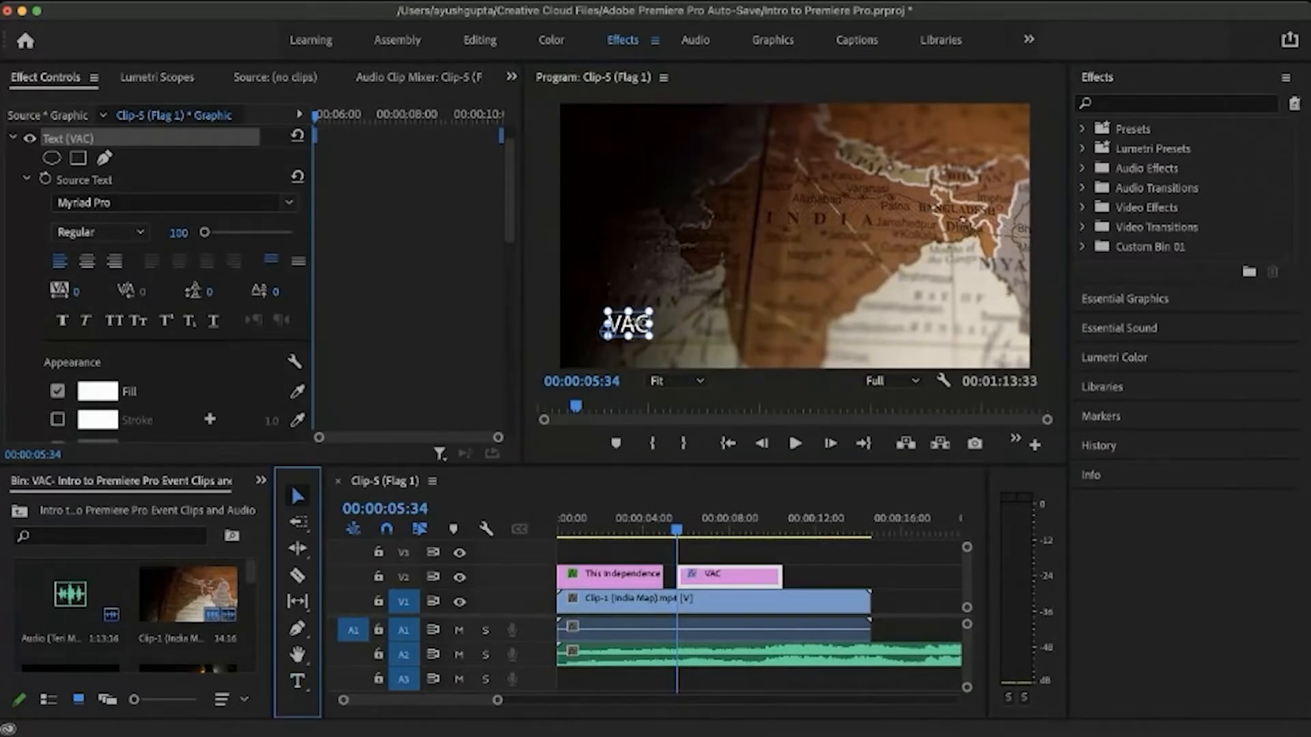
left_click_drag(650, 320, 695, 294)
Step: Change the font of the "VAC" text to Trajan Pro 3
double_click(665, 313)
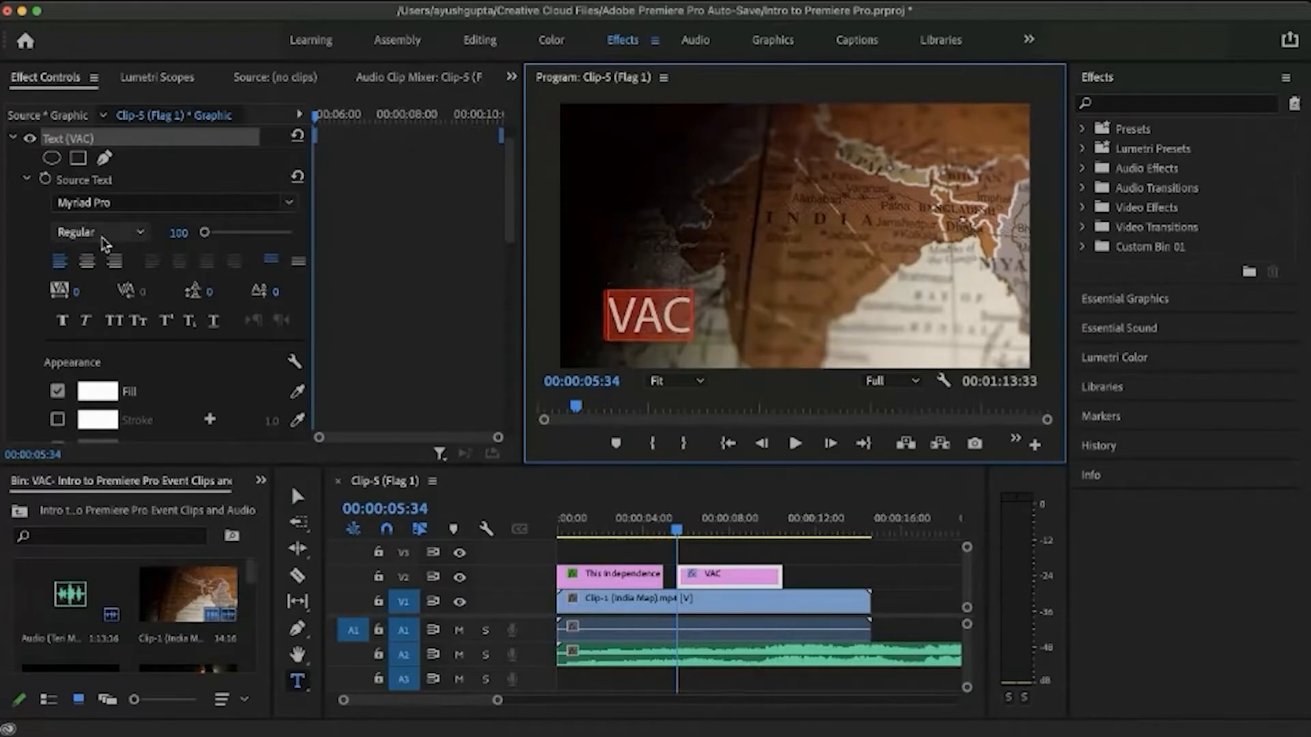
left_click(291, 209)
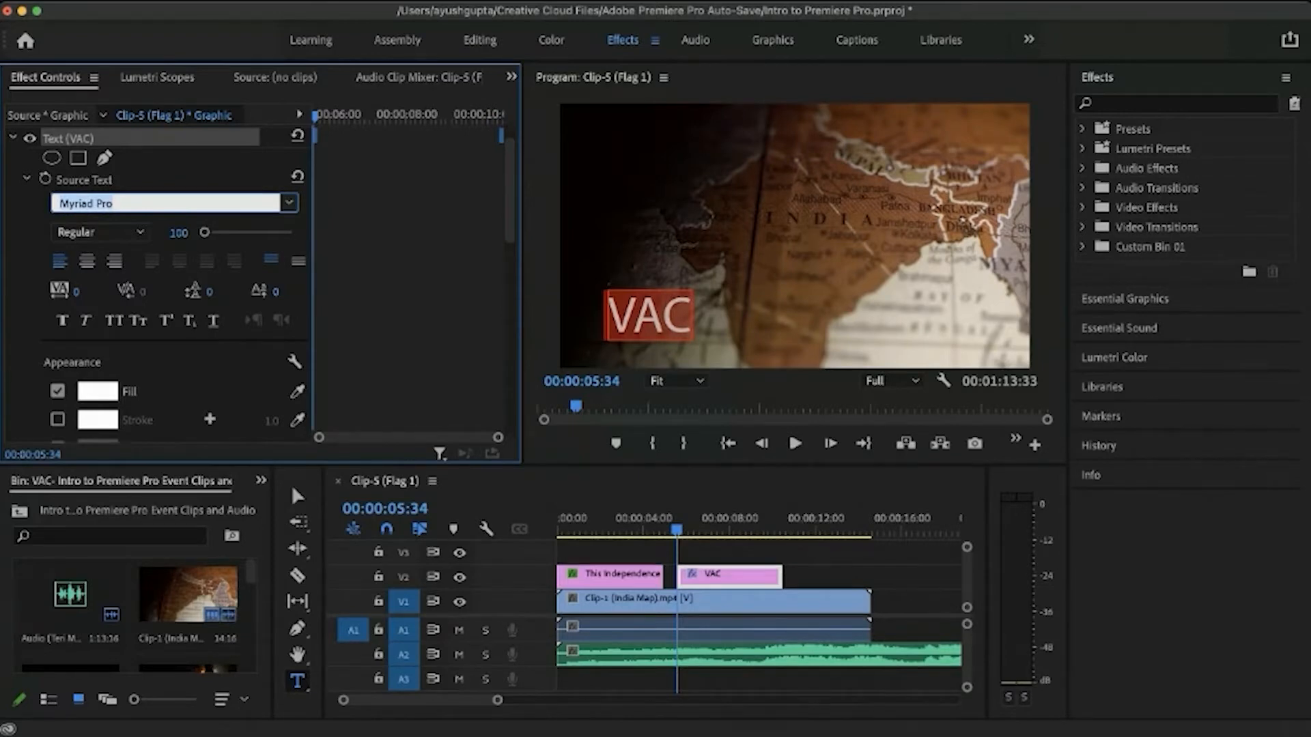
key("BackSpace")
key("Return")
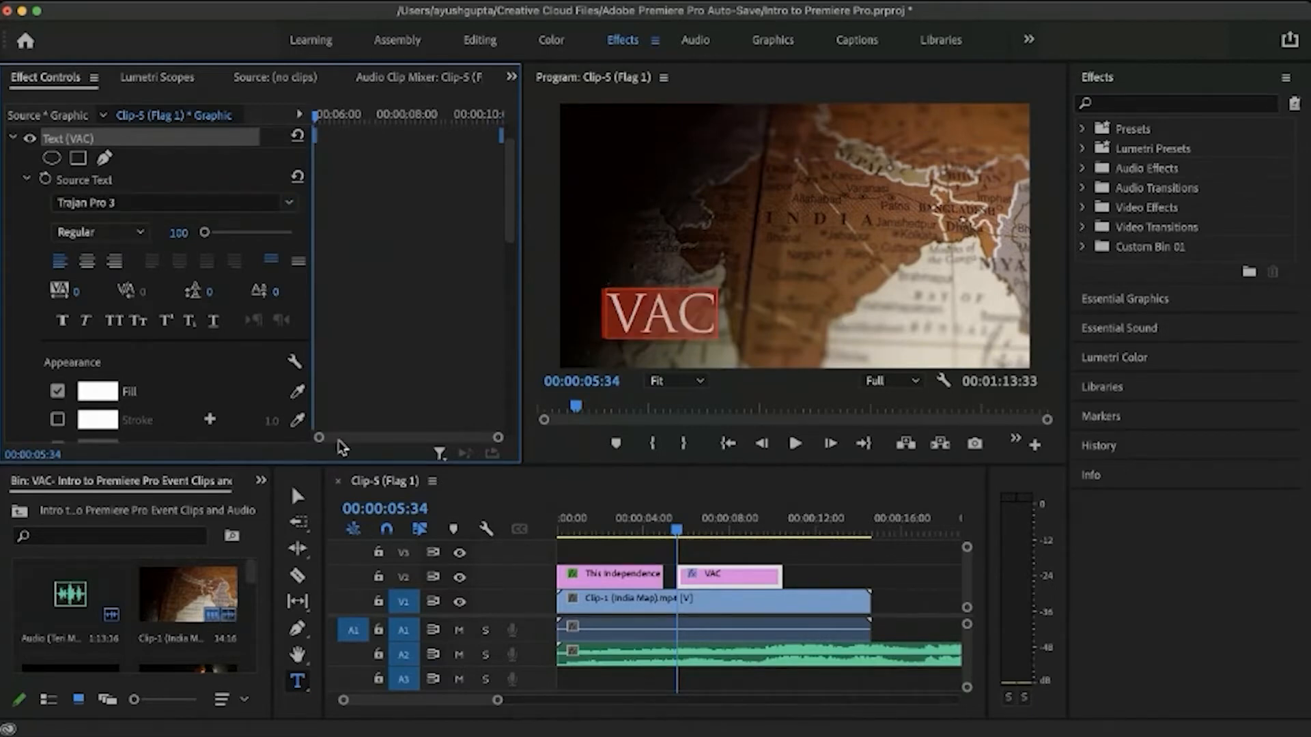
Step: Move the "VAC" text slightly down and left, closer to the lower-left corner of the video frame
left_click(297, 496)
left_click(679, 339)
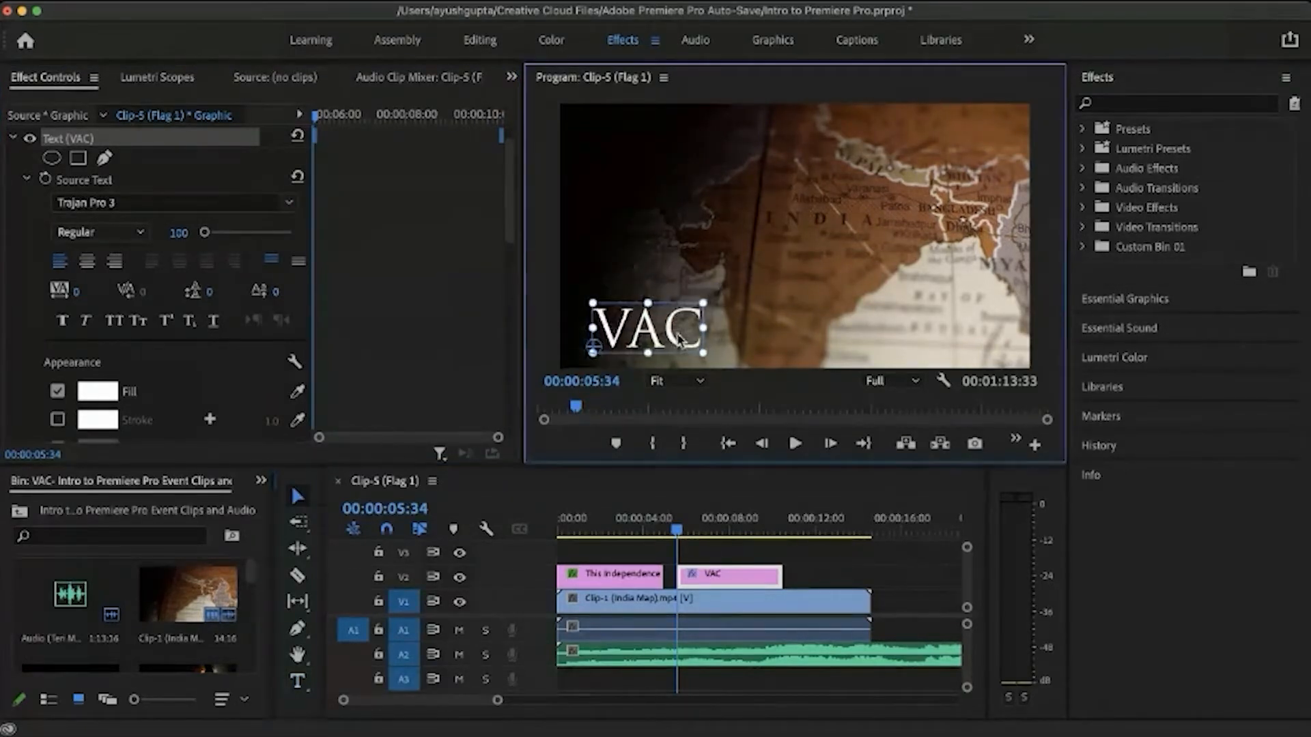
left_click_drag(679, 339, 682, 337)
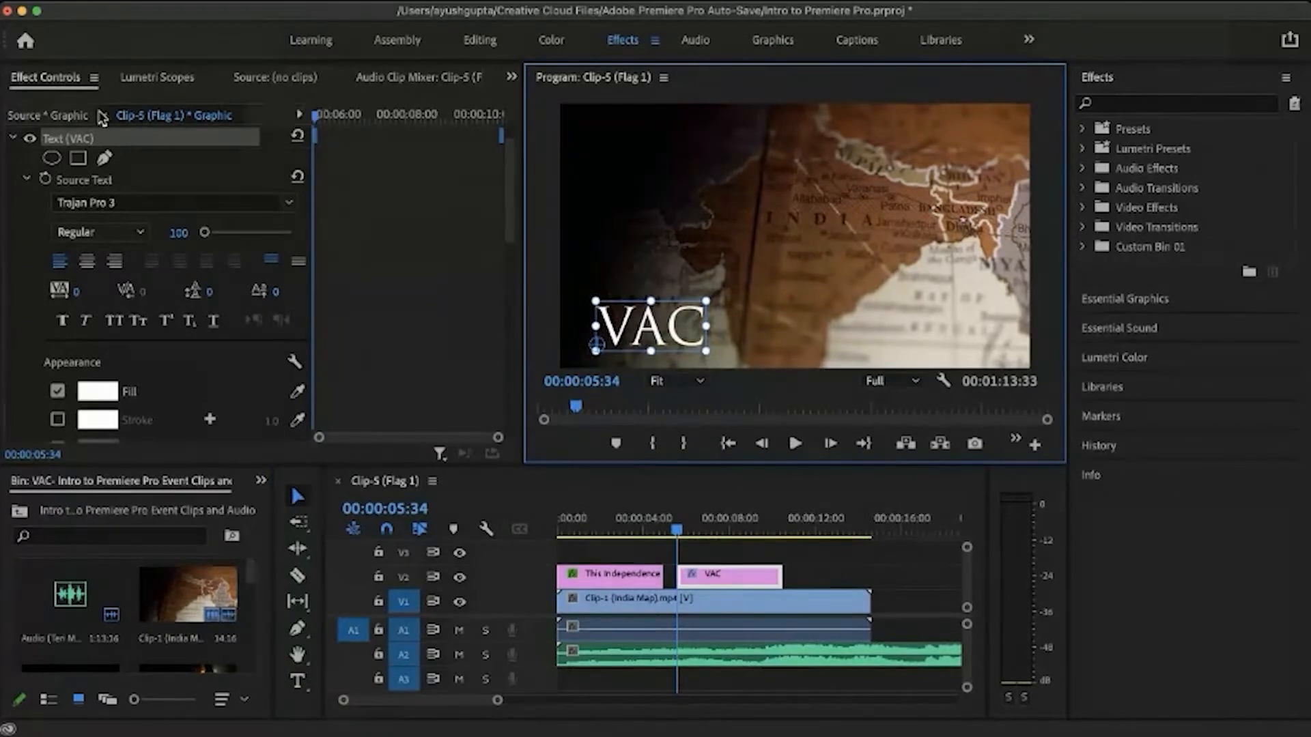
Step: Trim the end of the "VAC" graphic on track V2 back to about 00:00:09:19
left_click(13, 138)
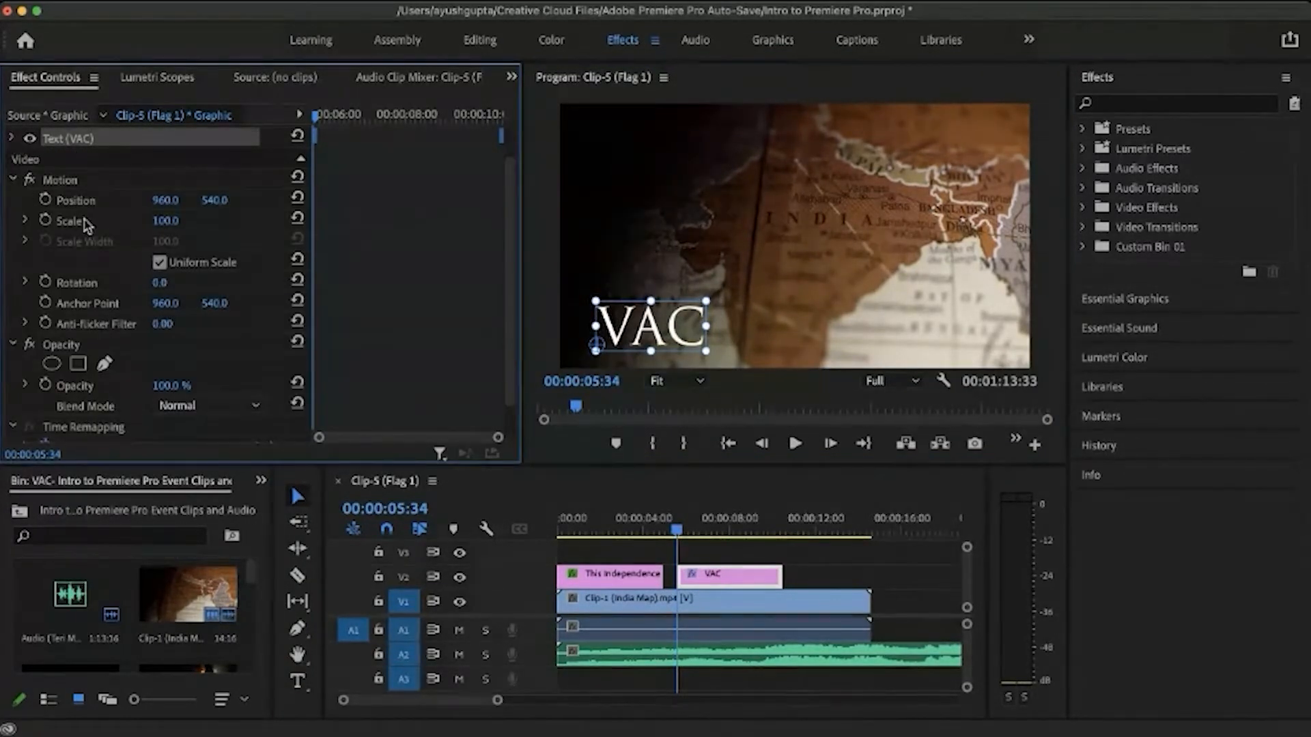
scroll(87, 225, "up", 2)
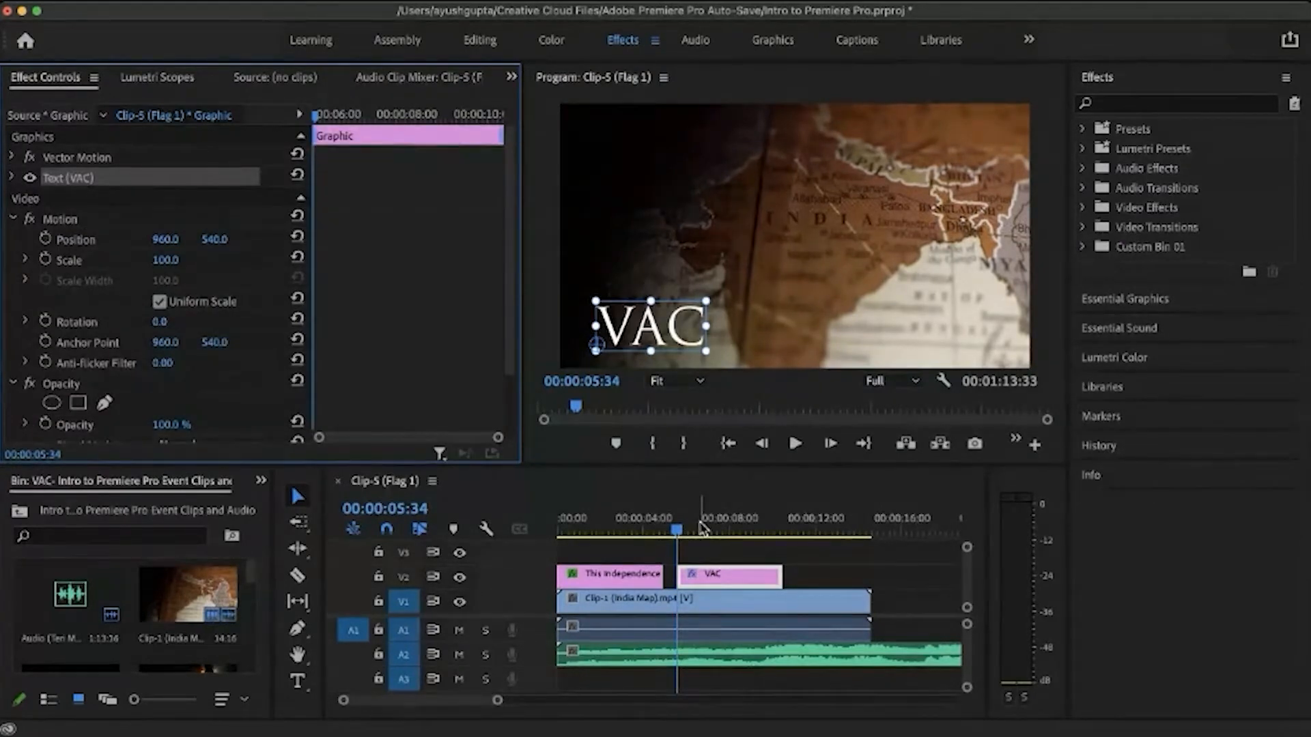
left_click_drag(684, 527, 732, 529)
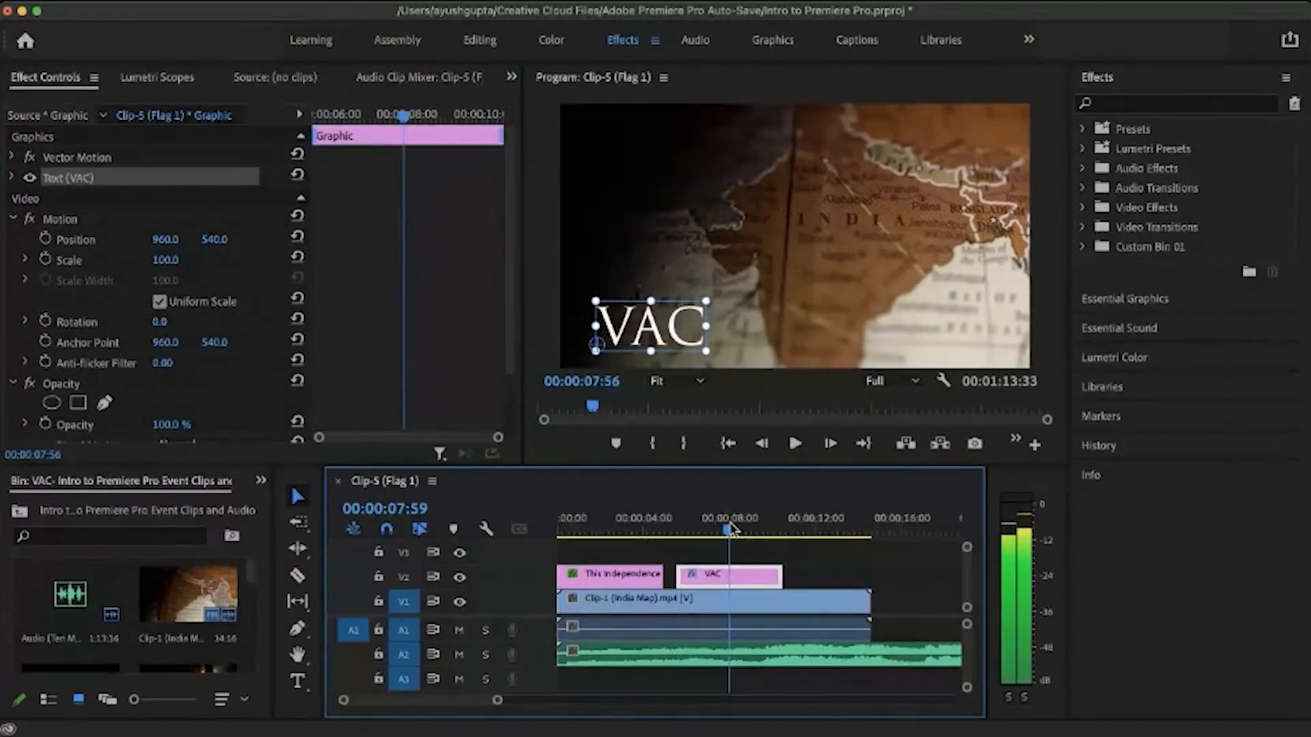
left_click(783, 577)
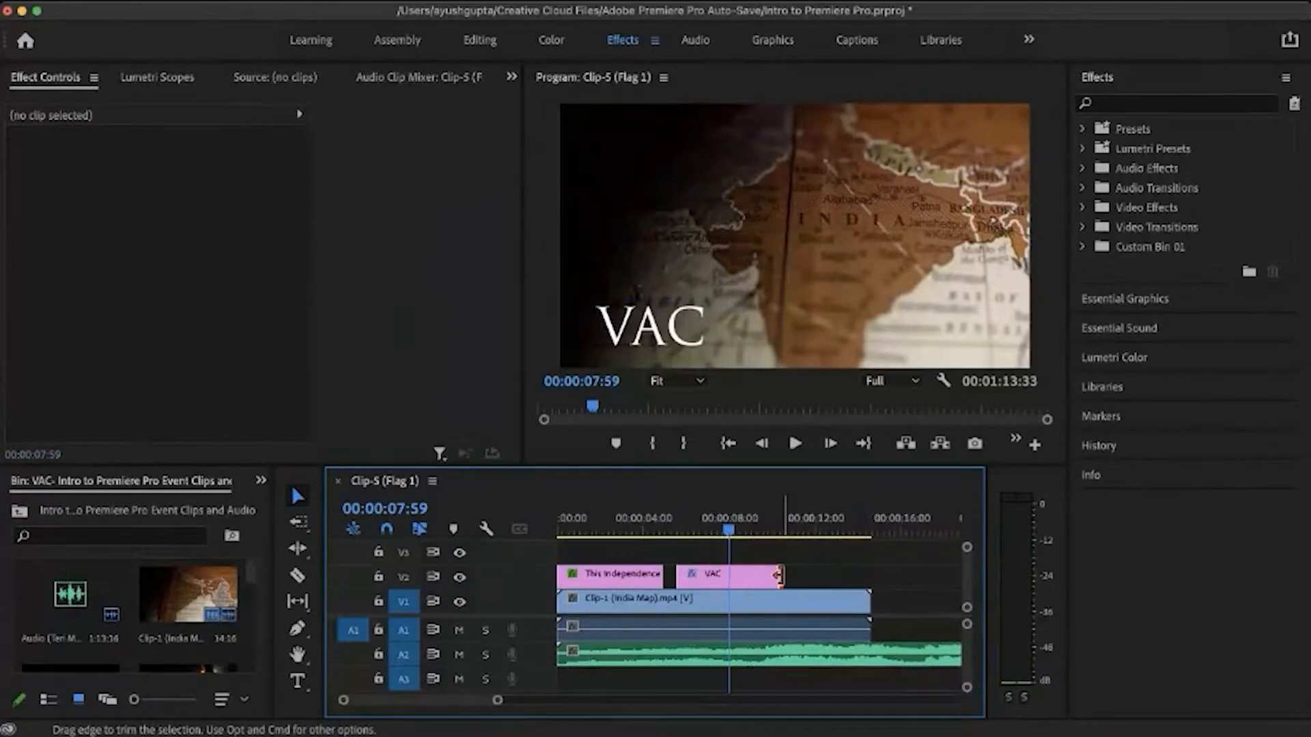
left_click_drag(779, 576, 755, 575)
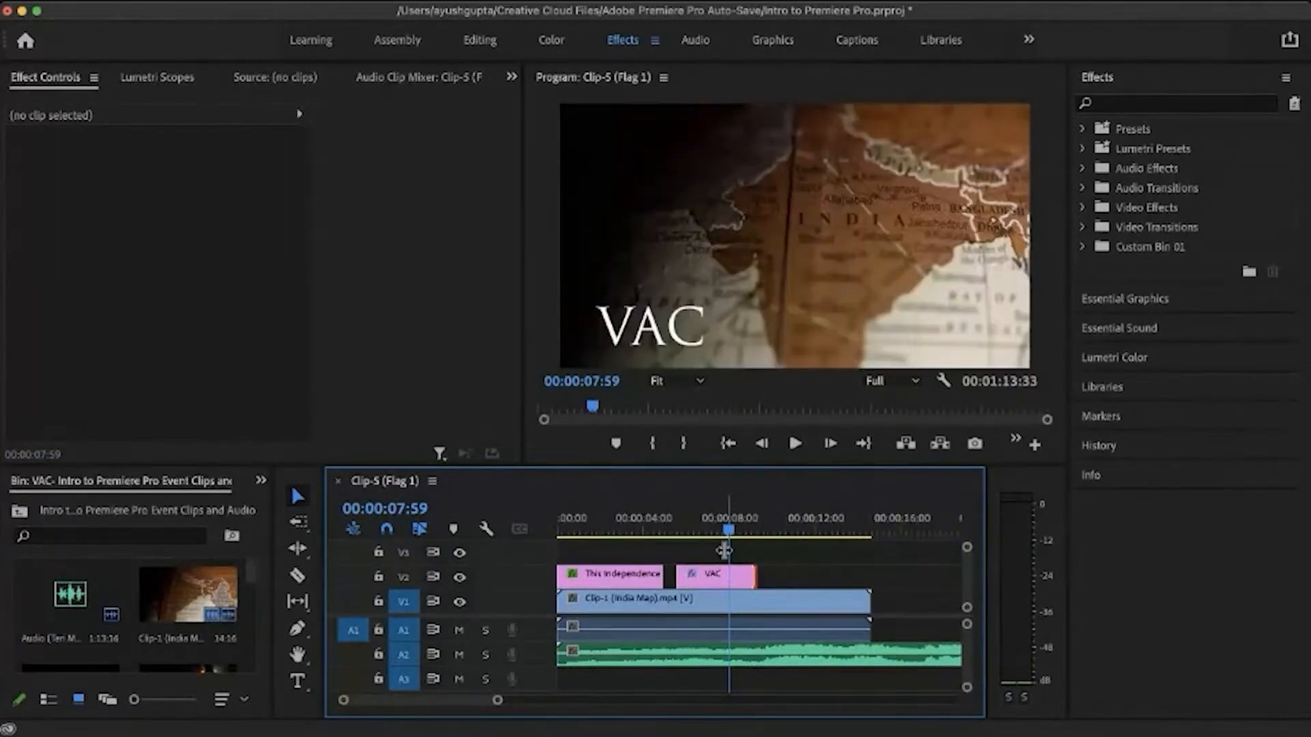
Step: Turn on Opacity keyframing for the "VAC" graphic at 00:00:05:34 and set the opacity to 0%
left_click(706, 575)
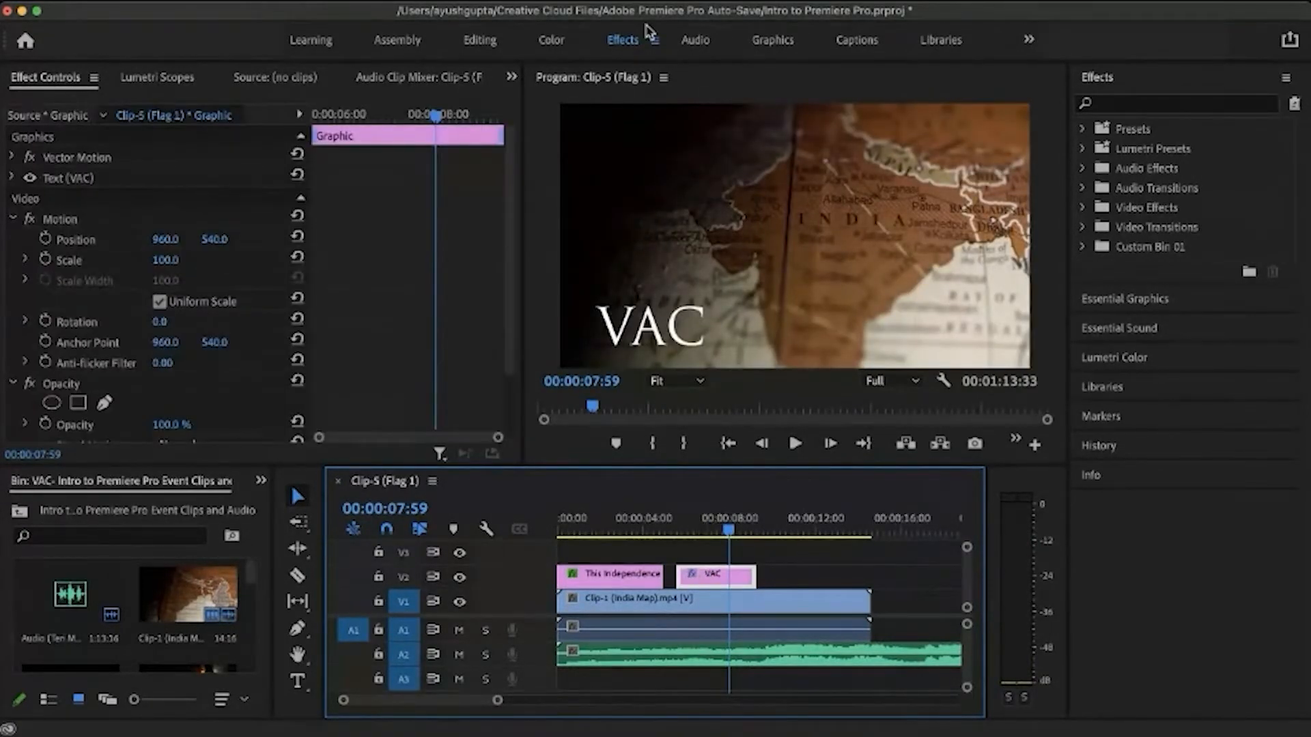
scroll(129, 322, "down", 1)
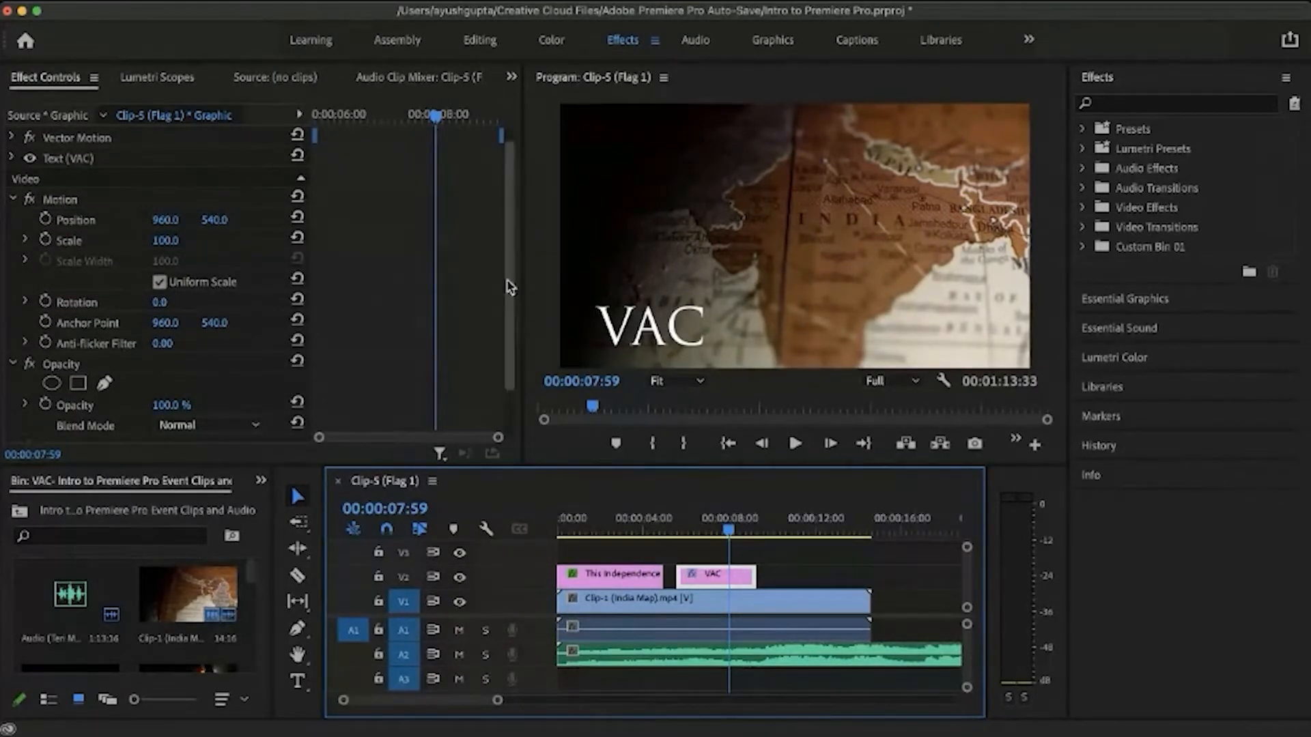
left_click_drag(435, 117, 308, 139)
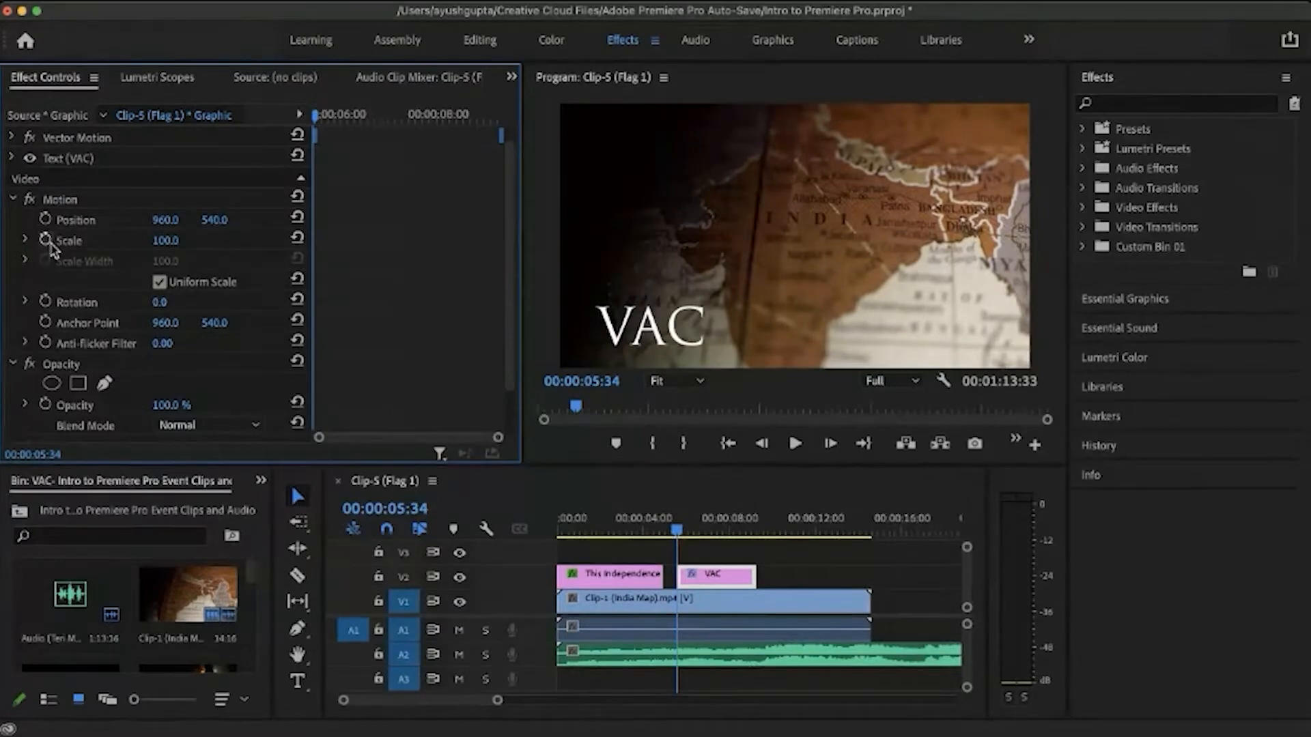
scroll(61, 379, "down", 2)
left_click(45, 348)
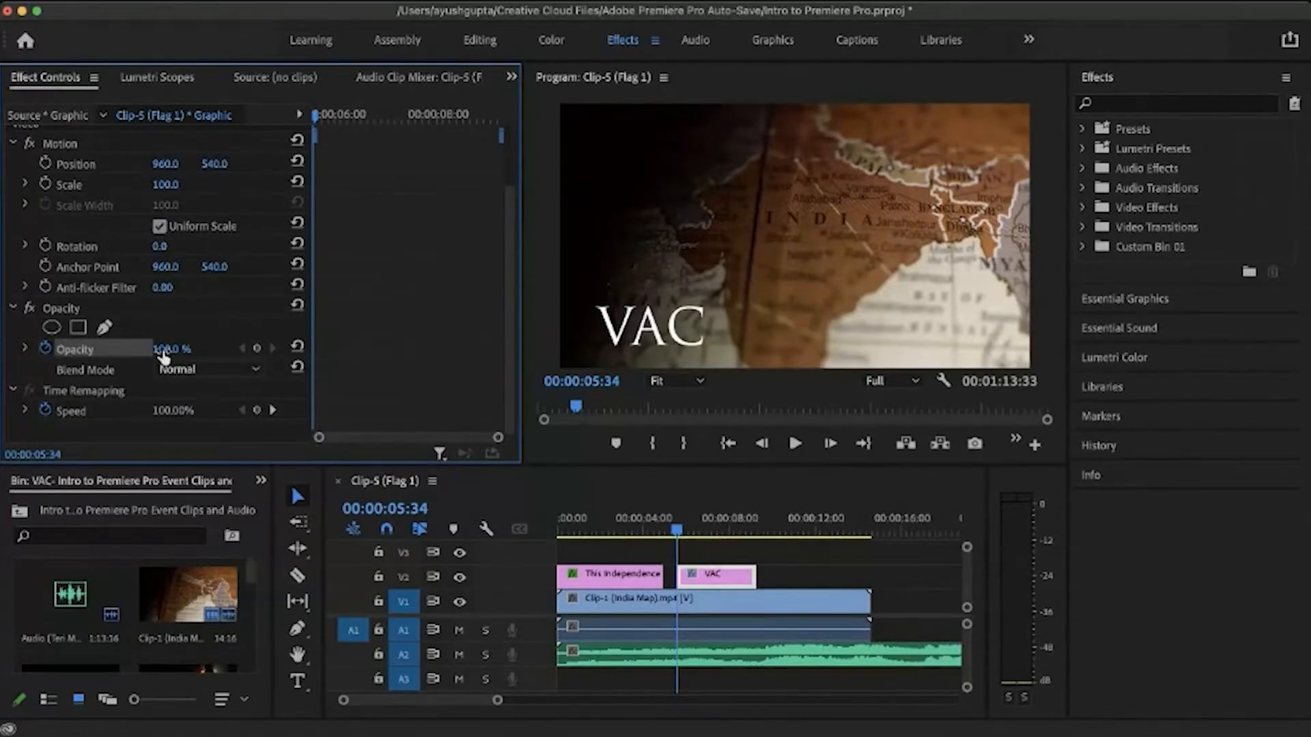
left_click_drag(167, 353, 167, 353)
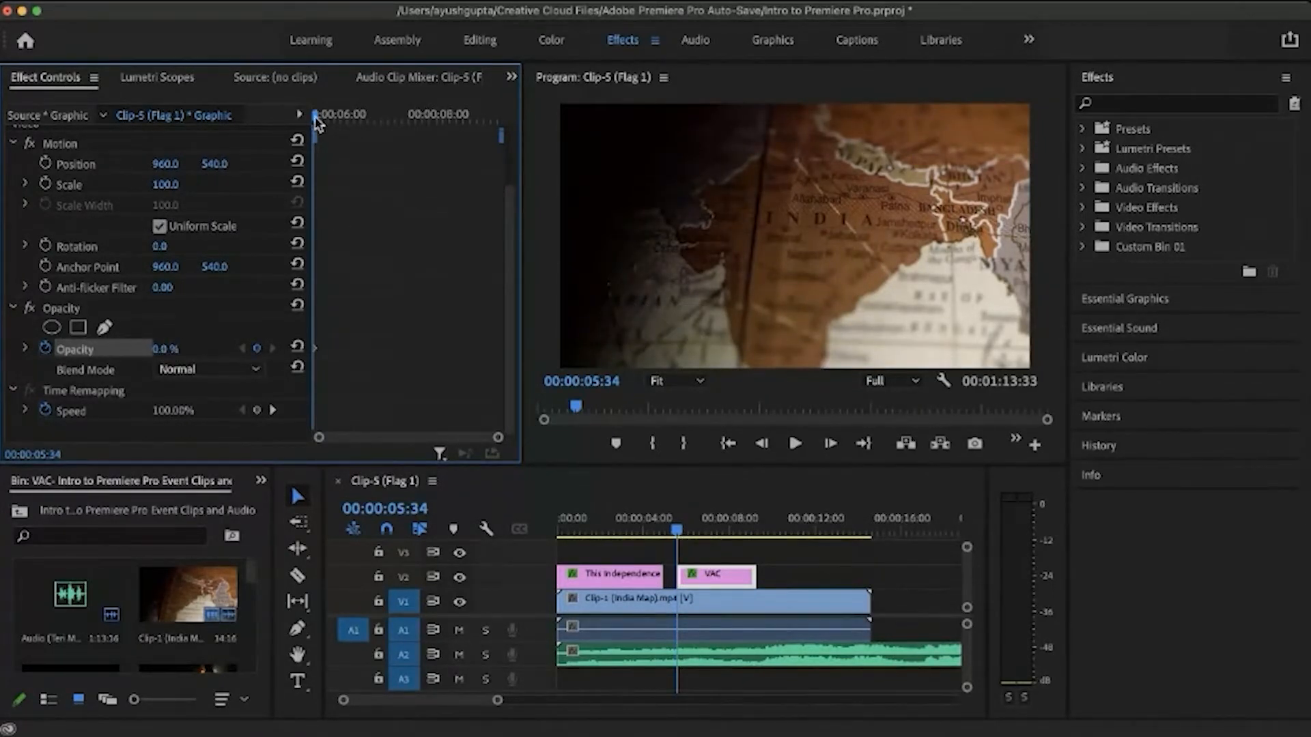
Step: Add Opacity keyframes to the "VAC" graphic: 100% at 00:00:06:29, 100% at 00:00:08:12 and 0% at 00:00:09:19
left_click_drag(316, 121, 359, 116)
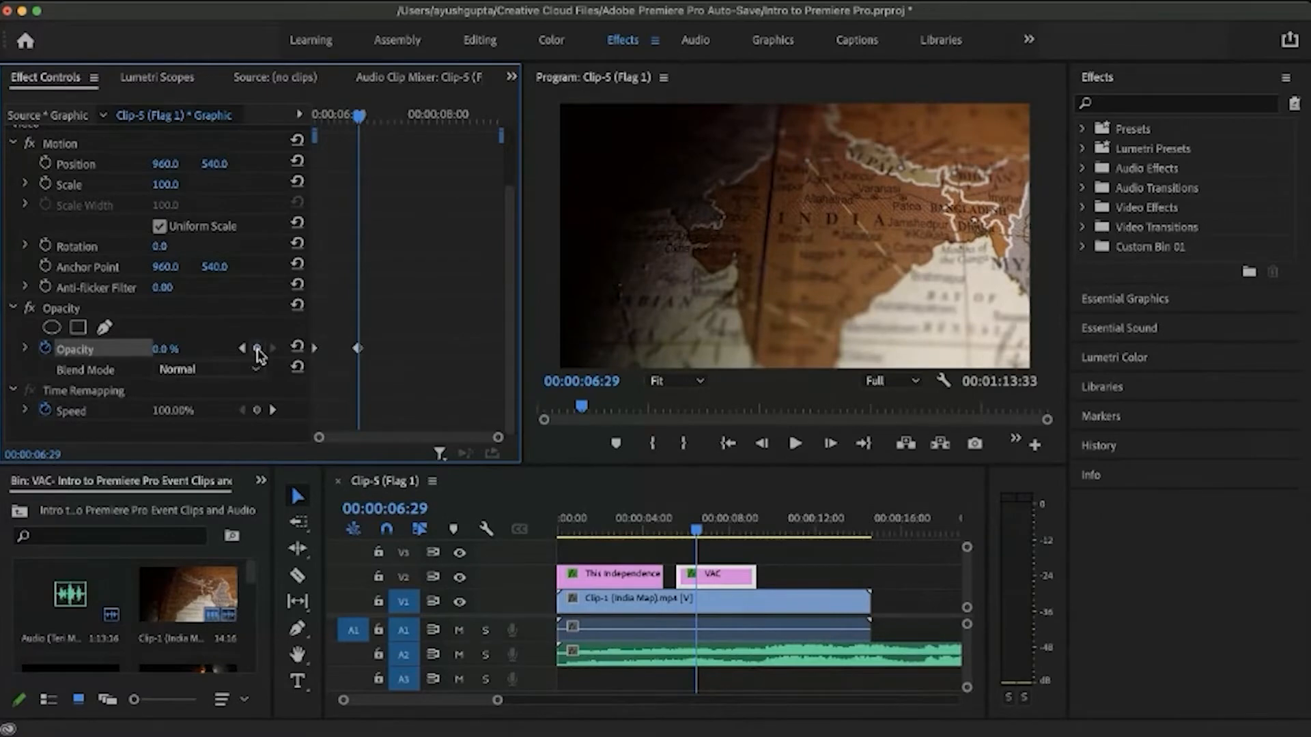
left_click_drag(164, 352, 164, 351)
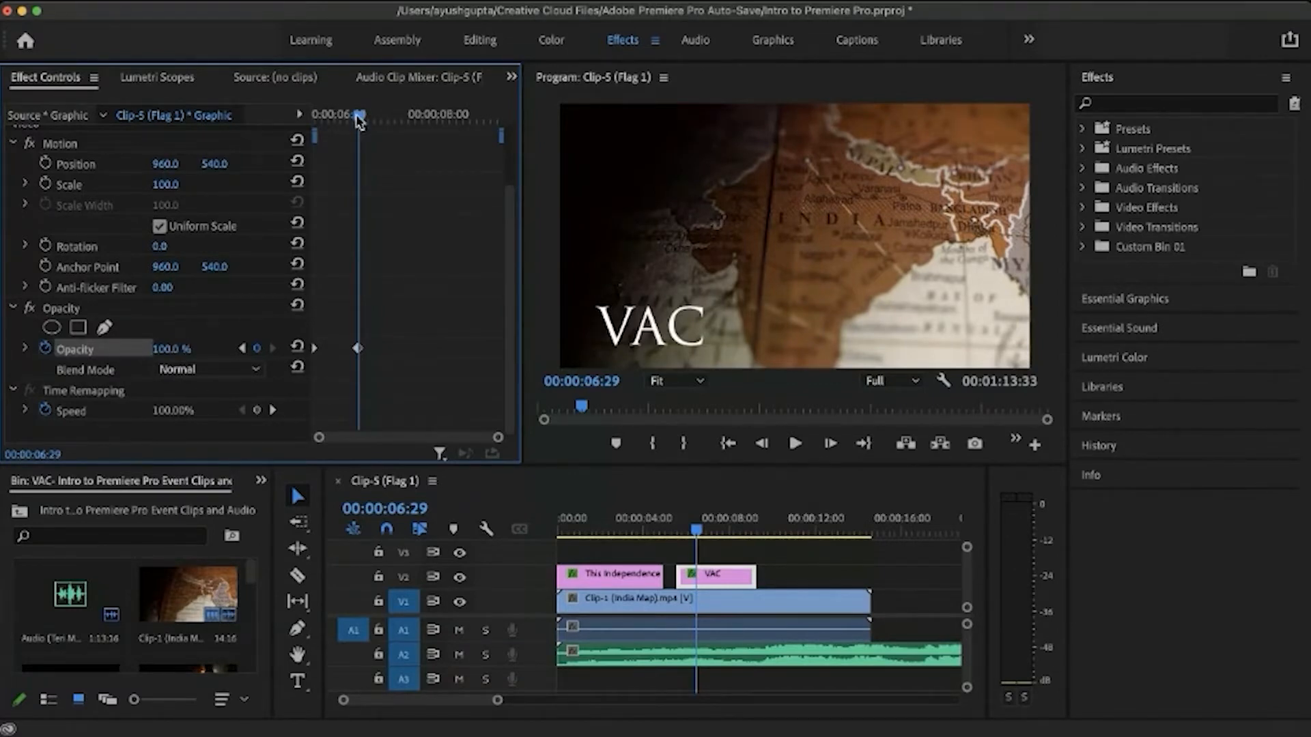
left_click_drag(361, 121, 451, 136)
left_click(257, 348)
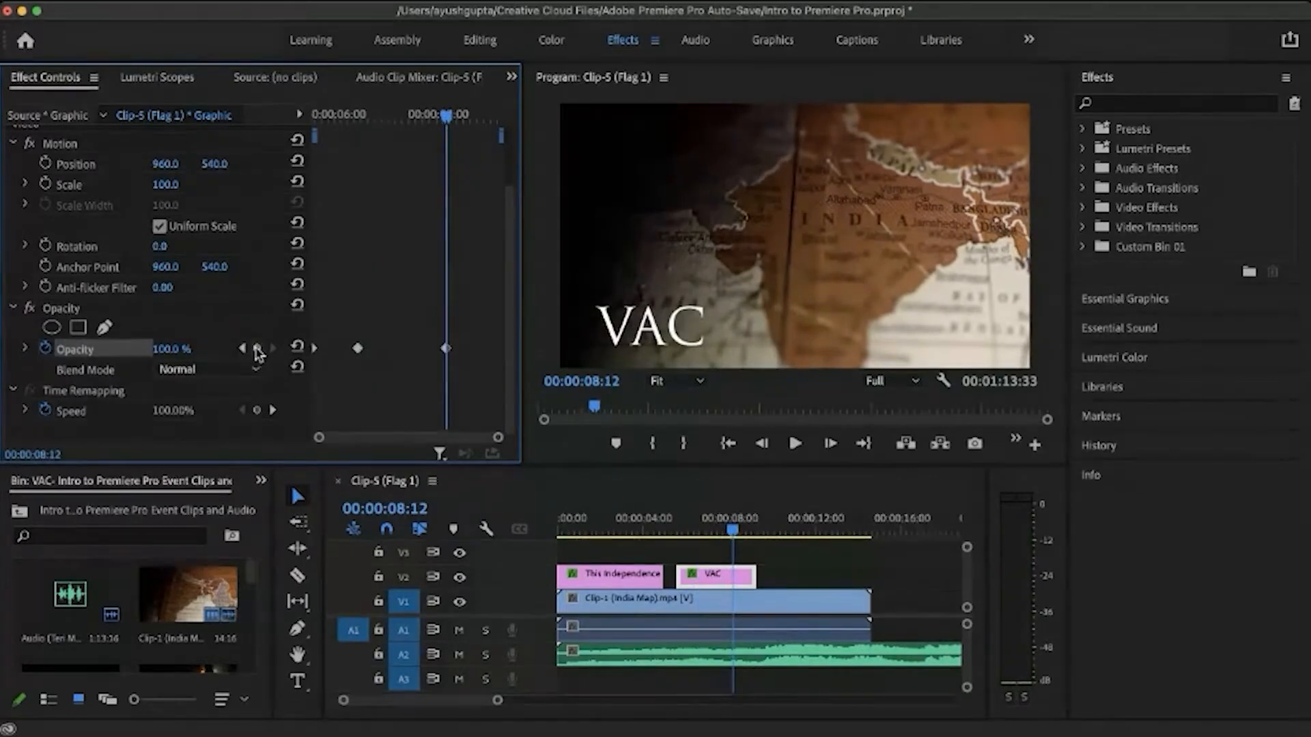
left_click_drag(448, 117, 530, 144)
left_click(256, 348)
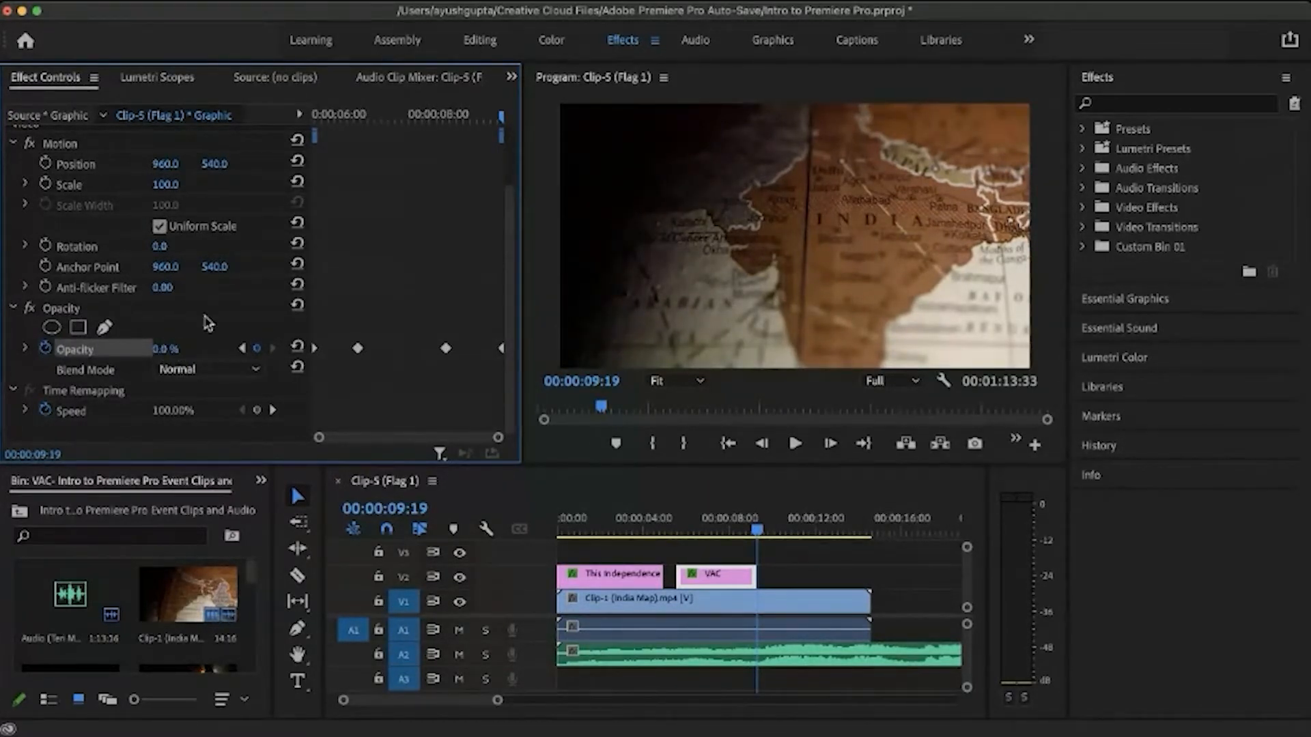
Step: Play the sequence from 00:00:00:00 to preview both text graphics fading in and out
left_click_drag(354, 117, 270, 120)
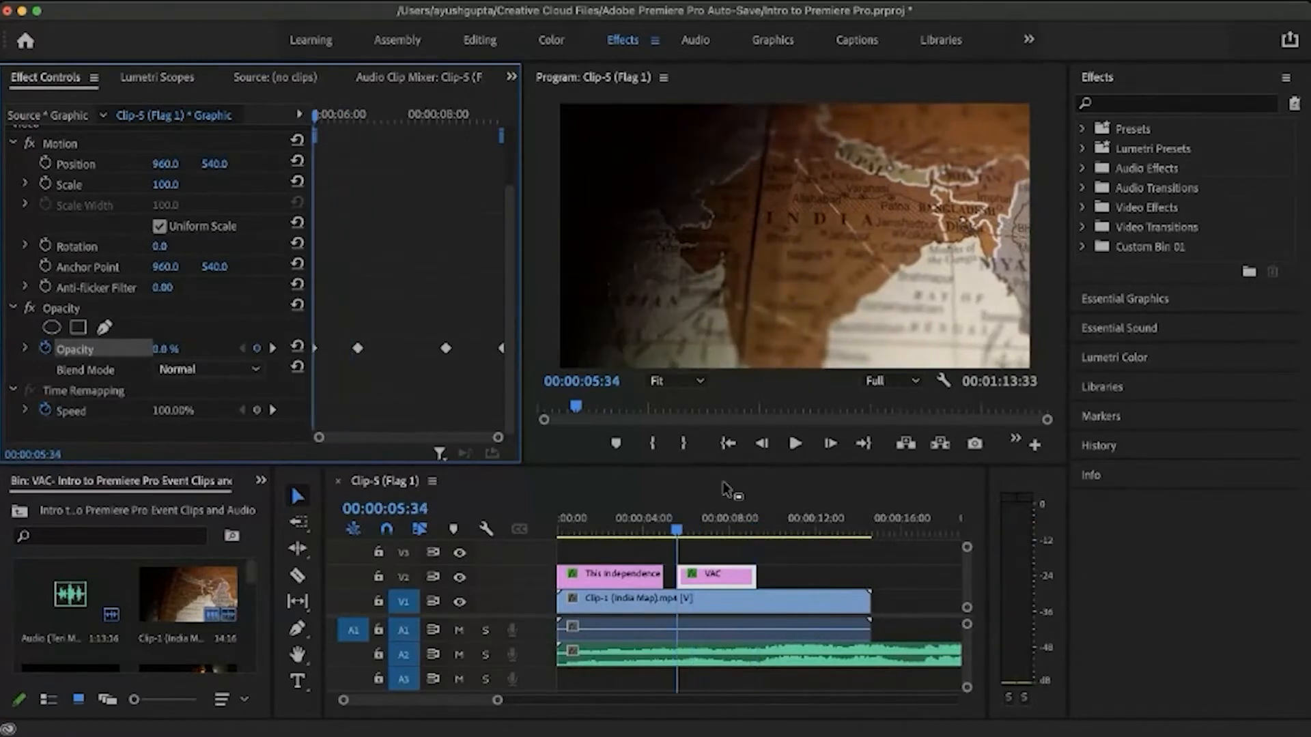
left_click_drag(613, 531, 554, 528)
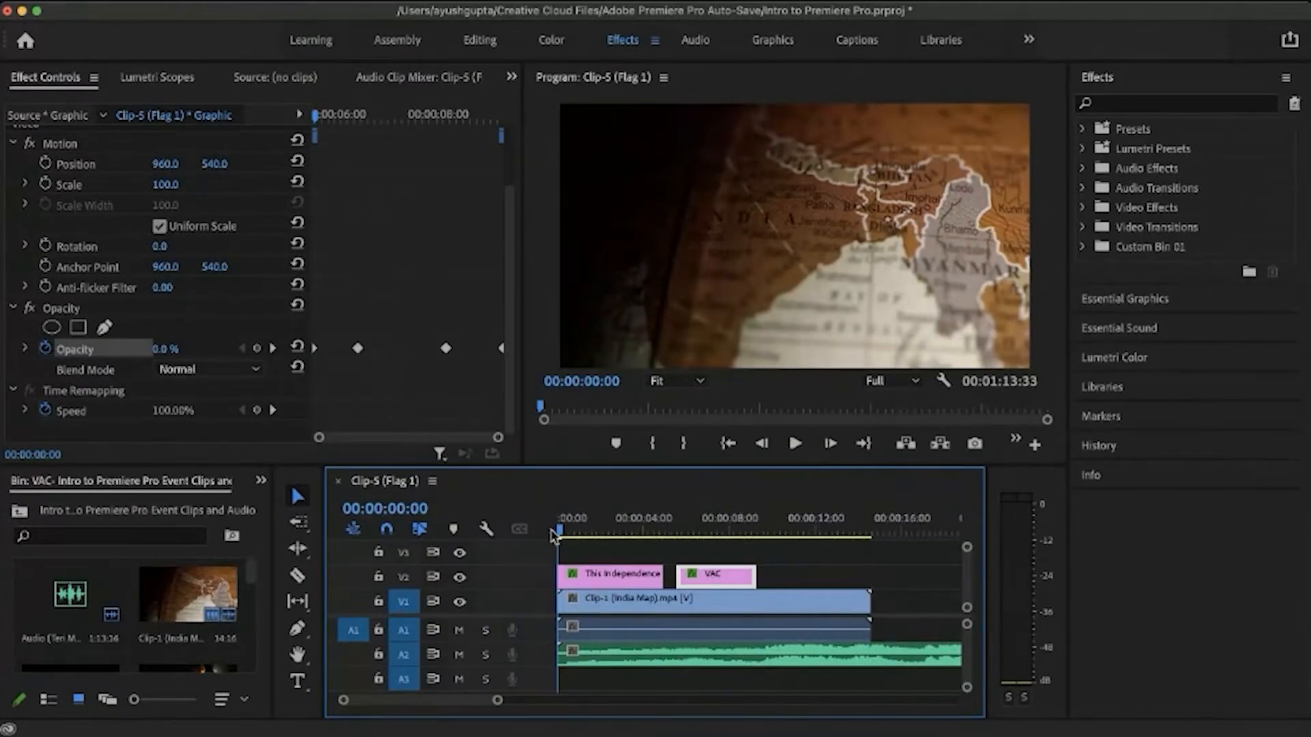
key("space")
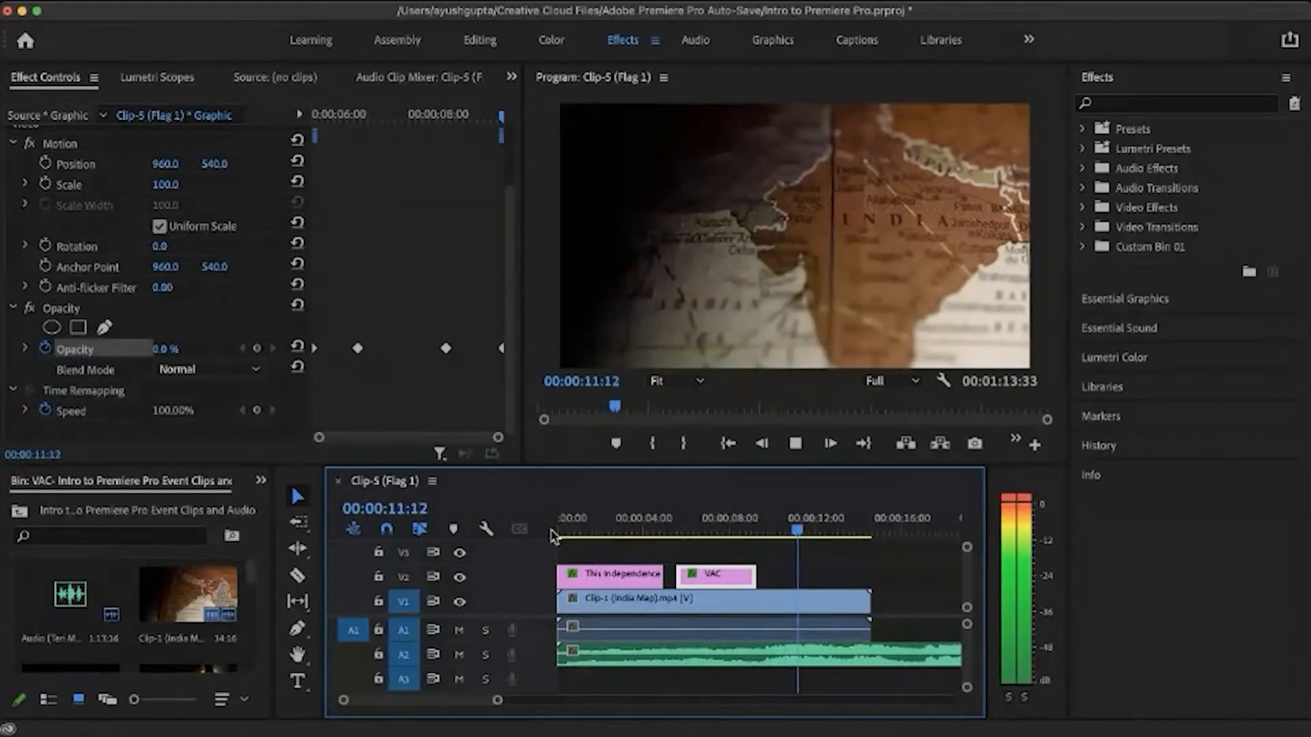
Step: Stop playback, move the playhead to 00:00:09:40 and split the India Map clip on V1 just past the "VAC" graphic's end
key("space")
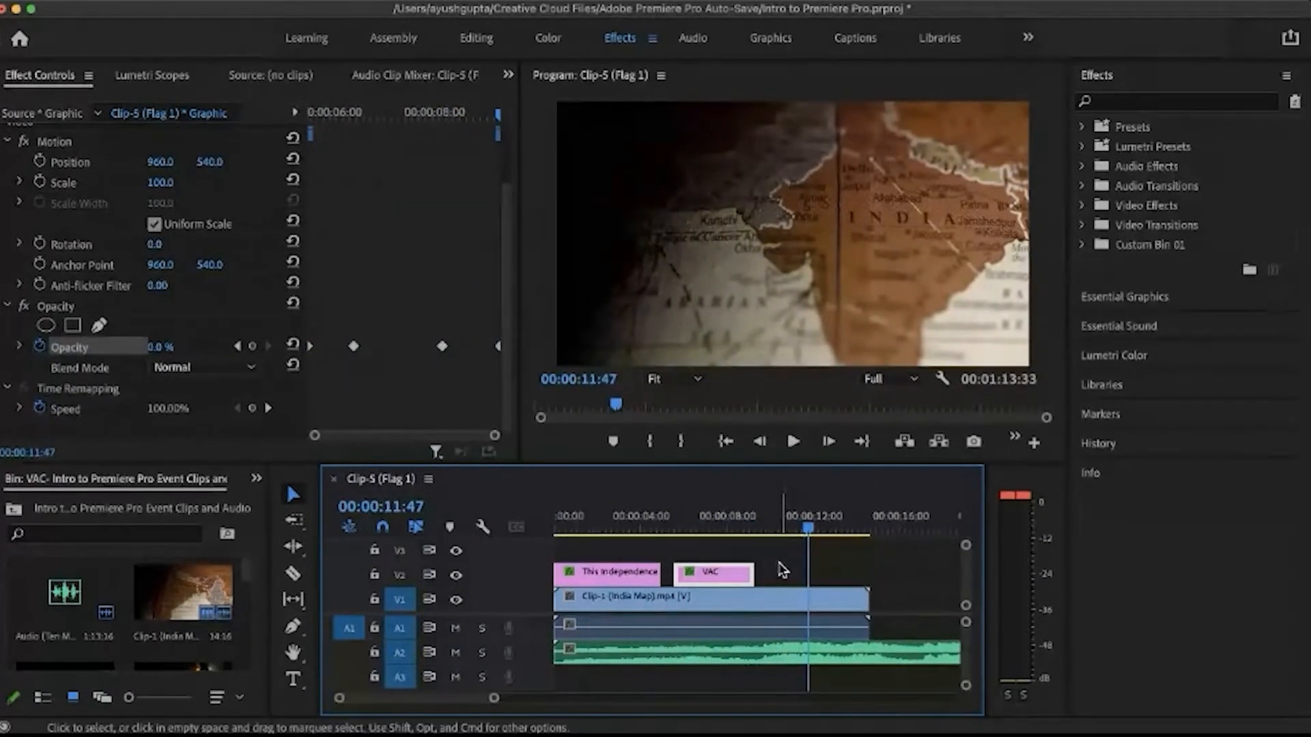
left_click_drag(767, 527, 765, 532)
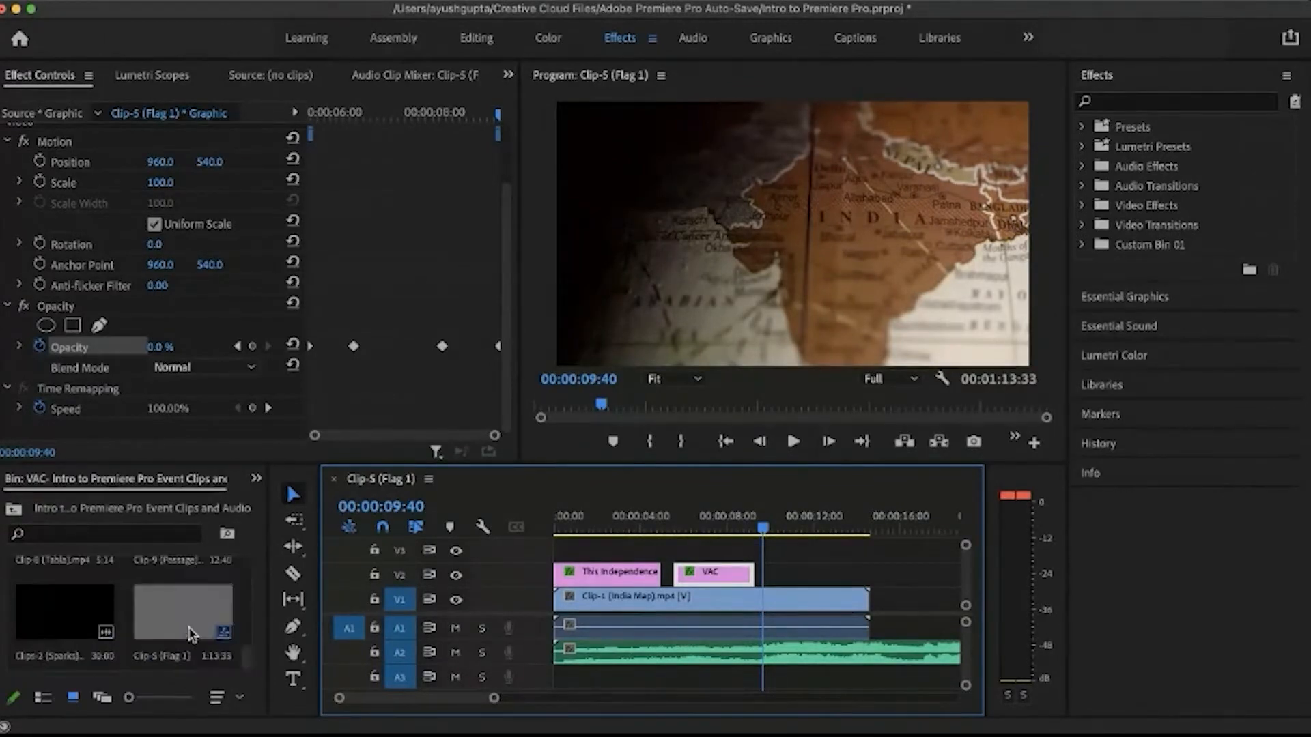
scroll(189, 635, "down", 2)
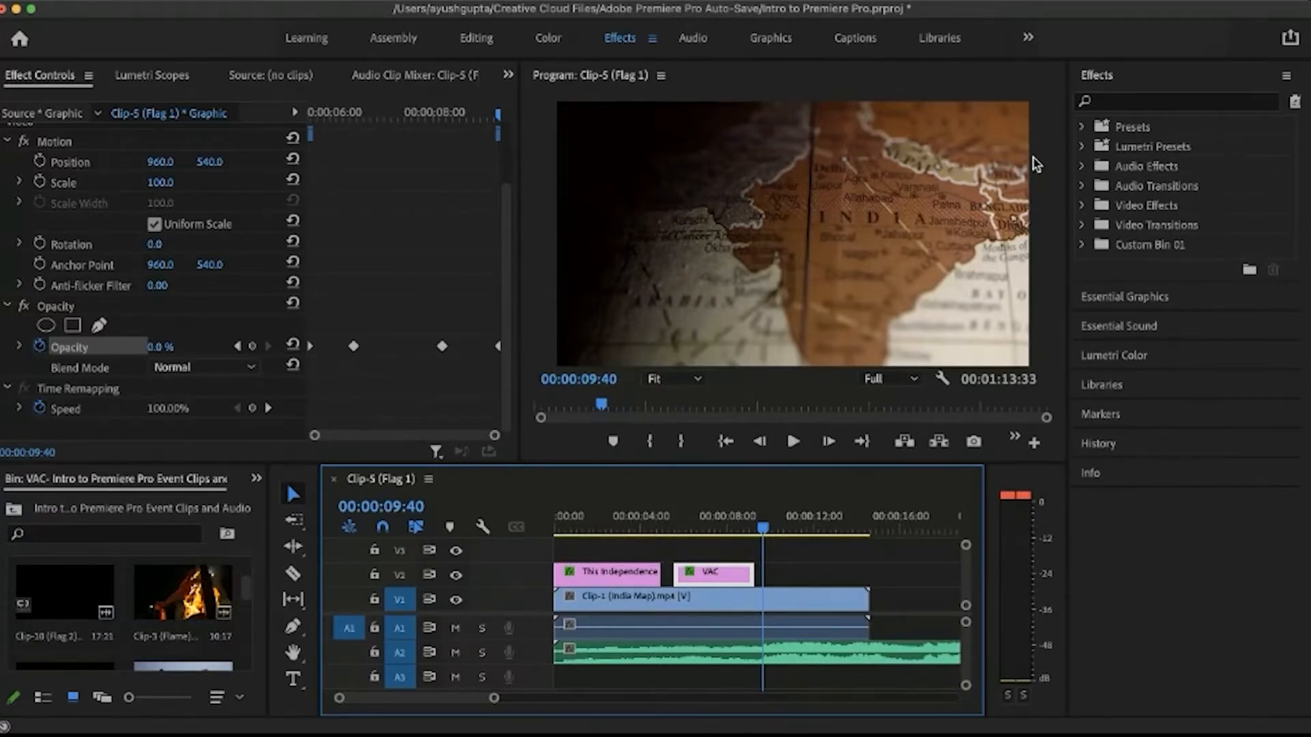
left_click(292, 574)
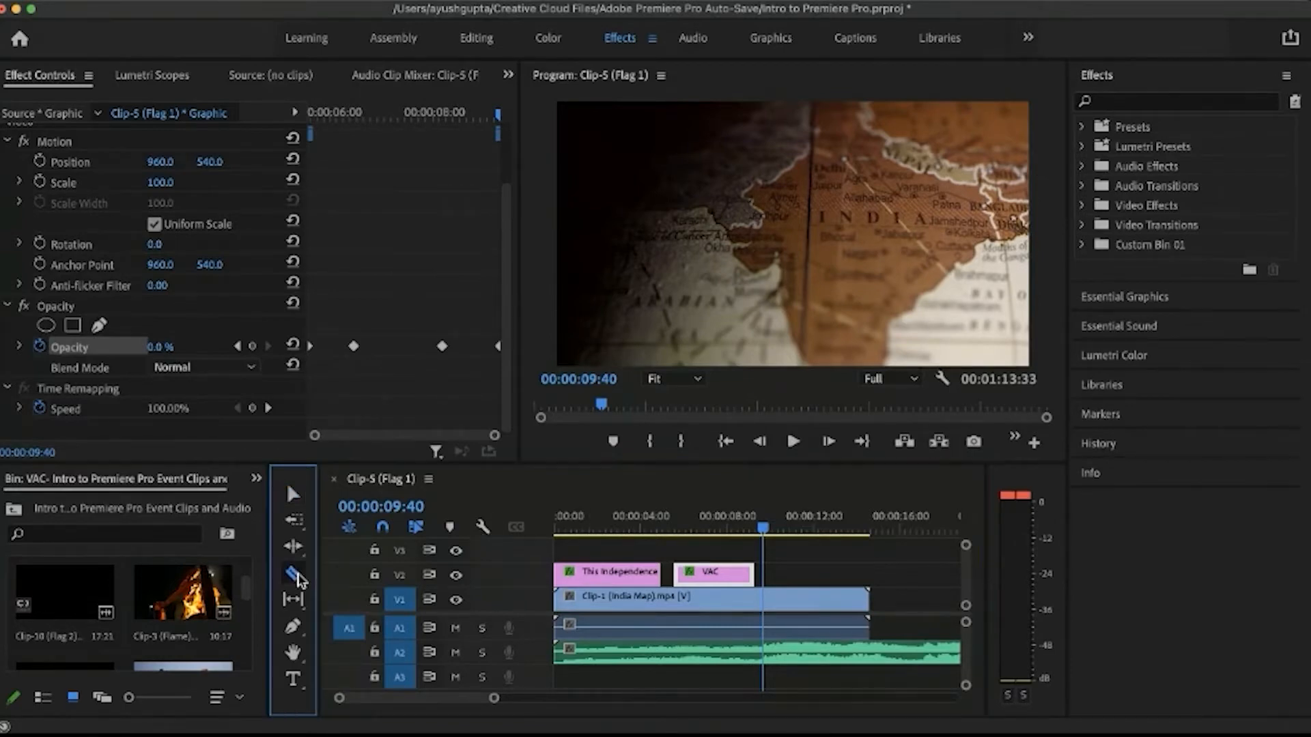
left_click(761, 602)
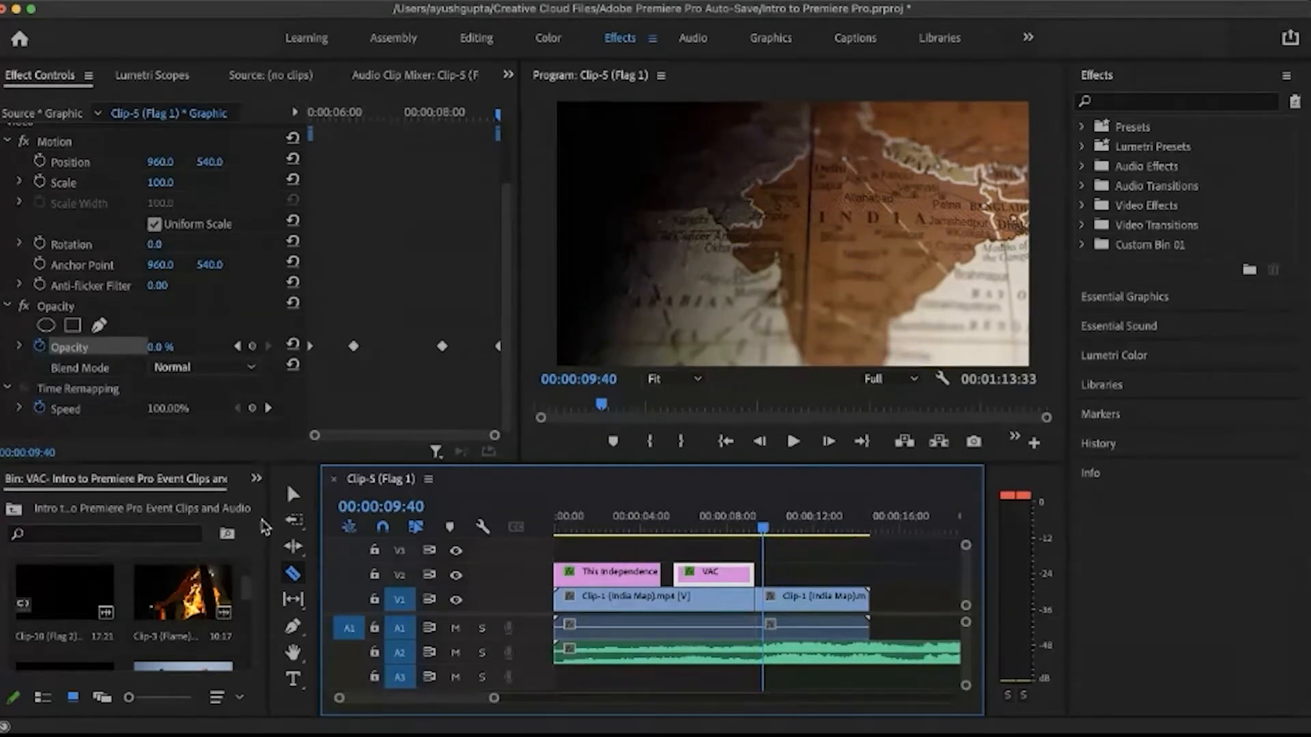
left_click(294, 504)
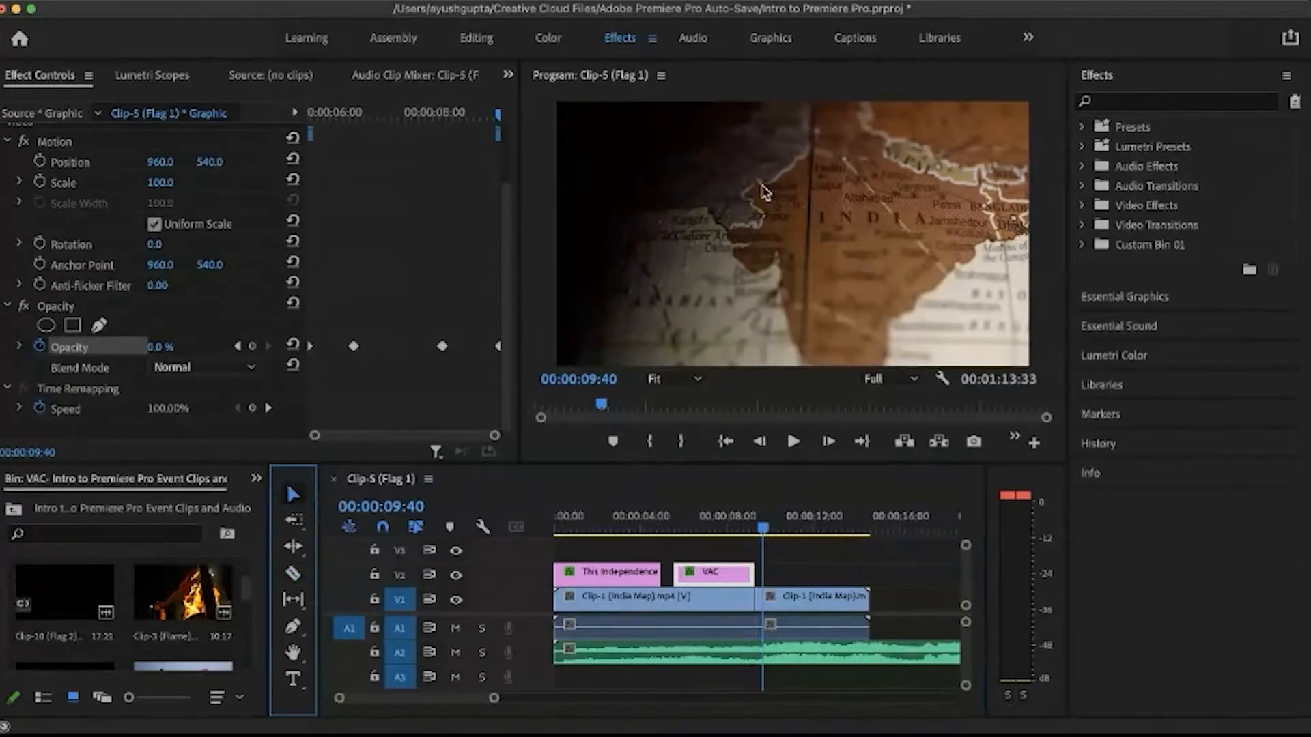
Step: Find the Track Matte Key effect by searching for "matte" and apply it to the second part of the India Map clip
left_click(1112, 104)
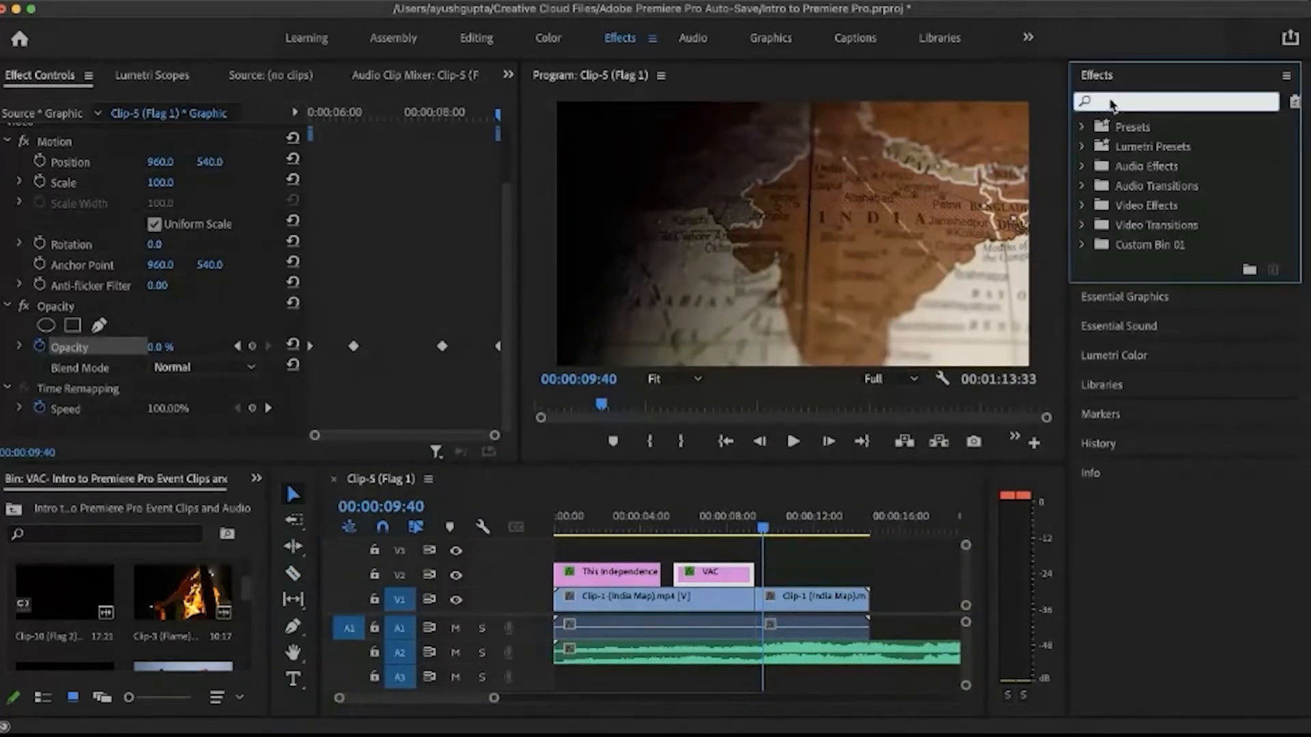
type("matte")
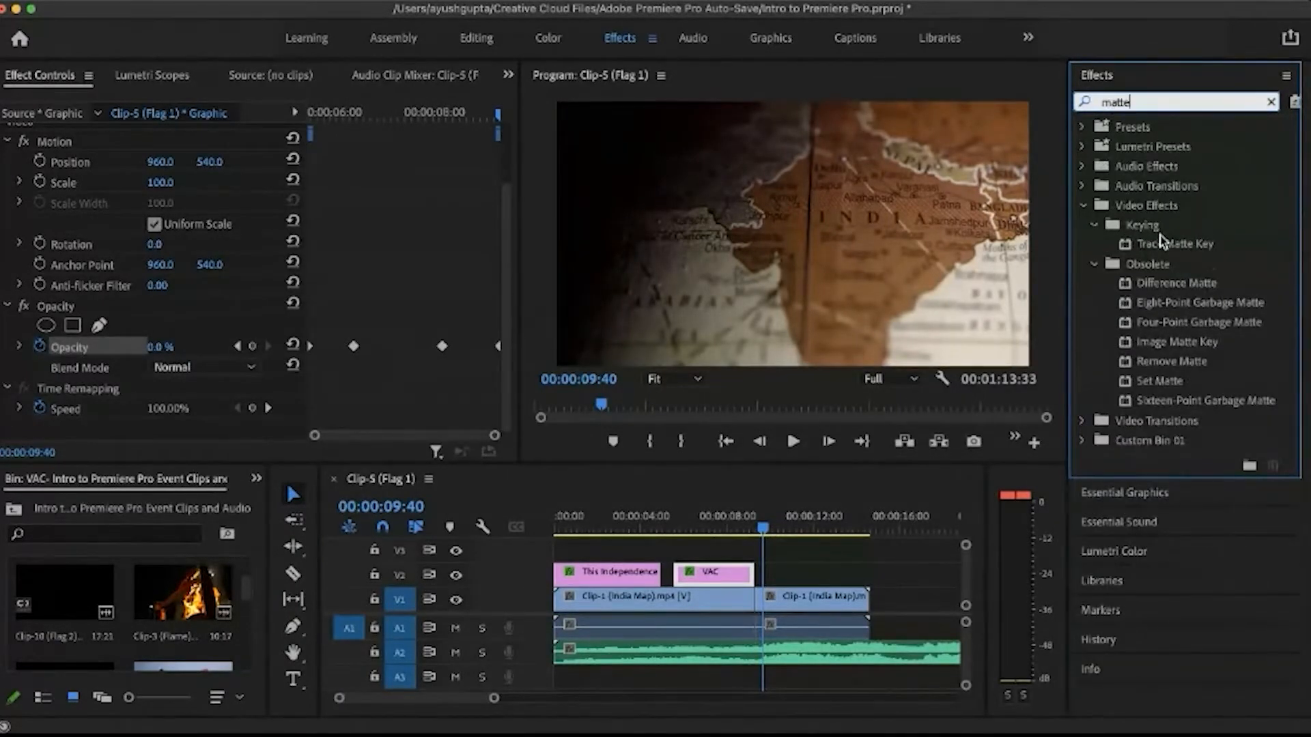
left_click(1162, 247)
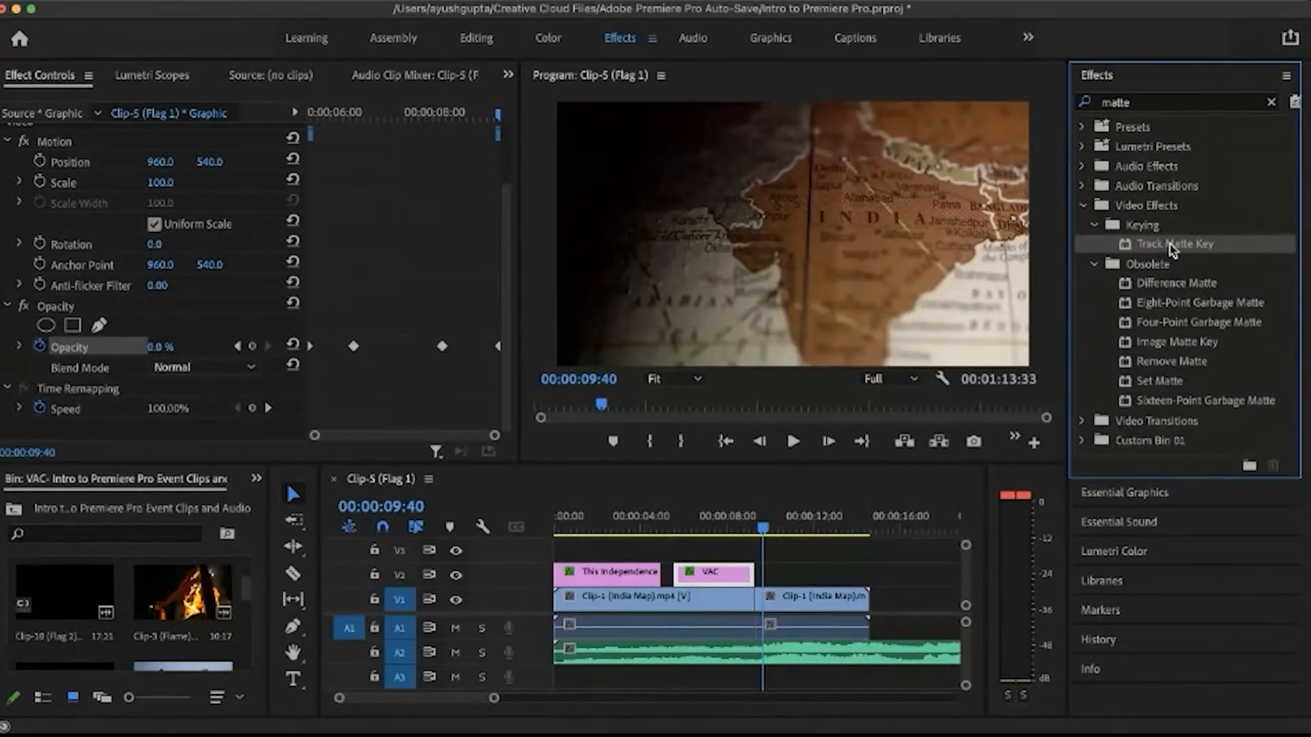
left_click_drag(1128, 254, 803, 598)
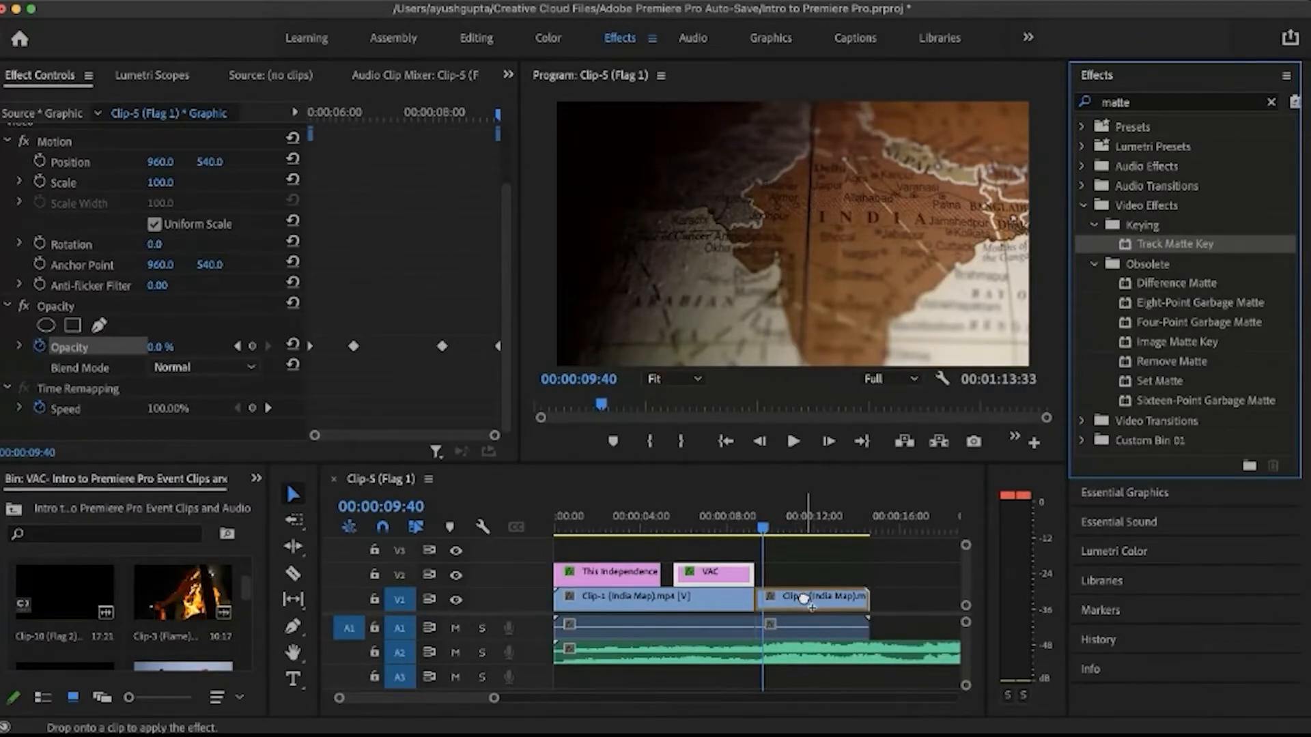
left_click_drag(804, 598, 806, 601)
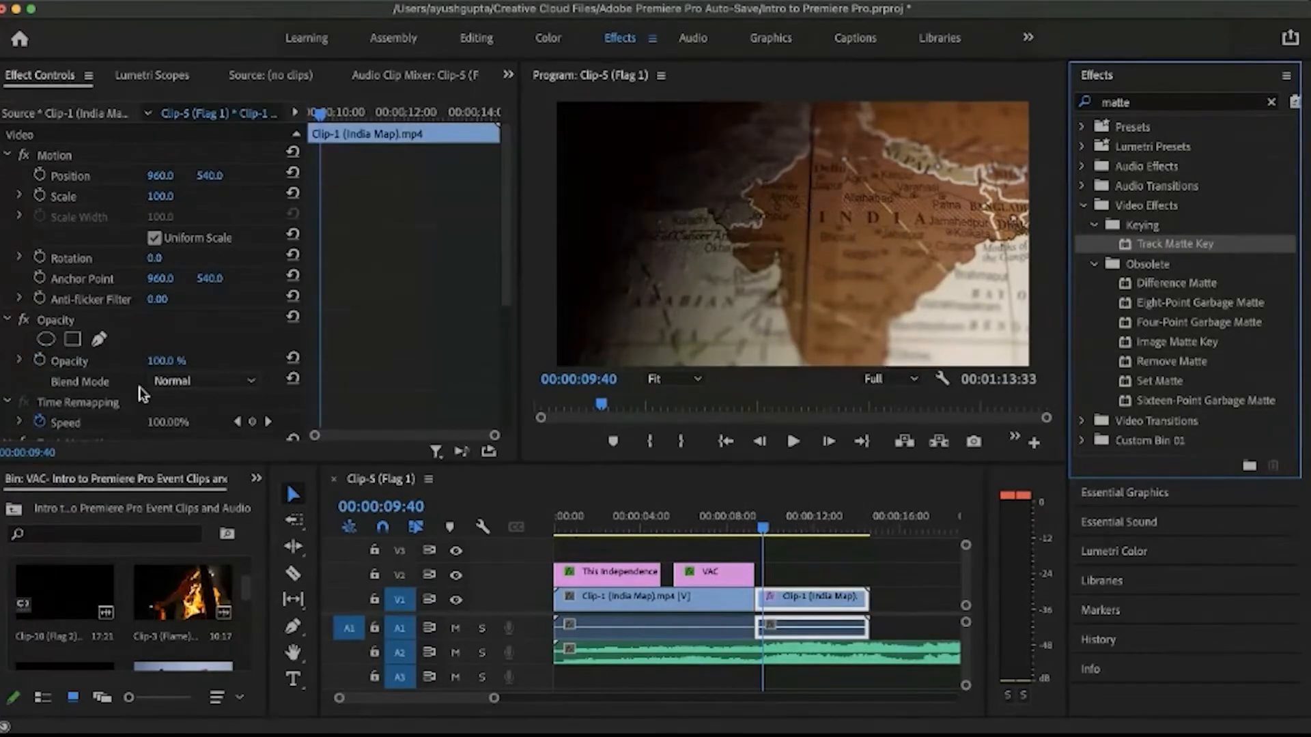
scroll(117, 394, "down", 2)
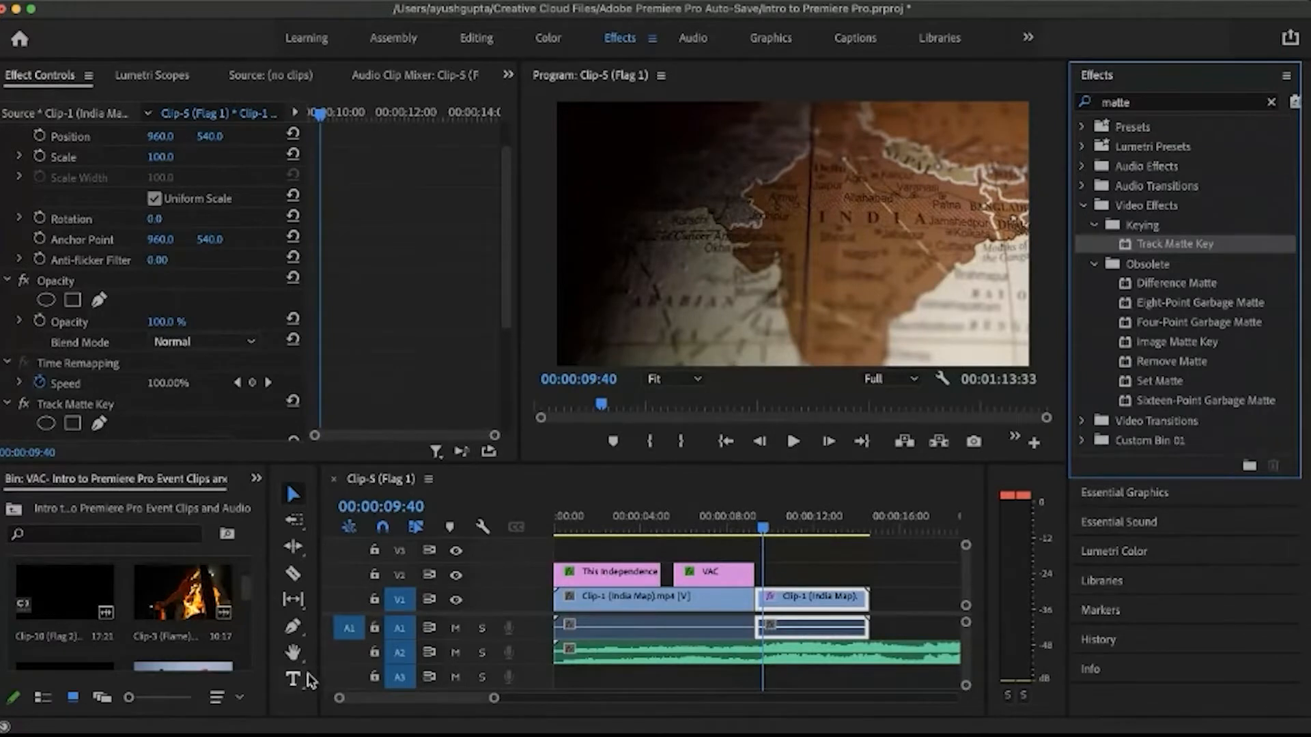
Step: Add a three-line text graphic reading "INTRO", "to PREMIERE" and "PRO" over the India Map video at 00:00:09:40
left_click(292, 682)
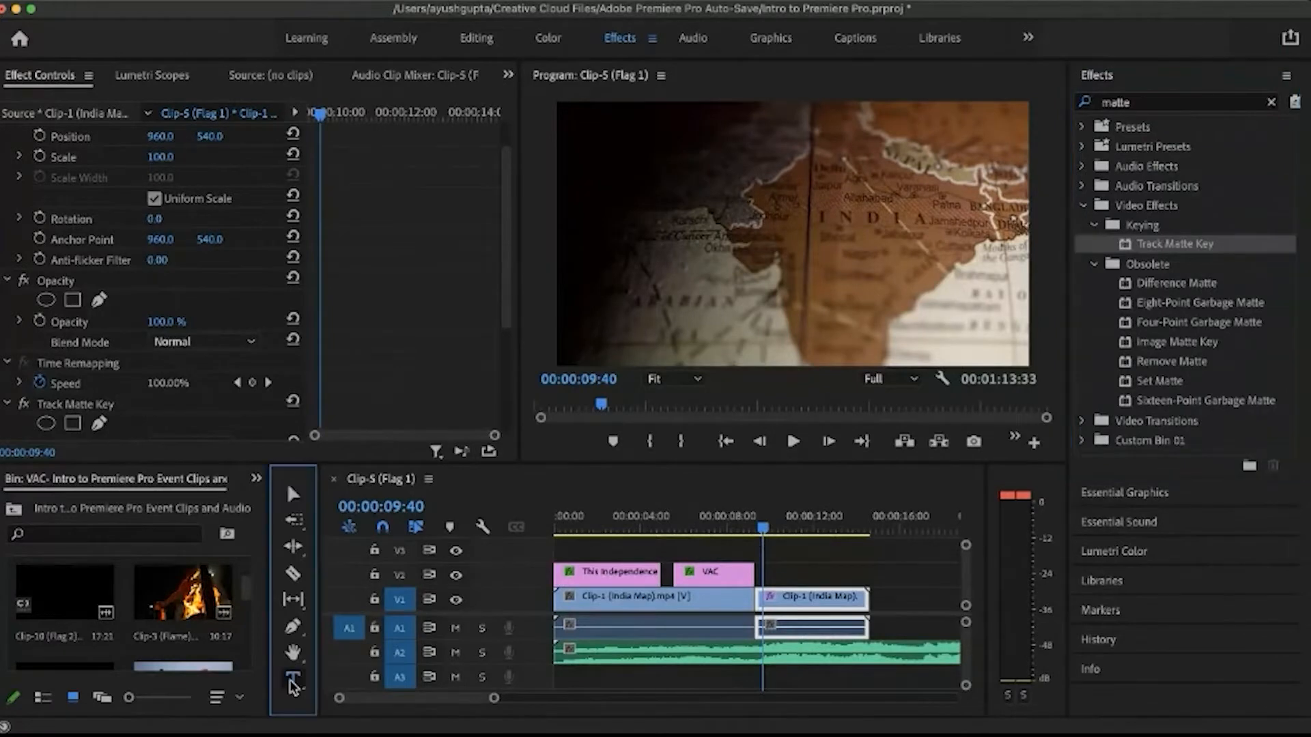
left_click(807, 203)
type("INTRODU")
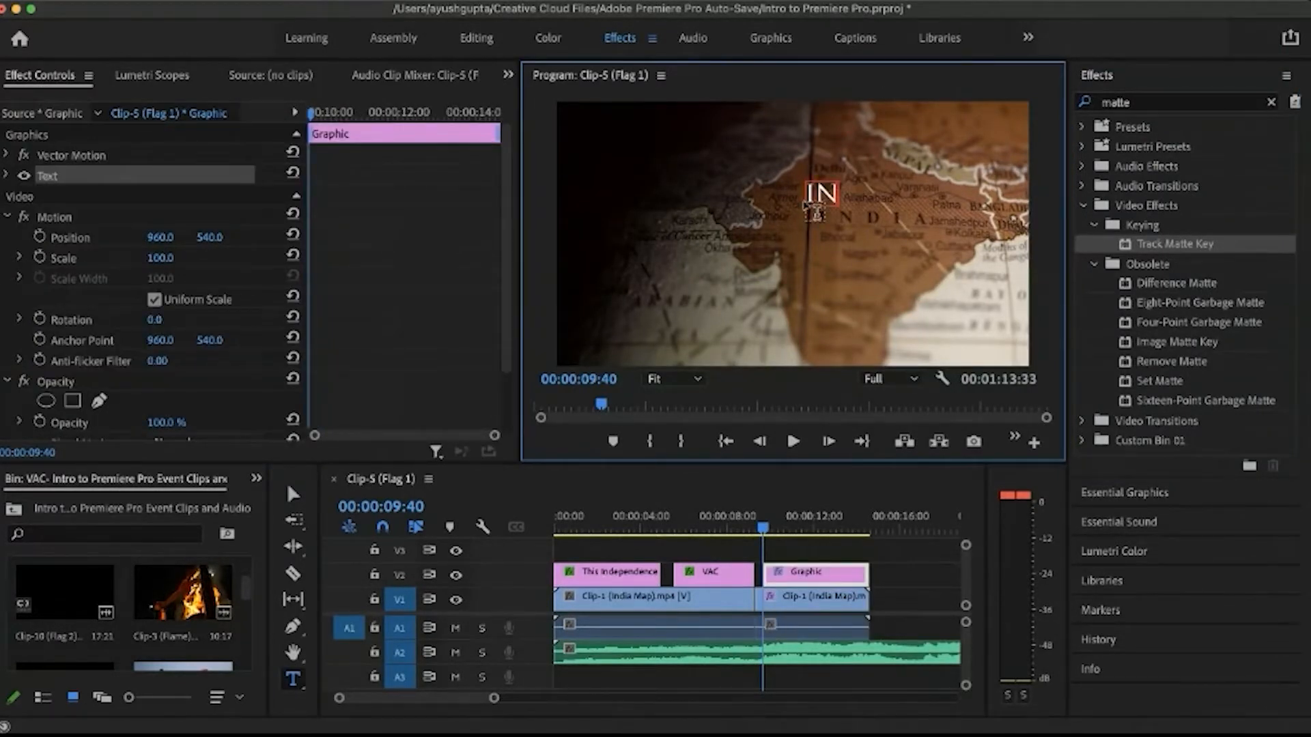
key("BackSpace")
key("BackSpace")
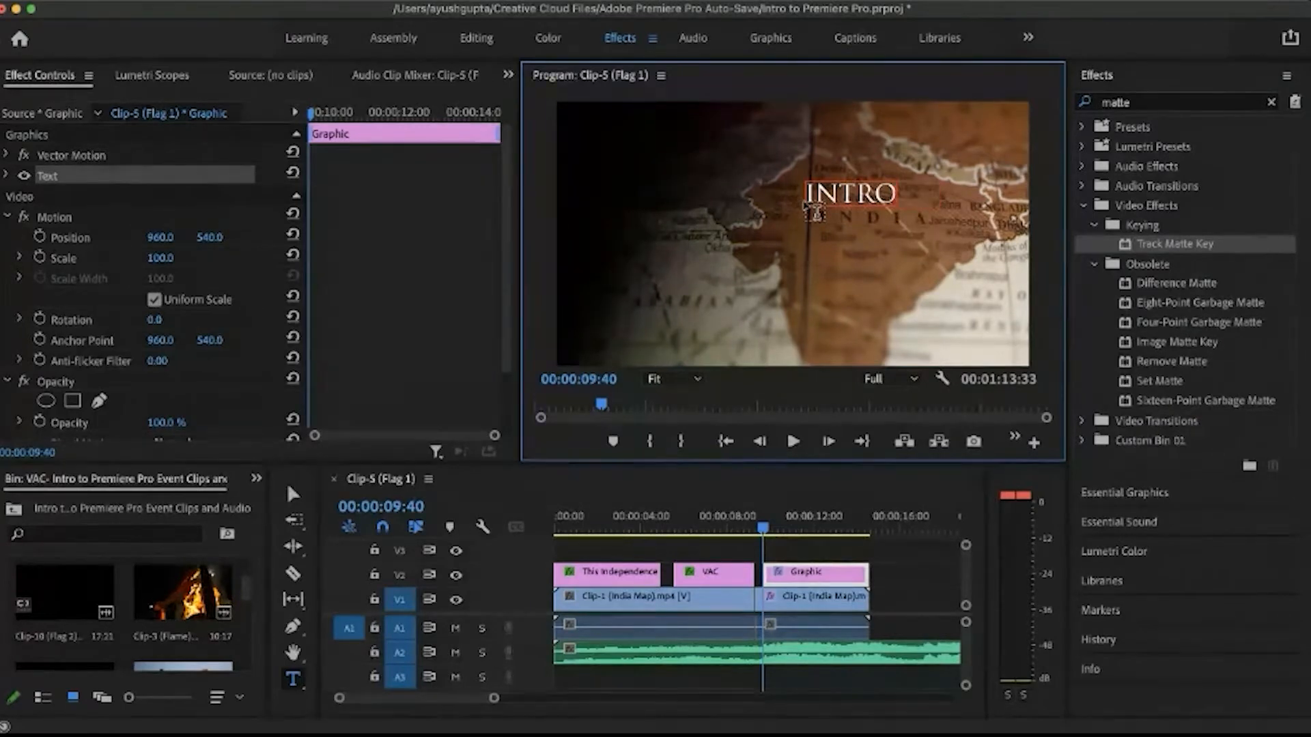
type("TO")
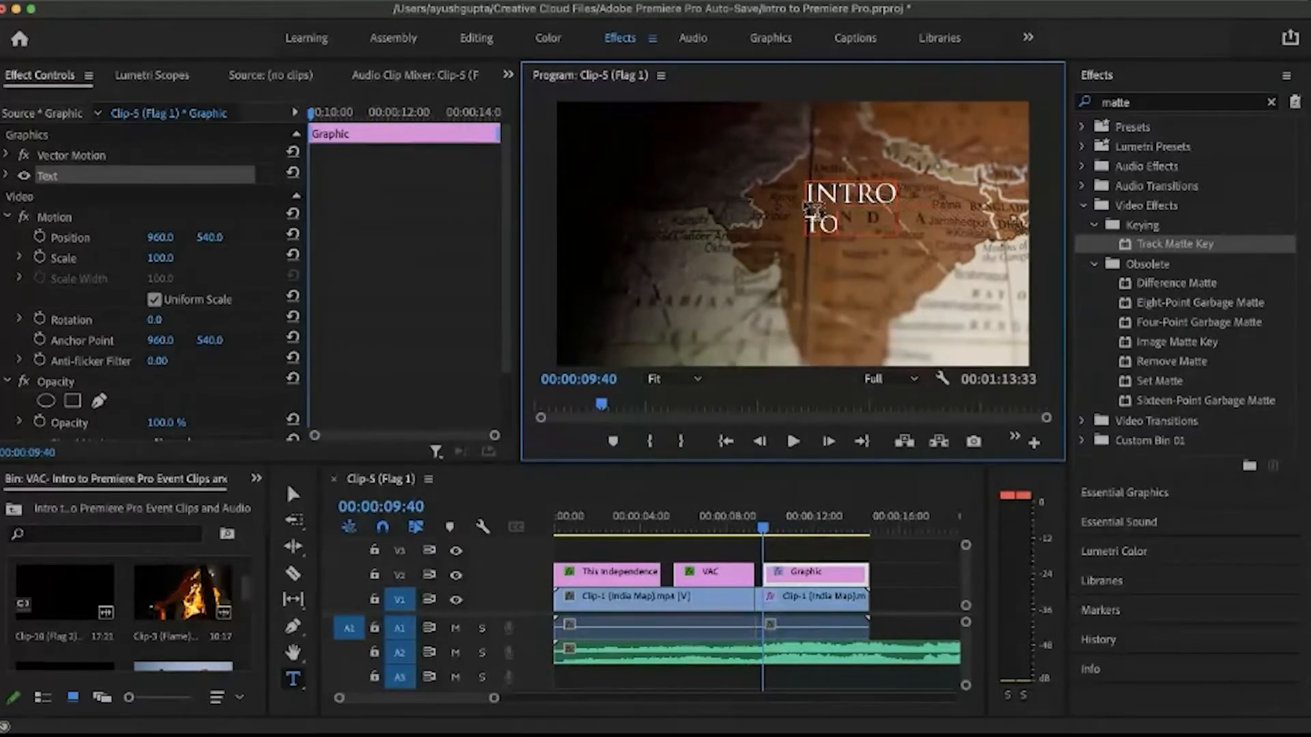
type(" PREMI")
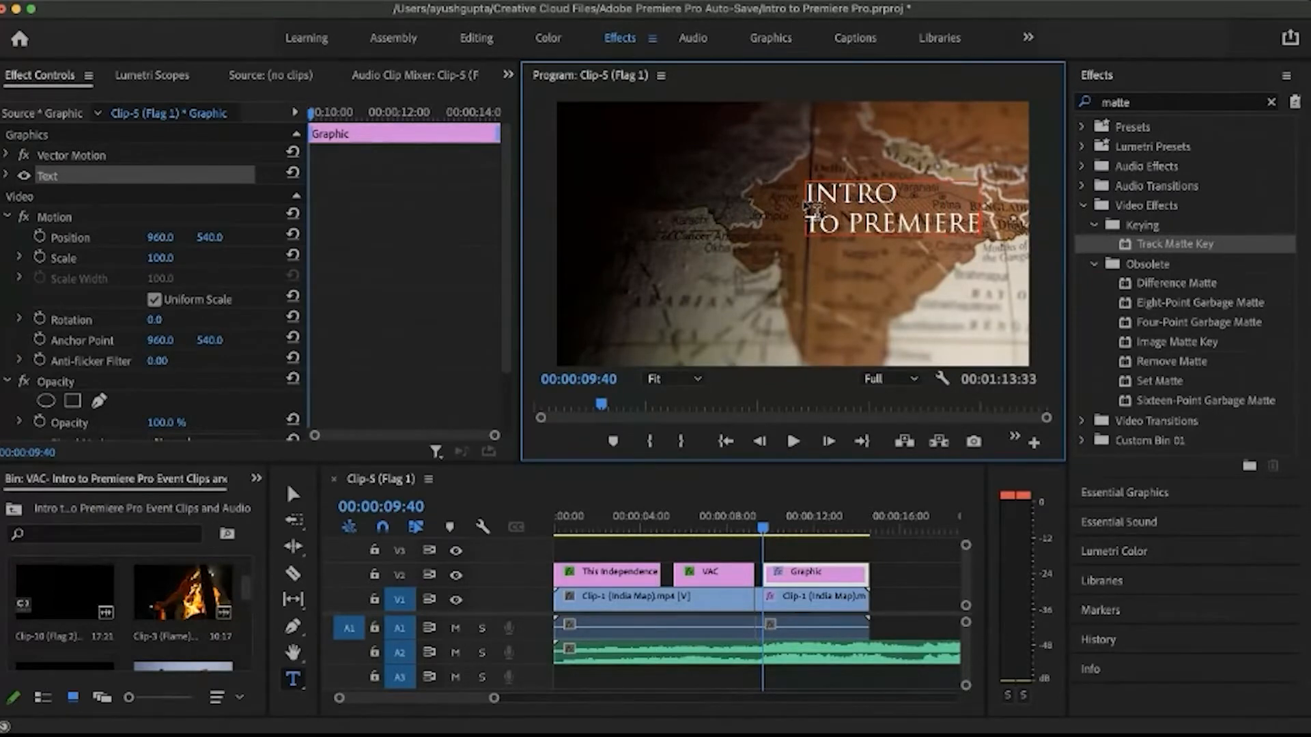
type("ERE")
key("Return")
type("PRO")
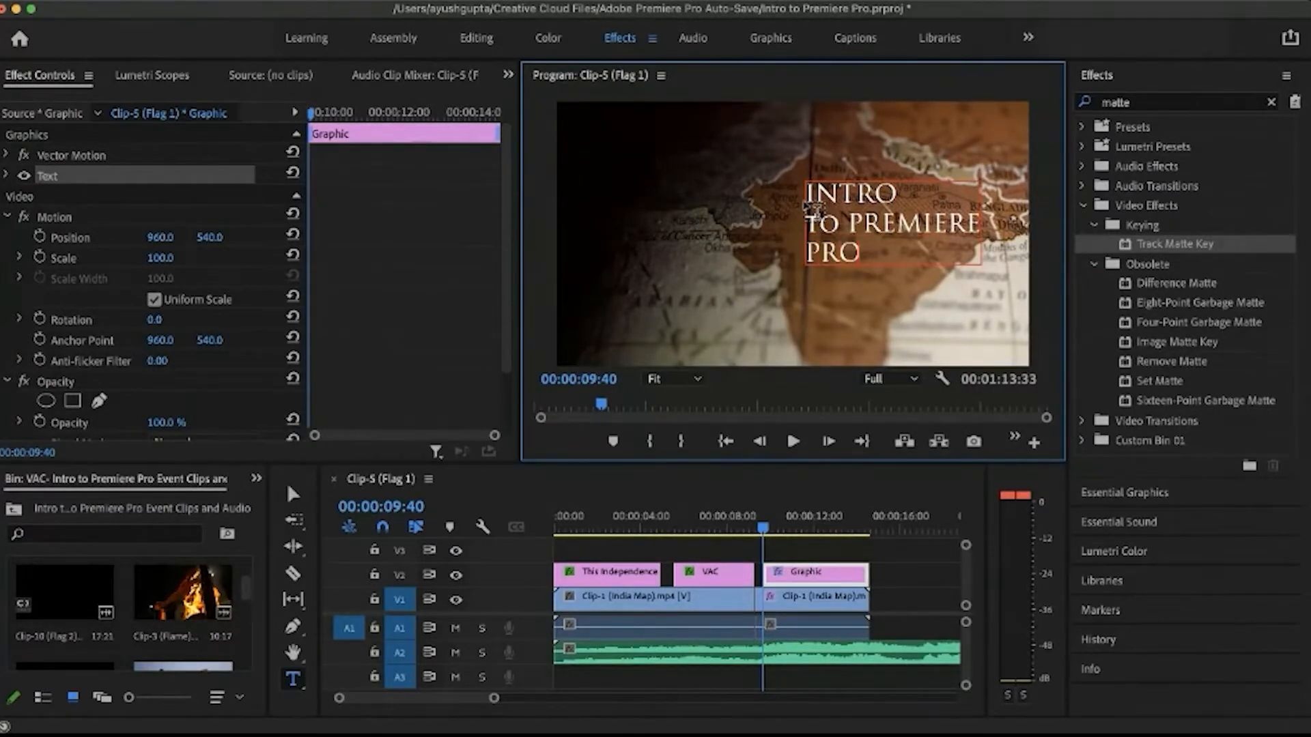
key("Escape")
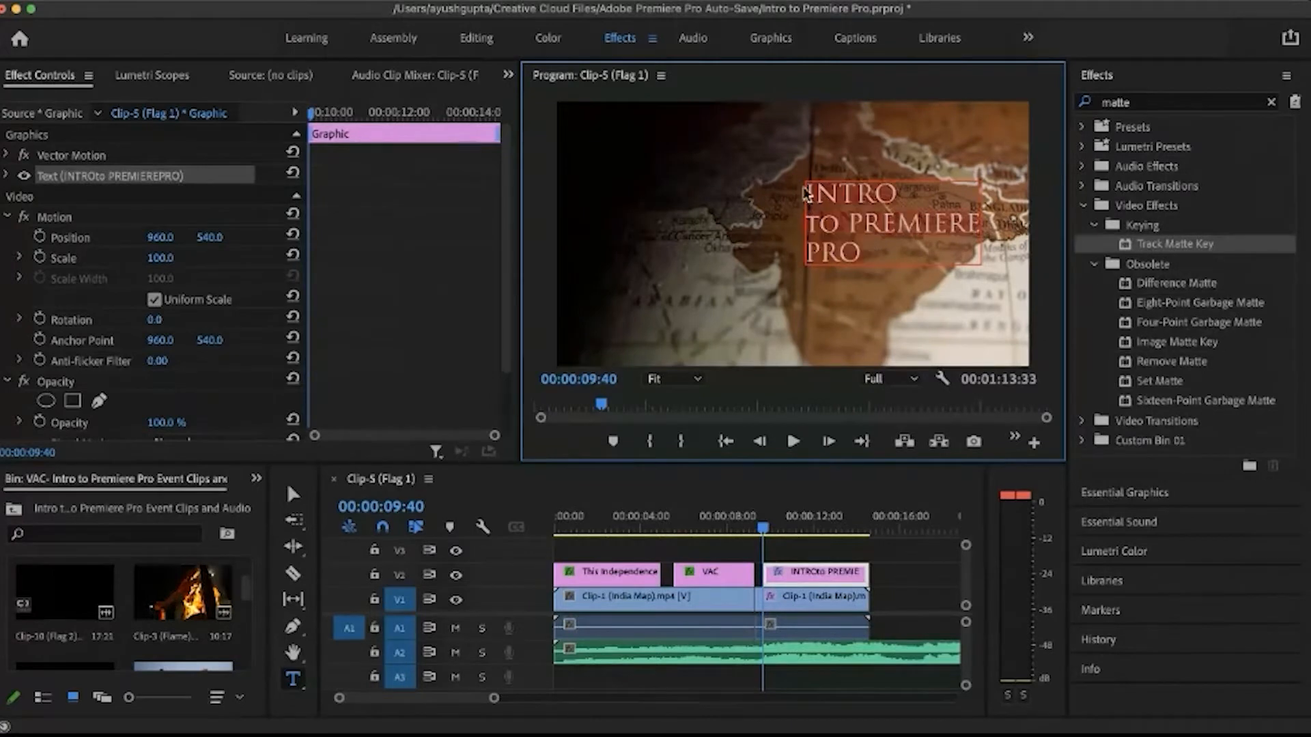
Step: Change the font of the "INTRO to PREMIERE PRO" text to League Gothic
left_click(7, 175)
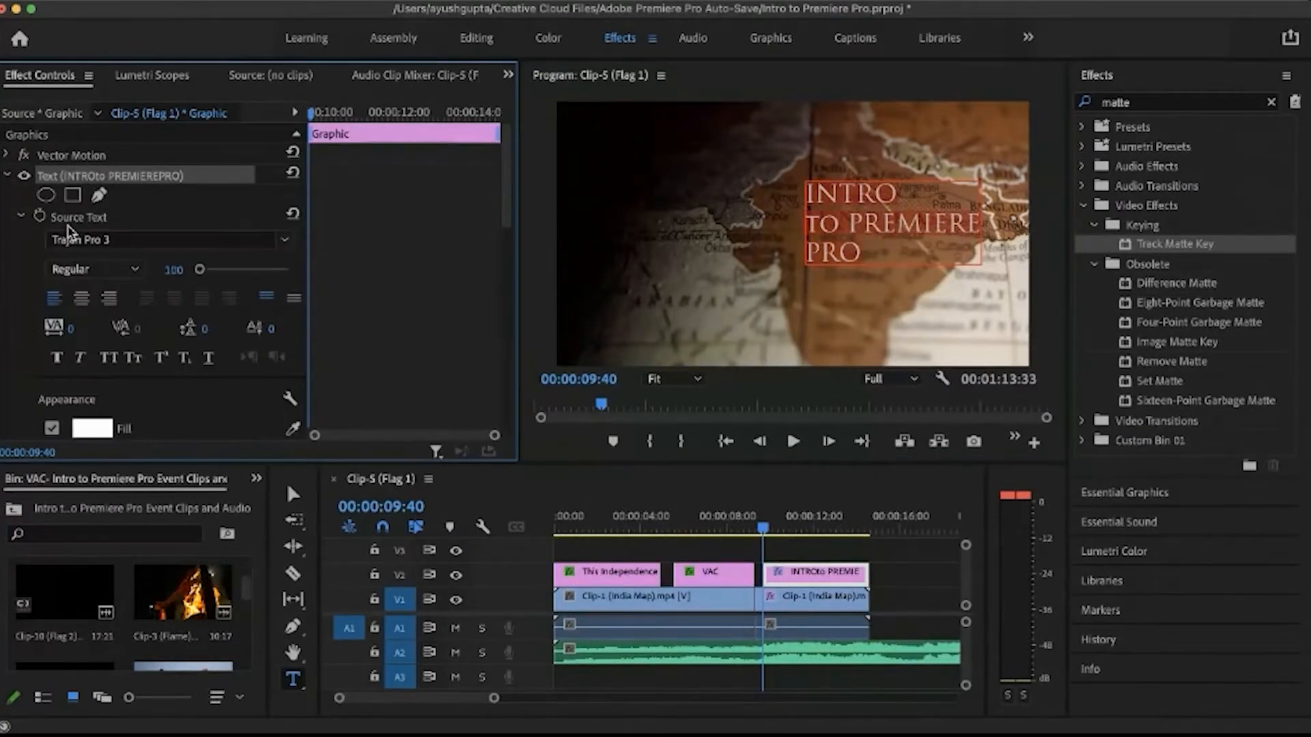
left_click(285, 242)
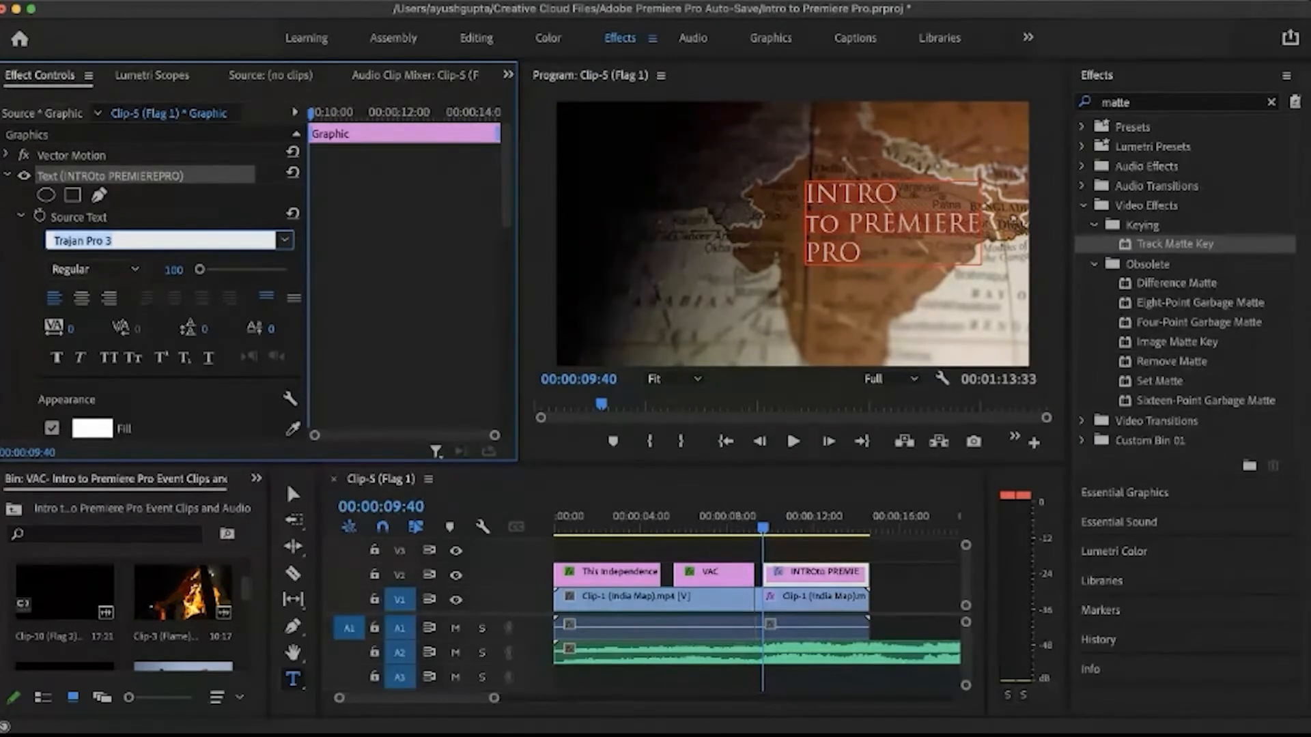
left_click(316, 473)
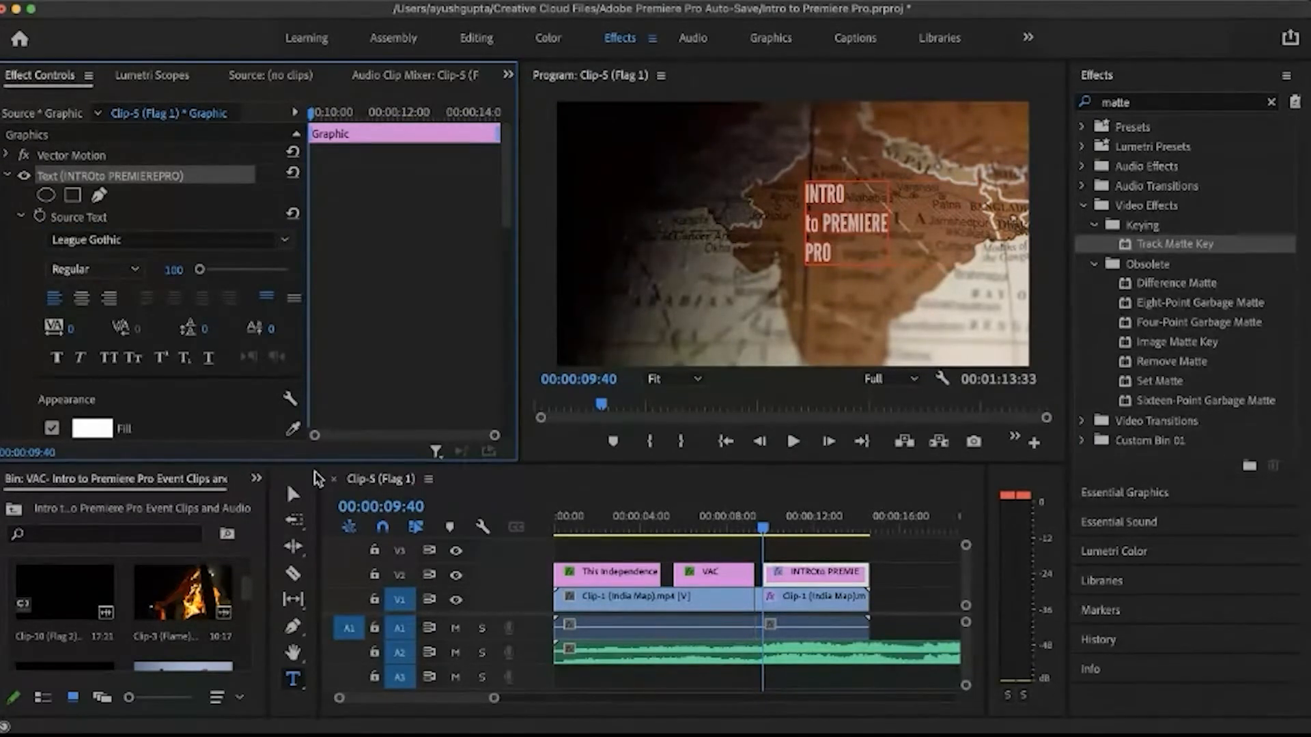
Step: Enlarge the "INTRO to PREMIERE PRO" text to nearly the frame's height and position it in the right half of the picture
left_click(293, 493)
left_click(887, 262)
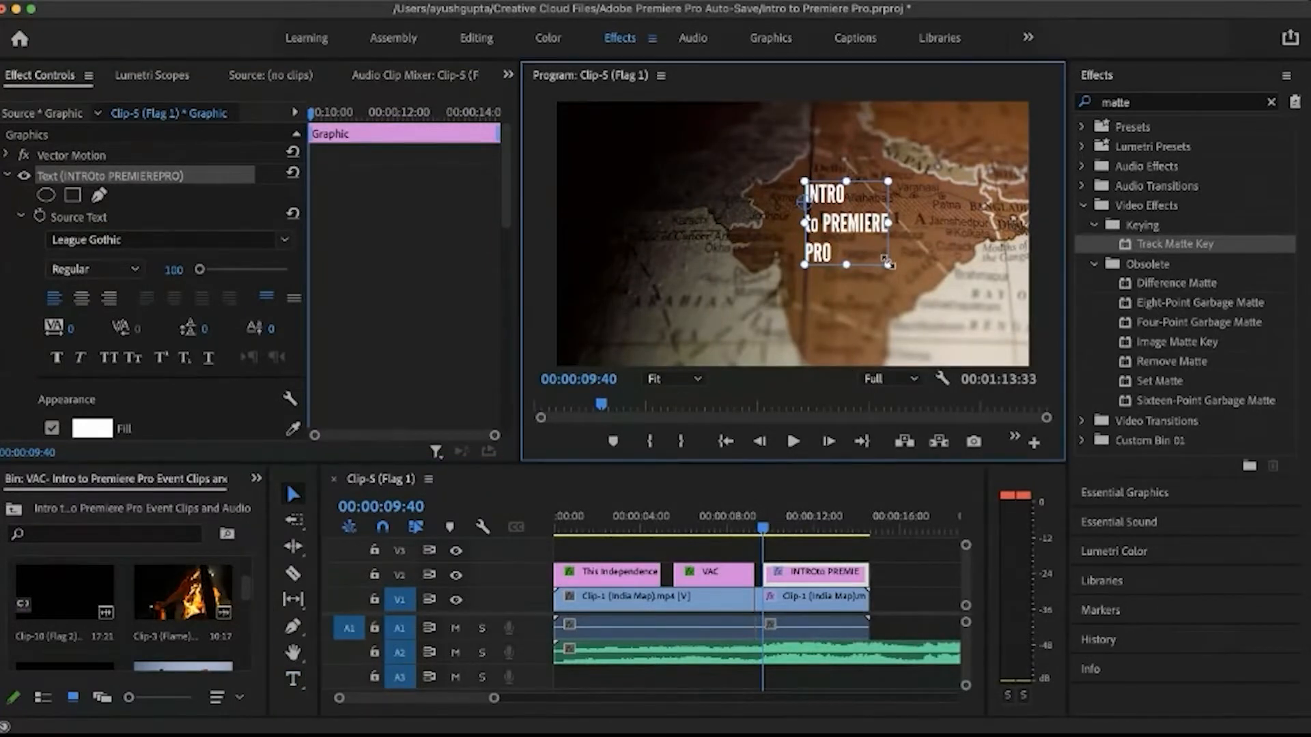
left_click_drag(887, 263, 987, 336)
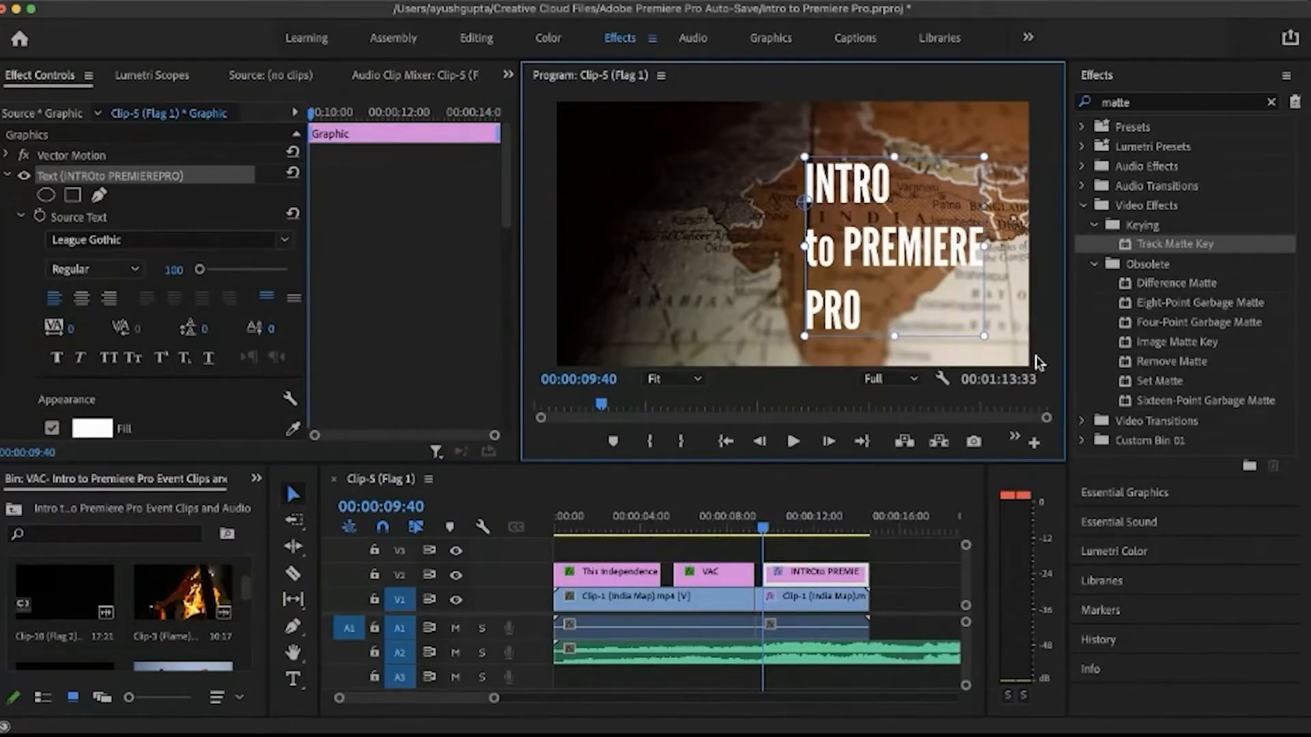
left_click_drag(906, 250, 866, 210)
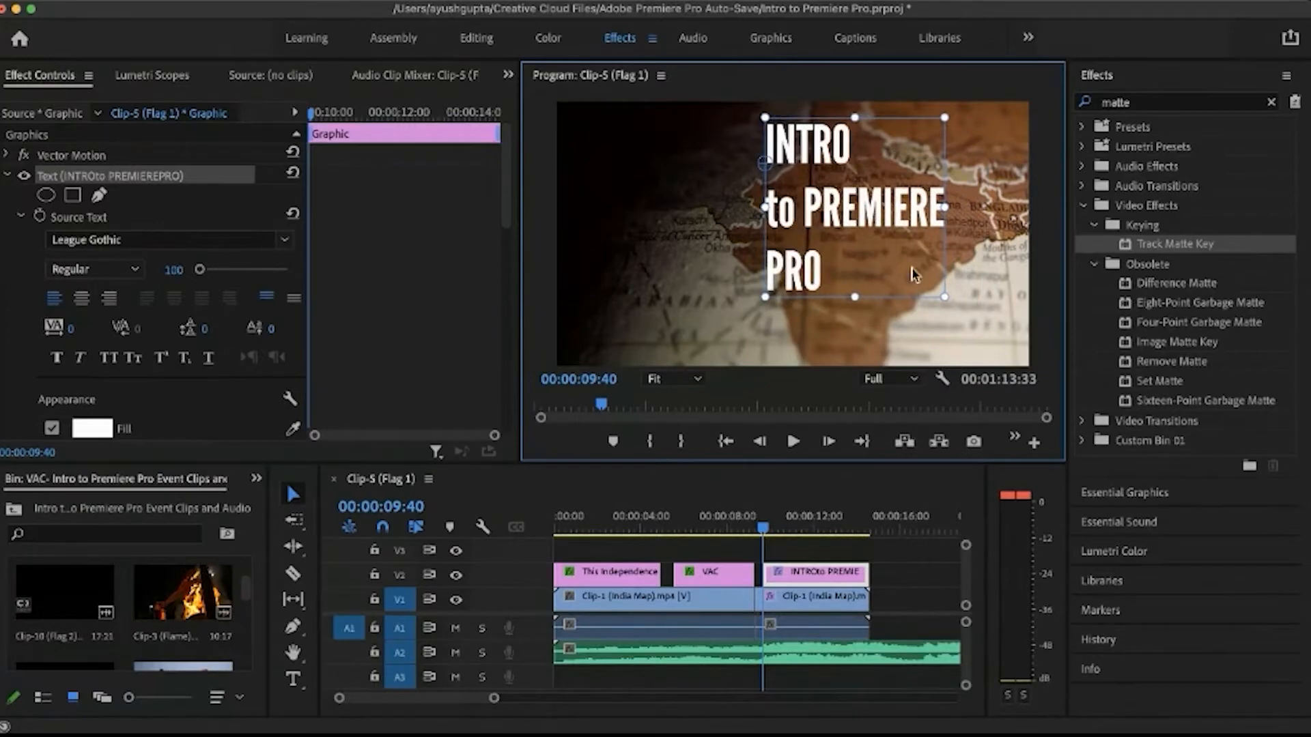
left_click_drag(944, 293, 992, 334)
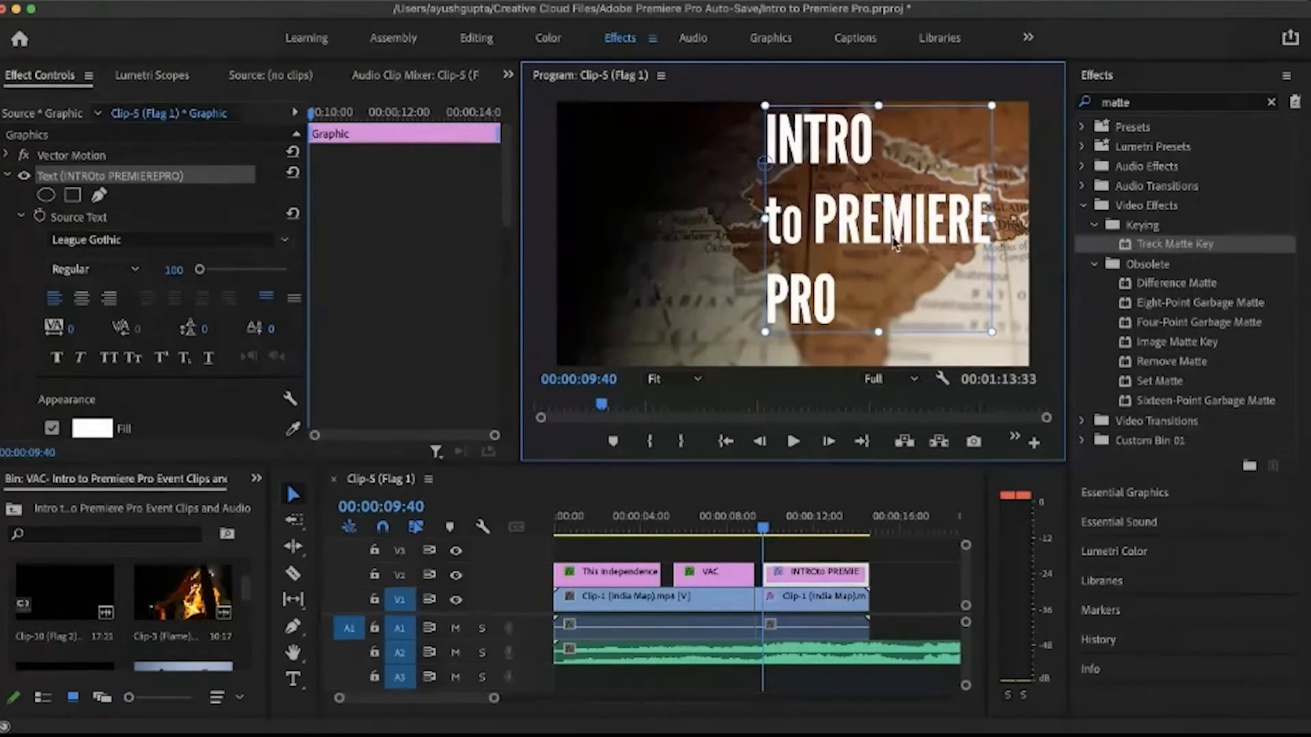
left_click_drag(895, 241, 913, 253)
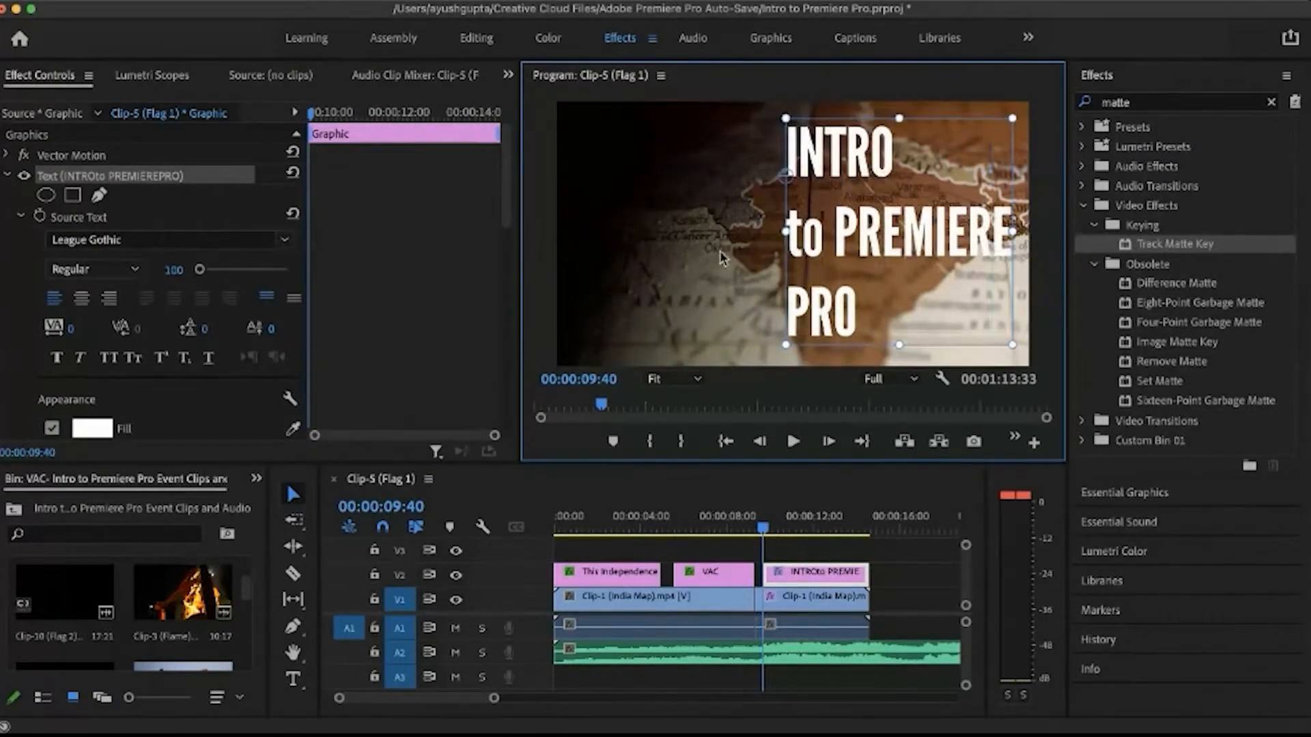
Step: Extend the start of the "INTRO" graphic back to the cut and set the second India Map clip's Track Matte Key matte to Video 2
left_click(815, 596)
left_click_drag(769, 578, 755, 577)
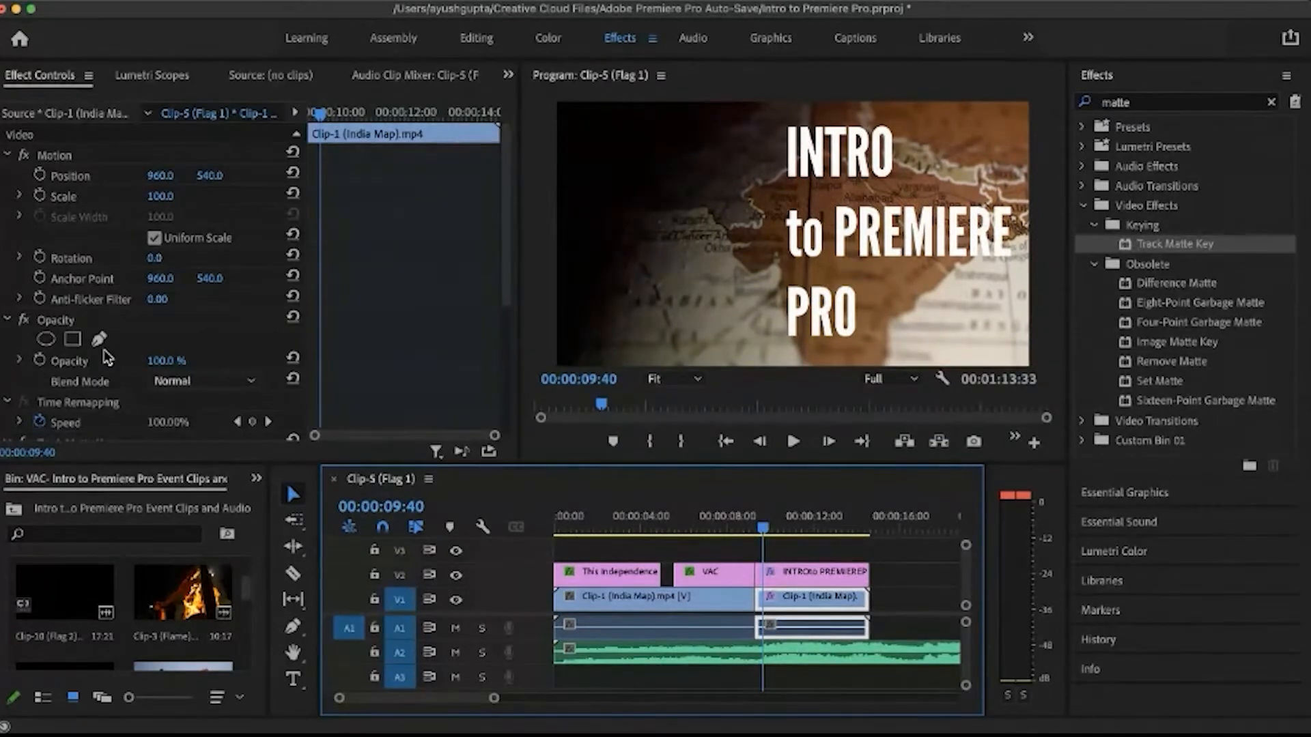
scroll(107, 356, "down", 6)
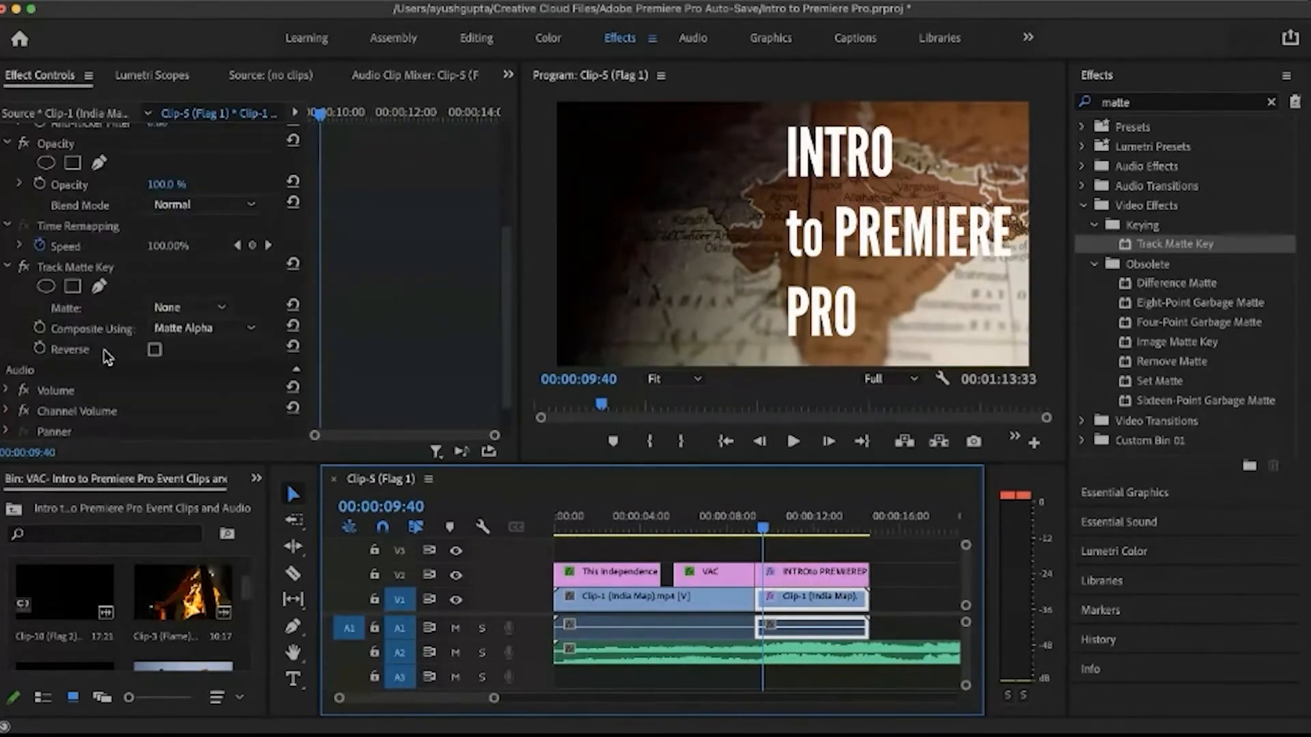
scroll(21, 297, "down", 1)
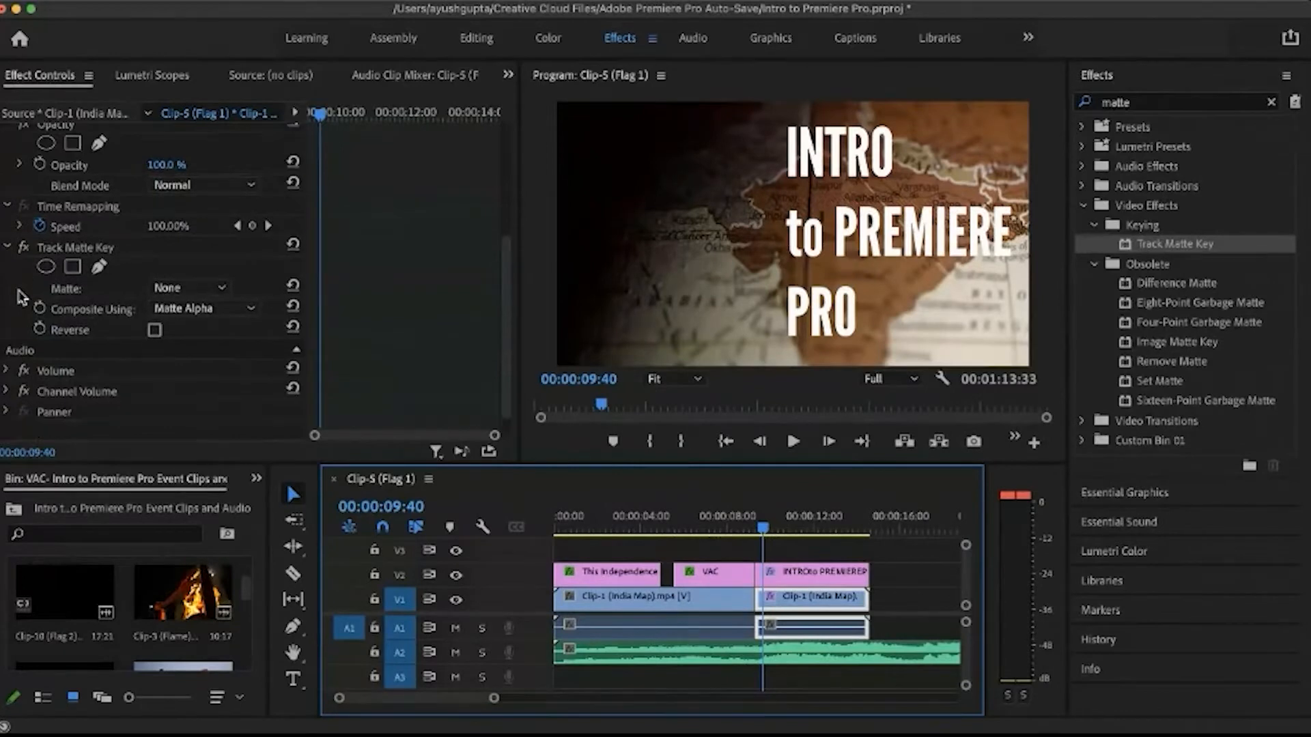
scroll(20, 297, "down", 1)
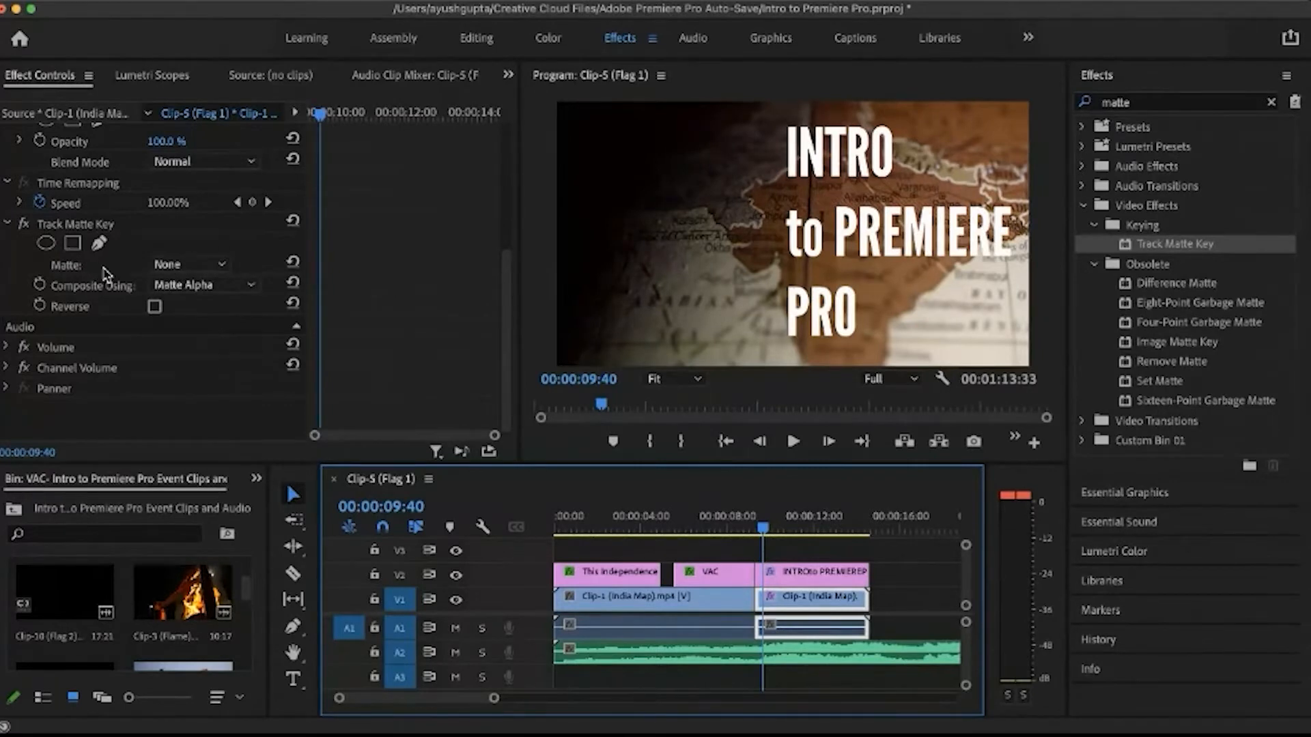
left_click(220, 267)
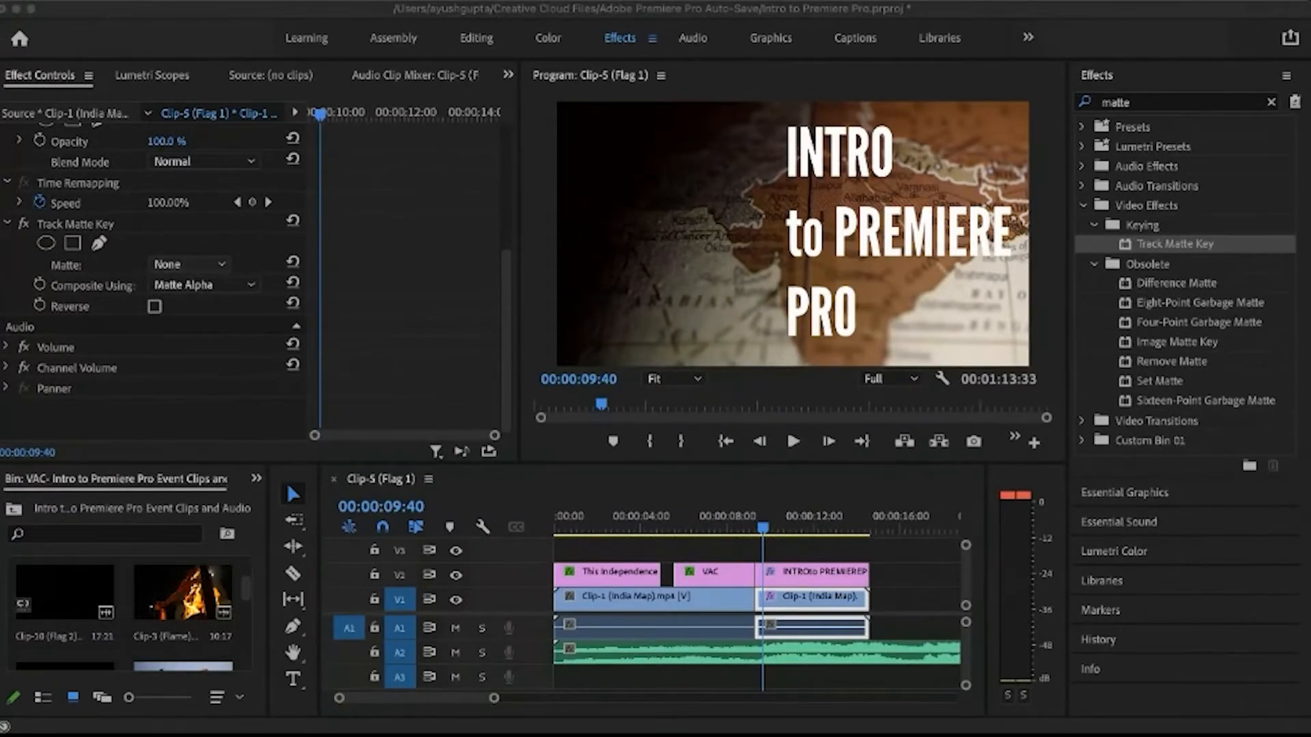
left_click(212, 337)
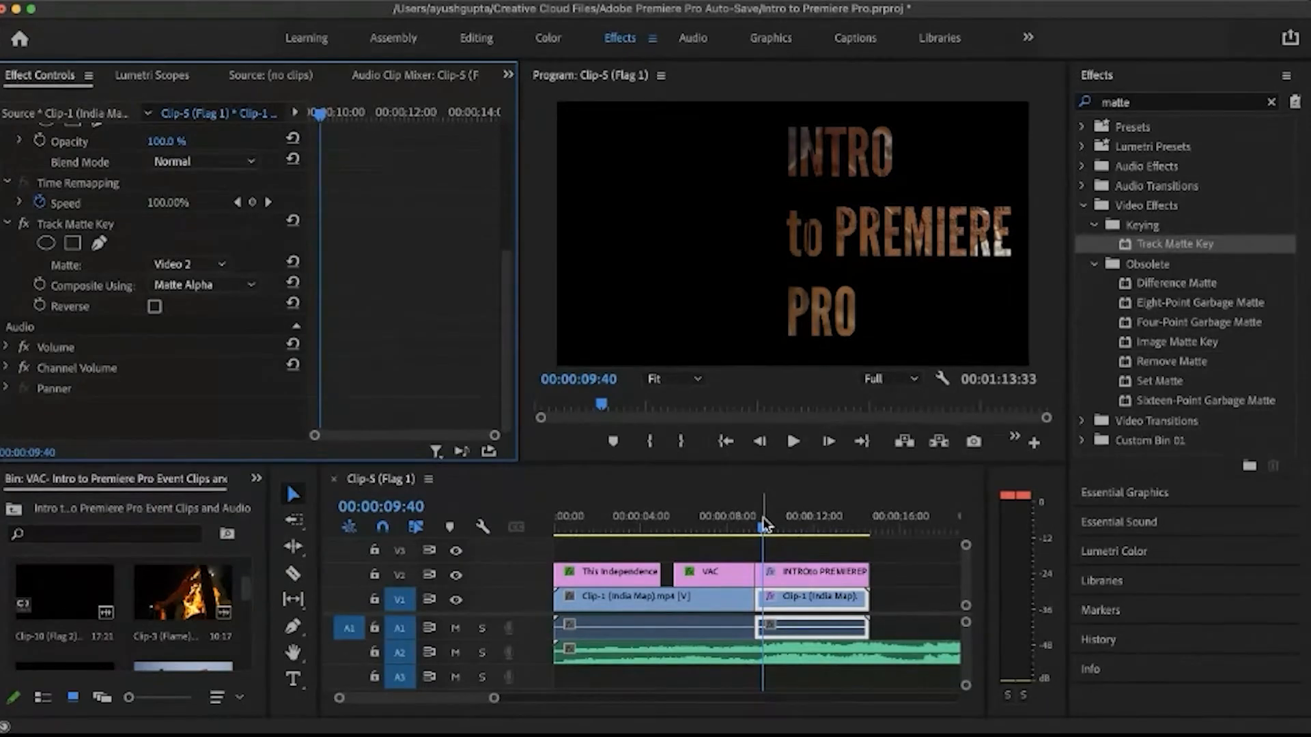
Step: Try moving the "INTRO to PREMIERE PRO" text slightly within the picture at 00:00:09:26
mouse_move(763, 519)
left_mouse_down()
mouse_move(789, 531)
mouse_move(757, 530)
left_mouse_up()
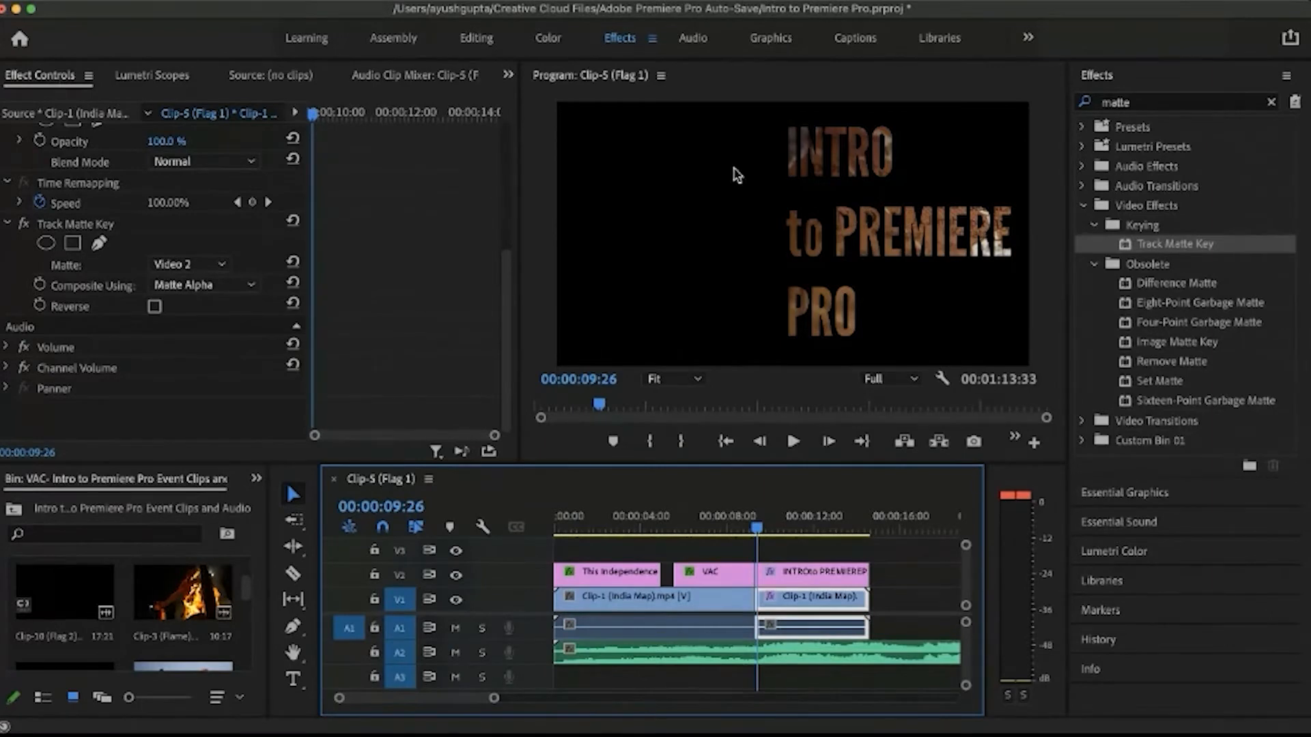
mouse_move(815, 164)
left_mouse_down()
mouse_move(693, 159)
mouse_move(817, 159)
left_mouse_up()
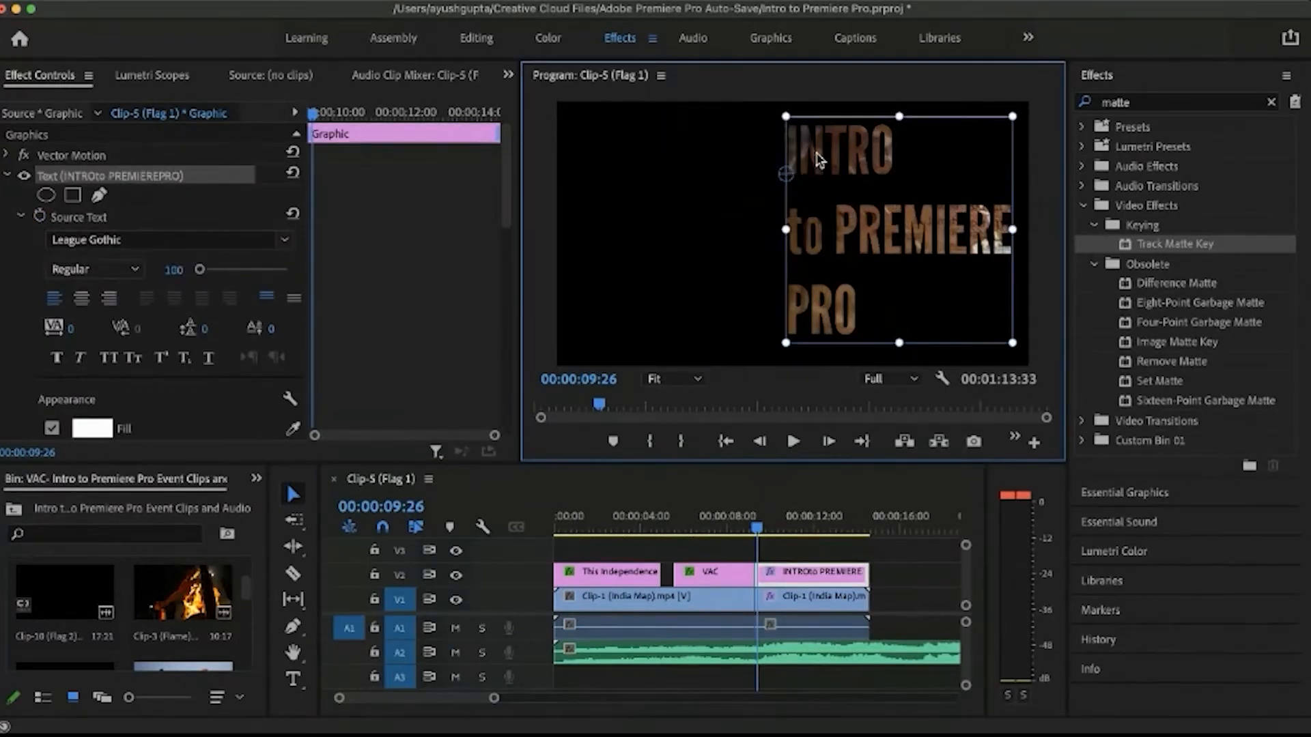
left_click(1048, 163)
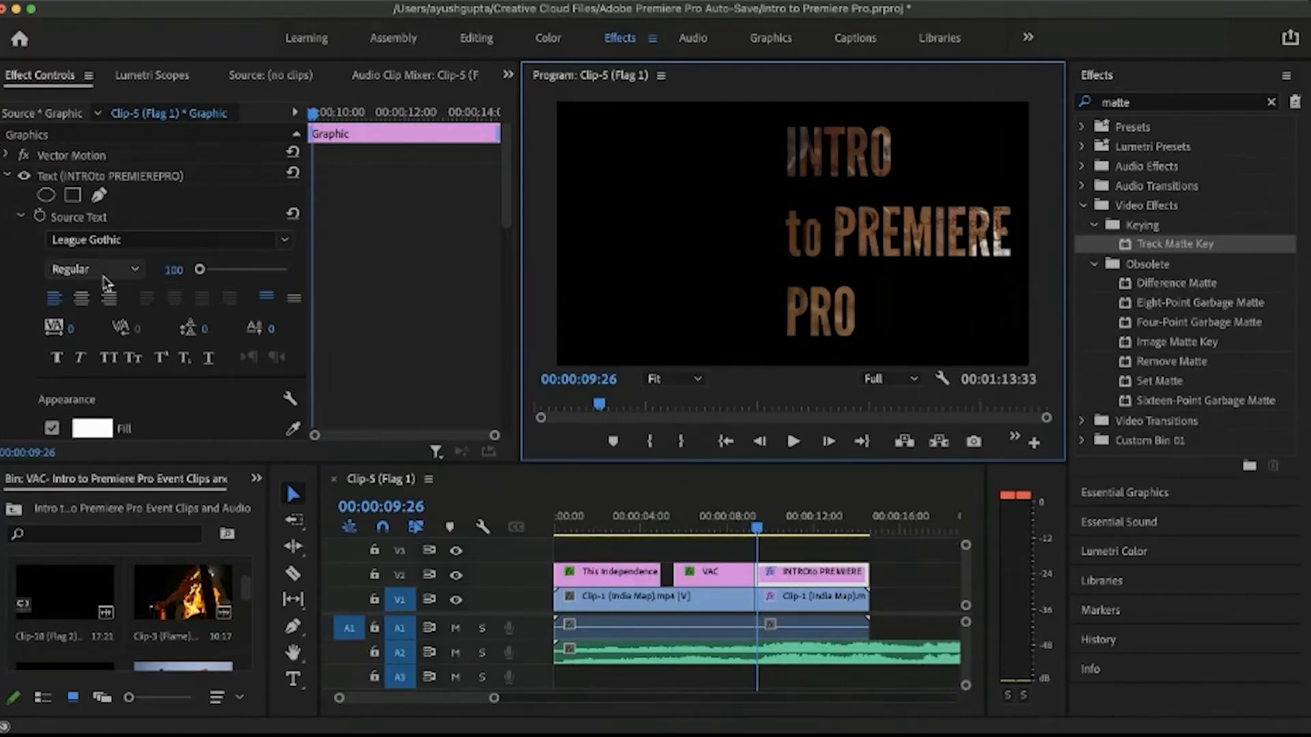
Step: Compare the picture with the second India Map clip's Track Matte Key switched off and on again
scroll(105, 283, "down", 10)
left_click(806, 601)
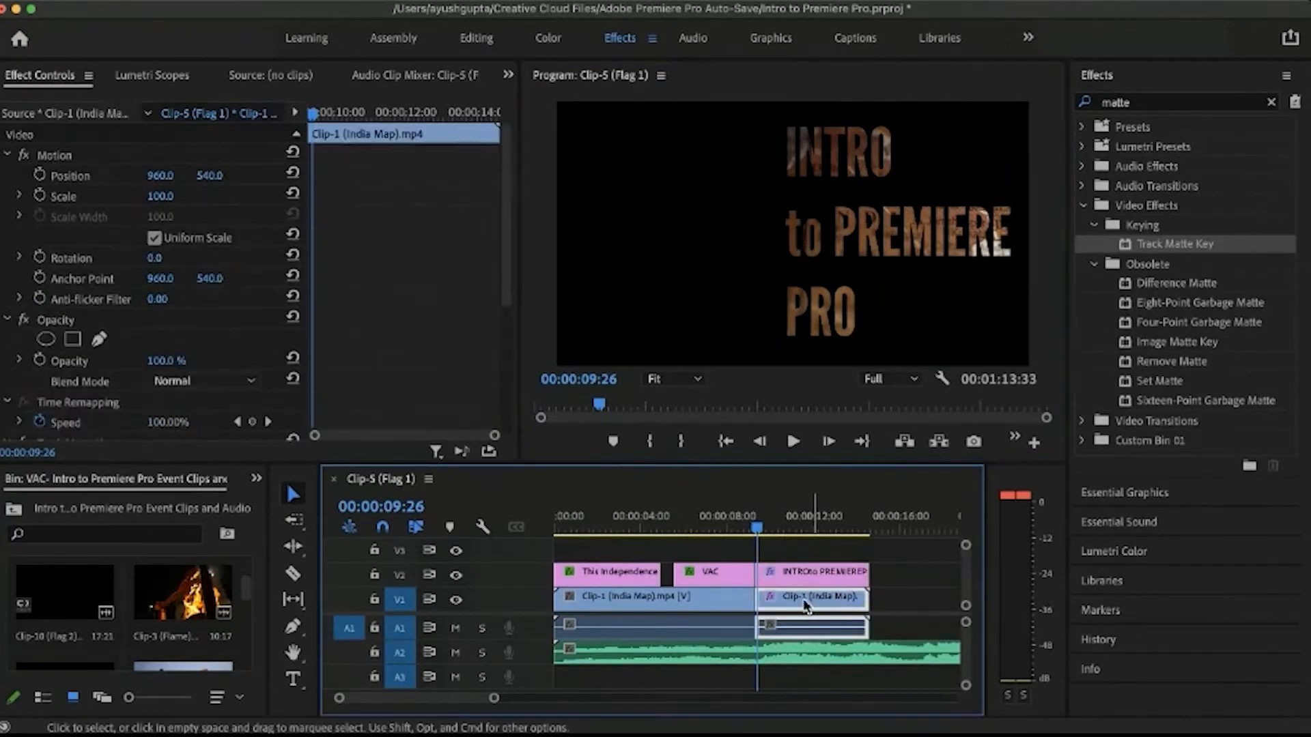
scroll(130, 368, "down", 5)
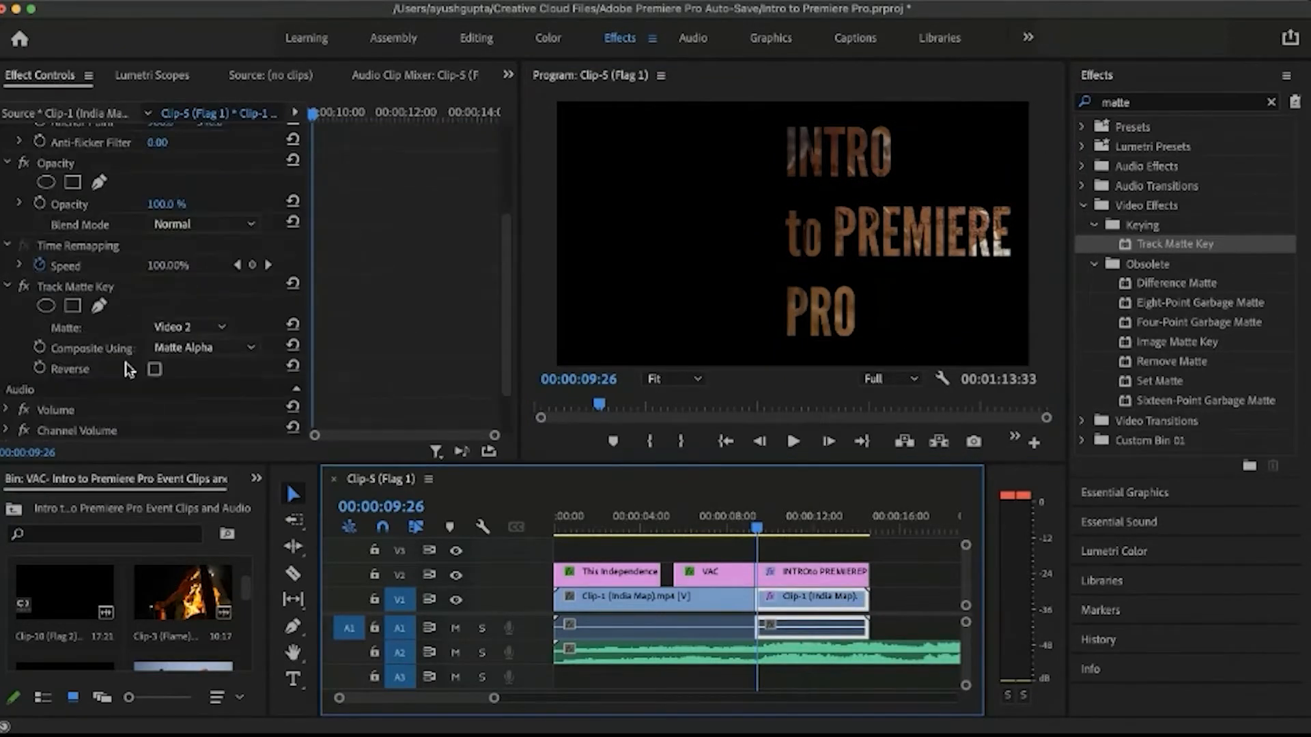
left_click(24, 286)
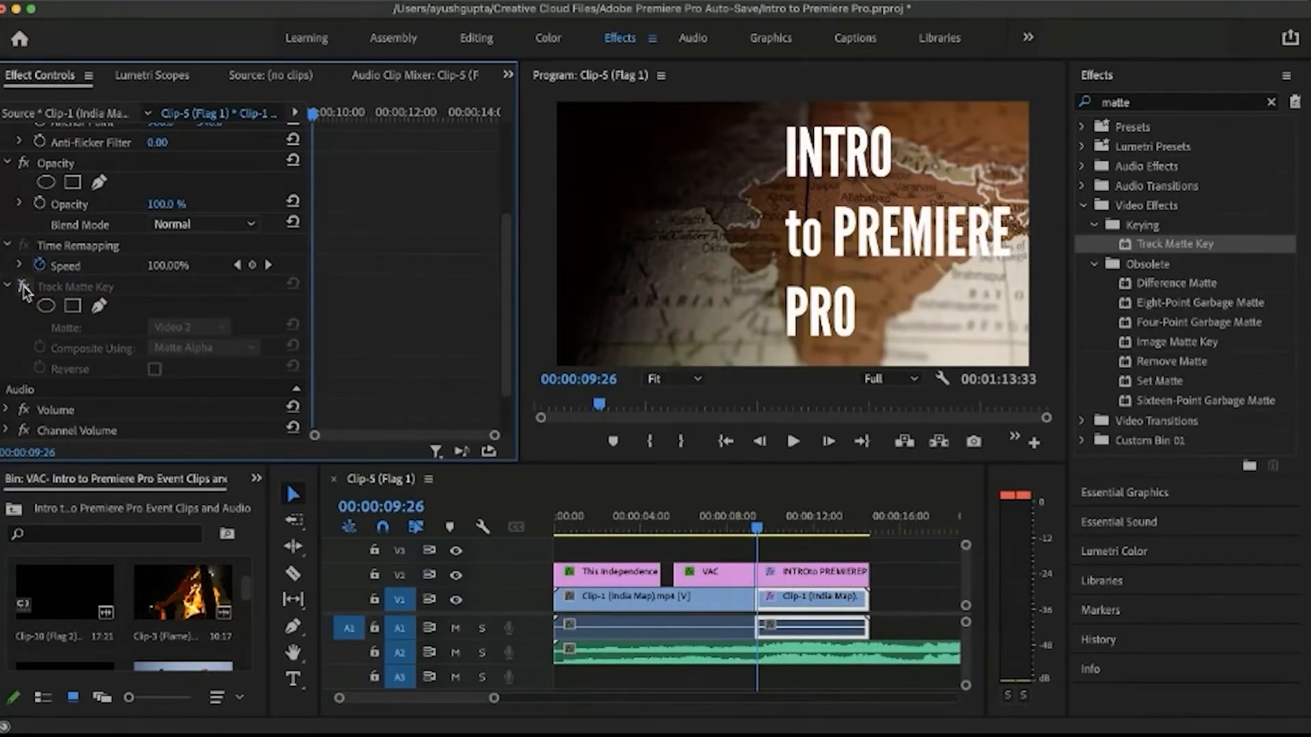
left_click(24, 287)
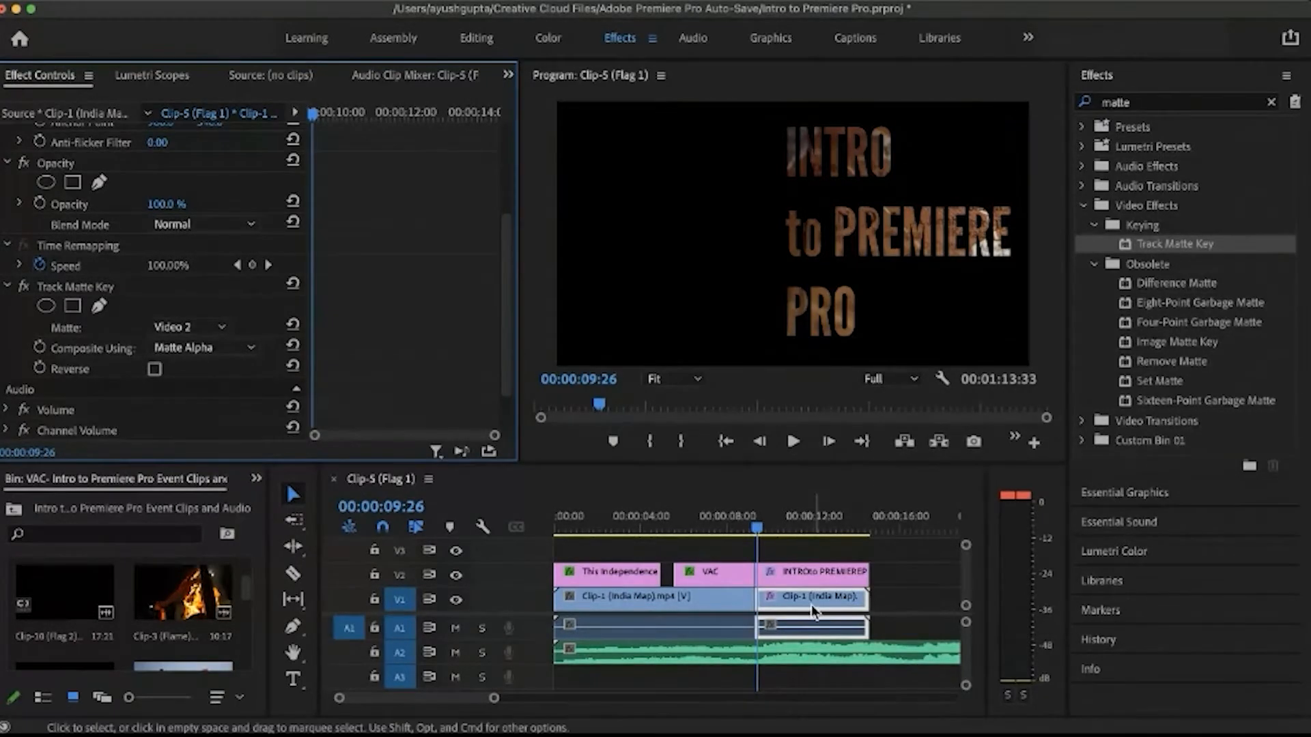
Step: Shift the "INTRO to PREMIERE PRO" text slightly left in the picture at 00:00:09:40
left_click(816, 573)
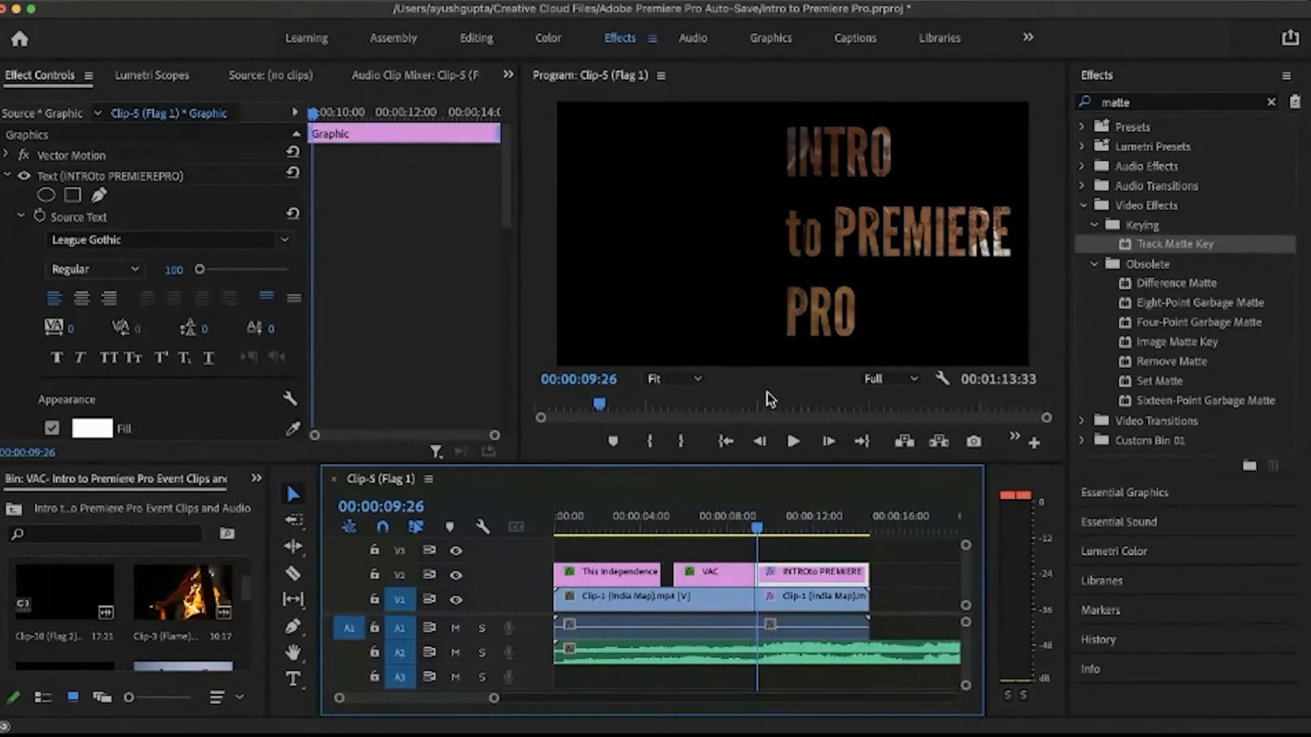
scroll(23, 326, "down", 10)
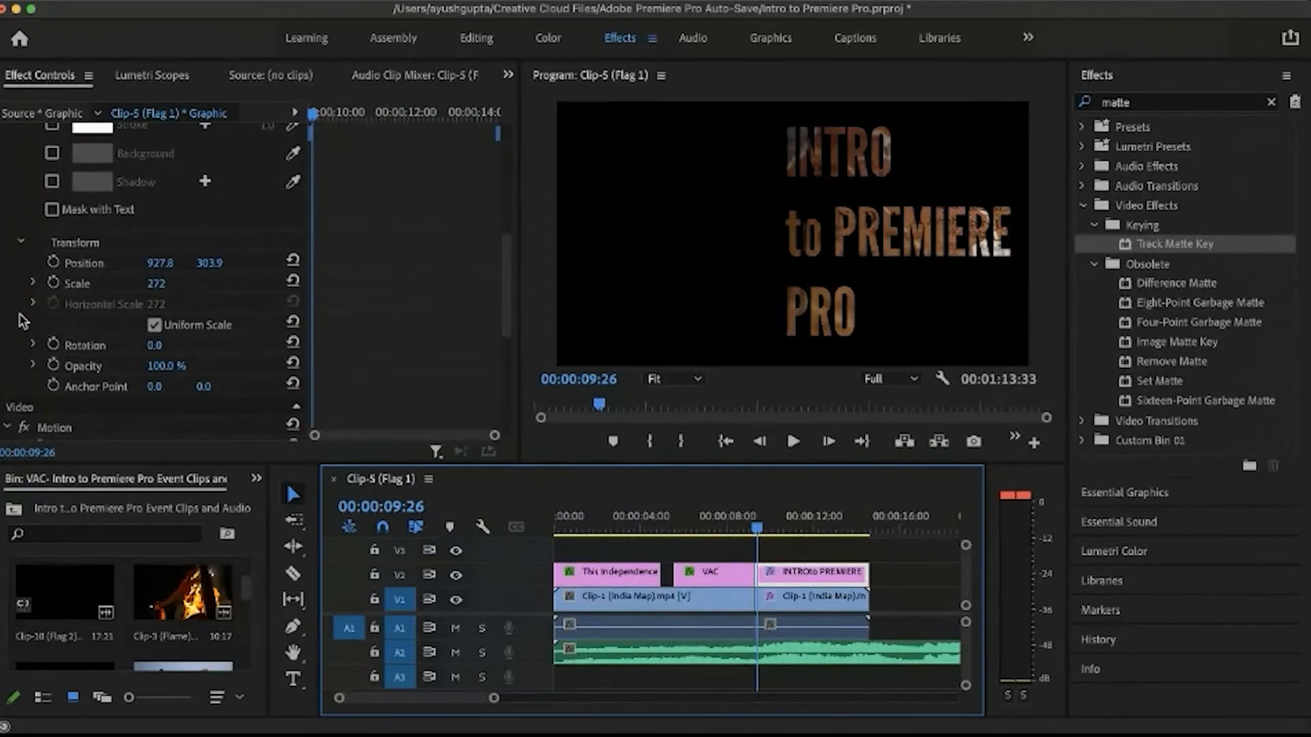
scroll(23, 321, "down", 10)
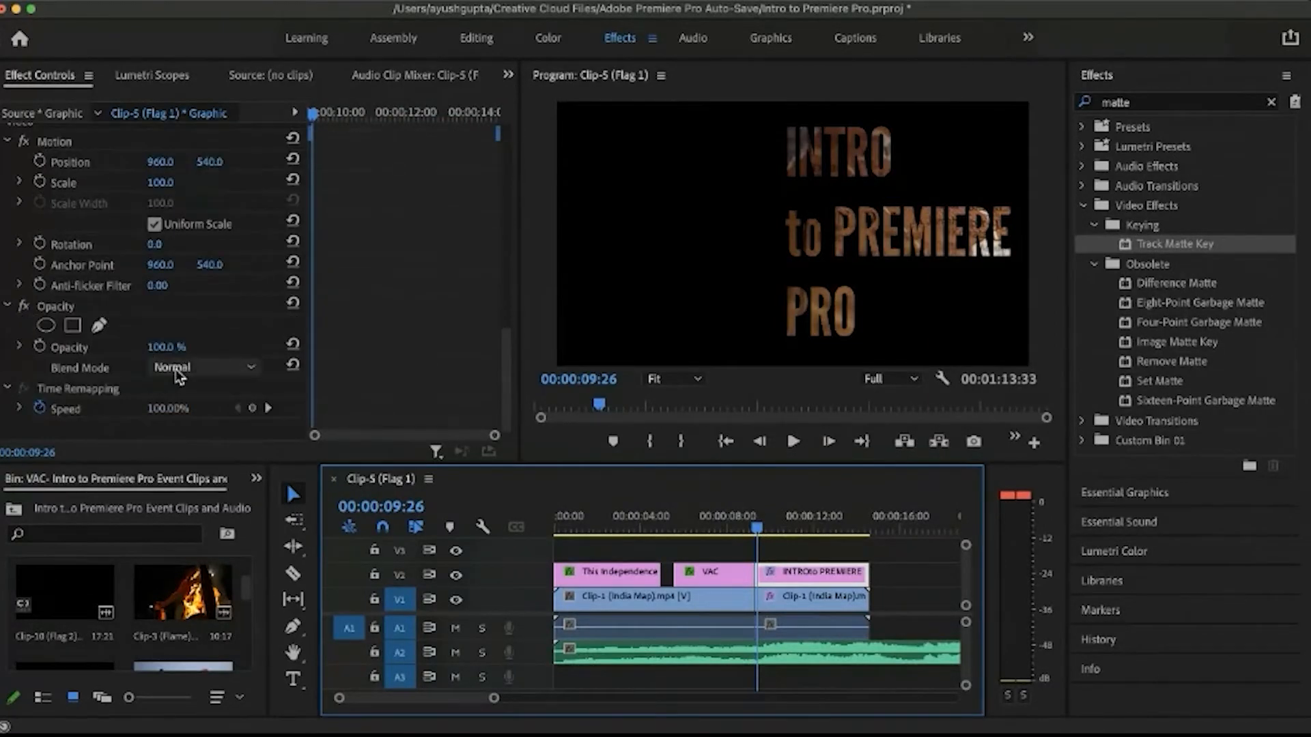
left_click(768, 520)
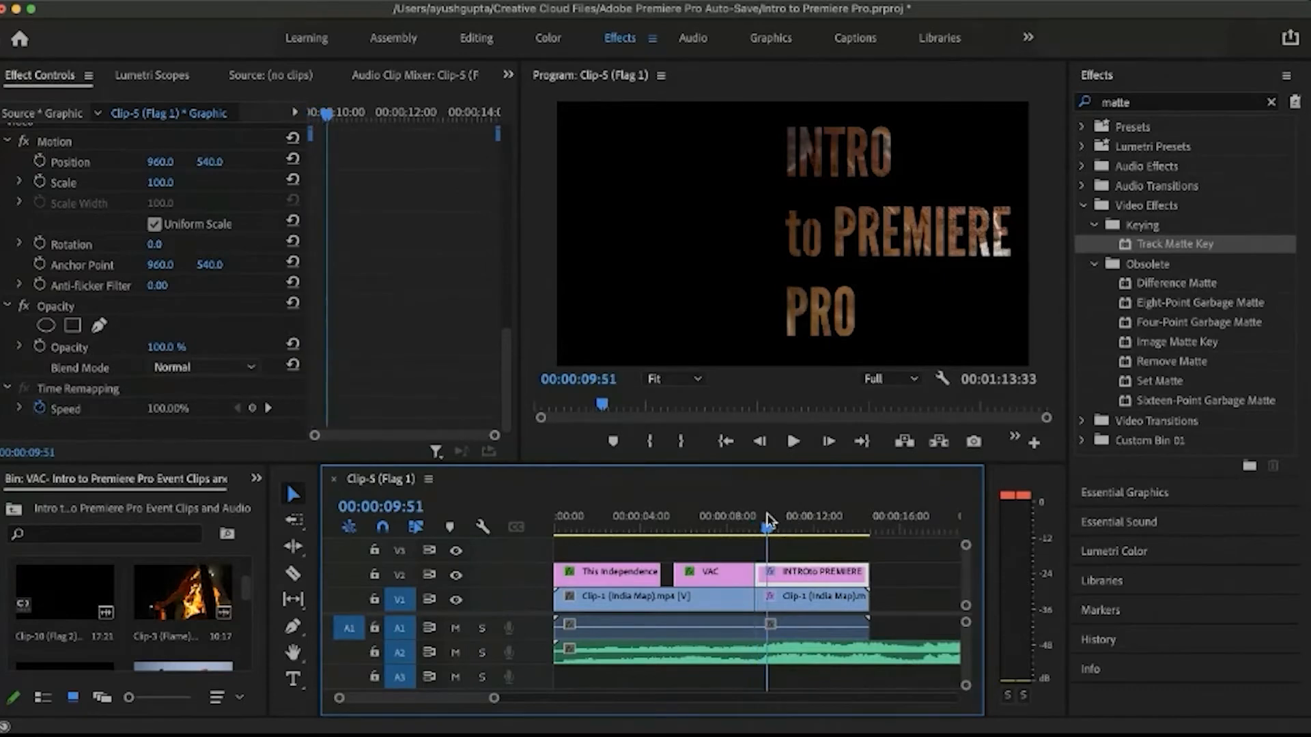
mouse_move(767, 520)
left_mouse_down()
mouse_move(786, 520)
mouse_move(763, 520)
left_mouse_up()
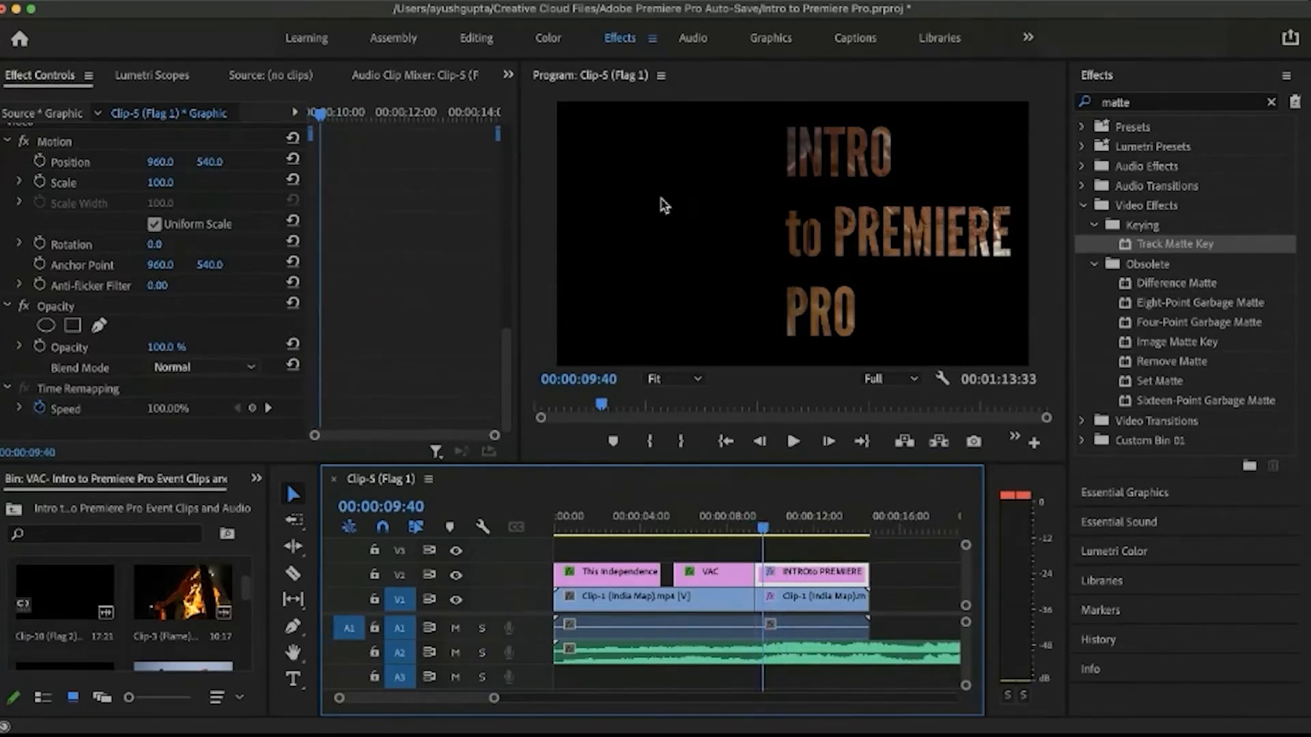
left_click_drag(816, 172, 810, 174)
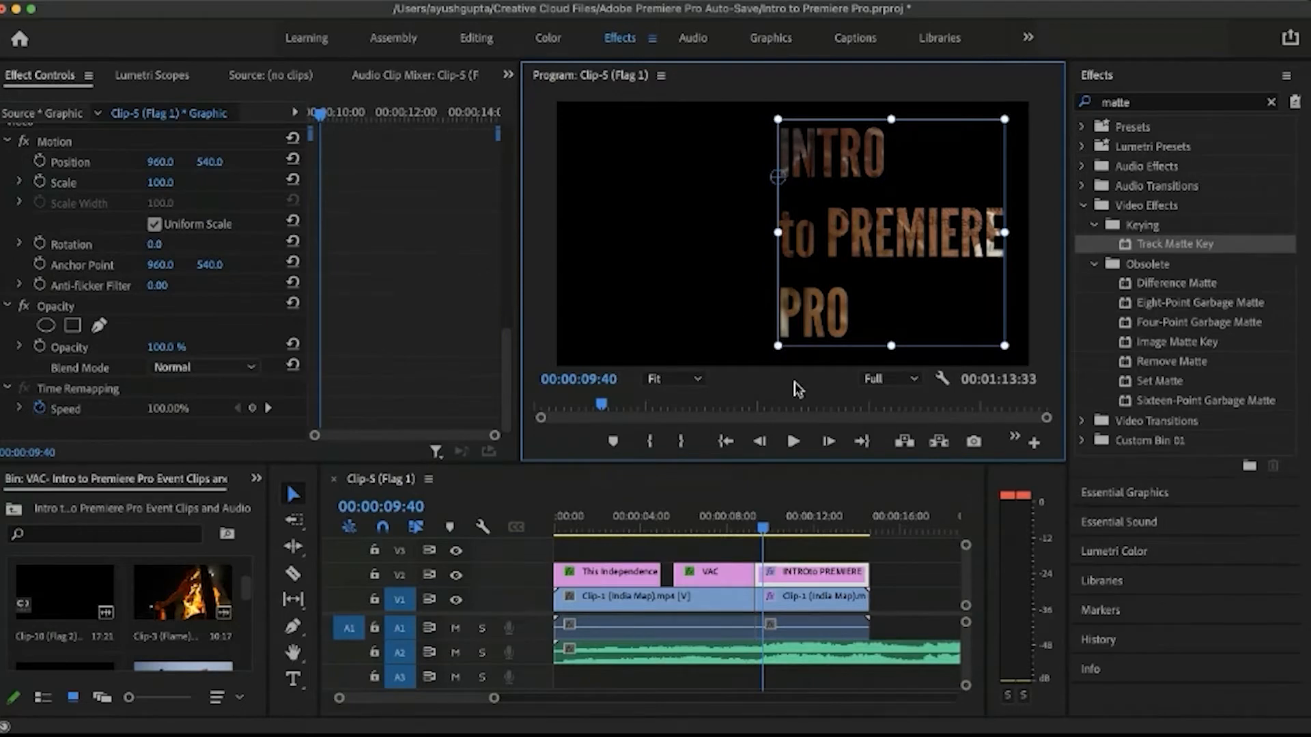
Step: Place the Clips-2 (Sparks) video on V3 above the "INTRO" graphic, starting at the cut, and preview it to 00:00:10:45
scroll(110, 623, "up", 5)
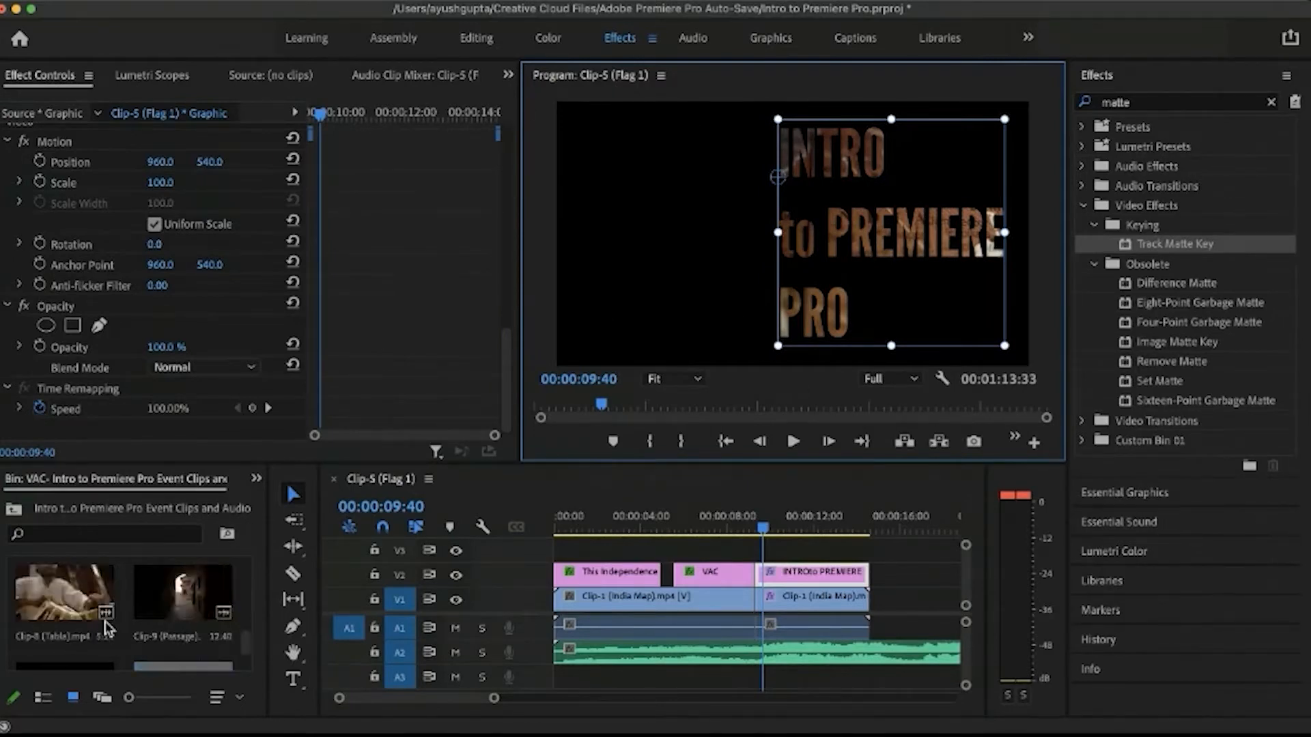
left_click_drag(64, 615, 758, 503)
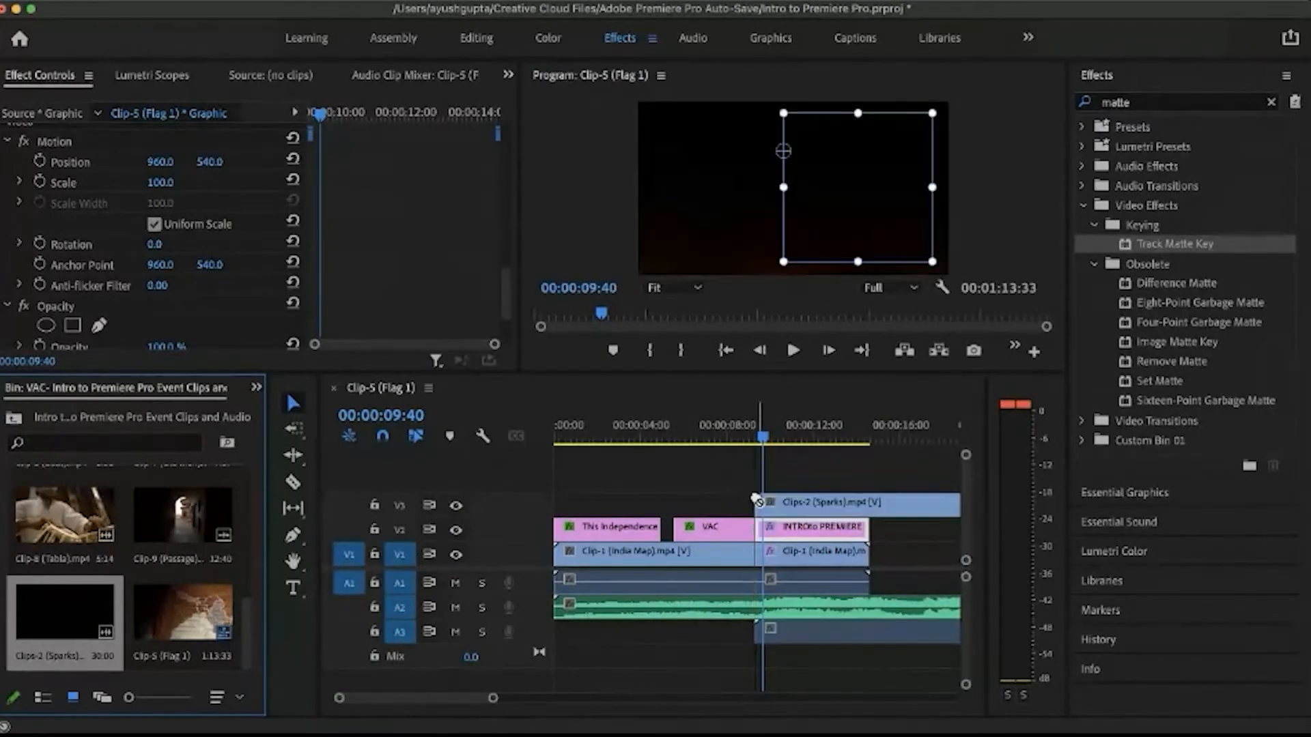
scroll(826, 485, "right", 3)
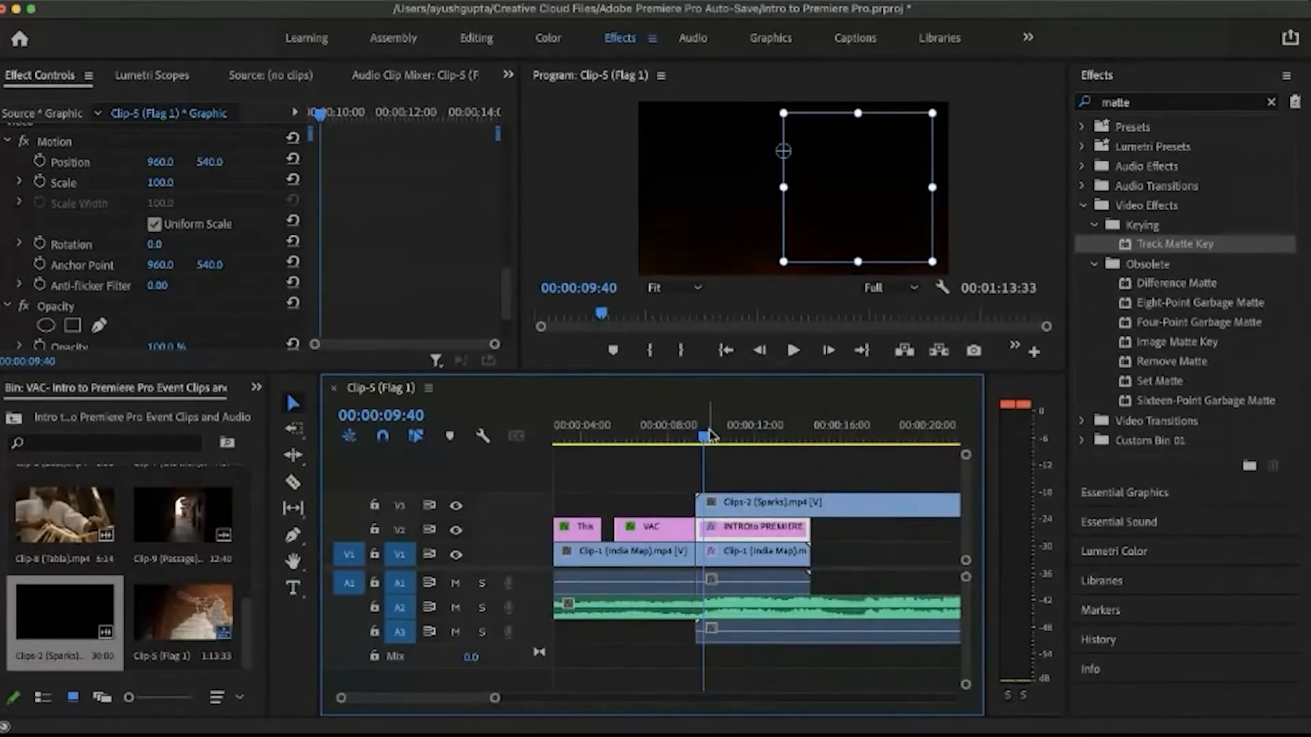
mouse_move(733, 451)
left_mouse_down()
mouse_move(759, 452)
mouse_move(749, 456)
left_mouse_up()
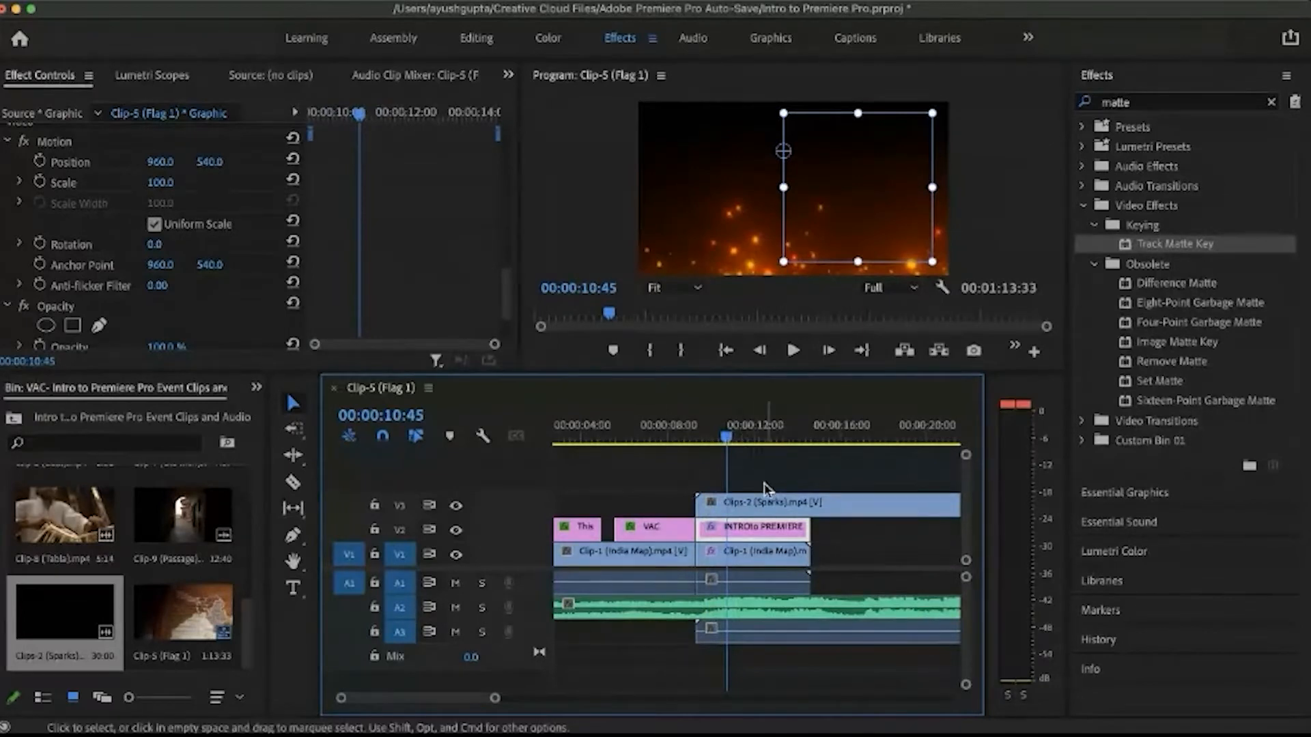
Step: Move the Sparks clip's start to 00:00:10:45, view the uncovered matted text at 00:00:10:02, and return the clip to the cut
left_click(744, 506)
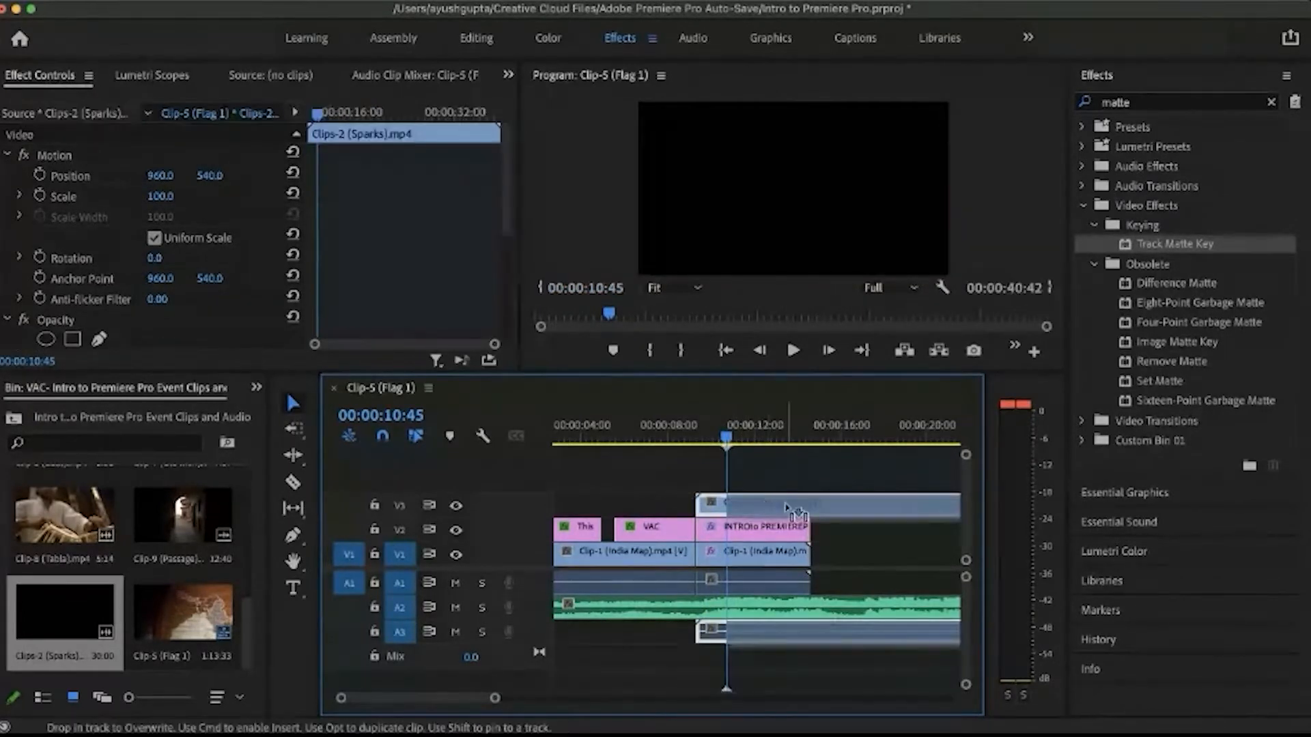
left_click_drag(744, 507, 777, 507)
left_click_drag(715, 437, 710, 437)
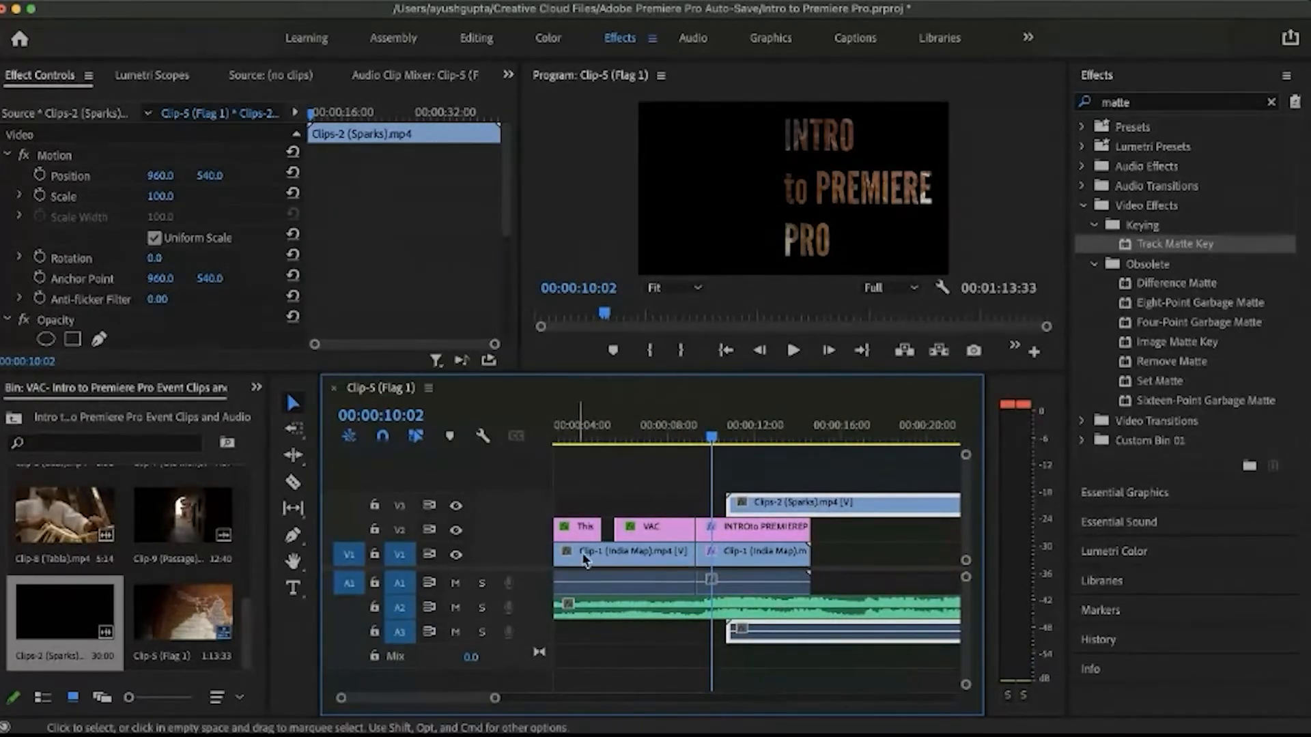
left_click(723, 551)
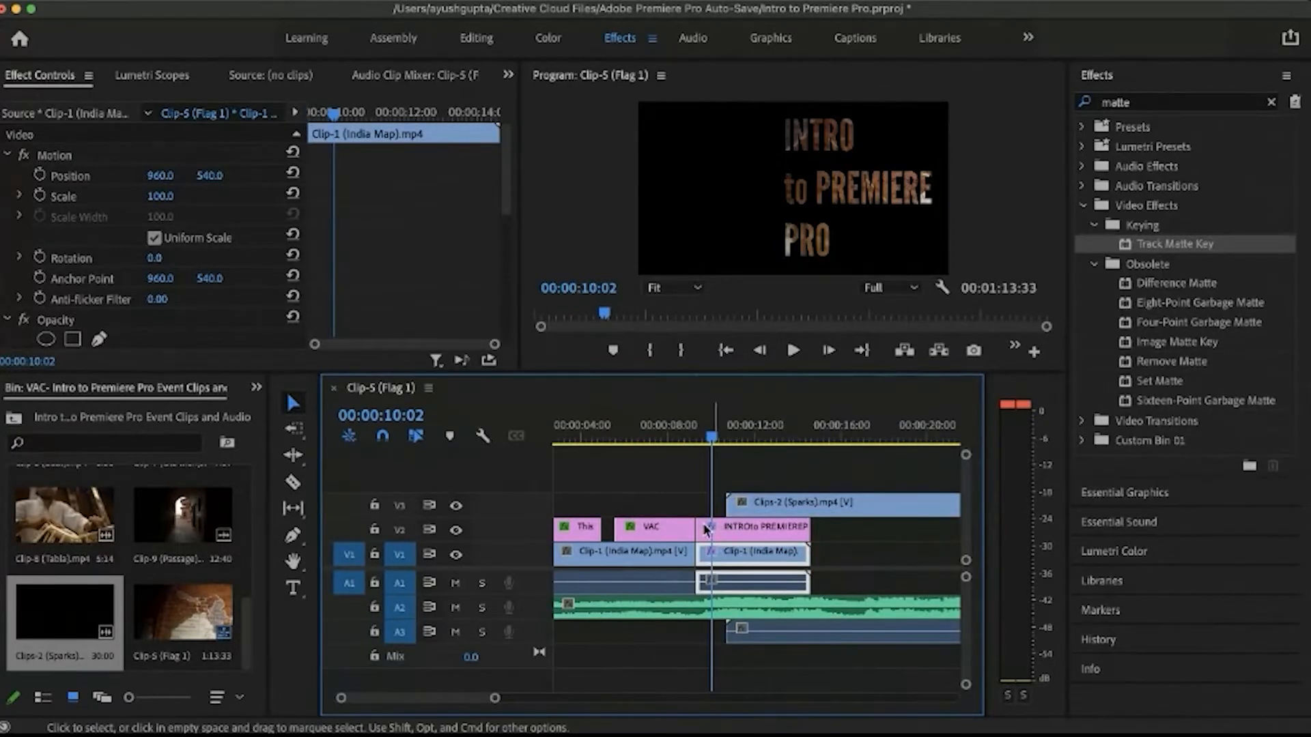
left_click_drag(752, 506, 724, 502)
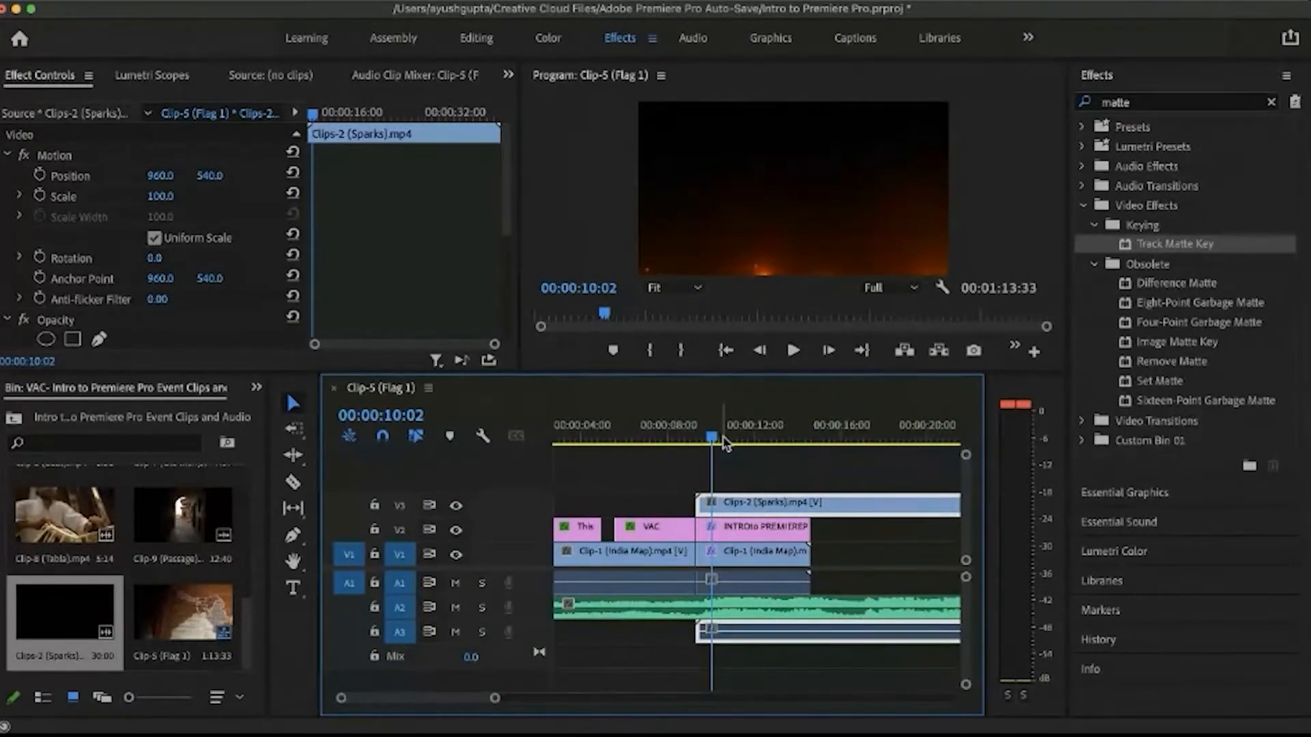
Step: Unlink the Sparks clip's video and audio and delete its audio from track A3
left_click_drag(725, 443, 752, 441)
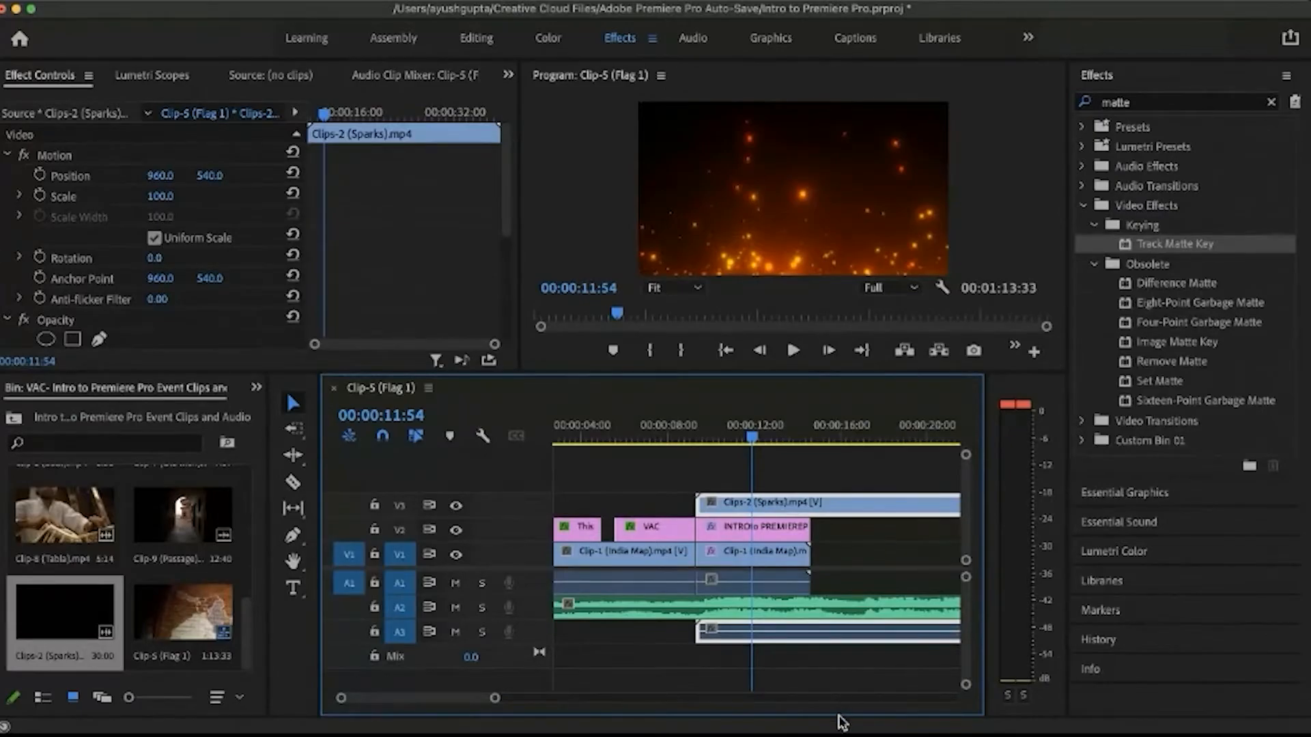
right_click(823, 509)
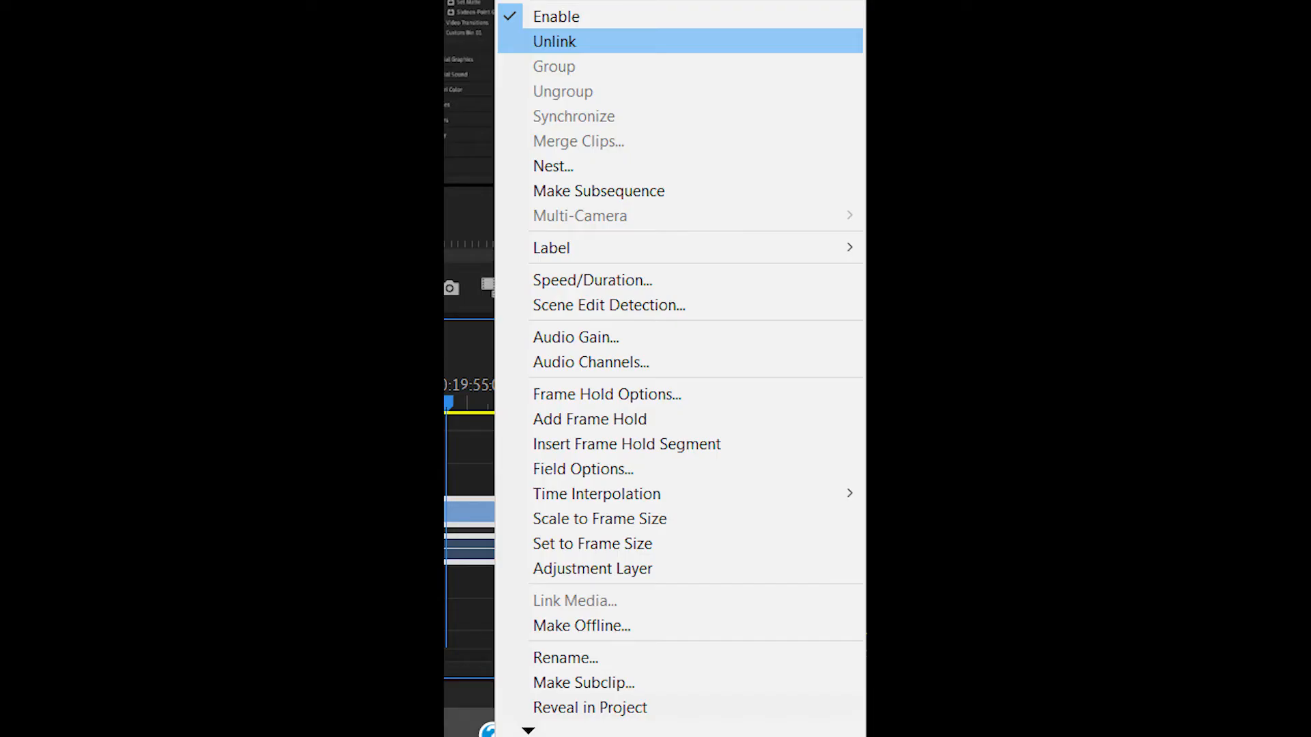
left_click(614, 41)
left_click(778, 642)
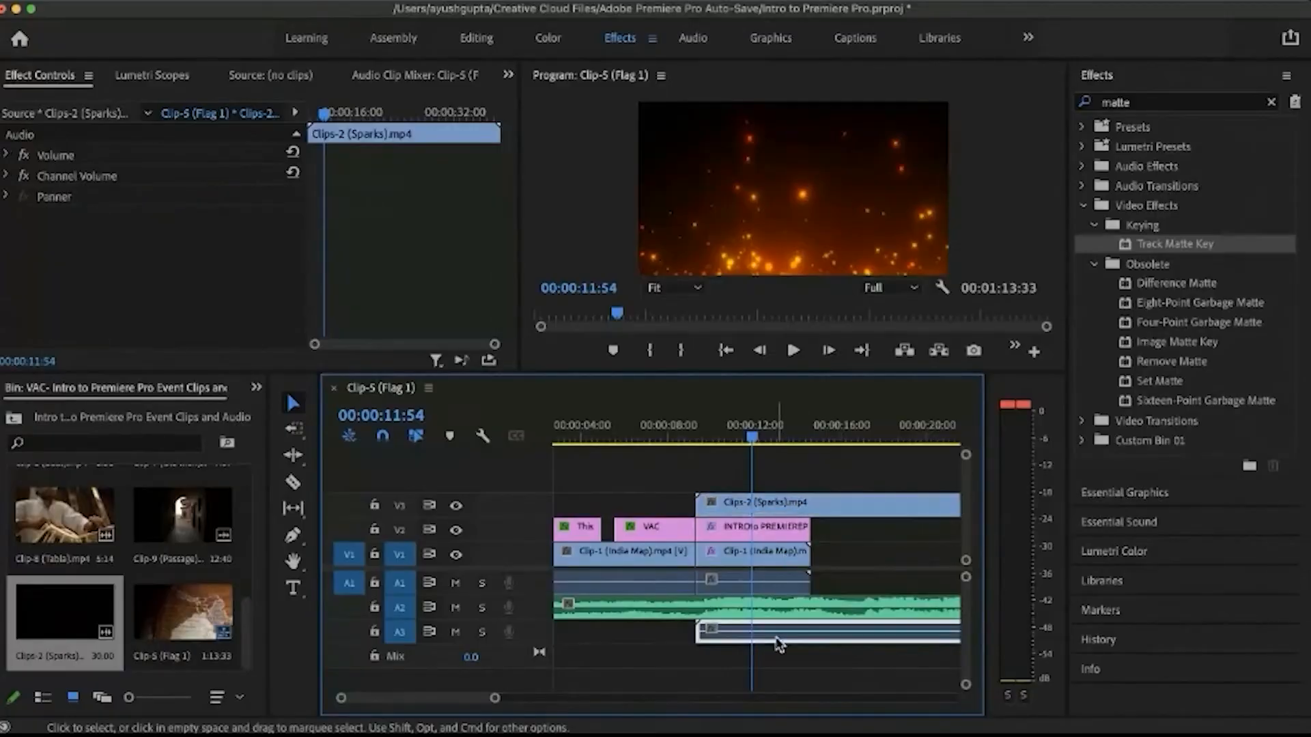
left_click(779, 506)
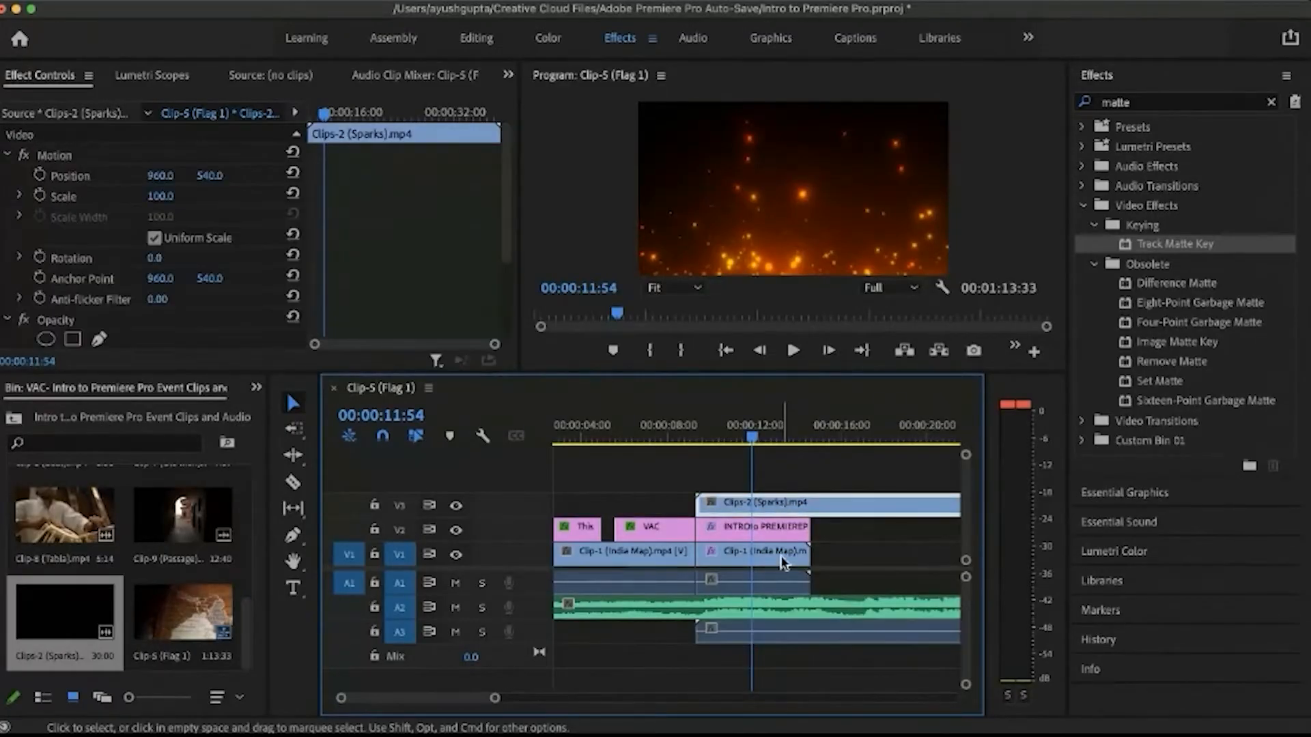
left_click(783, 635)
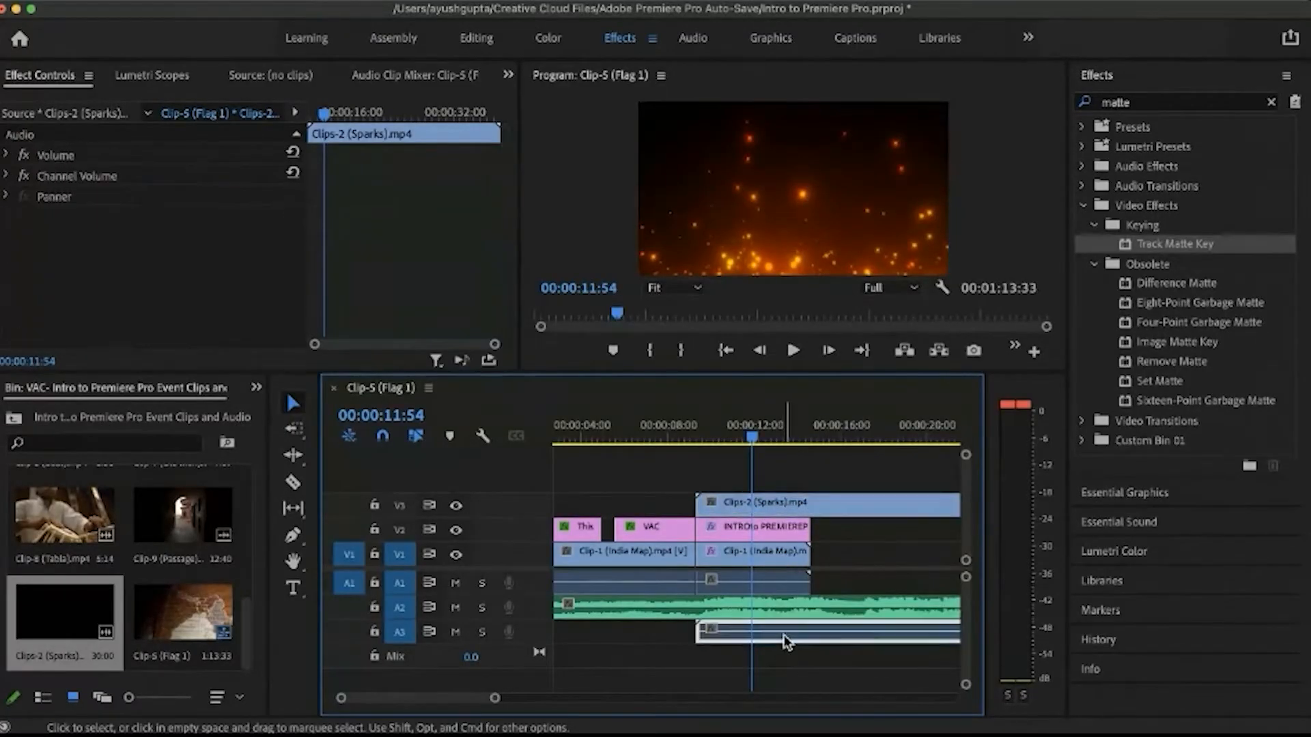
key("Delete")
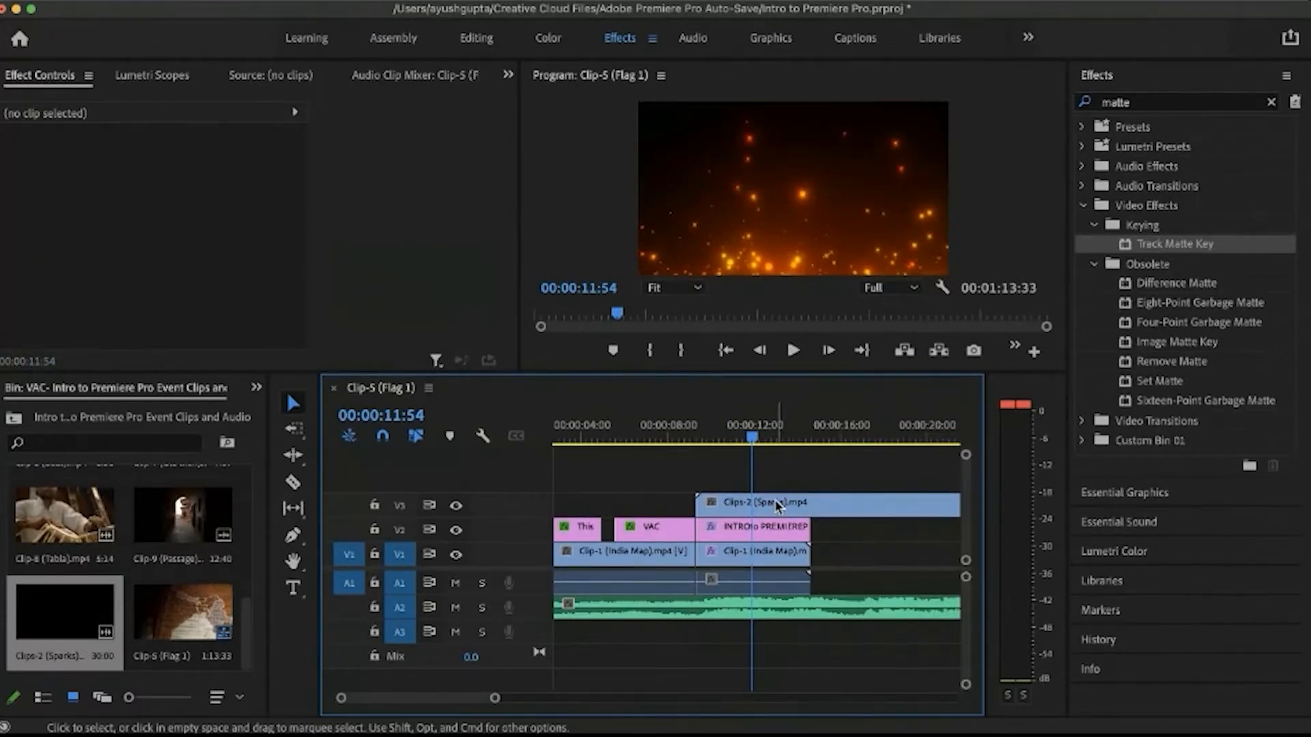
Step: Split the Sparks clip at the end of the "INTRO" graphic, delete the remainder, and preview the overlay at 00:00:11:13
left_click_drag(751, 444, 800, 447)
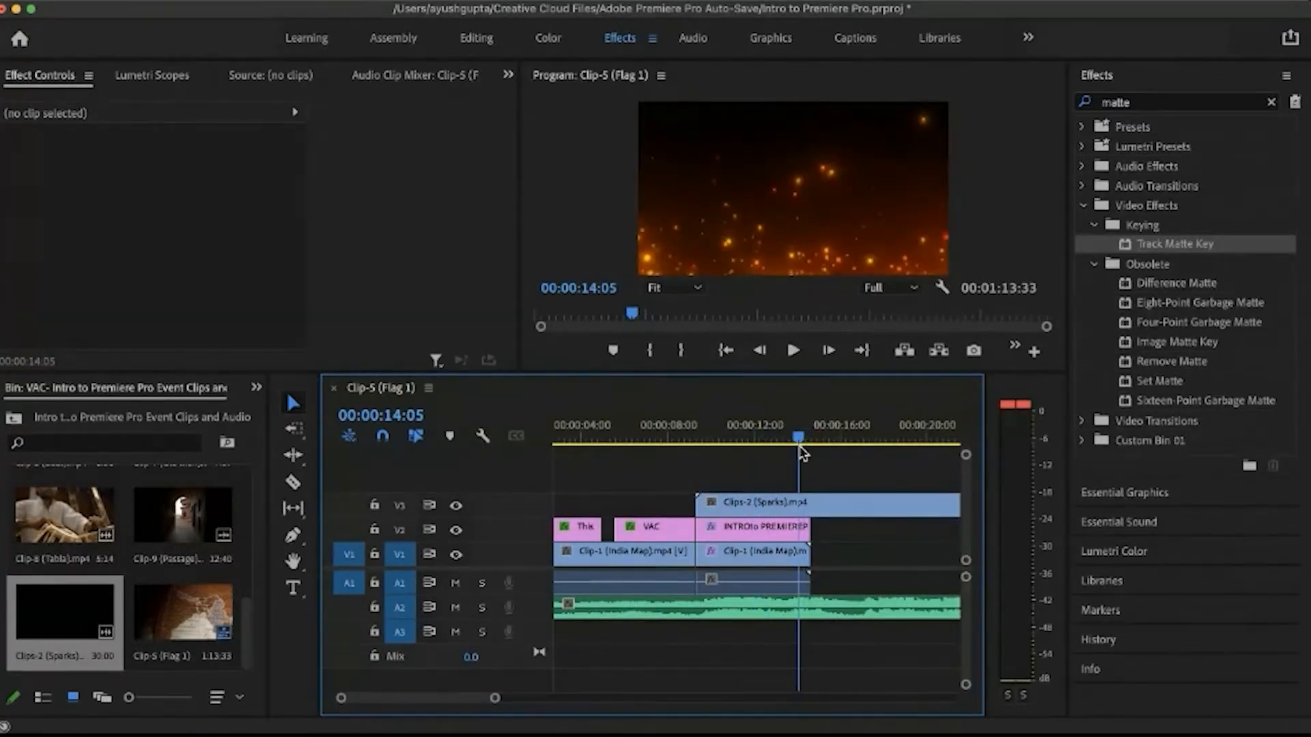
key("minus")
key("minus")
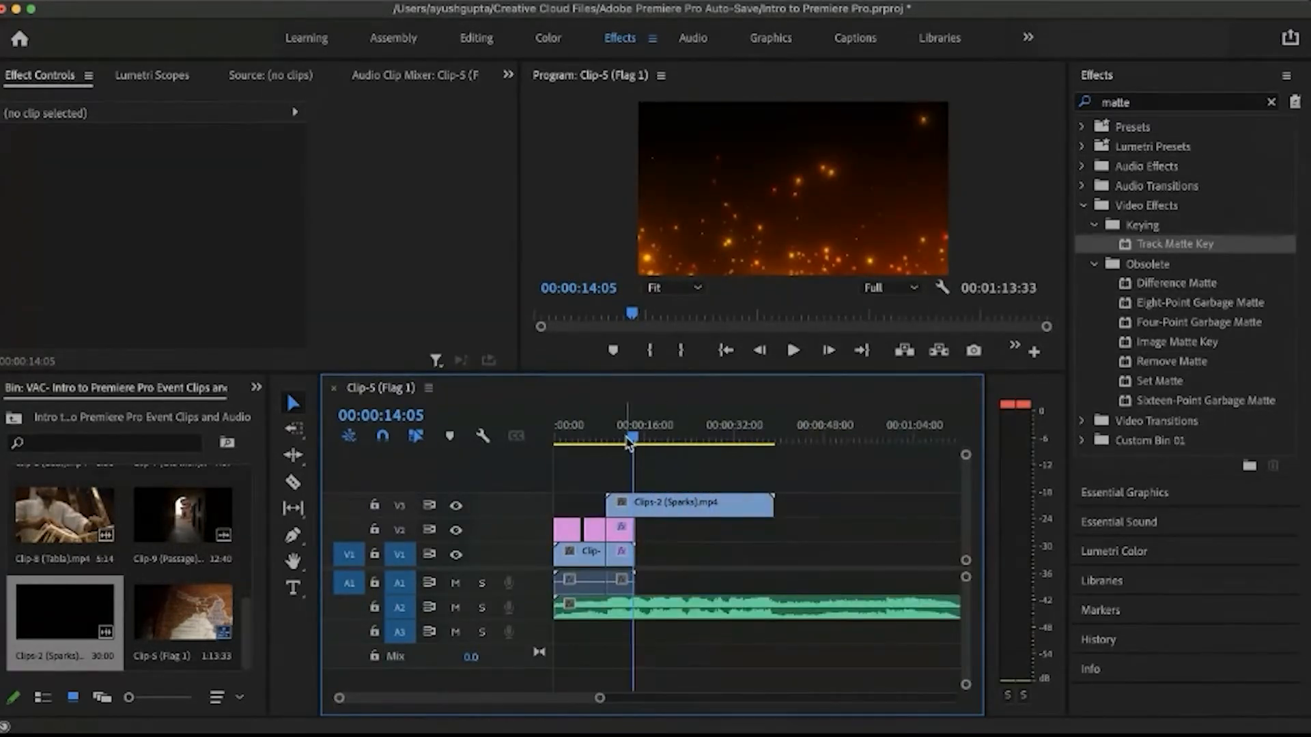
mouse_move(630, 444)
left_mouse_down()
mouse_move(703, 443)
mouse_move(623, 444)
left_mouse_up()
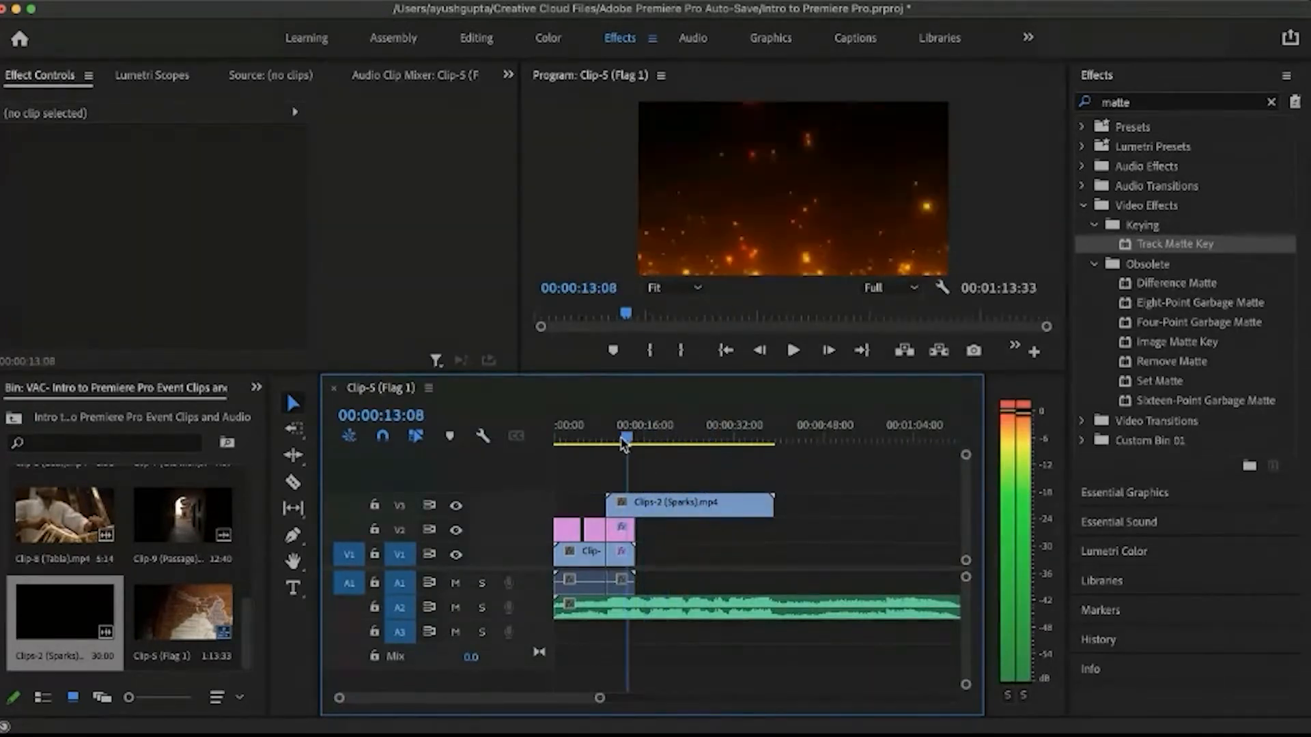
key("equal")
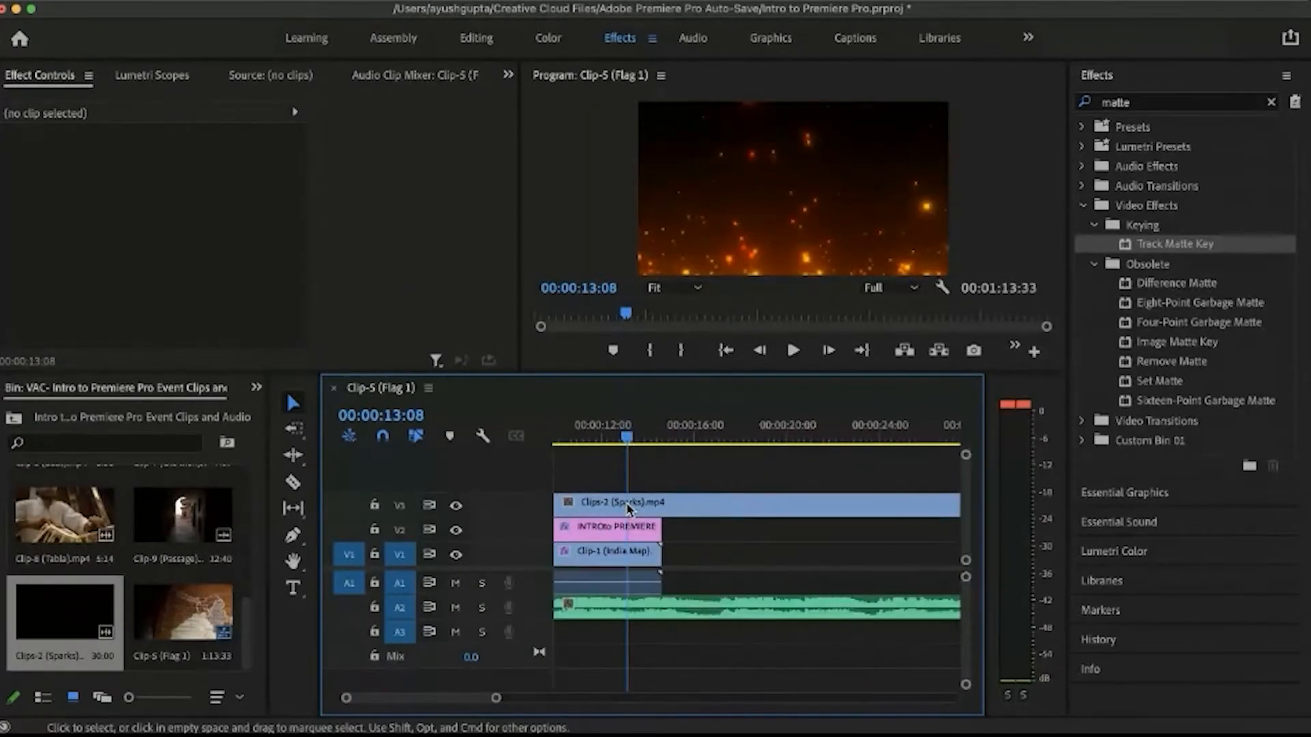
left_click(293, 483)
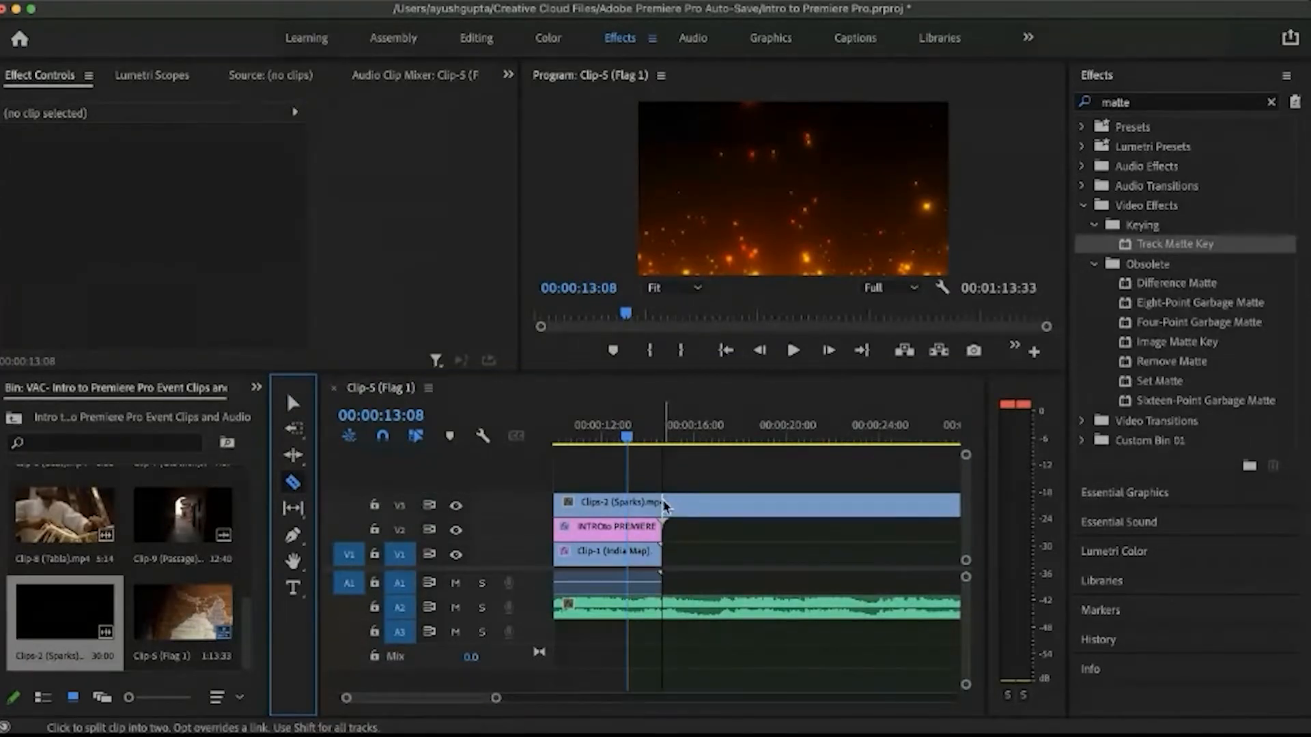
left_click(662, 504)
key("v")
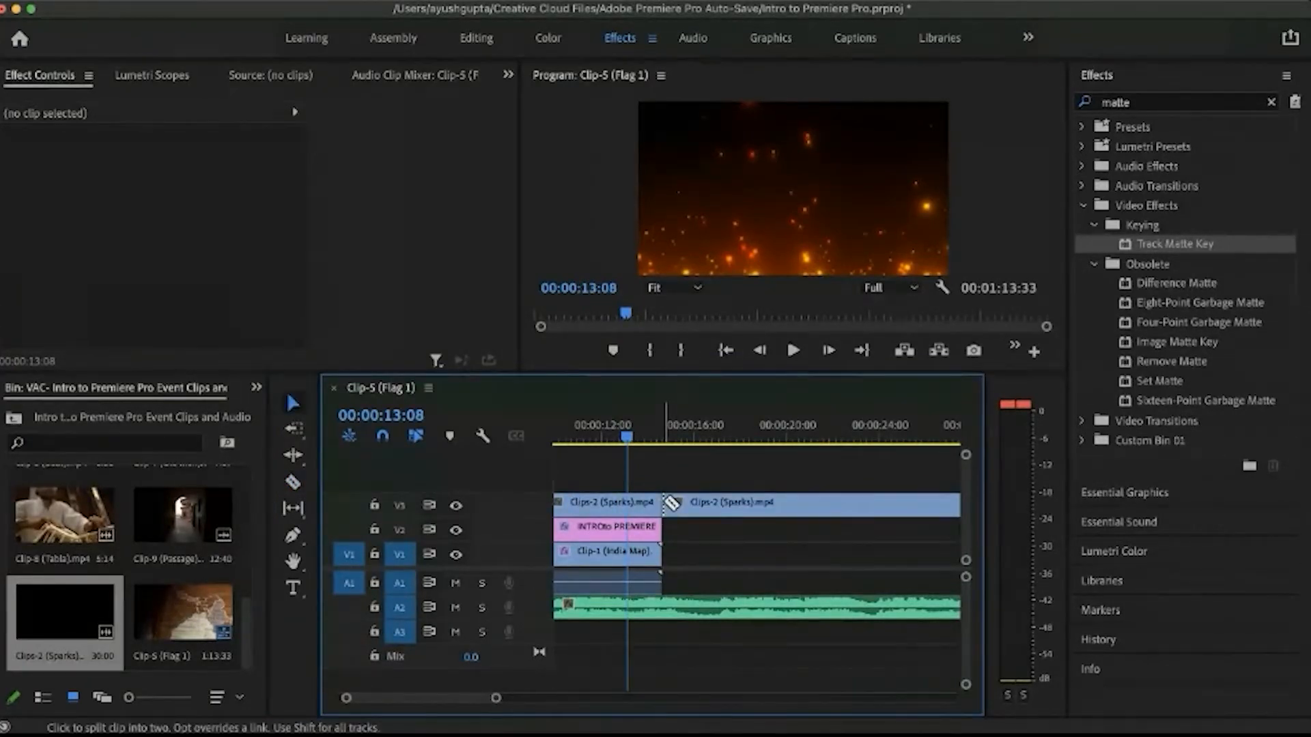
left_click(727, 505)
key("Delete")
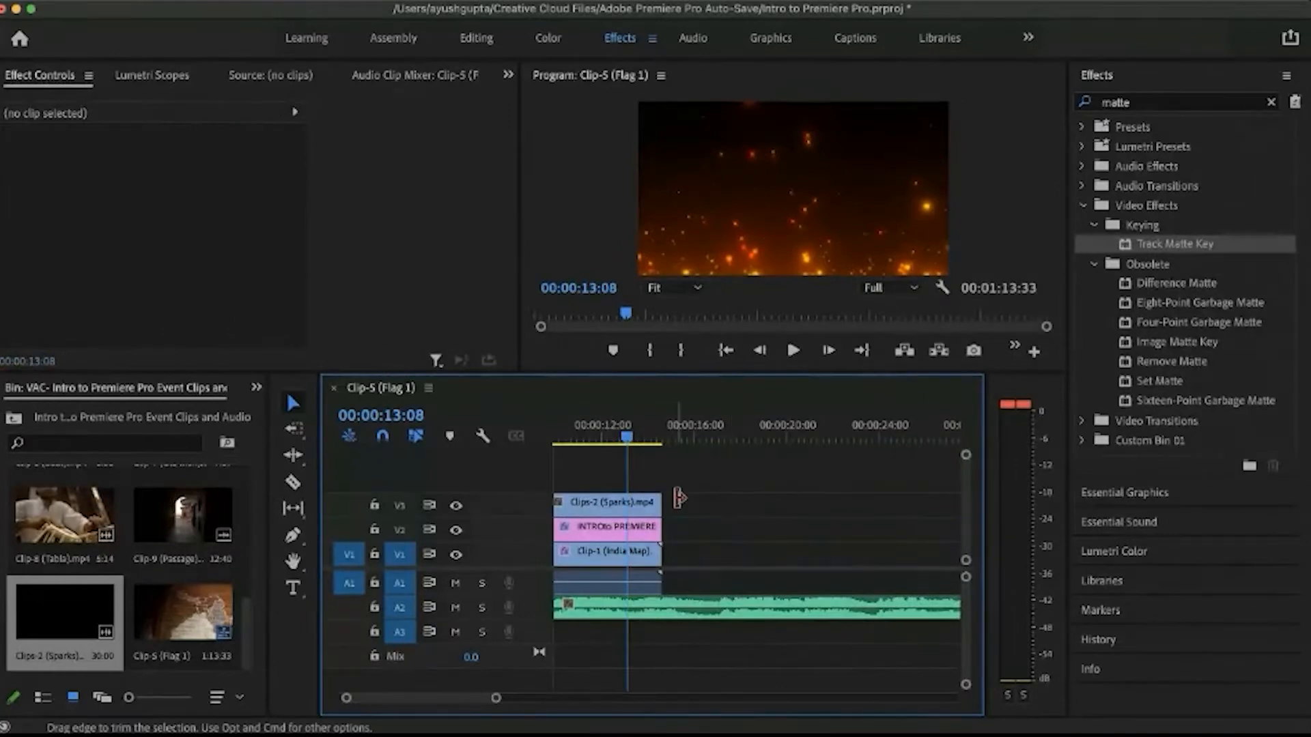
scroll(678, 497, "left", 3)
left_click(654, 434)
left_click_drag(655, 434, 672, 435)
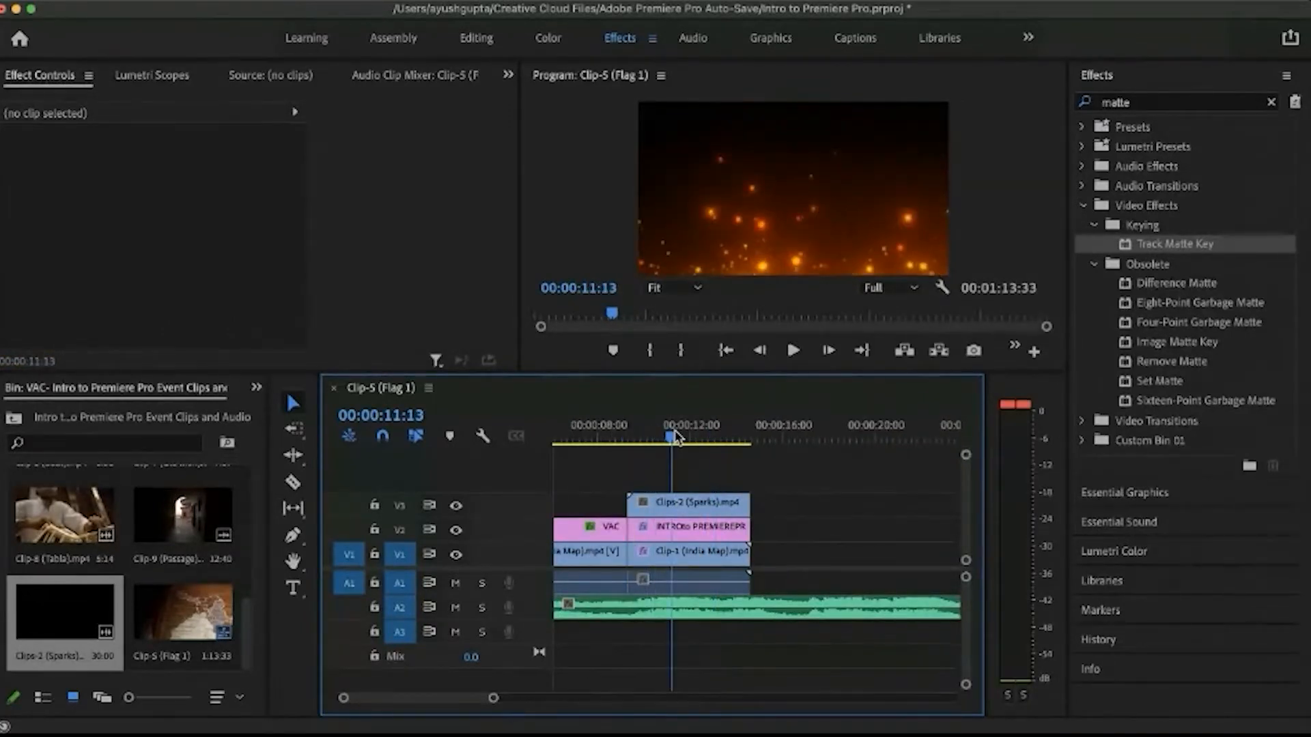
Step: Compare the frame with track V3 hidden and shown, and set the Sparks clip's rotation to 90°
left_click(455, 506)
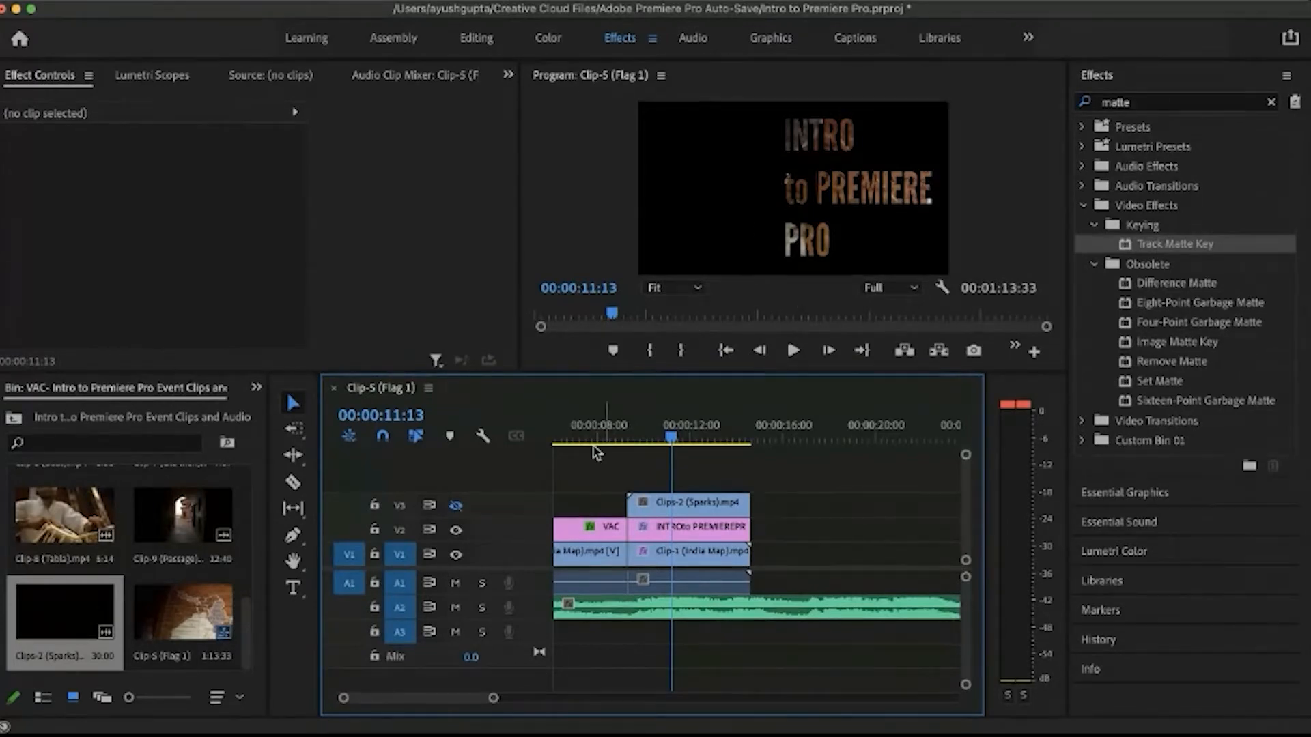
left_click(456, 506)
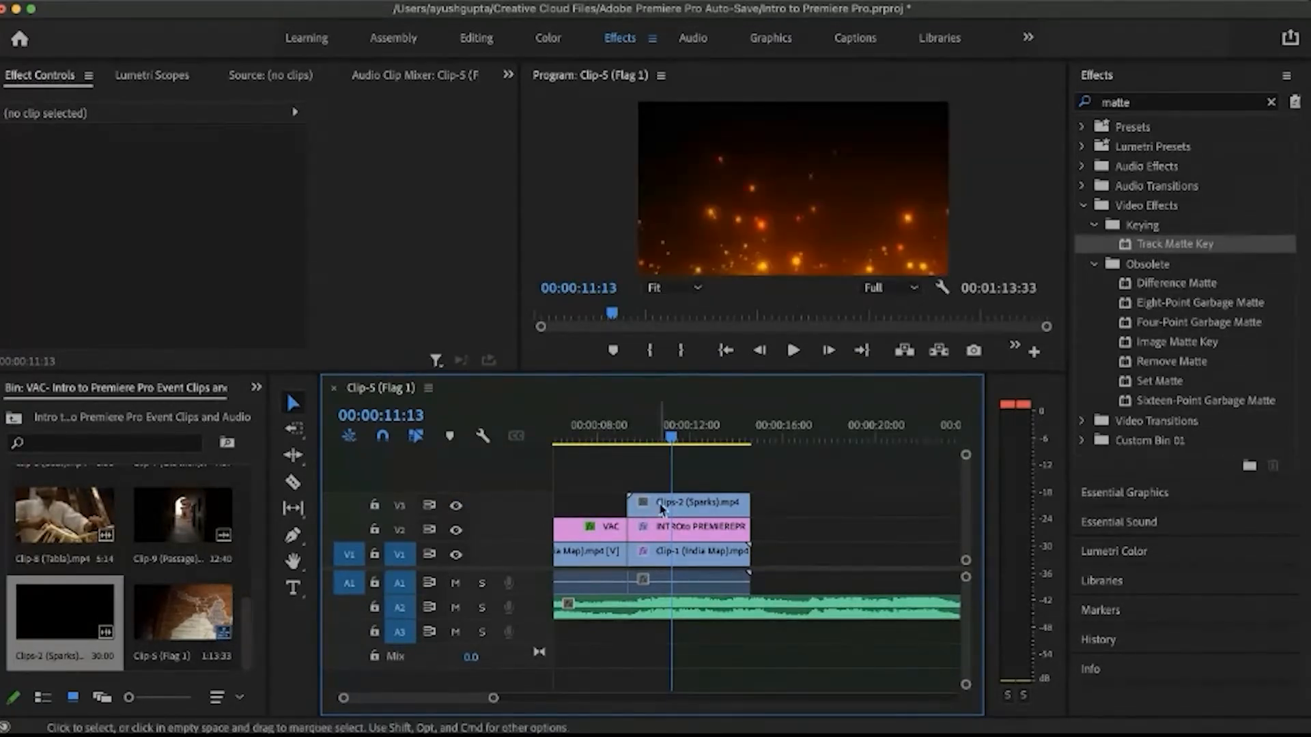
left_click(690, 508)
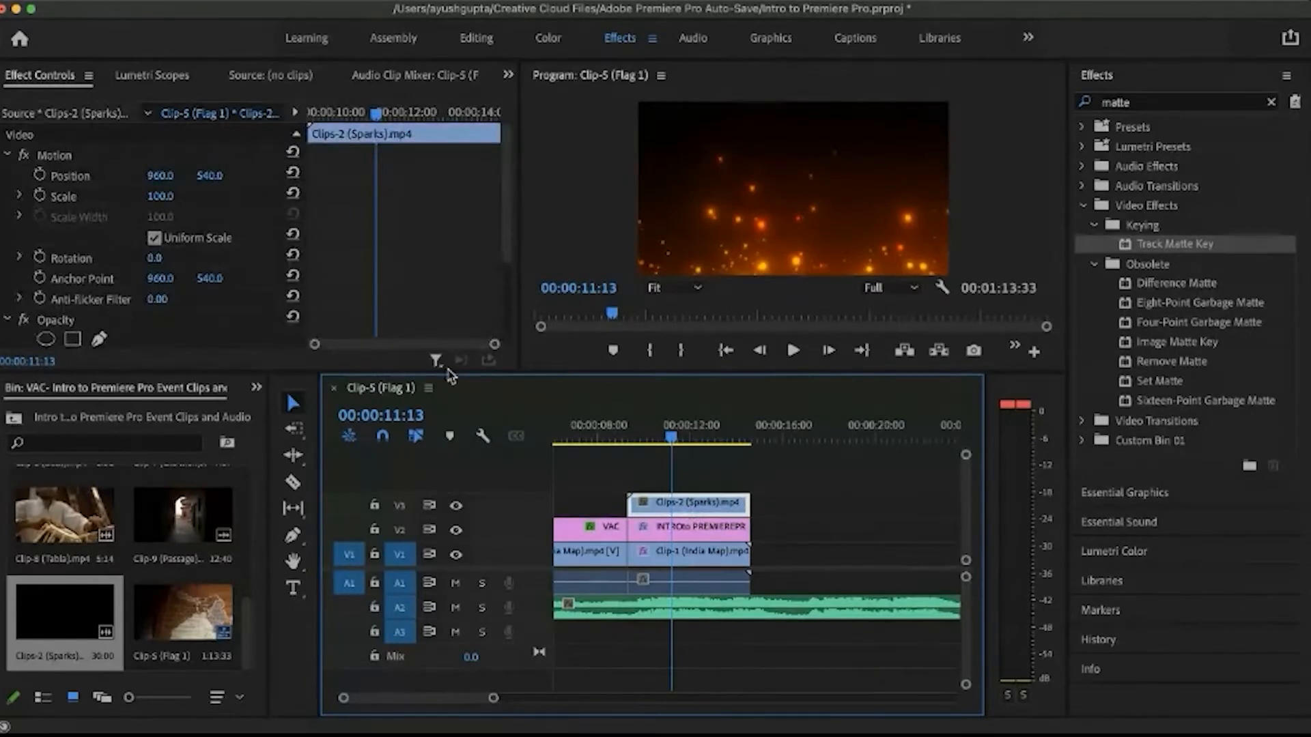
scroll(101, 245, "down", 1)
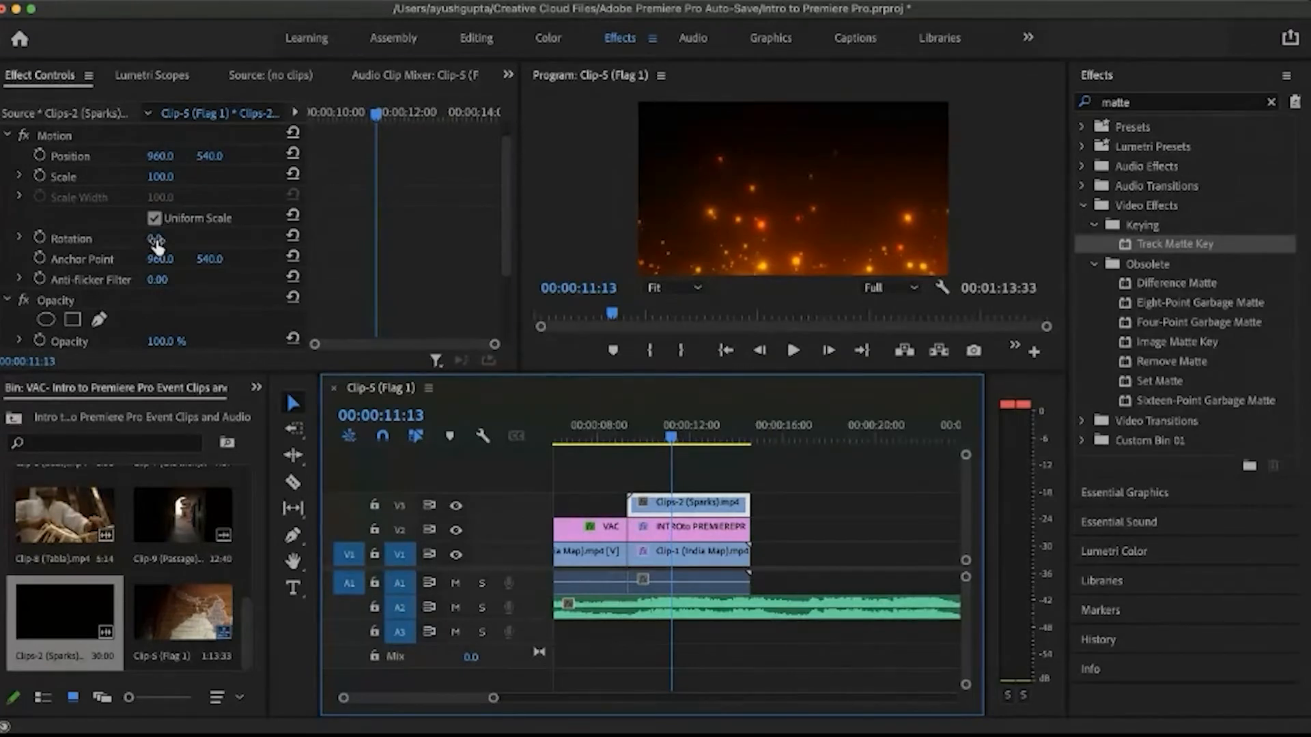
left_click(155, 239)
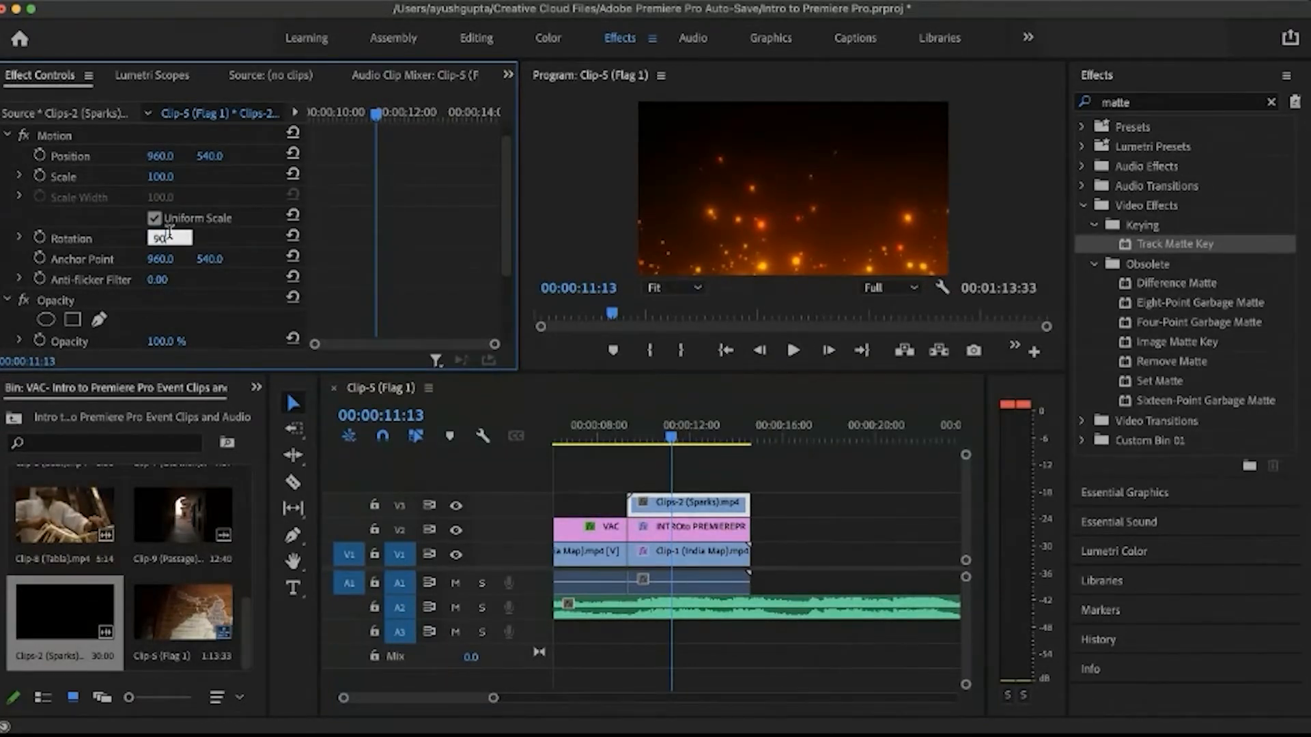
key("Return")
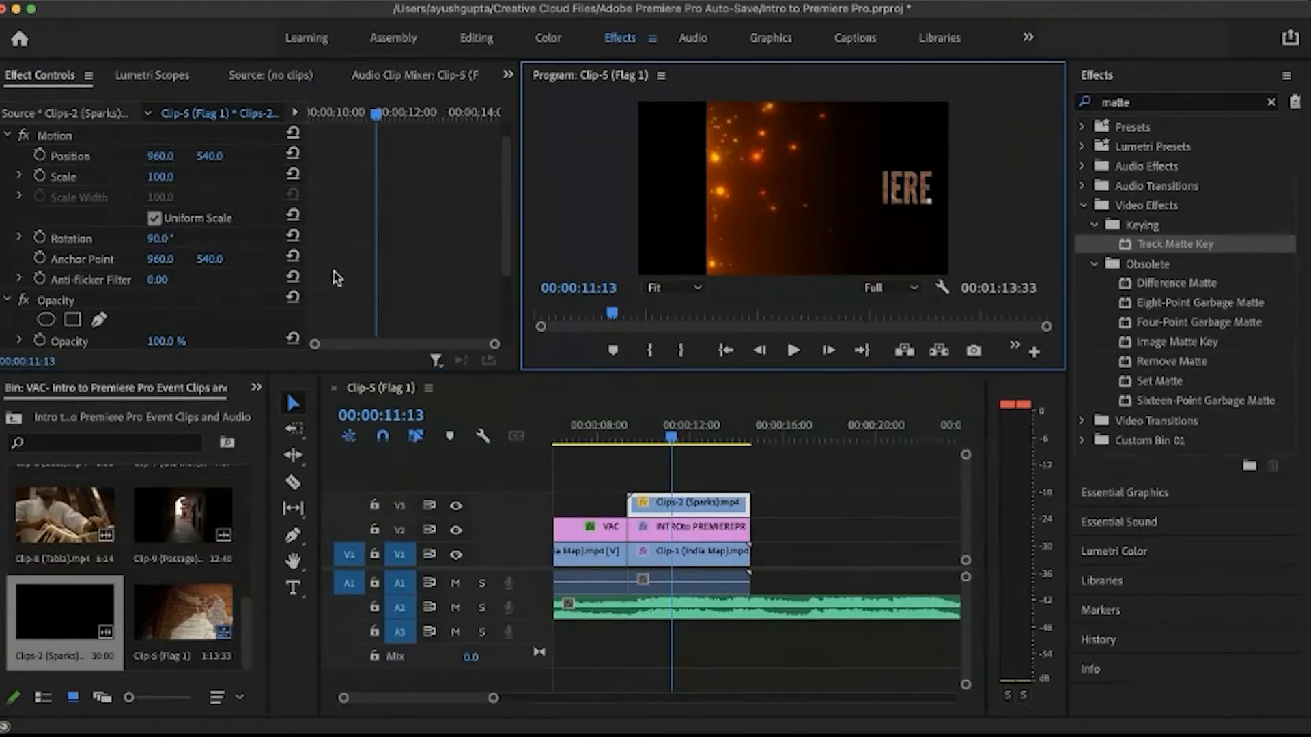
Step: Set the Sparks clip's horizontal position to 327 and enlarge the preview area
scroll(92, 204, "up", 1)
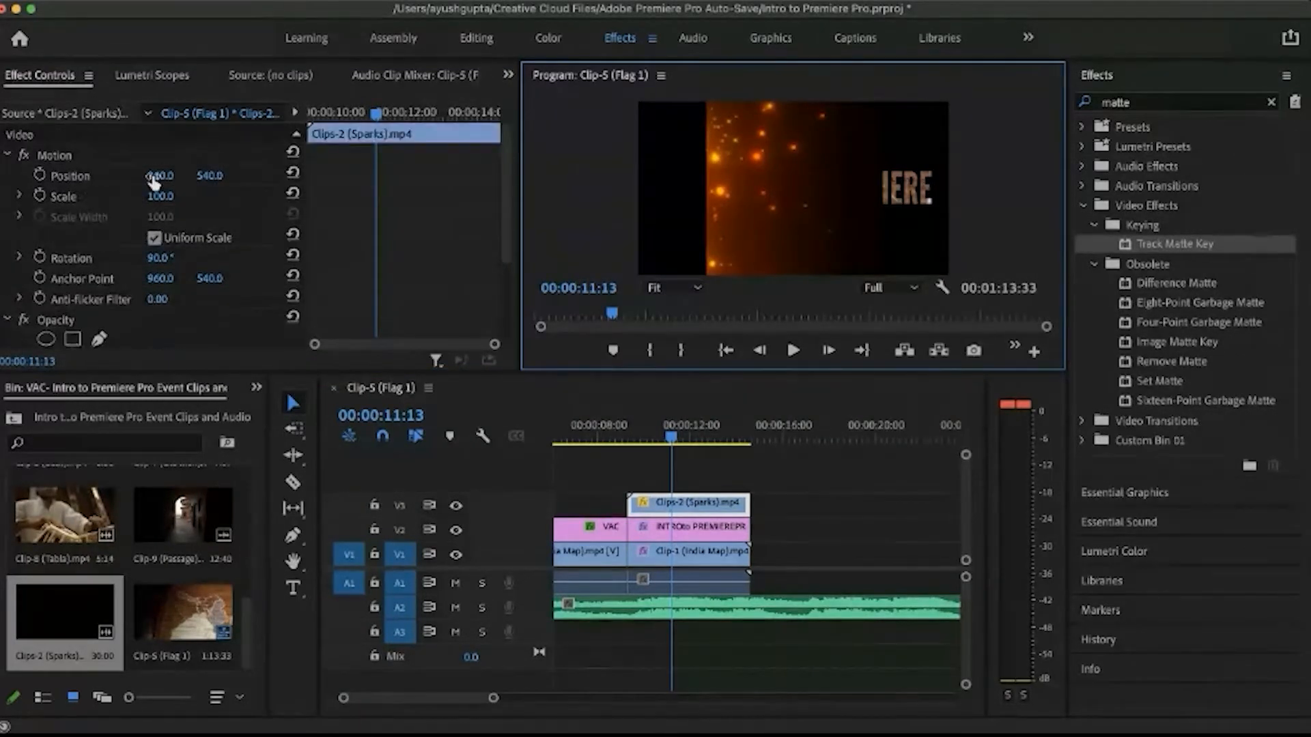
left_click_drag(153, 181, 156, 182)
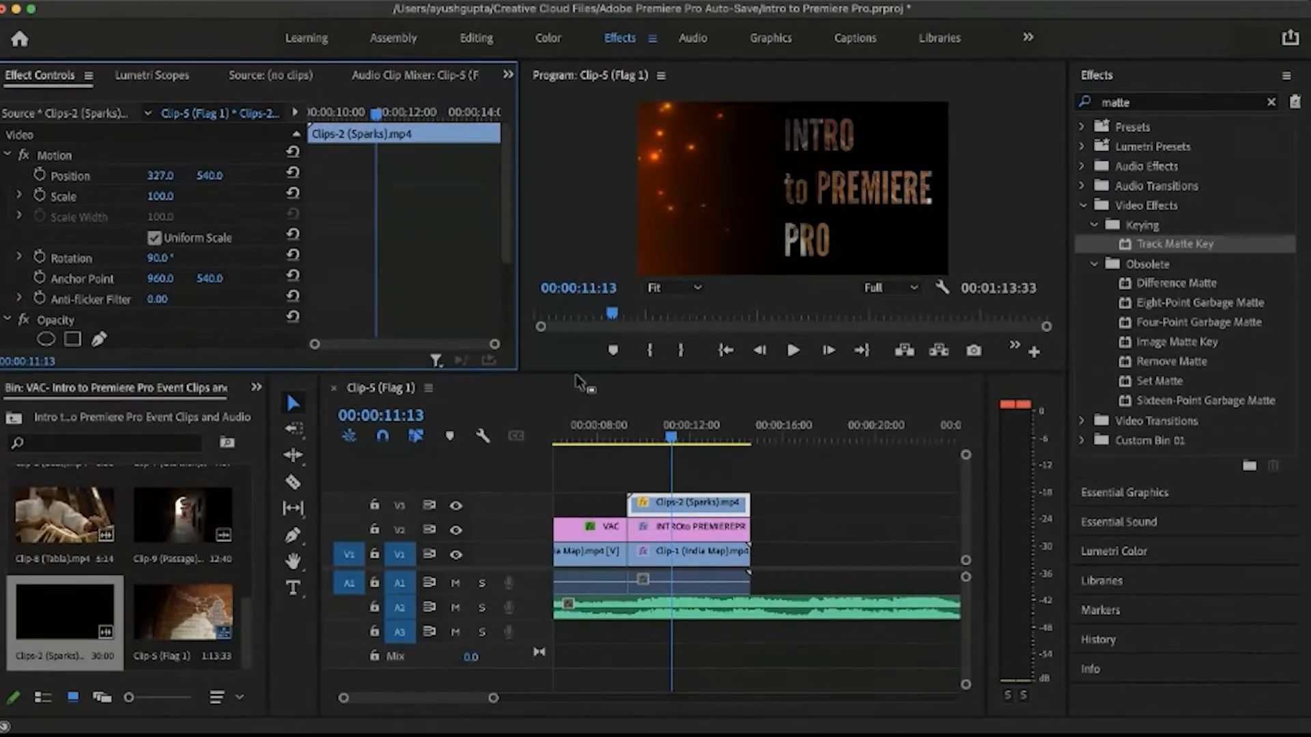
left_click_drag(577, 372, 577, 487)
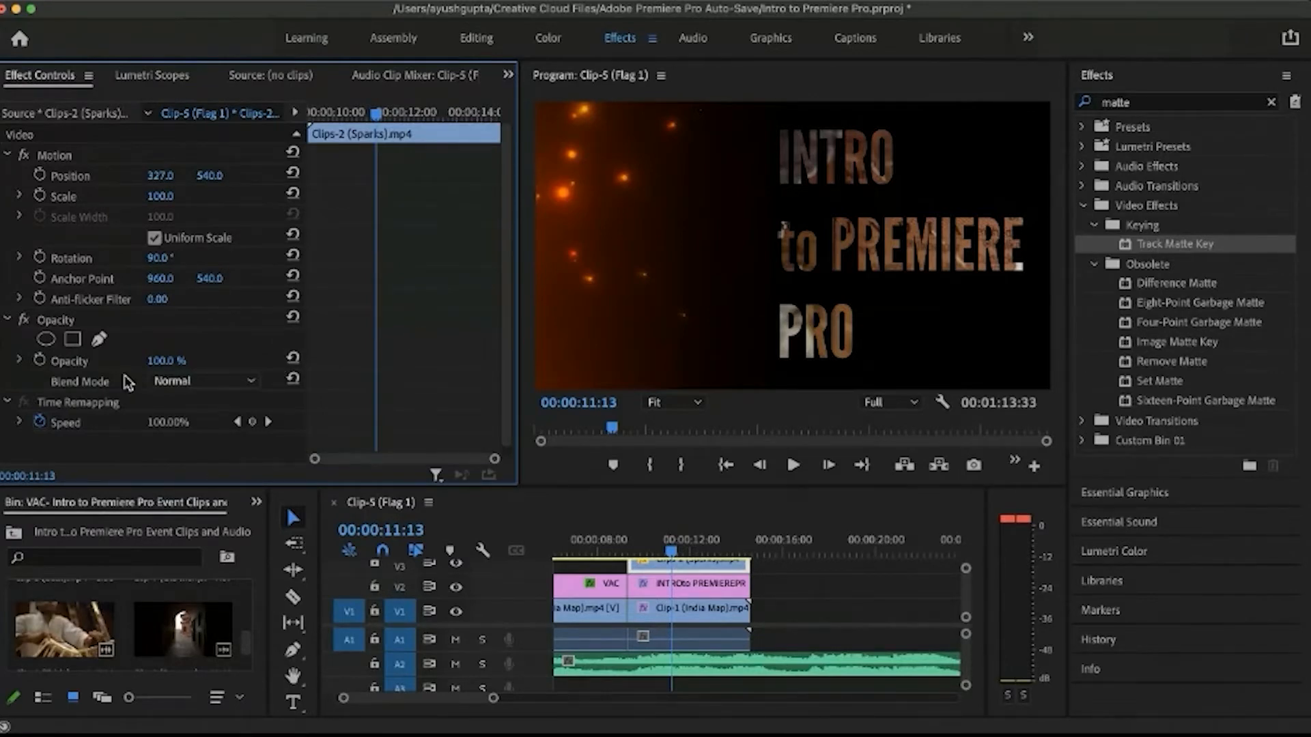
Step: Try the Darken, Color Burn and Overlay blend modes on the Sparks clip
left_click(171, 381)
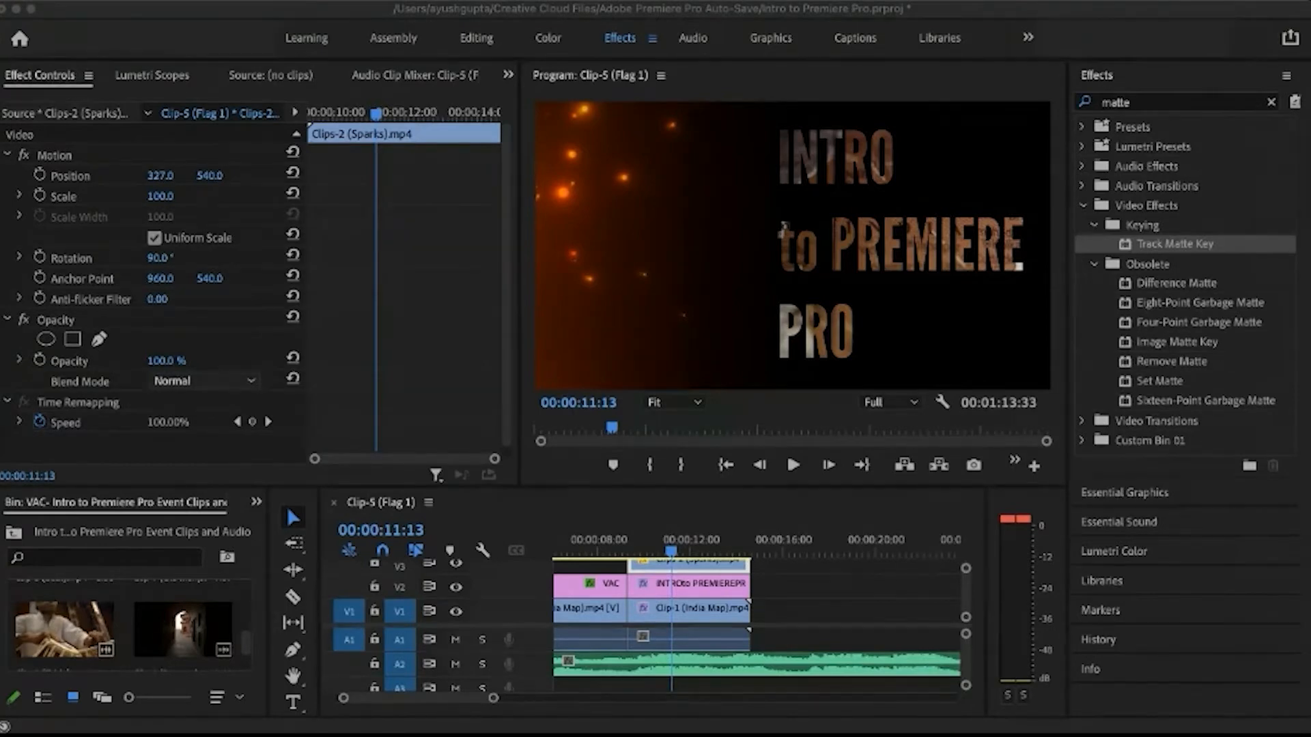
left_click(195, 29)
left_click(202, 380)
left_click(232, 37)
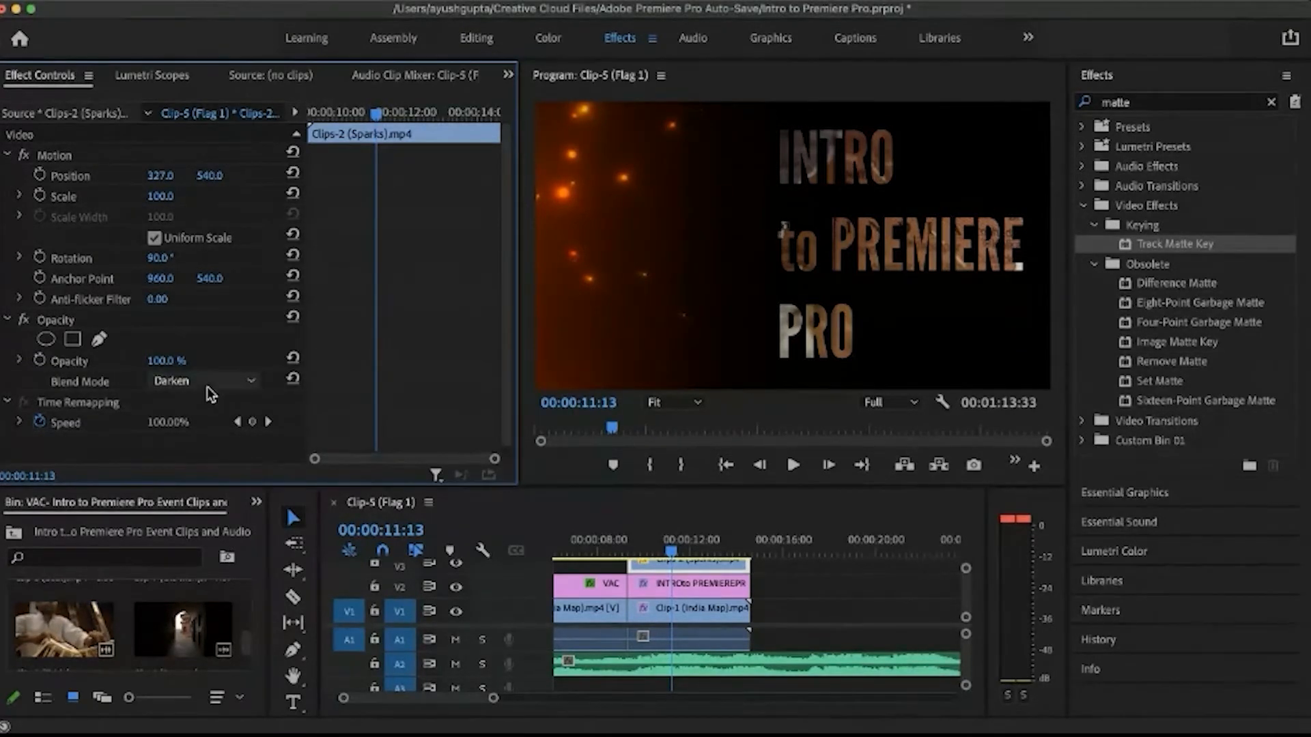
left_click(208, 381)
left_click(213, 200)
left_click(218, 380)
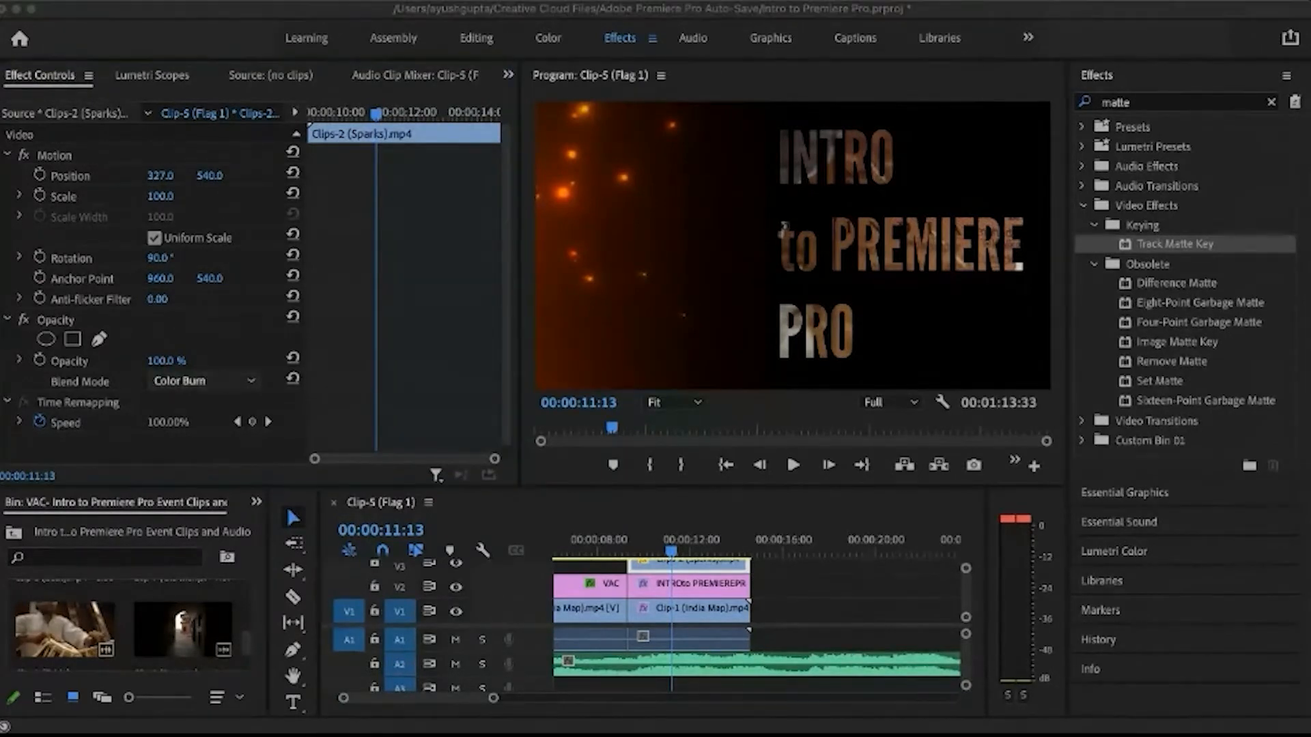
left_click(211, 77)
left_click(212, 386)
left_click(217, 133)
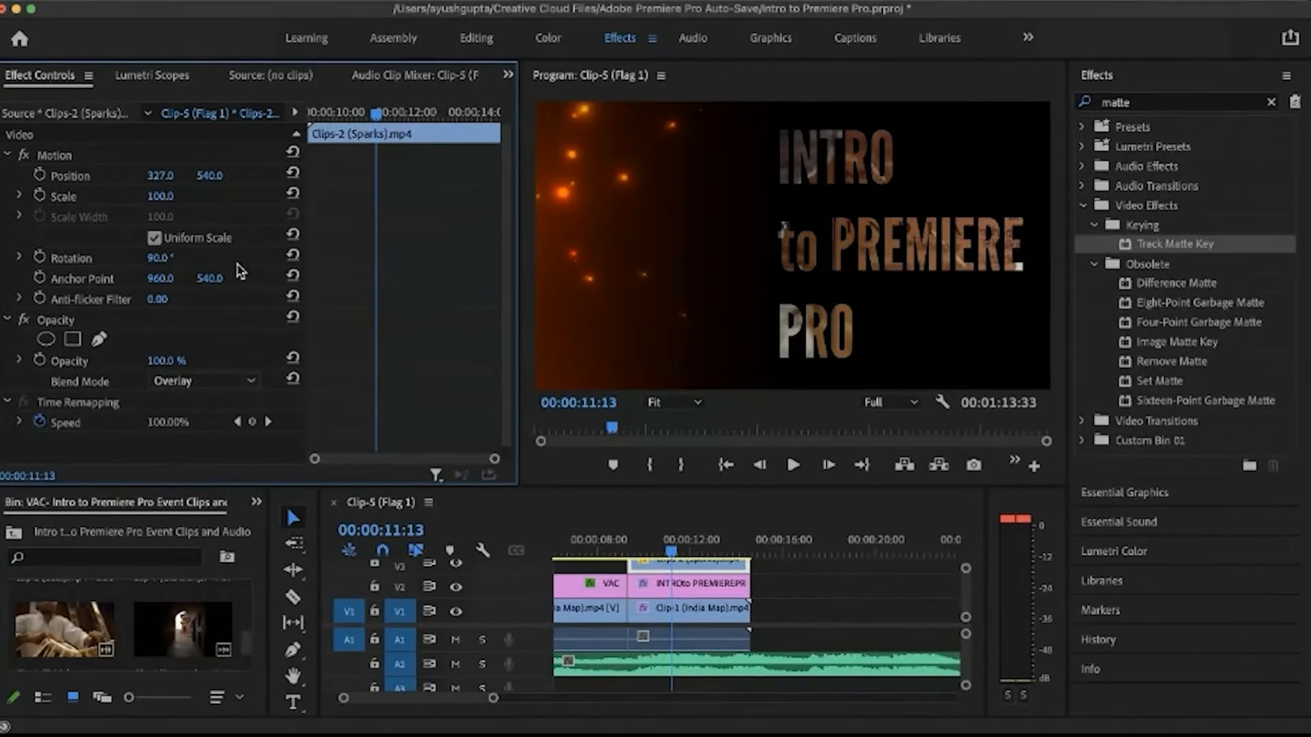
Step: Try the Darken, Color Dodge, Divide and Subtract blend modes on the Sparks clip
left_click(229, 388)
left_click(224, 217)
left_click(215, 387)
left_click(205, 54)
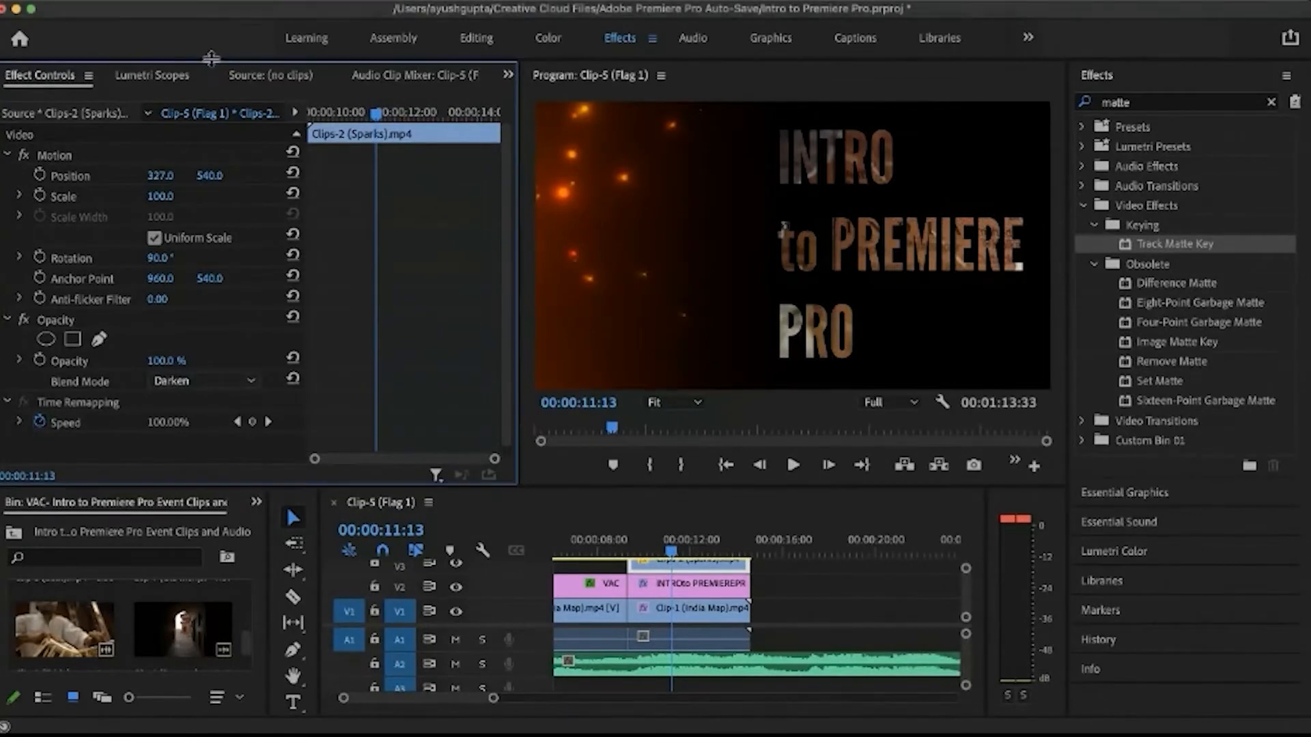
left_click(204, 380)
left_click(206, 170)
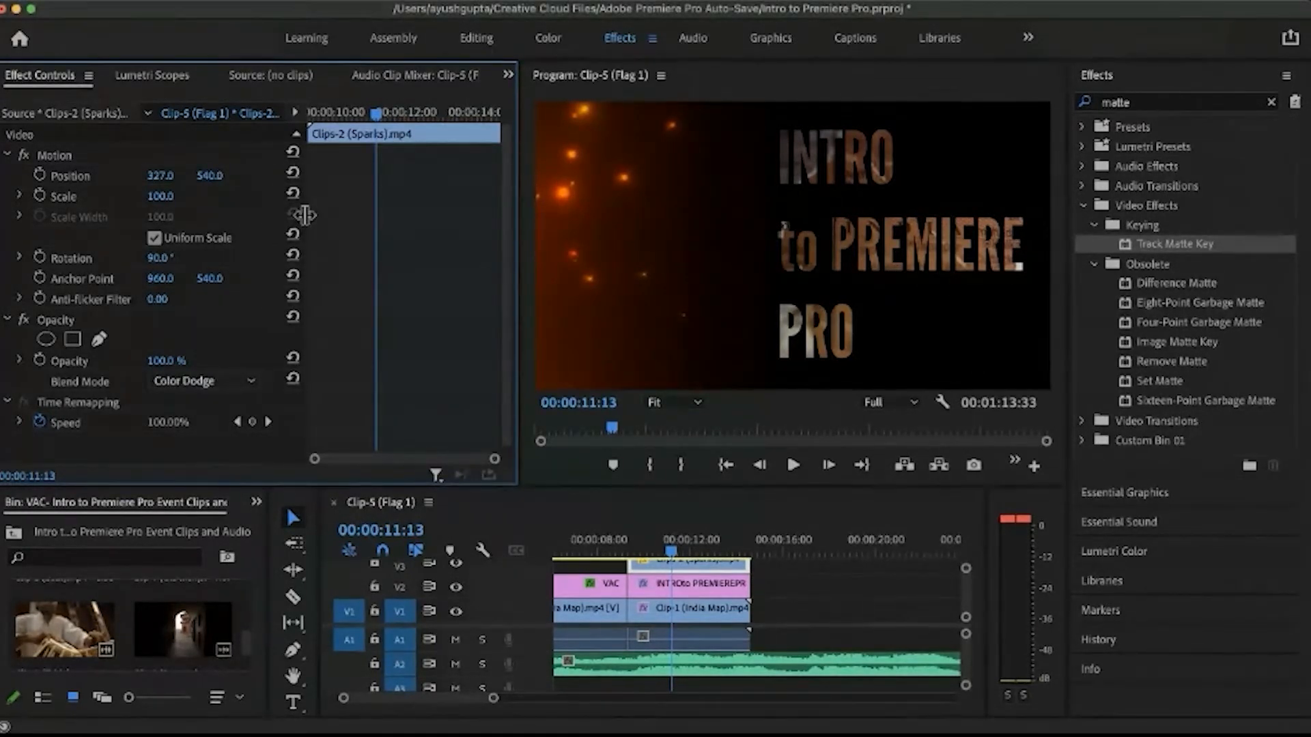
left_click(204, 381)
left_click(225, 303)
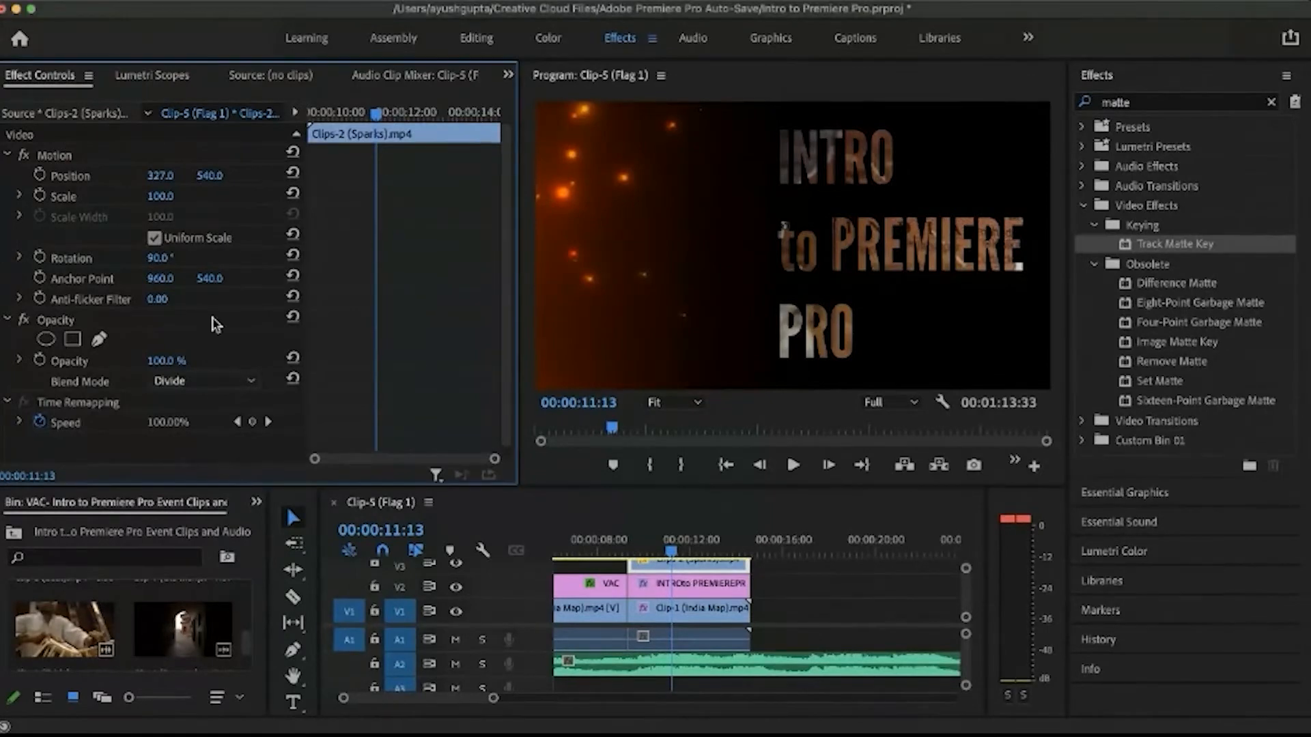
left_click(205, 381)
left_click(208, 247)
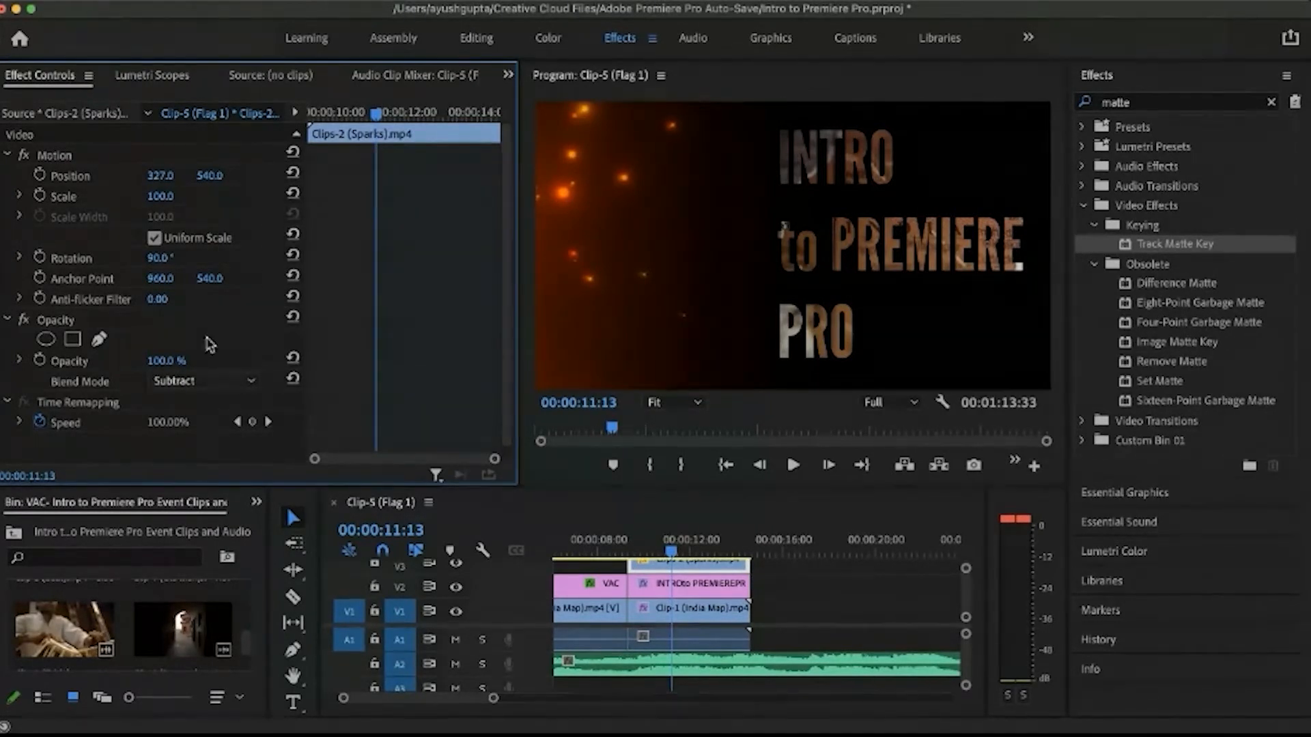
Step: Try the Pin Light blend mode on the Sparks clip and move the clip to position 316.0, 495.9
left_click(211, 380)
left_click(208, 195)
left_click(217, 381)
left_click(208, 164)
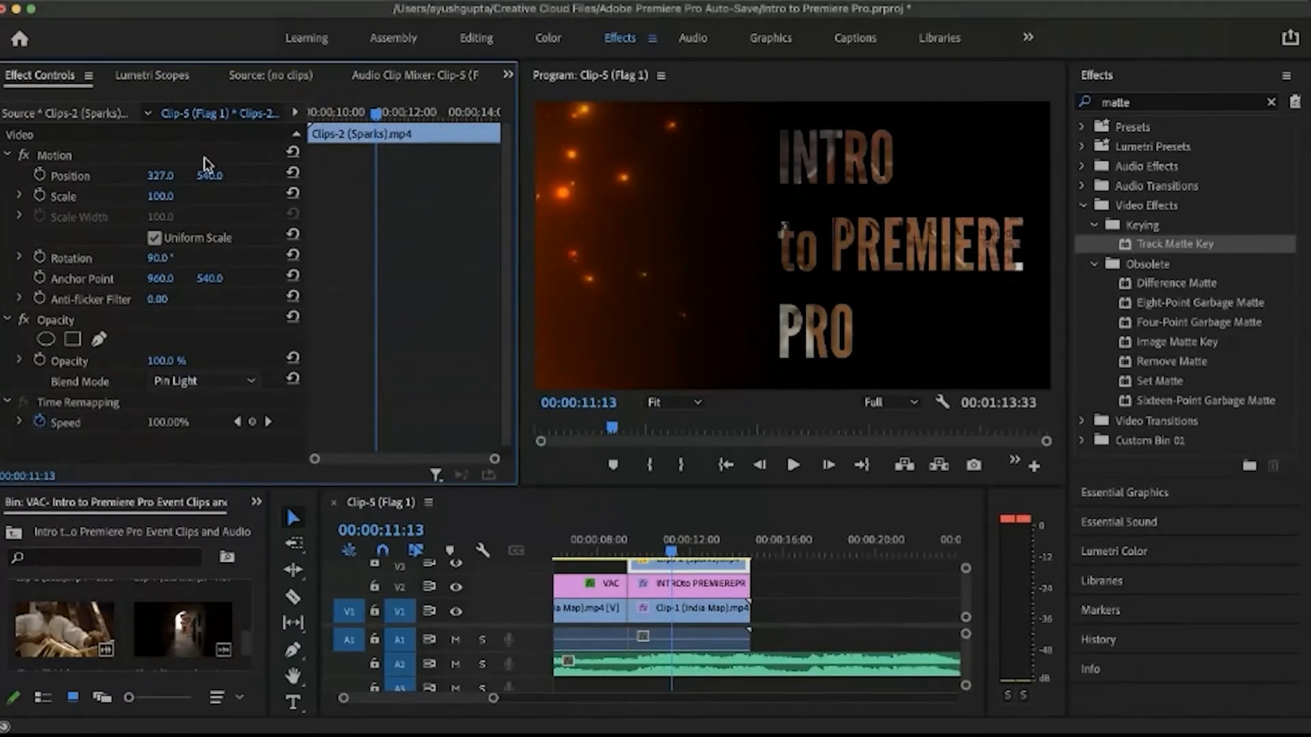
left_click(581, 231)
left_click_drag(577, 256, 578, 245)
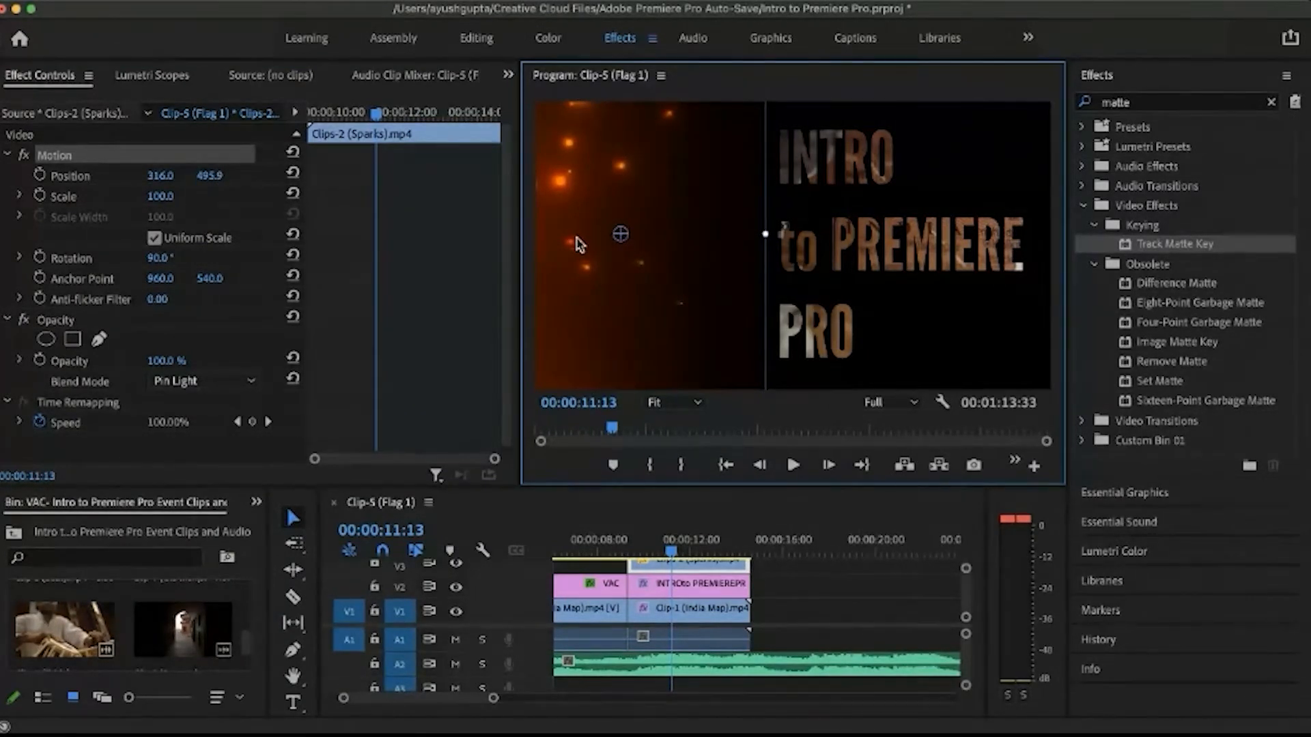
Step: Set the Sparks clip's blend mode to Difference and move the clip to about position 319.7, 547.3
left_click(233, 382)
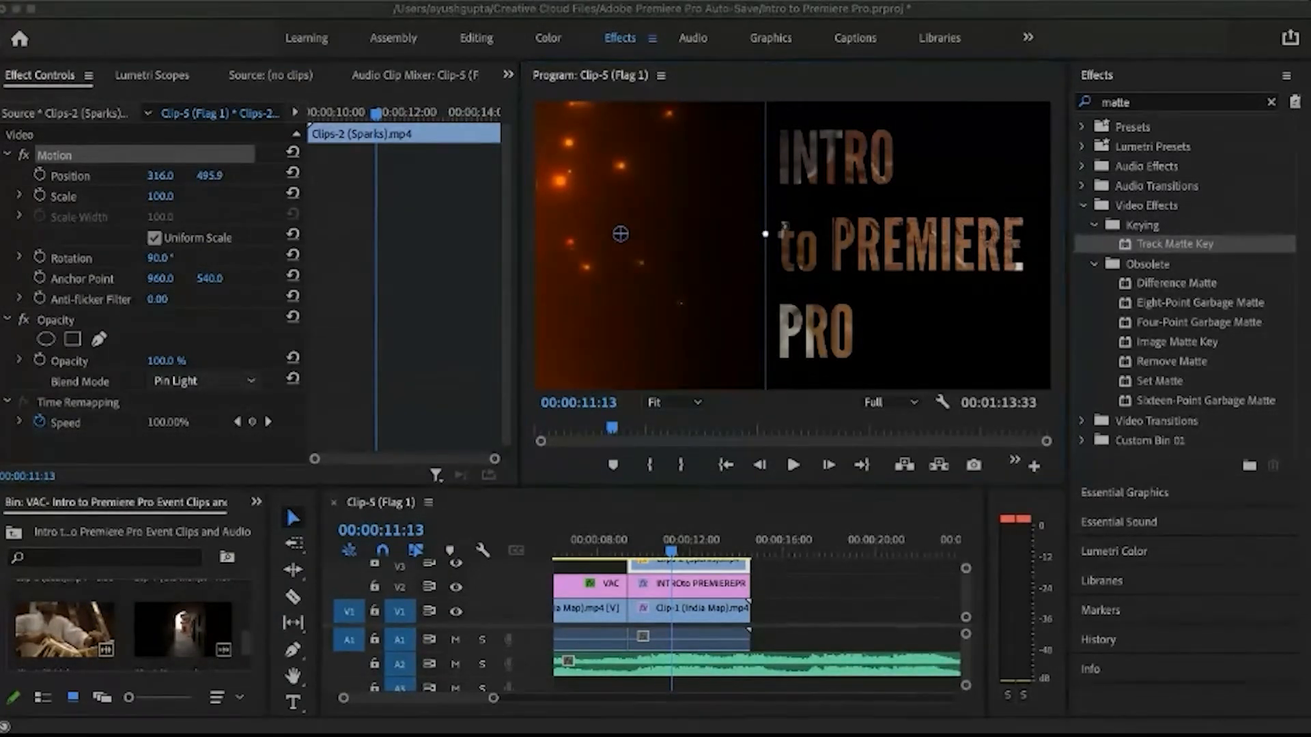
left_click(232, 413)
mouse_move(623, 282)
left_mouse_down()
mouse_move(666, 293)
mouse_move(622, 294)
left_mouse_up()
Step: Enlarge the "INTRO to PREMIERE PRO" graphic slightly in the frame
left_click(846, 258)
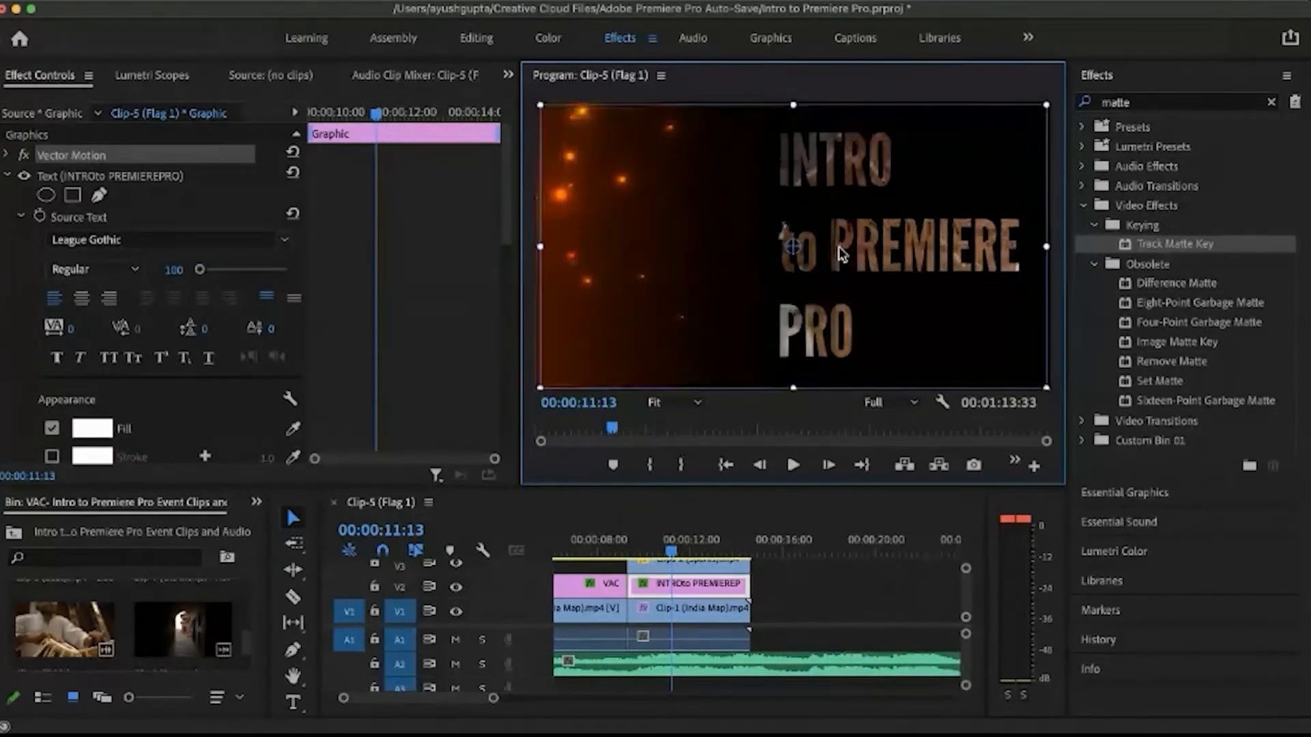
left_click(817, 570)
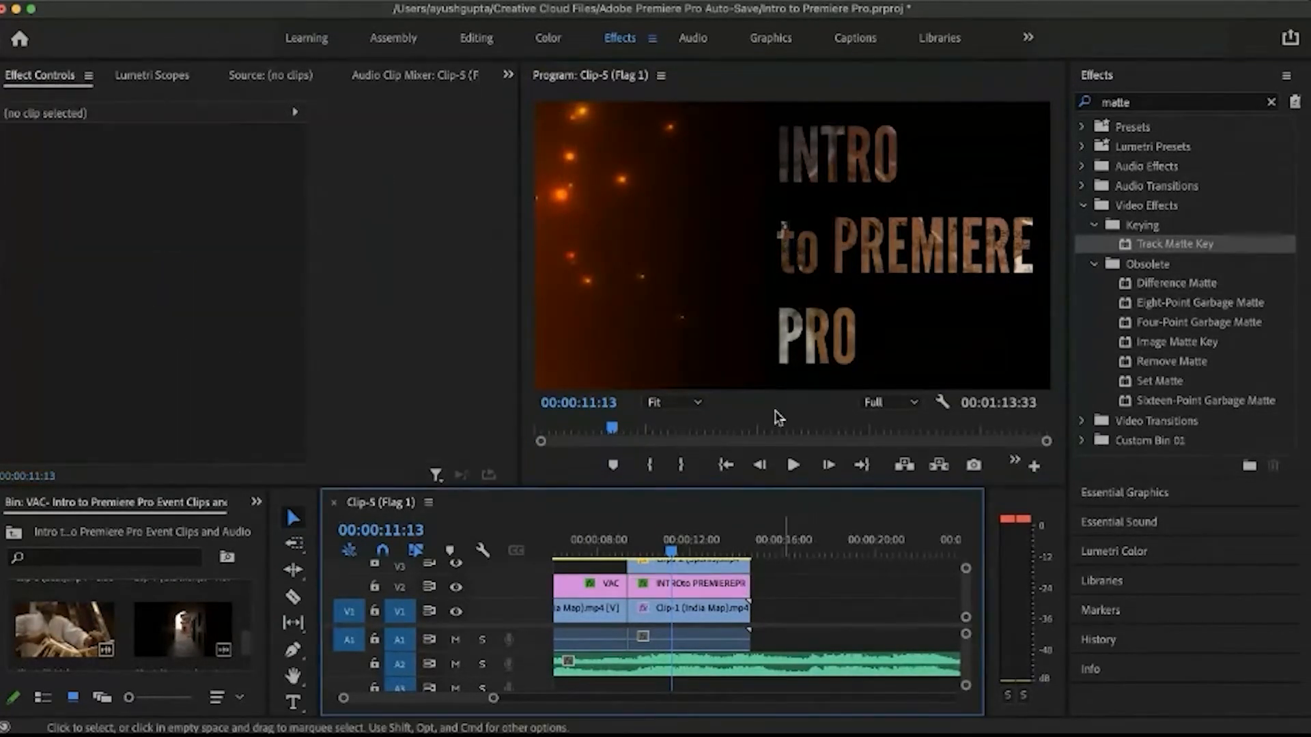
left_click(685, 594)
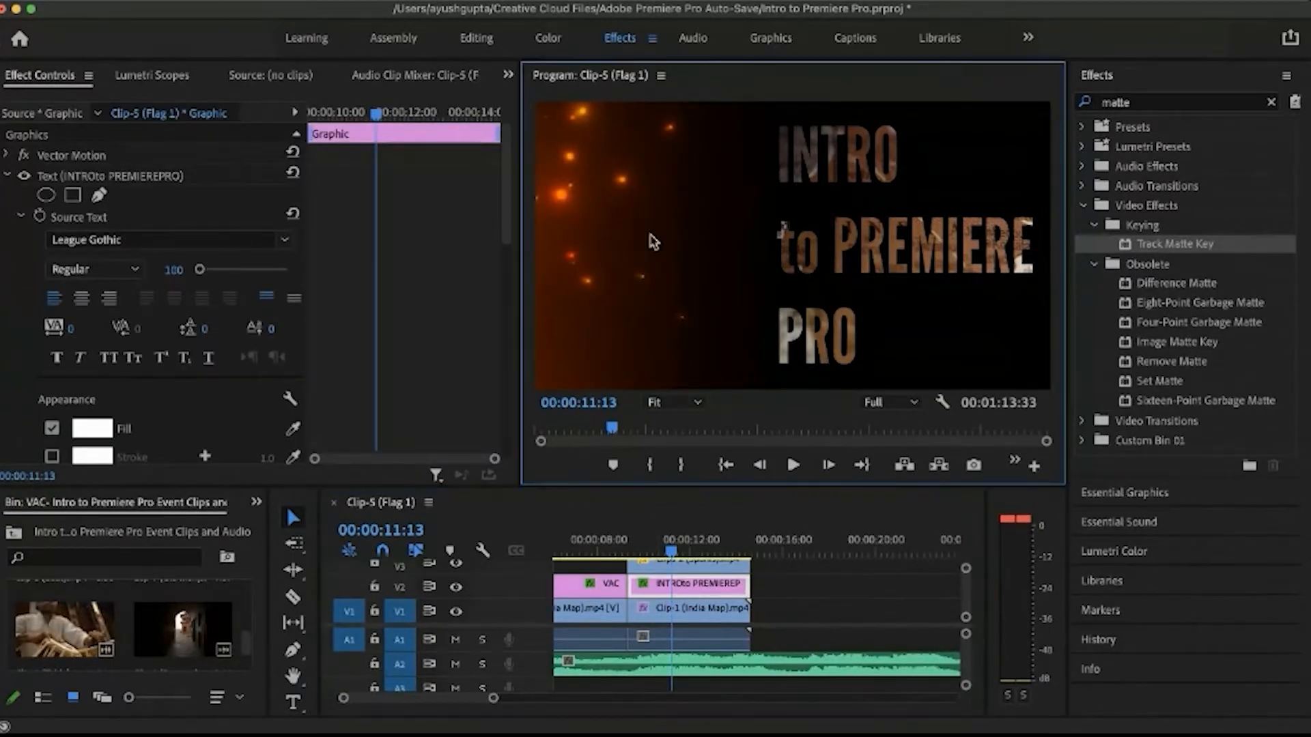
left_click(656, 239)
Step: Play the title with the sparks from the start of the Sparks clip to 00:00:13:37
left_click_drag(671, 554, 635, 559)
key("space")
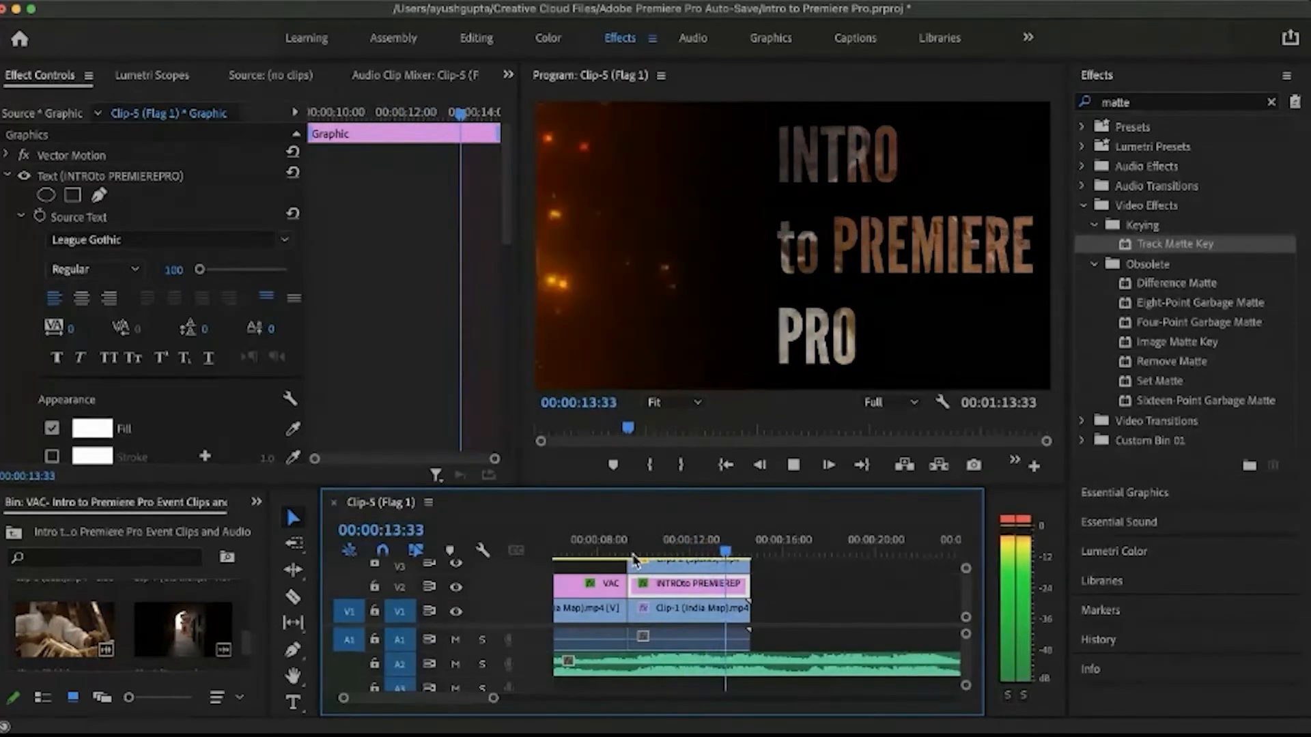
key("space")
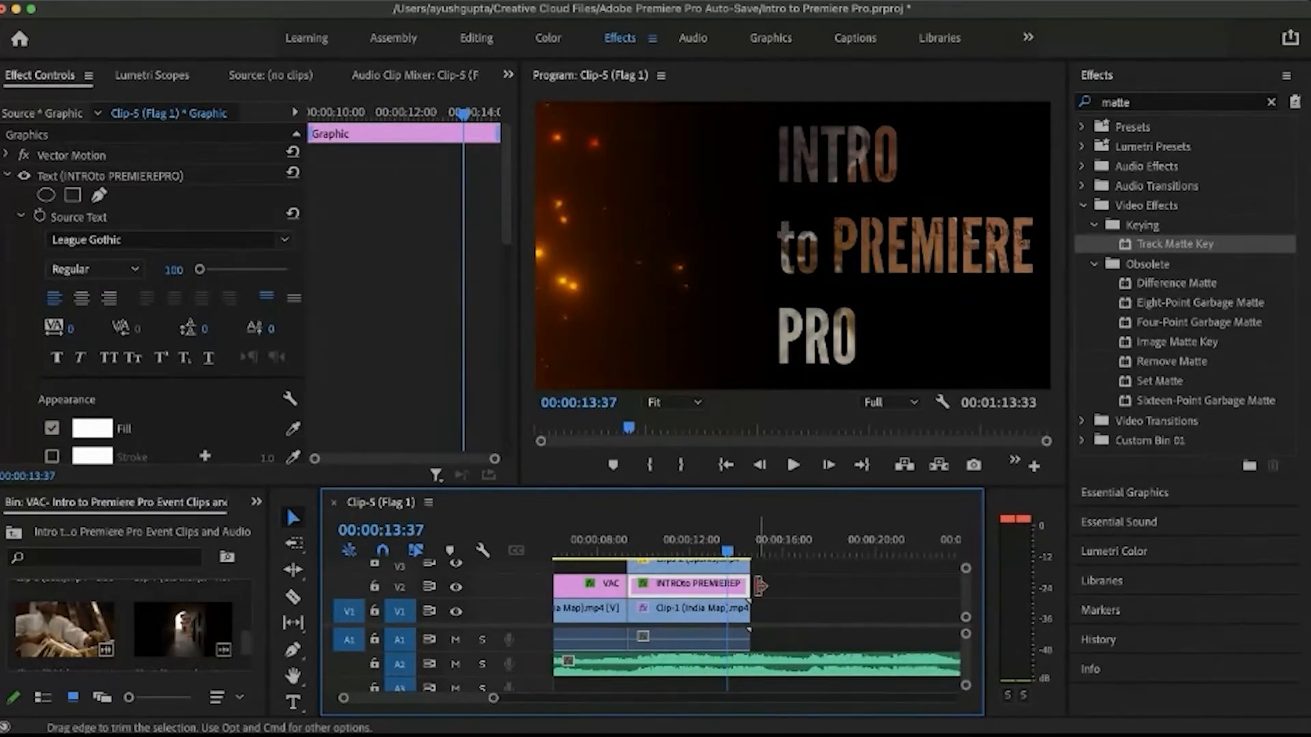
Step: Draw a freeform opacity mask on the Sparks clip enclosing the sparks, extending beyond the frame and ending just beside the title text
scroll(759, 586, "up", 1)
left_click(717, 576)
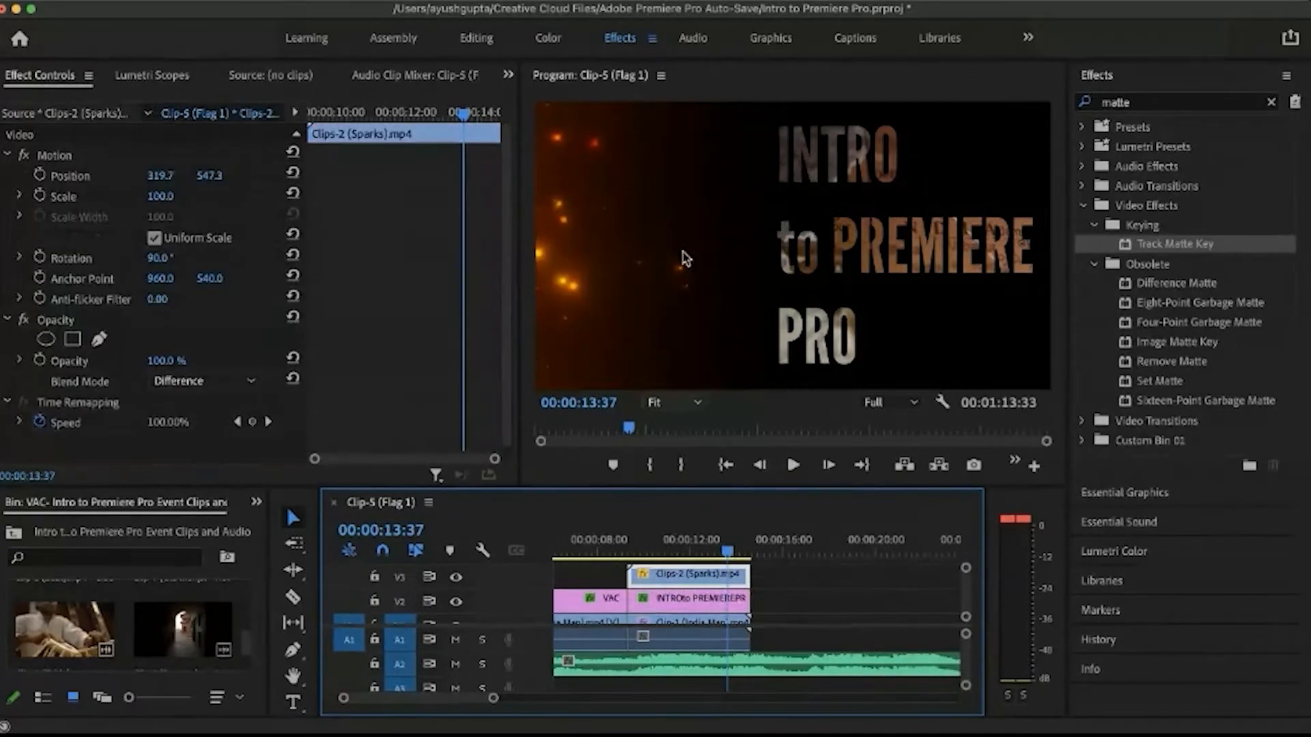
key("super+Tab")
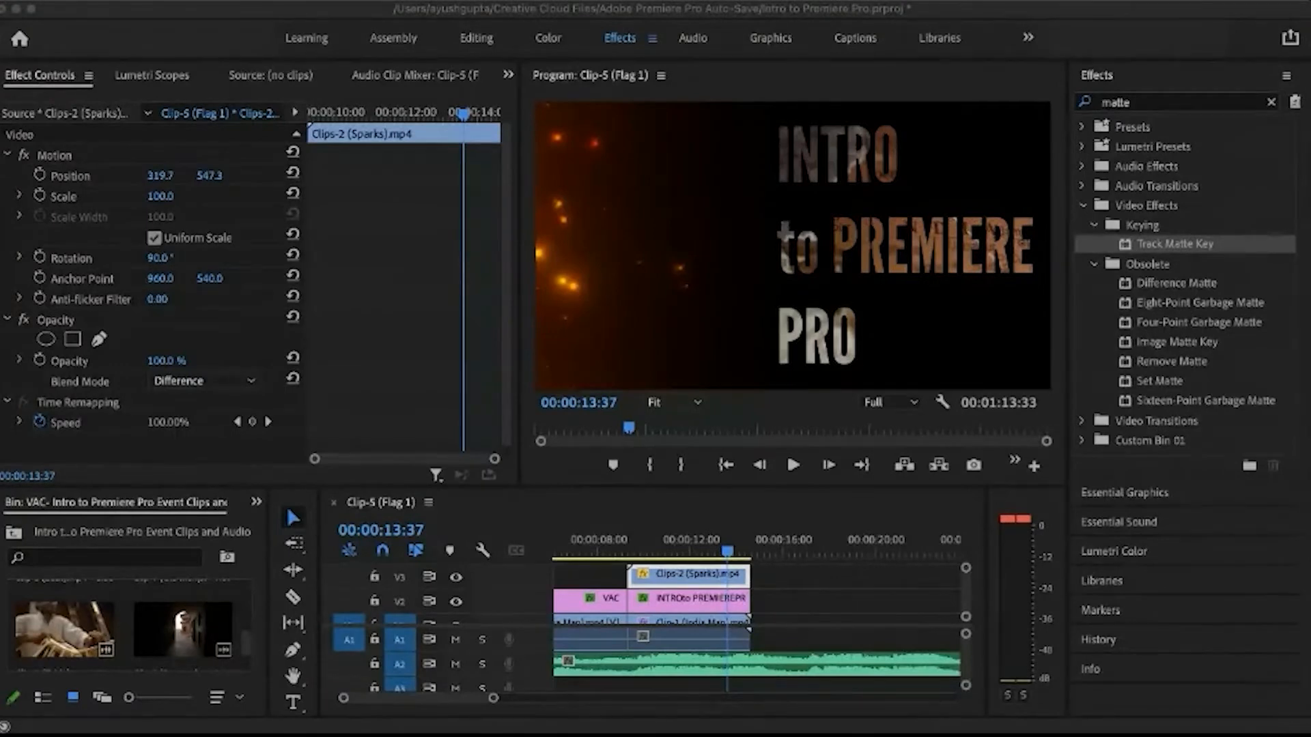
left_click(681, 448)
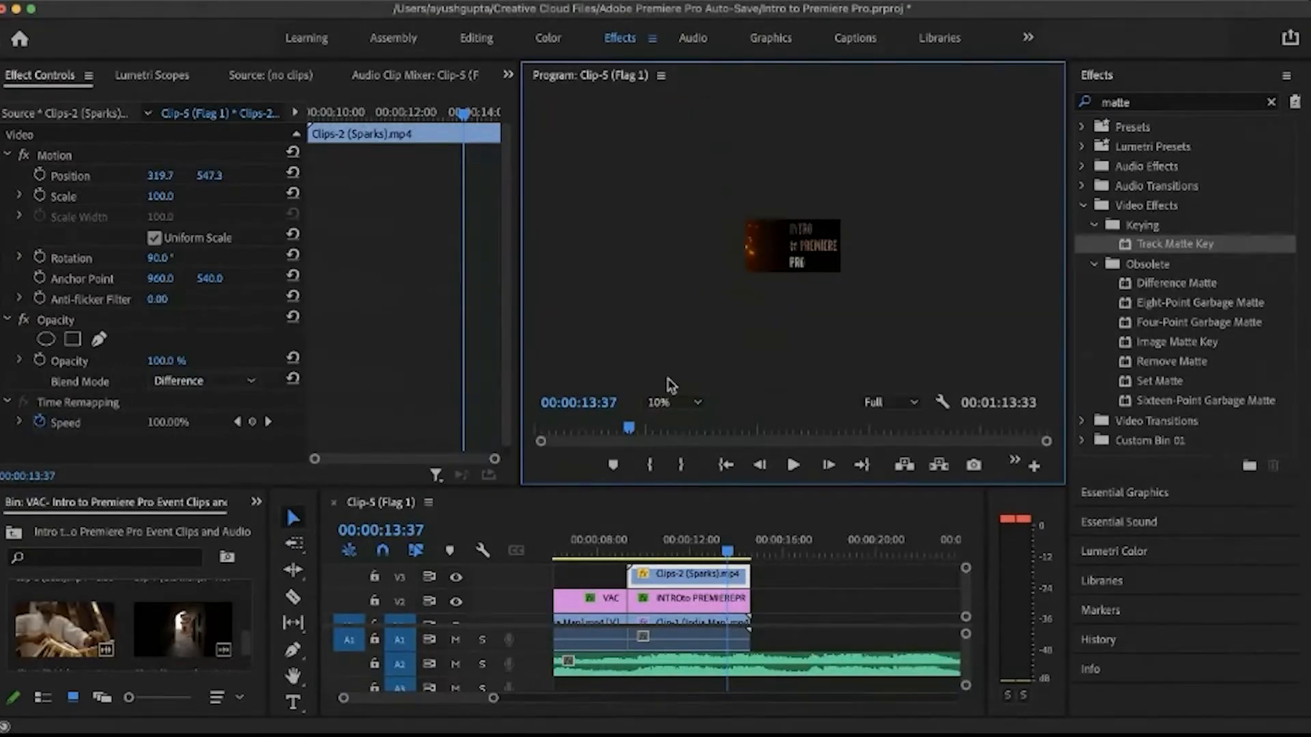
key("super+Tab")
left_click(701, 355)
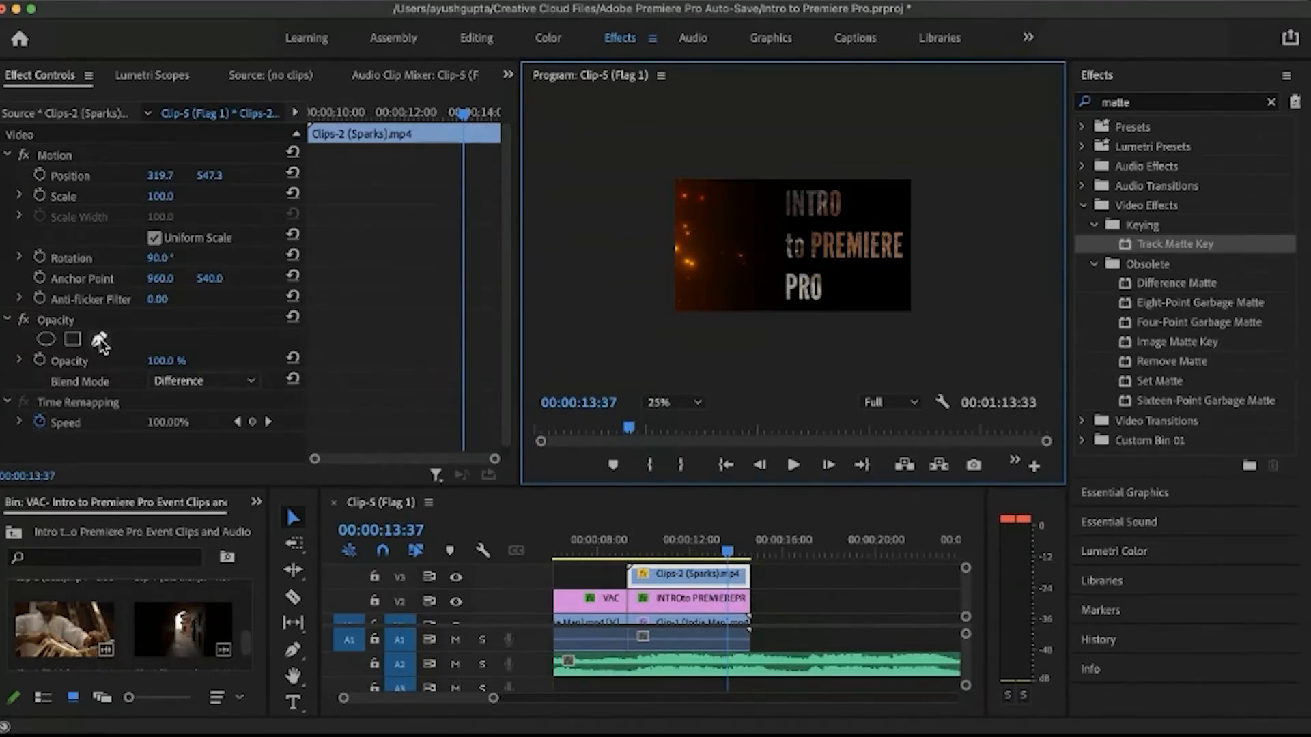
left_click(99, 339)
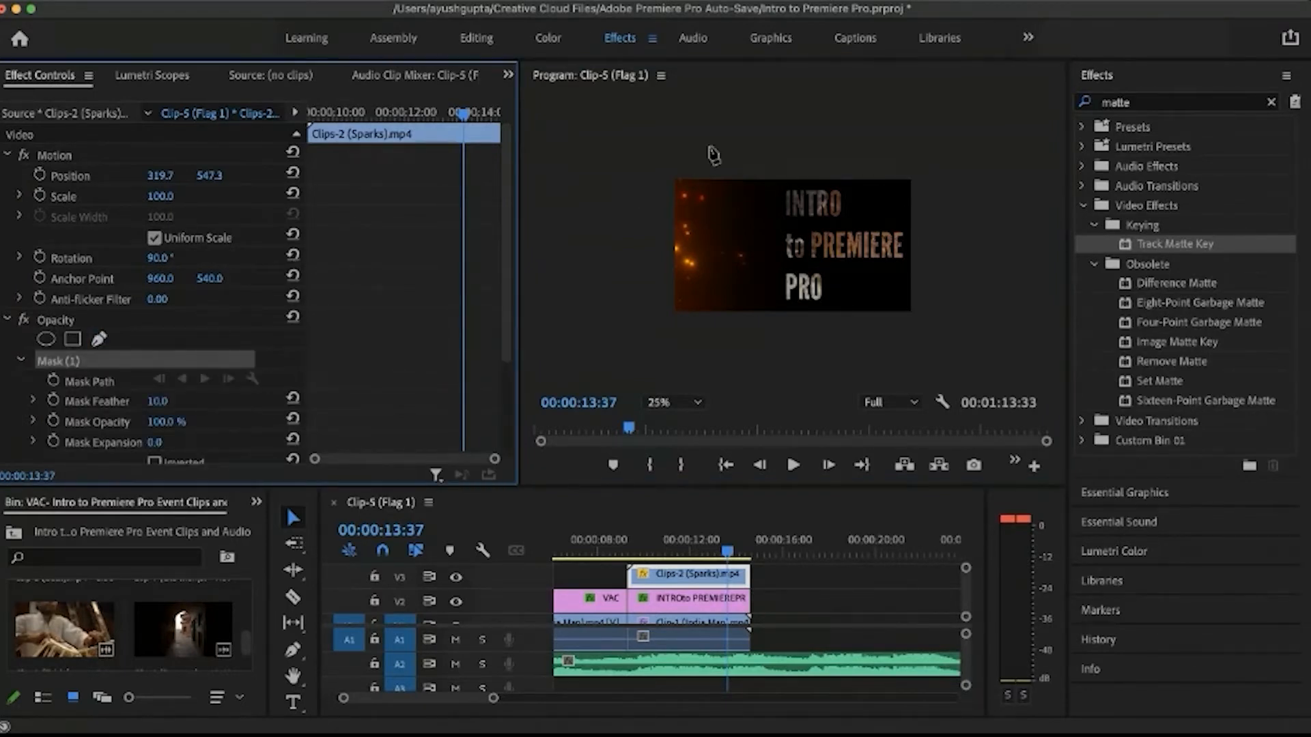
left_click(770, 158)
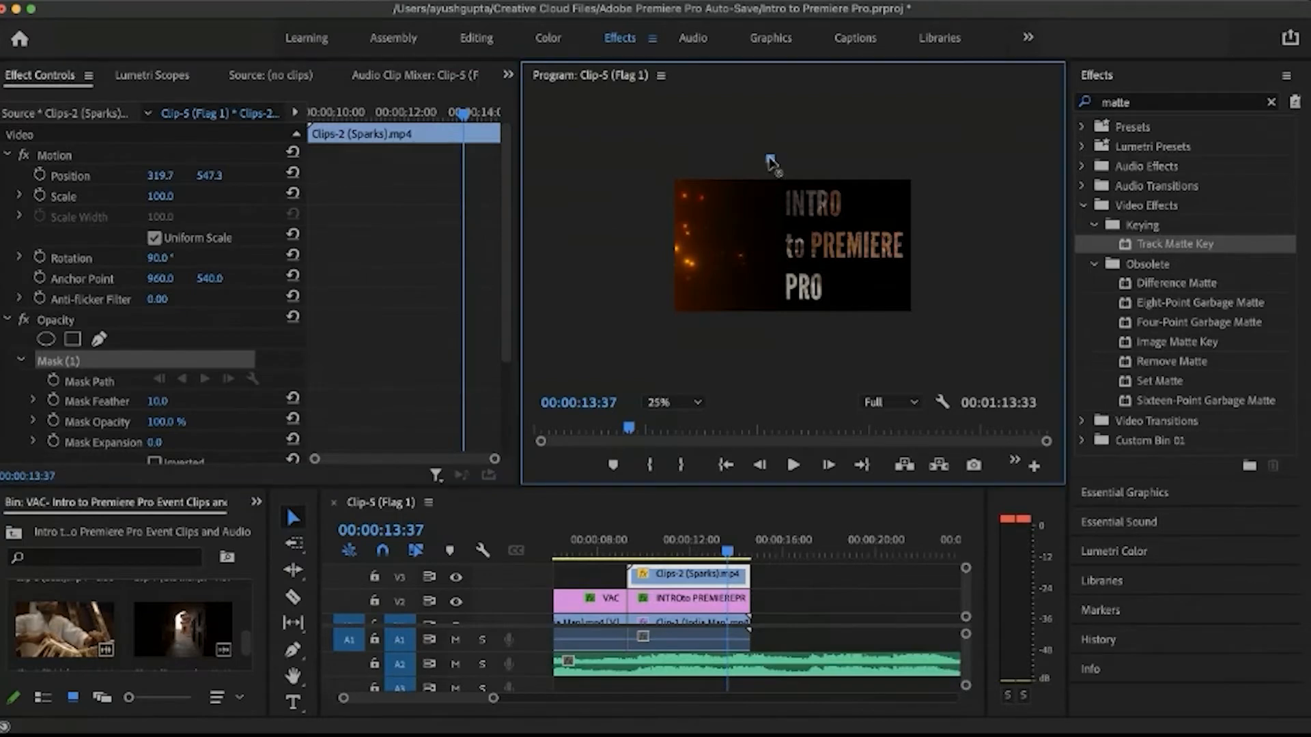
left_click(766, 186)
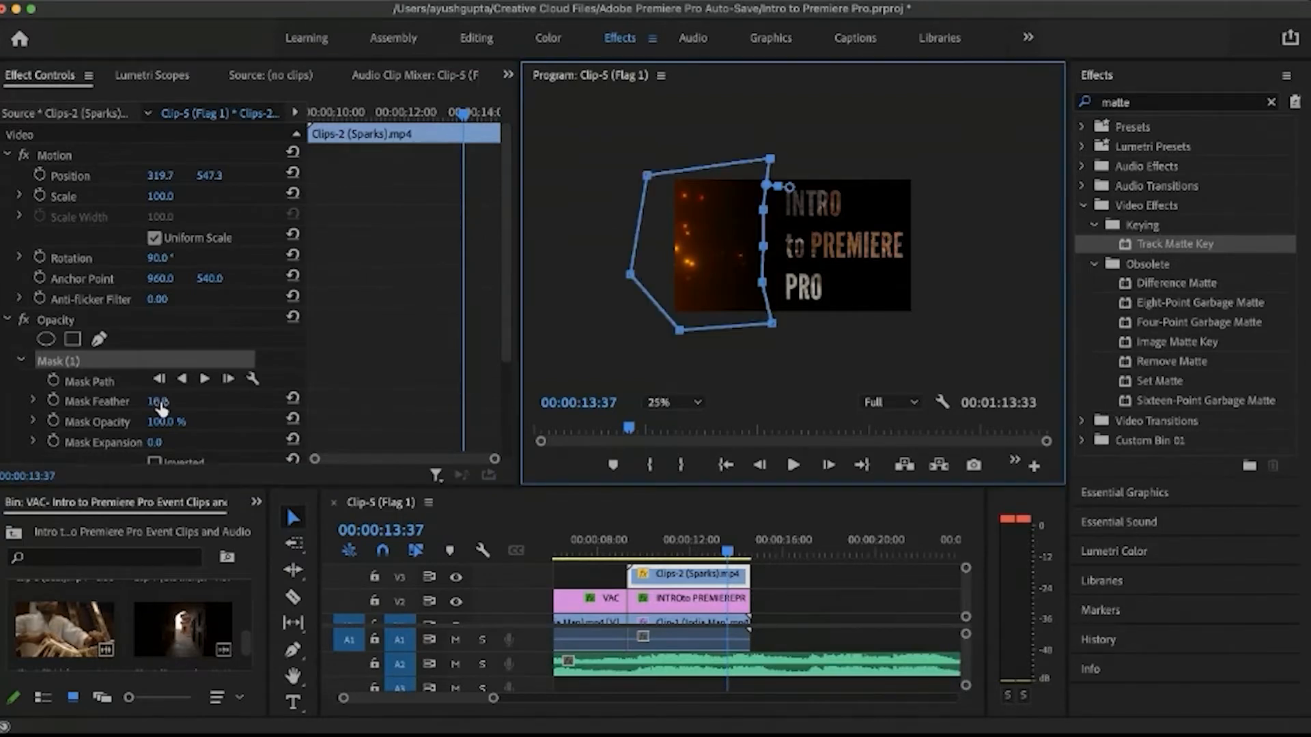
Step: Set the feather of the Sparks clip's opacity mask to 124
left_click(159, 403)
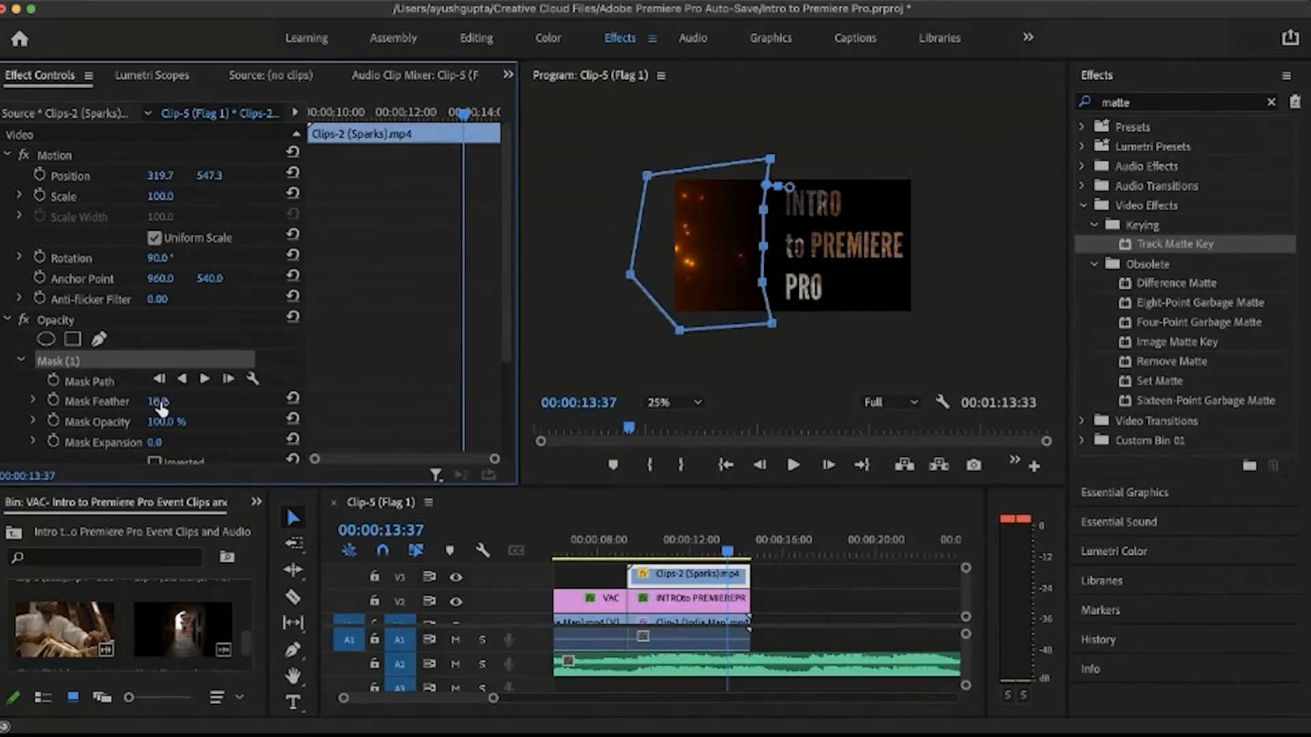
left_click_drag(159, 403, 159, 403)
scroll(142, 321, "down", 2)
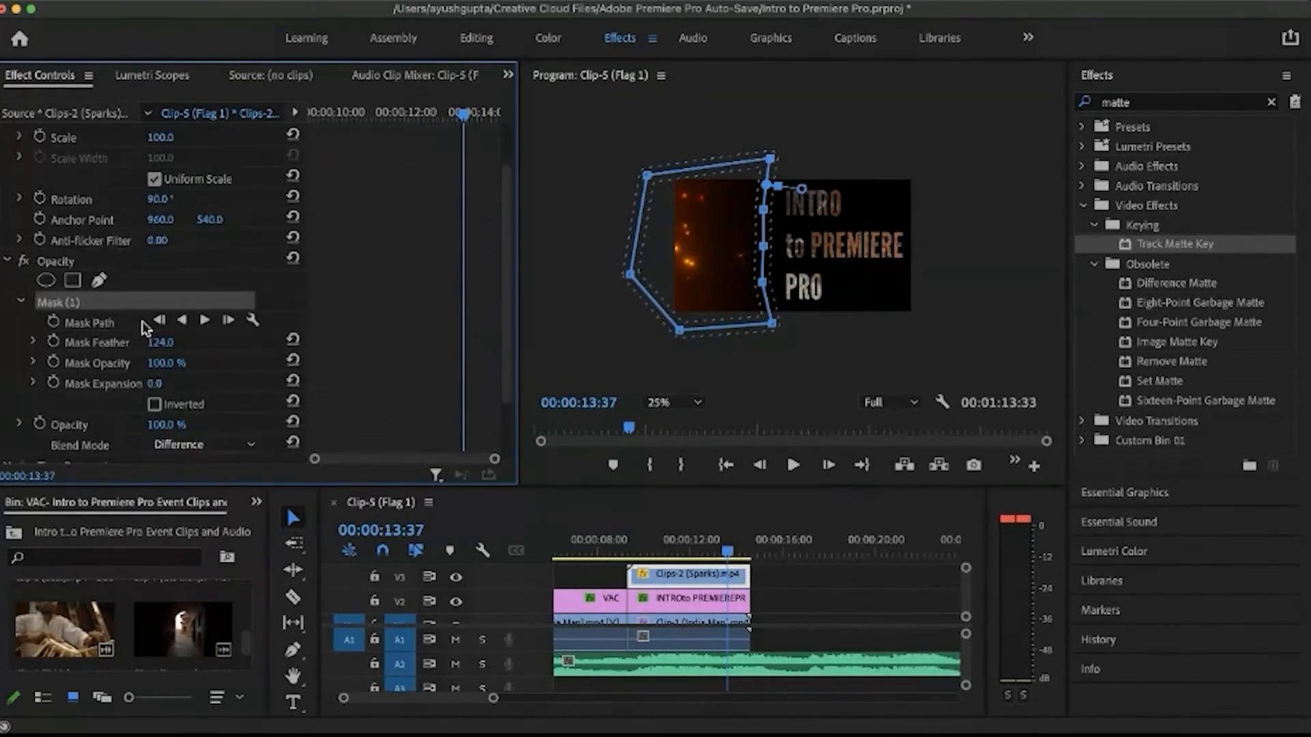
scroll(142, 320, "down", 2)
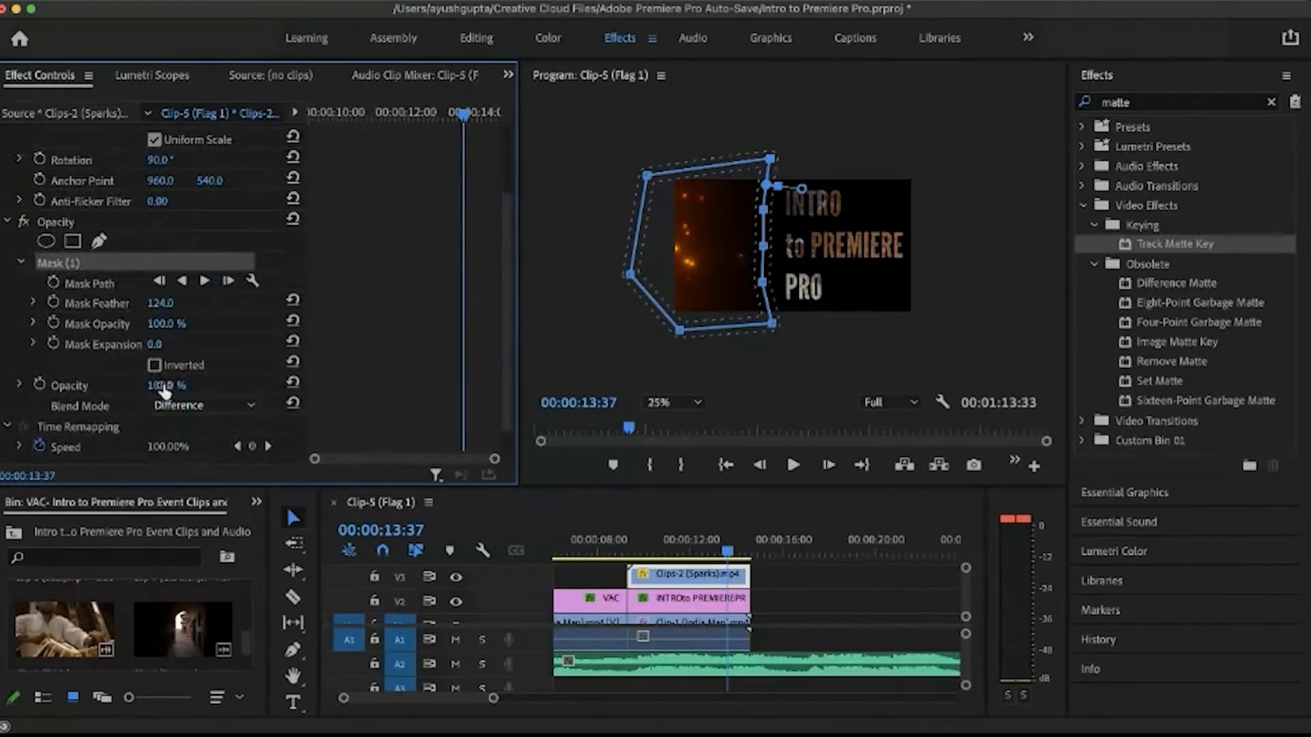
Step: Lower the Sparks clip's opacity to 80%, fit the whole frame in the program view, and deselect the clip
mouse_move(164, 387)
left_mouse_down()
mouse_move(194, 388)
mouse_move(163, 390)
left_mouse_up()
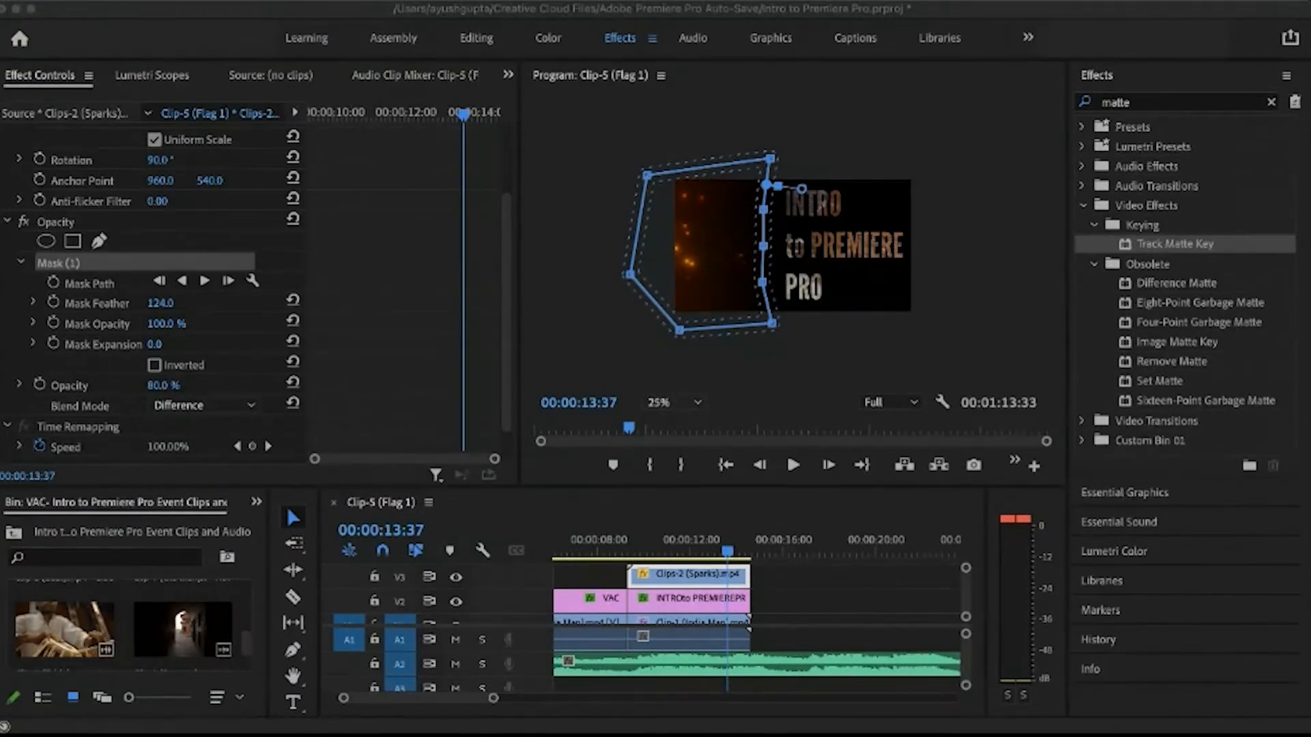
left_click(676, 421)
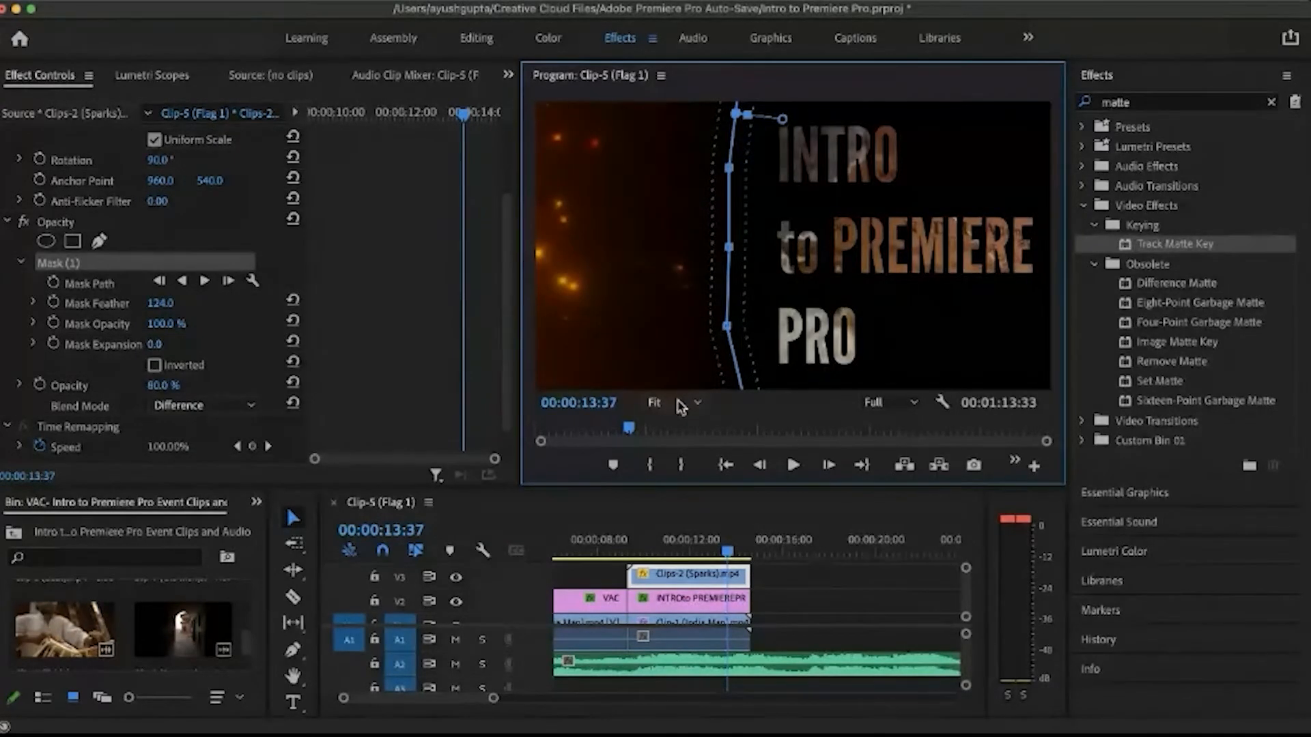
left_click(826, 599)
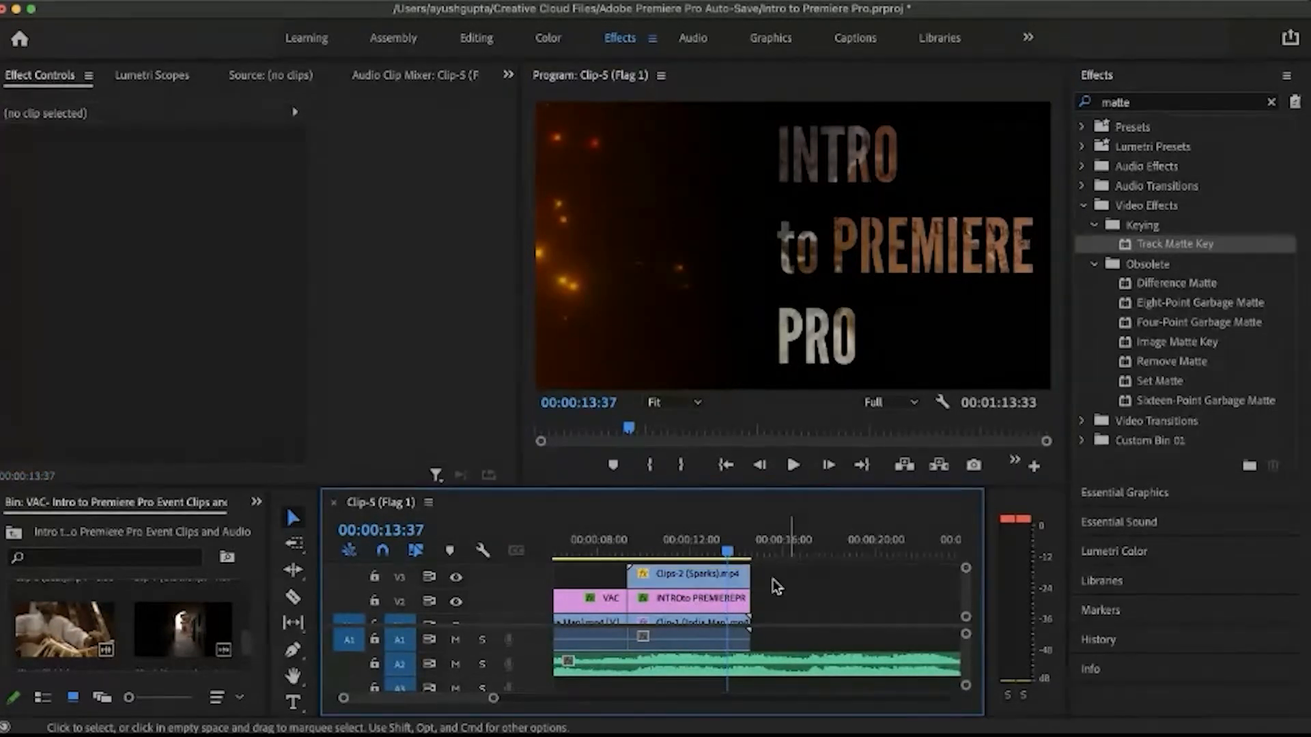
Step: Play the sequence from 00:00:08:14 through the end of the title with the masked sparks
left_click_drag(642, 550, 608, 550)
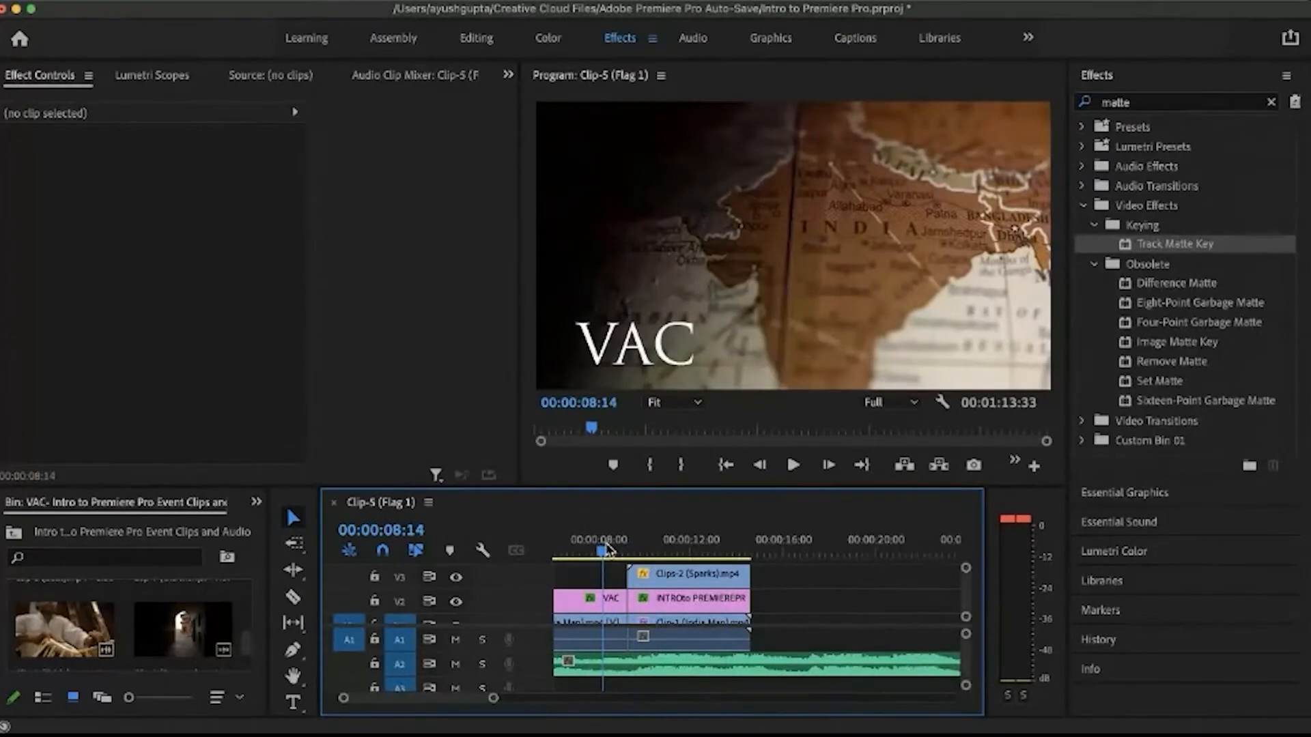
key("space")
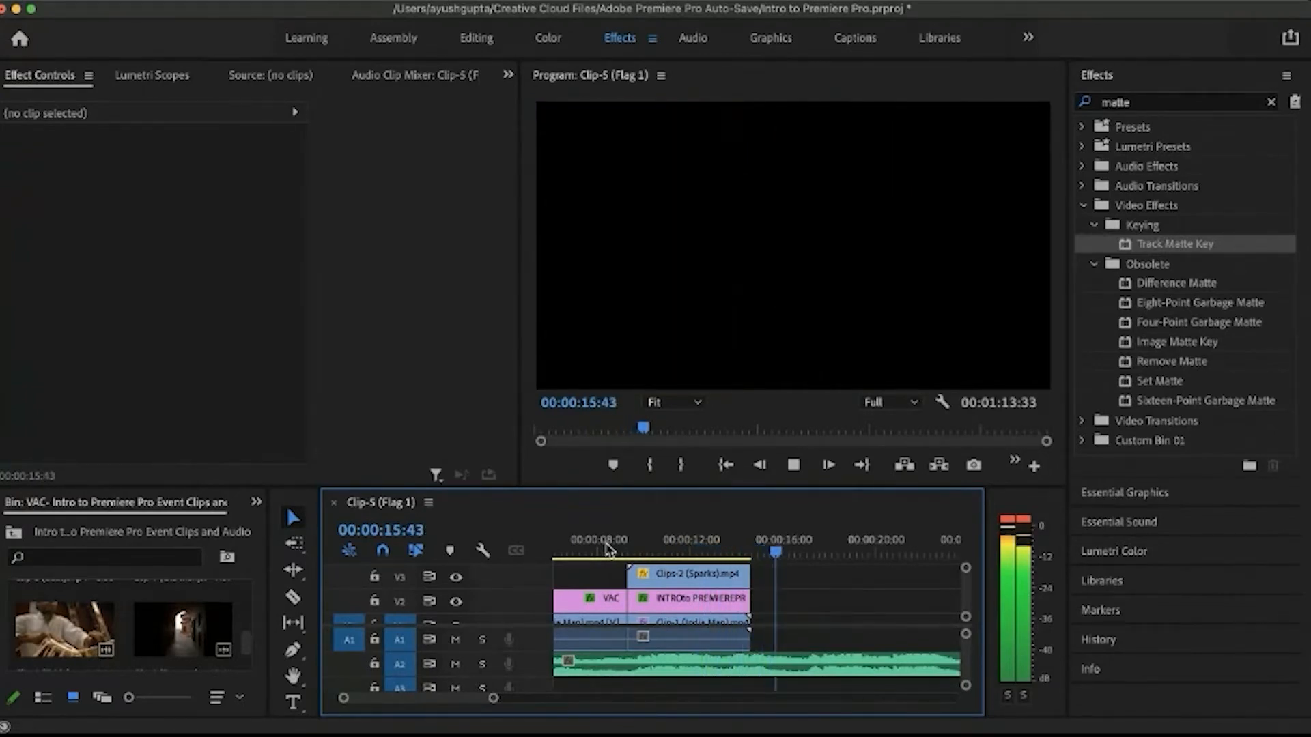
key("space")
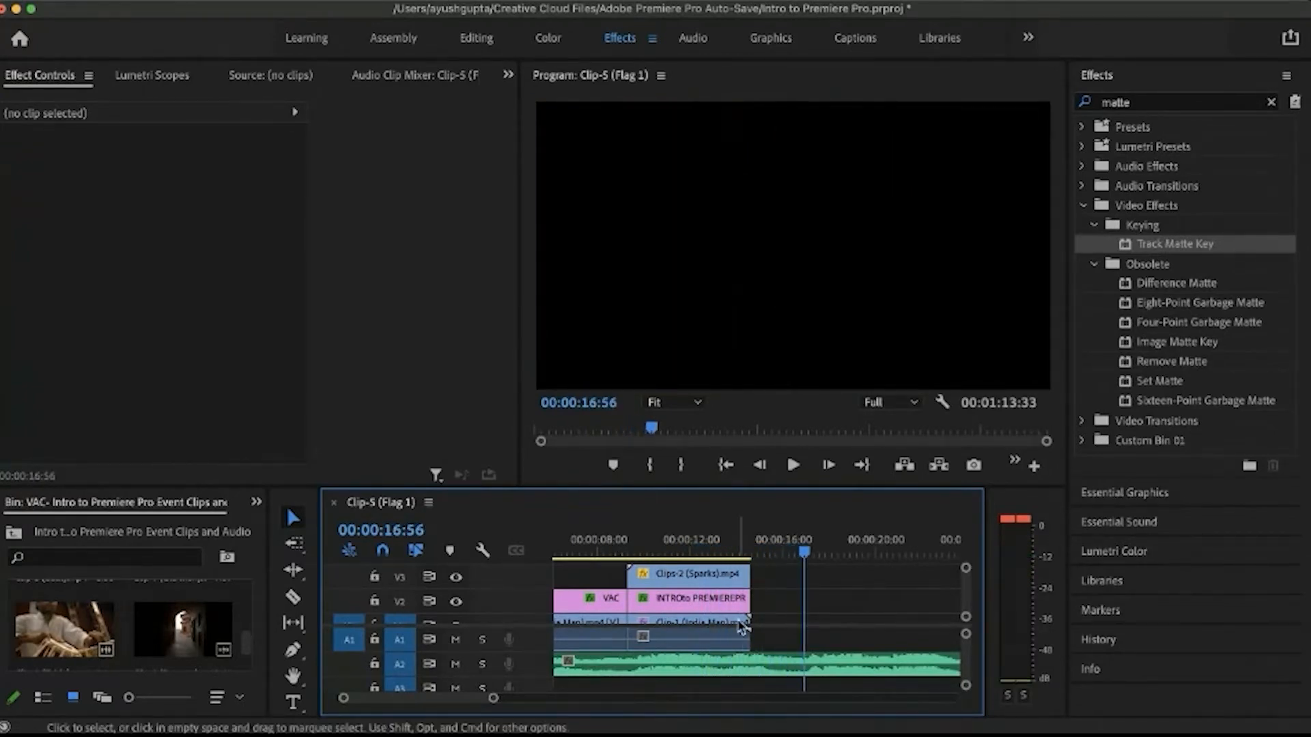
Step: Place Clip-3 (Flame) from the bin on video track V1, starting at 00:00:17:05
left_click_drag(755, 546, 788, 555)
key("minus")
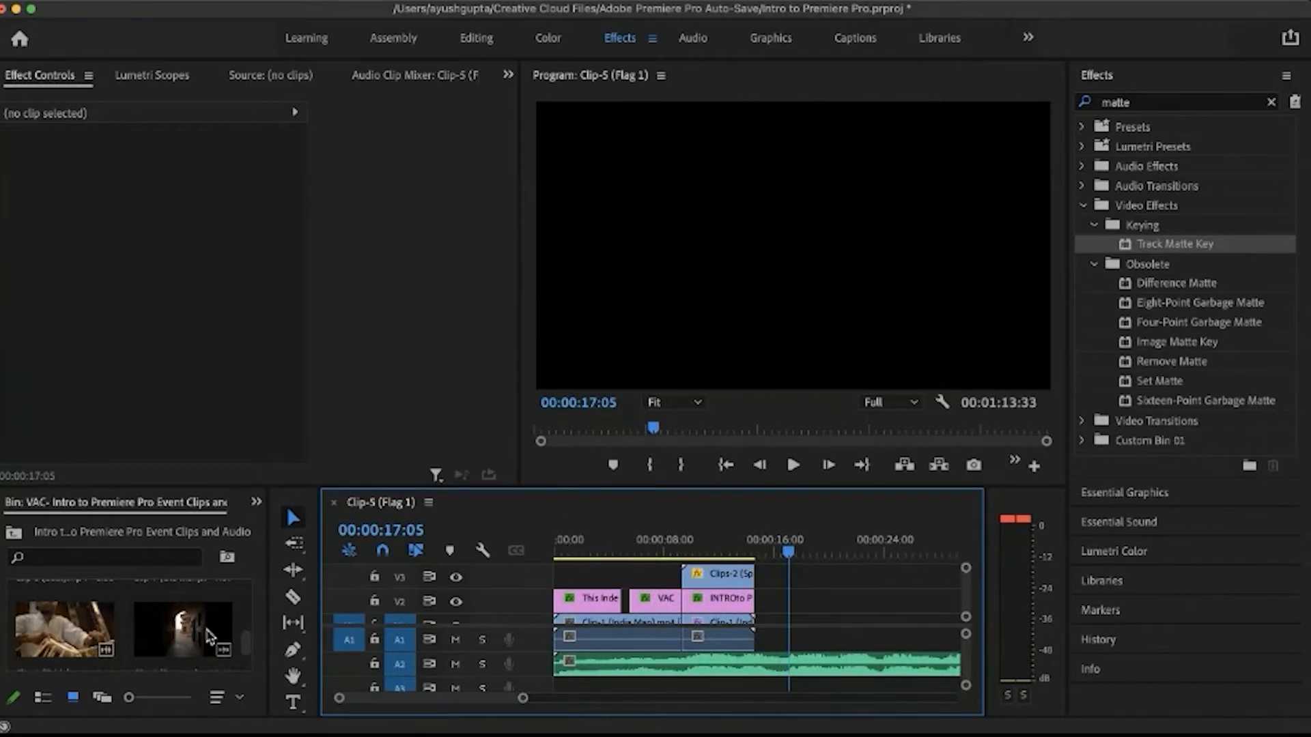
scroll(176, 644, "up", 1)
scroll(176, 644, "up", 1)
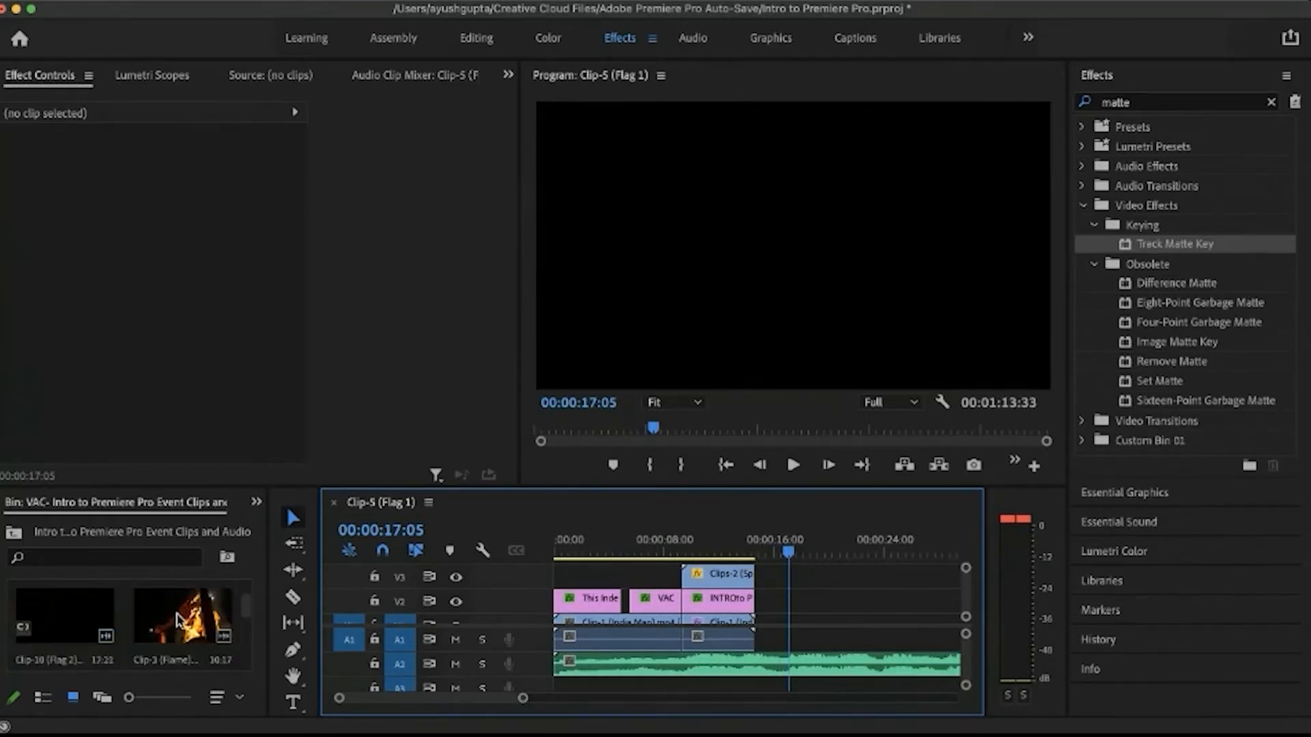
left_click(177, 618)
left_click_drag(177, 618, 804, 580)
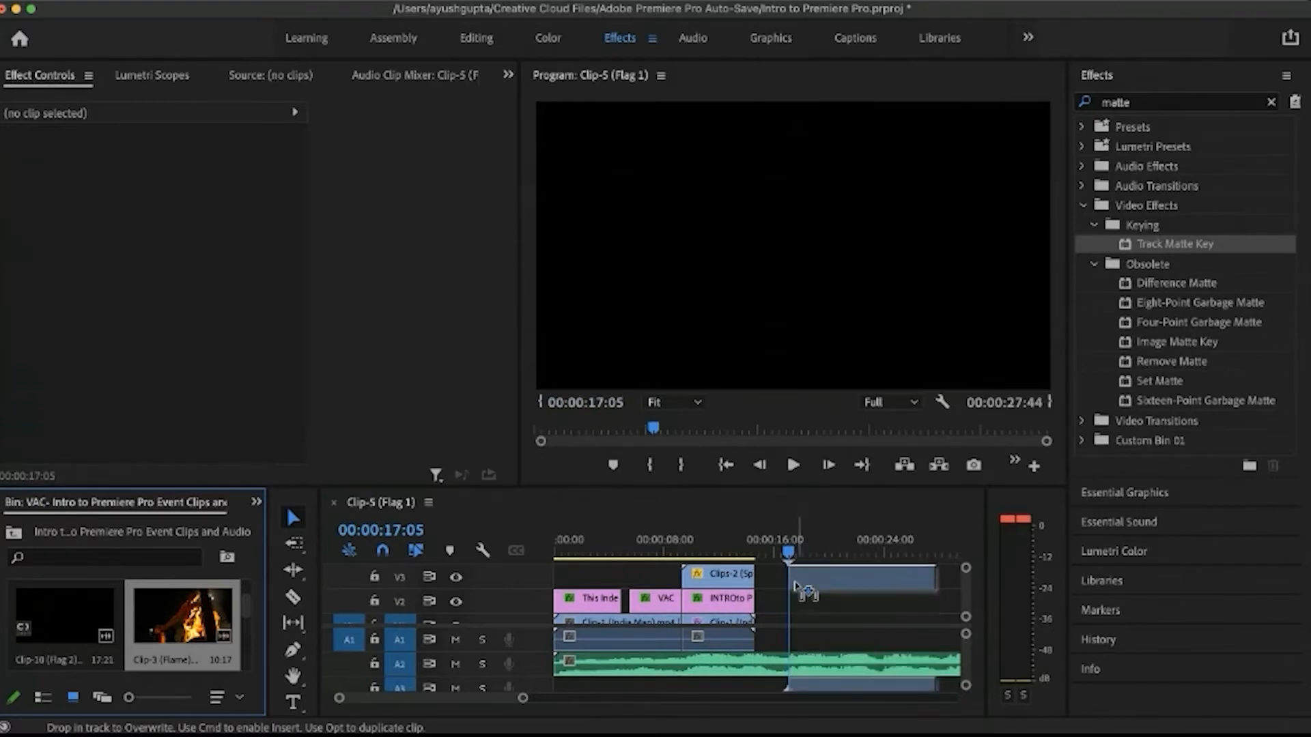
left_click_drag(812, 585, 826, 610)
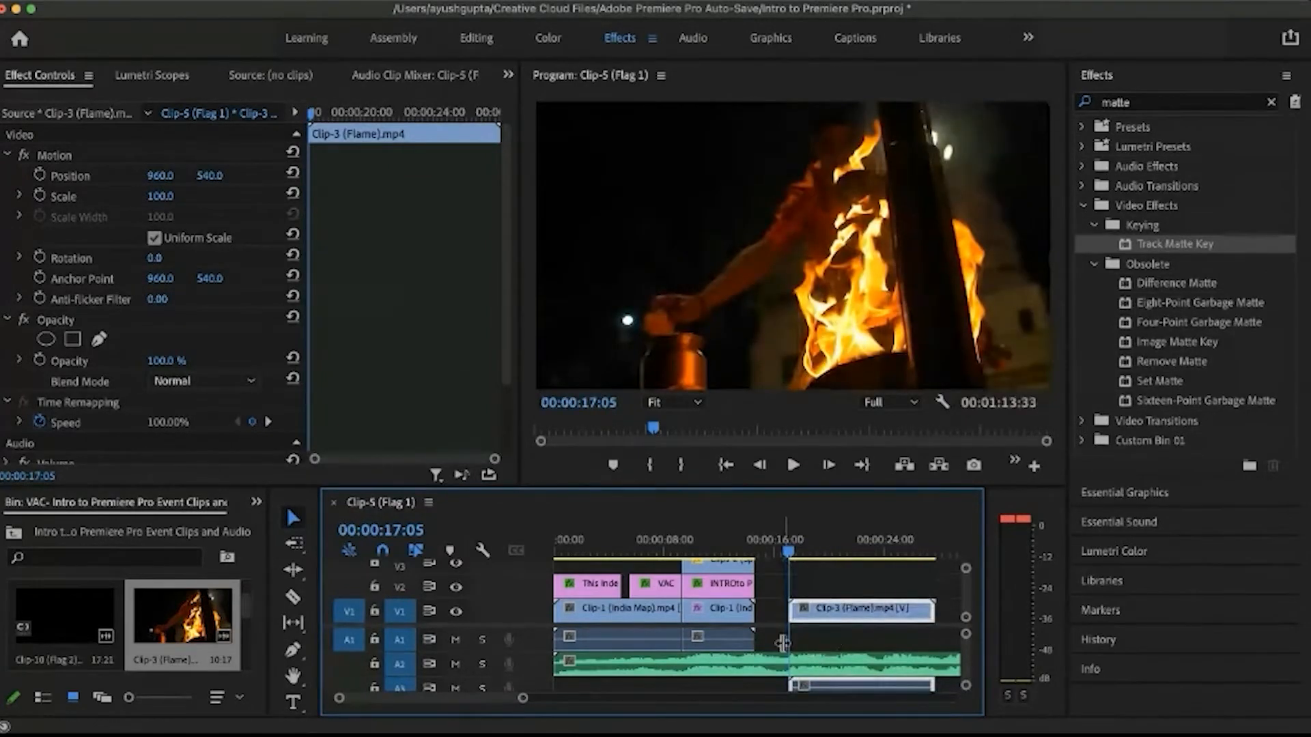
Step: Unlink the Flame clip's audio from its video and delete the audio part
scroll(781, 640, "down", 2)
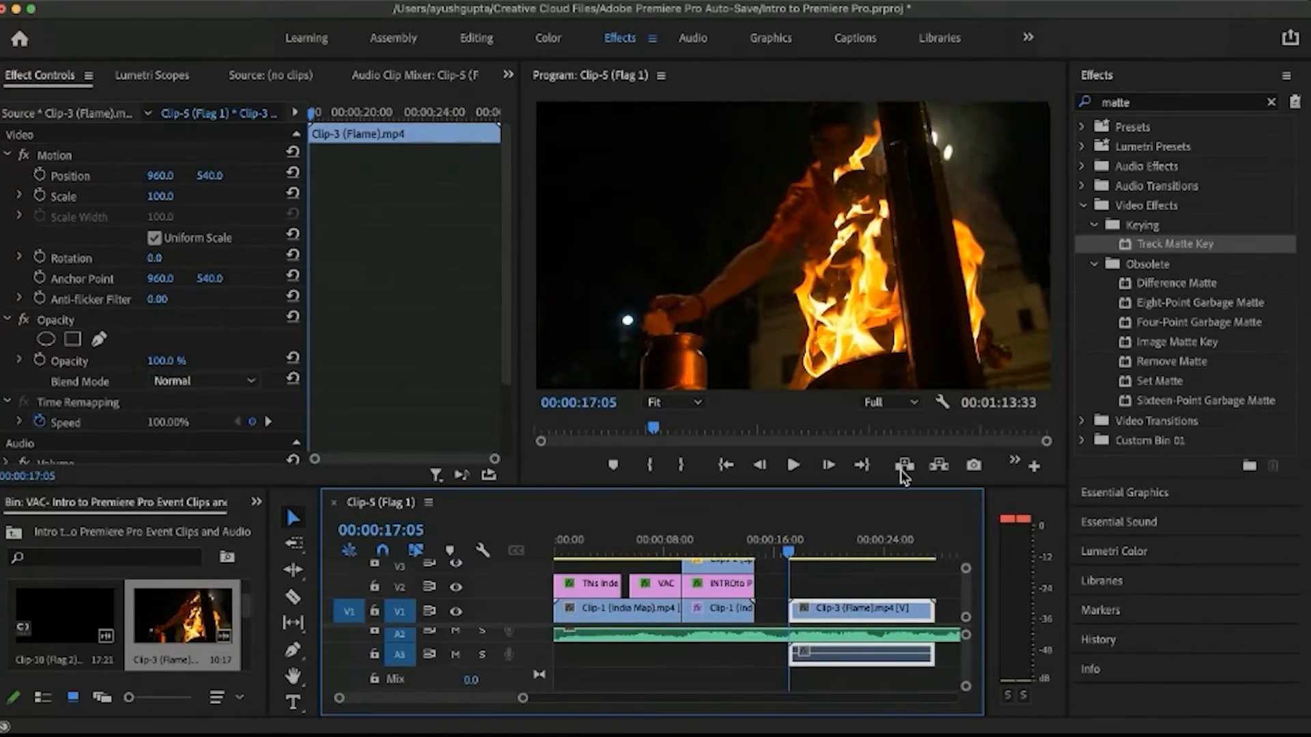
key("super+l")
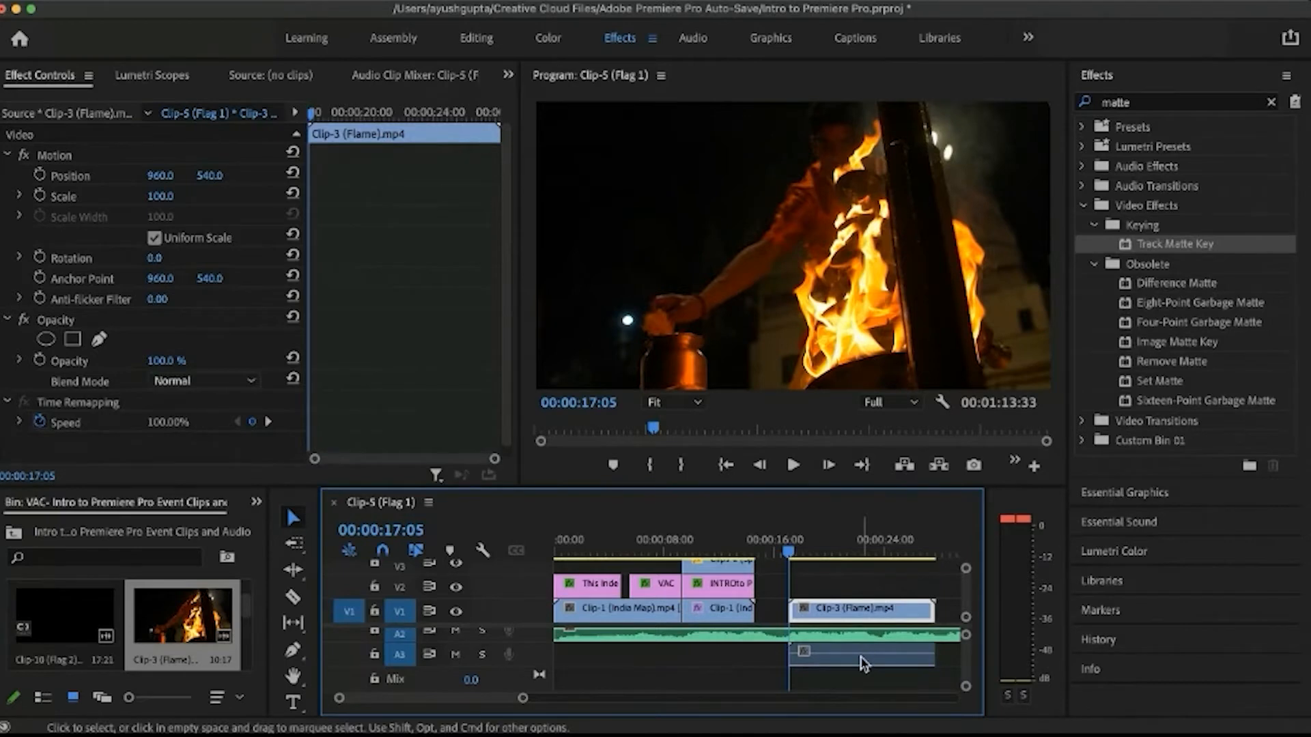
left_click(863, 664)
key("Delete")
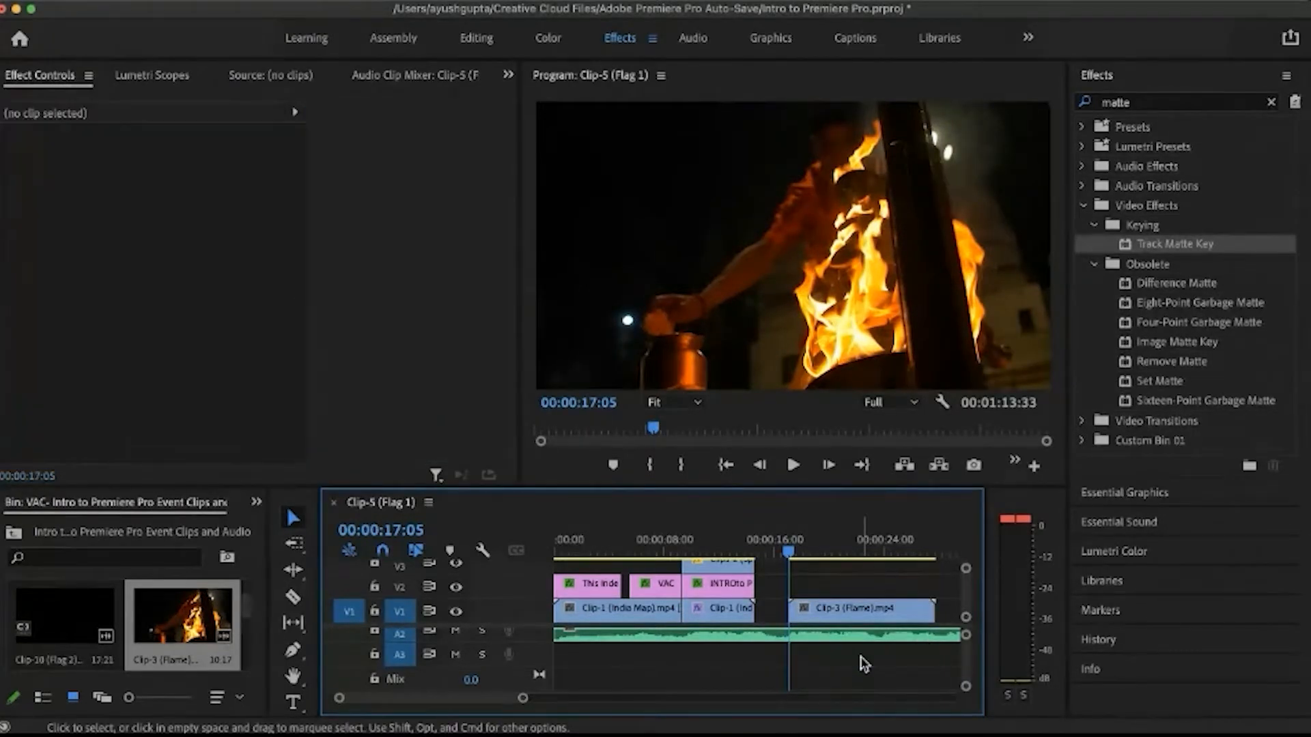
Step: Select the Flame clip and review how its footage moves from the start to about 00:00:23:09
left_click_drag(789, 550, 781, 546)
key("space")
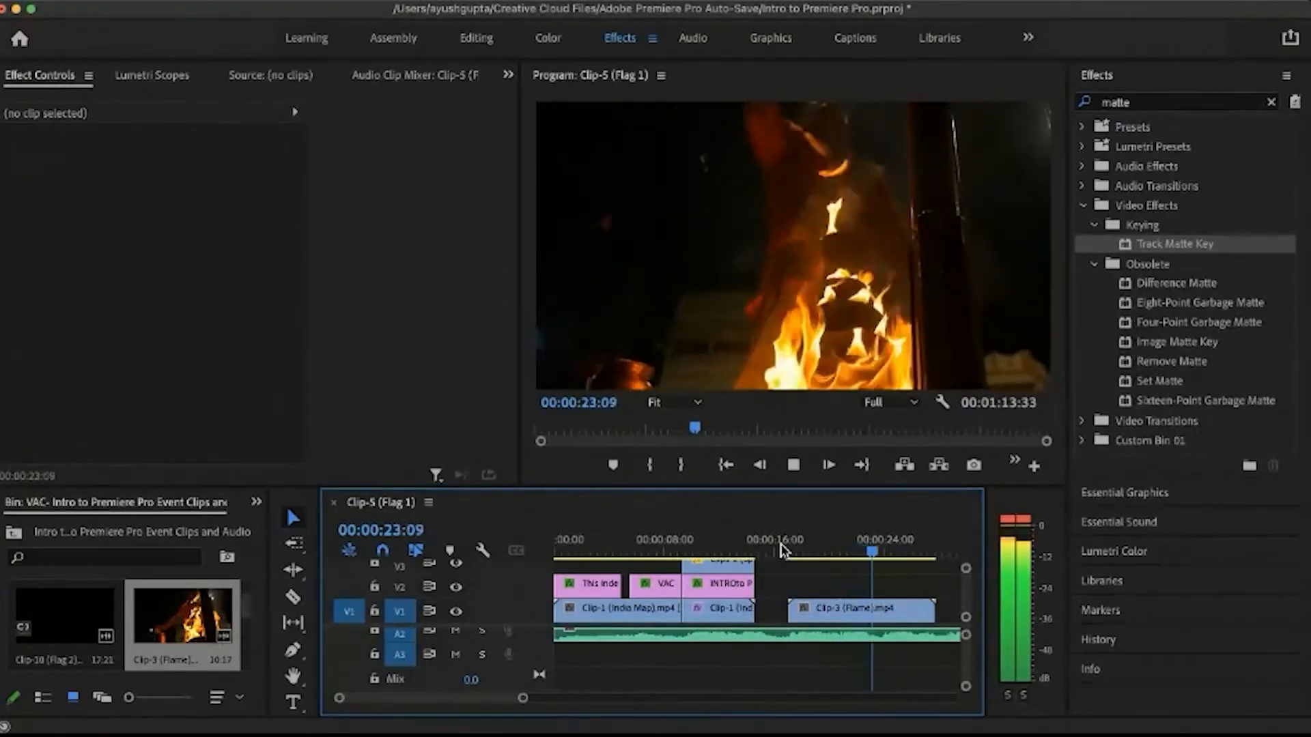
key("space")
left_click_drag(791, 546, 803, 548)
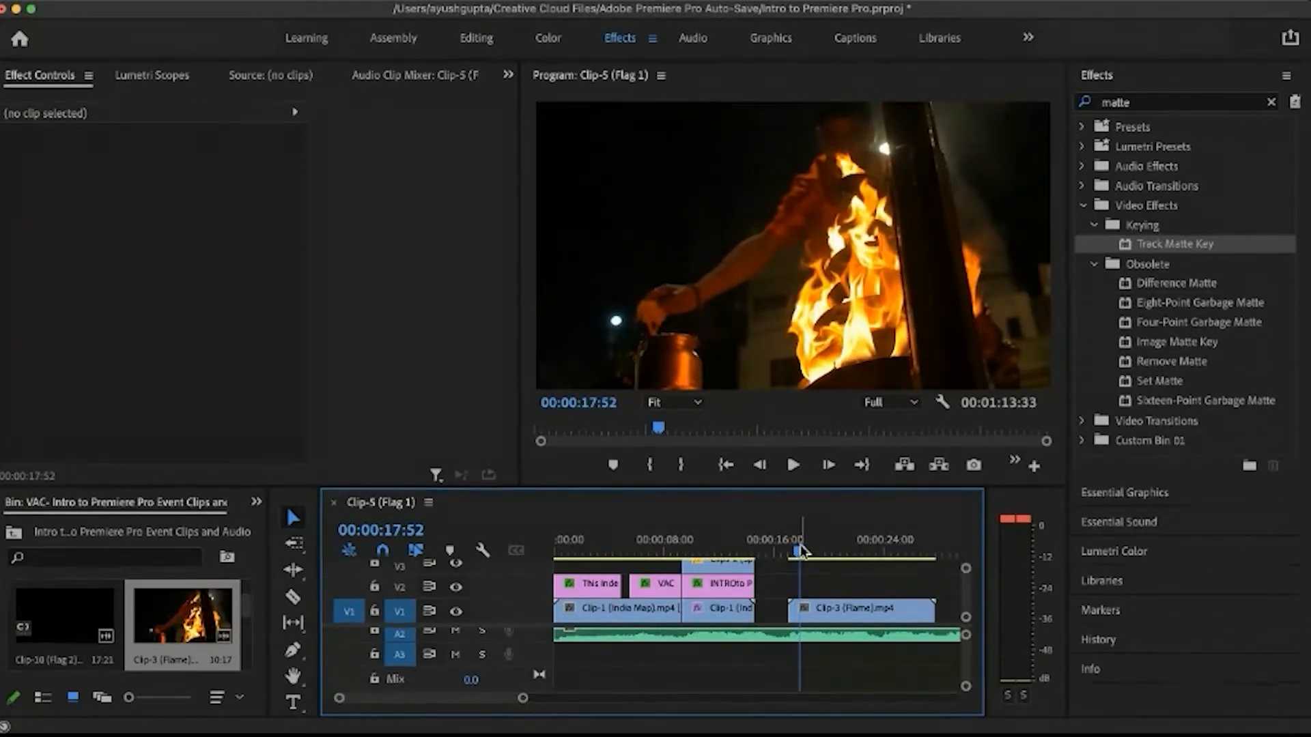
mouse_move(803, 550)
left_mouse_down()
mouse_move(794, 555)
mouse_move(882, 554)
mouse_move(792, 552)
left_mouse_up()
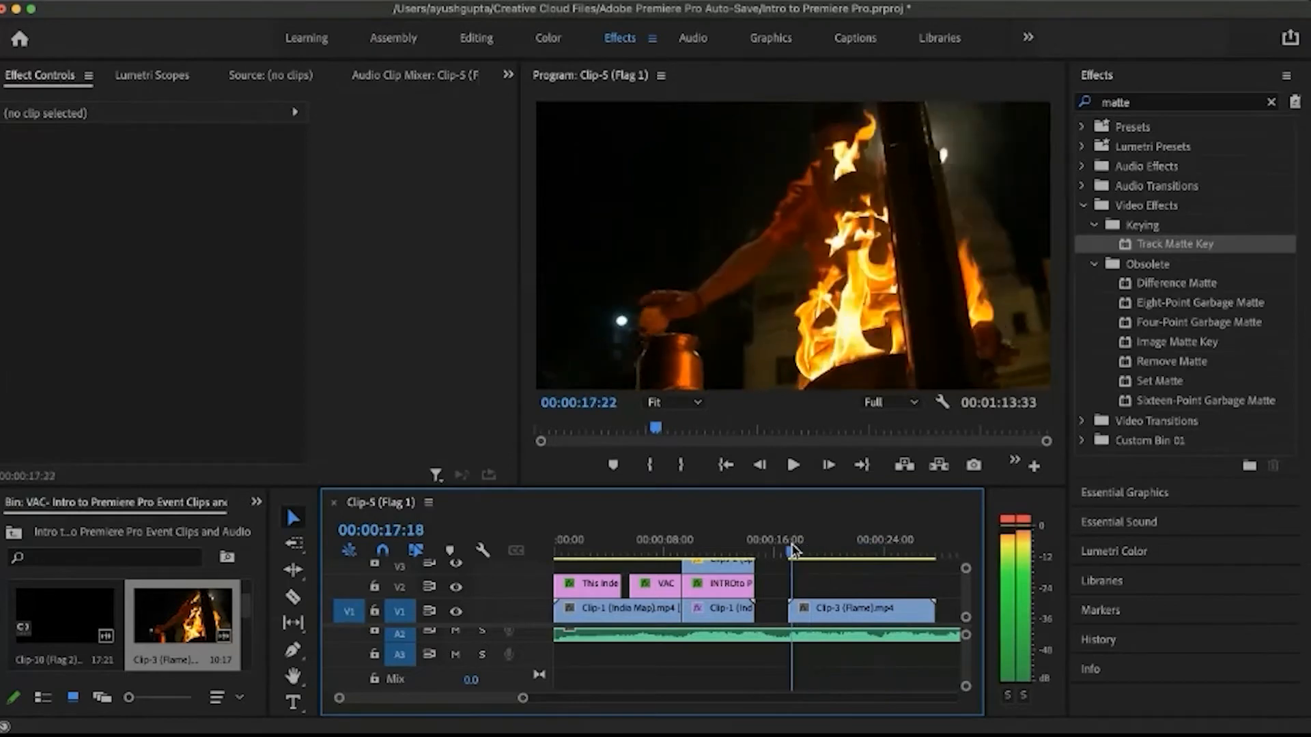
left_click(820, 606)
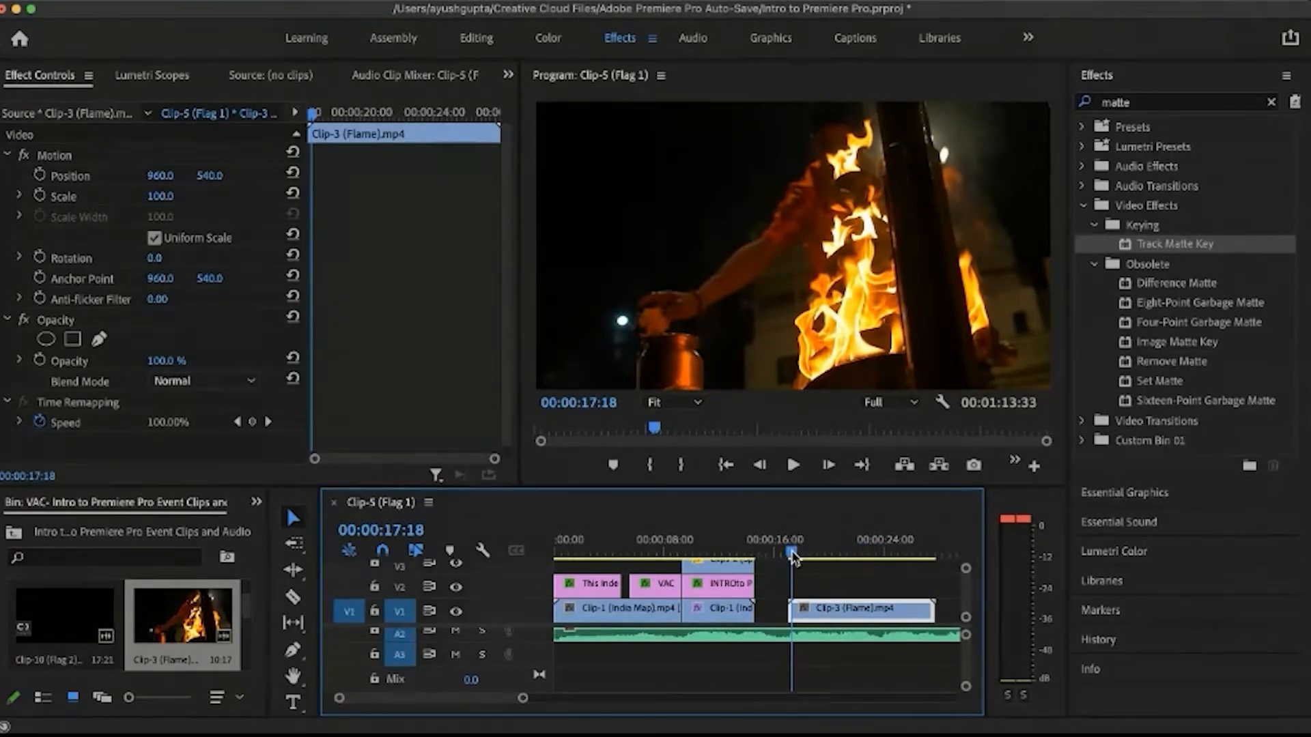
left_click_drag(790, 551, 779, 553)
key("space")
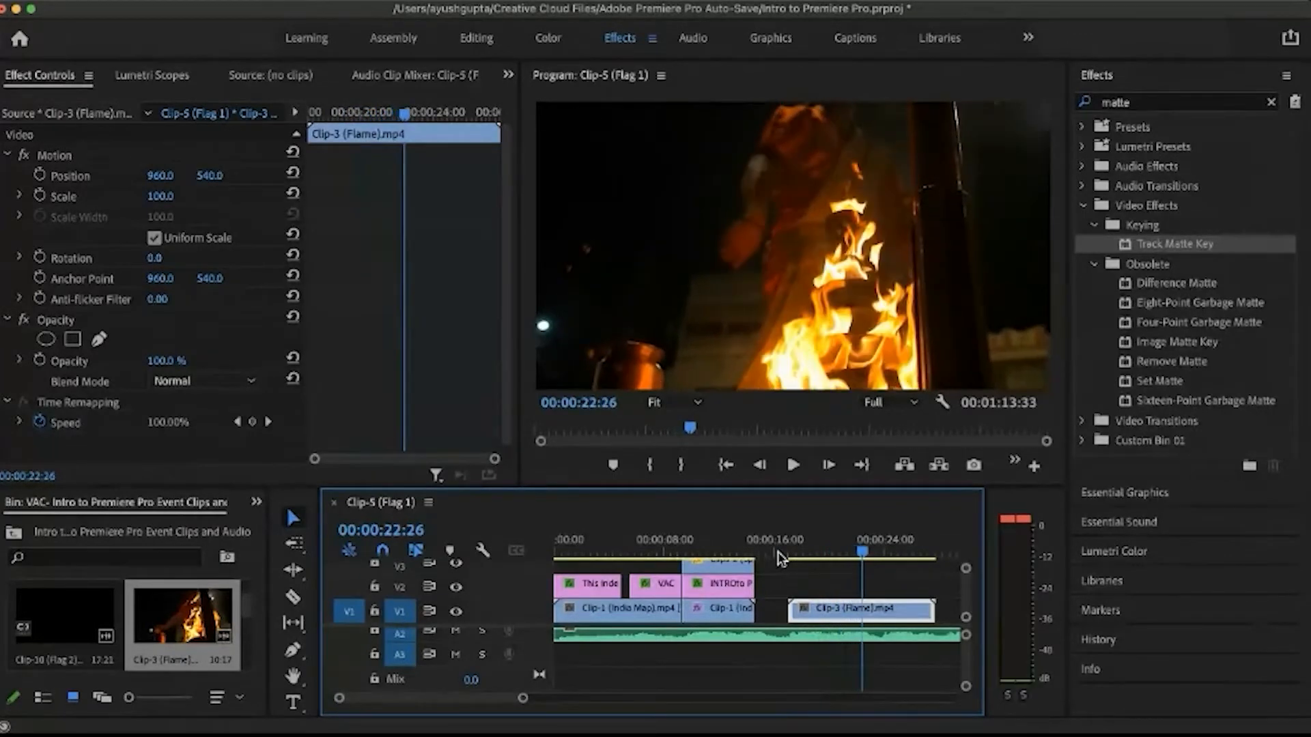
key("space")
left_click_drag(789, 549, 796, 550)
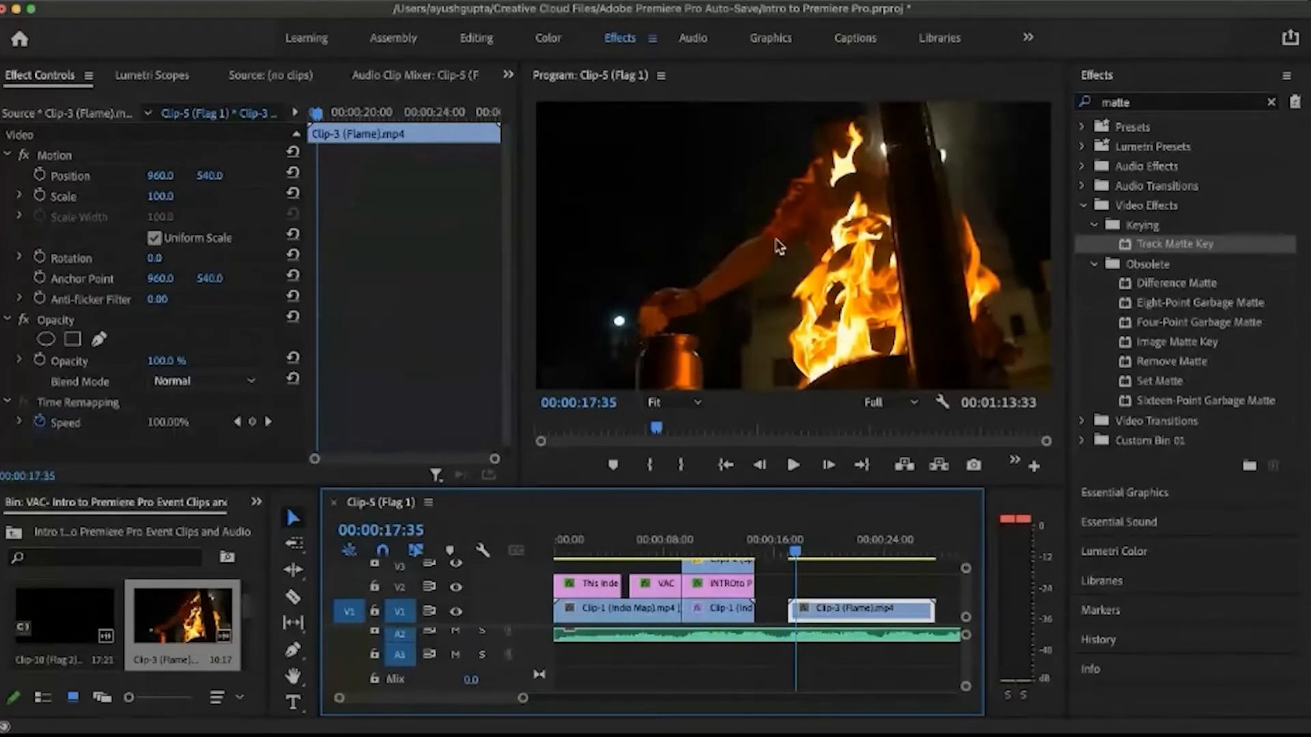
Step: At the Flame clip's start, enable Position and Scale keyframes with scale 165 and position 681, 289
left_click(313, 113)
left_click_drag(314, 113, 302, 118)
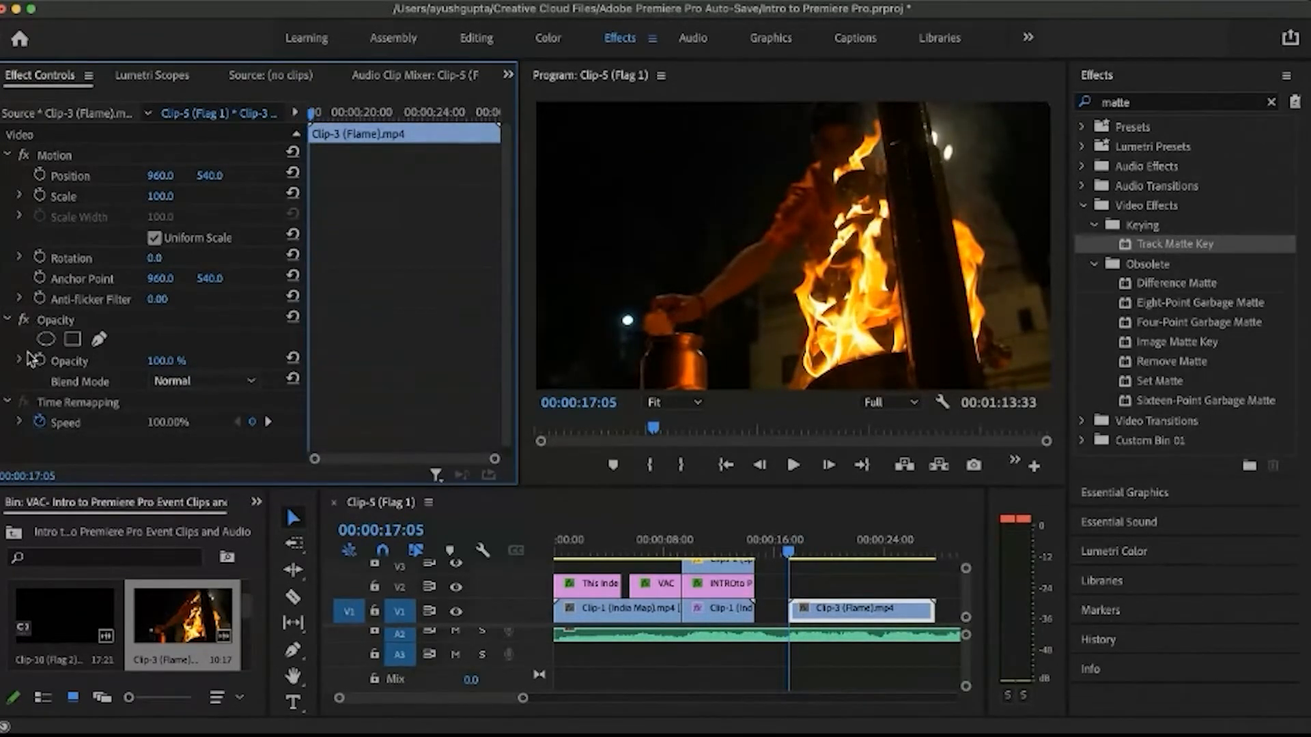
left_click(40, 176)
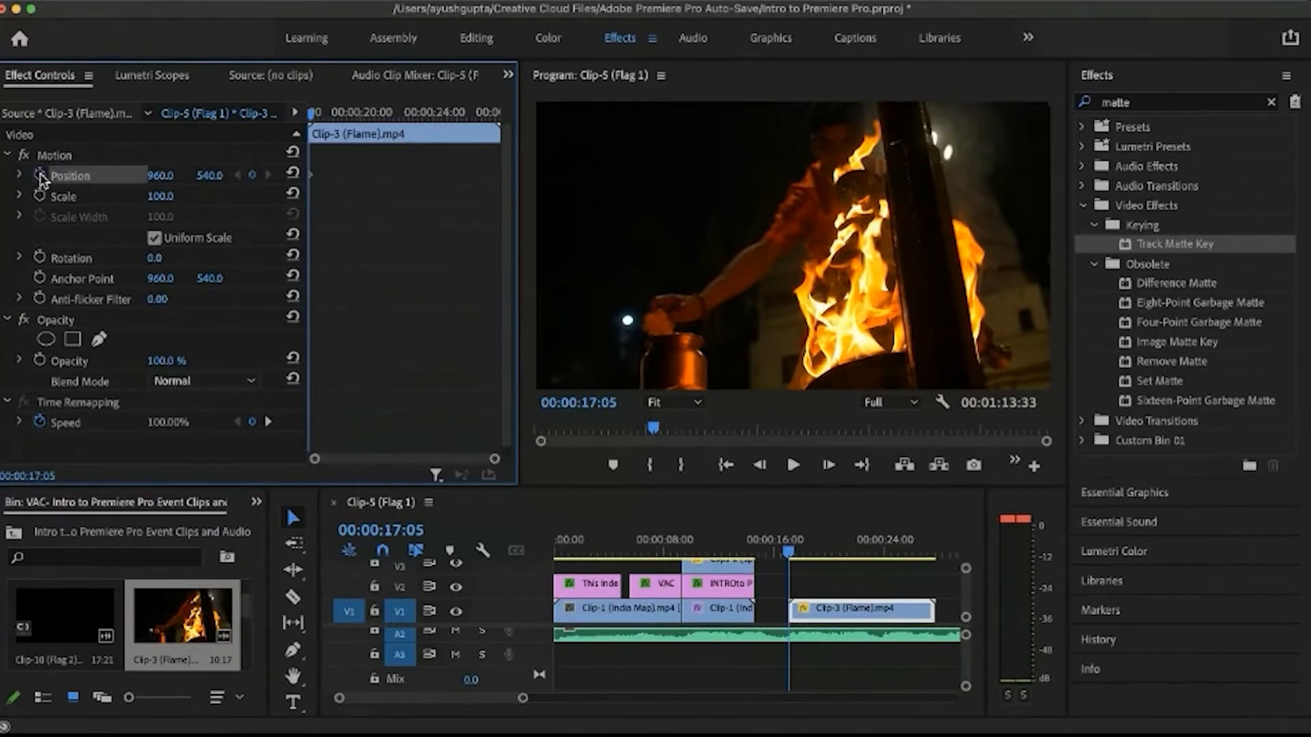
left_click(40, 198)
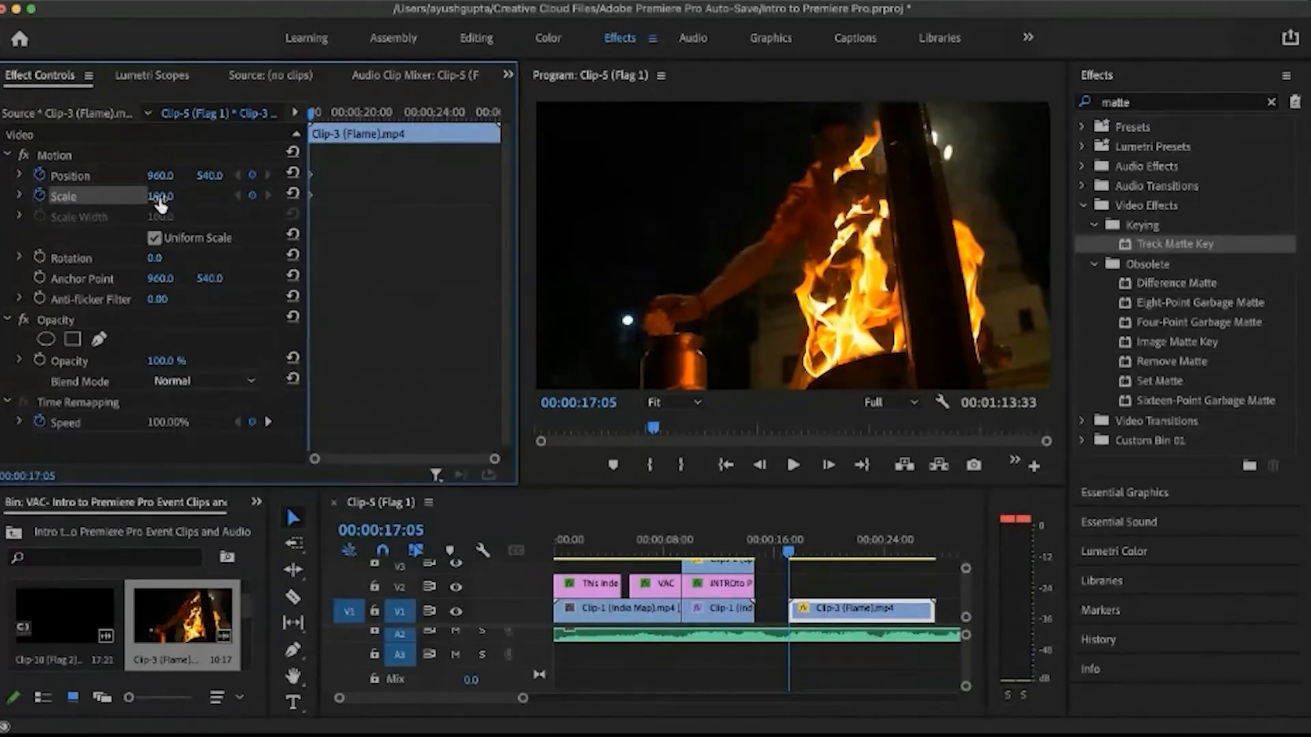
left_click_drag(160, 202, 191, 202)
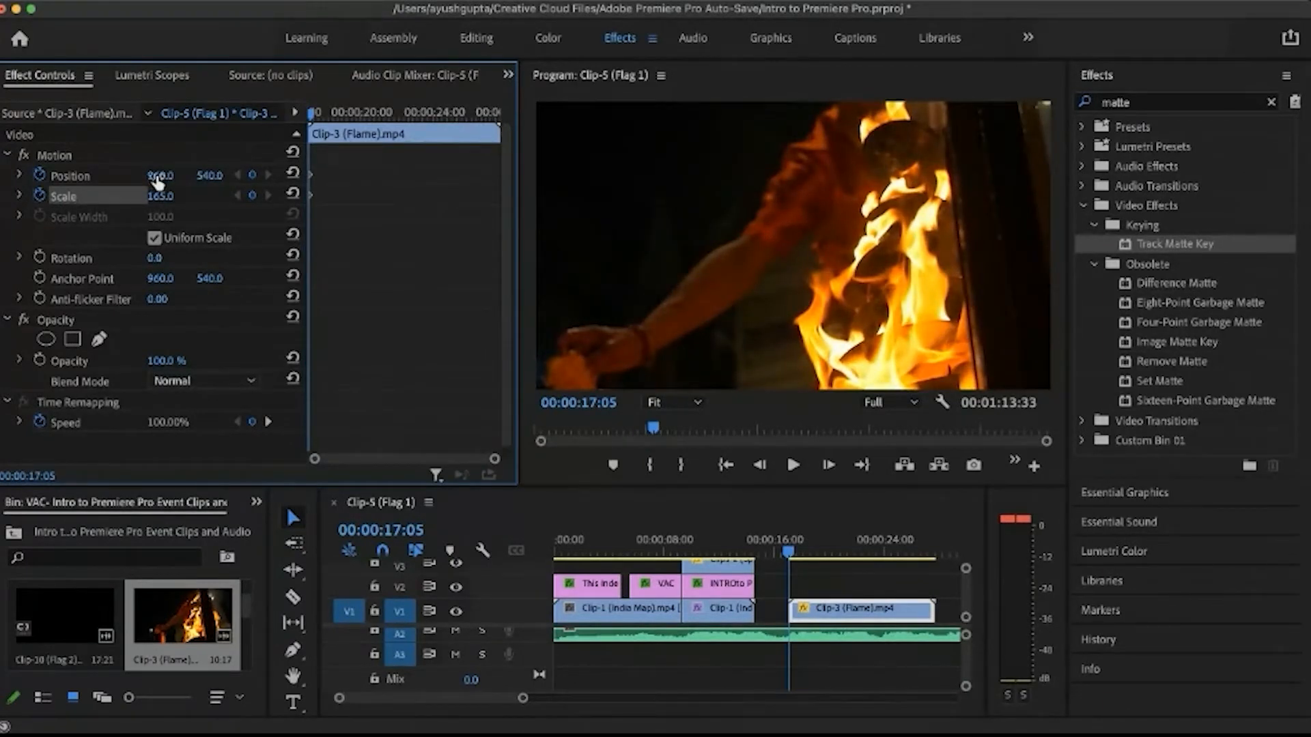
left_click_drag(158, 183, 209, 177)
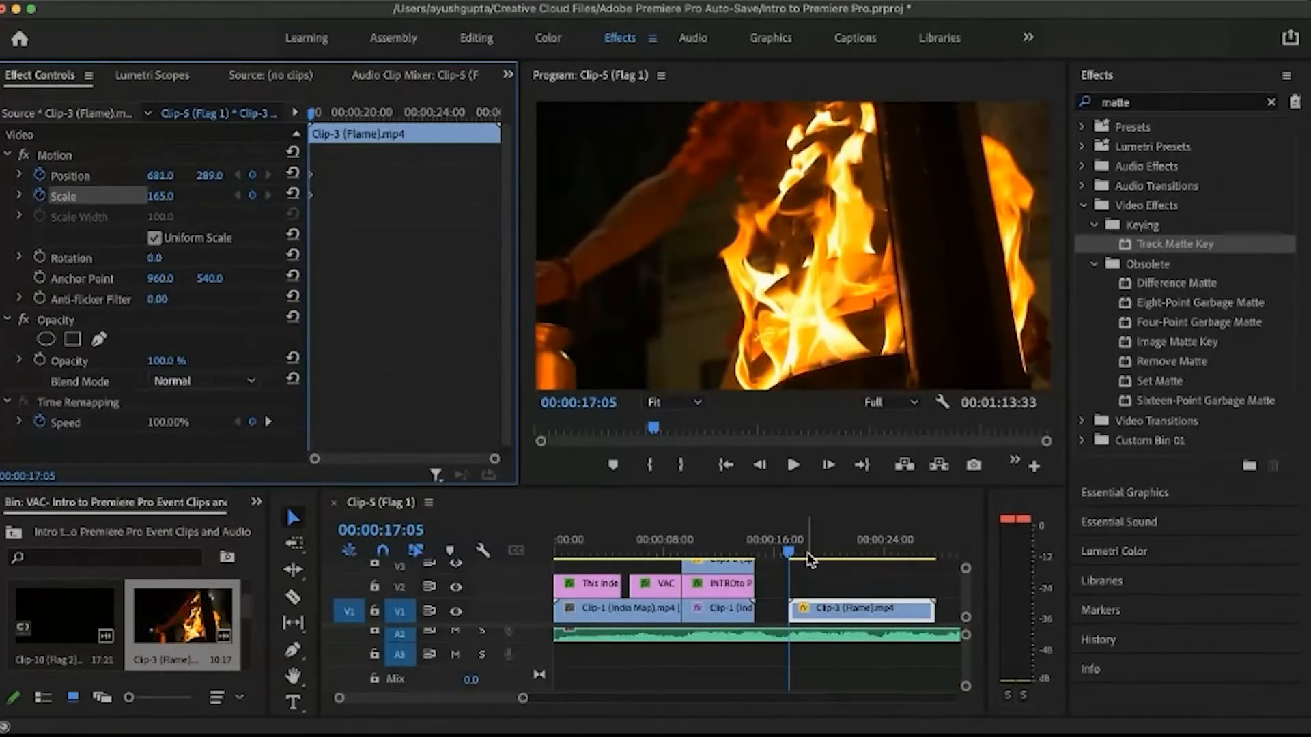
Step: Add Position and Scale keyframes to the Flame clip at 00:00:25:08 with scale 237 and position 2200, 900
left_click_drag(807, 556, 905, 566)
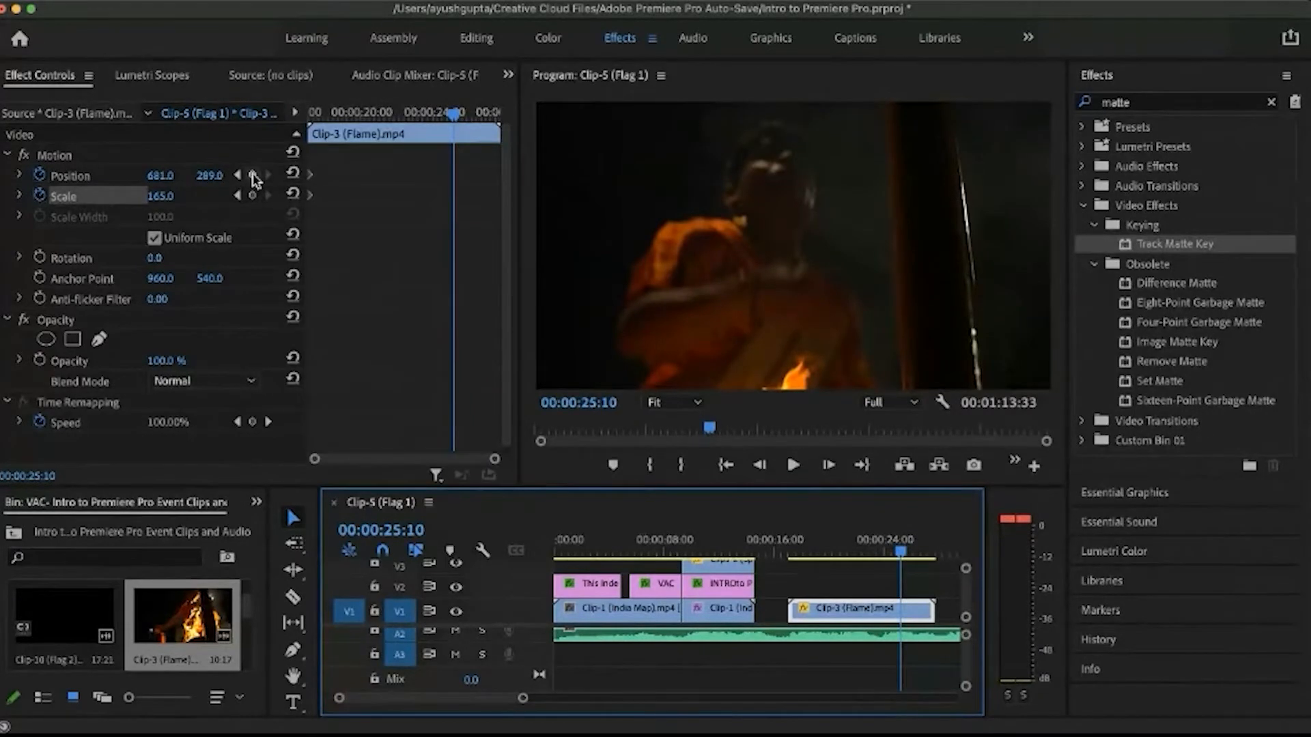
left_click_drag(450, 116, 457, 118)
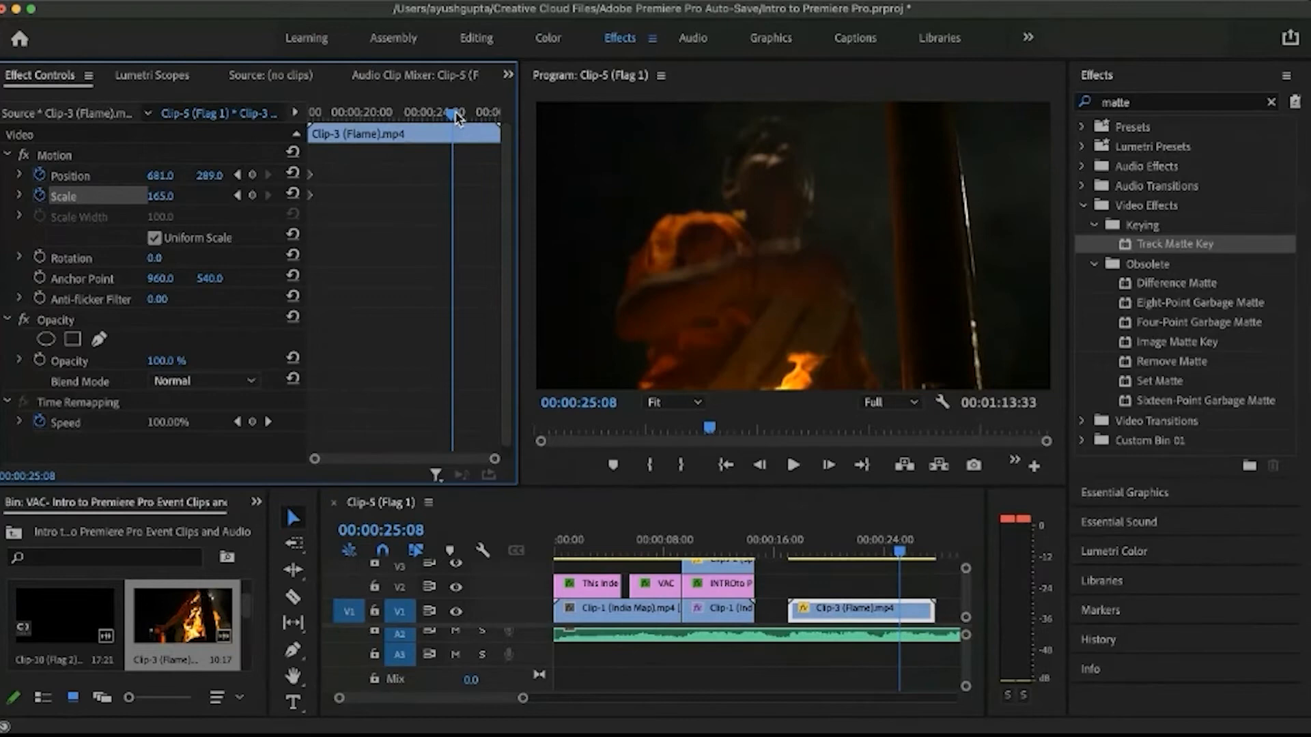
left_click(252, 175)
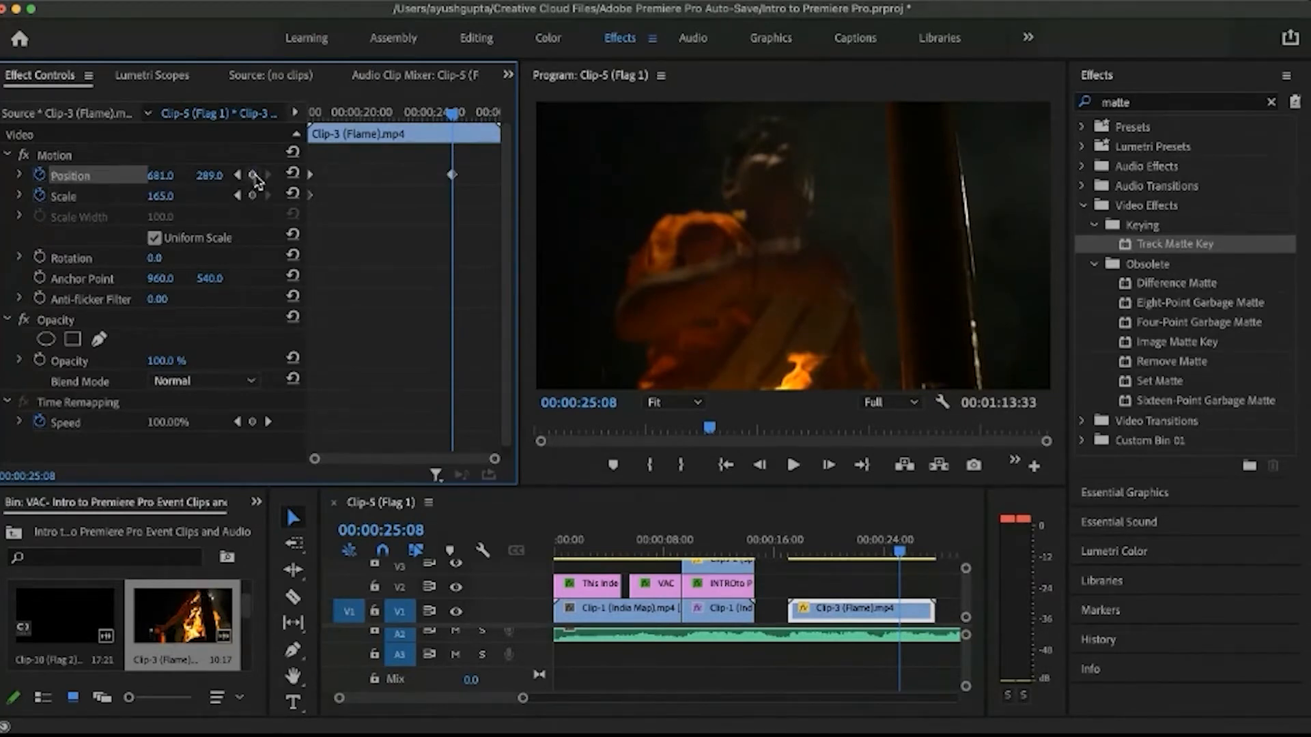
left_click(253, 196)
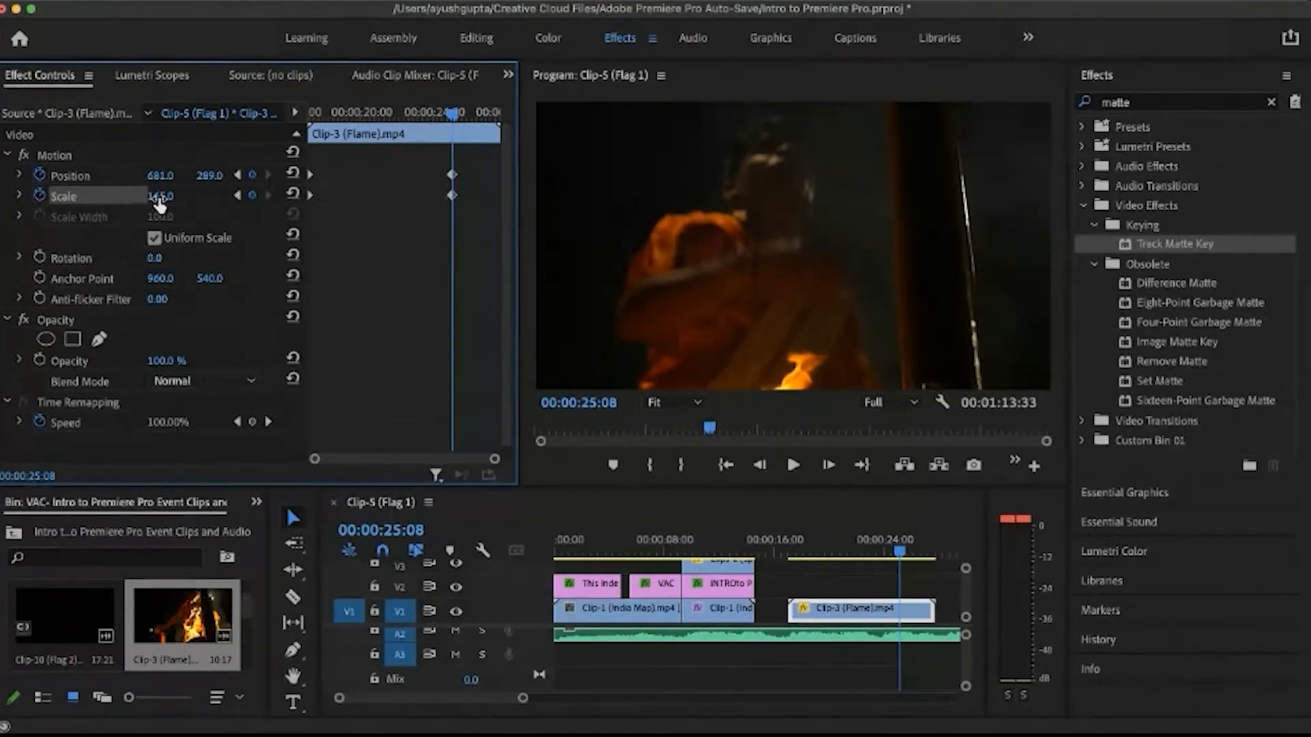
left_click_drag(159, 203, 218, 179)
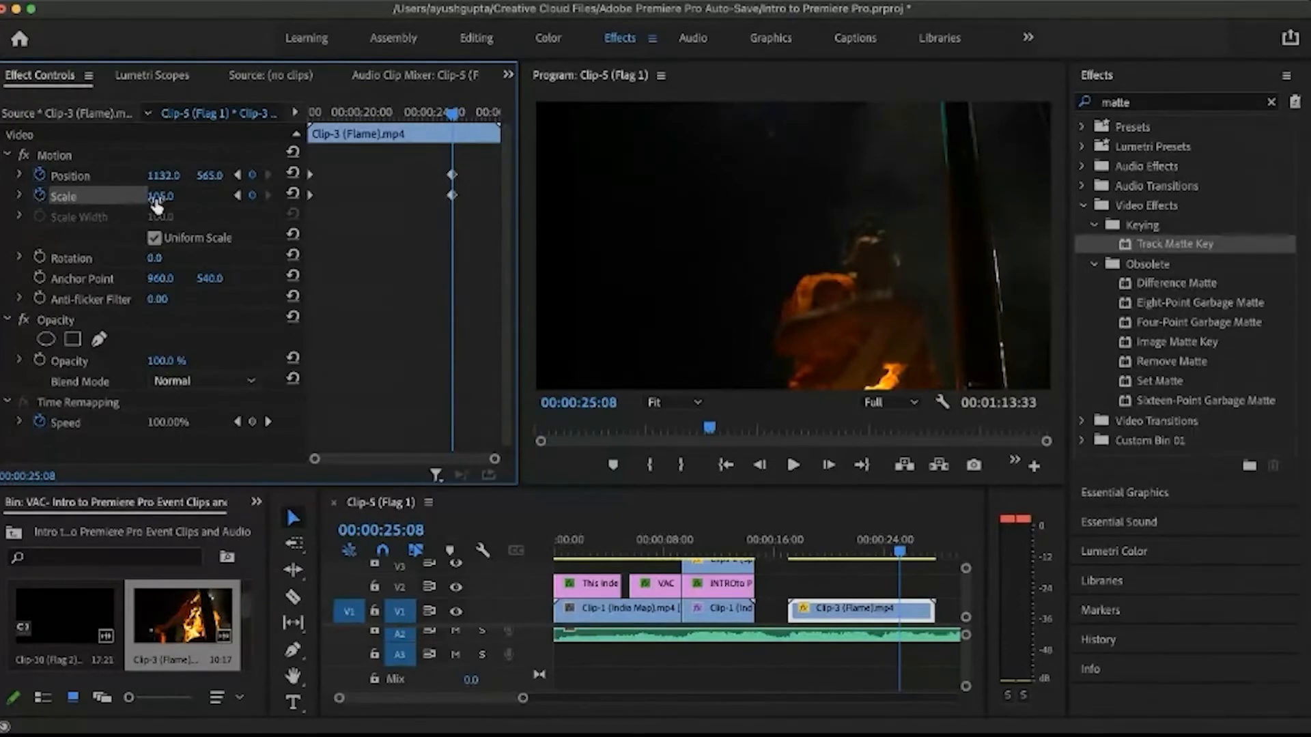
mouse_move(156, 198)
left_mouse_down()
mouse_move(208, 176)
mouse_move(163, 179)
left_mouse_up()
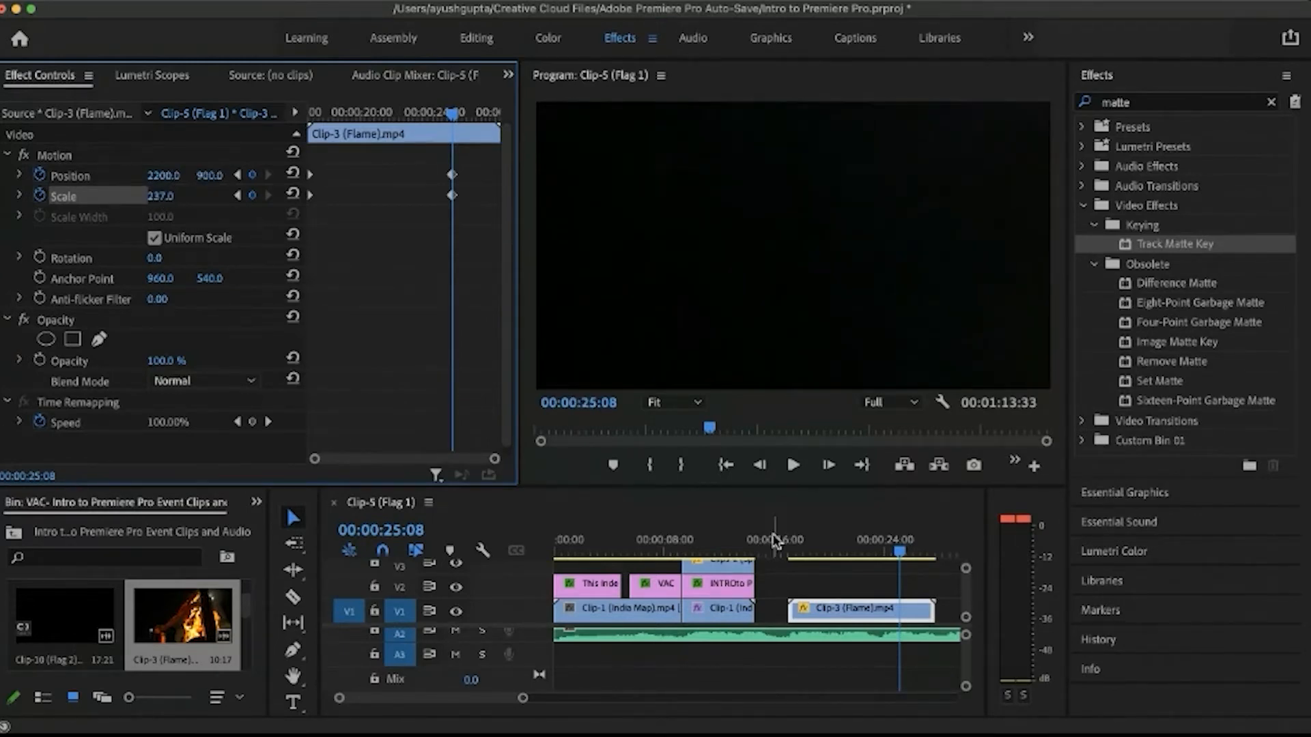
Step: Play the keyframed Flame clip from 00:00:16:27 to about 00:00:23:18 to check its zoom and movement
left_click_drag(775, 540, 785, 546)
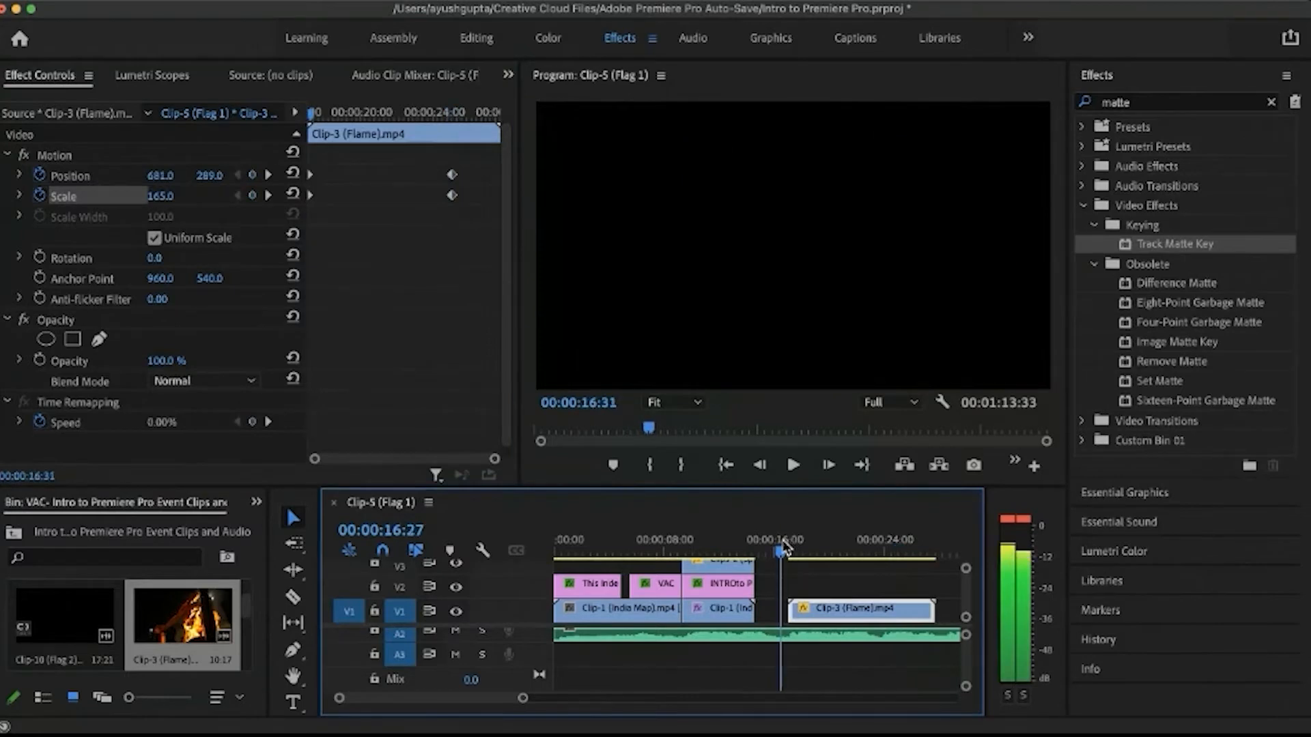
key("space")
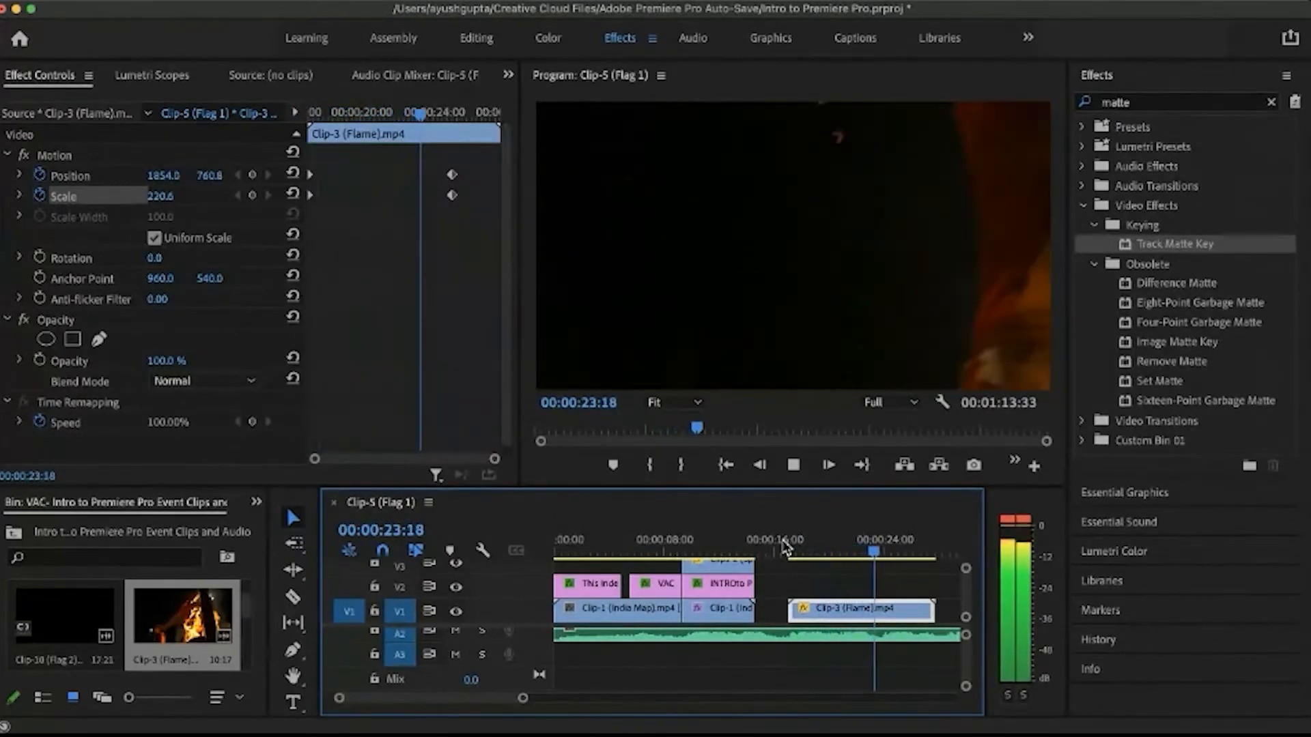
key("space")
Step: Add Position and Scale keyframes to the Flame clip at 00:00:22:15 with position 964.9, 179.1 and scale 183.2
left_click_drag(879, 552, 851, 546)
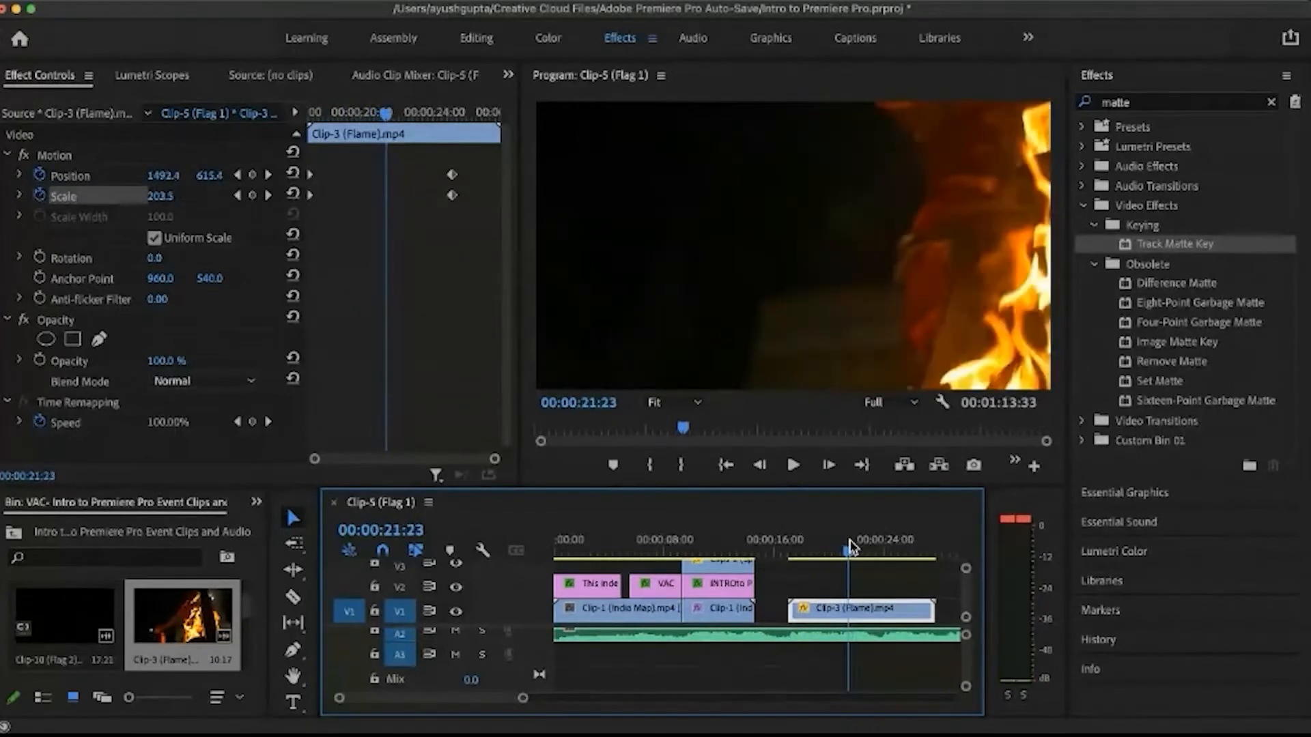
left_click_drag(386, 114, 405, 116)
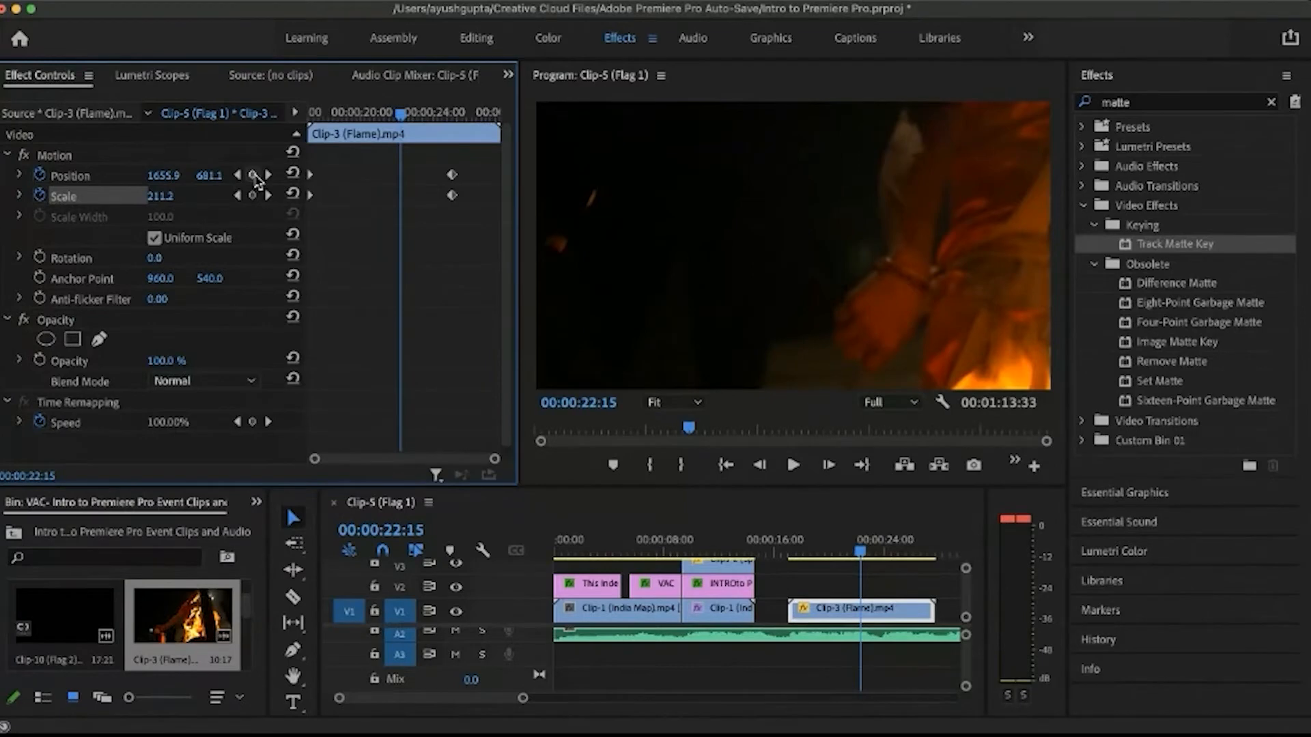
left_click(252, 174)
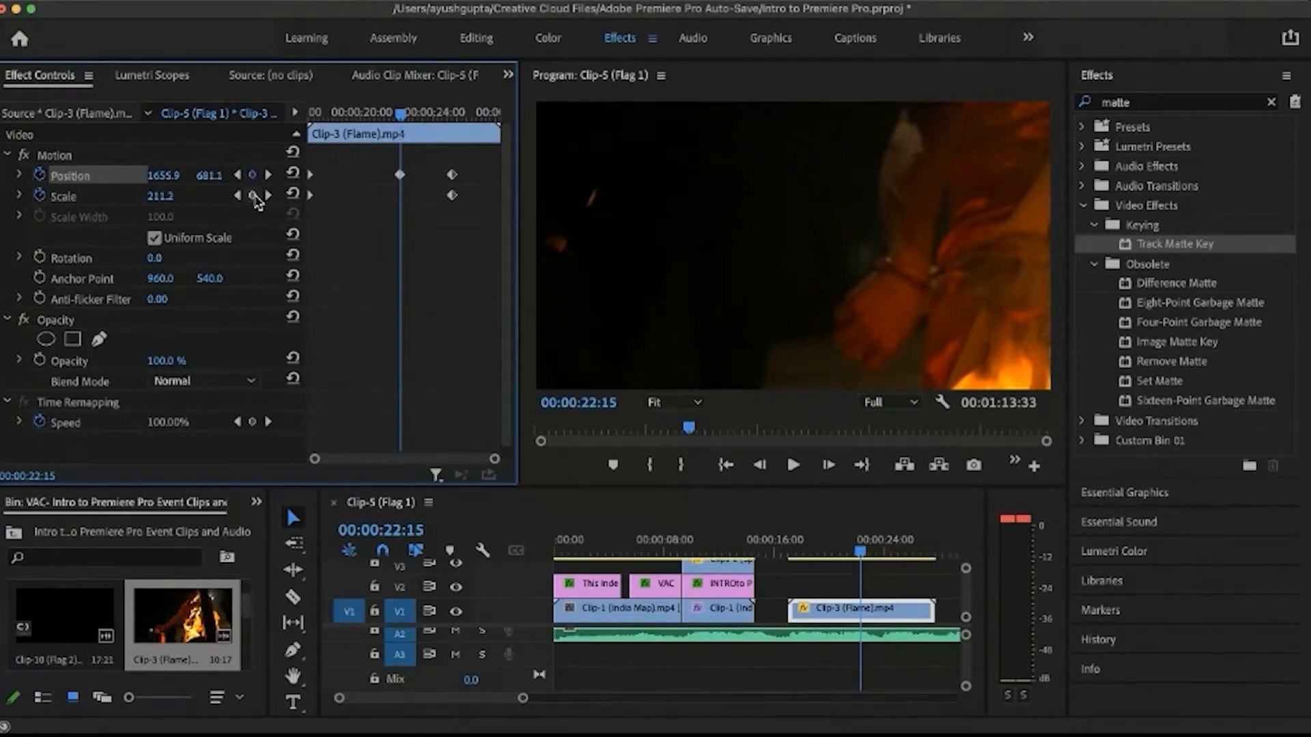
left_click(253, 196)
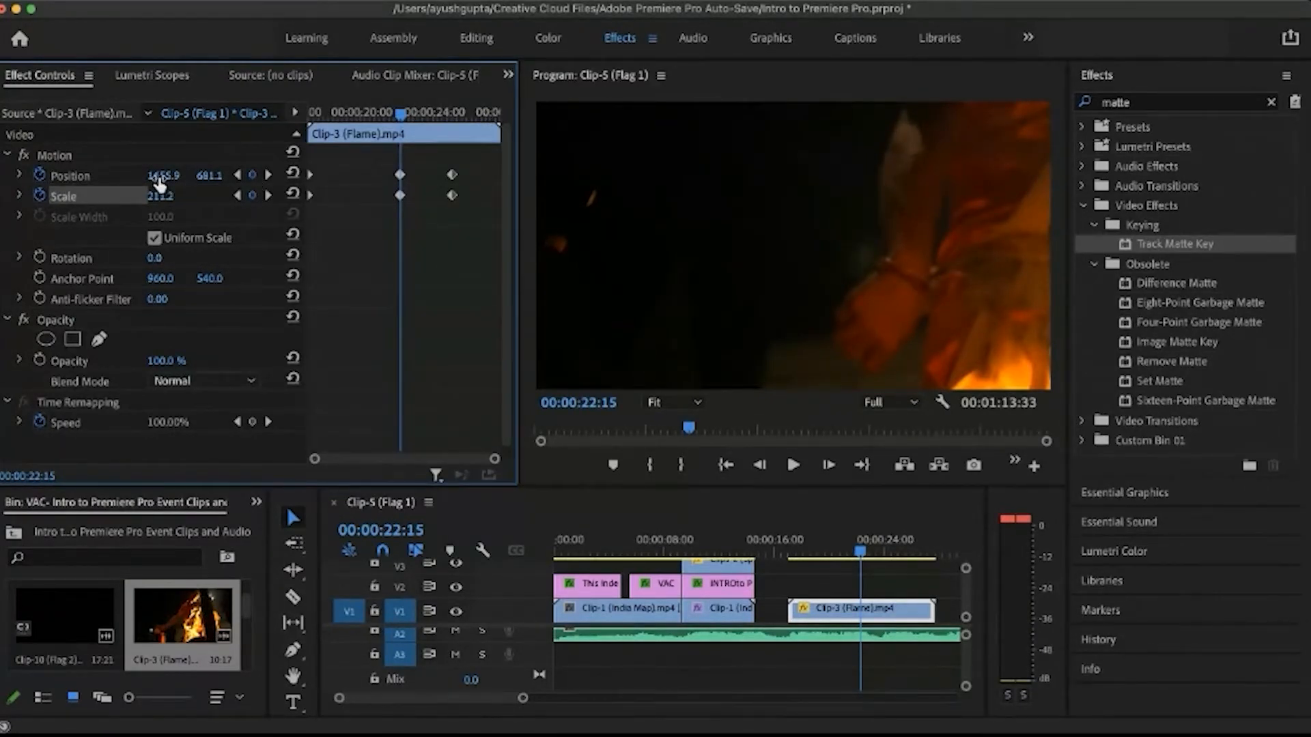
mouse_move(159, 183)
left_mouse_down()
mouse_move(213, 179)
mouse_move(158, 199)
mouse_move(171, 177)
left_mouse_up()
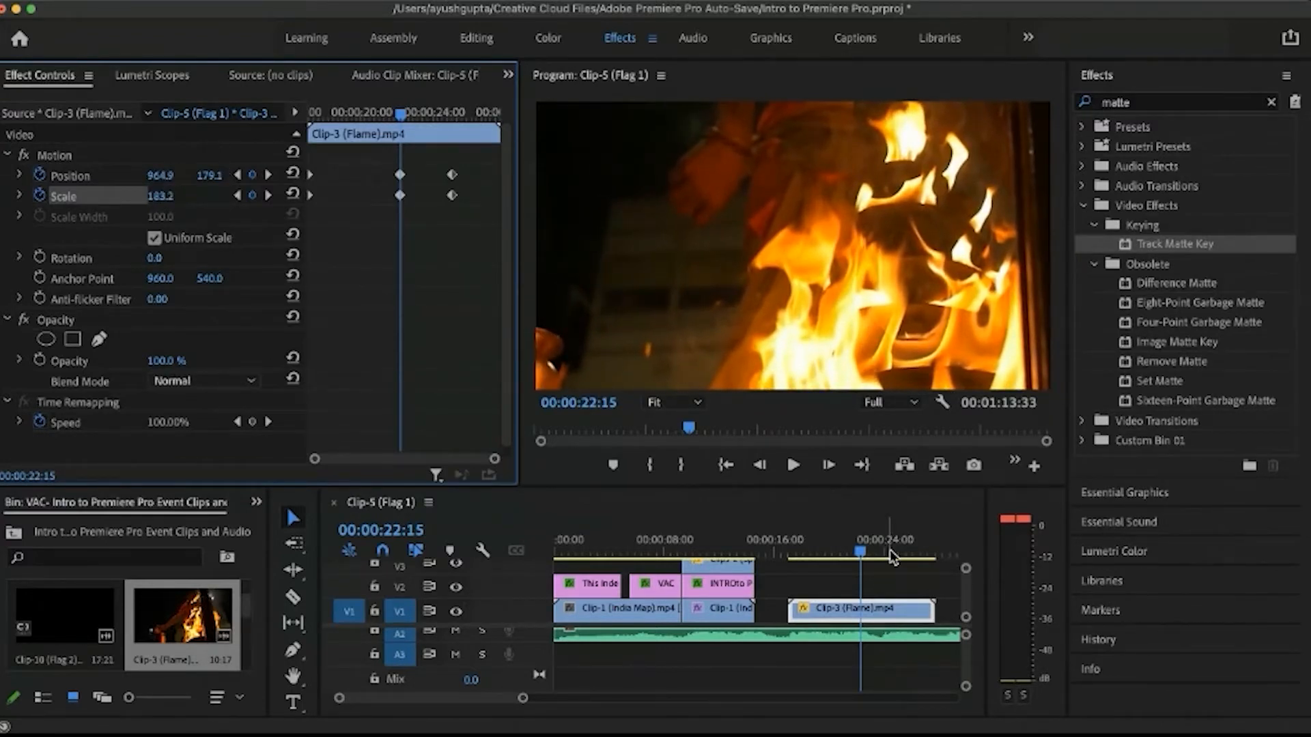
Step: Play the Flame clip from 00:00:16:48 to about 00:00:25:23 to check the movement with the added middle keyframes
left_click_drag(826, 550, 787, 548)
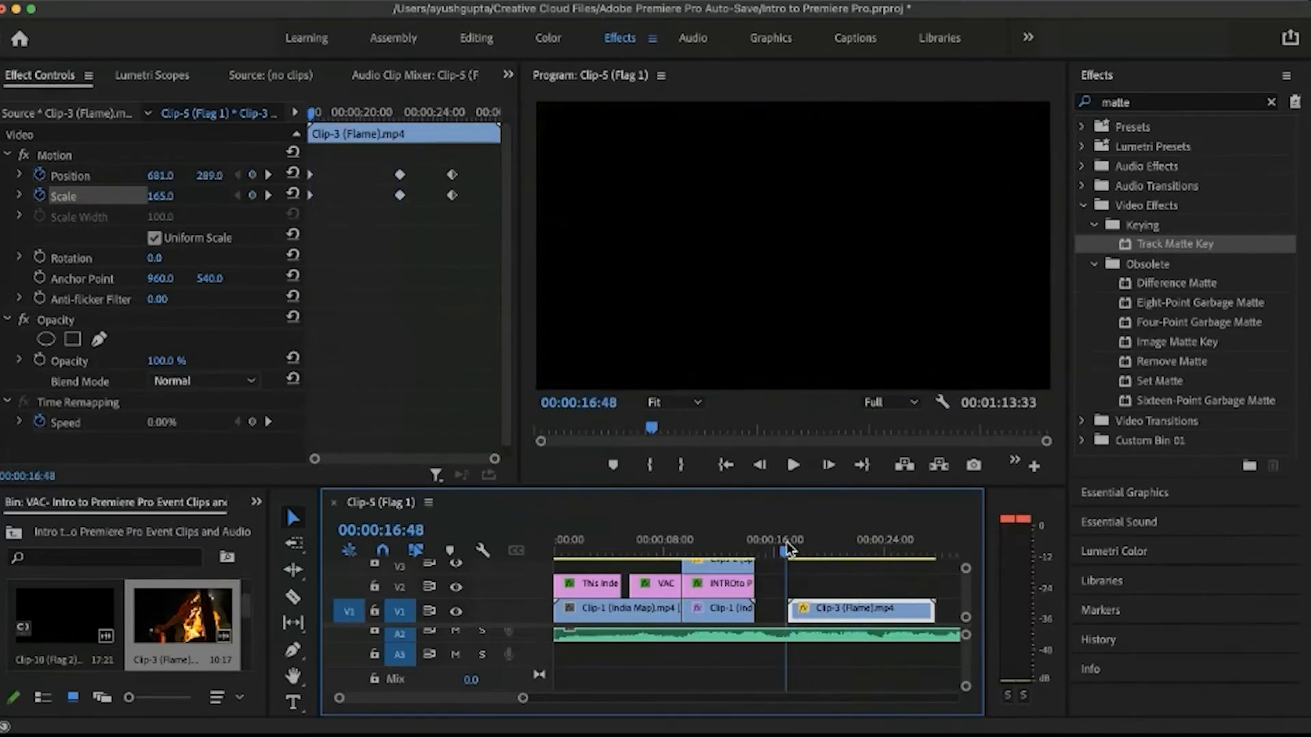
key("space")
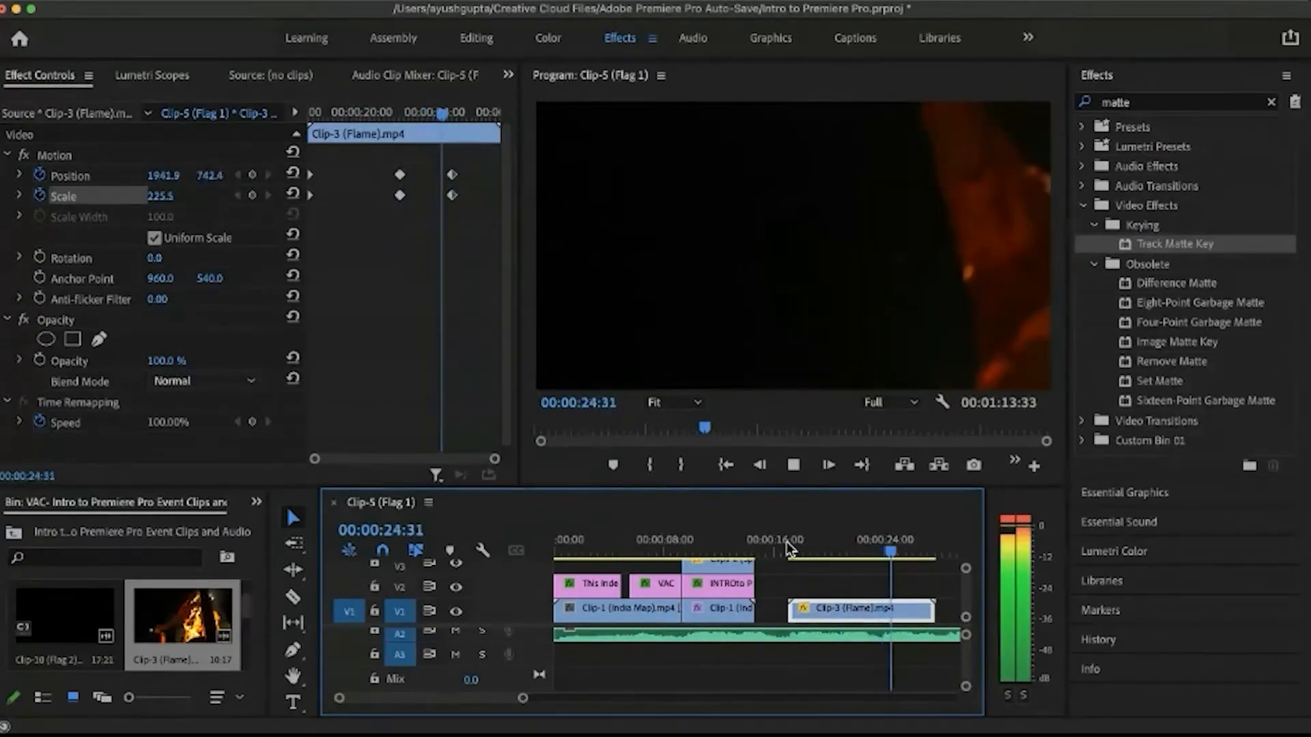
key("space")
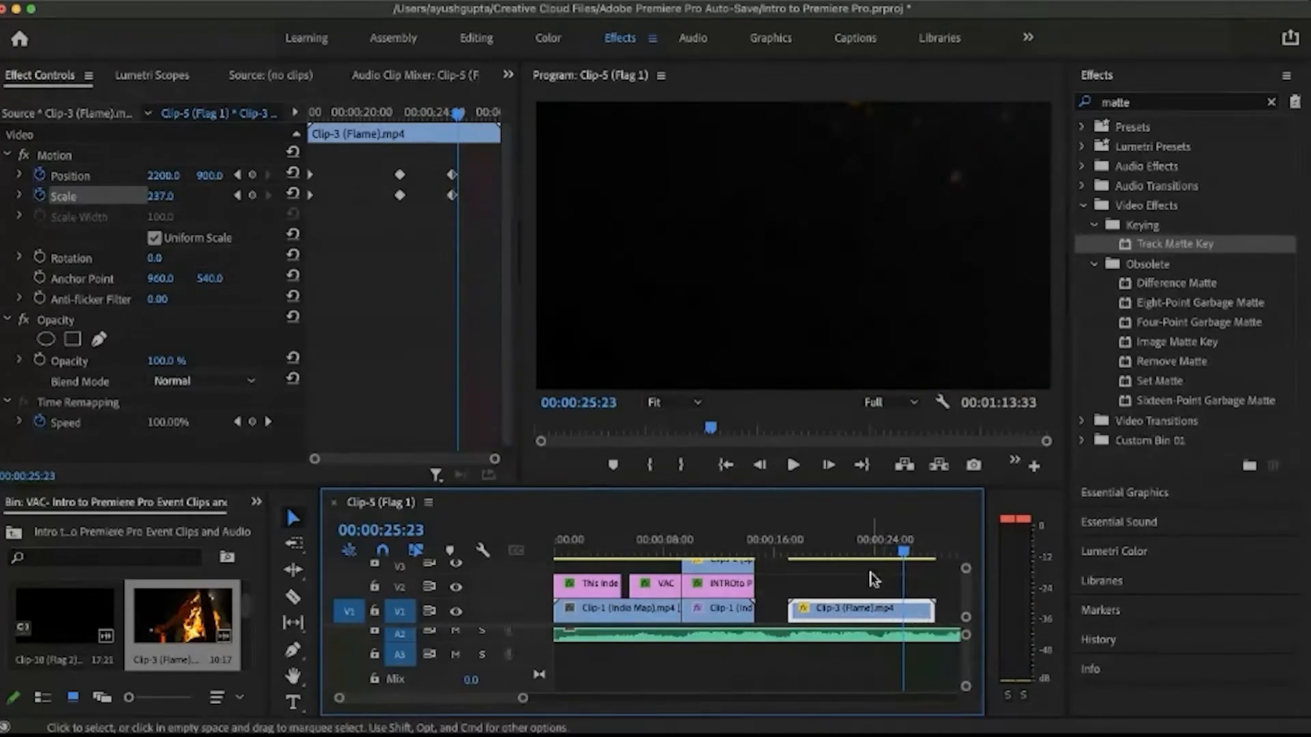
Step: Split the Flame clip at 00:00:25:05 with the Razor tool and delete the piece after the cut
left_click_drag(459, 117, 454, 117)
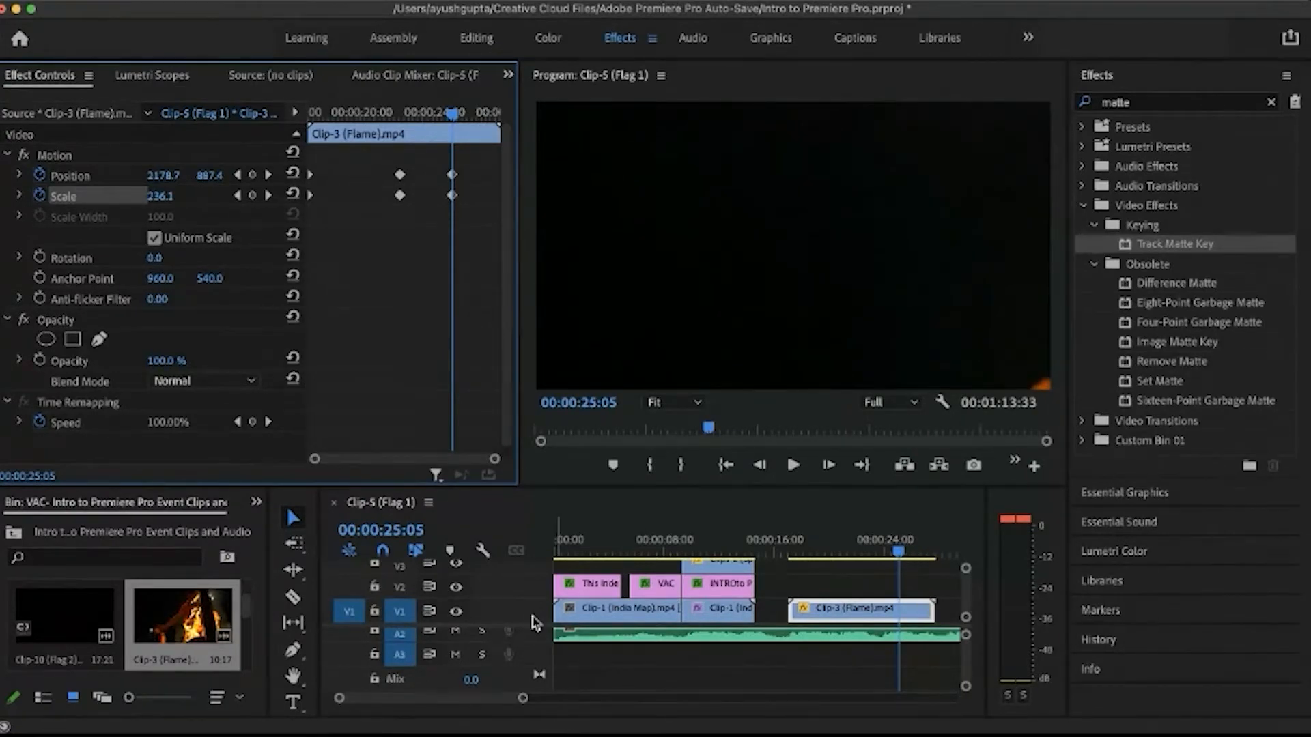
left_click(294, 598)
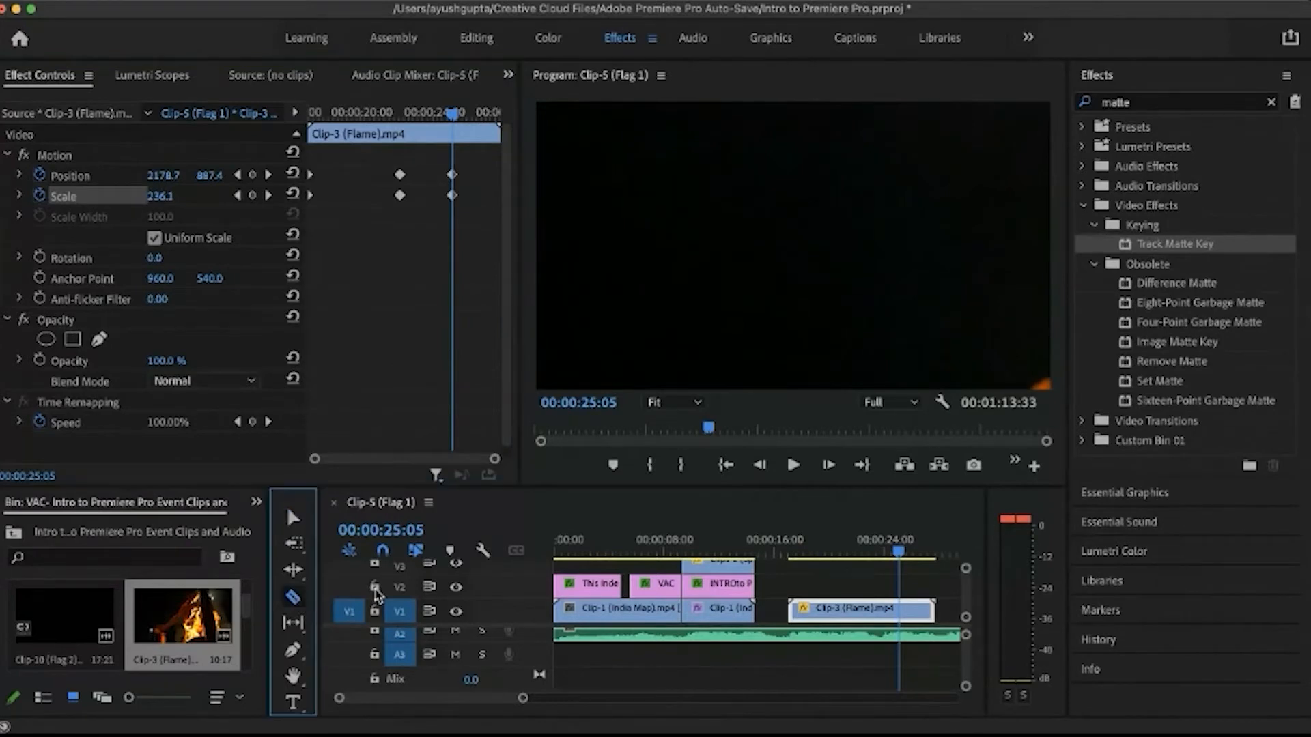
left_click(906, 608)
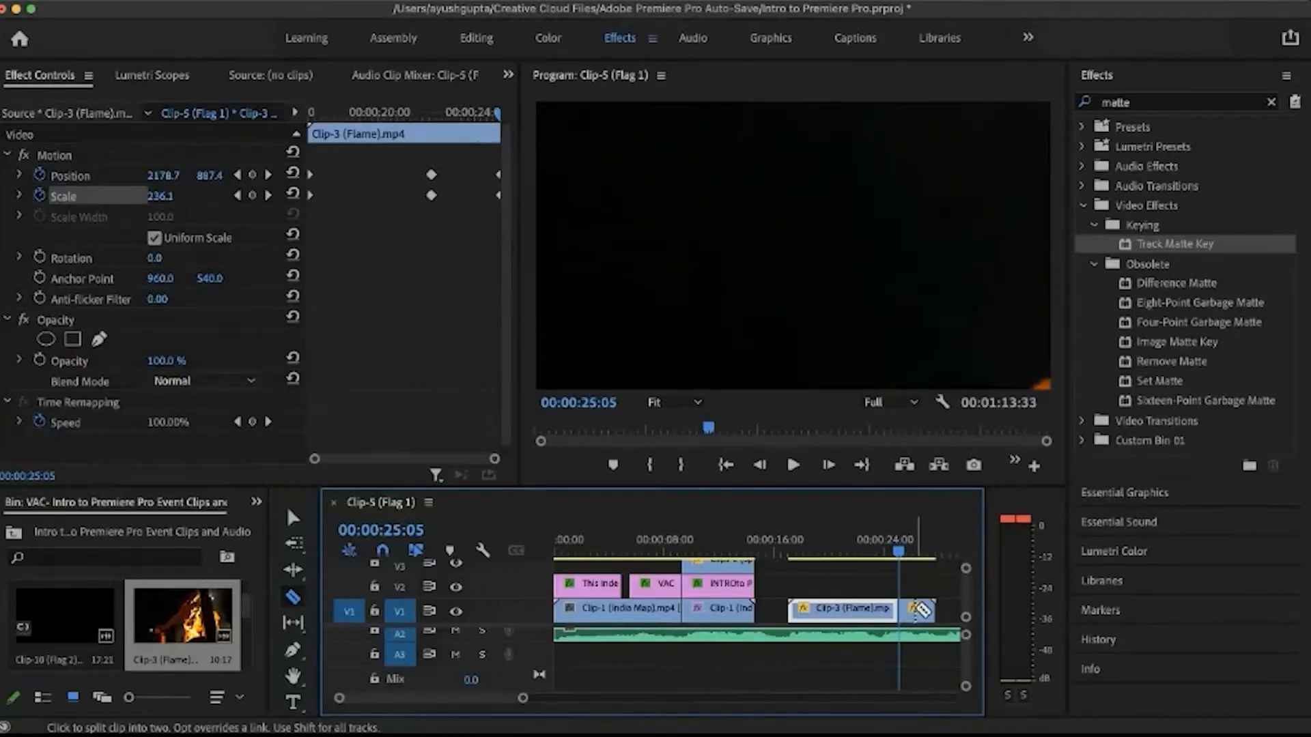
left_click(293, 517)
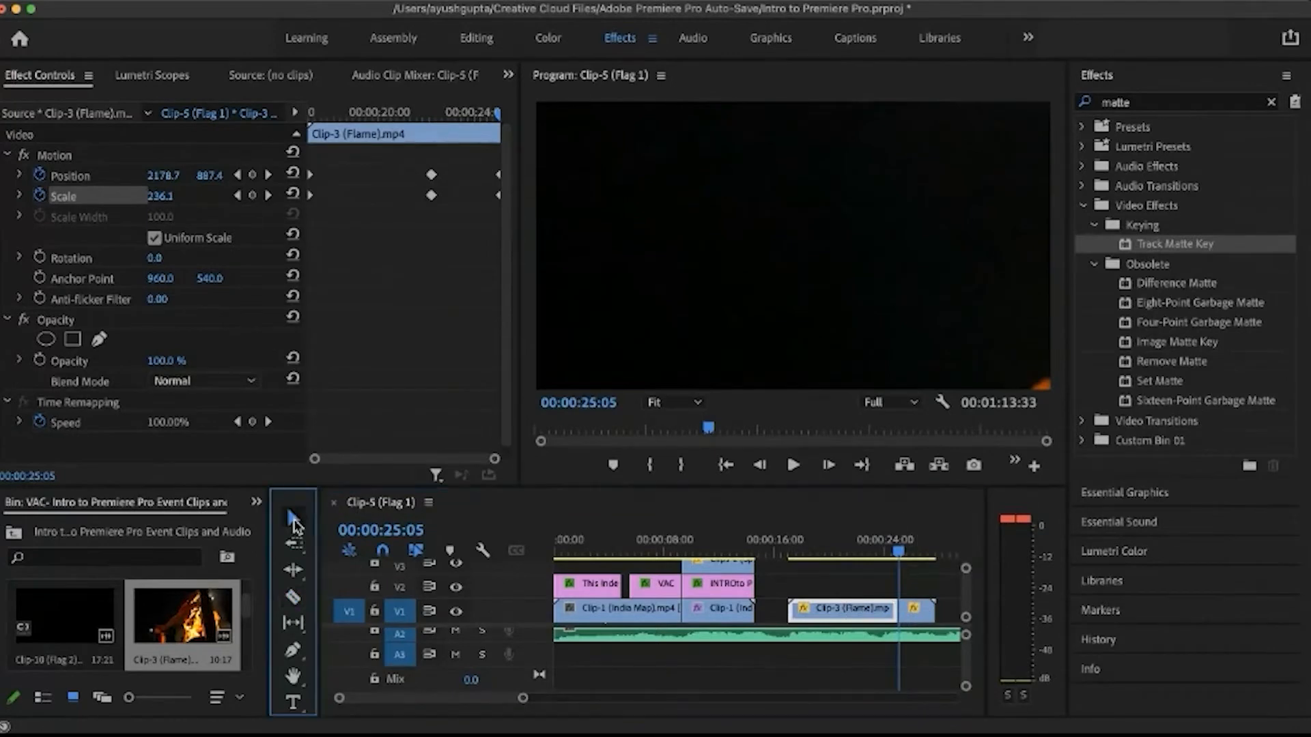
left_click(917, 617)
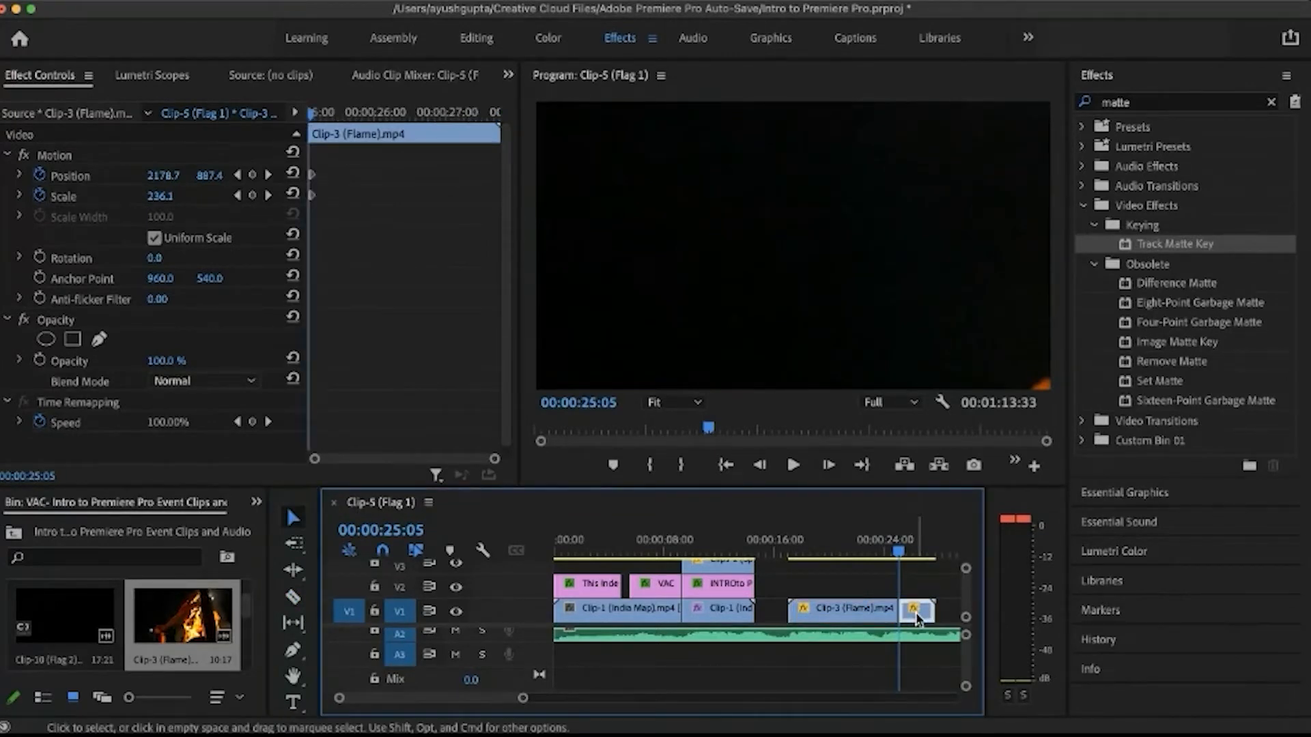
key("Delete")
Step: Scrub through the trimmed Flame clip from 00:00:17:39 to 00:00:20:14 to review its footage
left_click(797, 552)
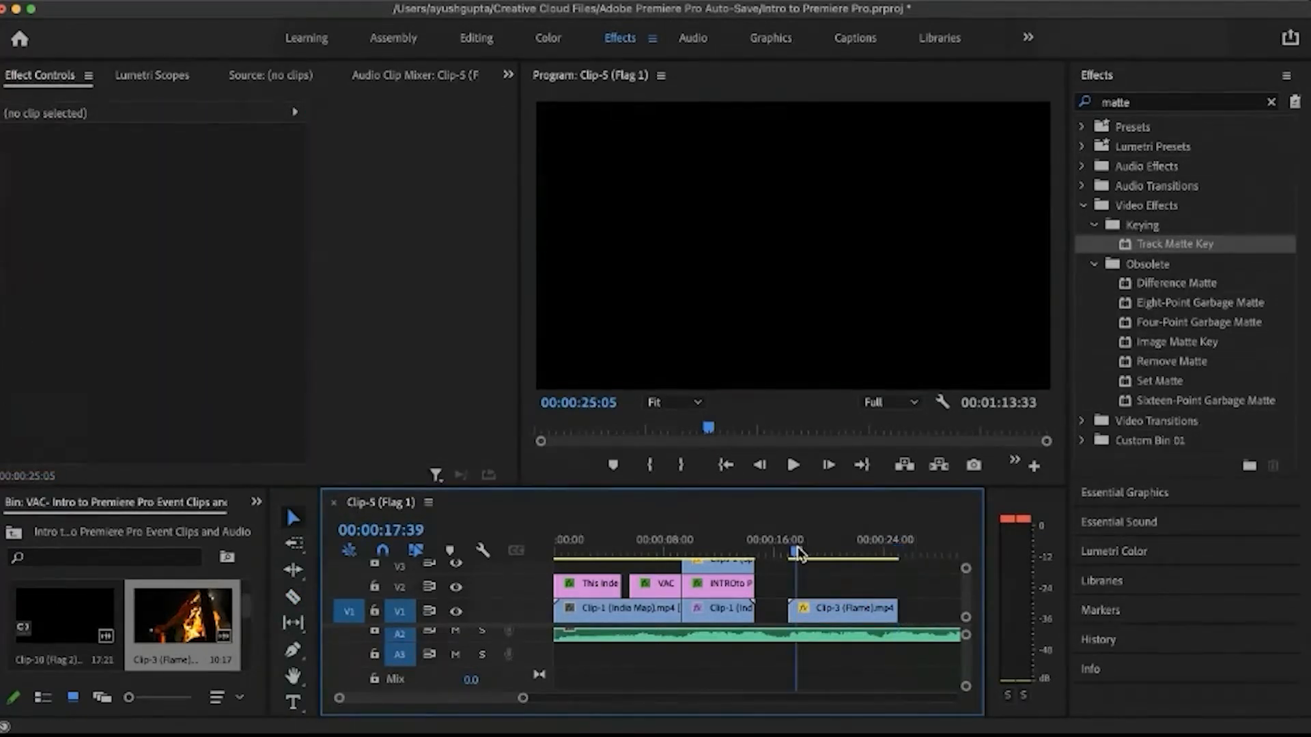
left_click_drag(797, 551, 805, 553)
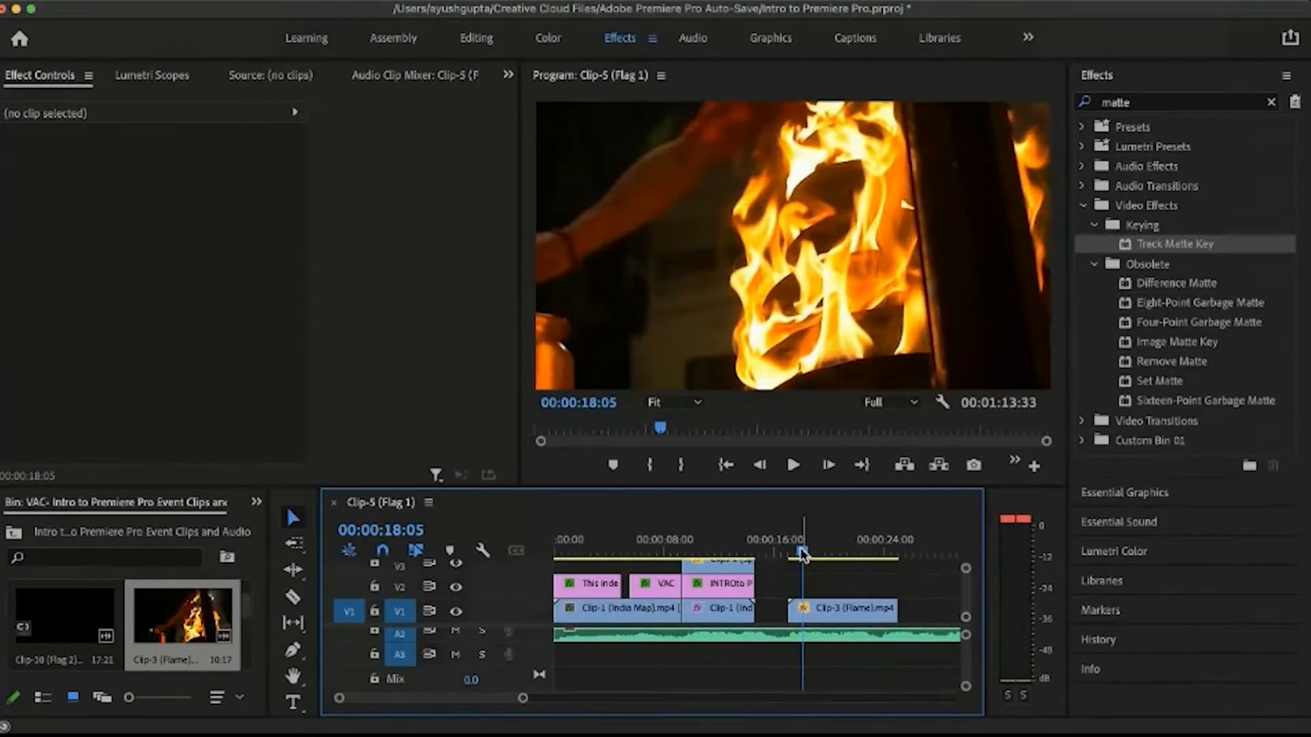
left_click_drag(802, 552, 832, 551)
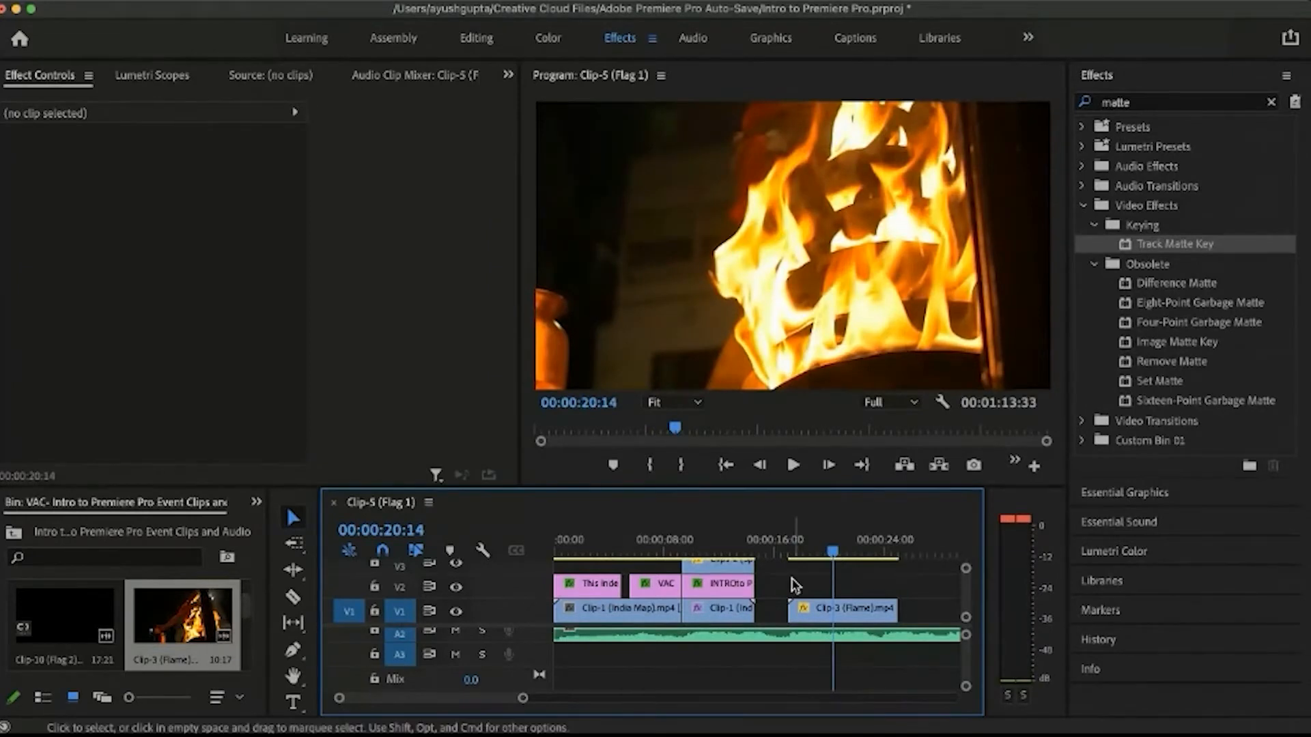
Step: Add Clip-4 (Taj Mahal) to the sequence and place its video on V1 directly after the Flame clip
scroll(127, 630, "down", 2)
left_click_drag(65, 618, 876, 600)
double_click(886, 568)
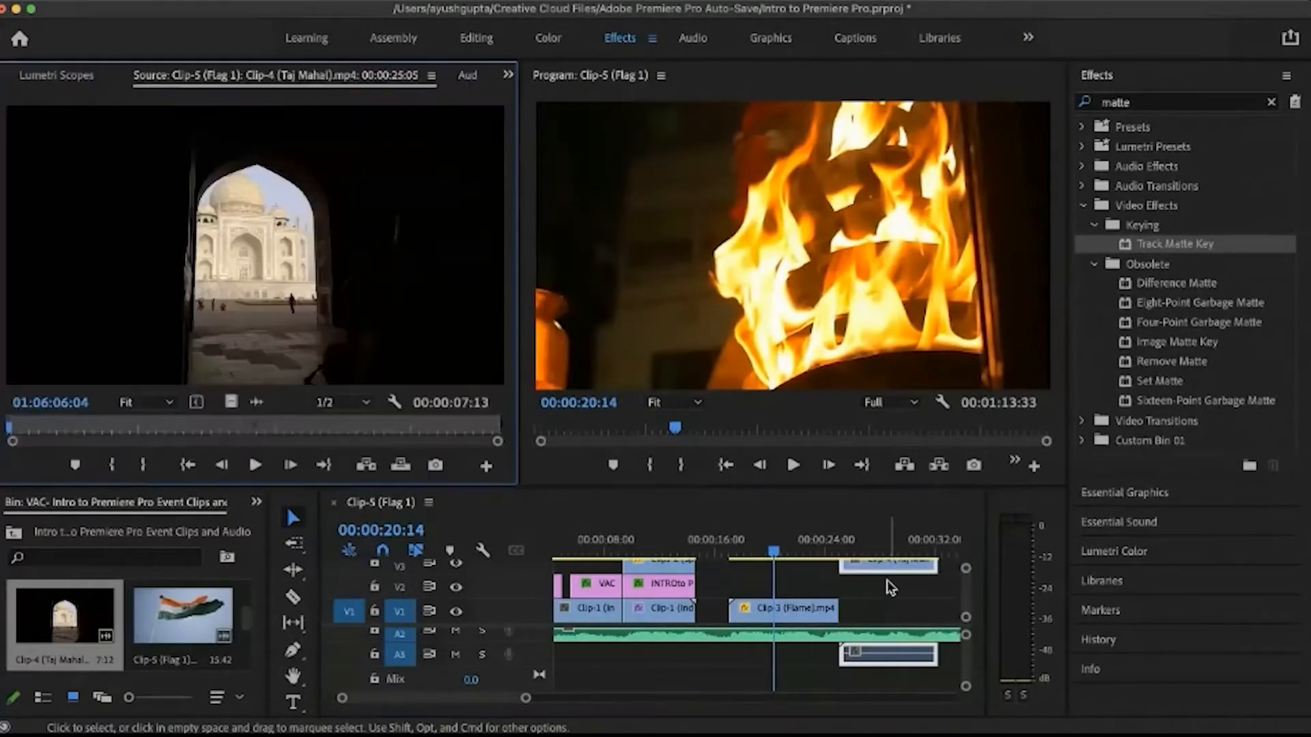
left_click_drag(891, 565, 882, 594)
left_click_drag(828, 543, 854, 546)
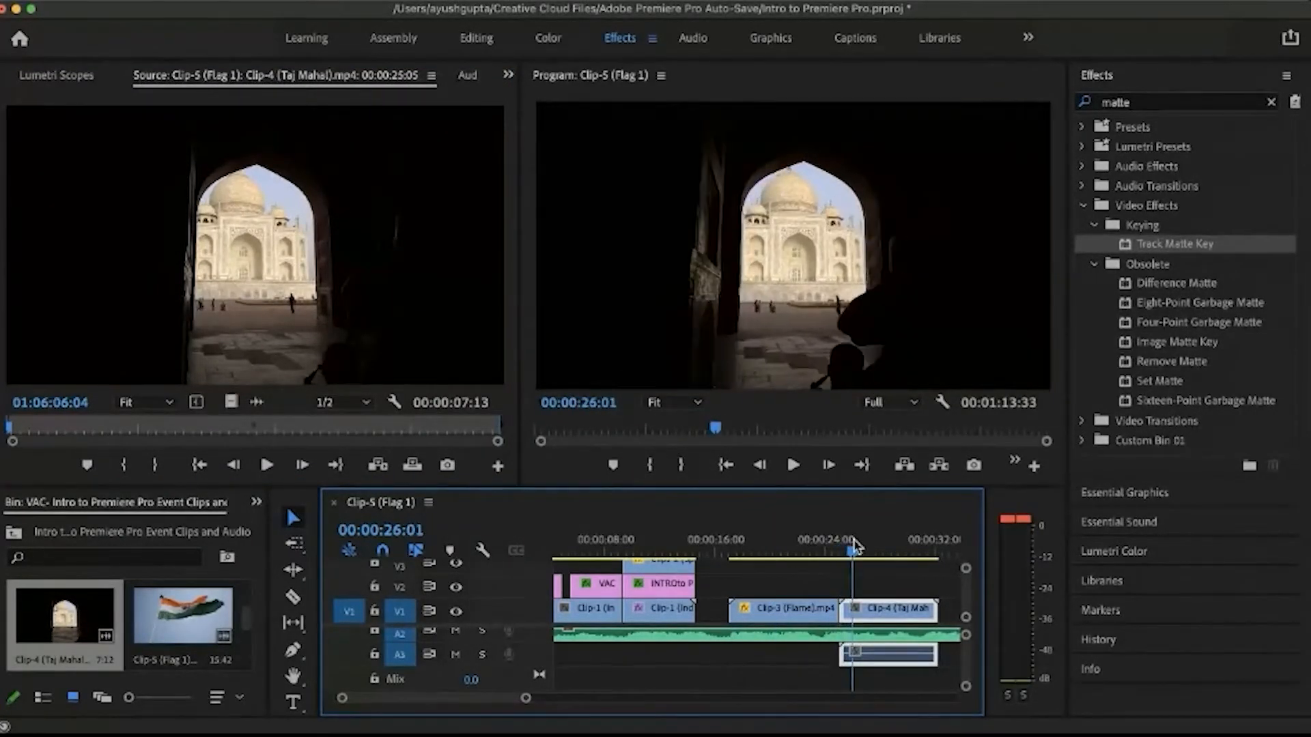
scroll(845, 589, "up", 2)
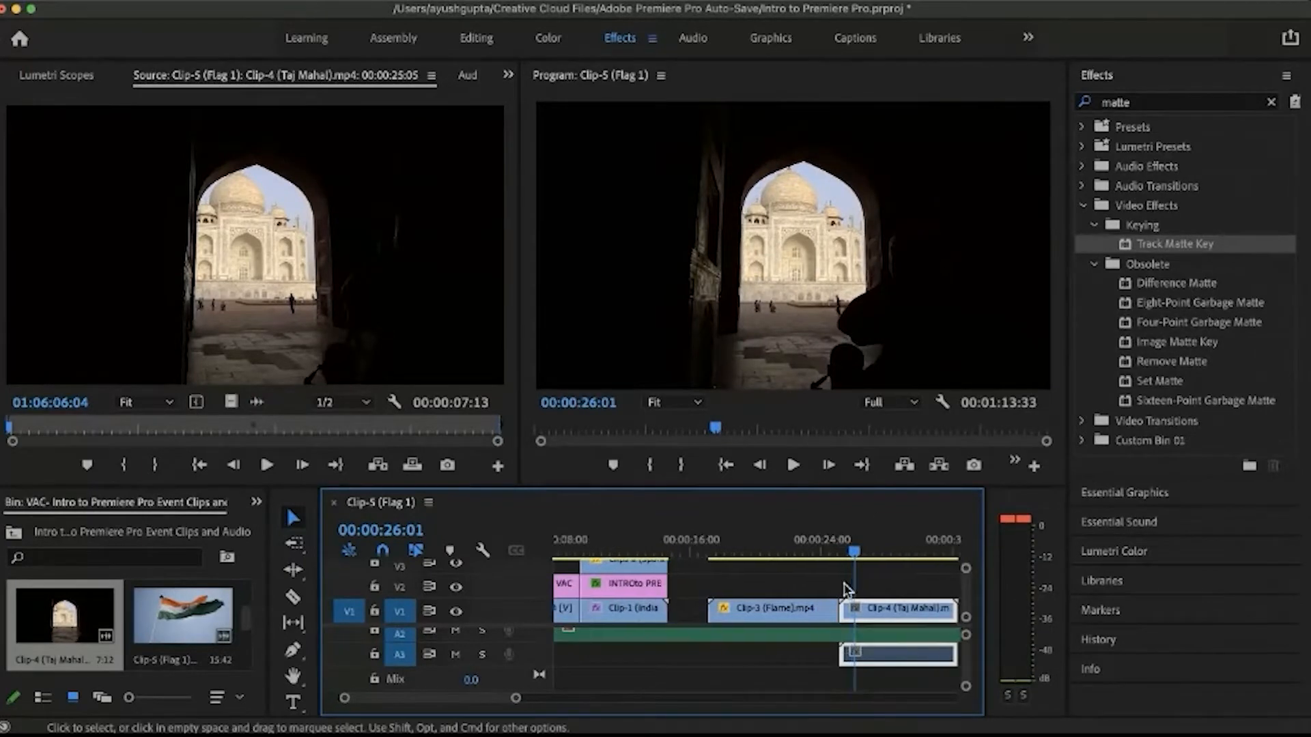
left_click_drag(713, 544, 839, 550)
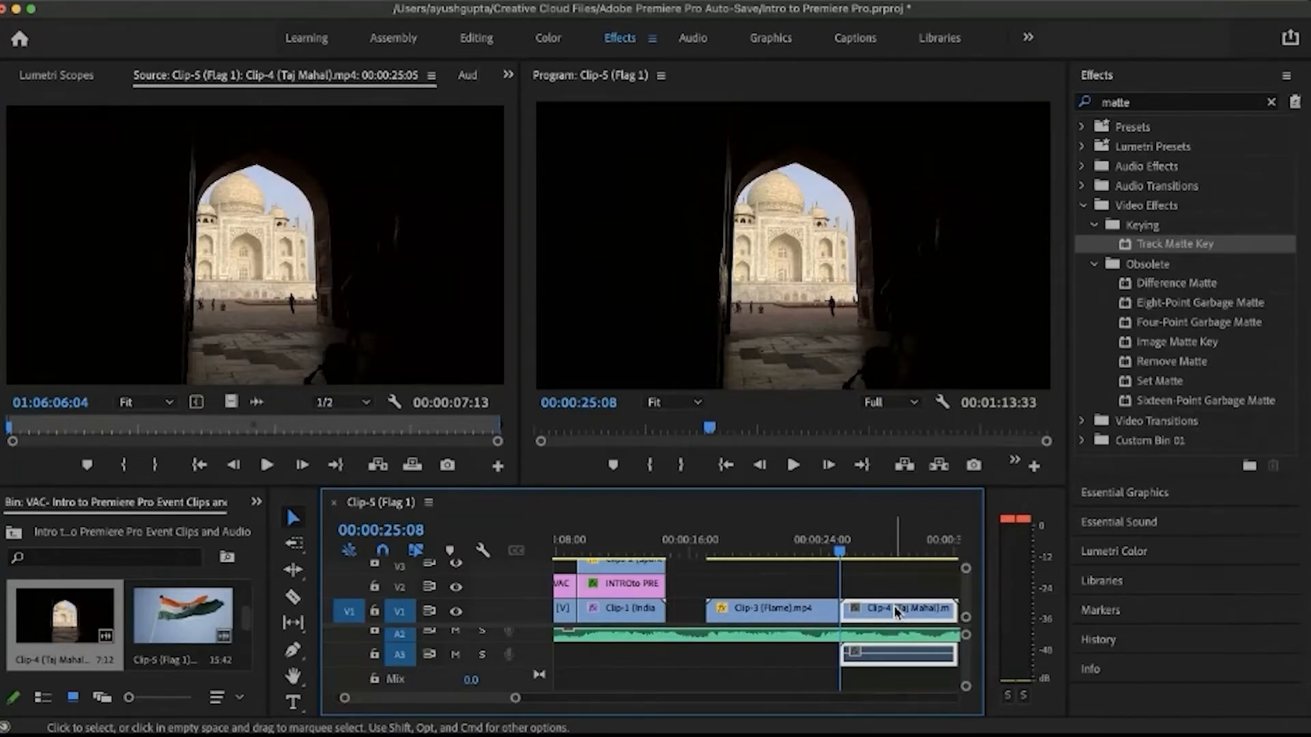
Step: Remove the Taj Mahal clip's audio from track A3 while keeping its video
key("grave")
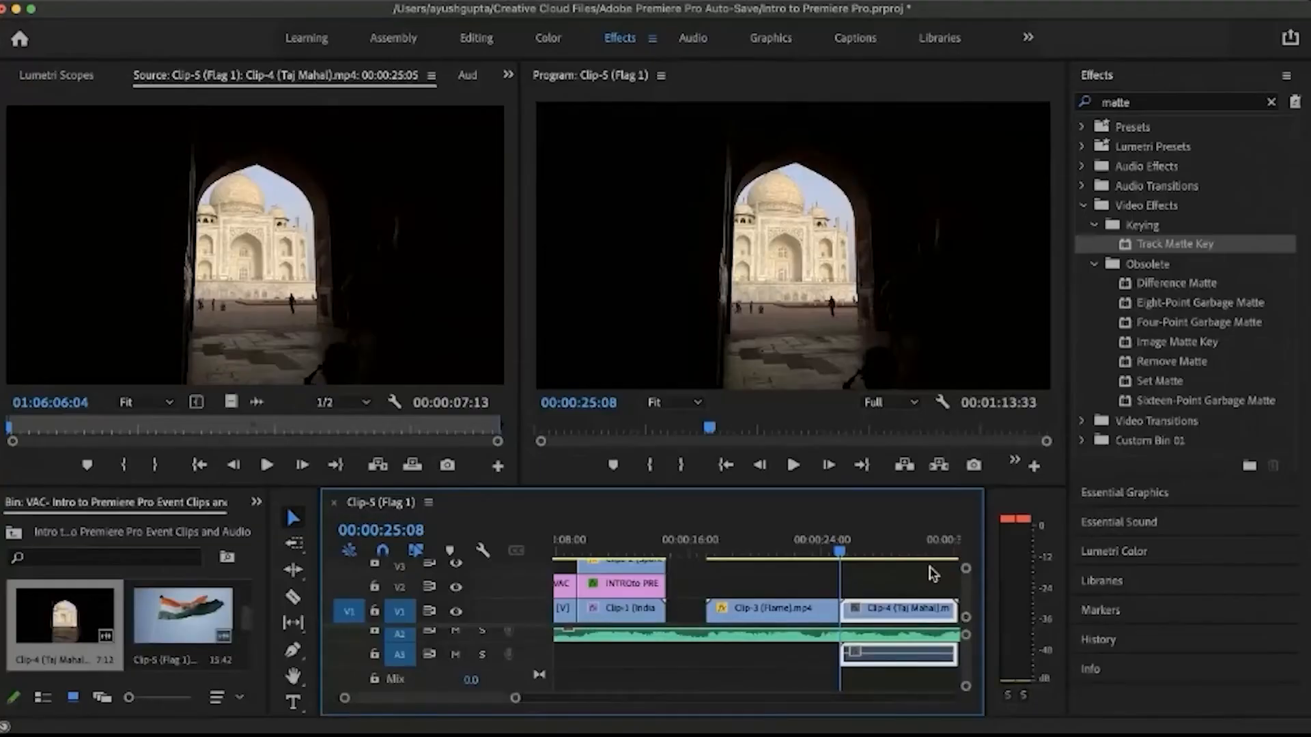
left_click(900, 656)
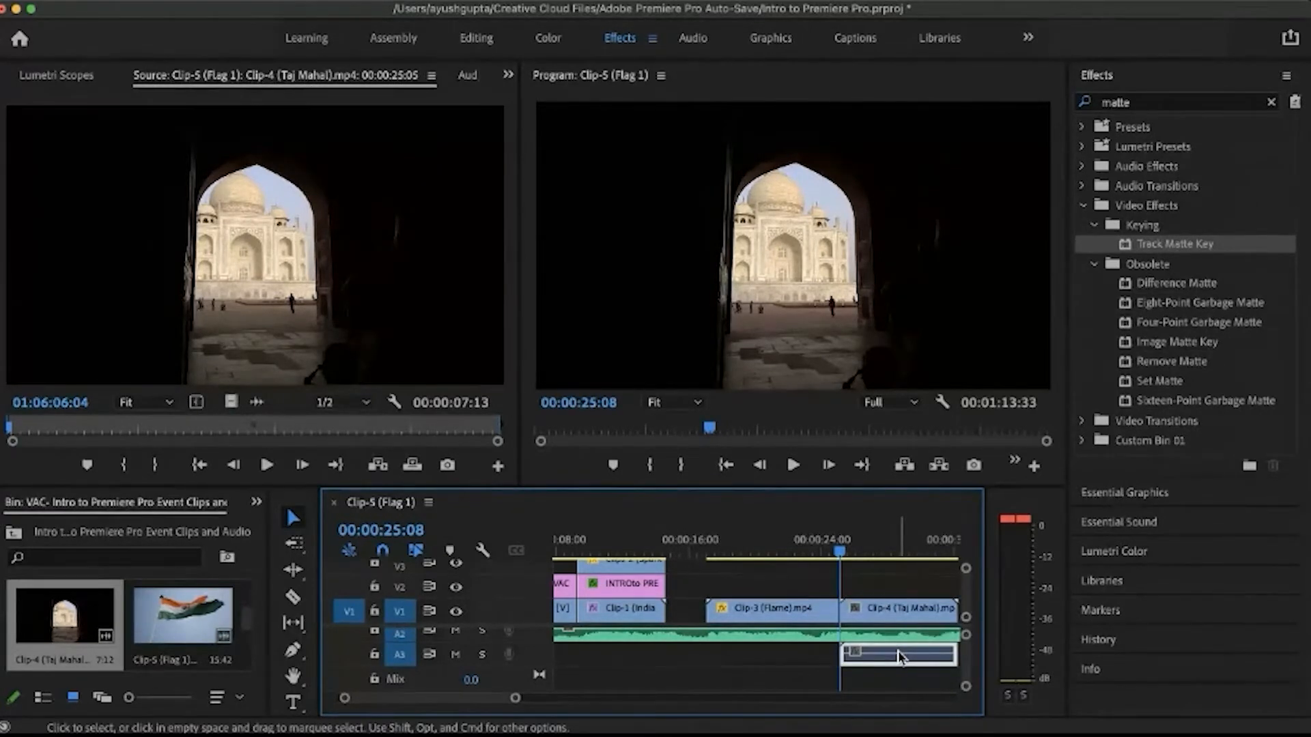
key("Delete")
Step: At the Taj Mahal clip's start, 00:00:25:05, enable Position keyframing and set the position to 2253, 540
left_click(845, 553)
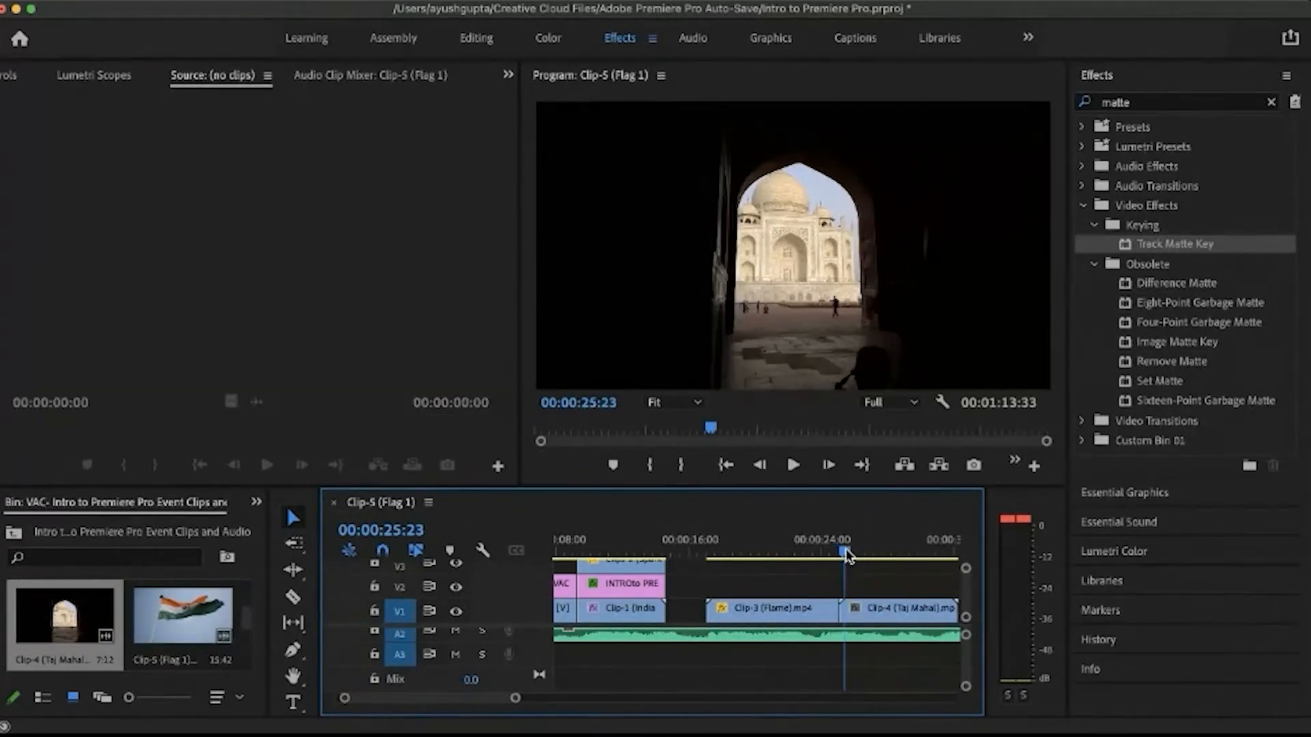
left_click(880, 616)
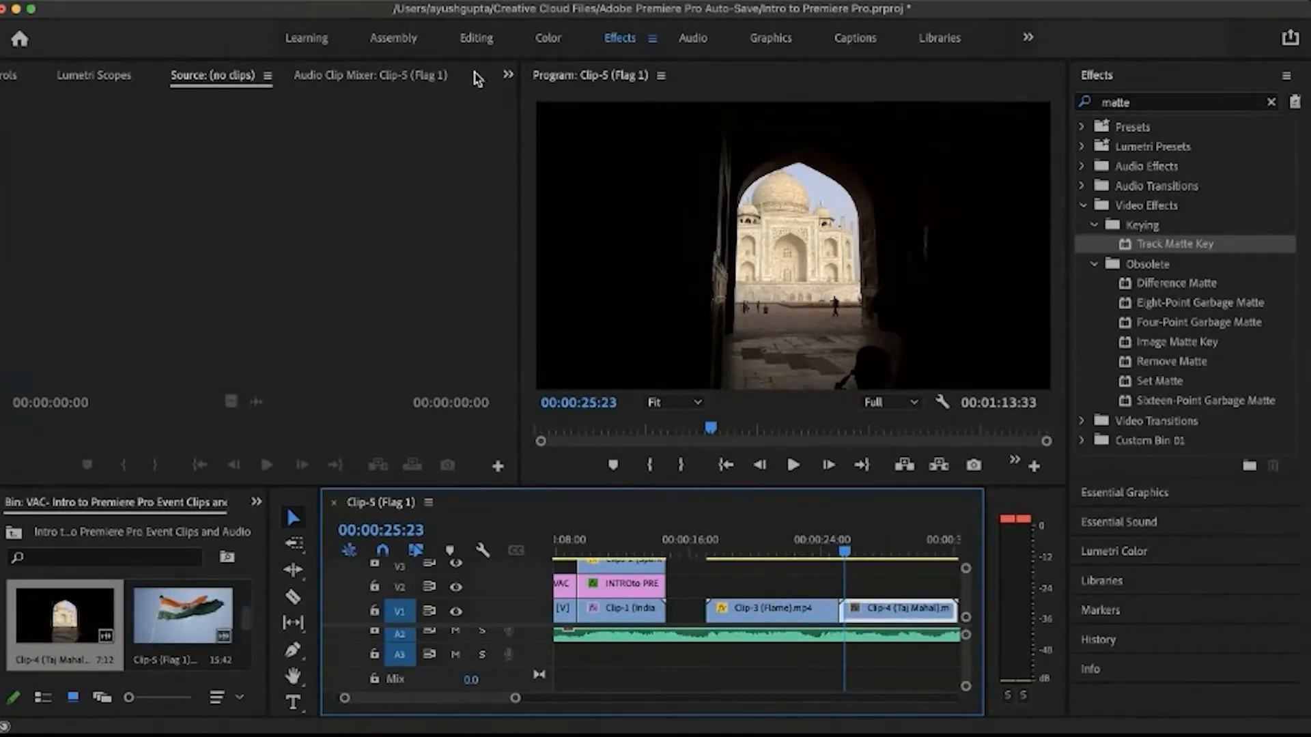
scroll(313, 76, "up", 2)
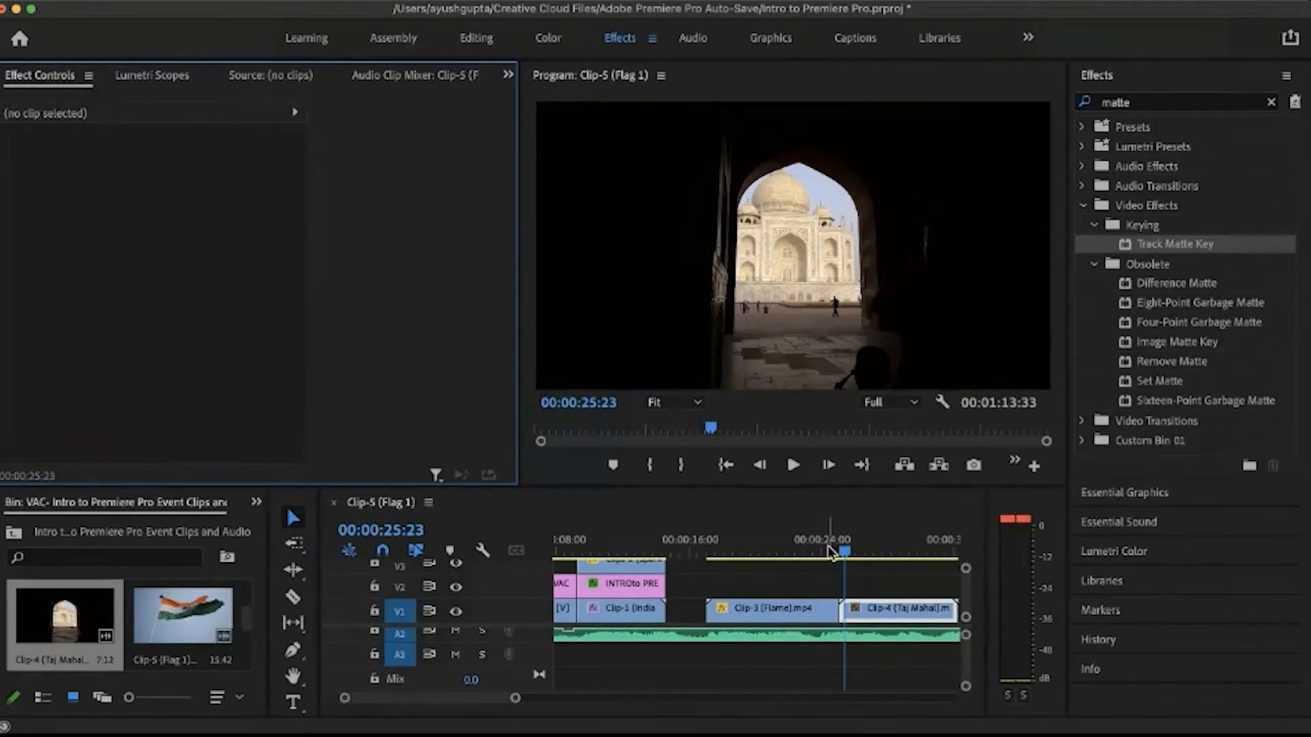
left_click(816, 613)
left_click(879, 620)
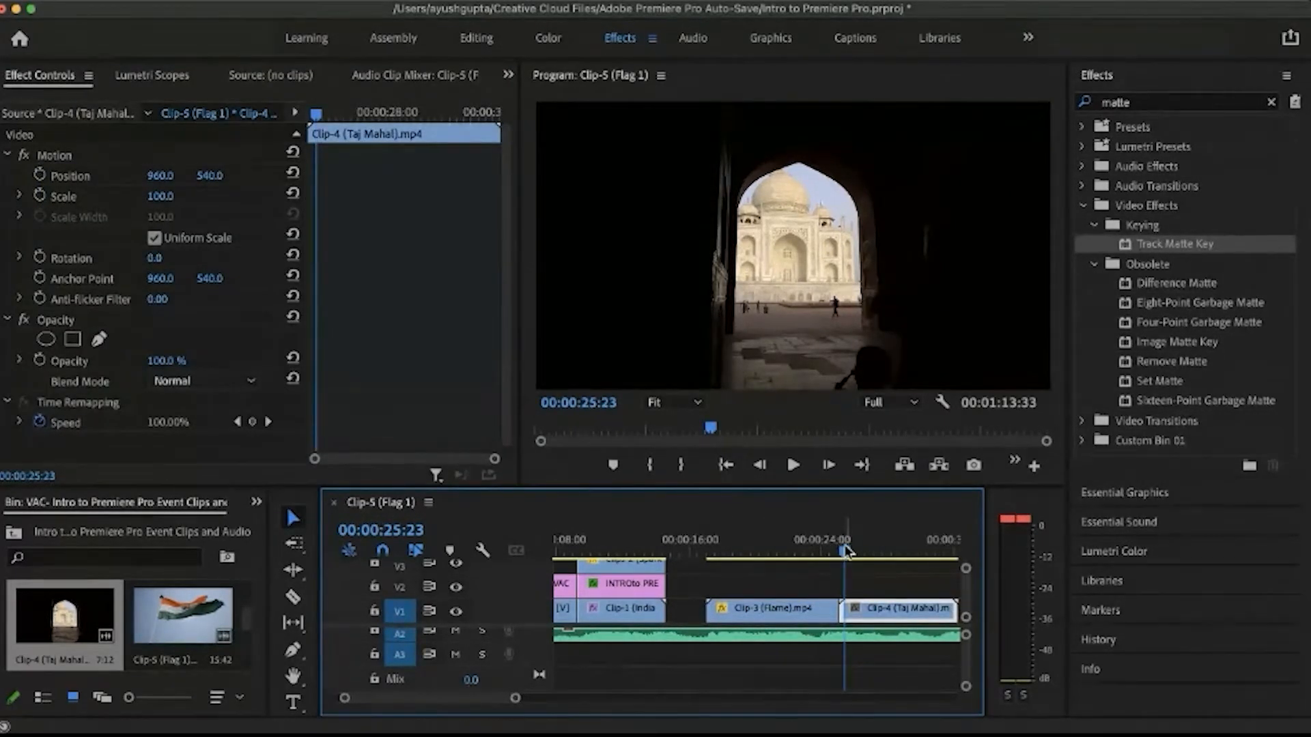
left_click_drag(847, 552, 844, 554)
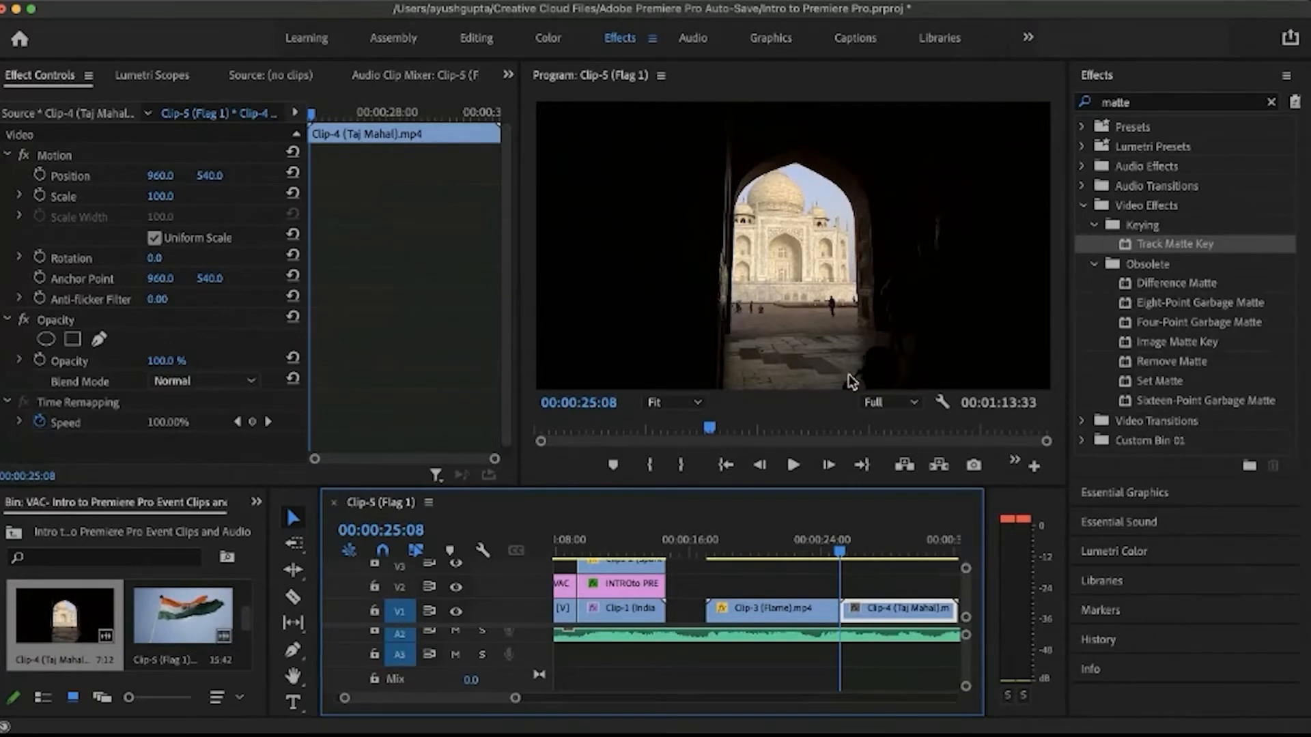
left_click(309, 118)
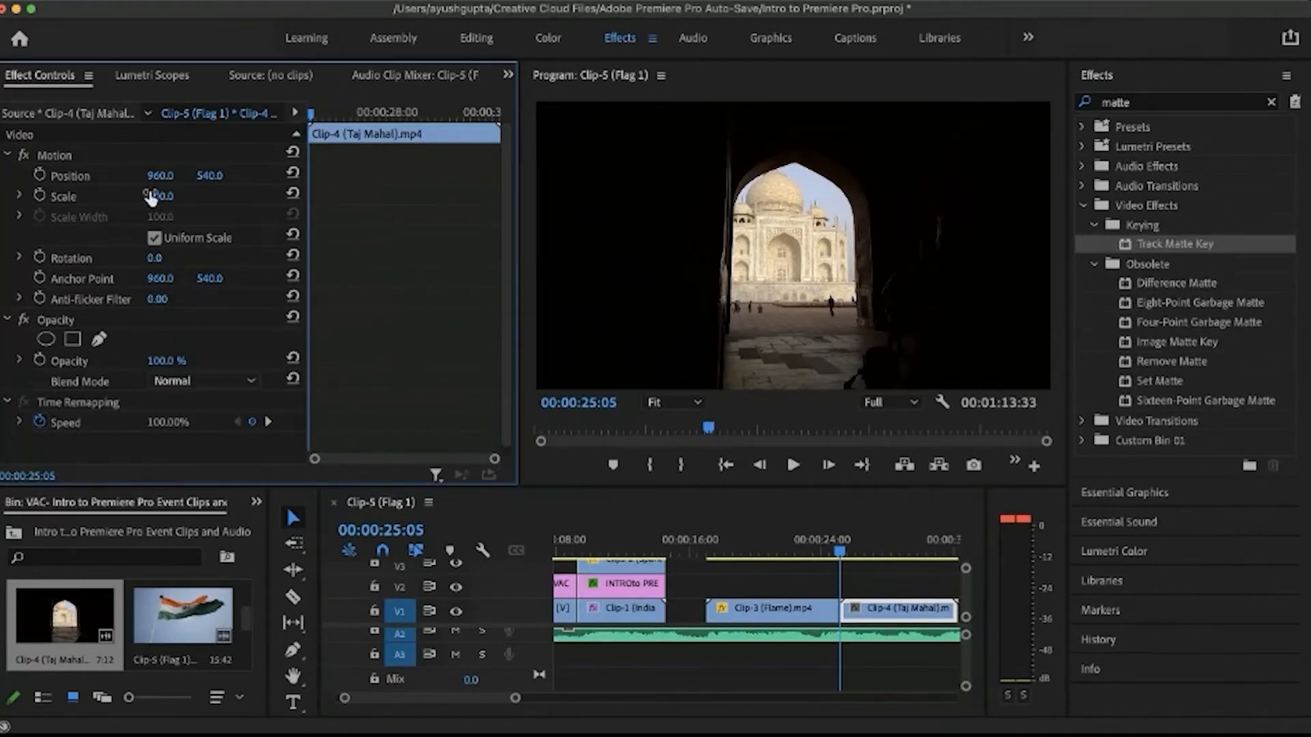
left_click(39, 175)
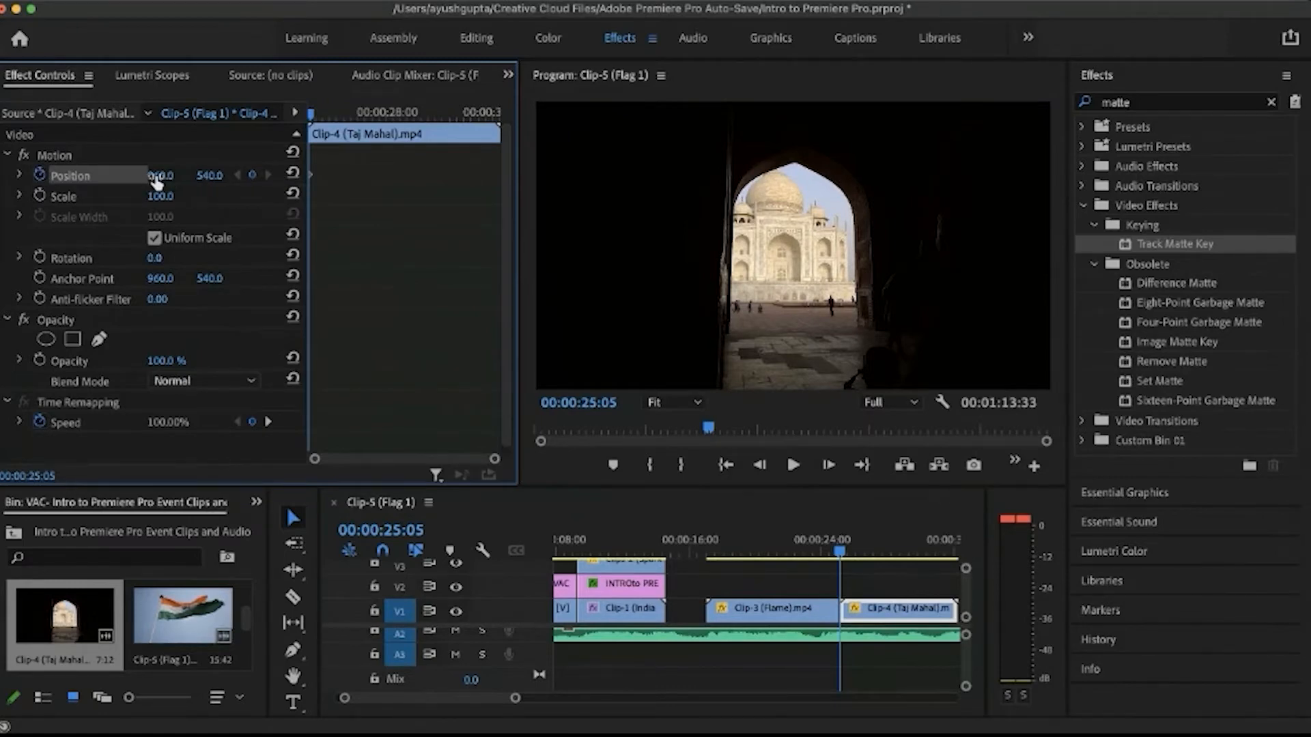
left_click_drag(157, 179, 170, 175)
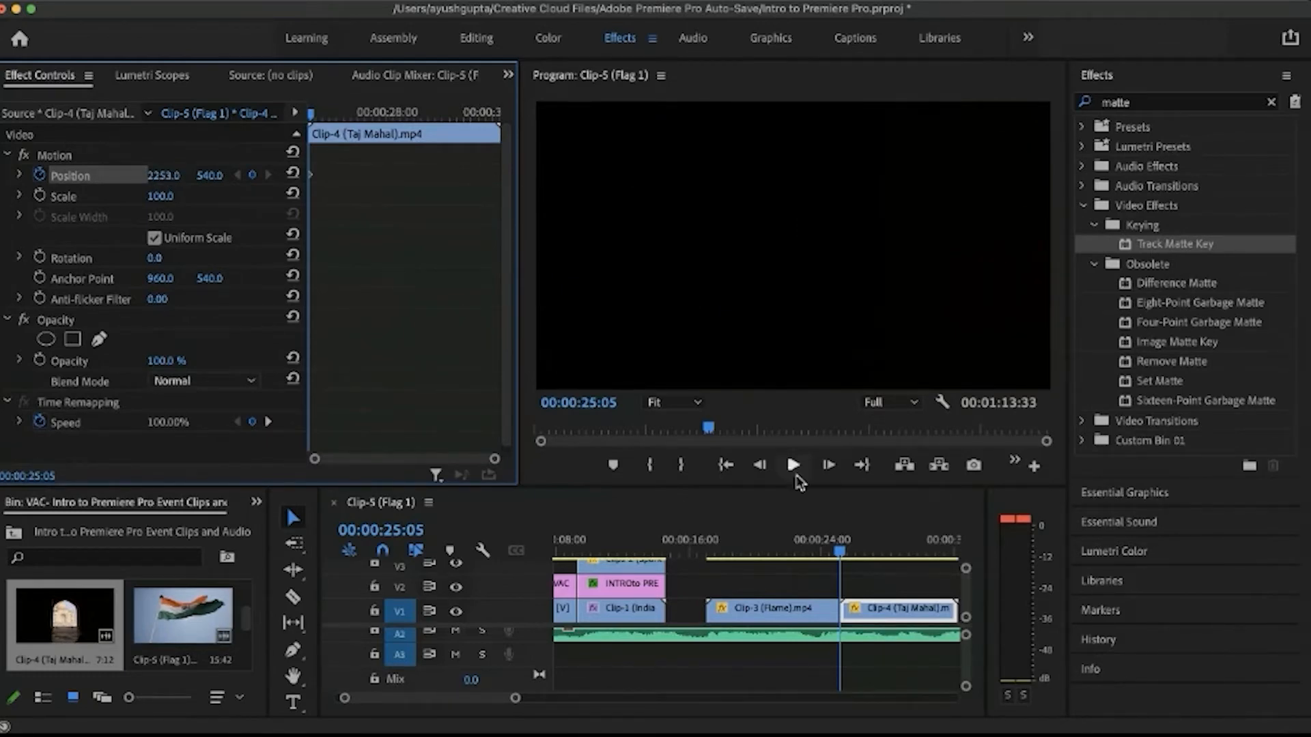
Step: Add a Position keyframe to the Taj Mahal clip at 00:00:25:44 and shift the picture horizontally partway into the frame
left_click(844, 552)
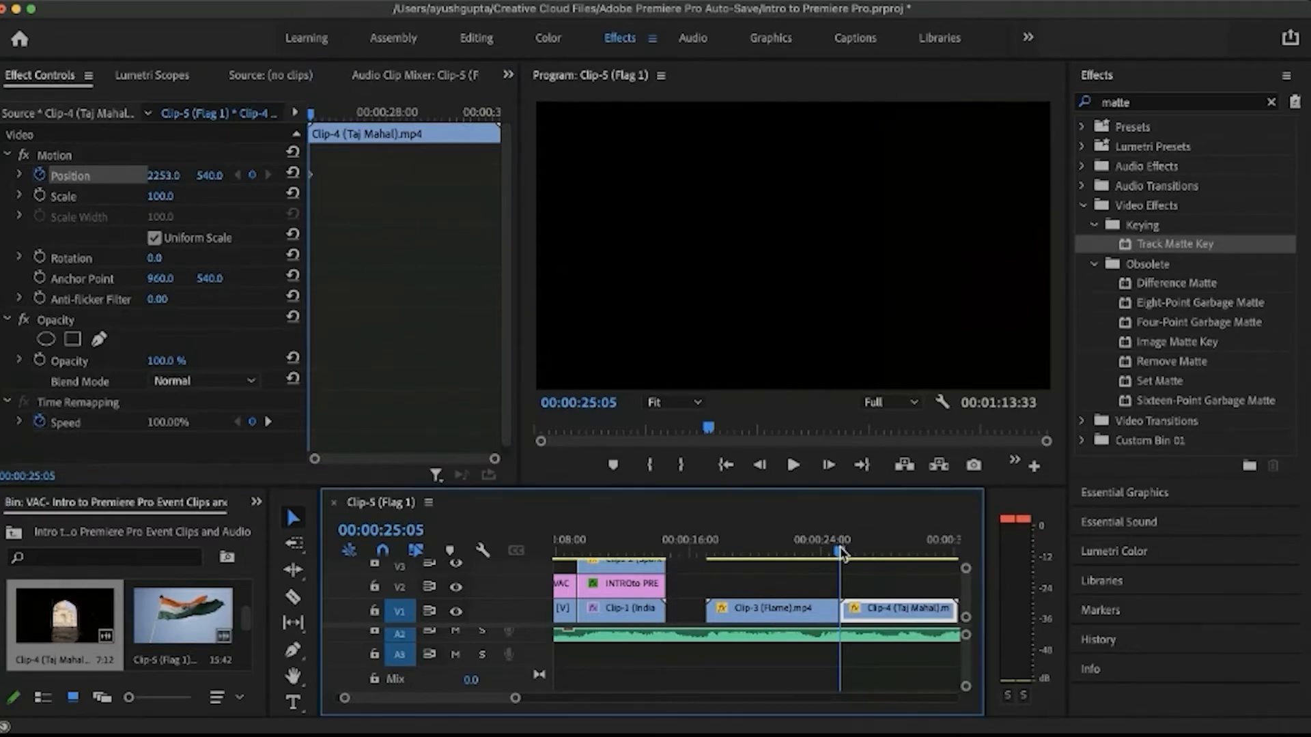
left_click_drag(843, 553, 852, 557)
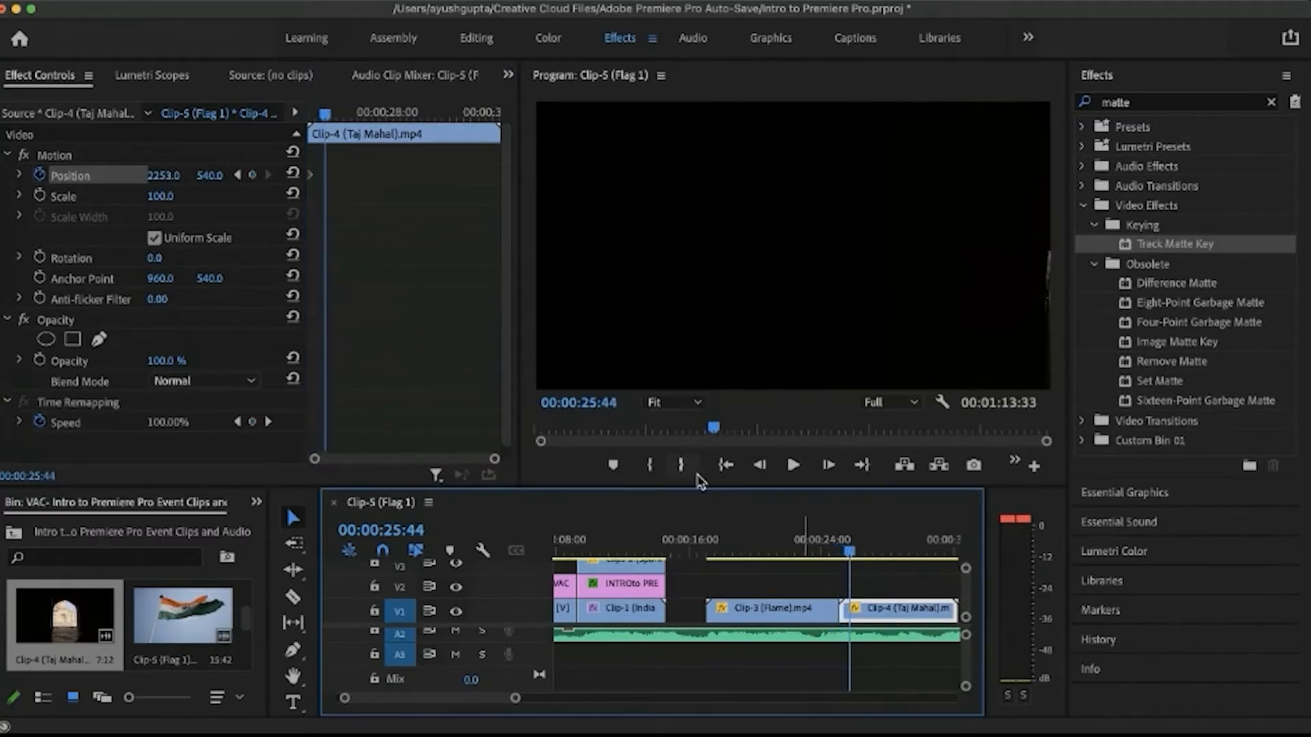
left_click(252, 176)
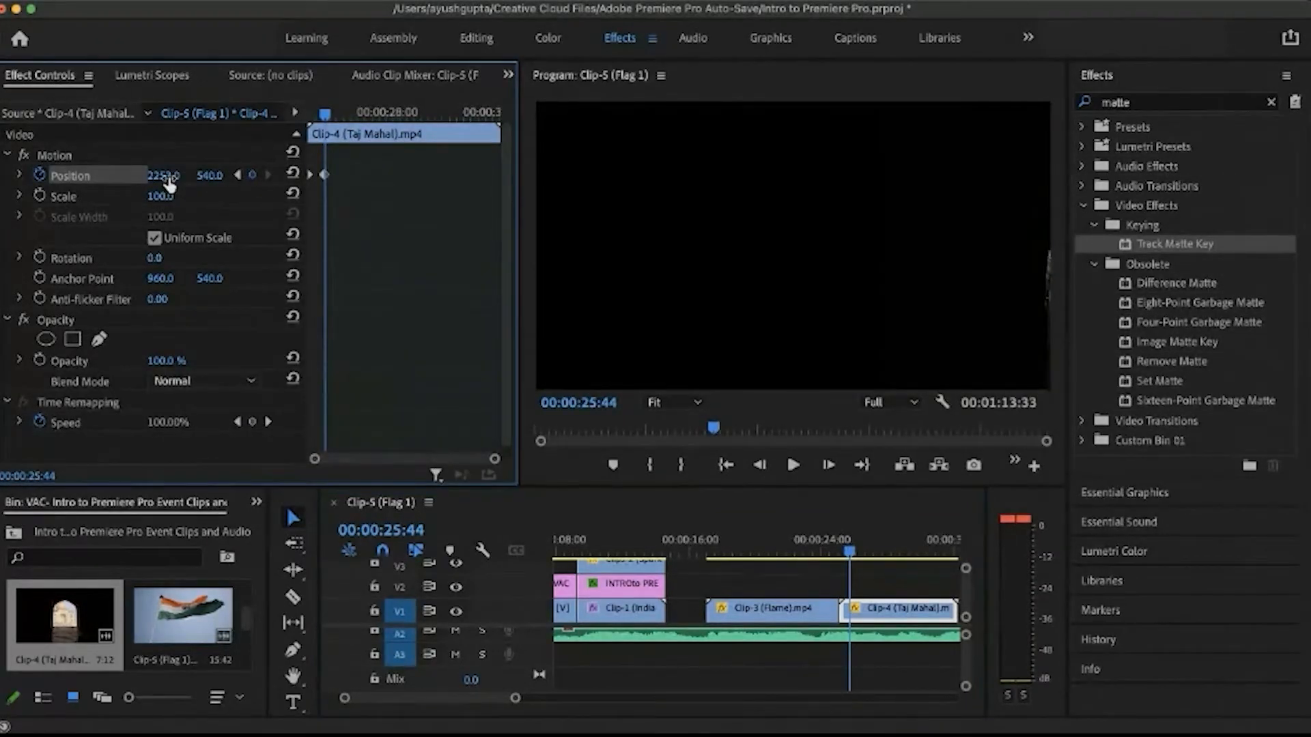
left_click_drag(170, 183, 170, 178)
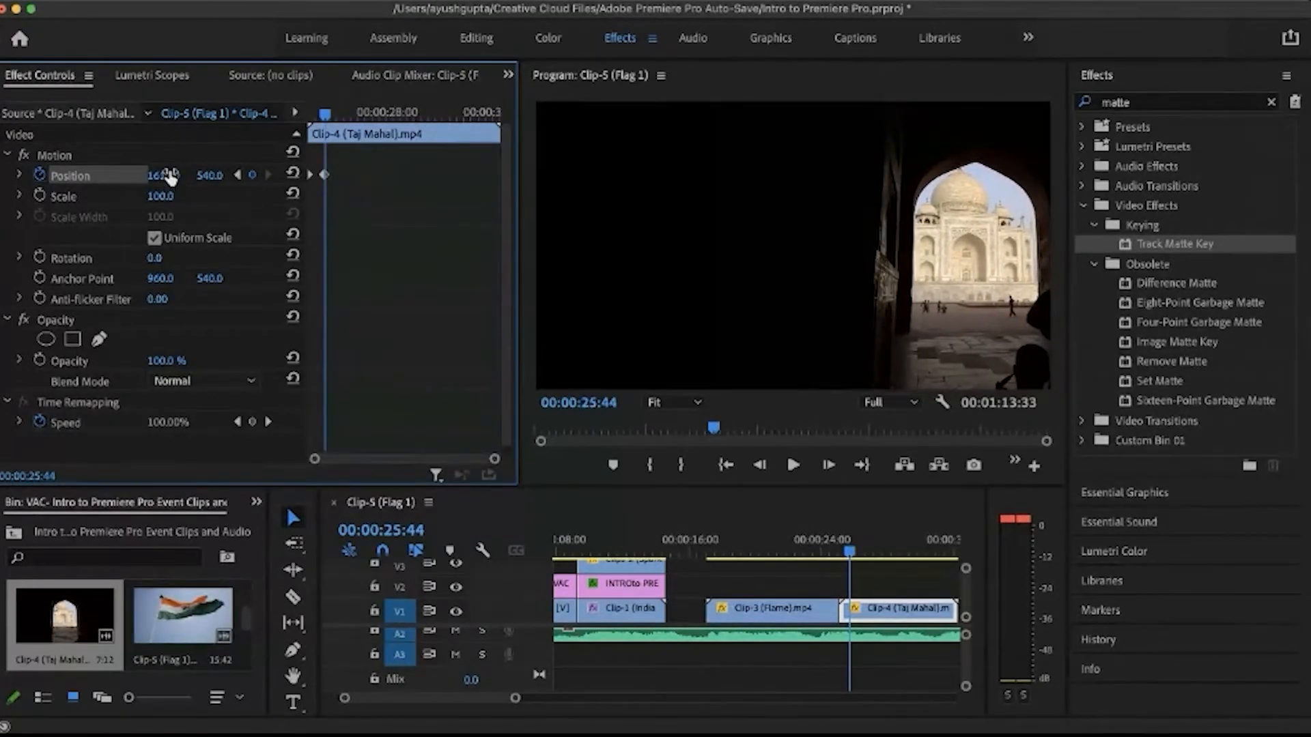
Step: Move the Taj Mahal clip's second Position keyframe about one second later and play the transition from the Flame clip
left_click(807, 541)
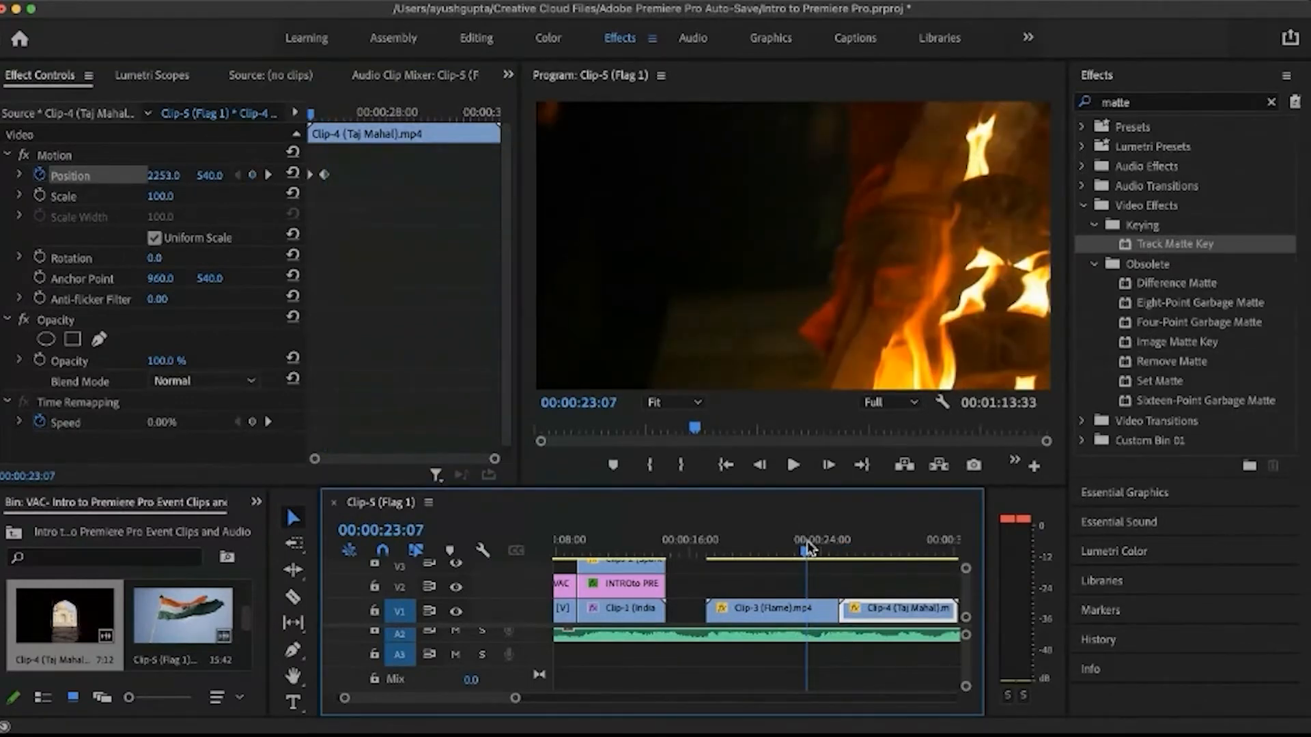
key("space")
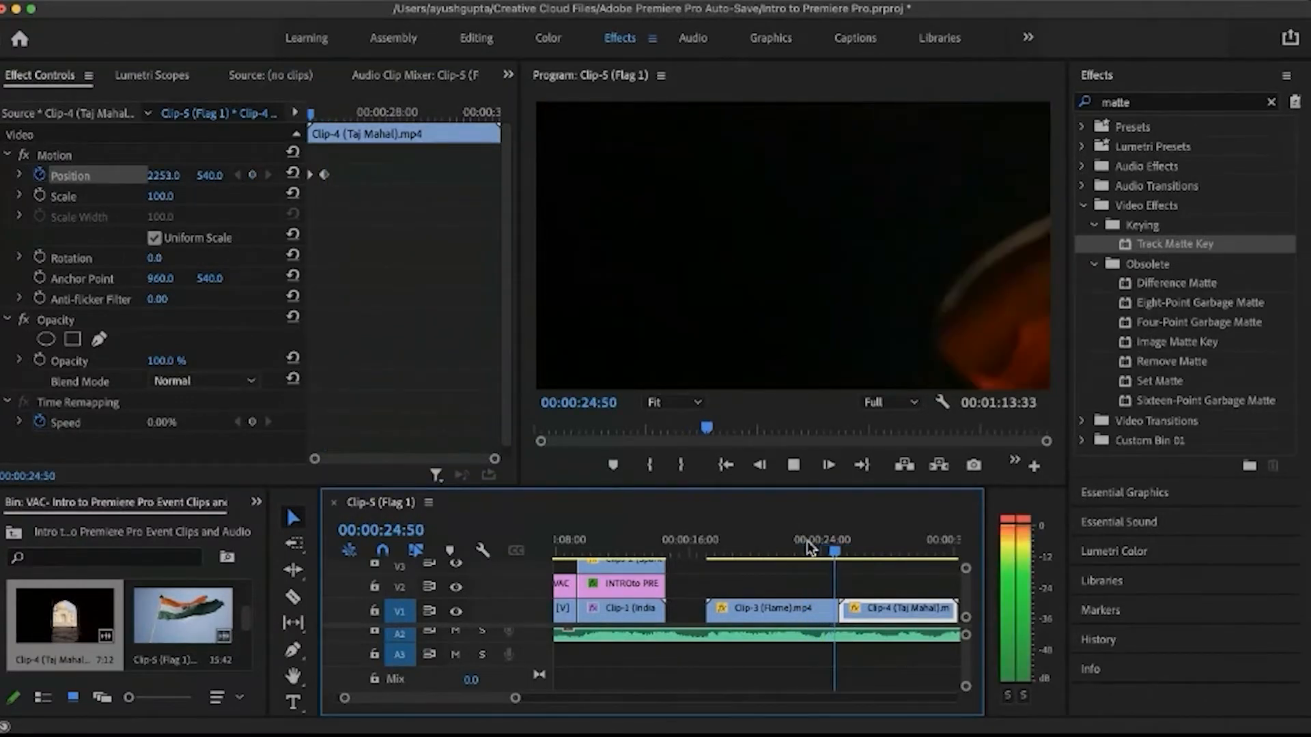
key("space")
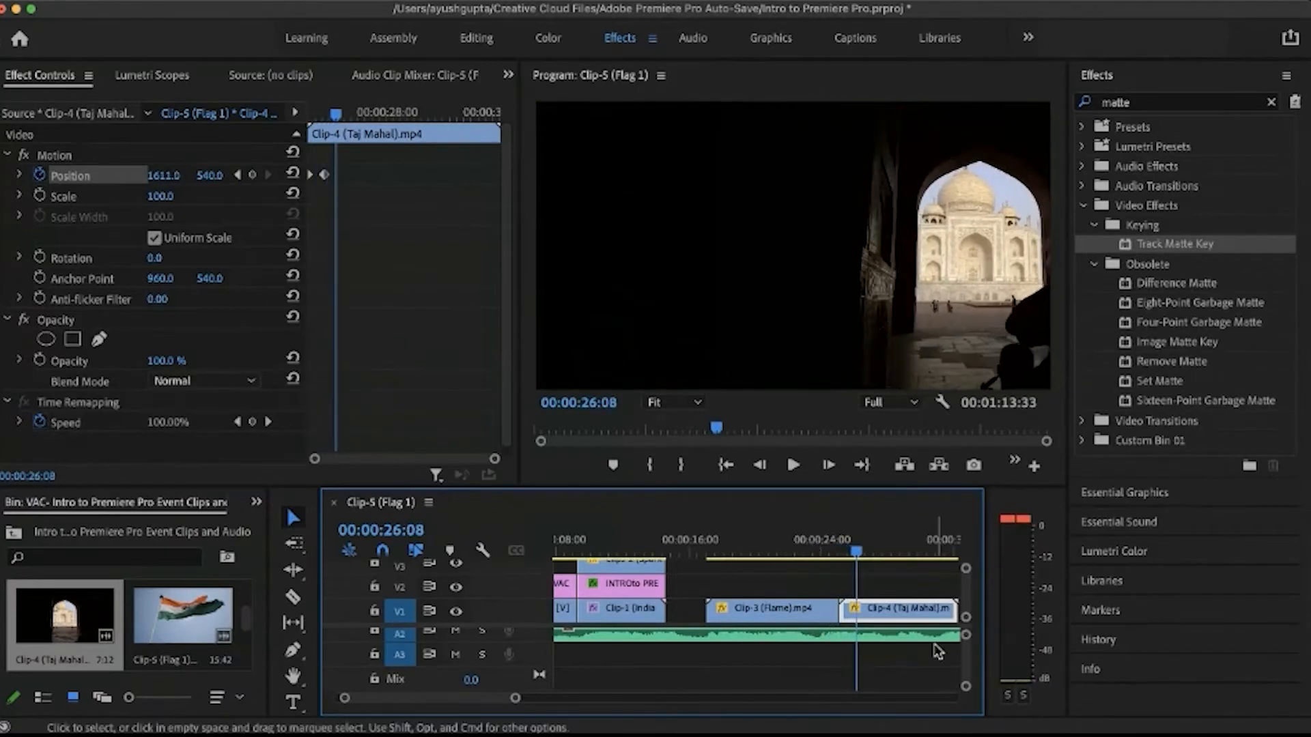
left_click_drag(348, 214, 323, 162)
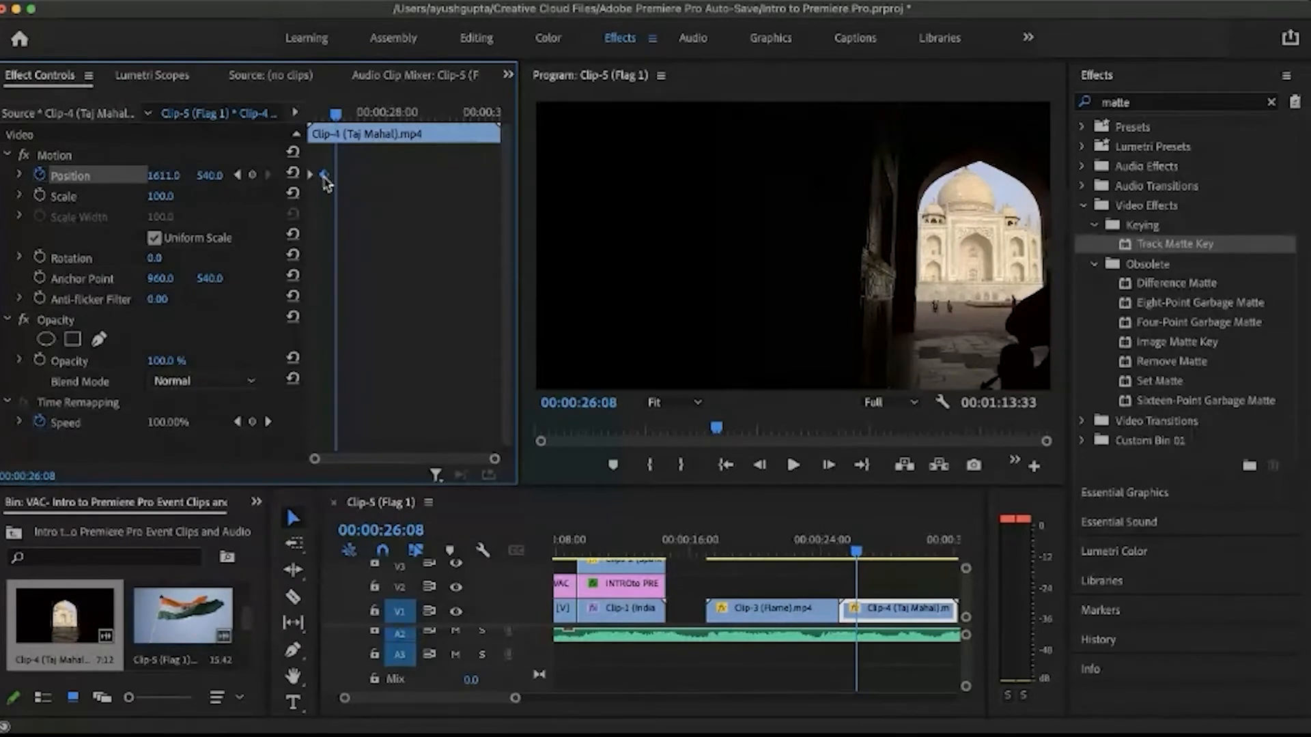
left_click_drag(324, 178, 353, 178)
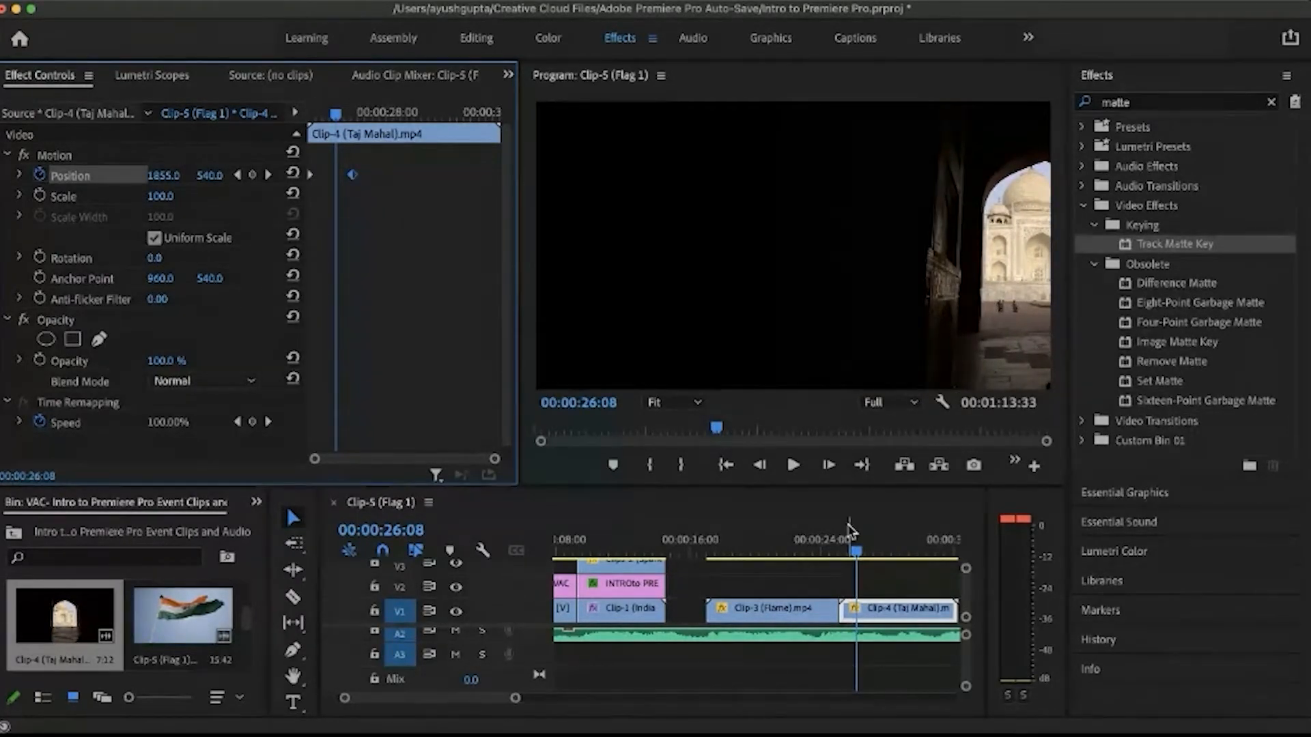
left_click(842, 542)
left_click_drag(844, 544, 732, 546)
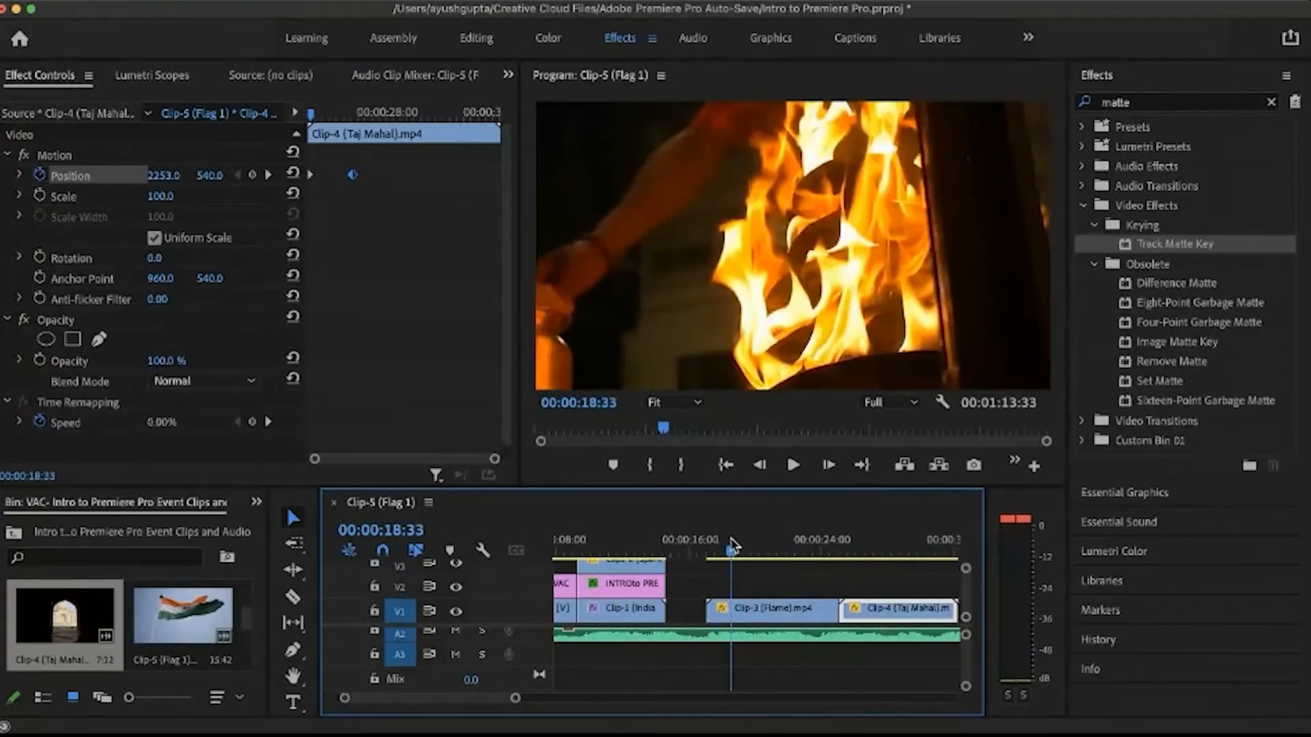
key("space")
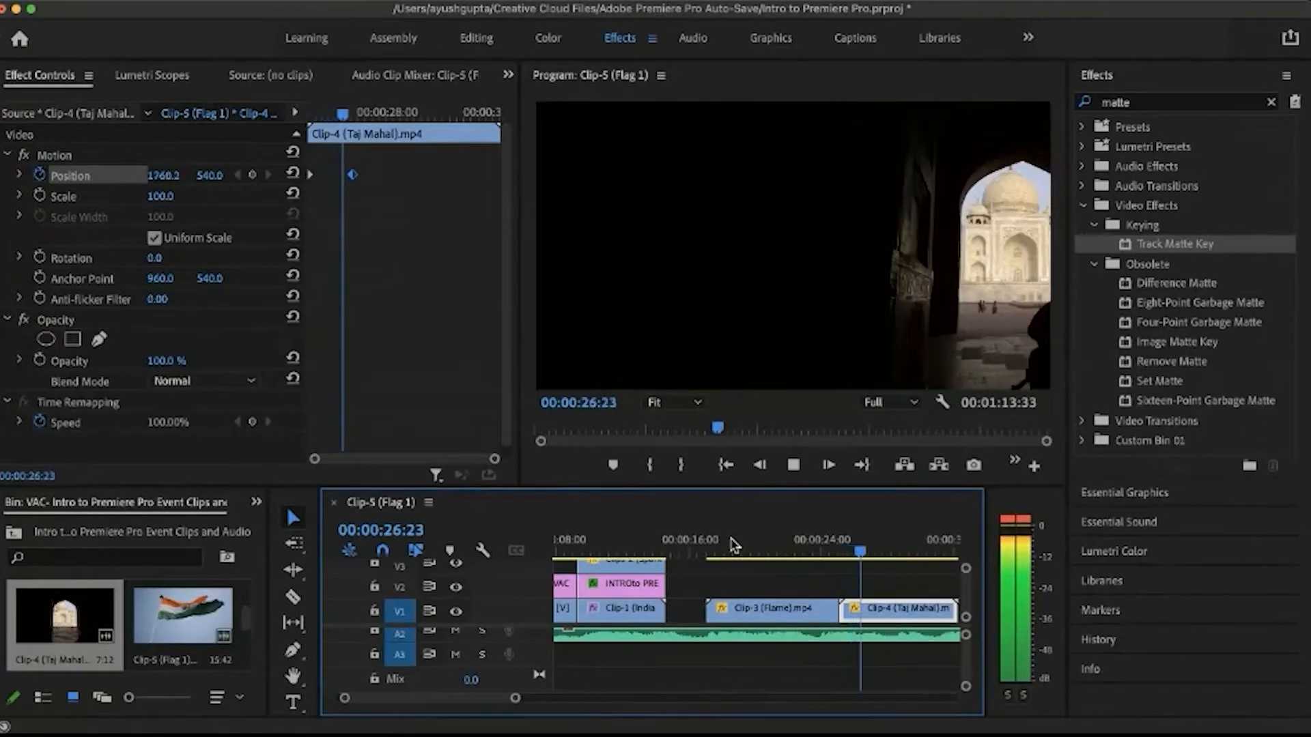
key("space")
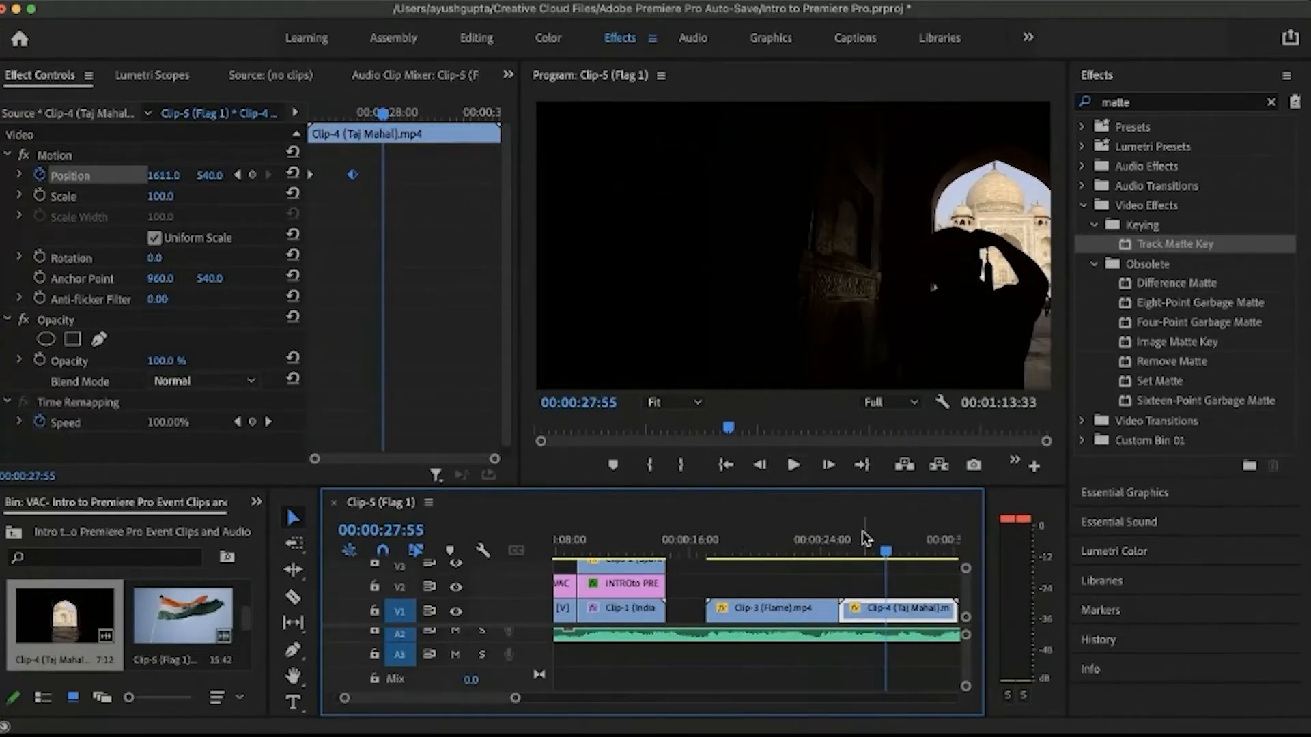
Step: At 00:00:27:40, add a Position keyframe to the Taj Mahal clip, reset it to 960, 540, and play the movement
left_click_drag(383, 114, 377, 118)
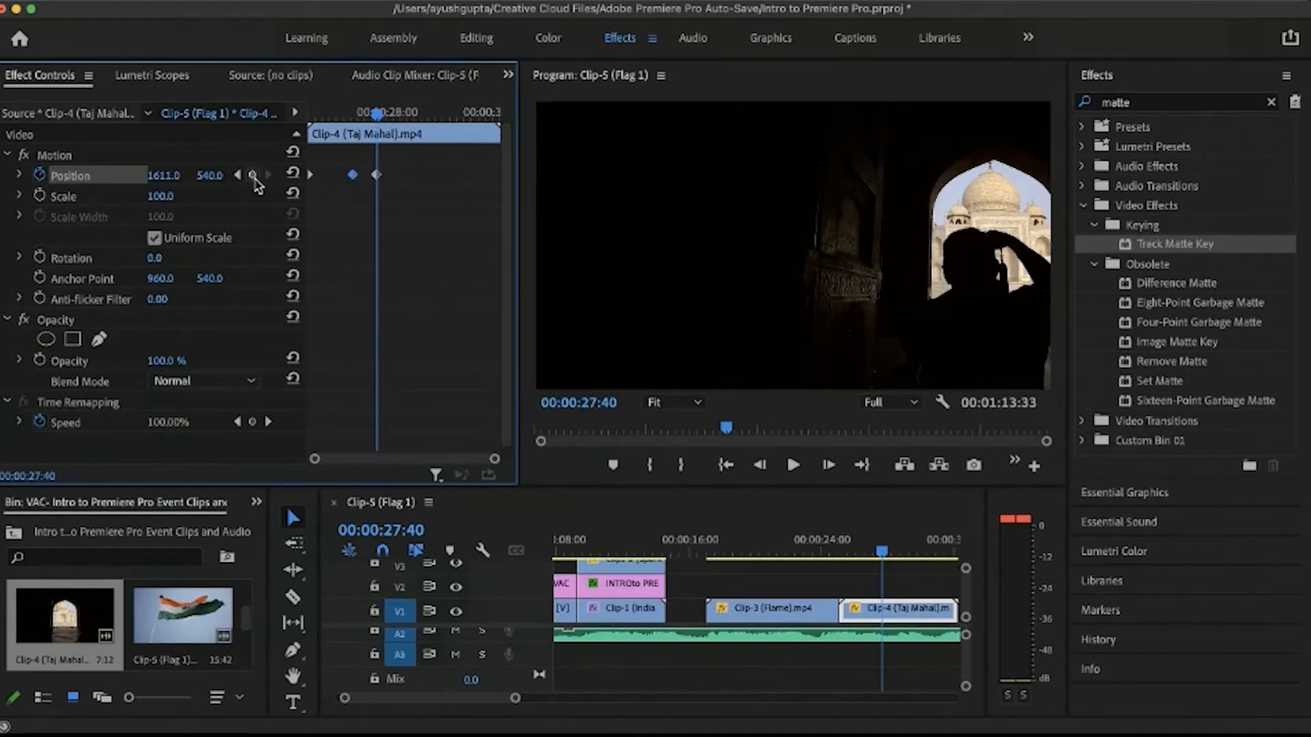
left_click(294, 174)
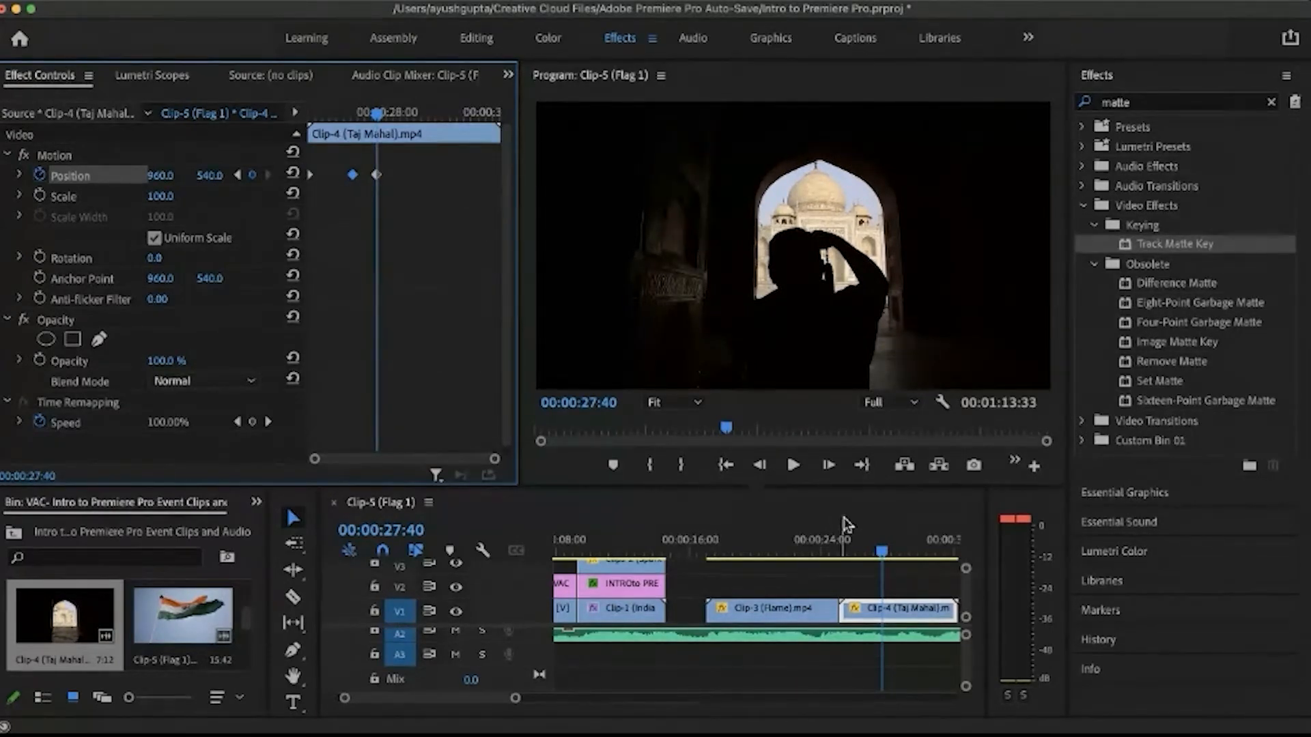
left_click_drag(845, 544, 784, 550)
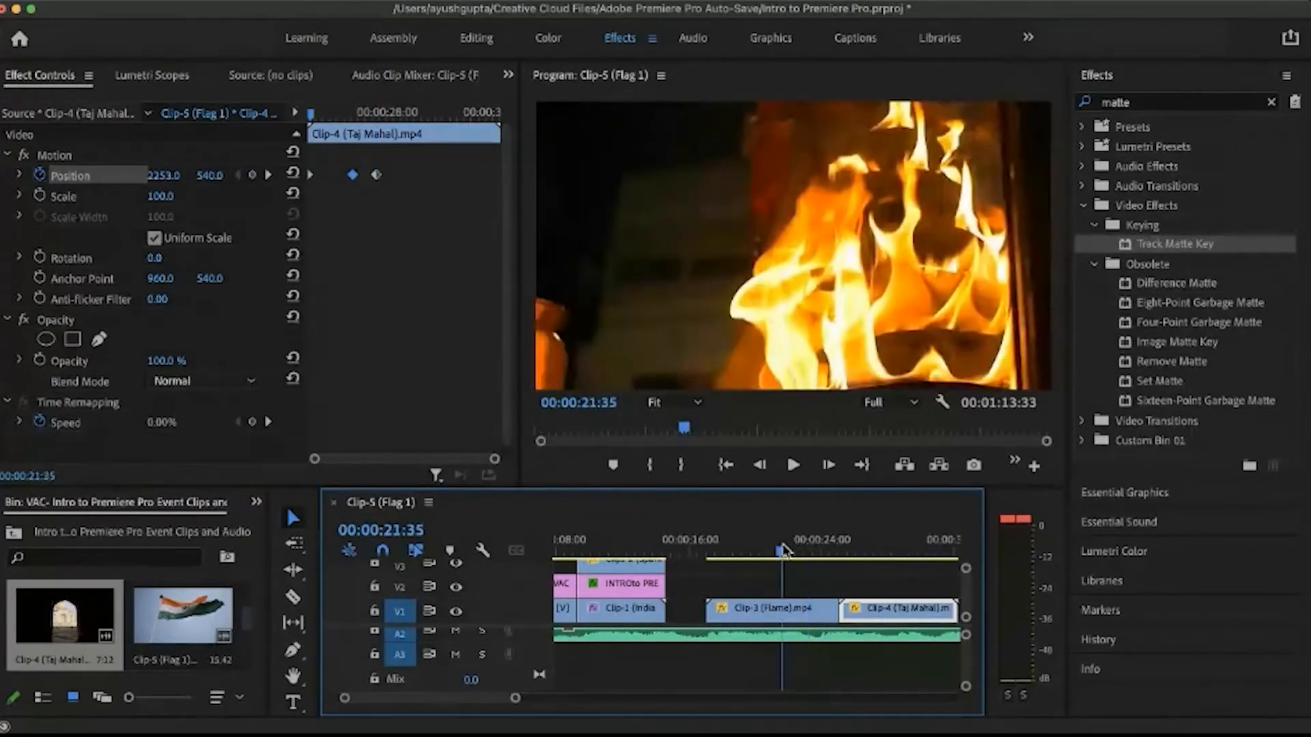
key("space")
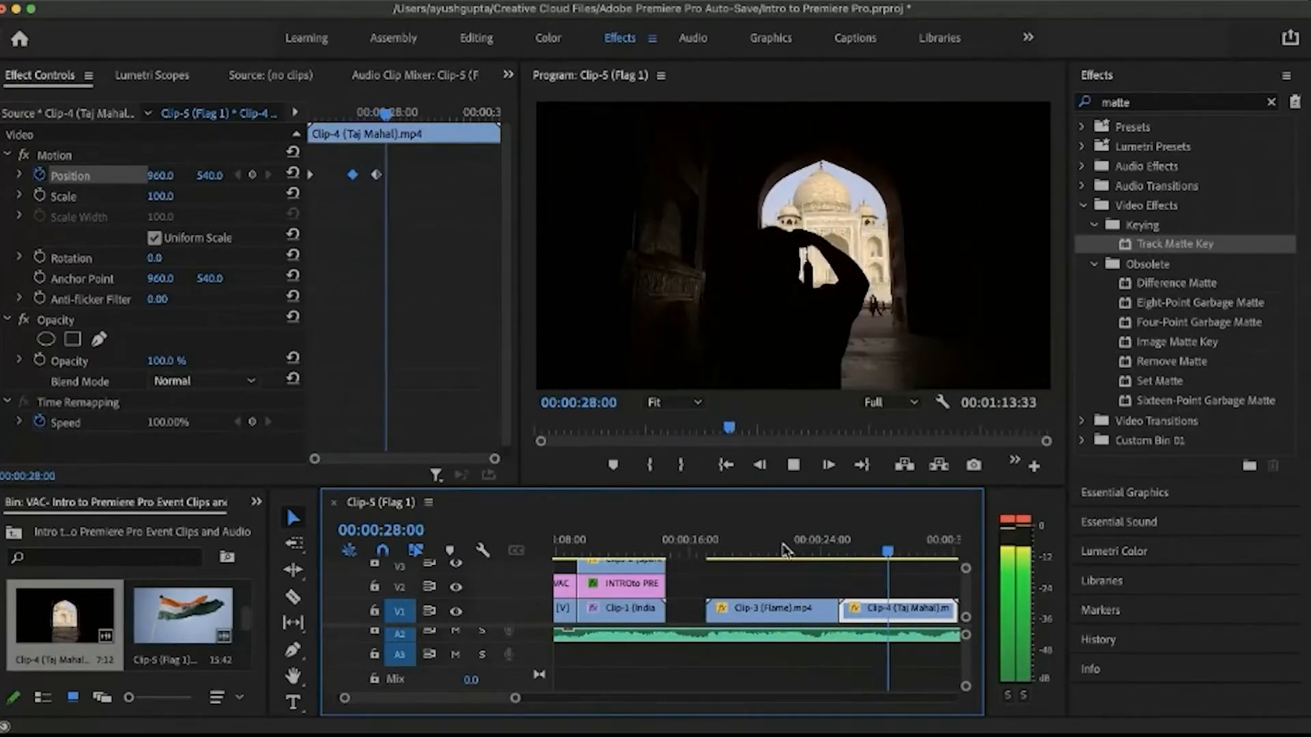
key("space")
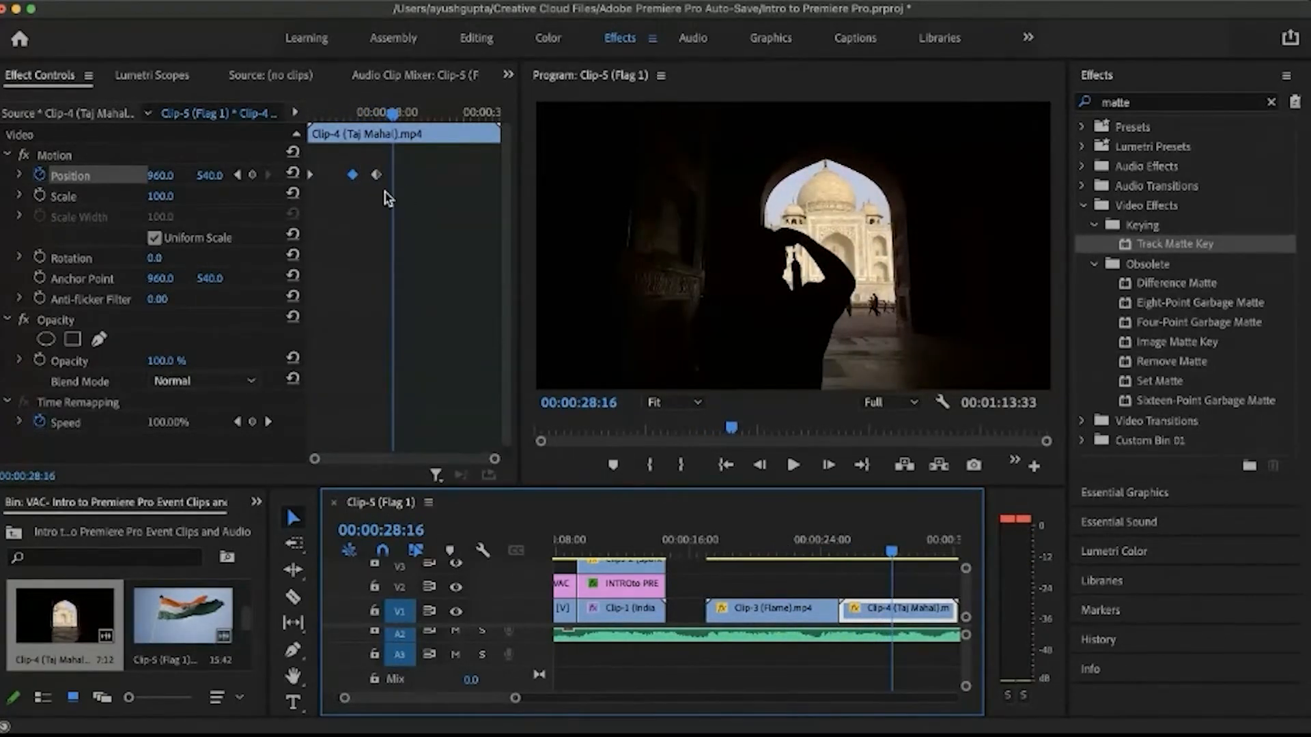
Step: Move the Taj Mahal clip's third Position keyframe to about 00:00:28:16 and play the clip's slide-in again
left_click(402, 205)
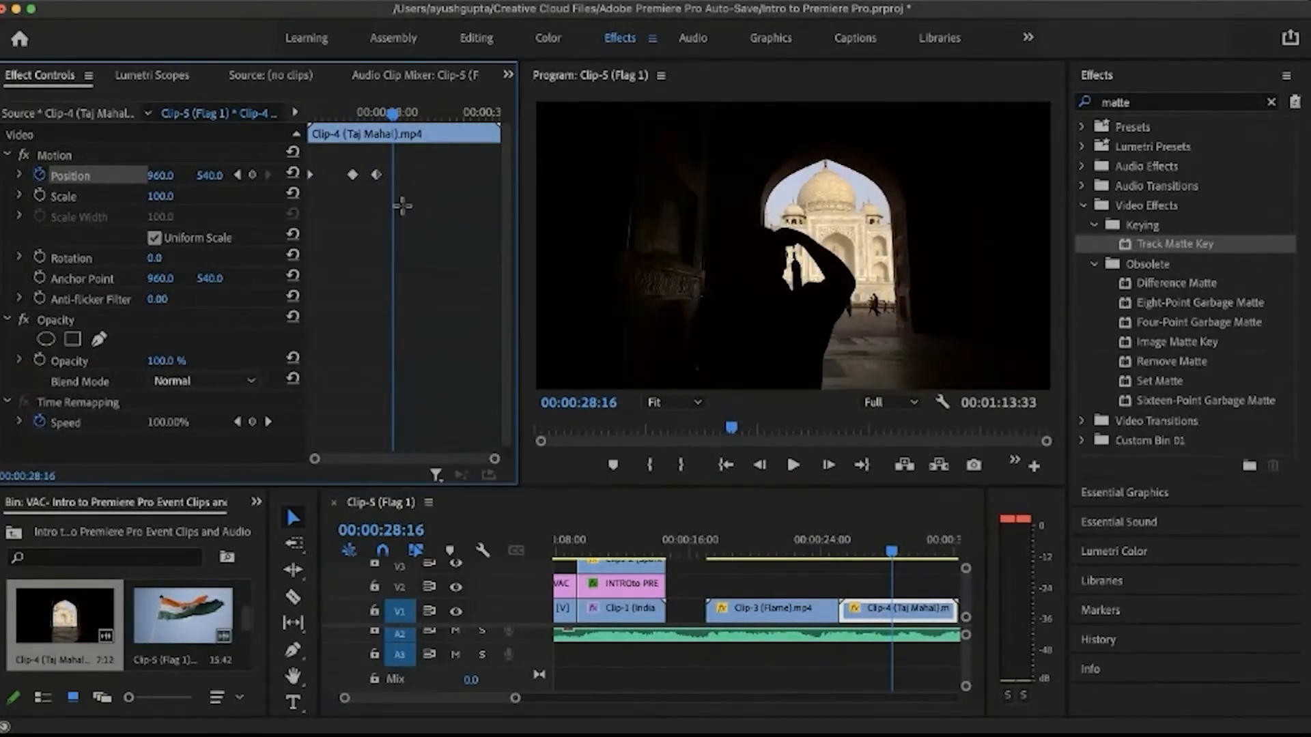
left_click(376, 174)
key("Delete")
left_click_drag(376, 174, 398, 176)
left_click_drag(393, 117, 330, 121)
key("space")
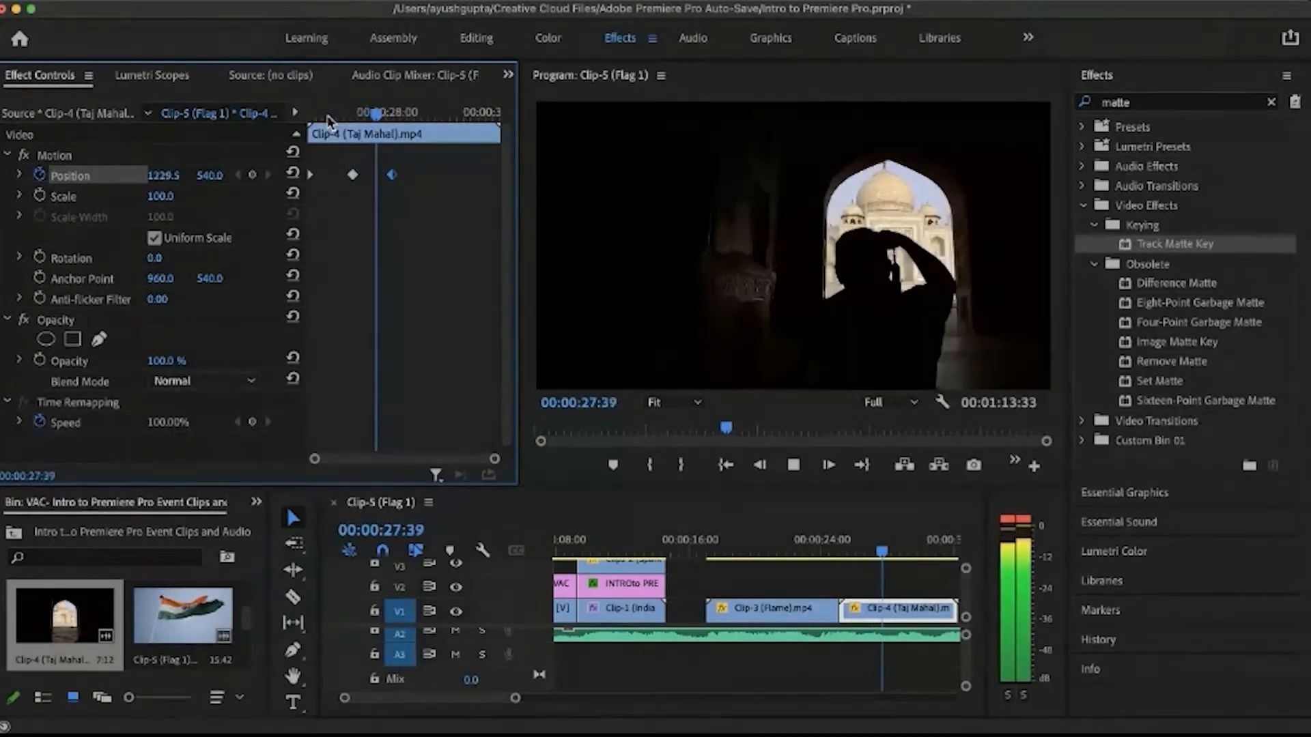
key("space")
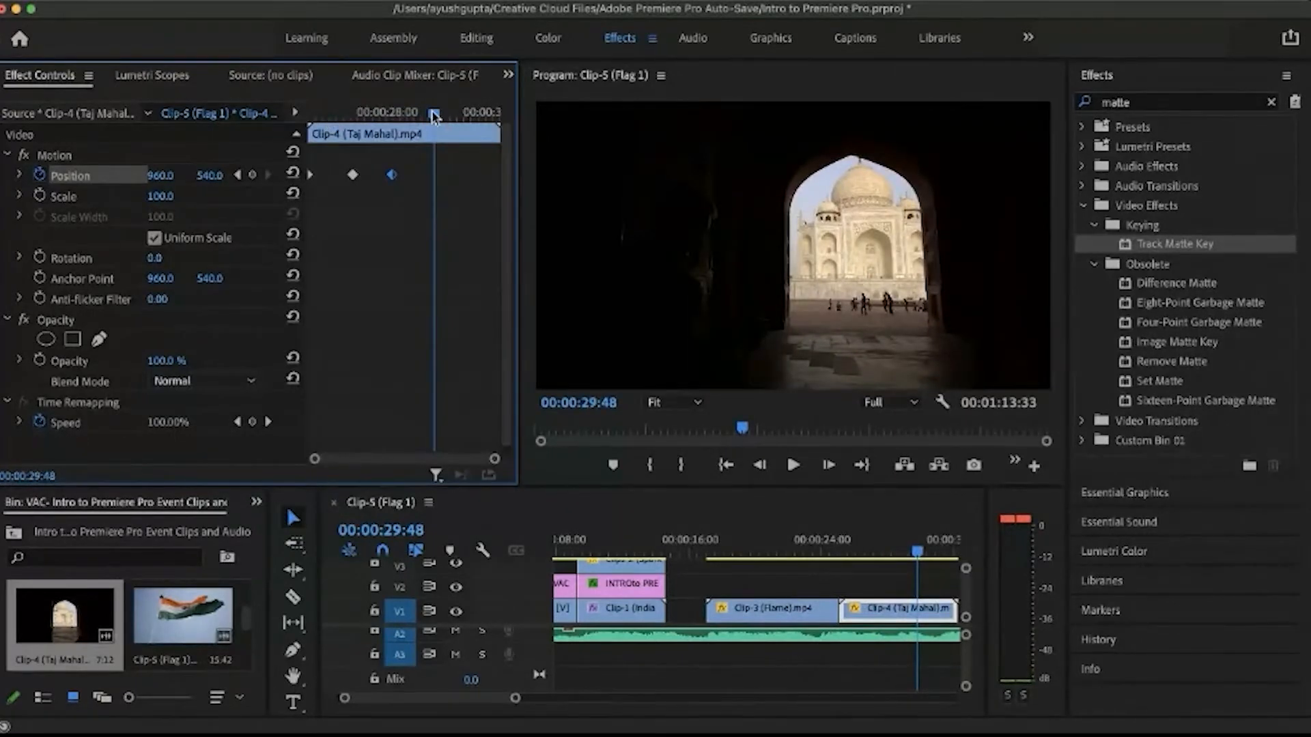
left_click_drag(434, 112, 396, 118)
key("space")
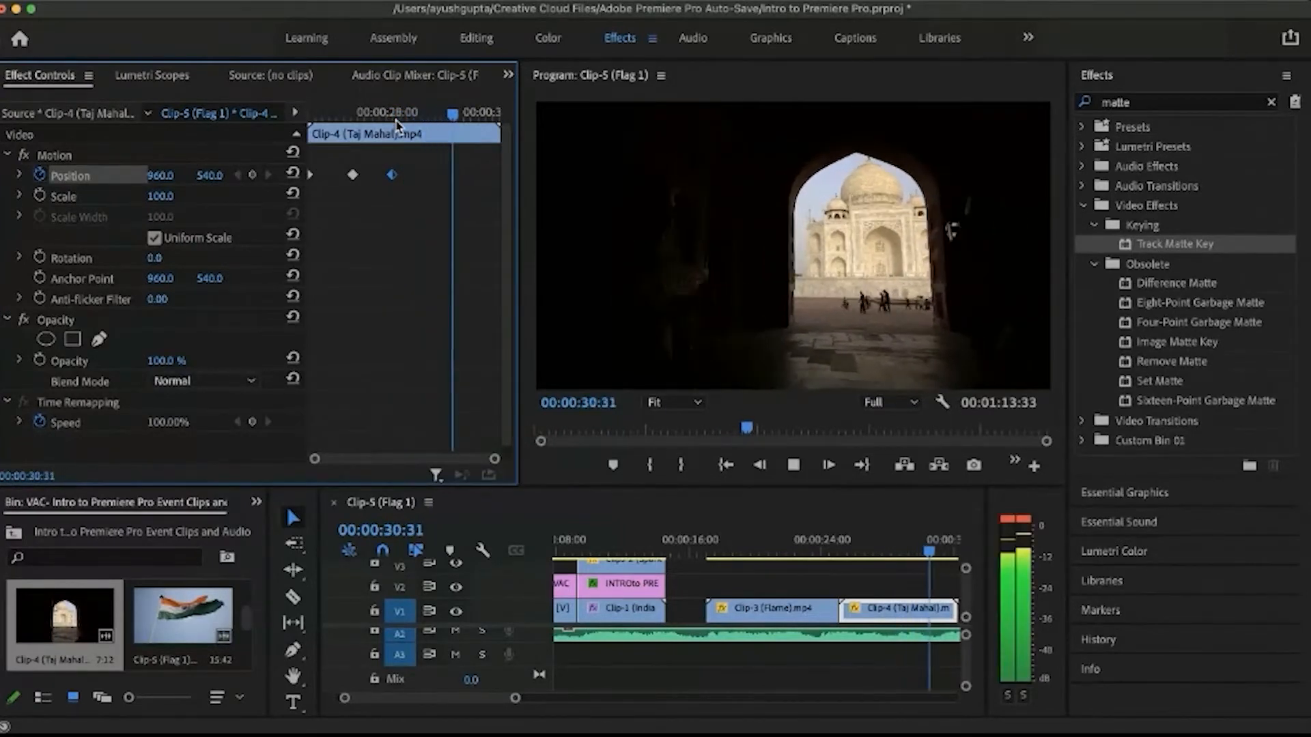
key("space")
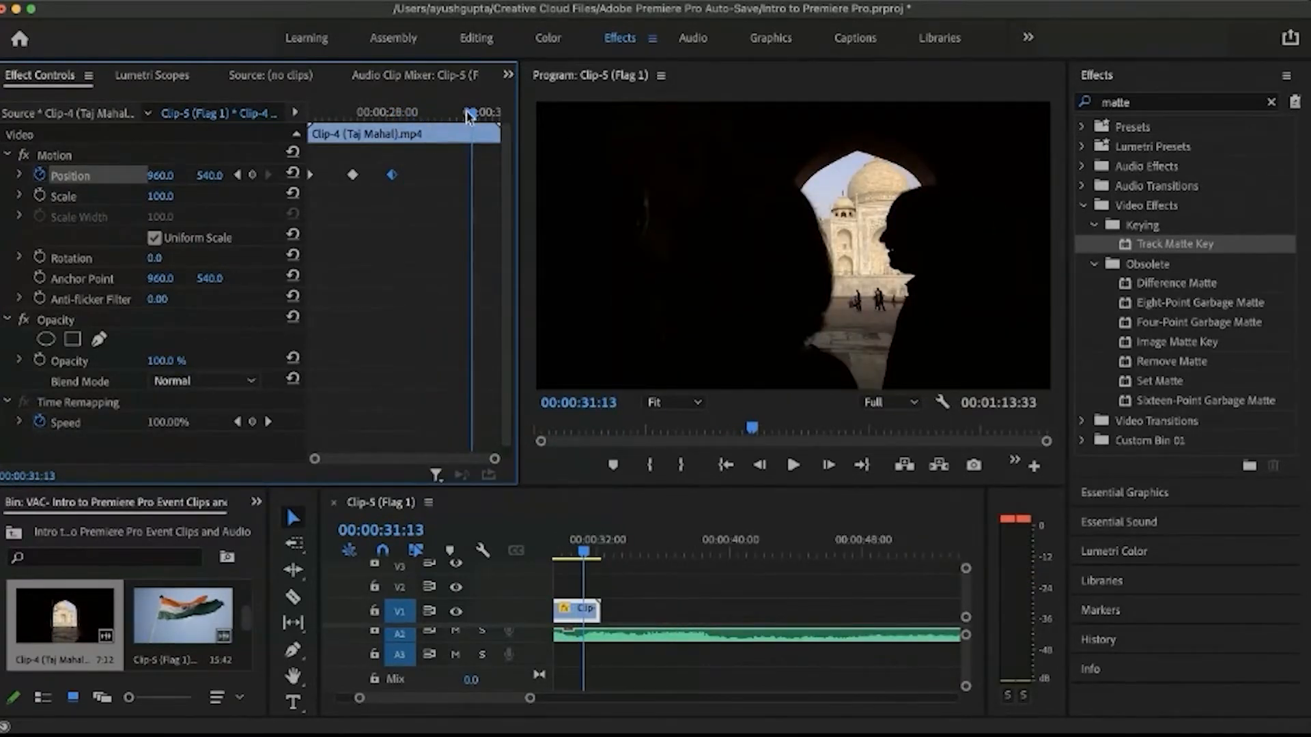
Step: Add a Position keyframe to the Taj Mahal clip at 00:00:30:52 and start Scale keyframing at 00:00:28:15 with 100
left_click_drag(469, 121, 465, 122)
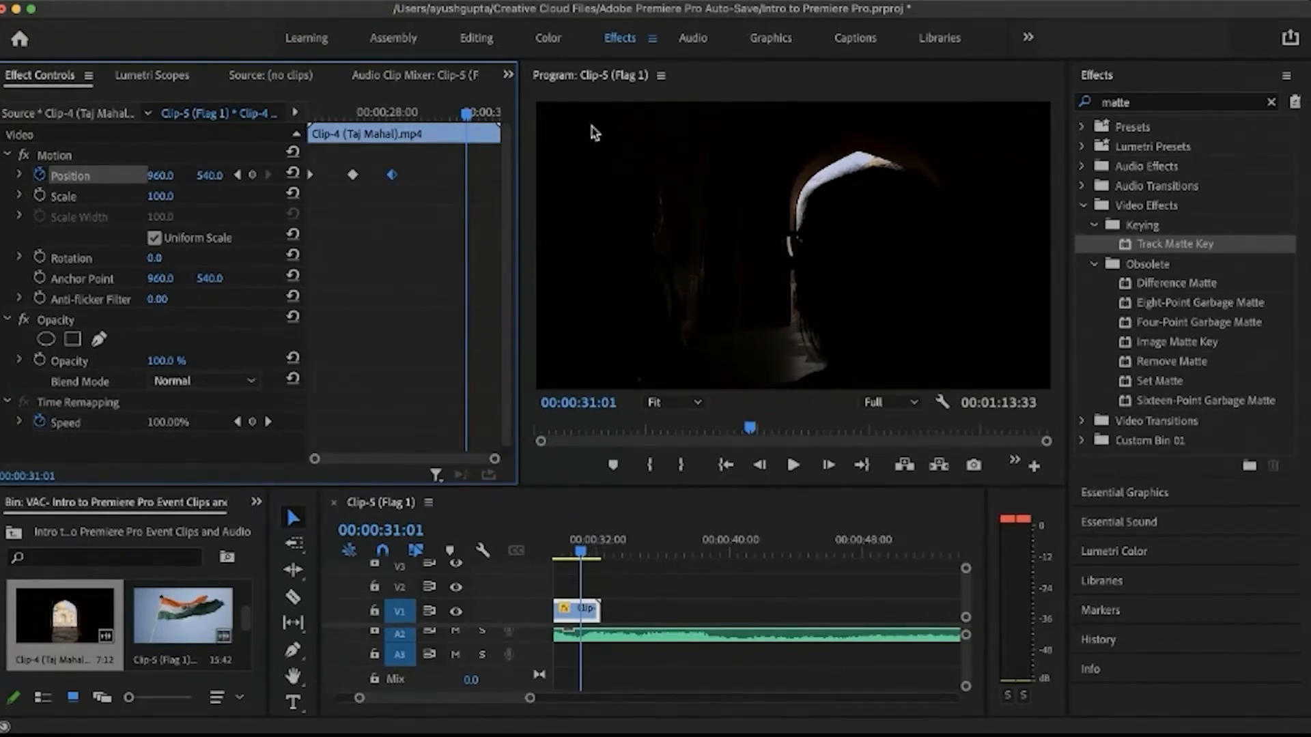
left_click_drag(468, 119, 463, 121)
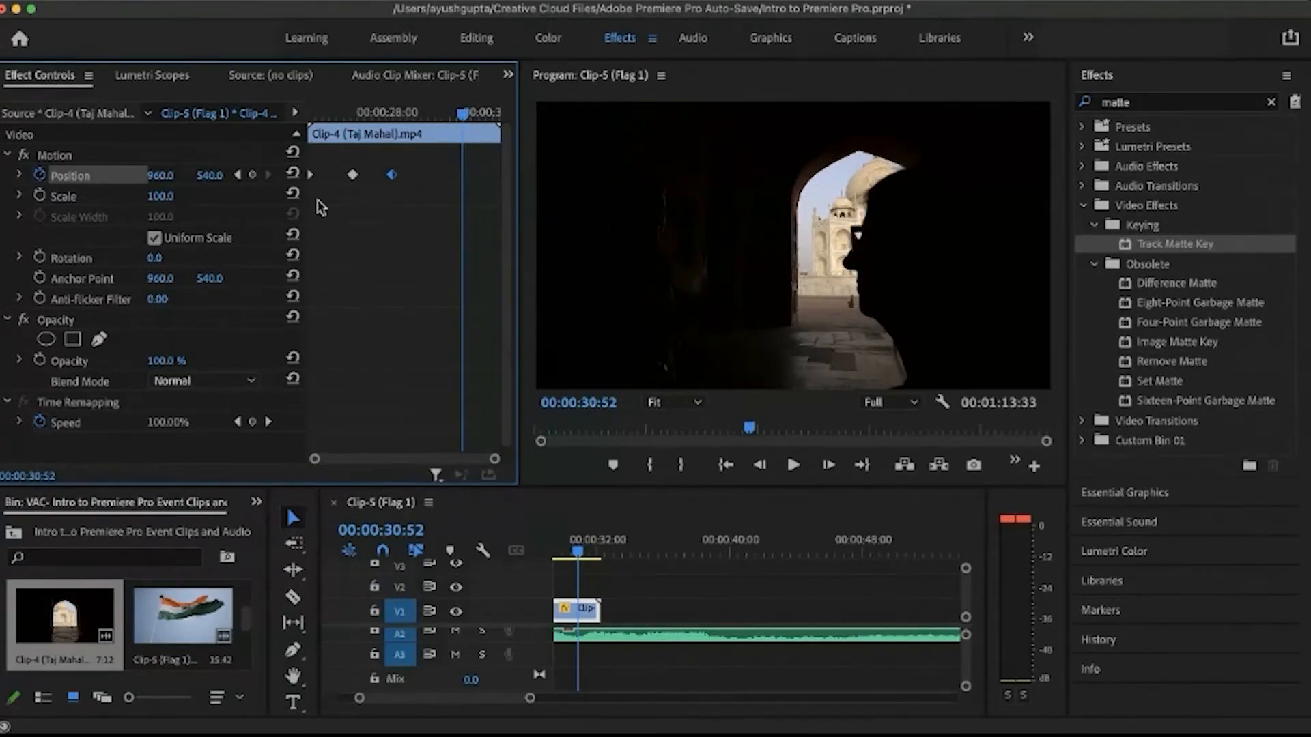
left_click(252, 175)
left_click(39, 196)
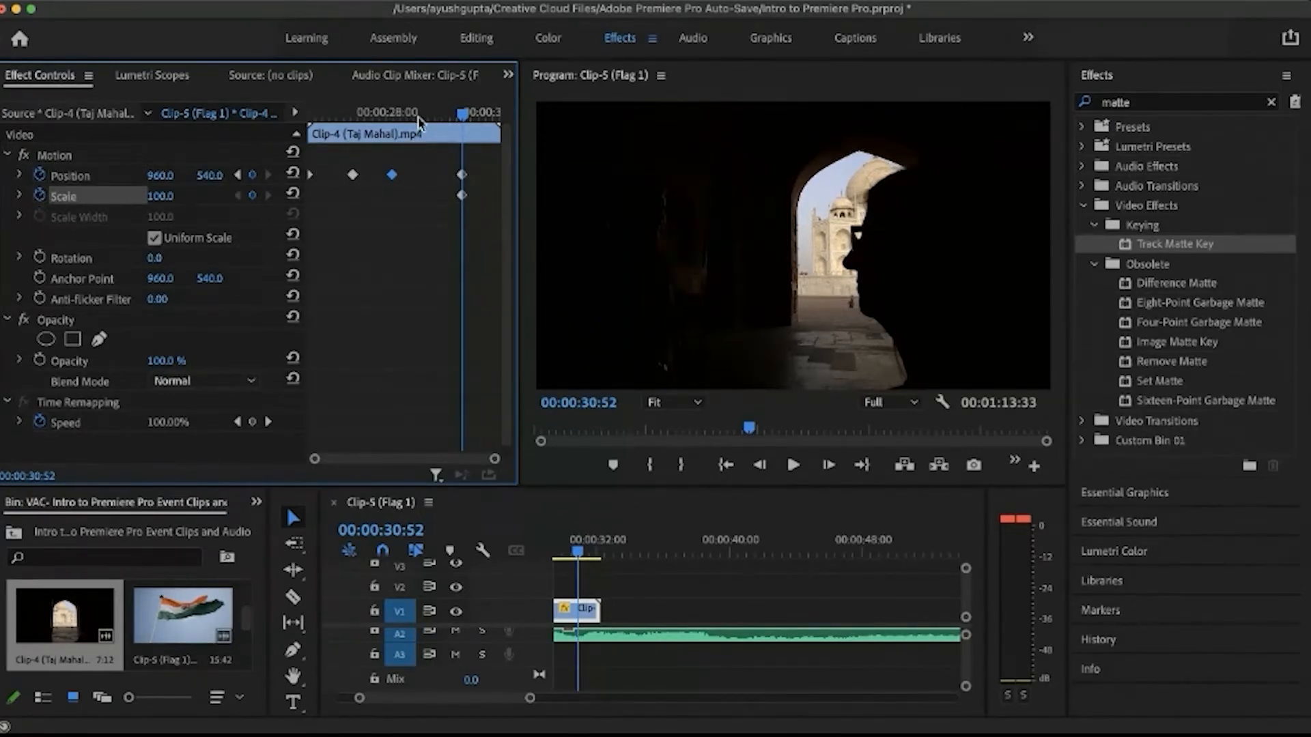
left_click_drag(465, 124, 394, 124)
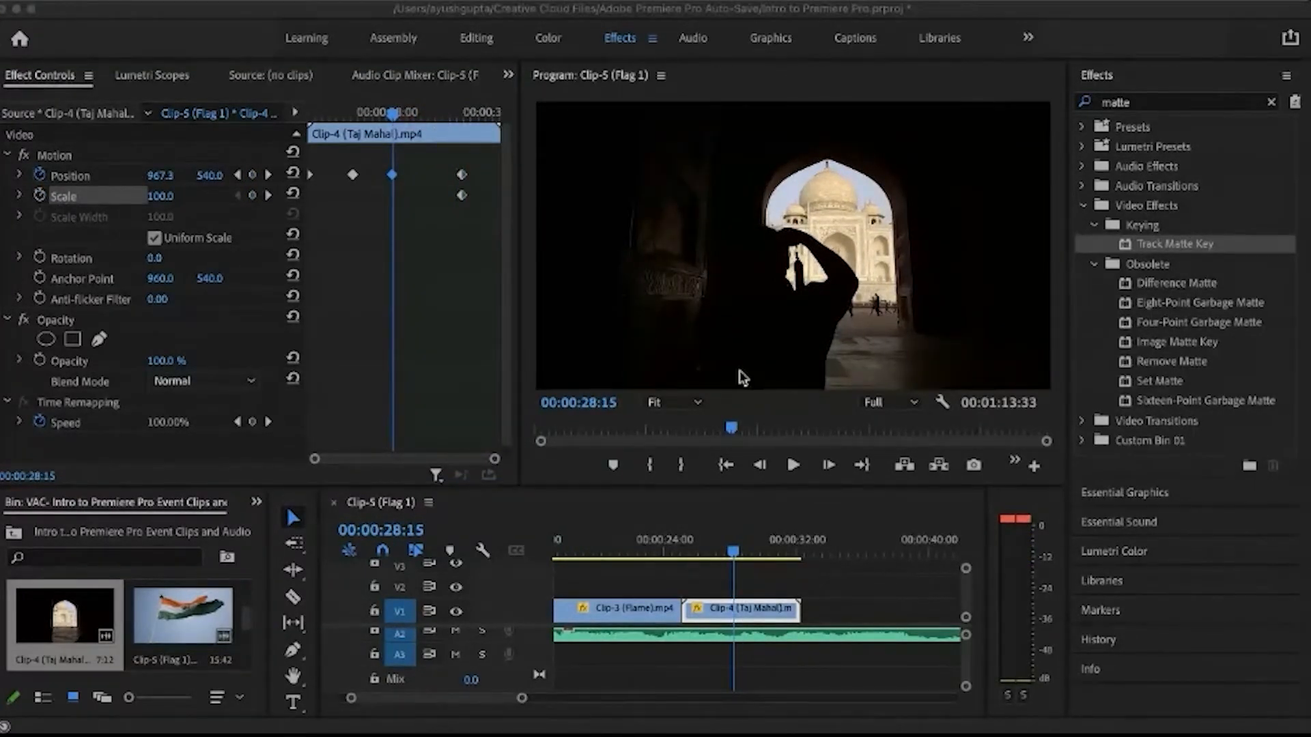
left_click(824, 412)
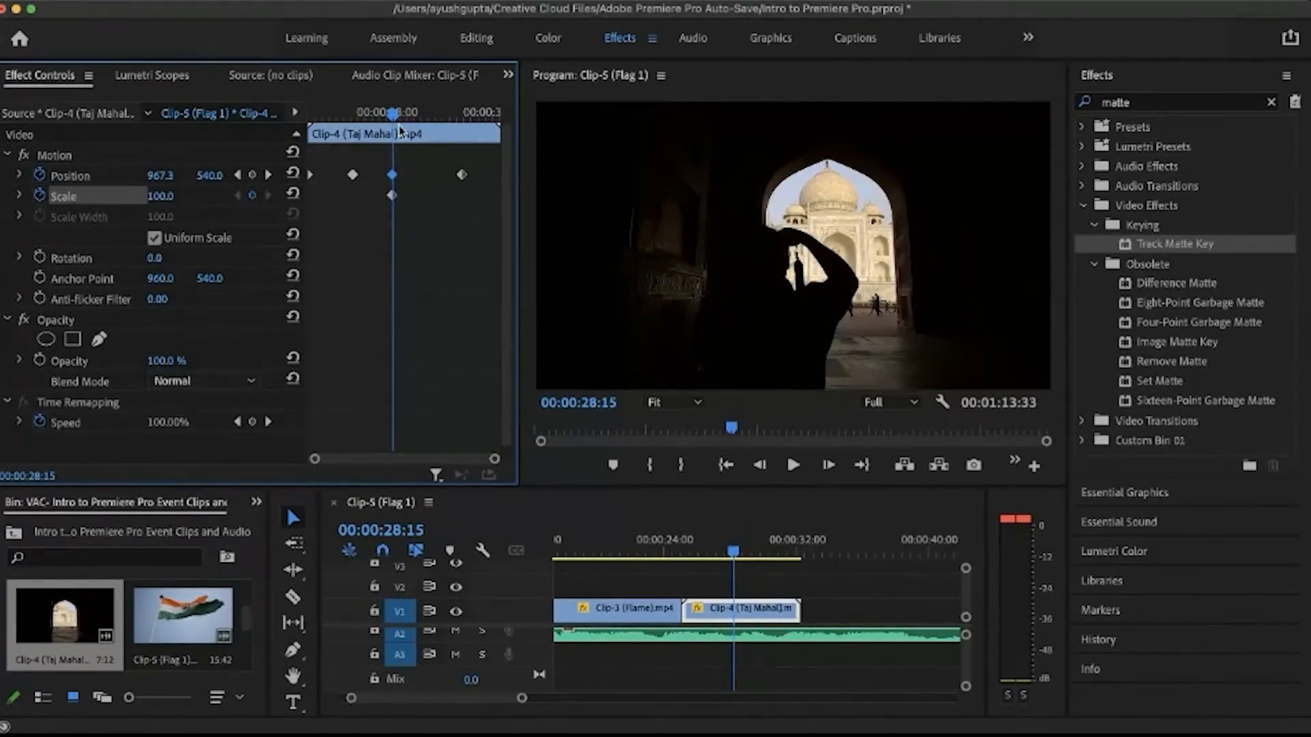
Step: At 00:00:30:52, add a Scale keyframe to the Taj Mahal clip and set its position to 926, 540
left_click_drag(392, 119, 459, 114)
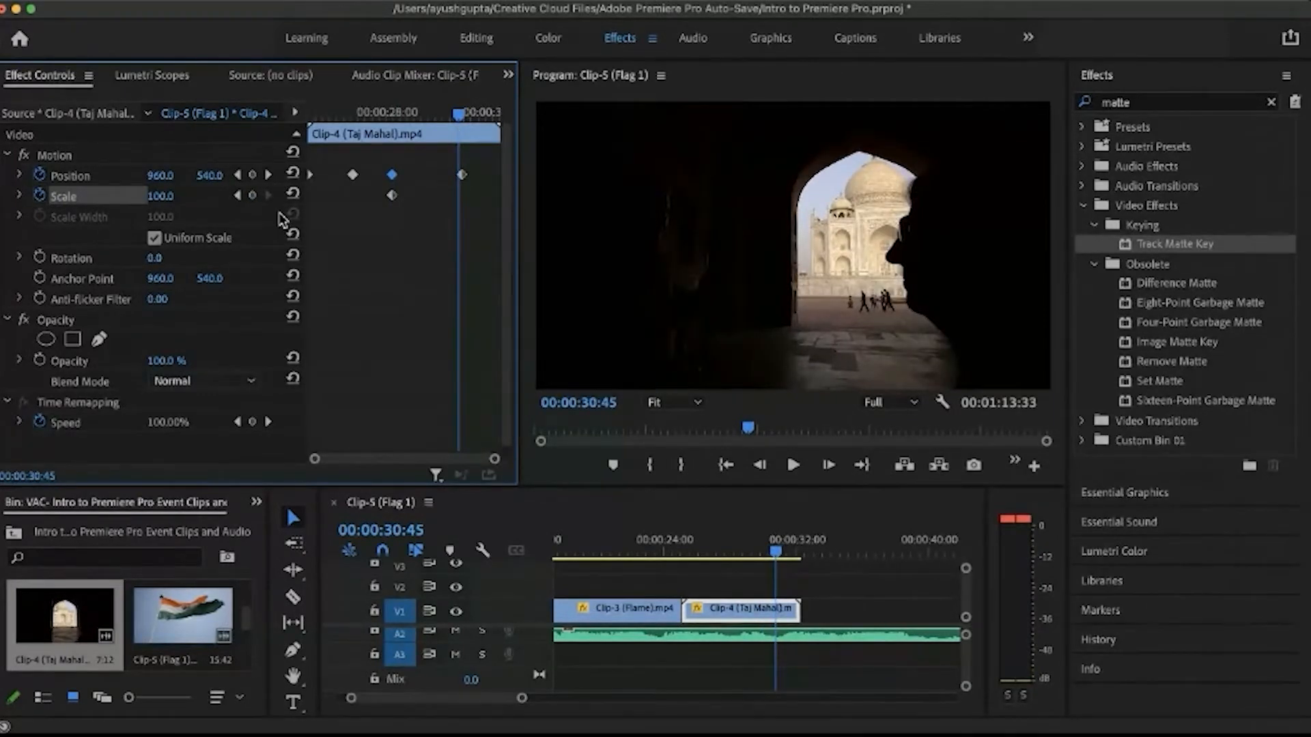
key("space")
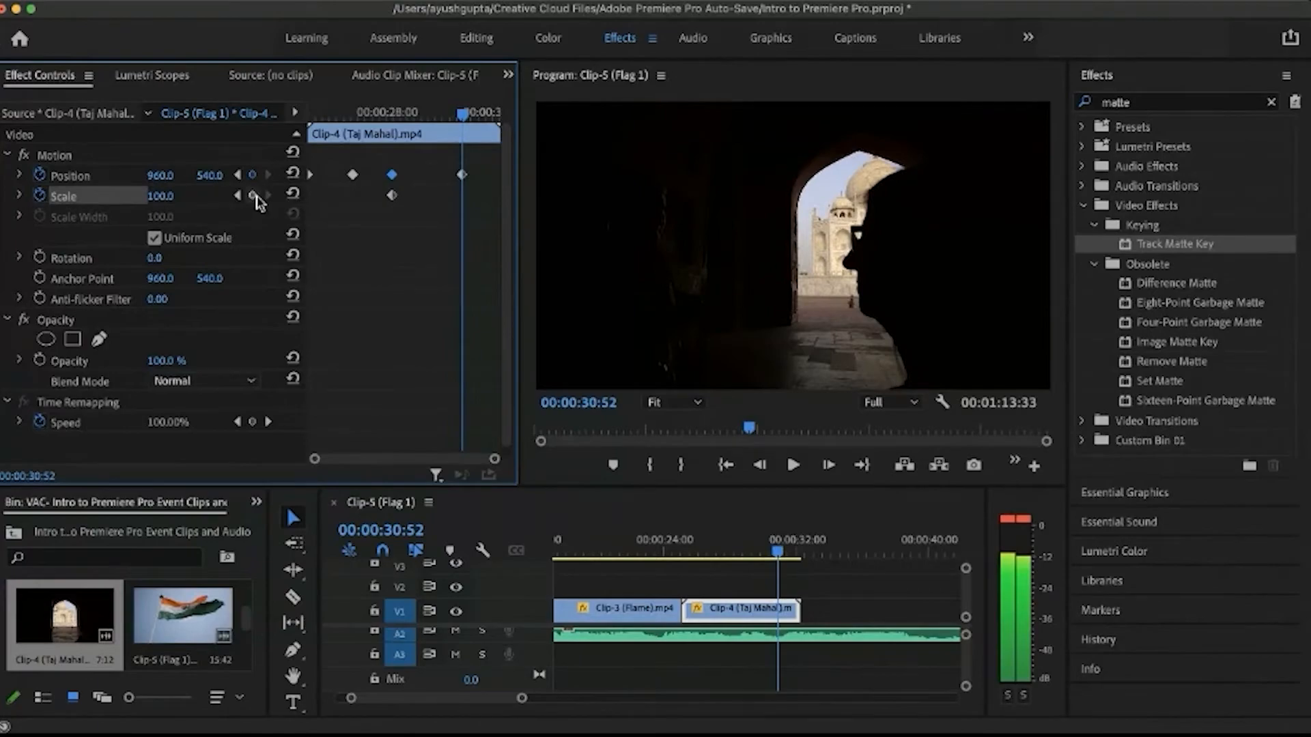
left_click(252, 196)
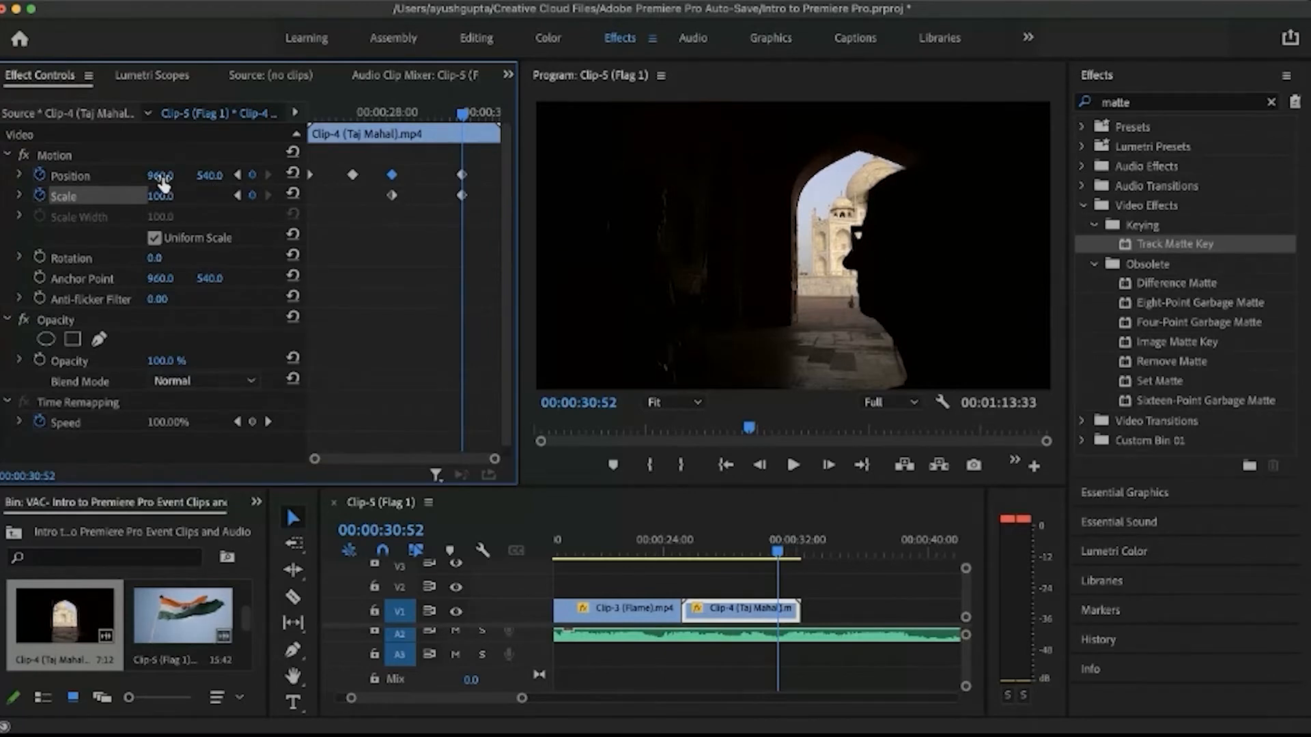
left_click_drag(162, 181, 156, 181)
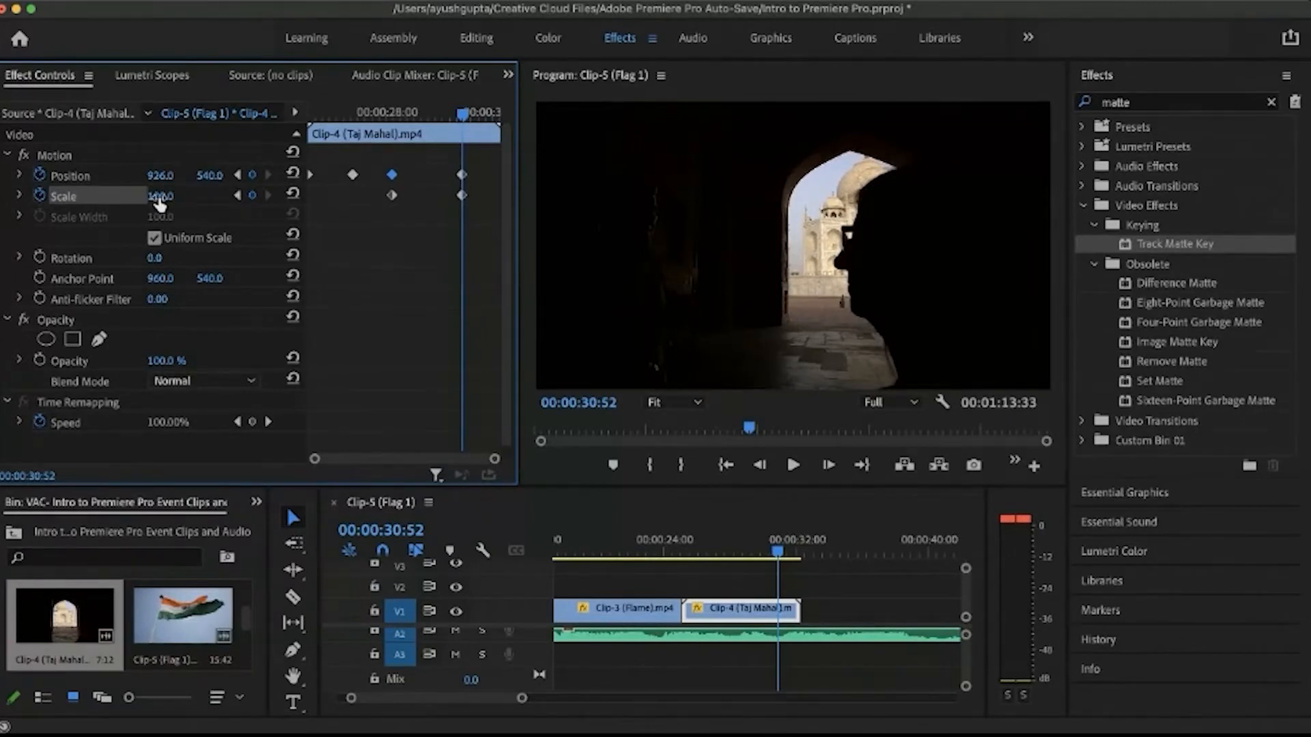
Step: Set Clip-4 (Taj Mahal)'s position to -753, 335 and its scale to 178 at 00:00:30:52
mouse_move(159, 204)
left_mouse_down()
mouse_move(212, 179)
mouse_move(158, 179)
left_mouse_up()
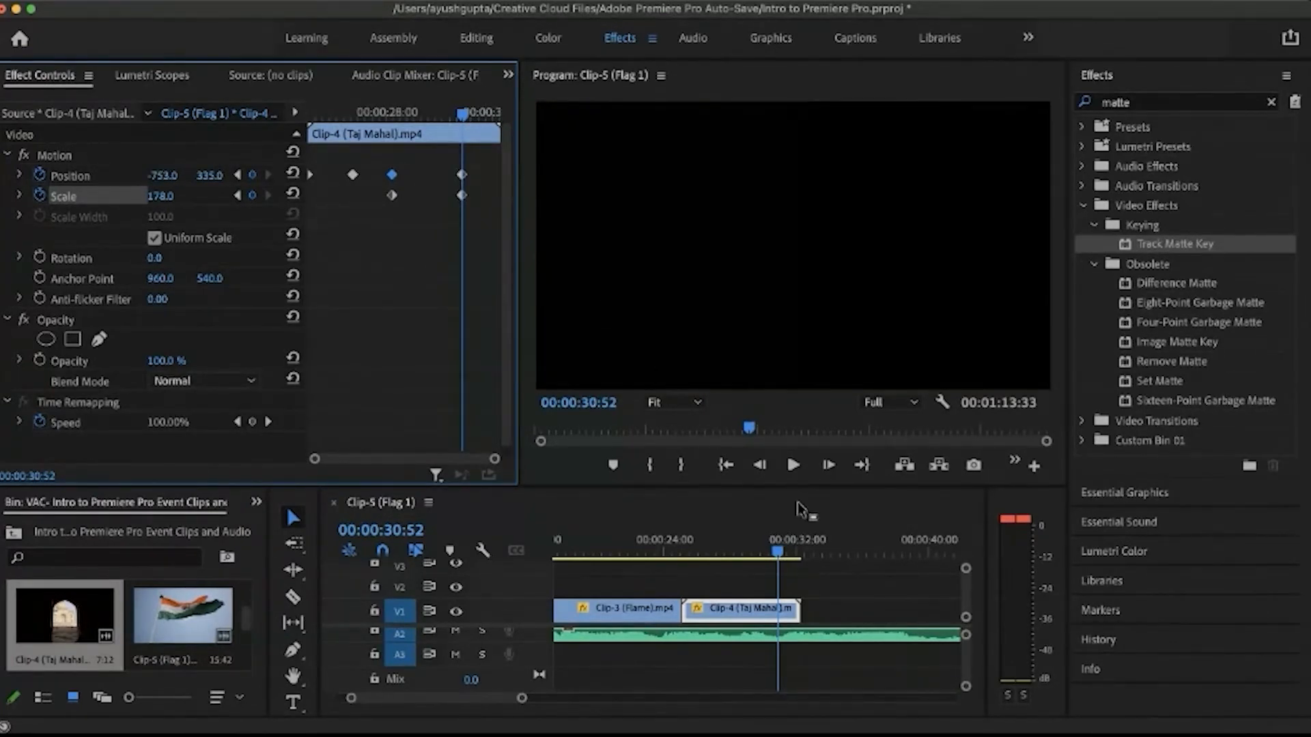
Step: Split Clip-4 (Taj Mahal) on V1 at 00:00:31:18 and delete the short piece after the cut
left_click_drag(778, 552, 786, 556)
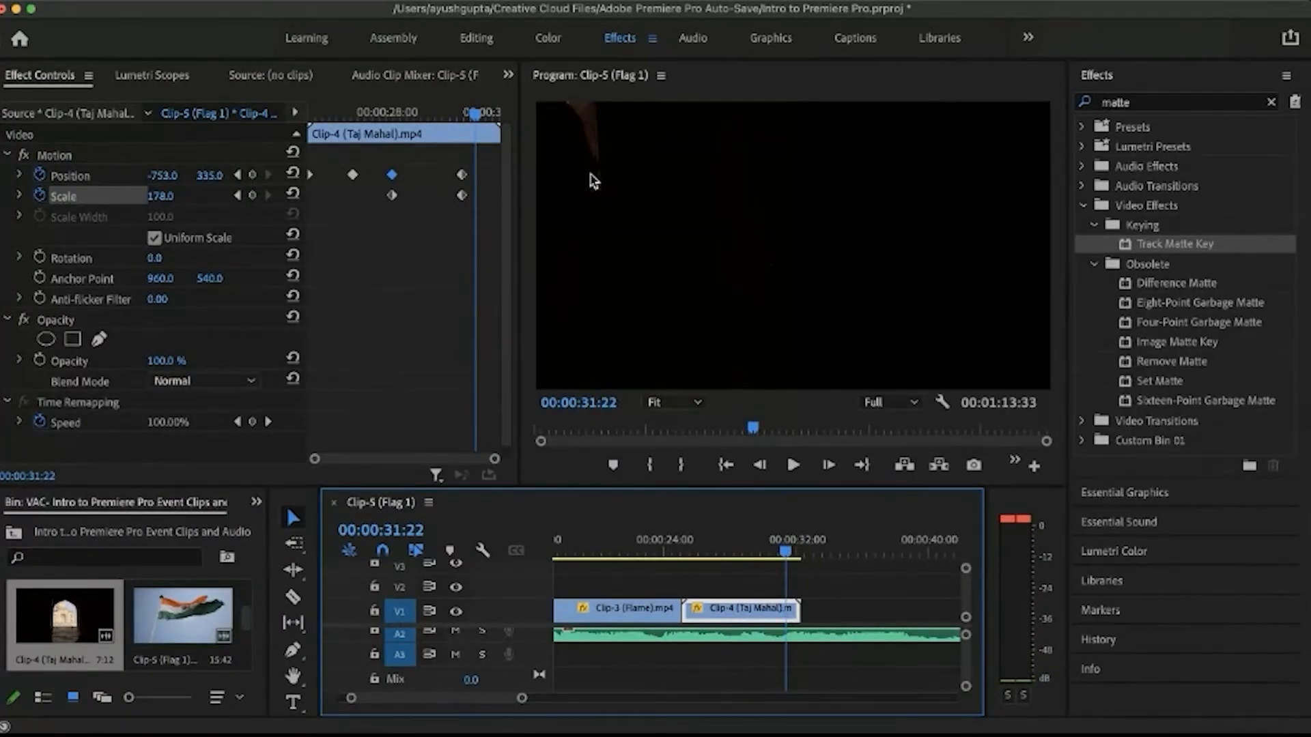
key("Left")
key("Left")
key("Left")
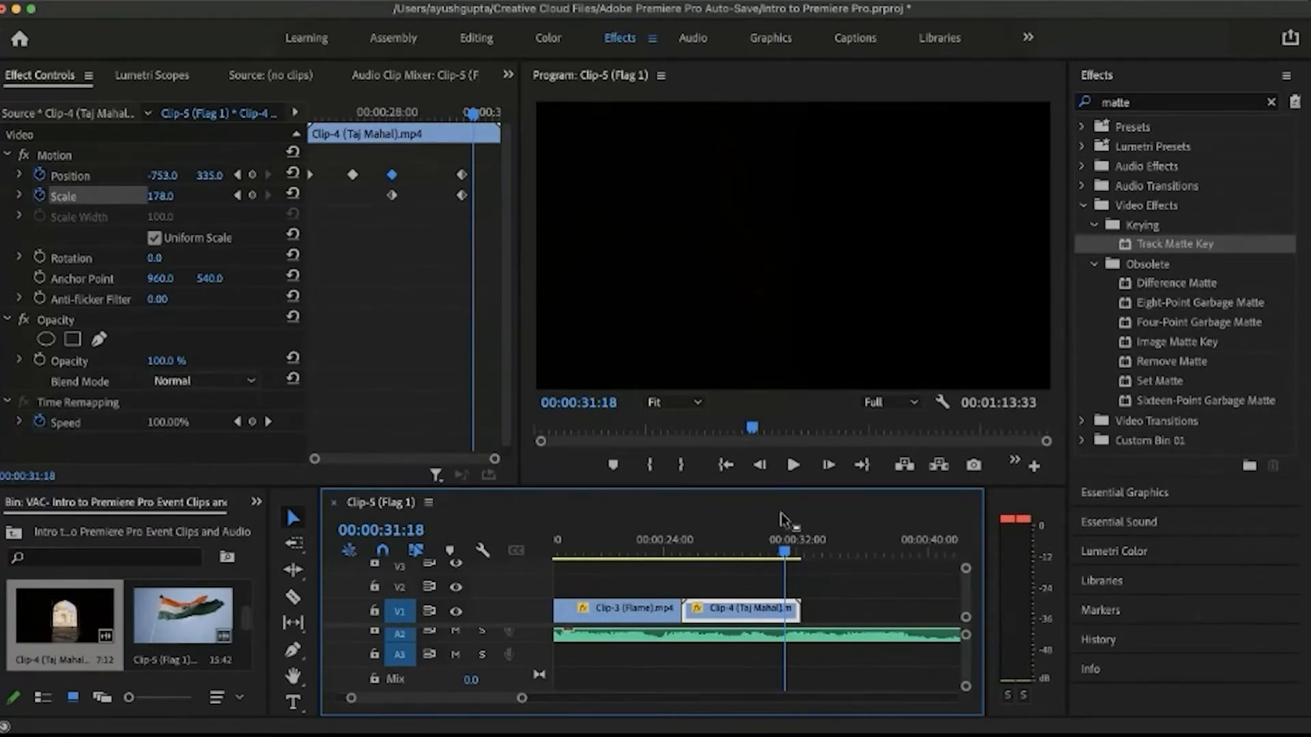
left_click(293, 597)
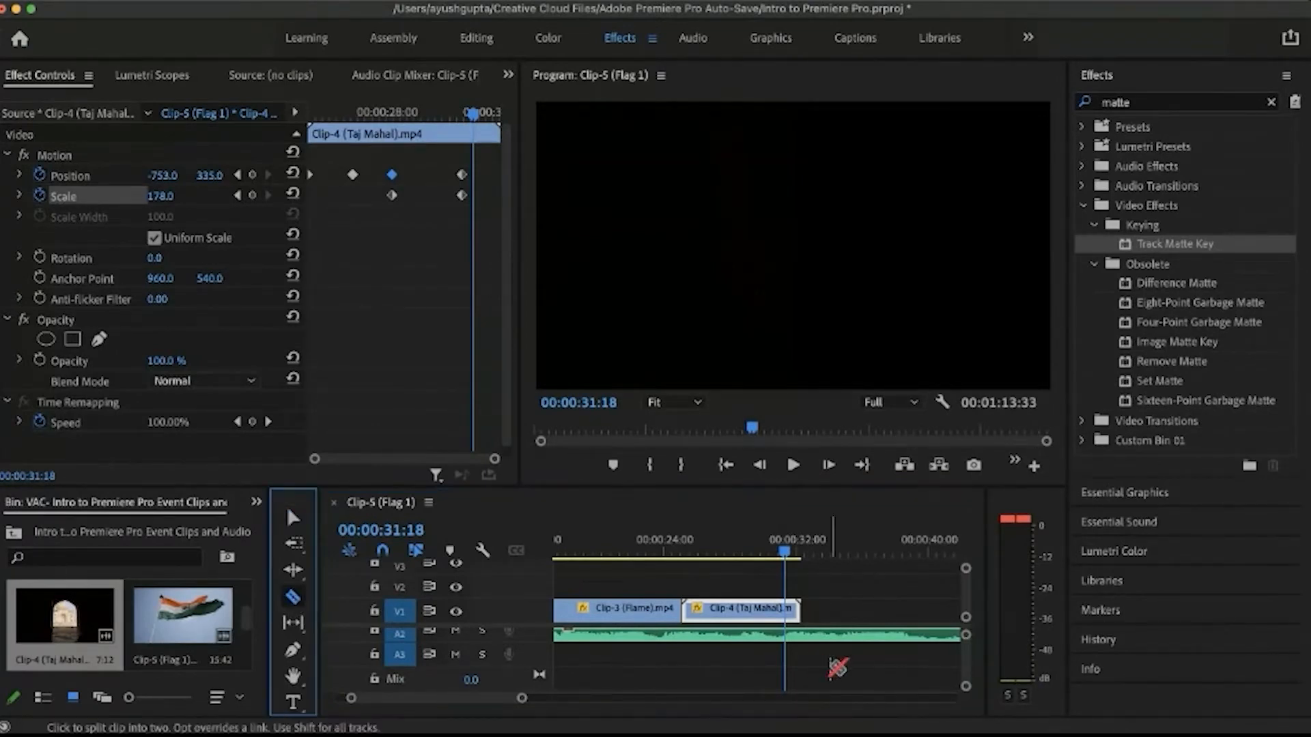
left_click(794, 610)
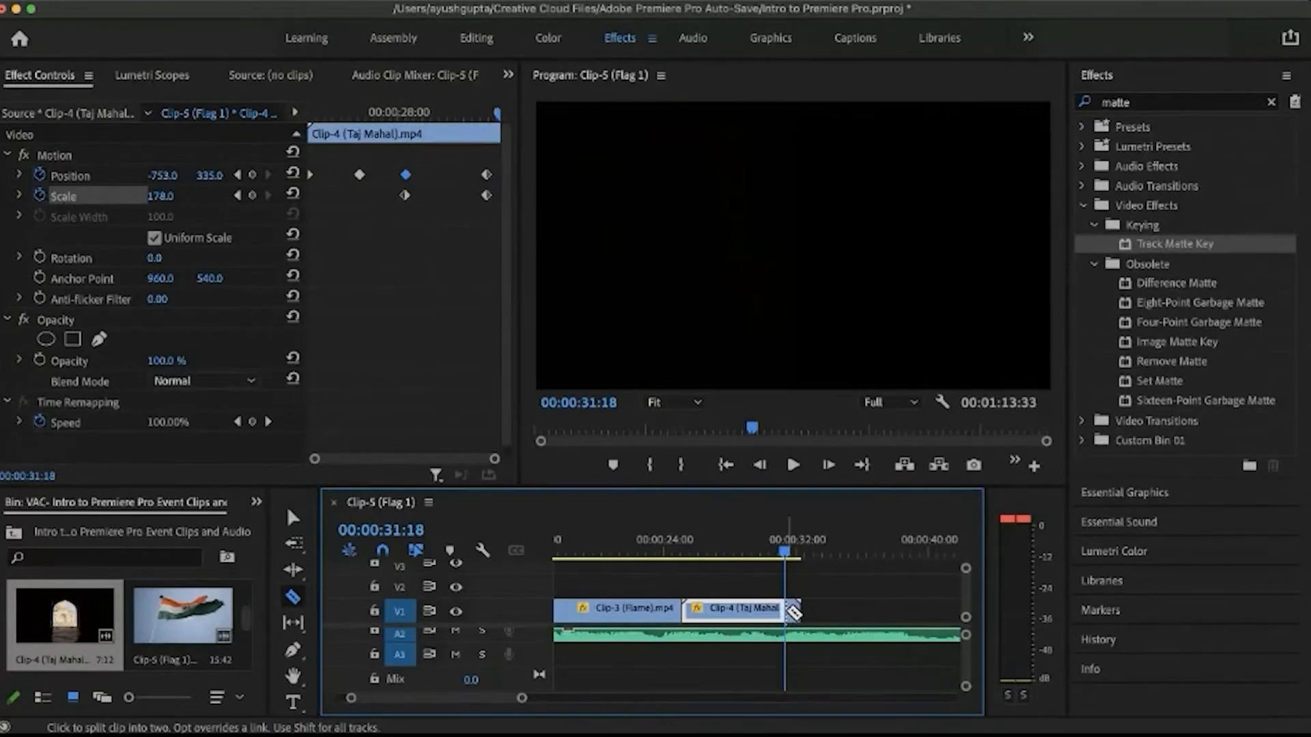
key("v")
left_click(798, 614)
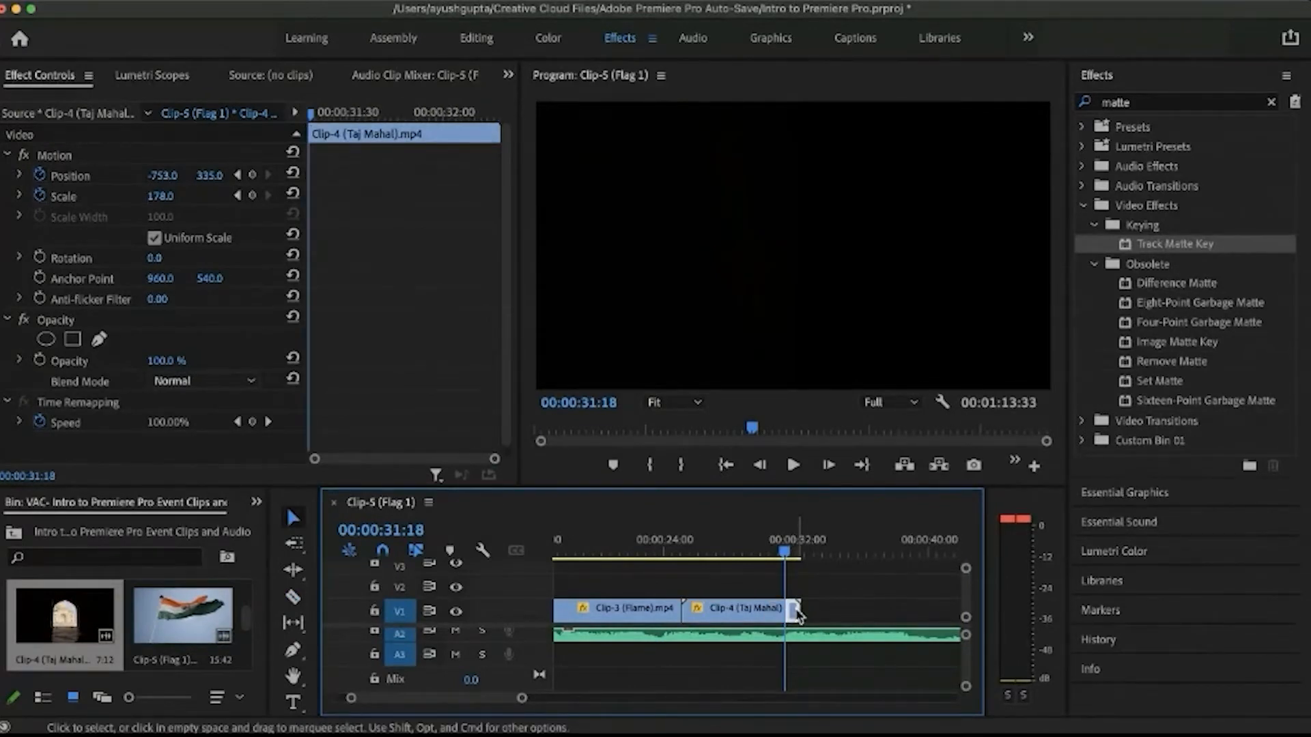
Step: Play the sequence from the start of Clip-3 (Flame) through the end of Clip-4 to review the edit
left_click_drag(685, 546, 657, 554)
scroll(638, 581, "down", 3)
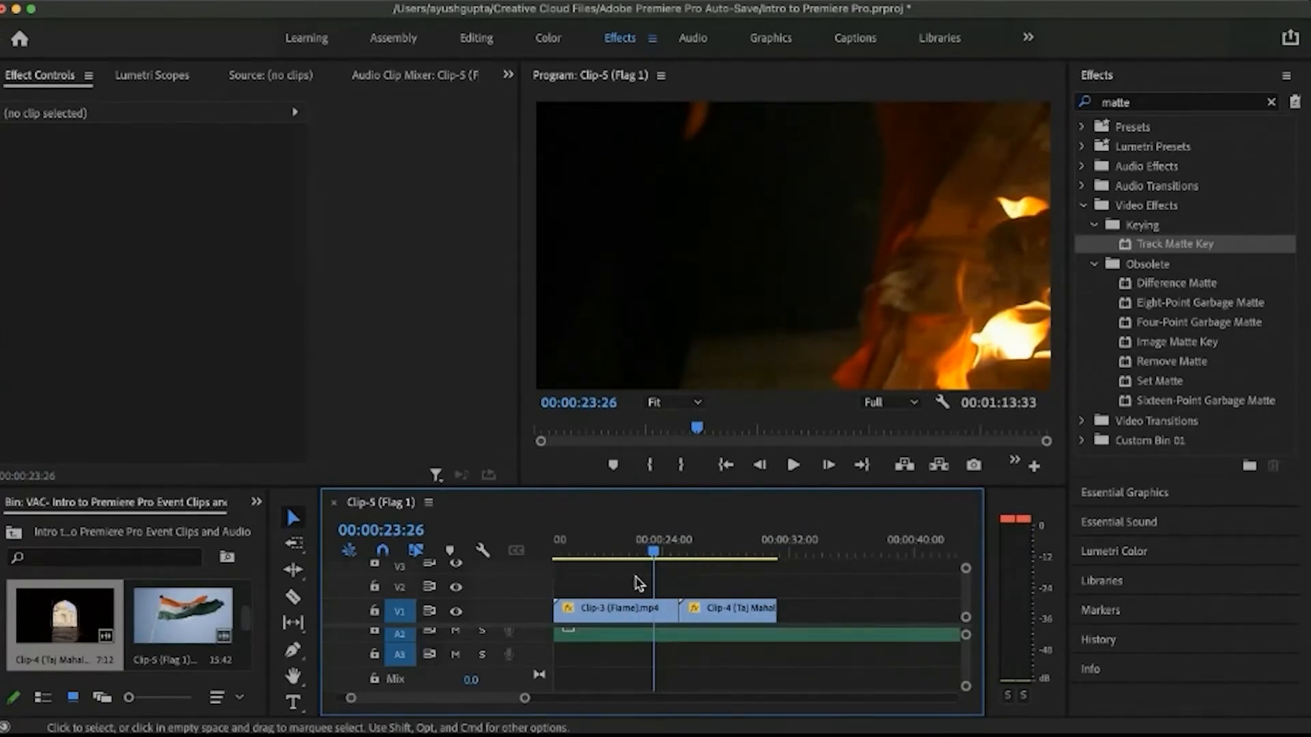
left_click_drag(592, 550, 587, 555)
key("space")
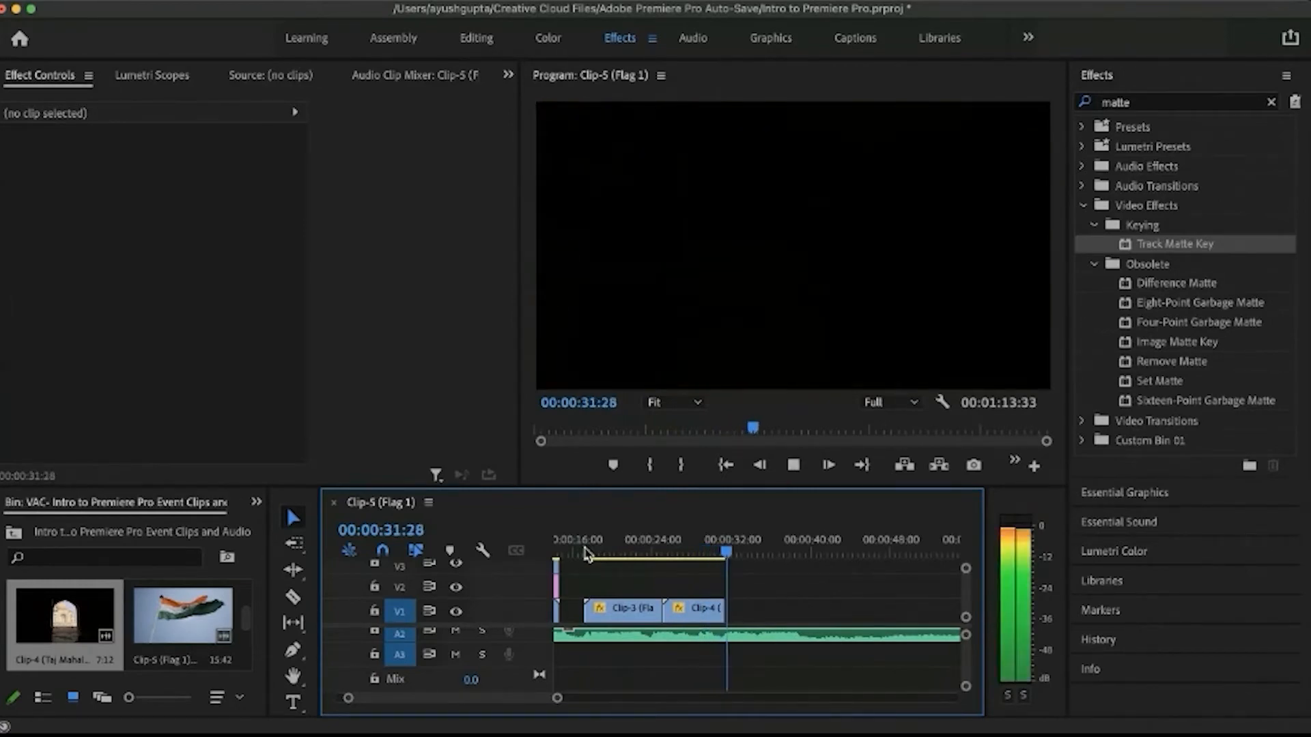
key("space")
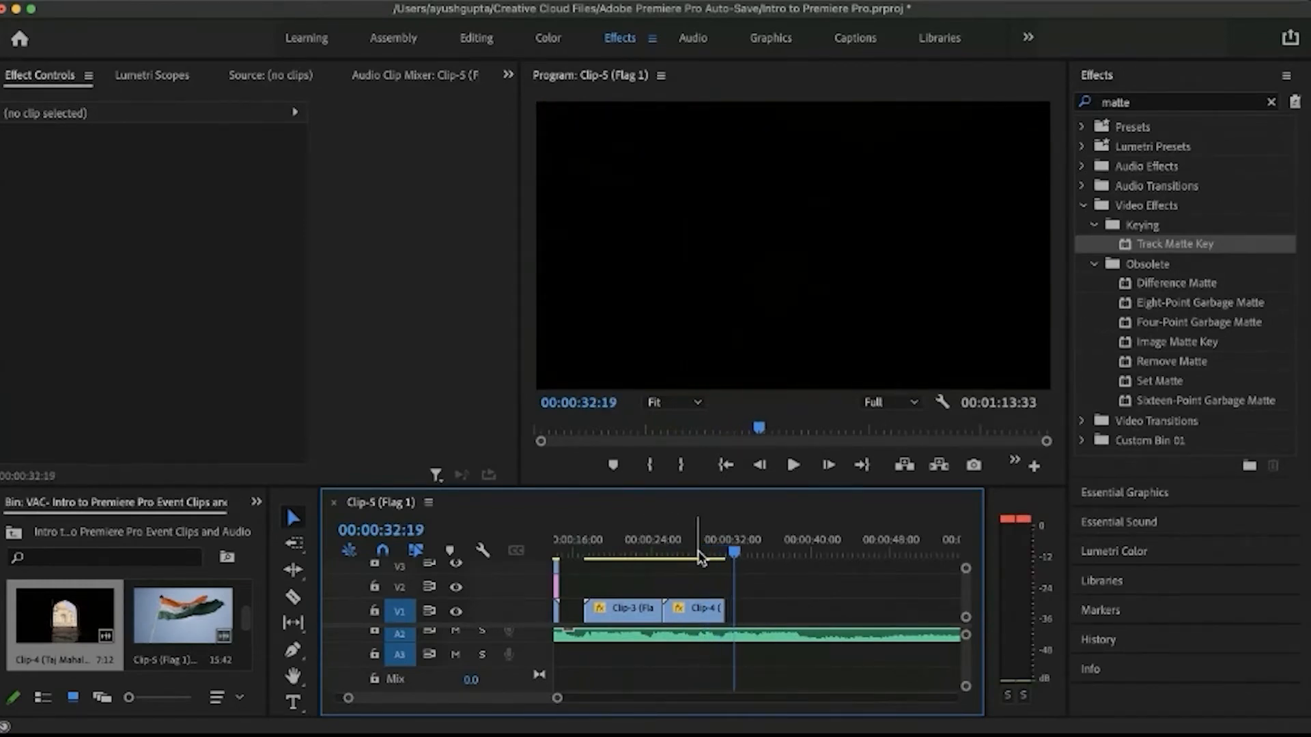
Step: Split Clip-4 (Taj Mahal) on V1 at 00:00:30:51 and delete the piece after the cut
left_click(708, 554)
left_click_drag(708, 554, 722, 556)
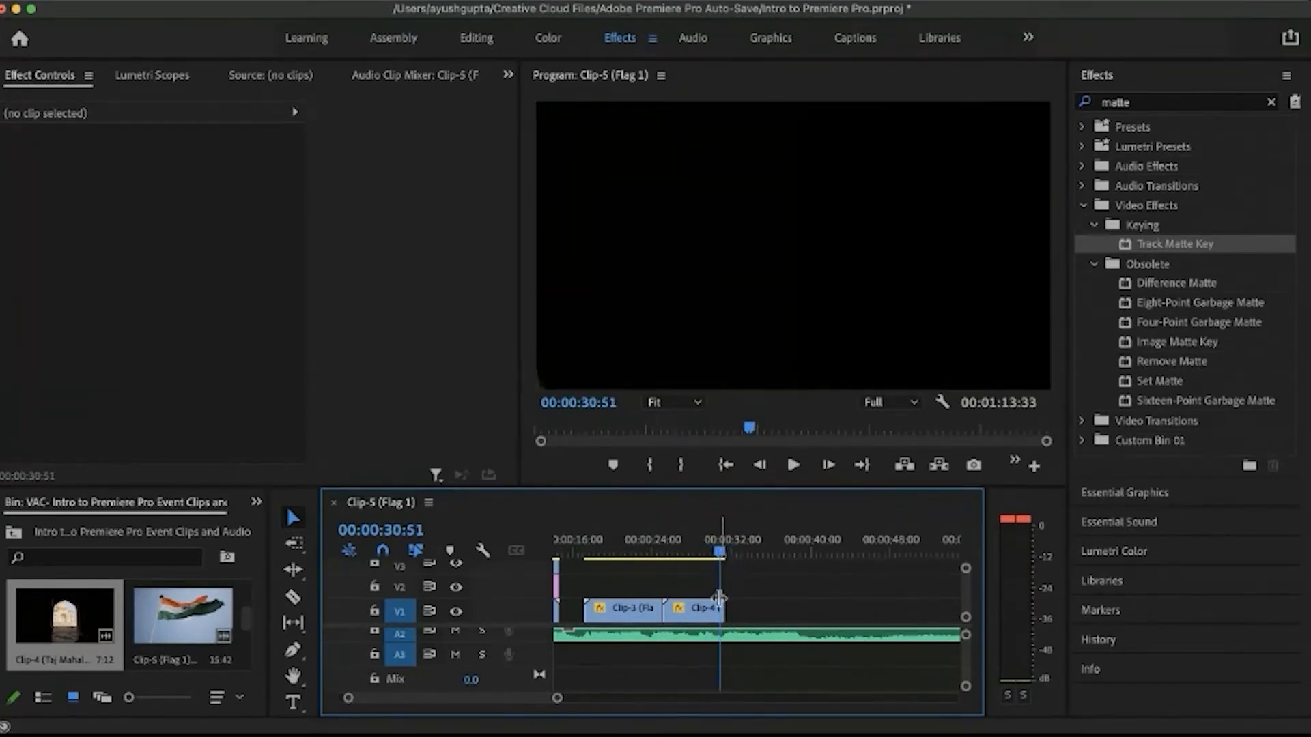
scroll(719, 598, "up", 5)
scroll(719, 598, "up", 2)
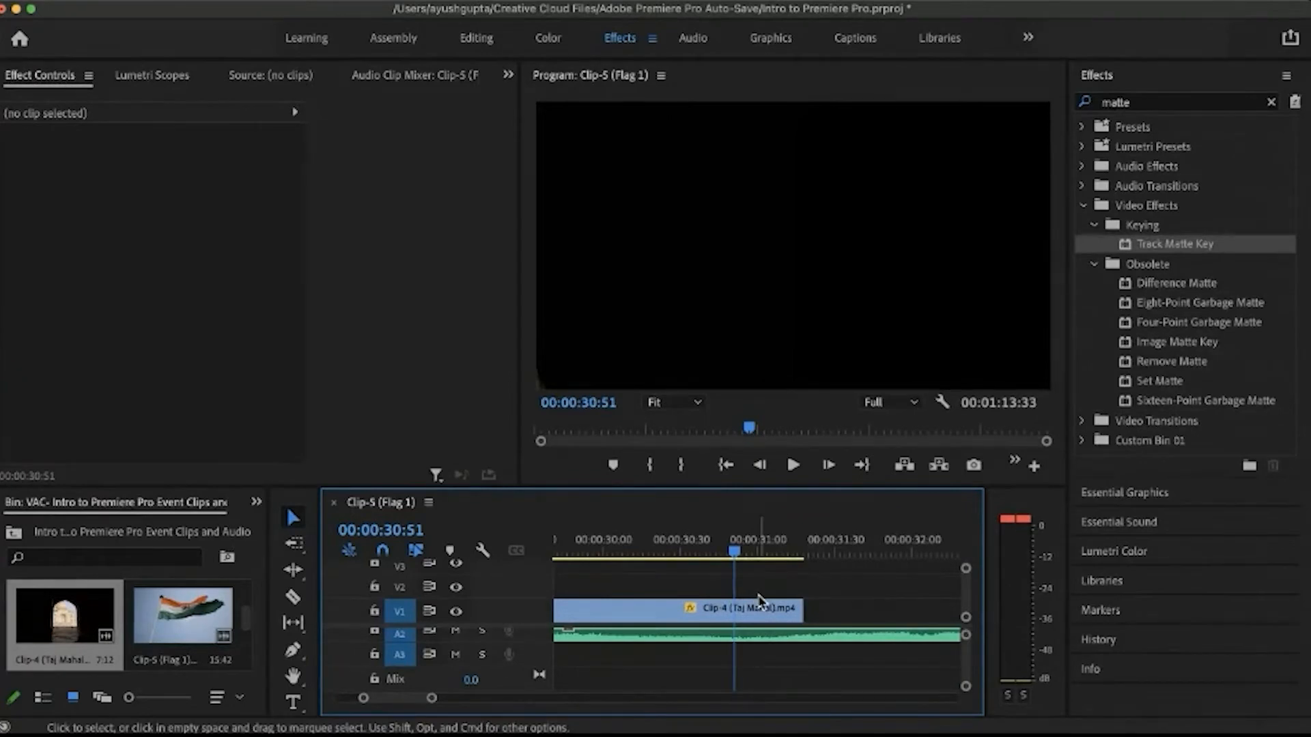
scroll(762, 601, "down", 1)
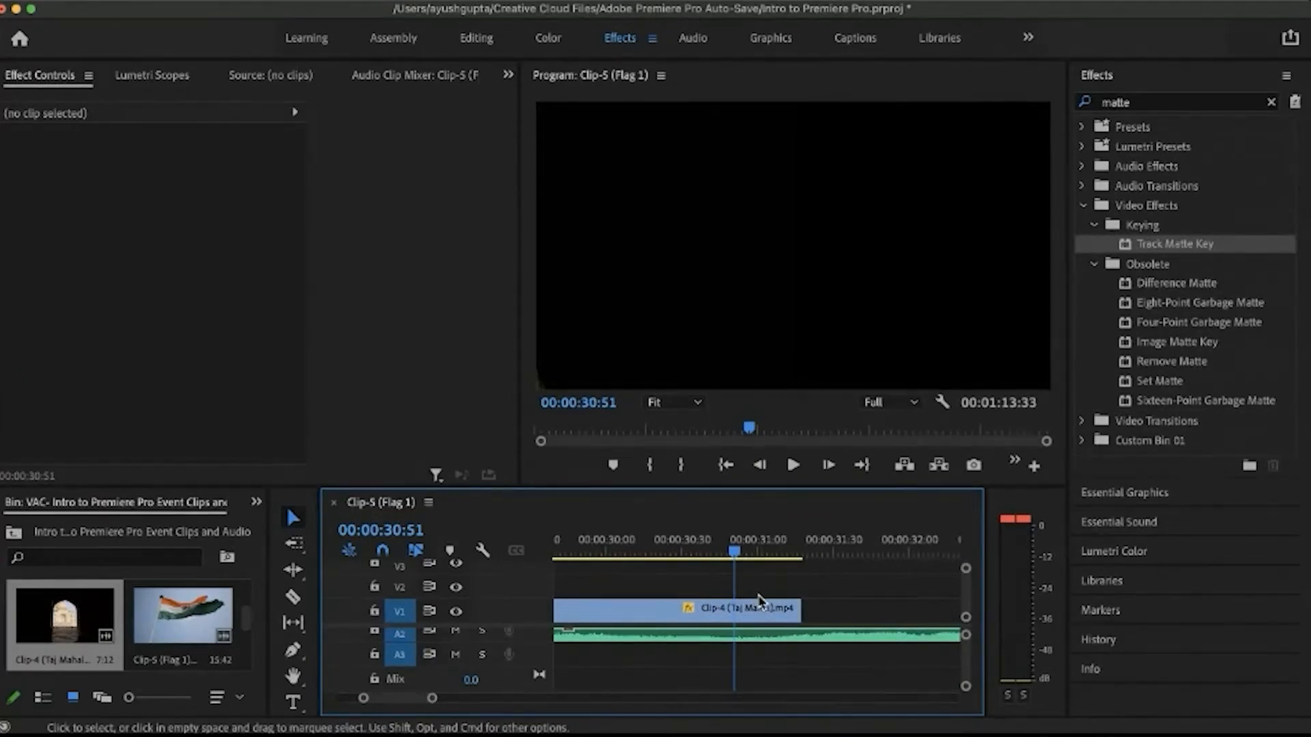
key("c")
left_click(742, 610)
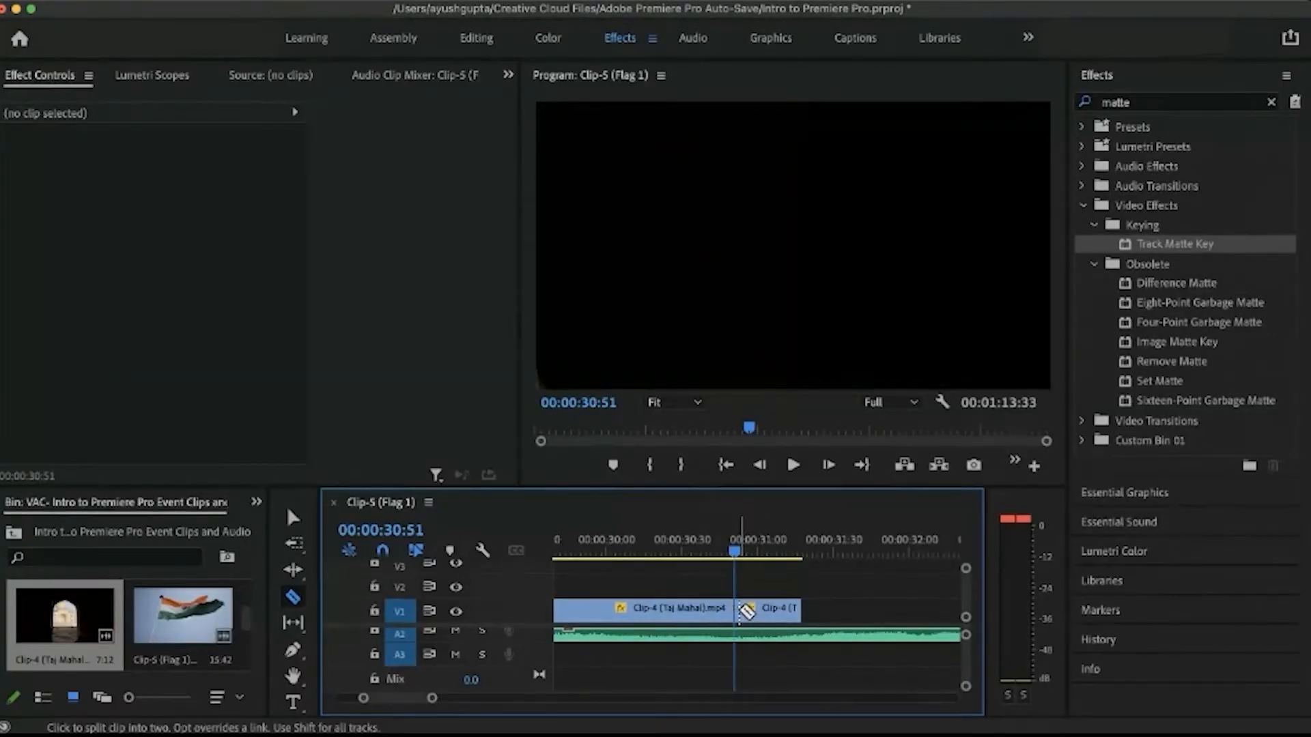
key("v")
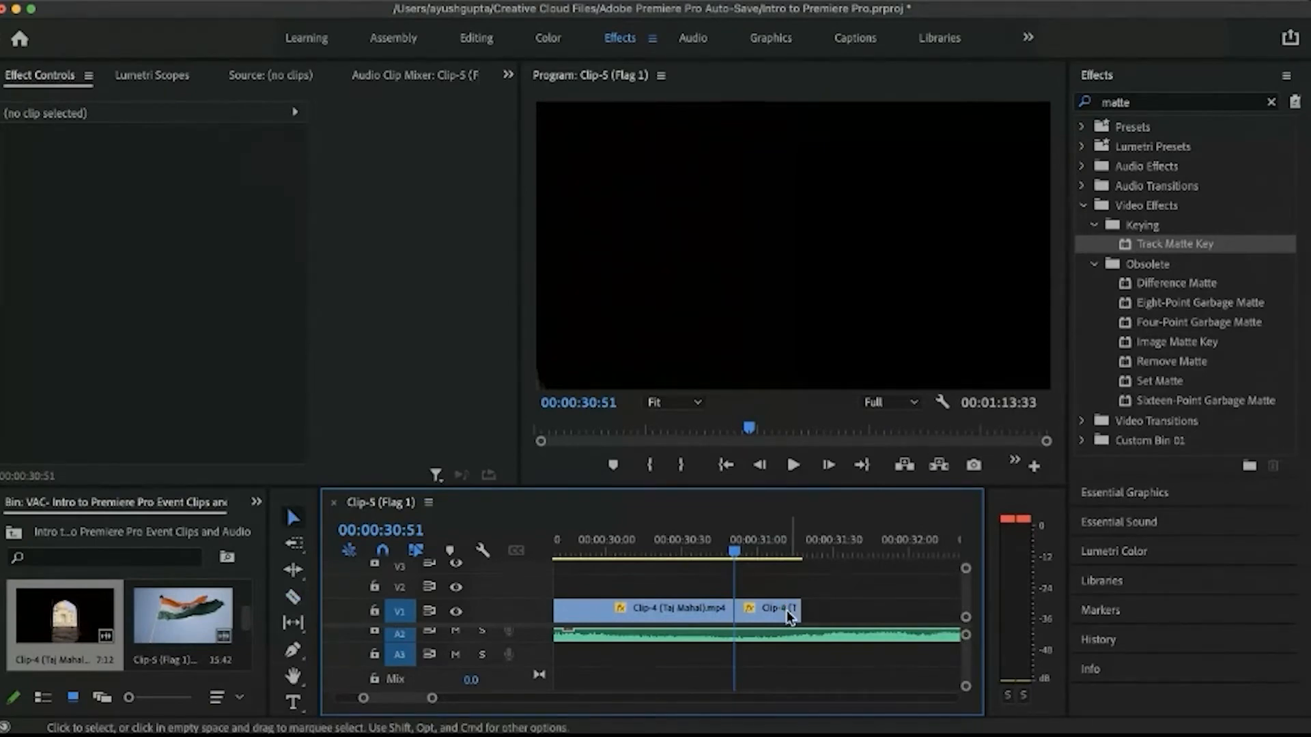
left_click(784, 611)
key("Delete")
scroll(699, 598, "down", 4)
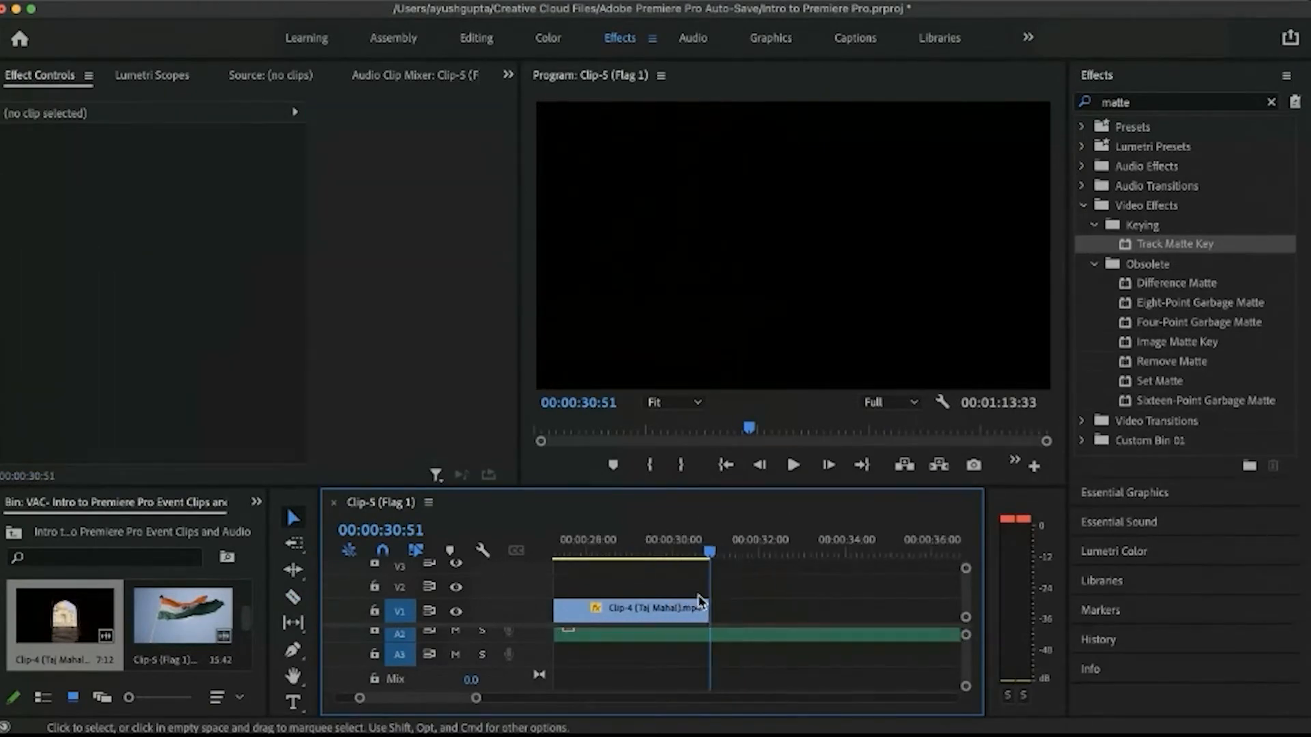
Step: Play the last part of Clip-4 (Taj Mahal) to check its animated position and scale up to the clip's end
left_click_drag(674, 552, 637, 557)
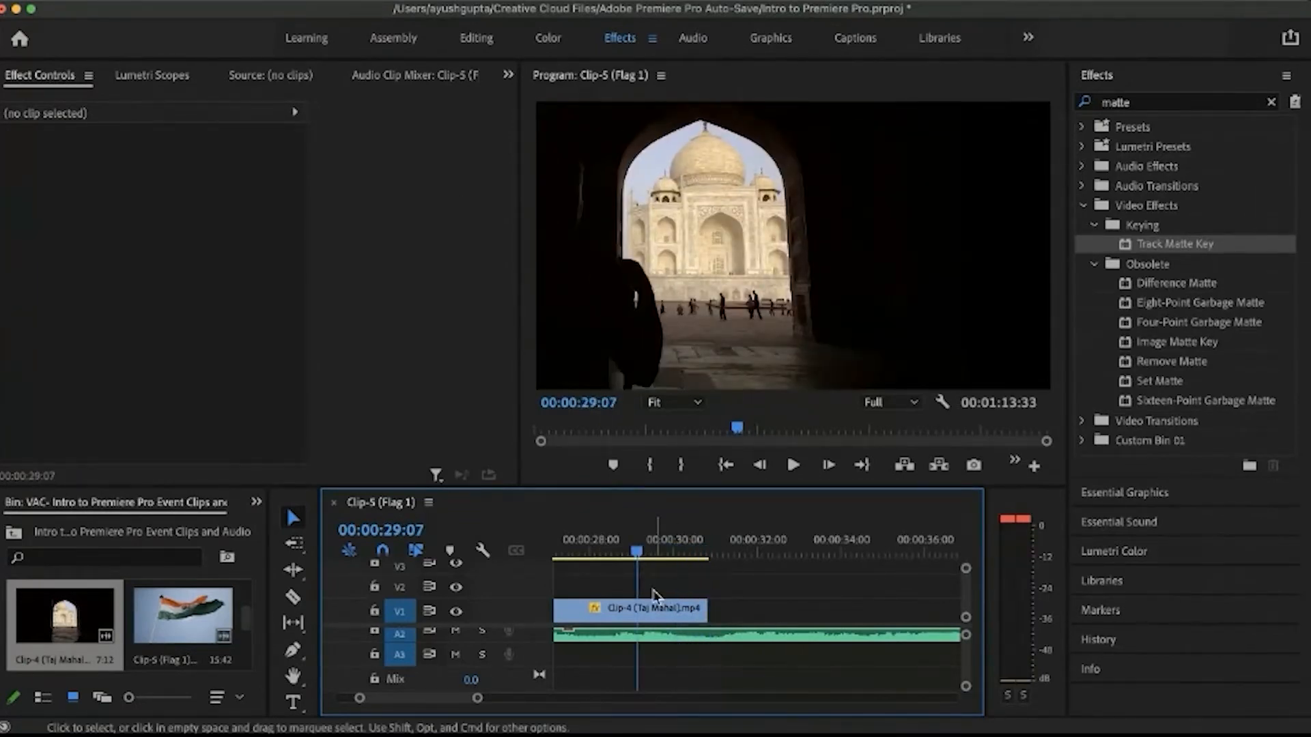
left_click(645, 610)
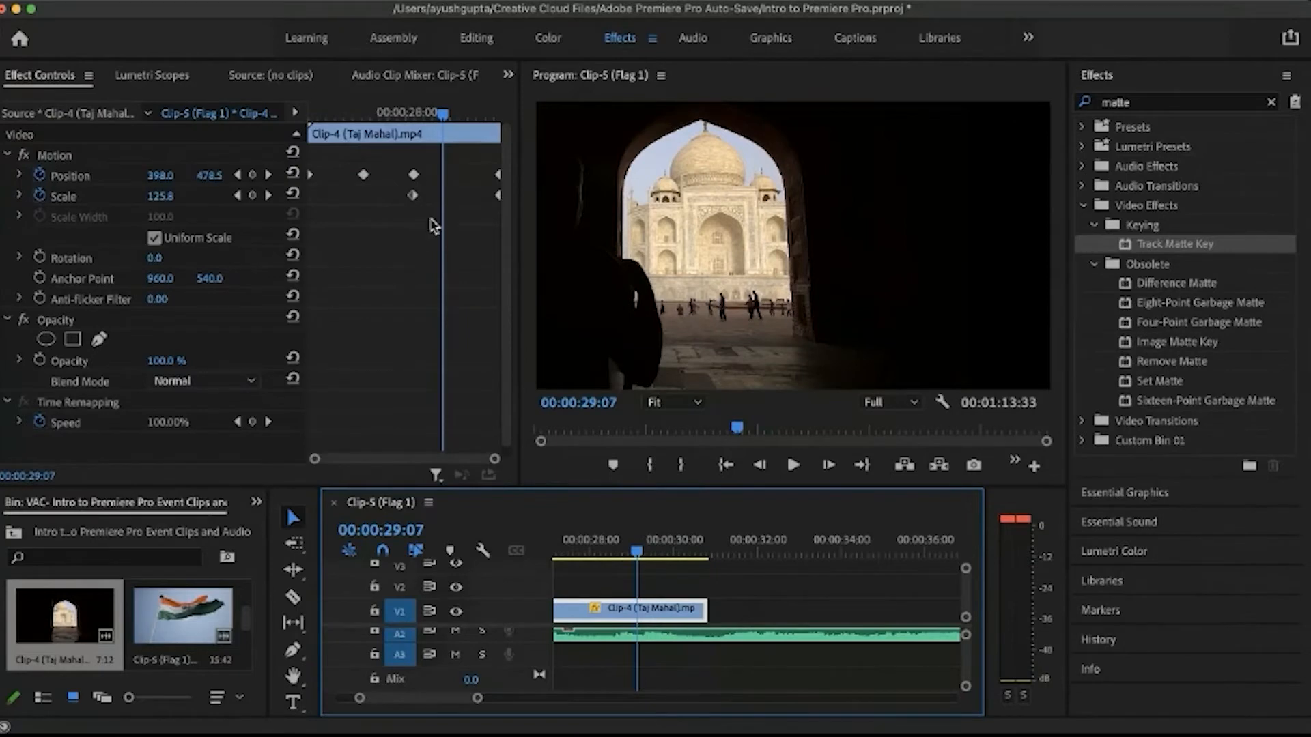
left_click(385, 112)
key("space")
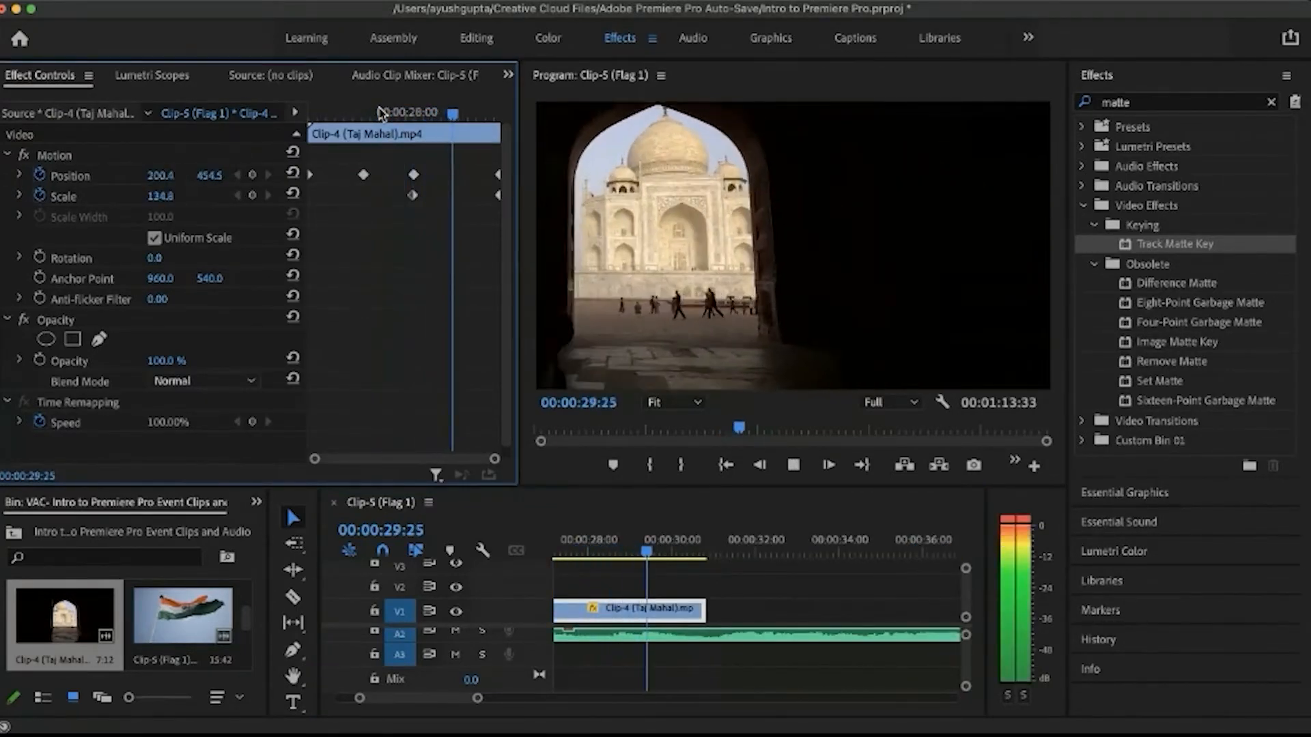
key("space")
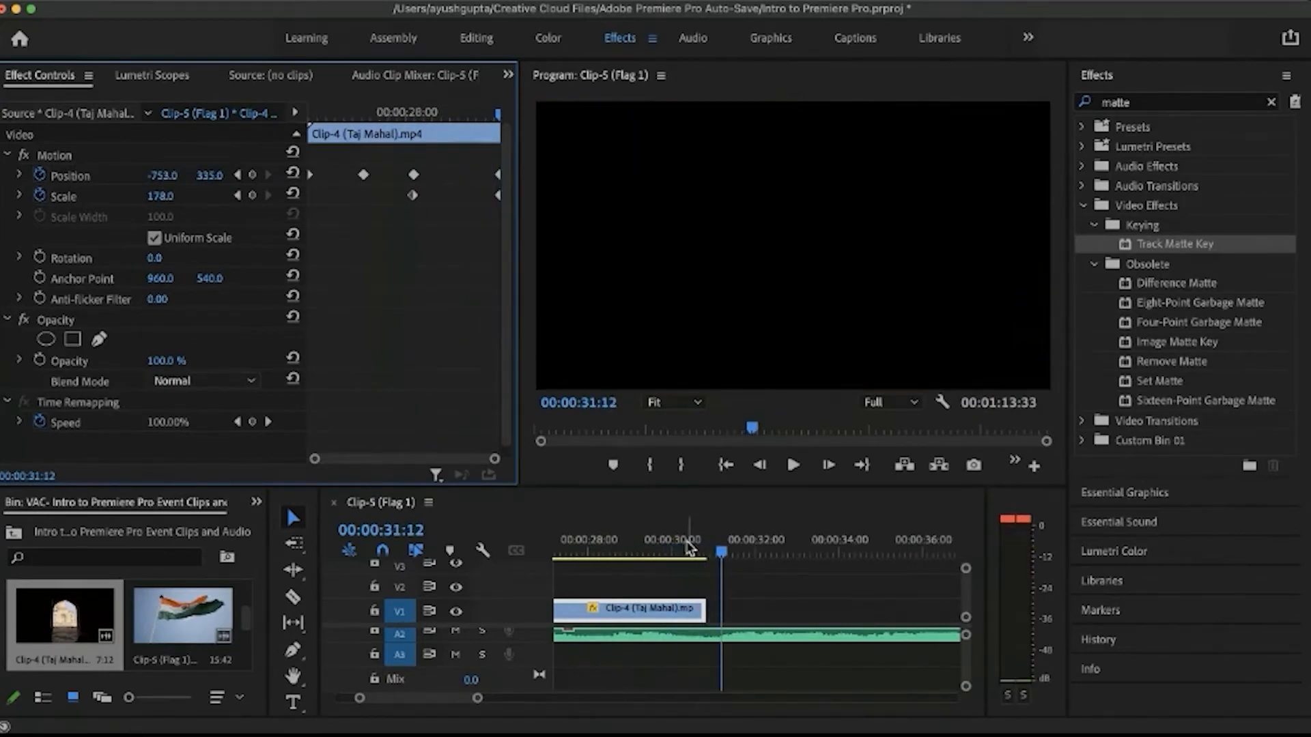
mouse_move(688, 546)
left_mouse_down()
mouse_move(707, 546)
mouse_move(691, 546)
left_mouse_up()
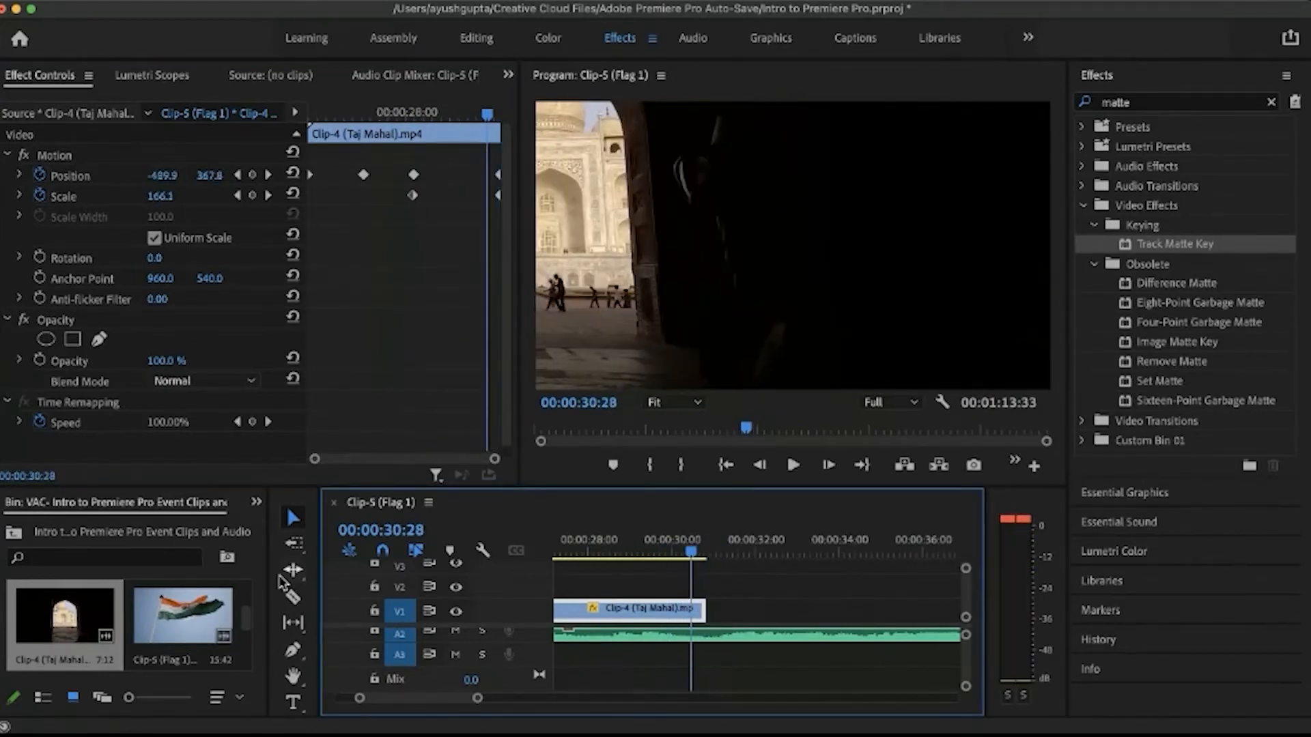
Step: Switch to the Editing workspace and load Clip-5 (Flag 1).mp4 from the bin into the Source monitor
left_click(184, 624)
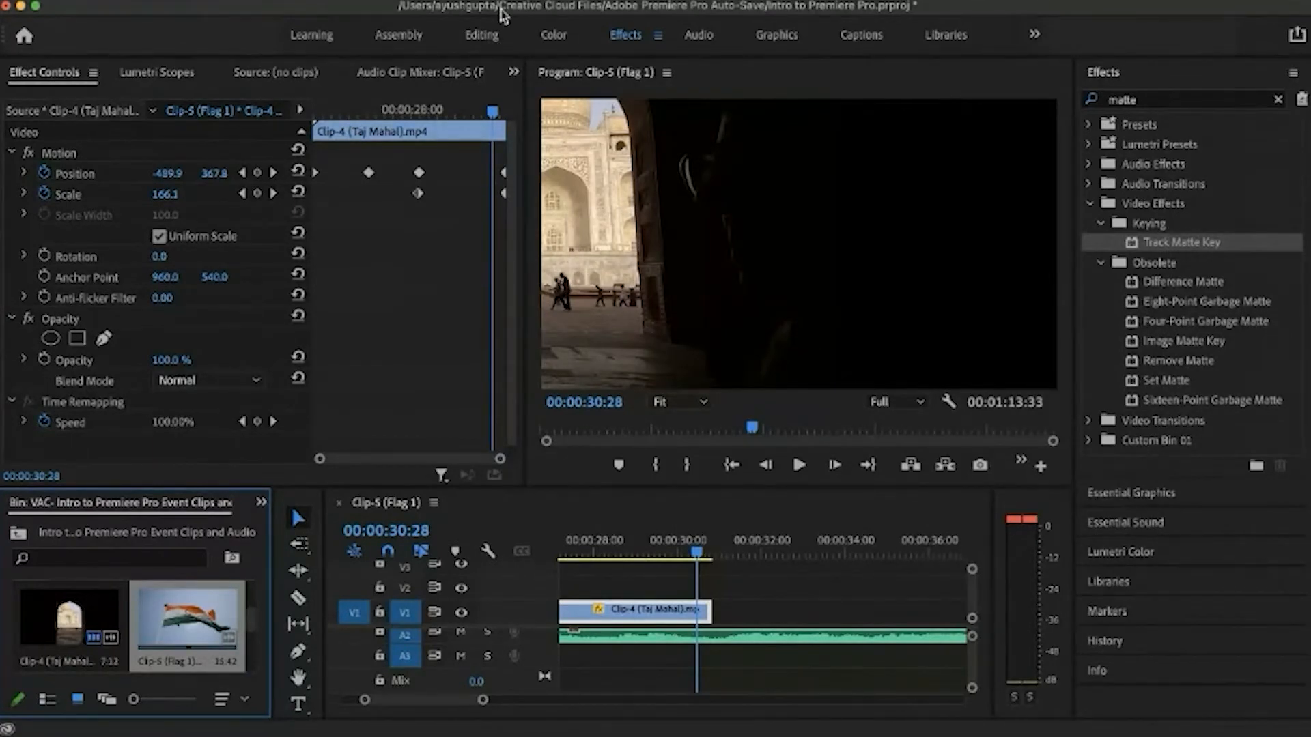
left_click(482, 39)
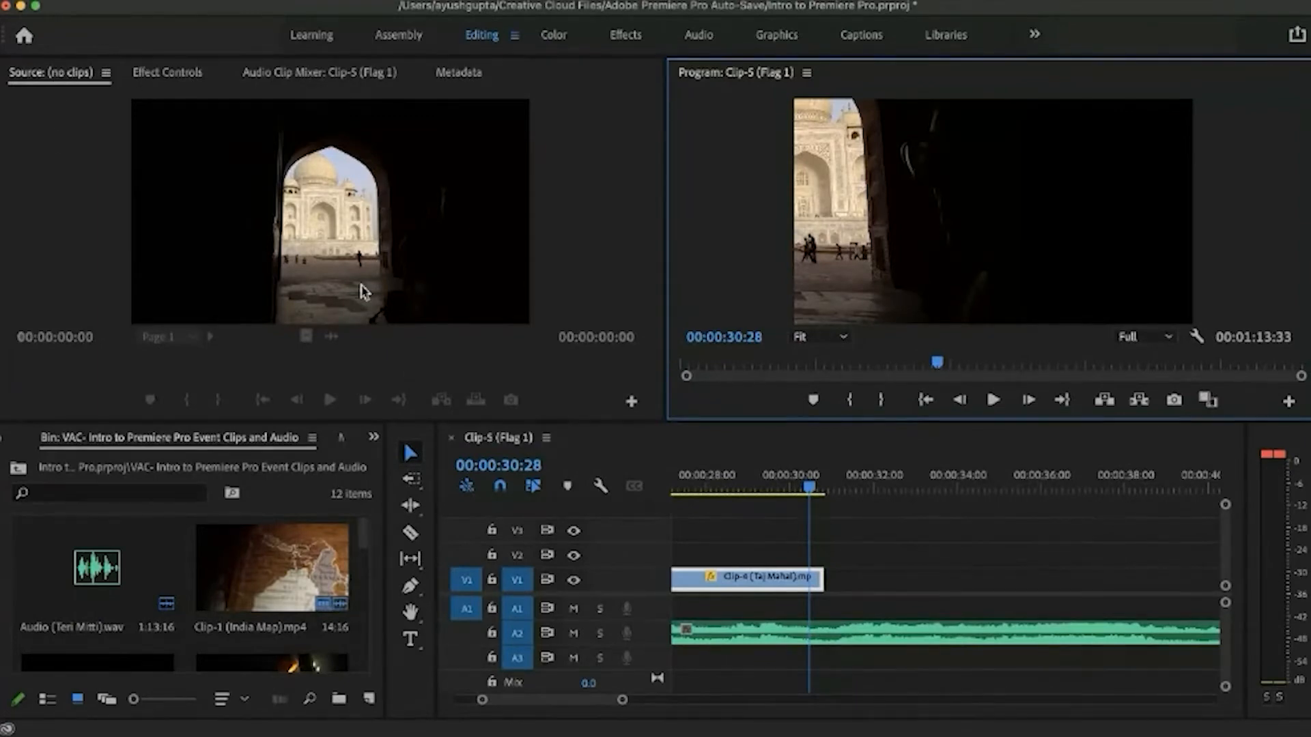
scroll(230, 625, "down", 5)
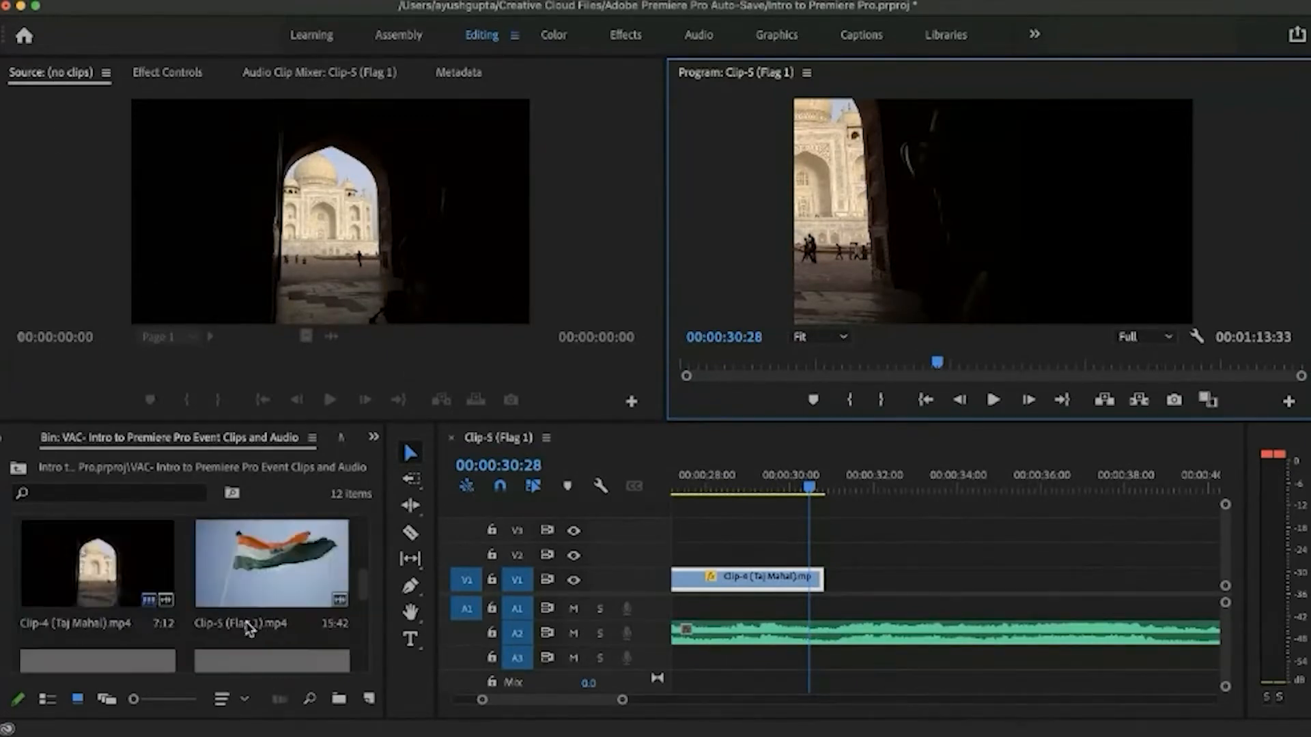
scroll(248, 628, "up", 2)
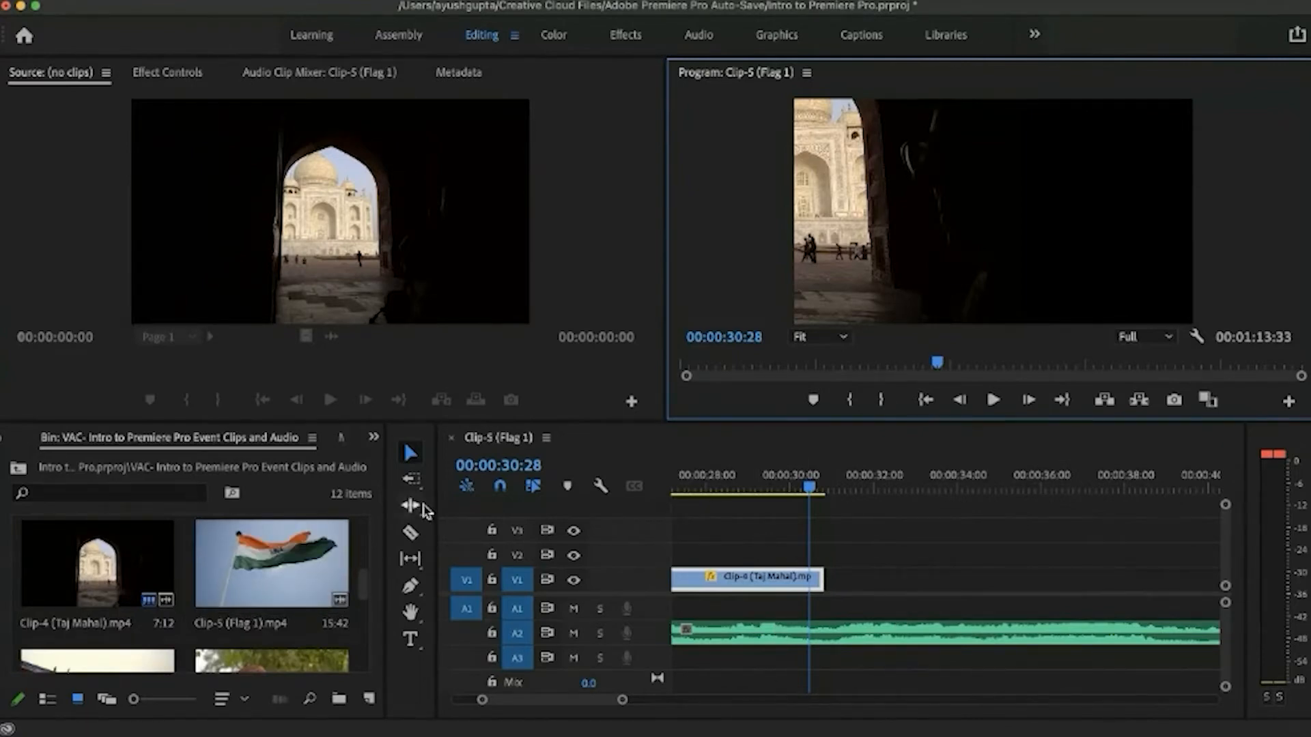
left_click_drag(272, 575, 278, 236)
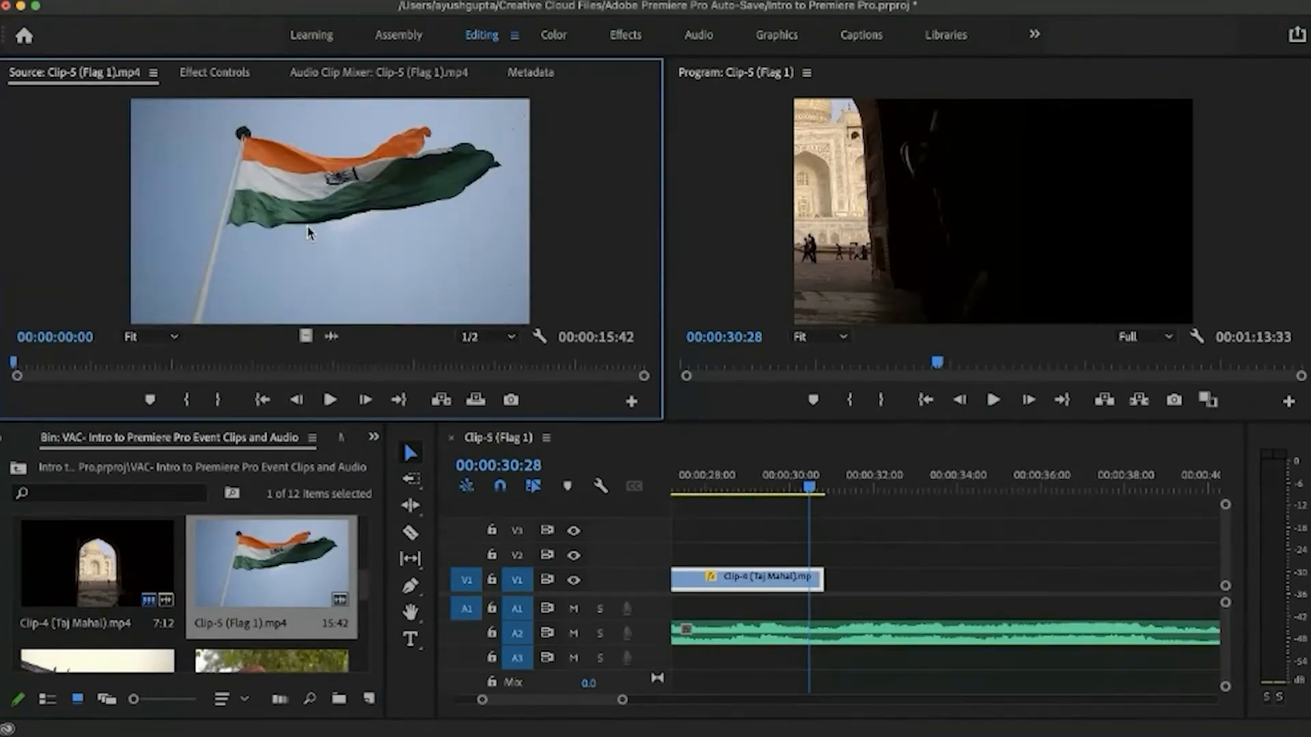
Step: Preview Clip-5 (Flag 1) in the Source monitor and place only its video on V1 directly after Clip-4
left_click(87, 364)
left_click_drag(88, 364, 217, 364)
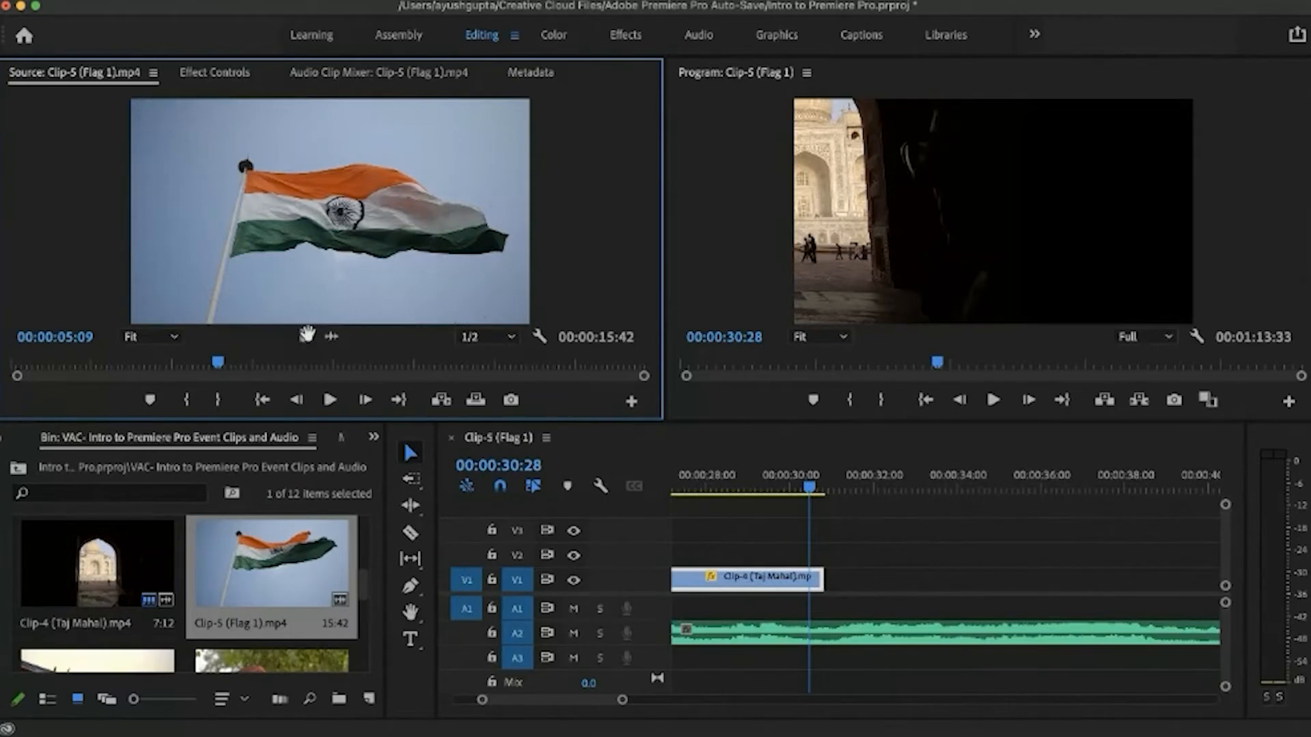
left_click_drag(306, 337, 829, 578)
Step: Return to the Effects workspace and play the sequence across the cut from Clip-4 to Clip-5 (Flag 1)
left_click_drag(810, 484, 776, 484)
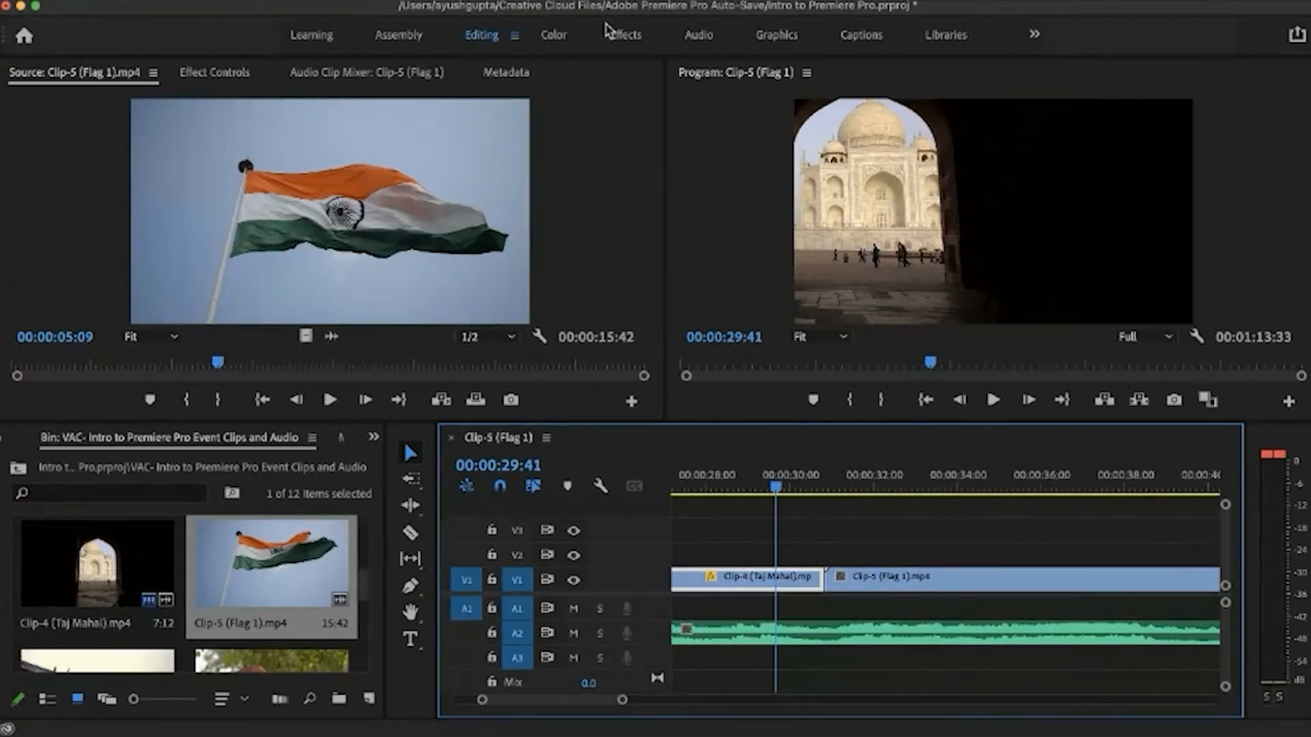
left_click(640, 41)
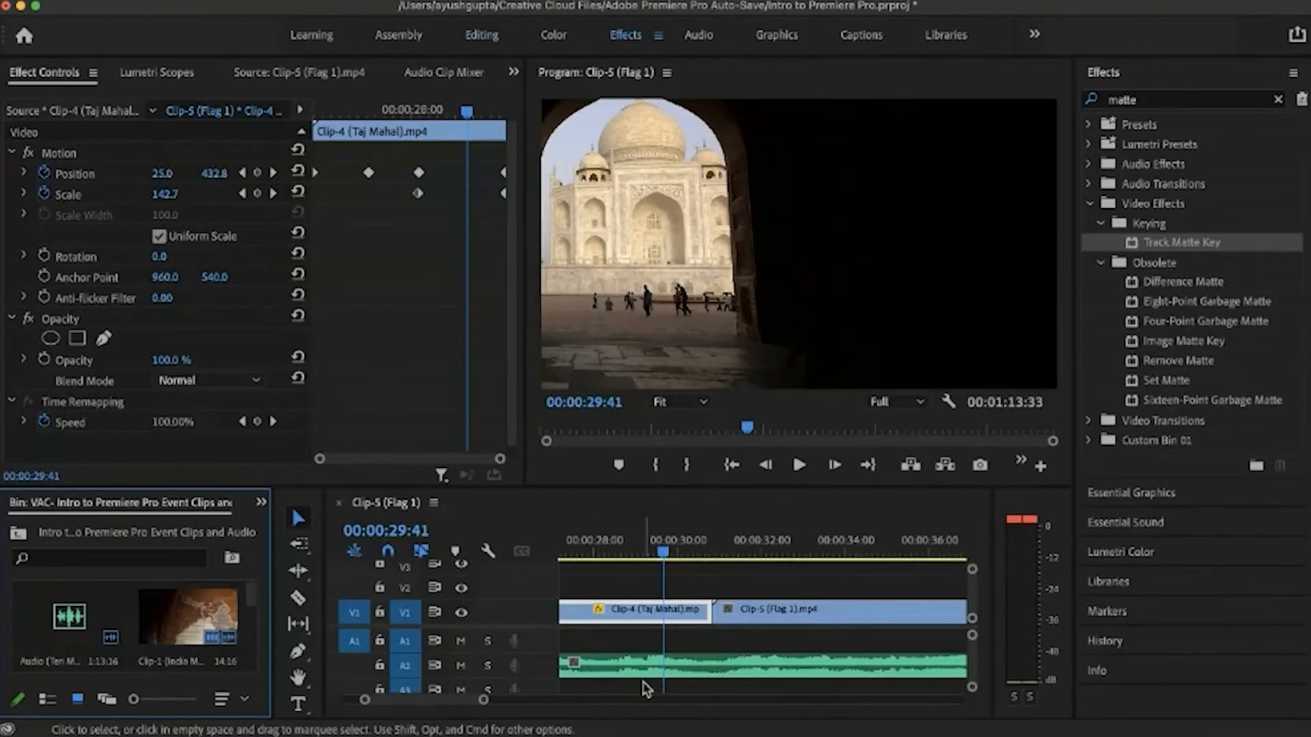
left_click_drag(695, 547, 667, 546)
key("space")
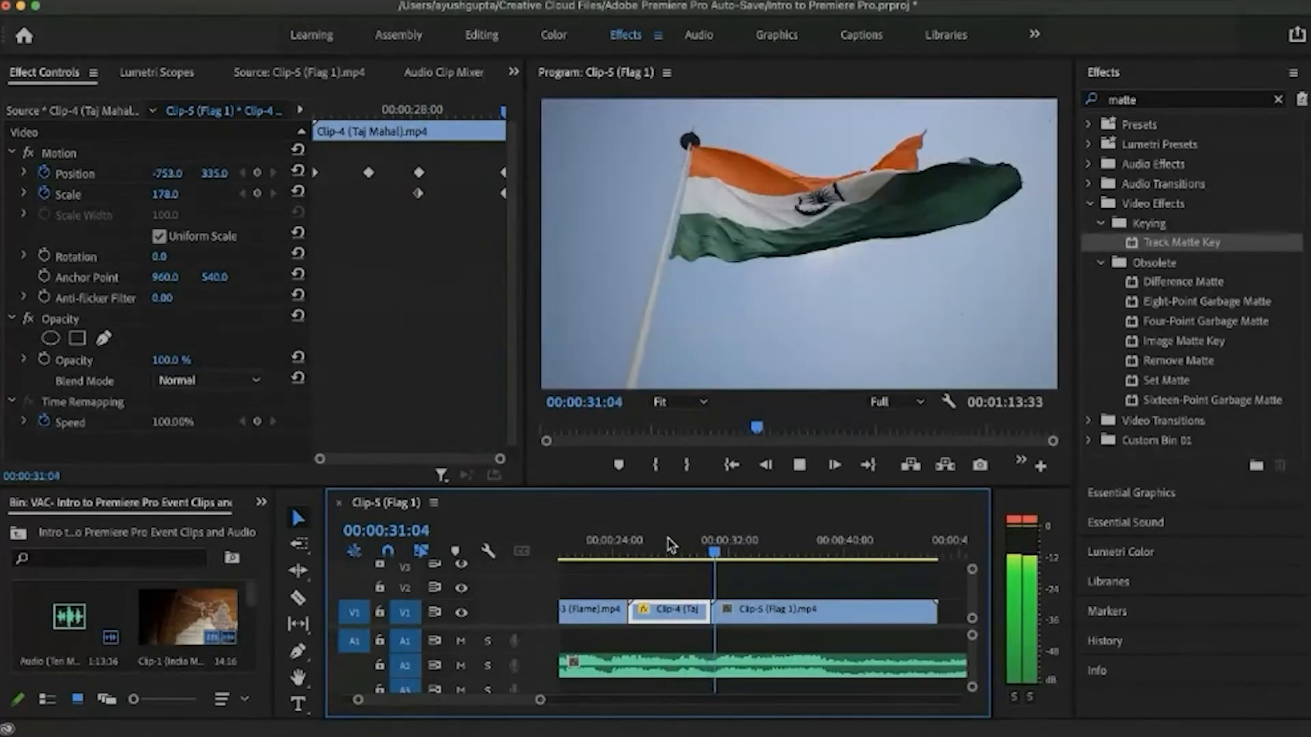
key("space")
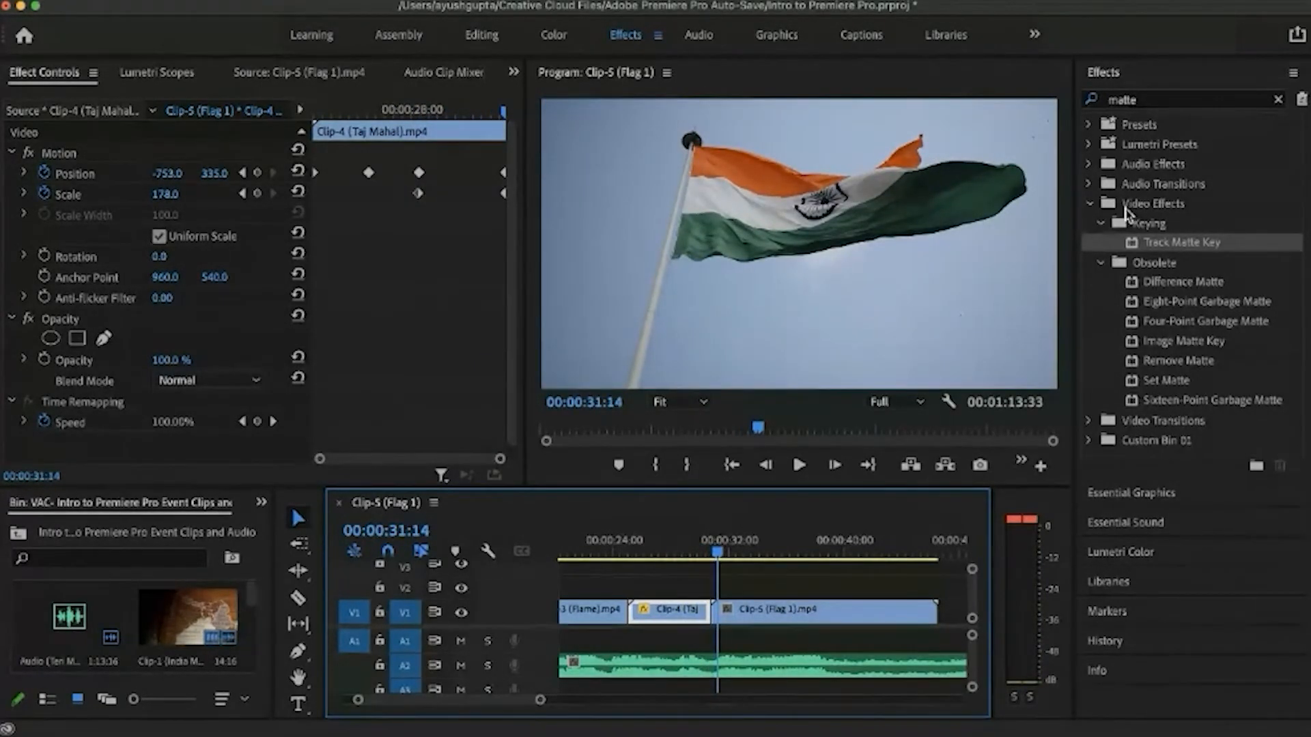
Step: Clear the "matte" search in the effects list and expand the Video Effects and Video Transitions categories
left_click(1090, 204)
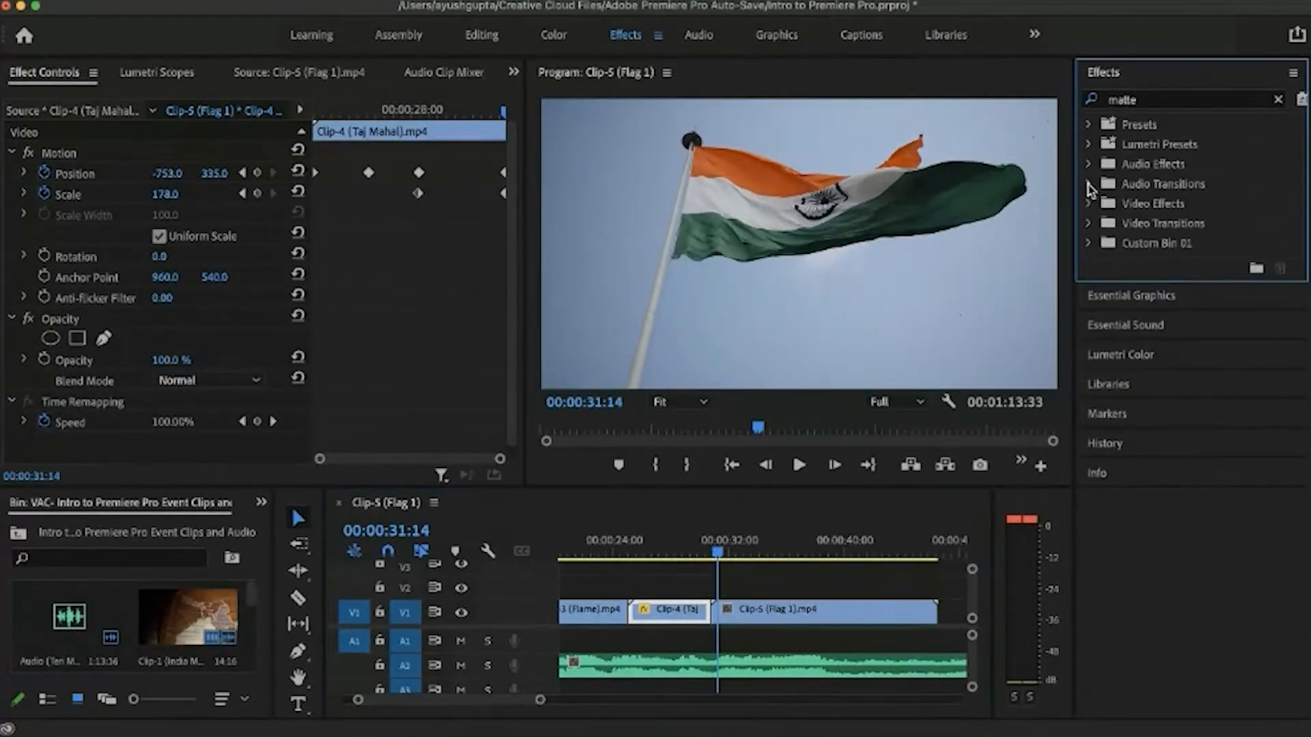
left_click(1091, 204)
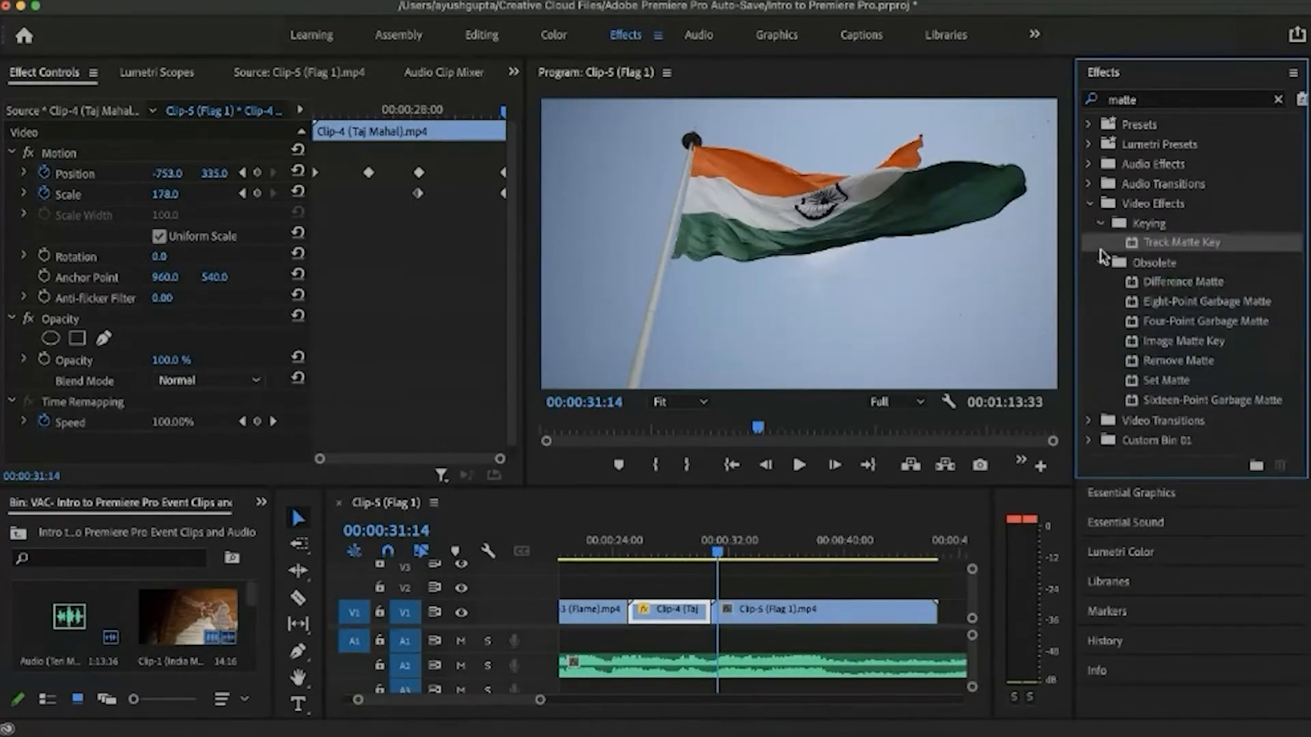
left_click(1277, 100)
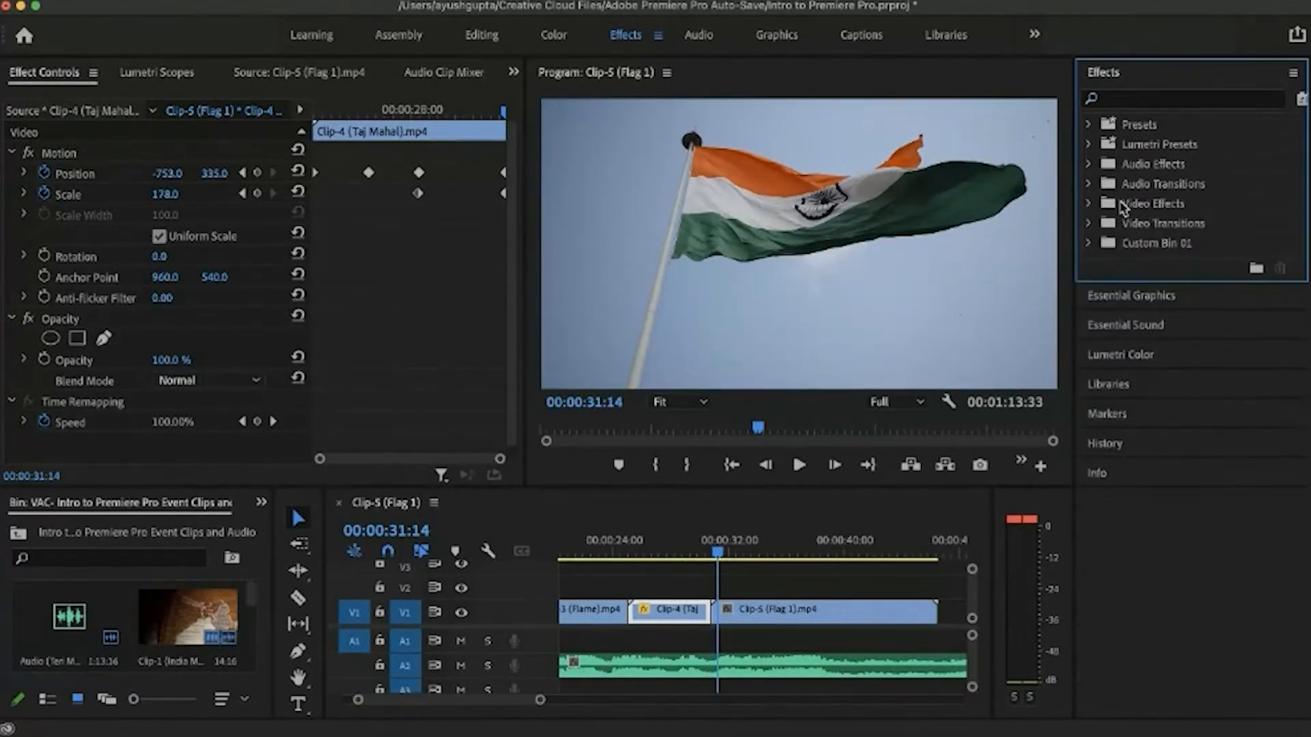
left_click(1090, 204)
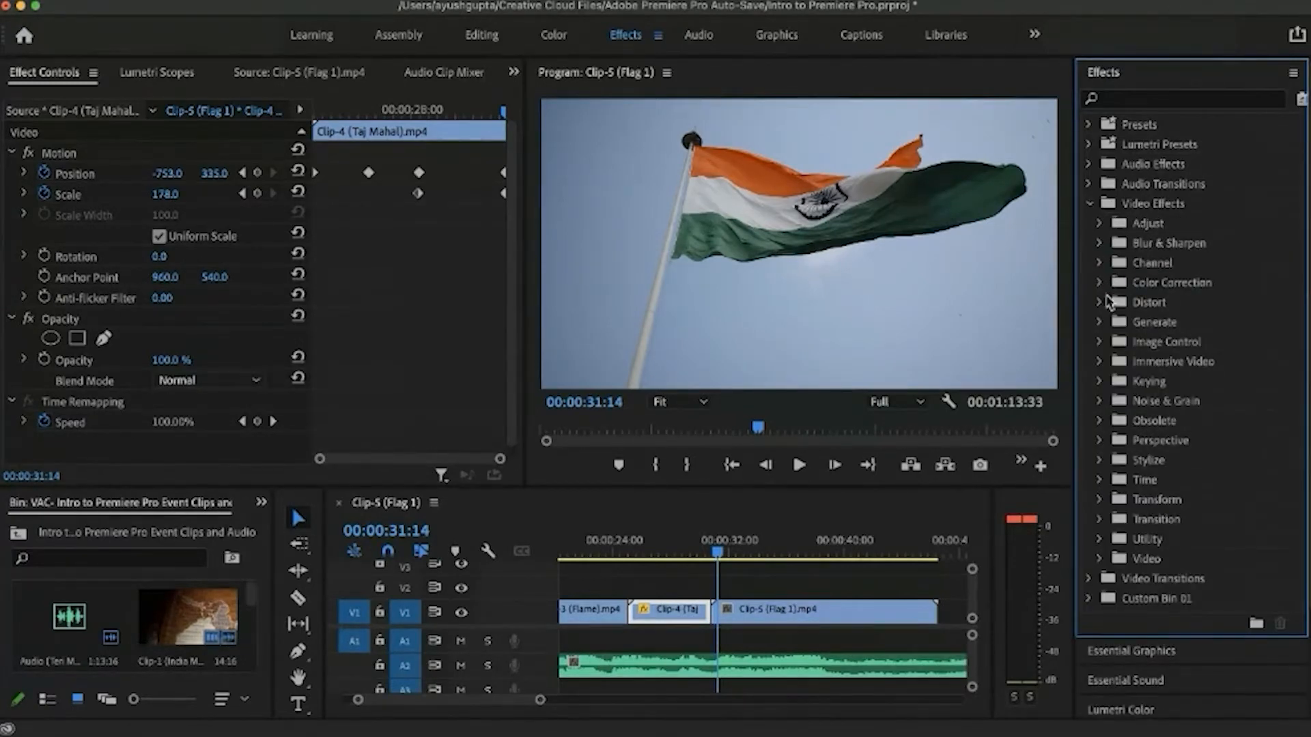
left_click(1088, 578)
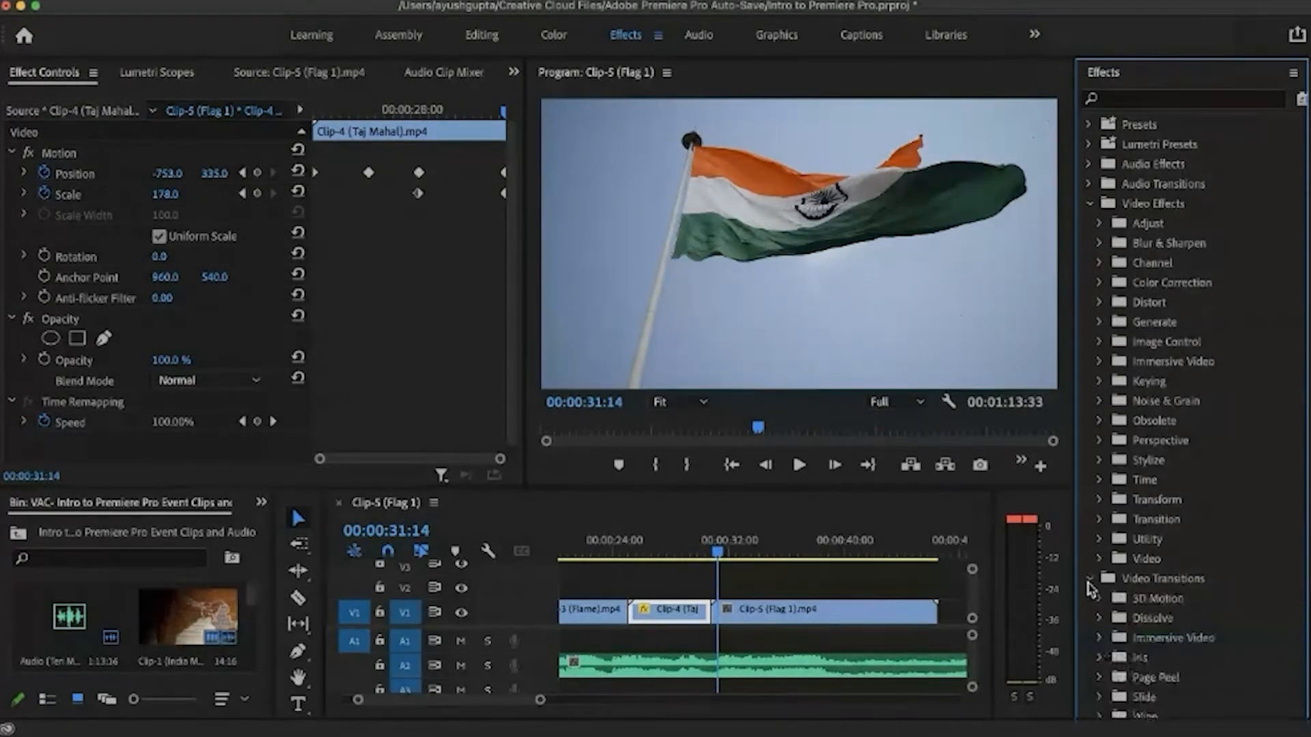
Step: Apply the Dip to Black dissolve at the cut between Clip-4 (Taj Mahal) and Clip-5 (Flag 1)
scroll(1092, 583, "down", 2)
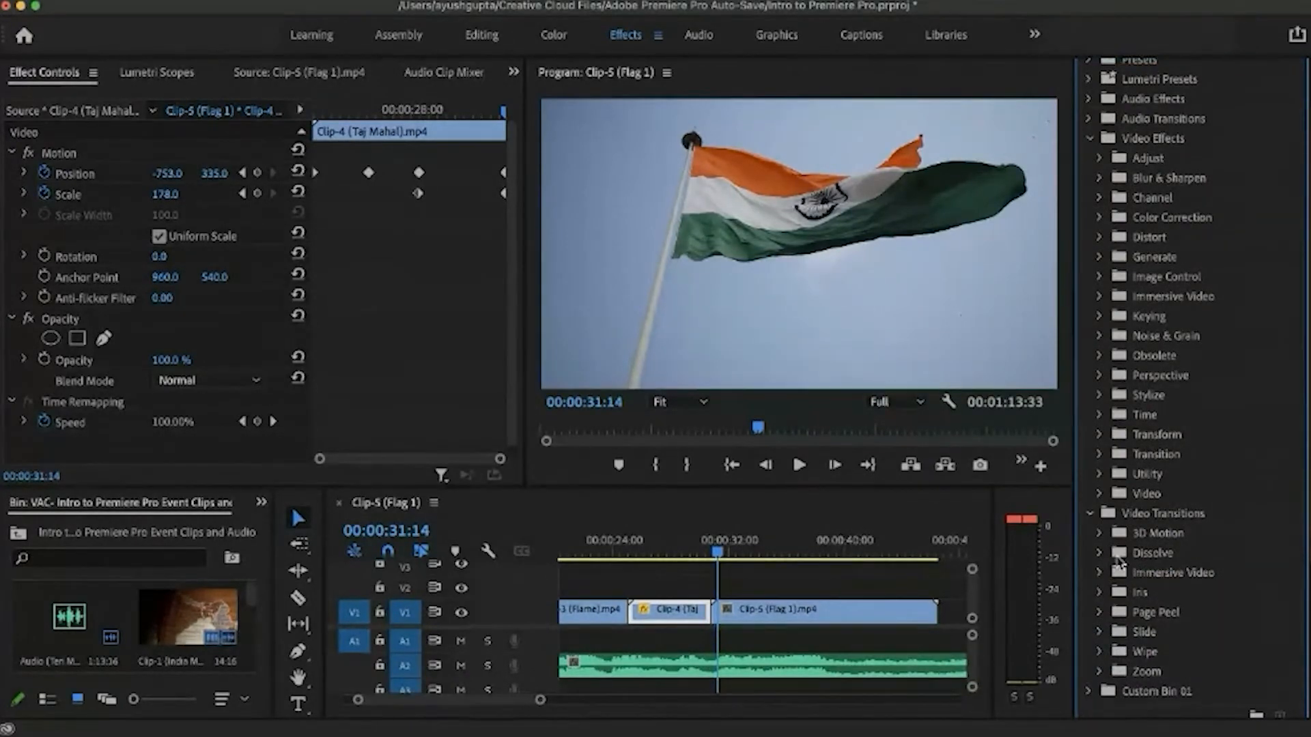
left_click(1099, 553)
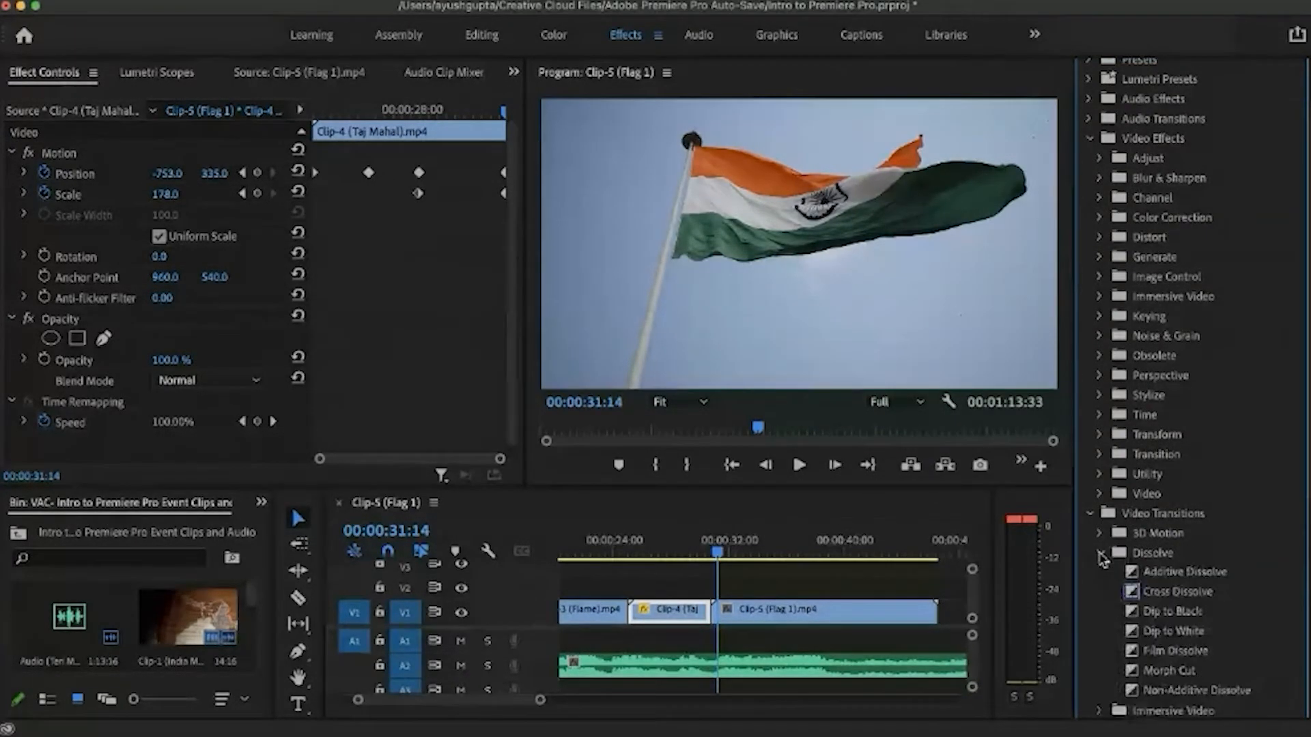
scroll(1105, 604, "down", 2)
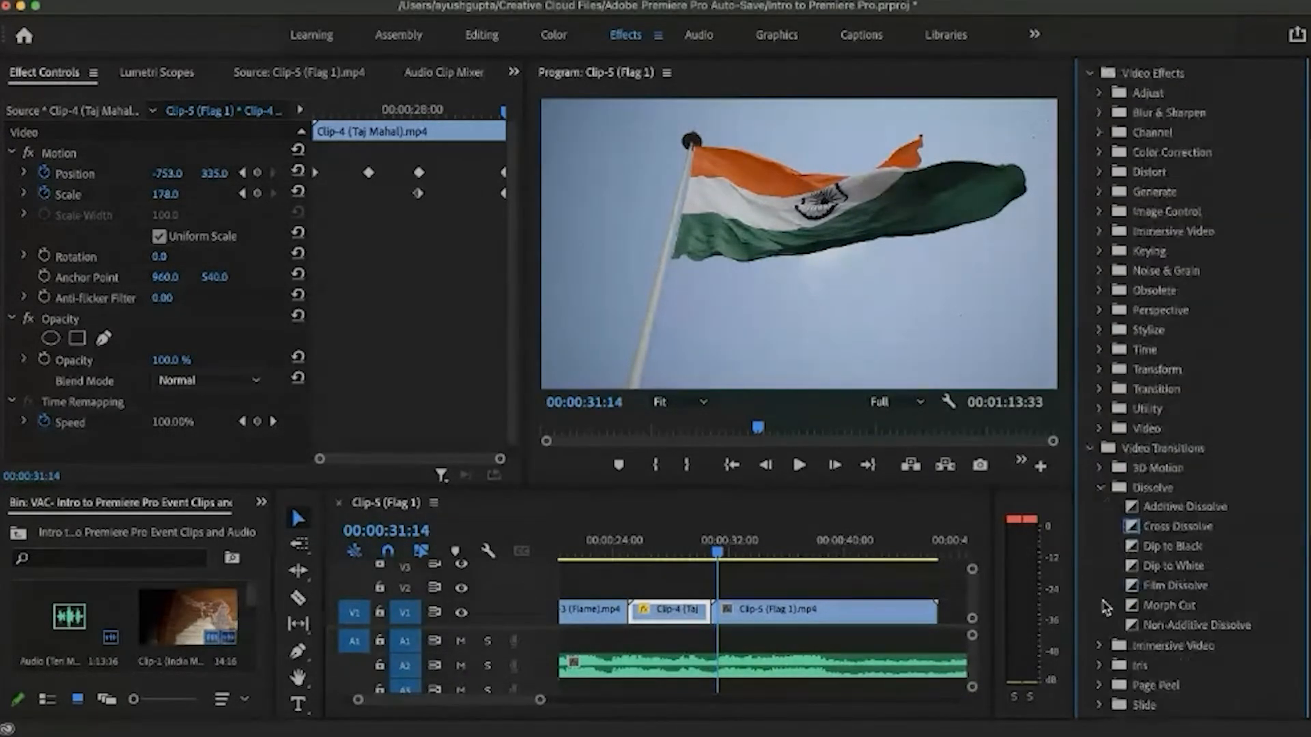
left_click(1161, 553)
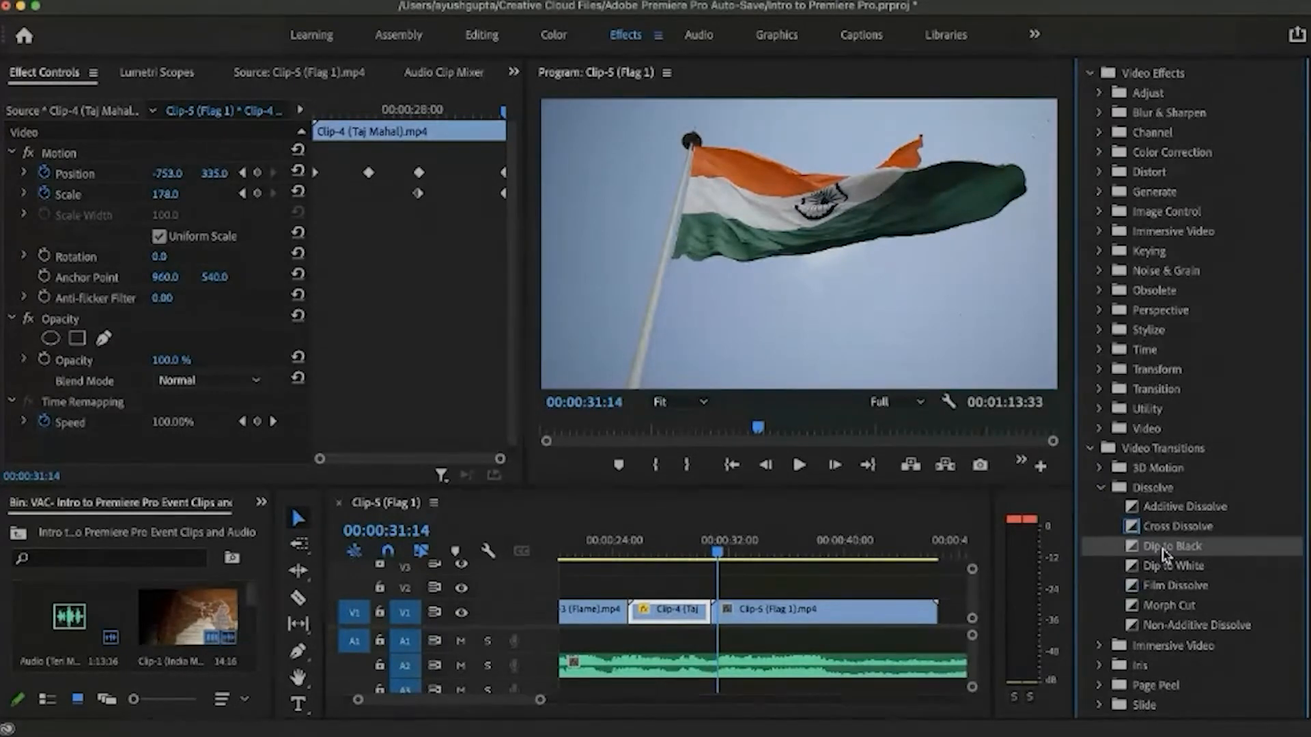
left_click_drag(1164, 554, 711, 617)
Step: Extend the Dip to Black transition further into the flag clip so it lasts 1 second
scroll(711, 617, "up", 5)
scroll(710, 617, "up", 2)
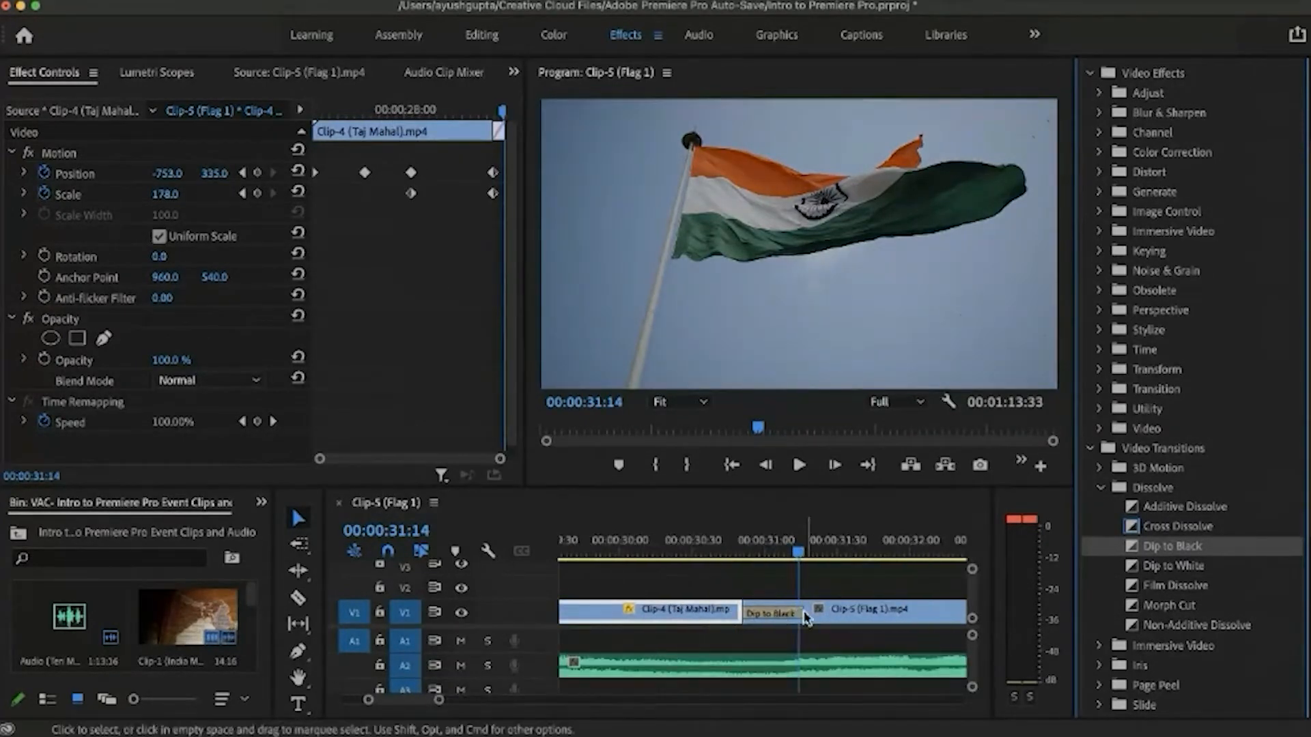
left_click_drag(804, 618, 887, 612)
Step: Play the sequence from shortly before the Dip to Black into the flag clip, and replay the transition
left_click_drag(777, 554, 656, 533)
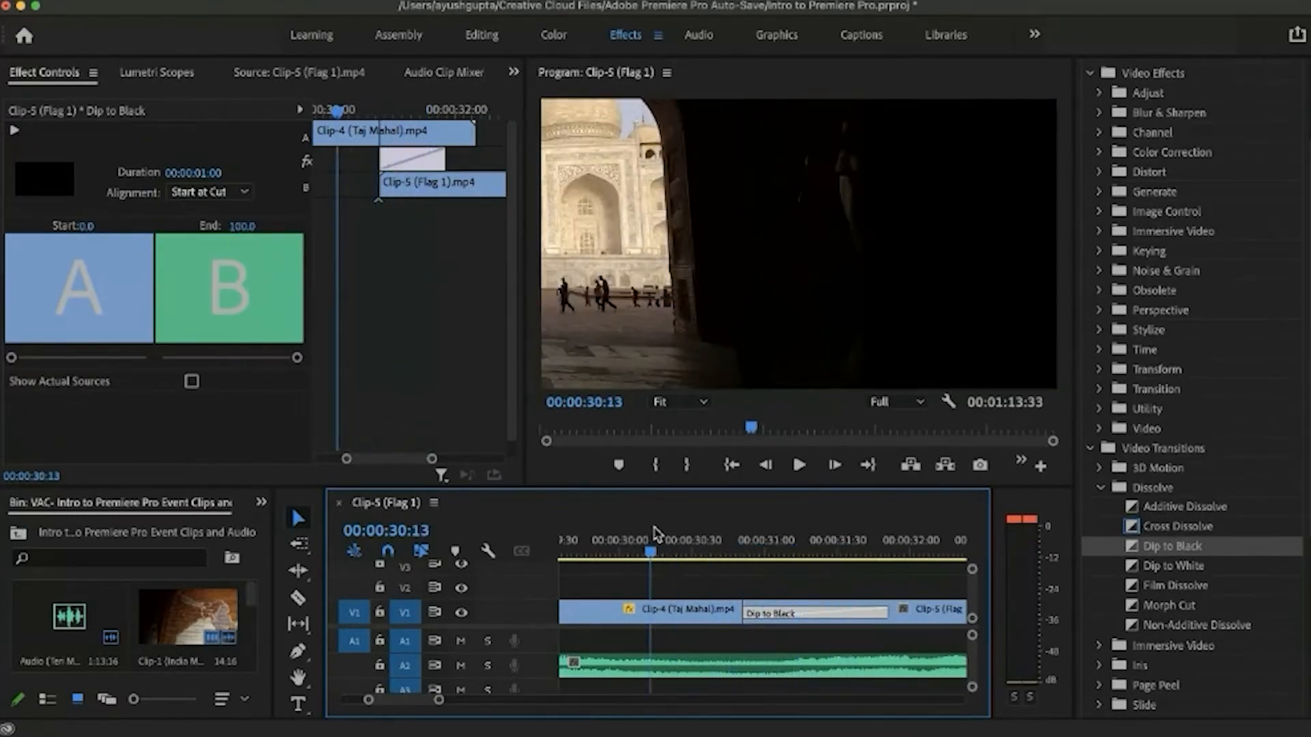
key("minus")
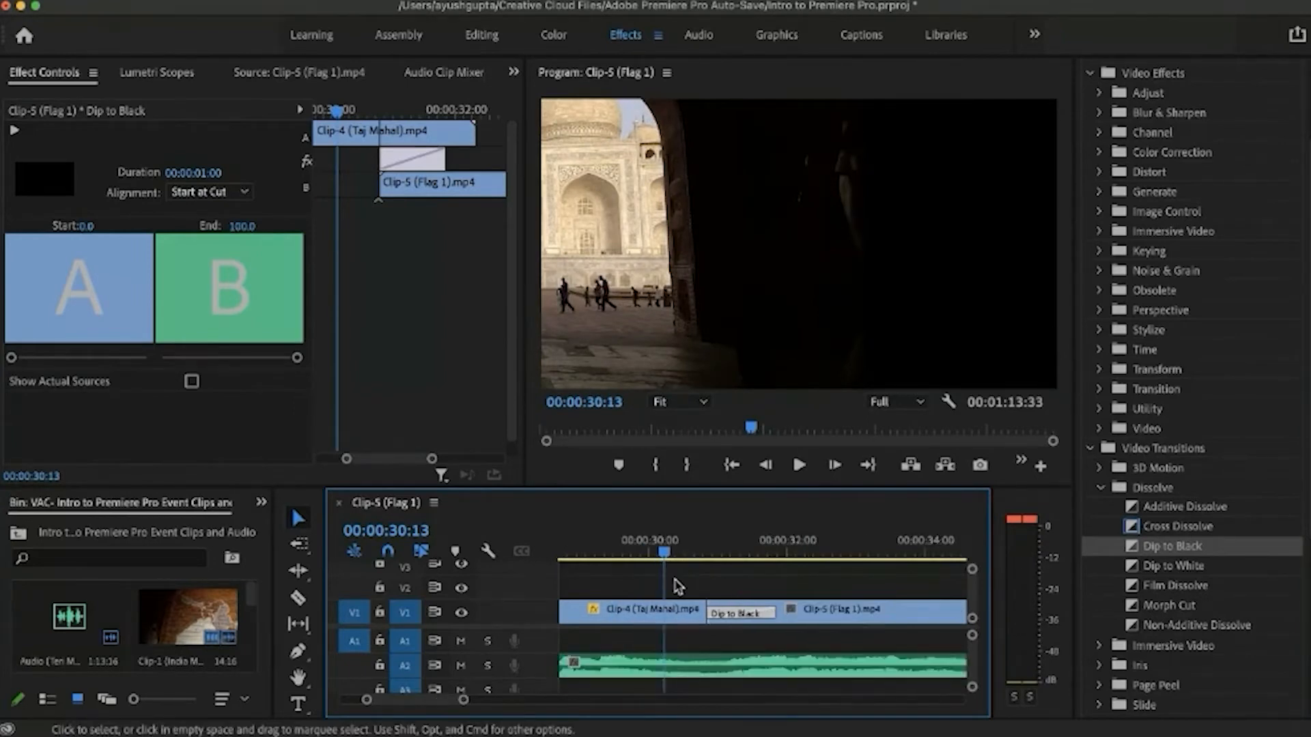
key("space")
key("space")
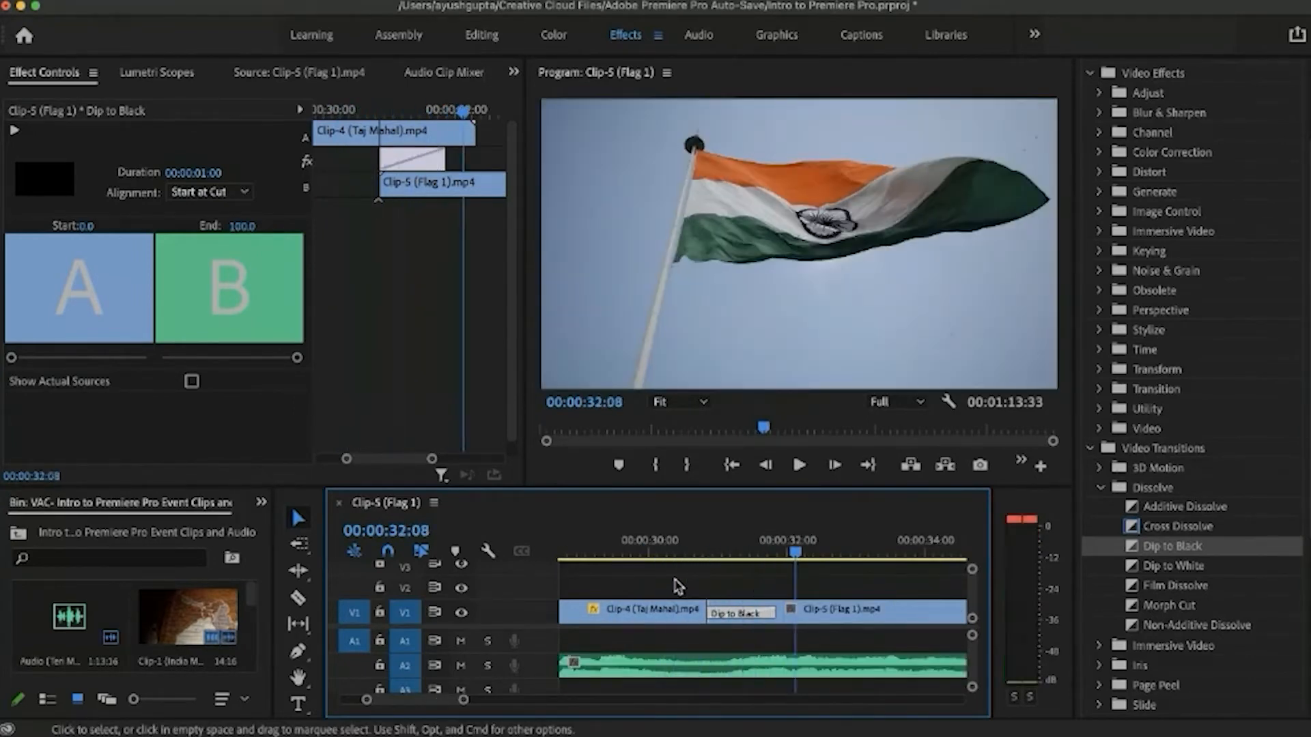
key("space")
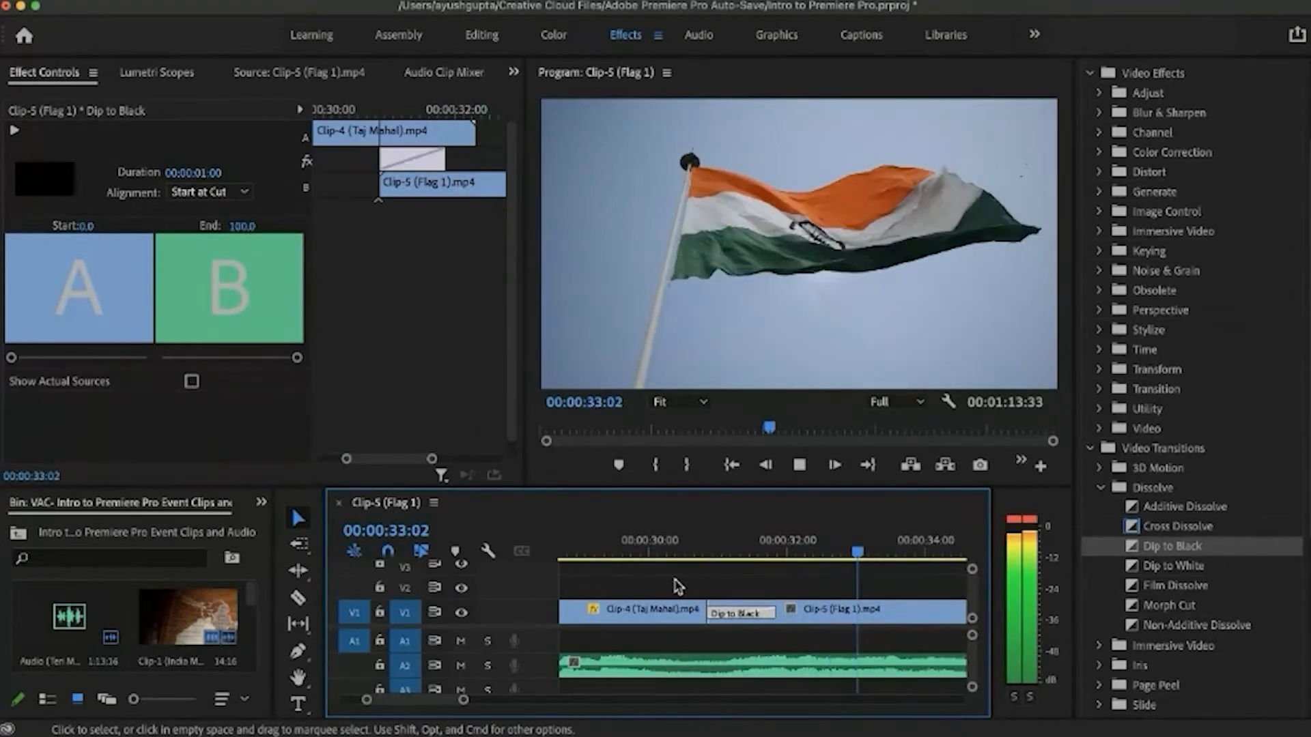
key("space")
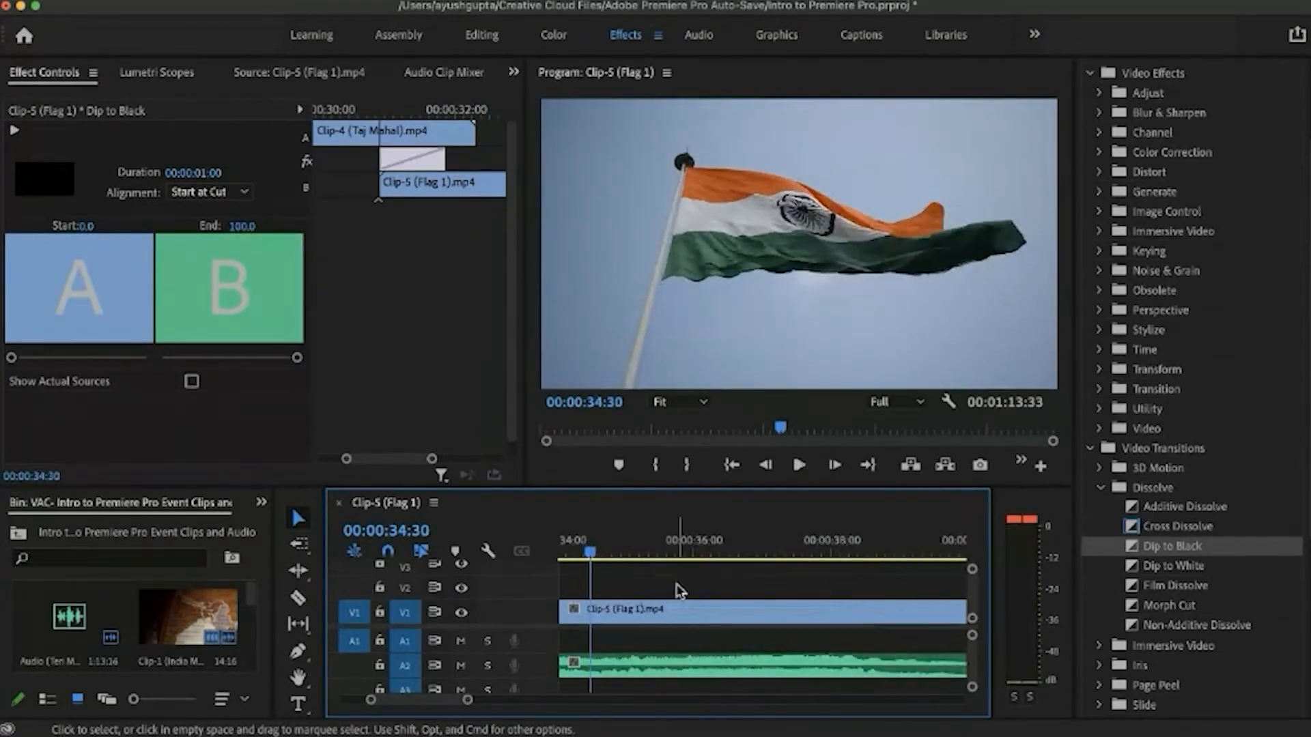
scroll(675, 587, "down", 3)
scroll(677, 589, "left", 3)
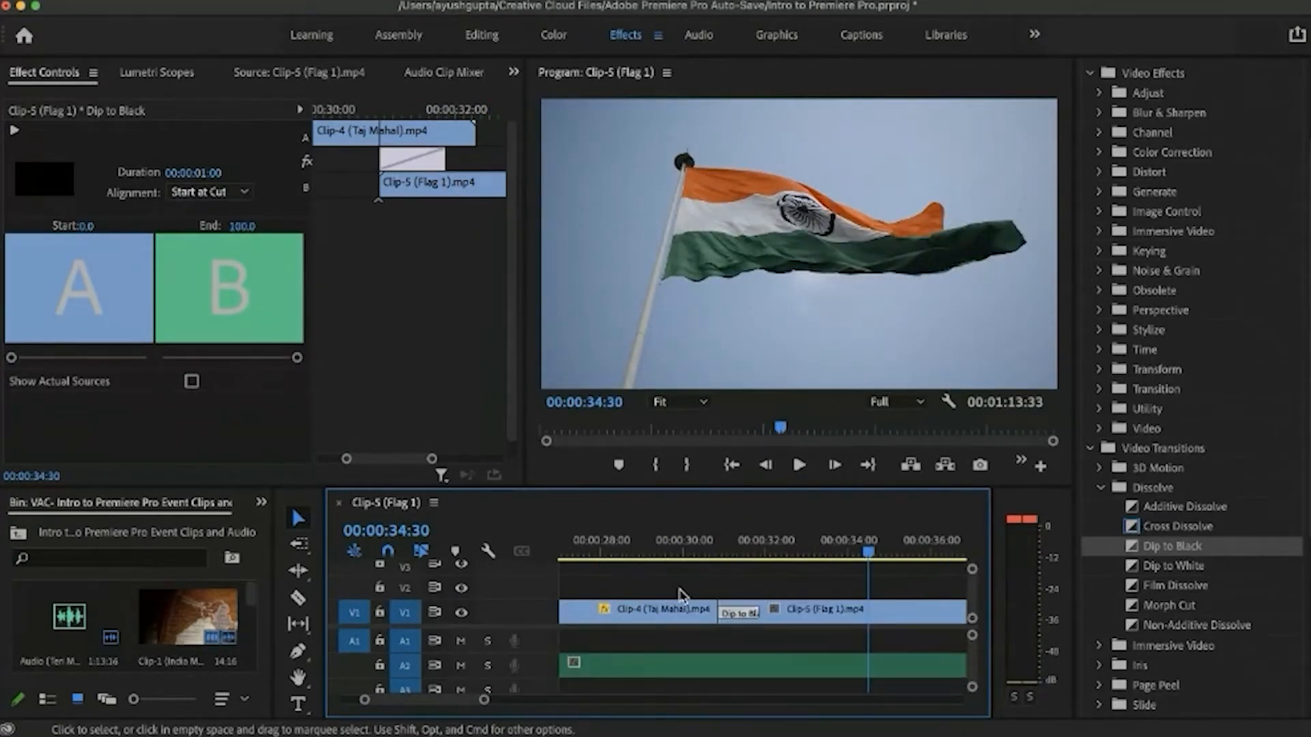
left_click(702, 539)
key("space")
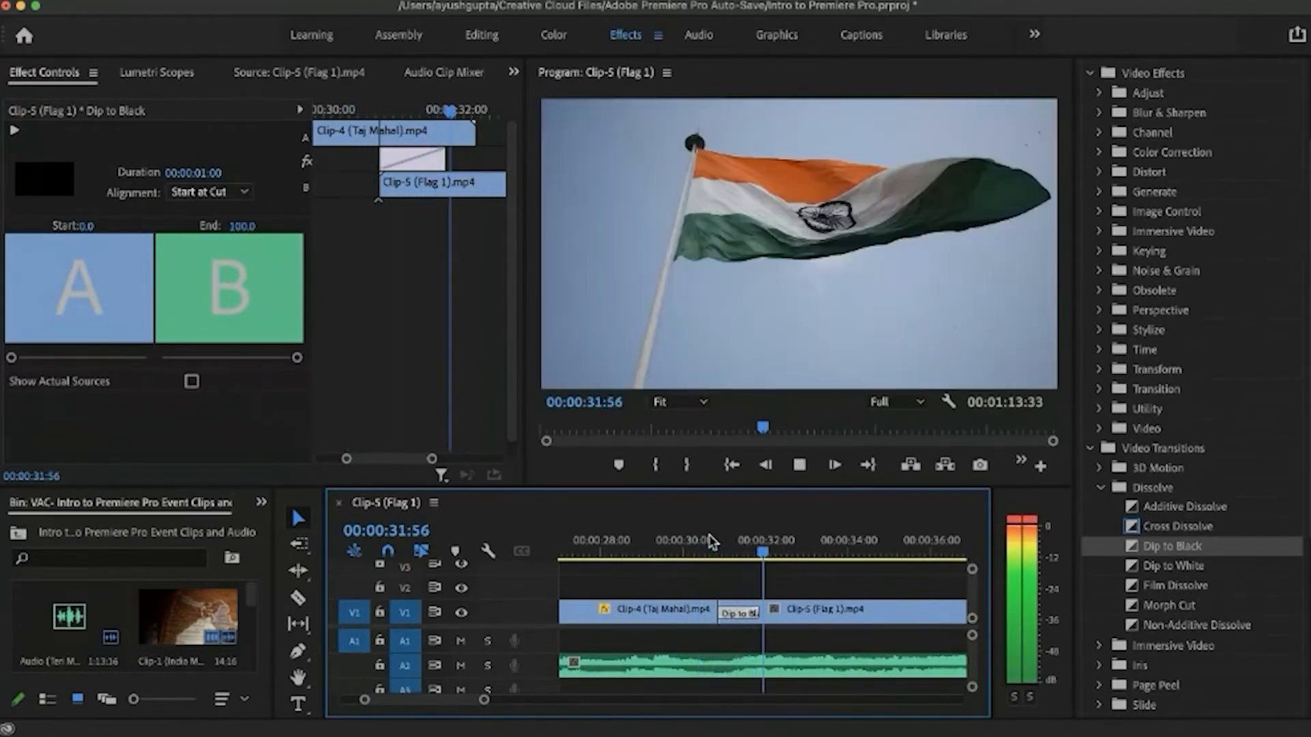
key("space")
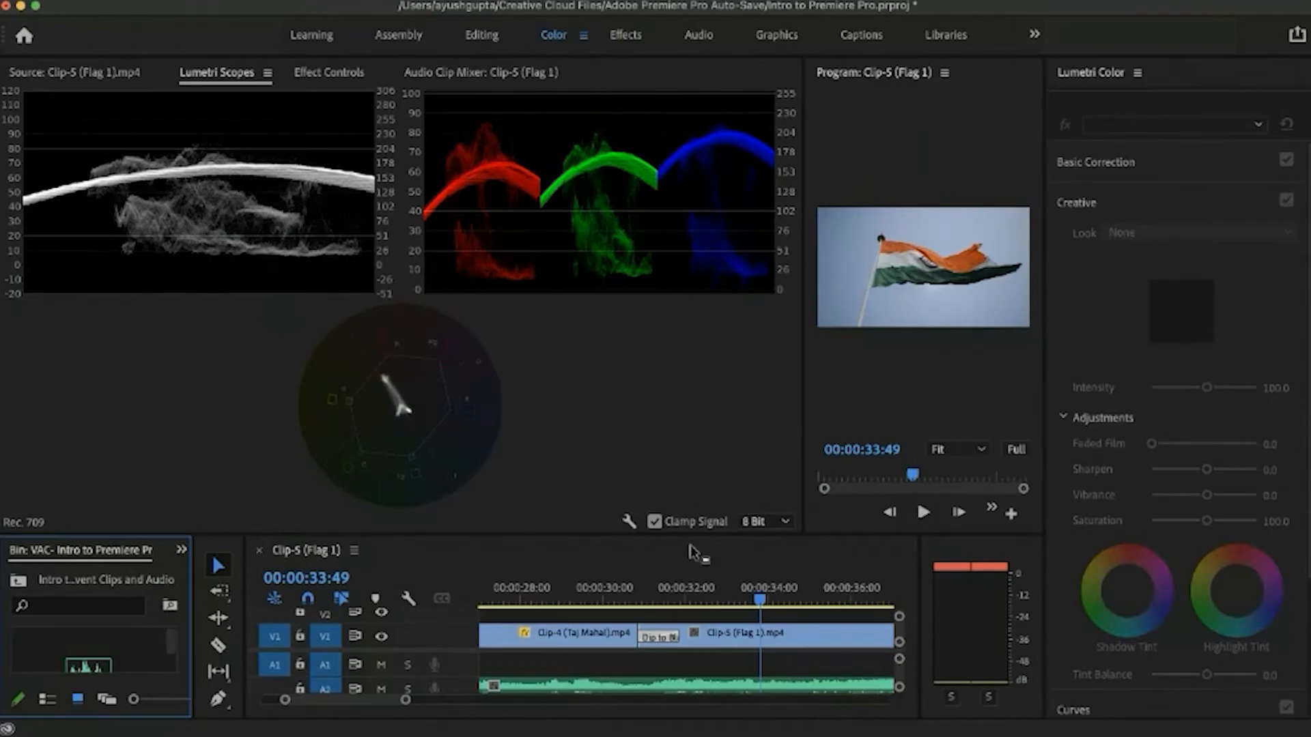
Step: Enlarge the Program monitor and timeline areas, and move the playhead onto the flag clip at 00:00:32:56
left_click_drag(688, 534, 691, 490)
left_click_drag(802, 335, 571, 317)
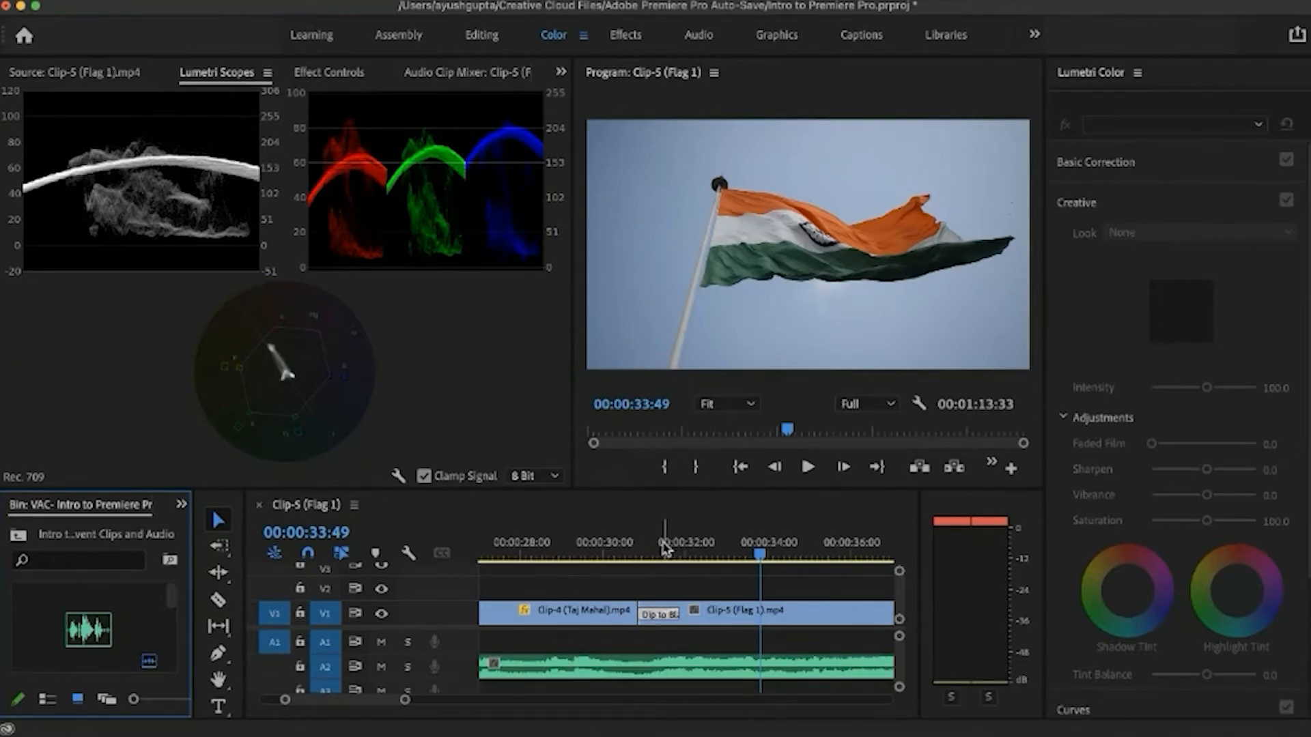
left_click(636, 544)
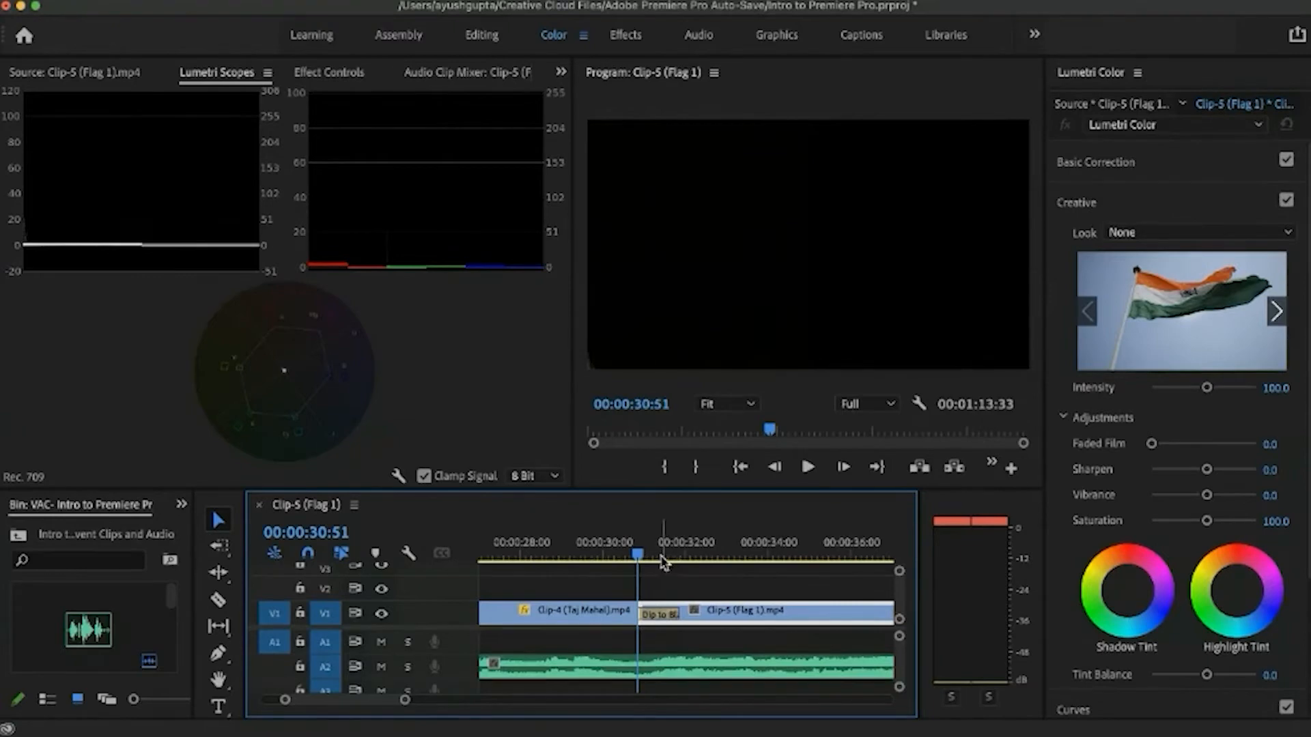
left_click(676, 555)
left_click_drag(679, 559, 727, 561)
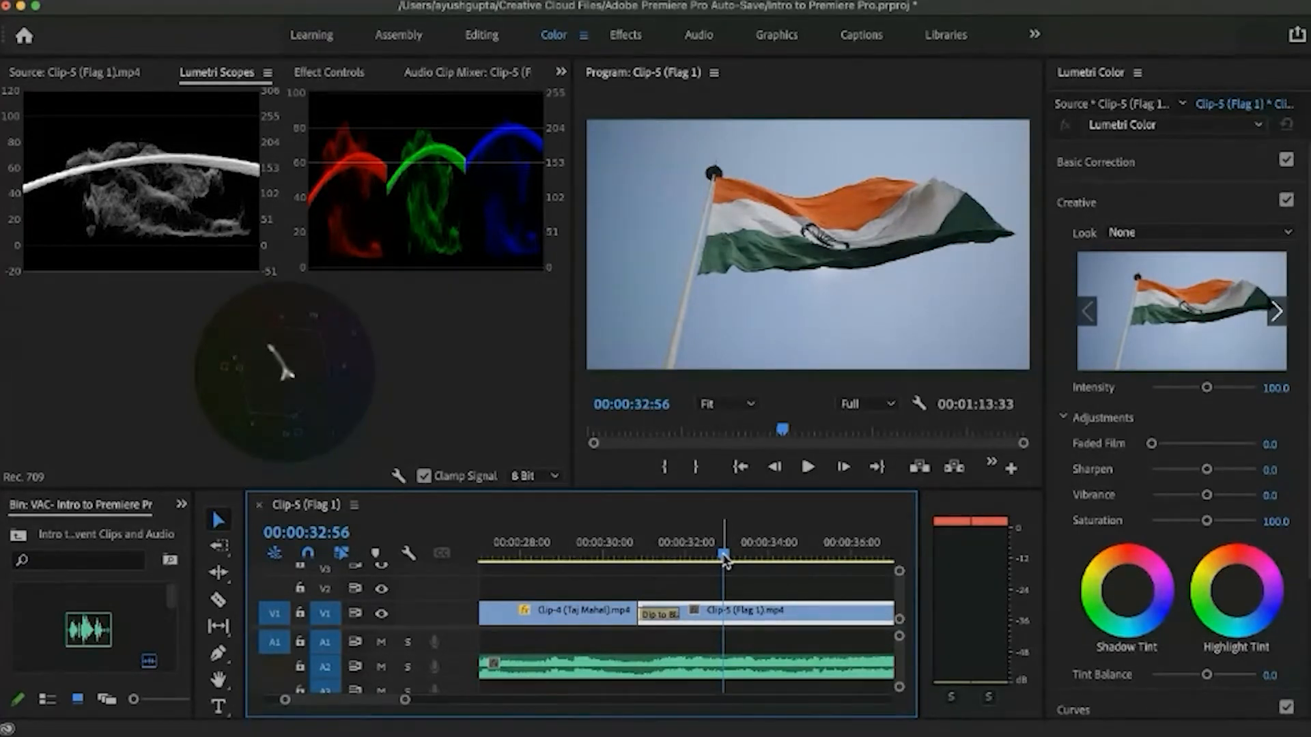
Step: Look through the Basic Correction and Creative controls in Lumetri Color for the flag clip and open Curves
left_click(1109, 160)
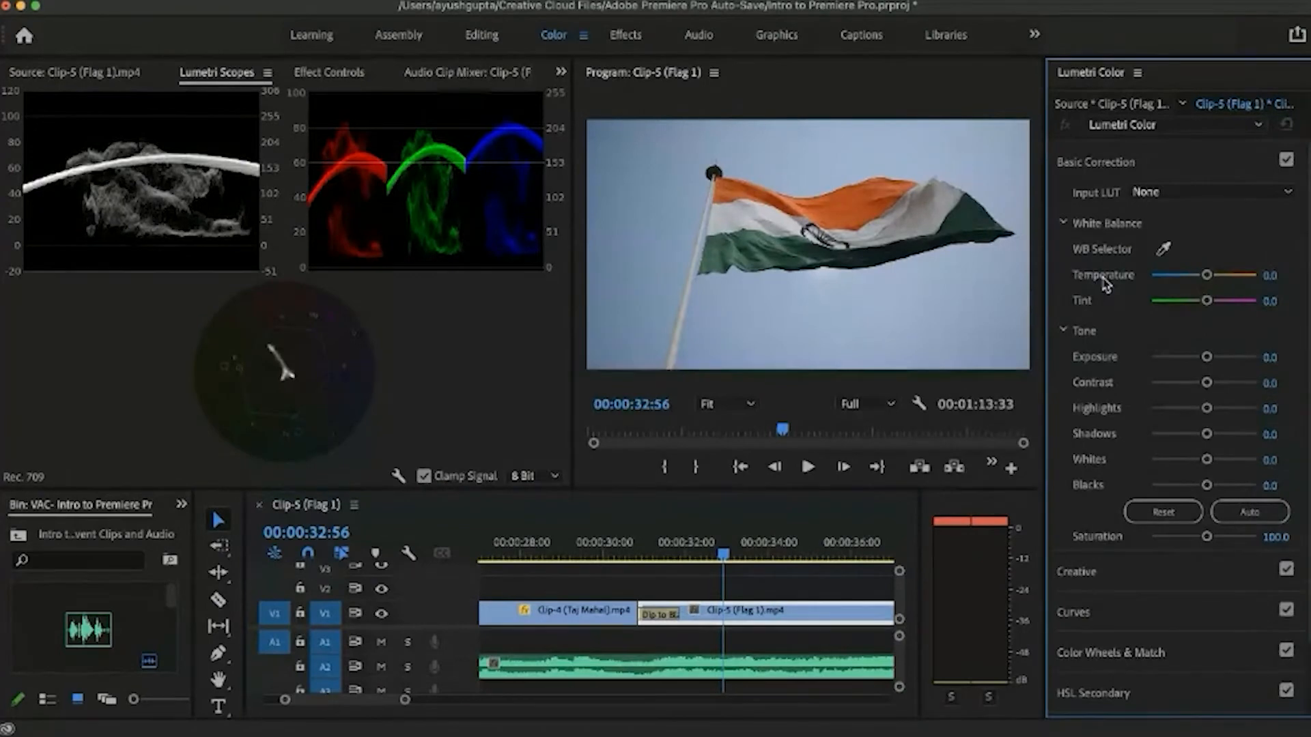
scroll(1074, 436, "down", 2)
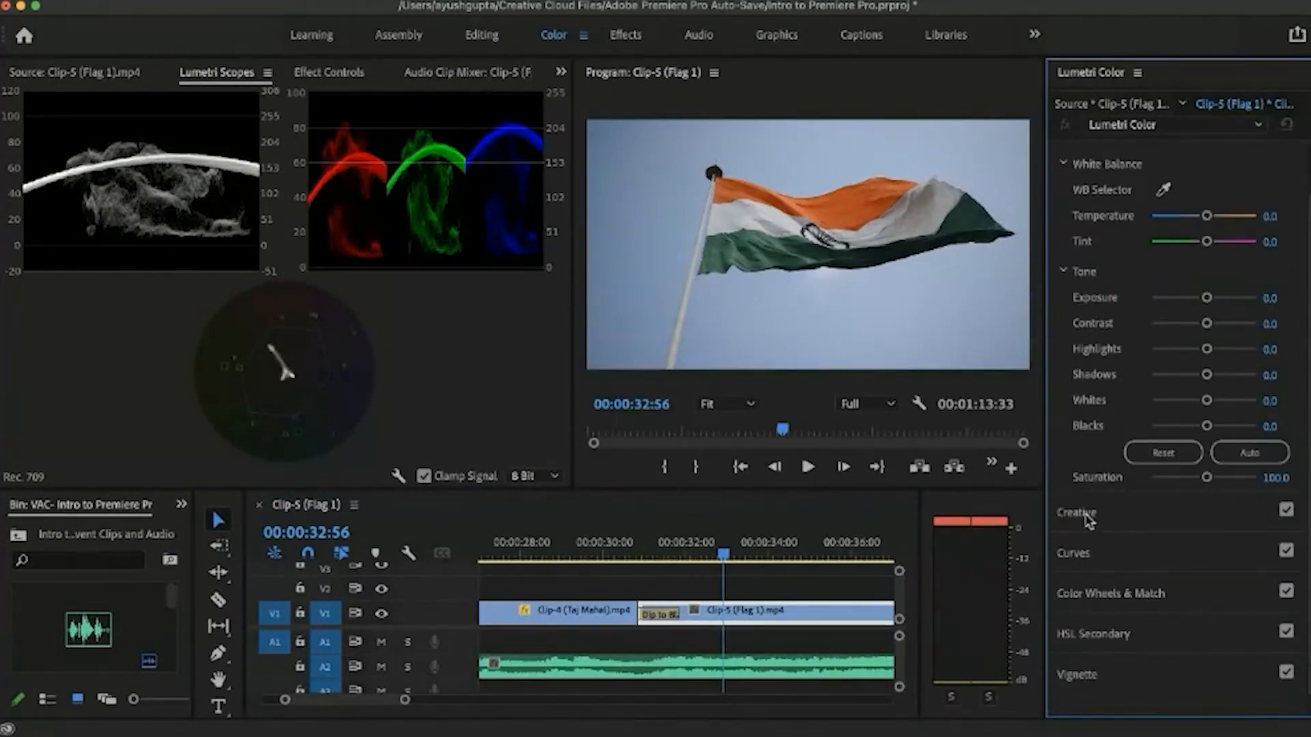
left_click(1086, 514)
scroll(1058, 535, "down", 4)
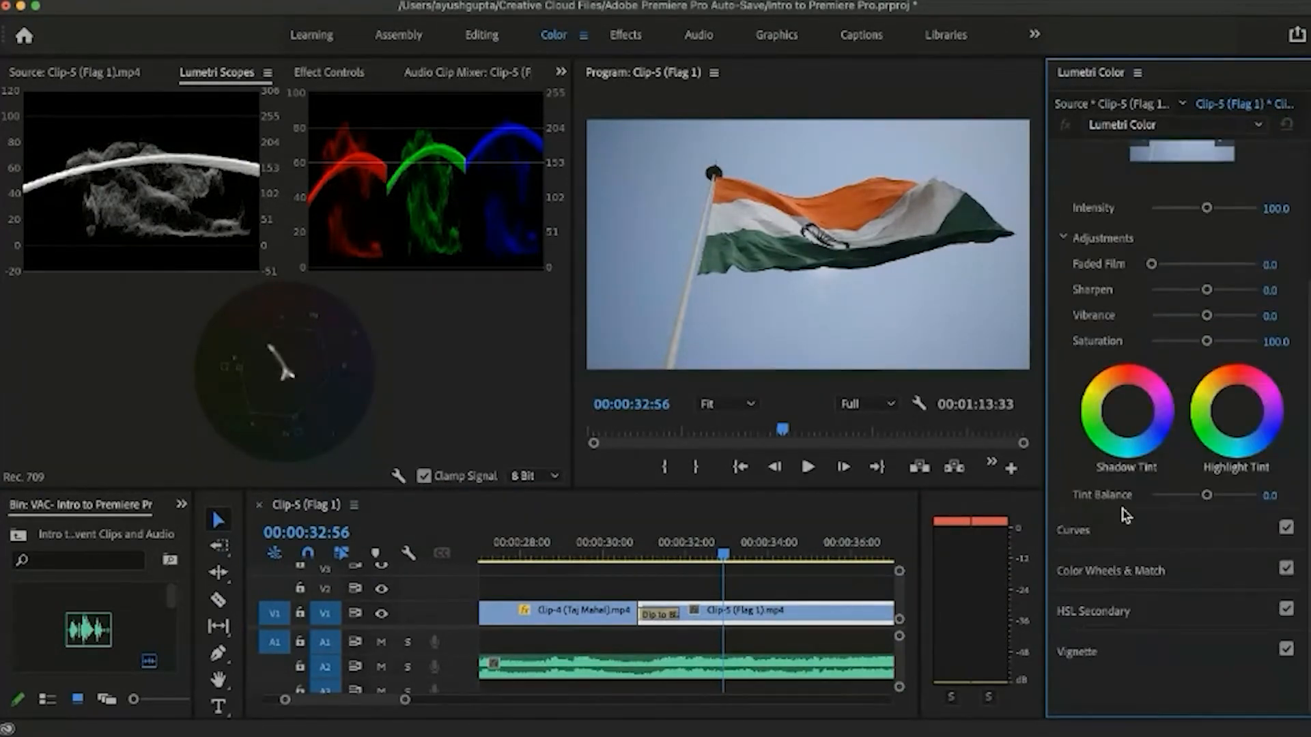
left_click(1096, 532)
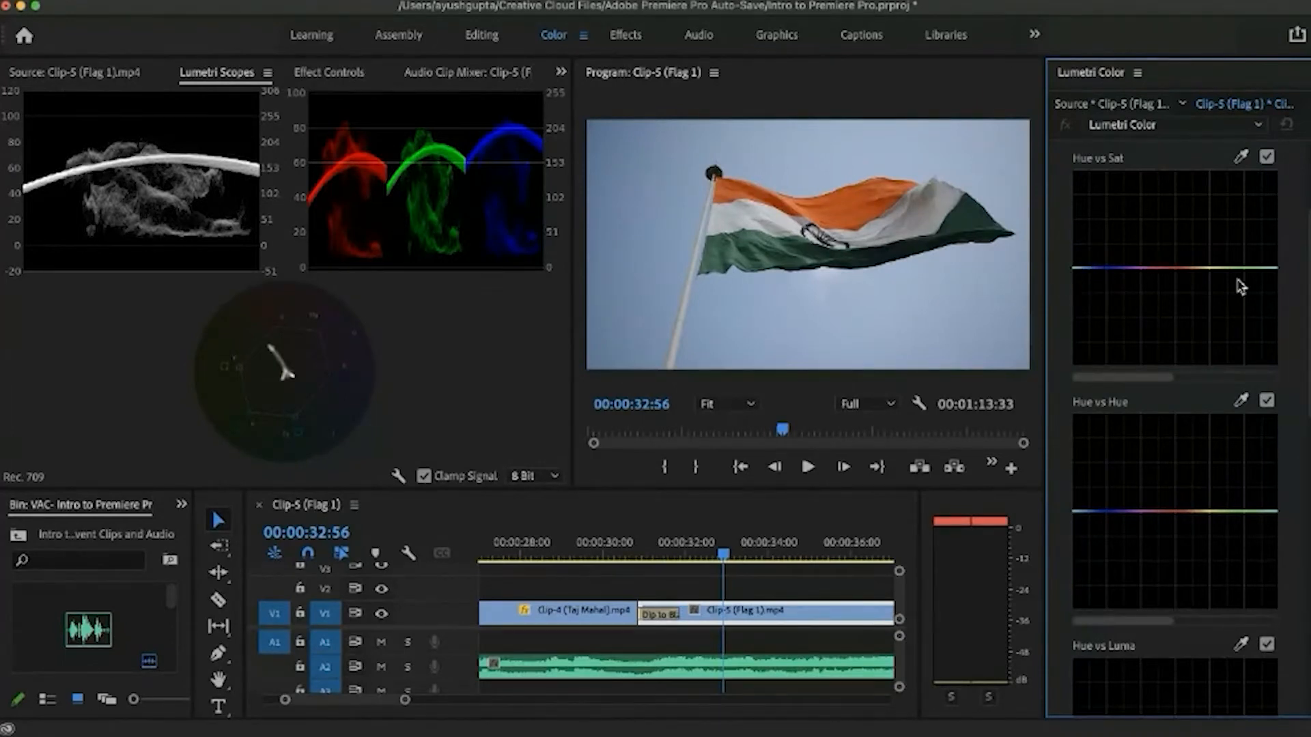
Step: Add a control point in the red range of the flag clip's Hue vs Sat curve and adjust it slightly
left_click(1168, 268)
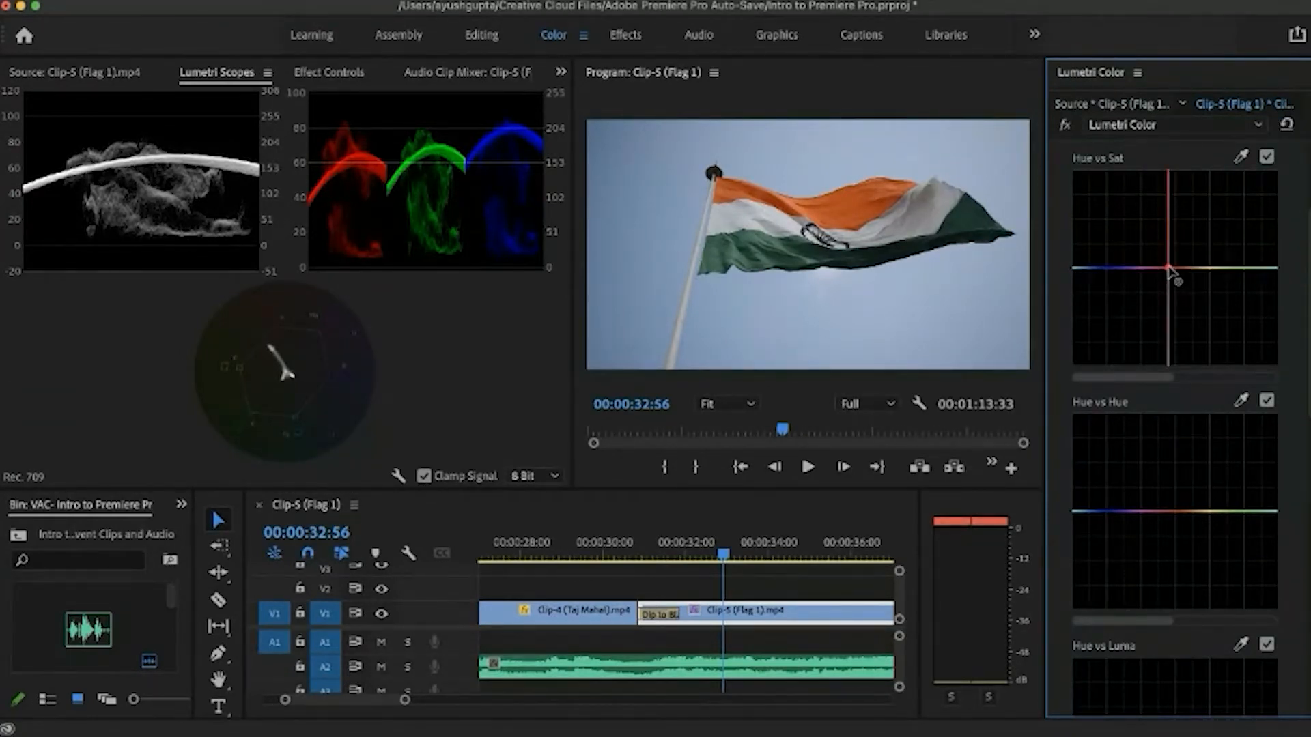
mouse_move(1169, 268)
left_mouse_down()
mouse_move(1172, 215)
mouse_move(1170, 265)
left_mouse_up()
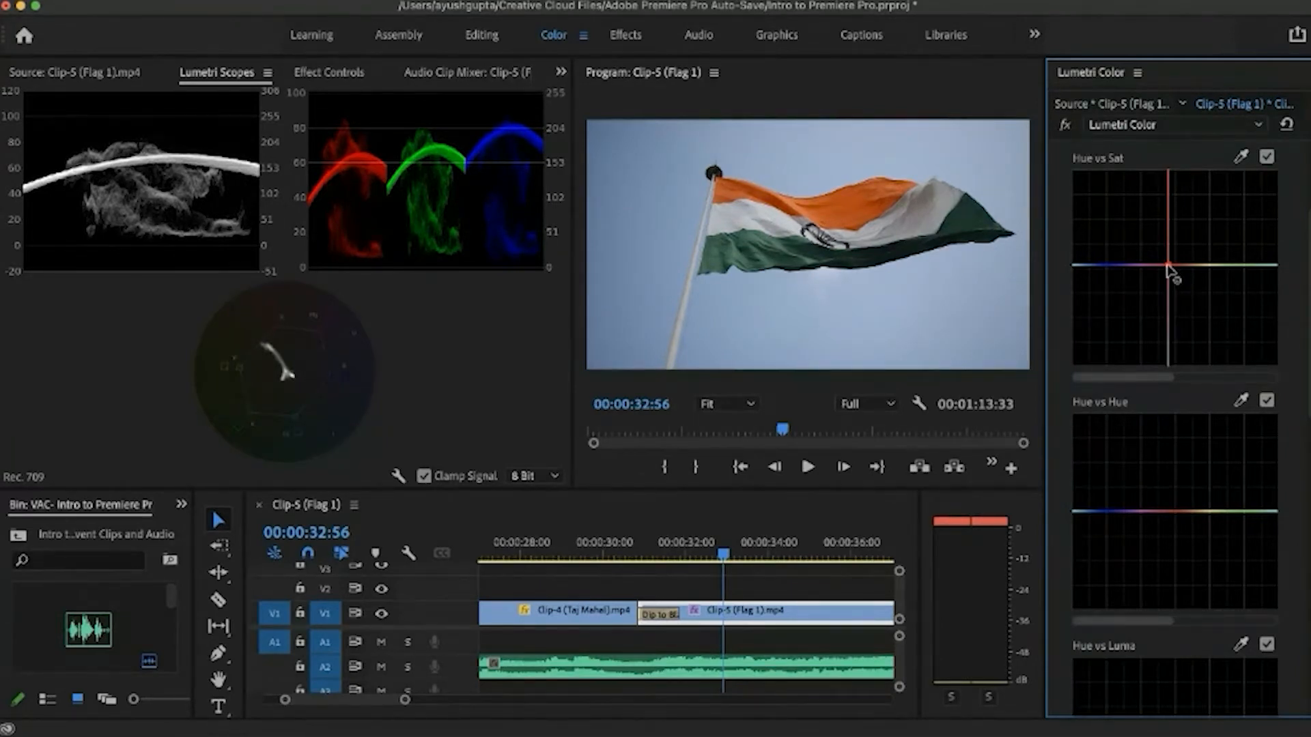
mouse_move(1168, 269)
left_mouse_down()
mouse_move(1165, 183)
mouse_move(1171, 268)
left_mouse_up()
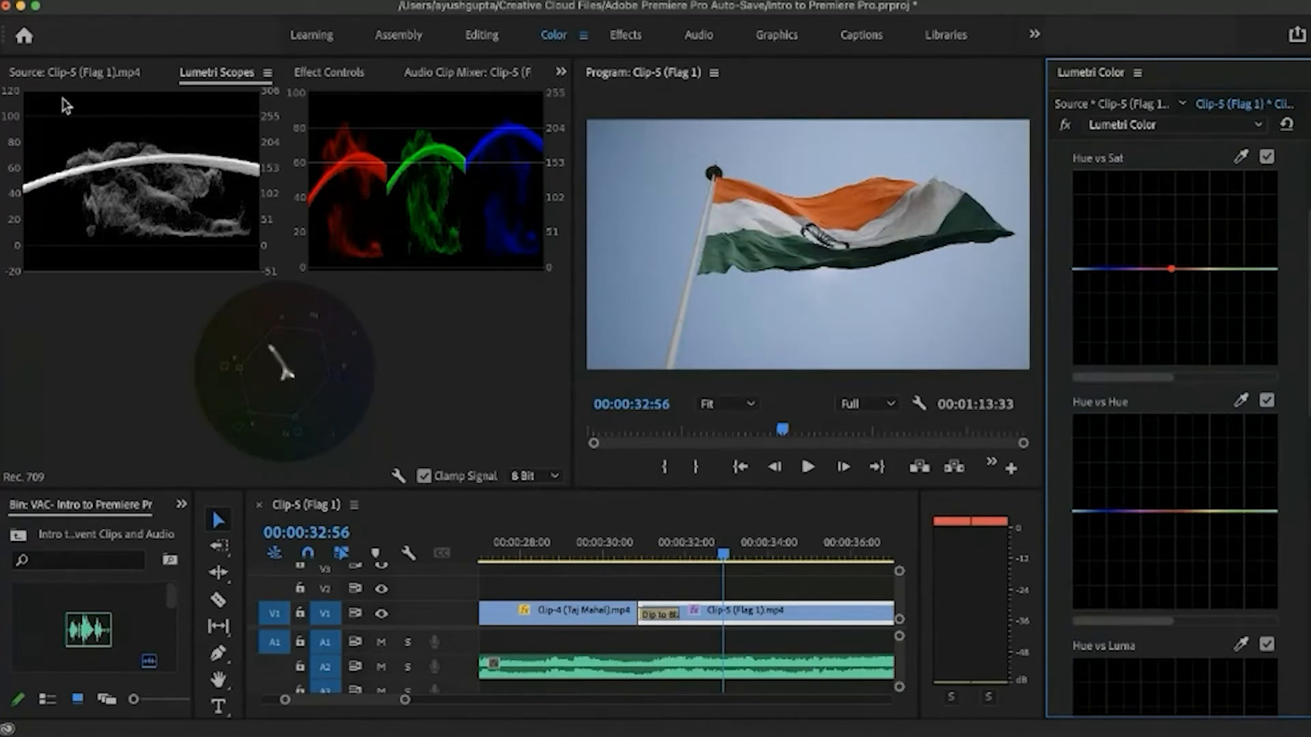
Step: Try Blacks -21.5, Shadows 0.9, Highlights 57.0 and Whites 27.1 on the flag clip, and reset the Basic Correction
left_click(106, 168)
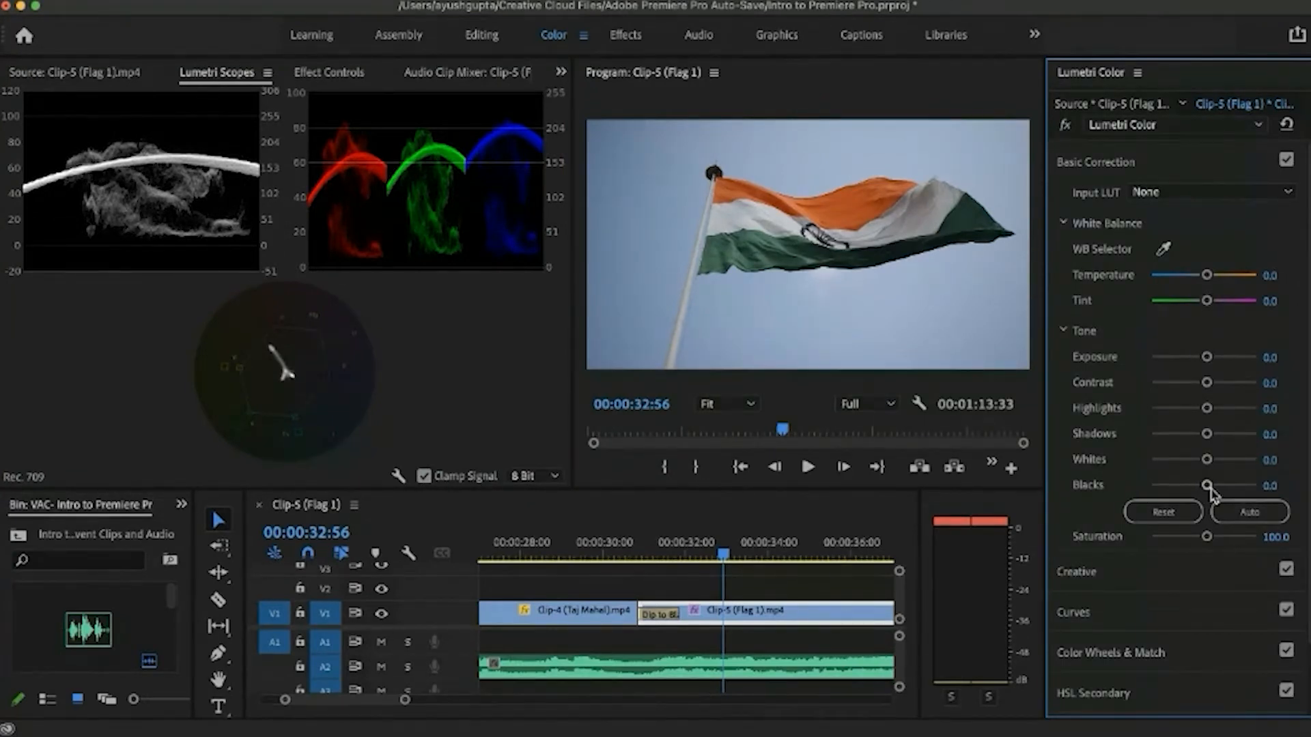
mouse_move(1207, 486)
left_mouse_down()
mouse_move(1187, 489)
mouse_move(1218, 487)
mouse_move(1181, 487)
mouse_move(1207, 489)
mouse_move(1192, 492)
left_mouse_up()
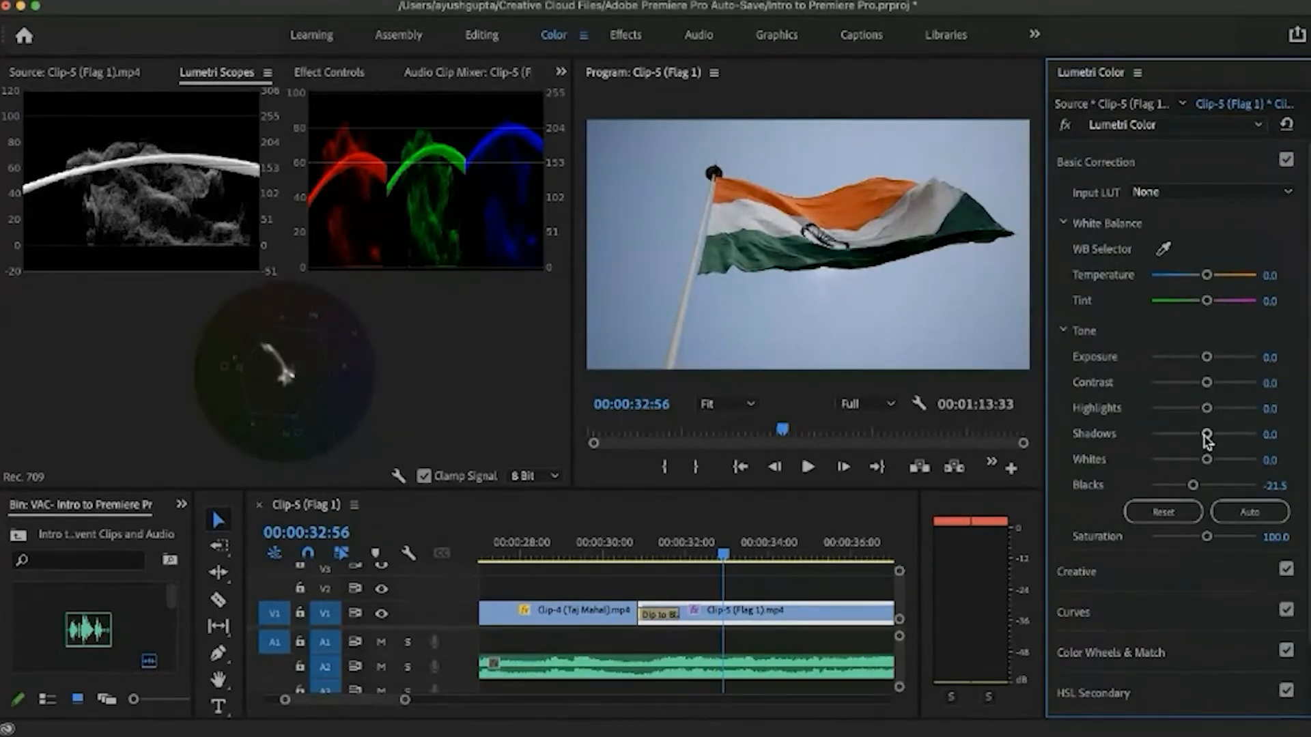
mouse_move(1207, 440)
left_mouse_down()
mouse_move(1232, 440)
mouse_move(1151, 443)
mouse_move(1232, 440)
mouse_move(1185, 440)
mouse_move(1204, 441)
left_mouse_up()
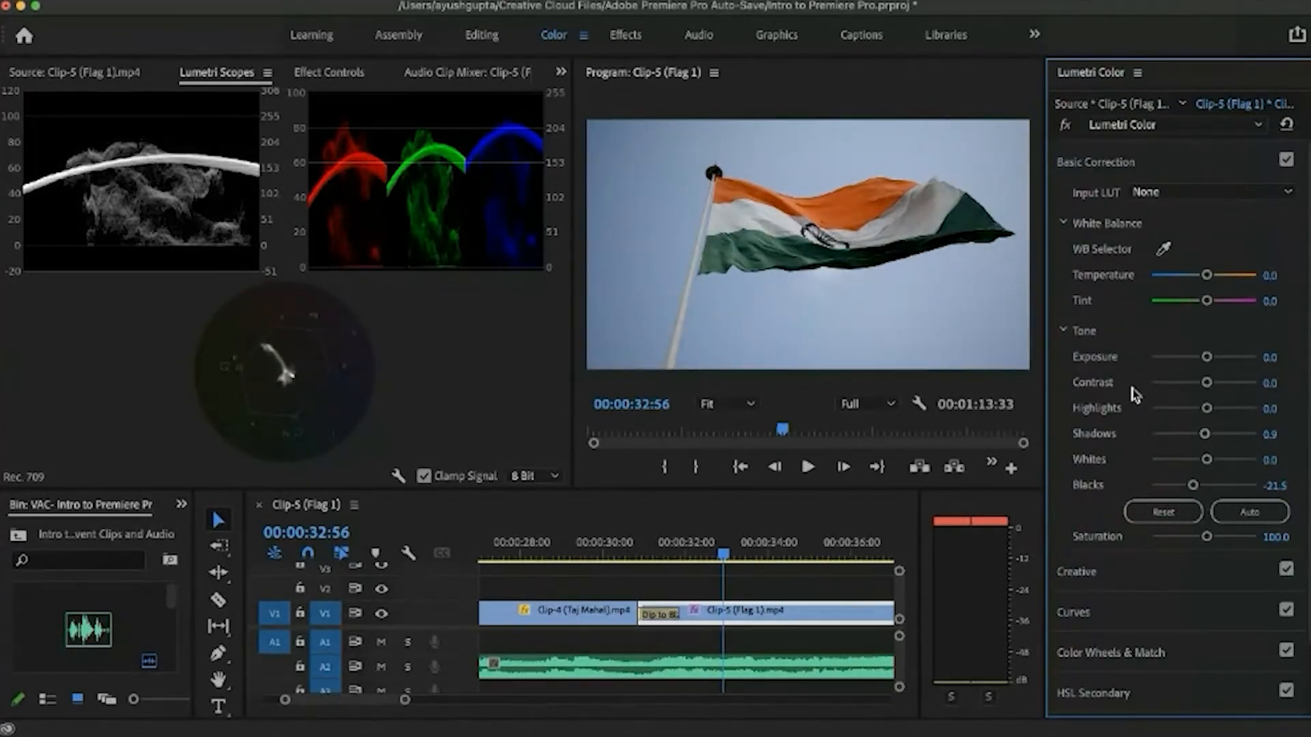
left_click_drag(1207, 411, 1234, 408)
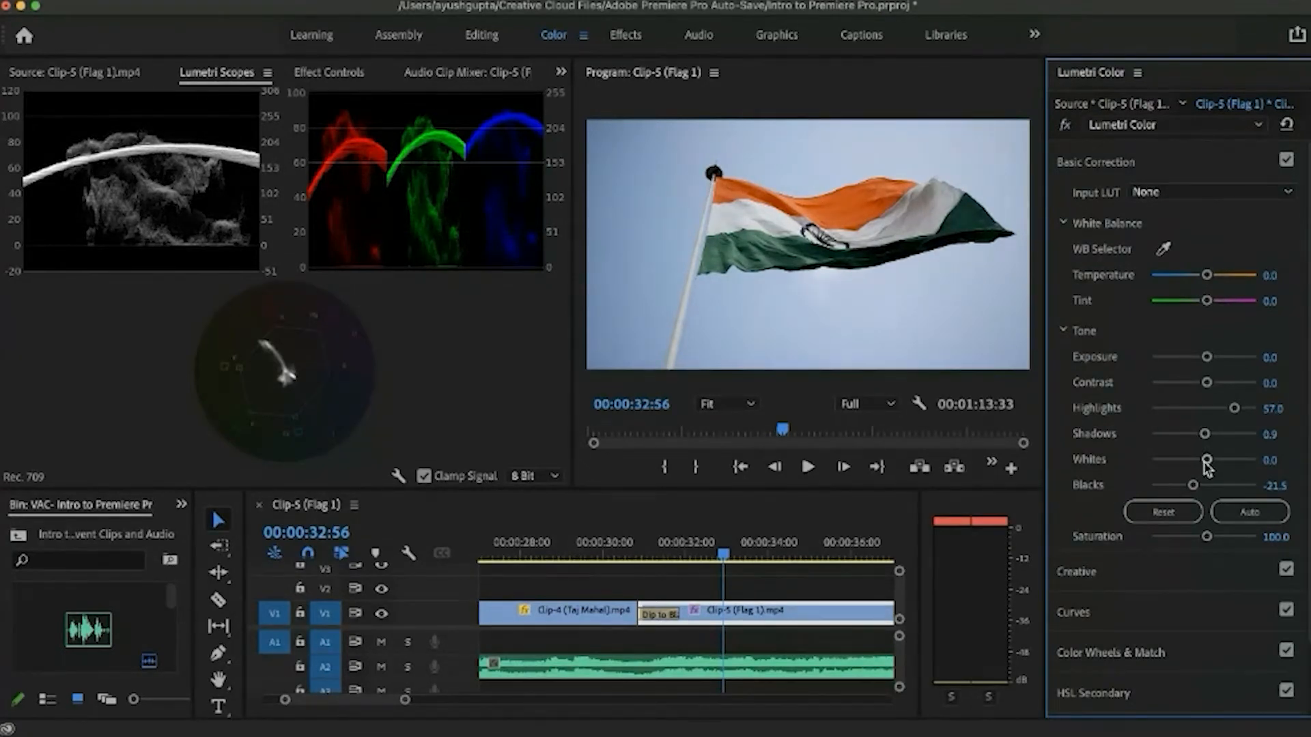
left_click_drag(1206, 462, 1219, 460)
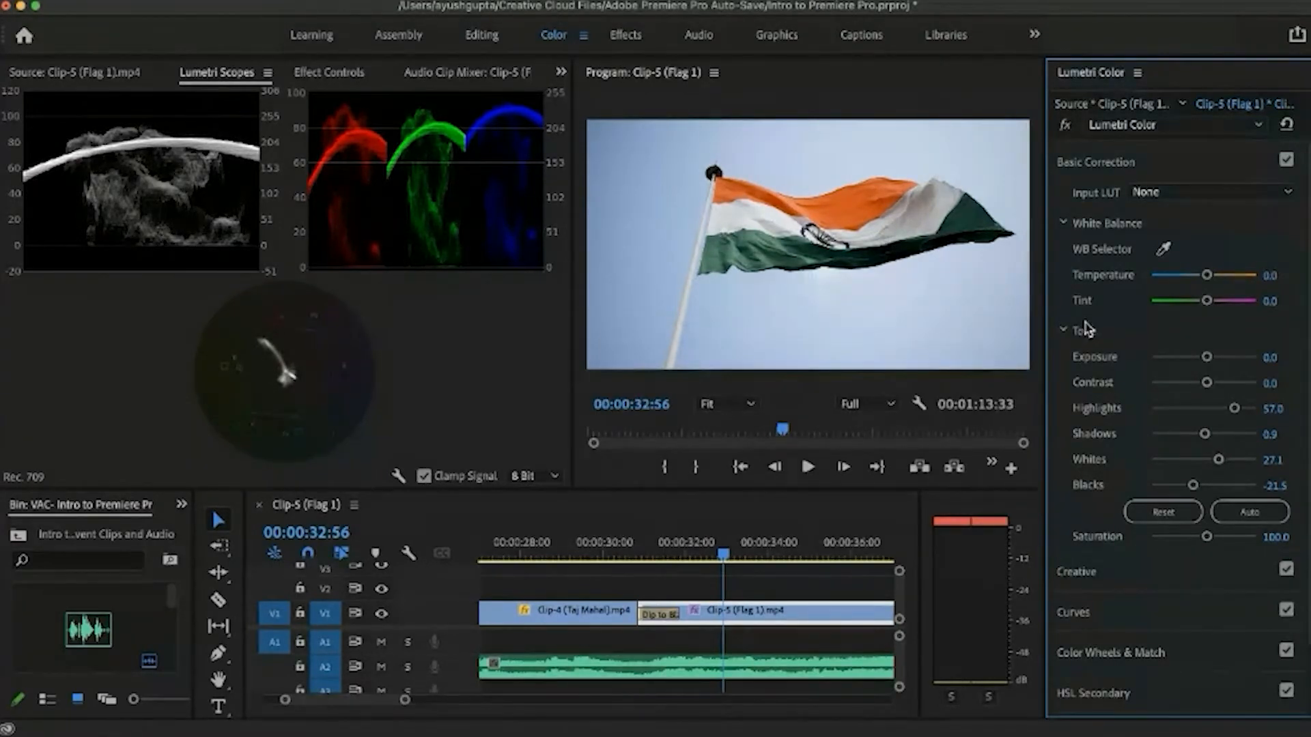
left_click_drag(1219, 461, 1212, 464)
left_click(1163, 512)
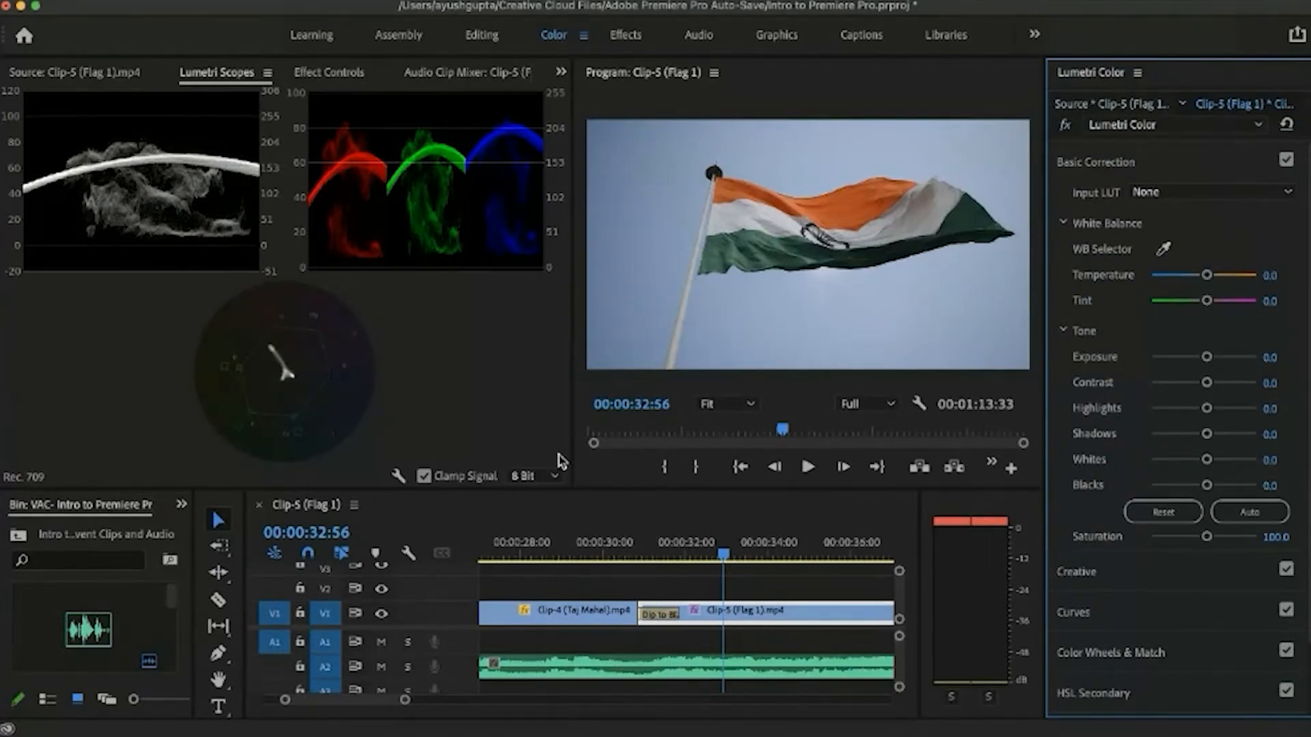
Step: Adjust the split between the Lumetri Scopes and the Program monitor to give the scopes slightly more width
left_click_drag(575, 436, 647, 441)
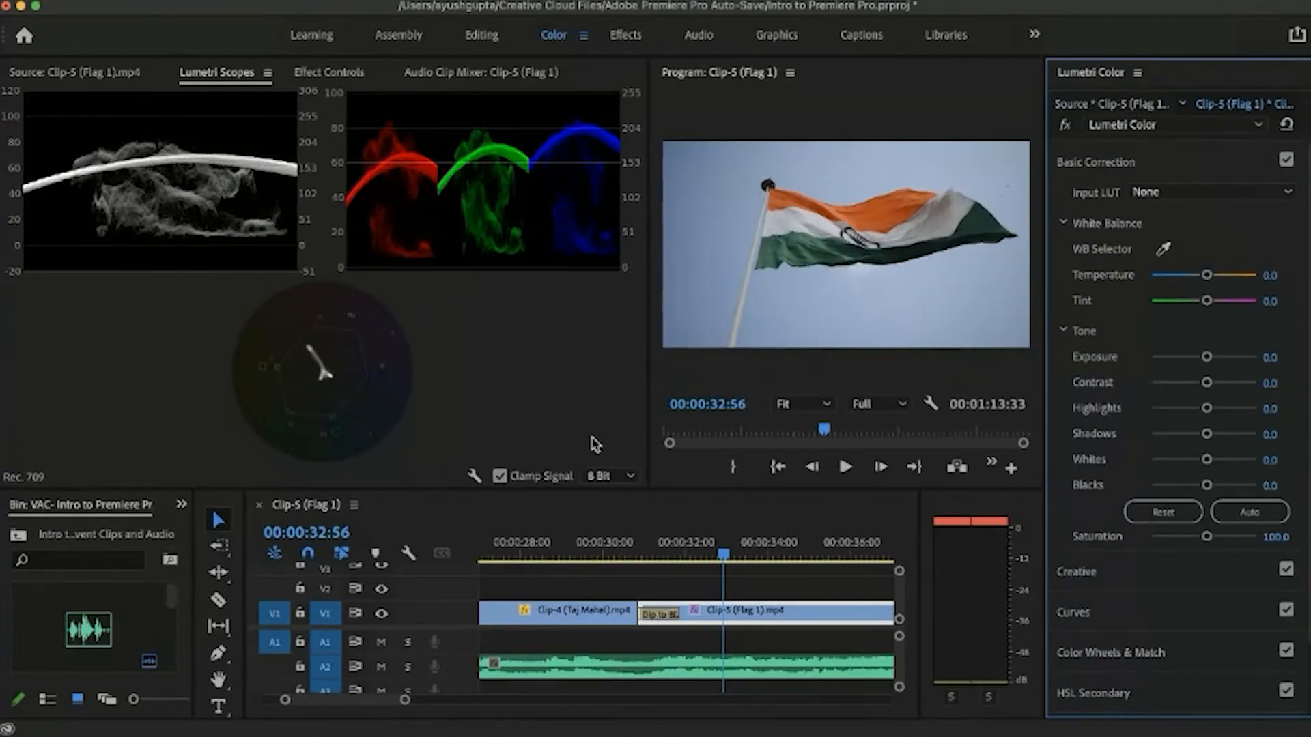
left_click(502, 338)
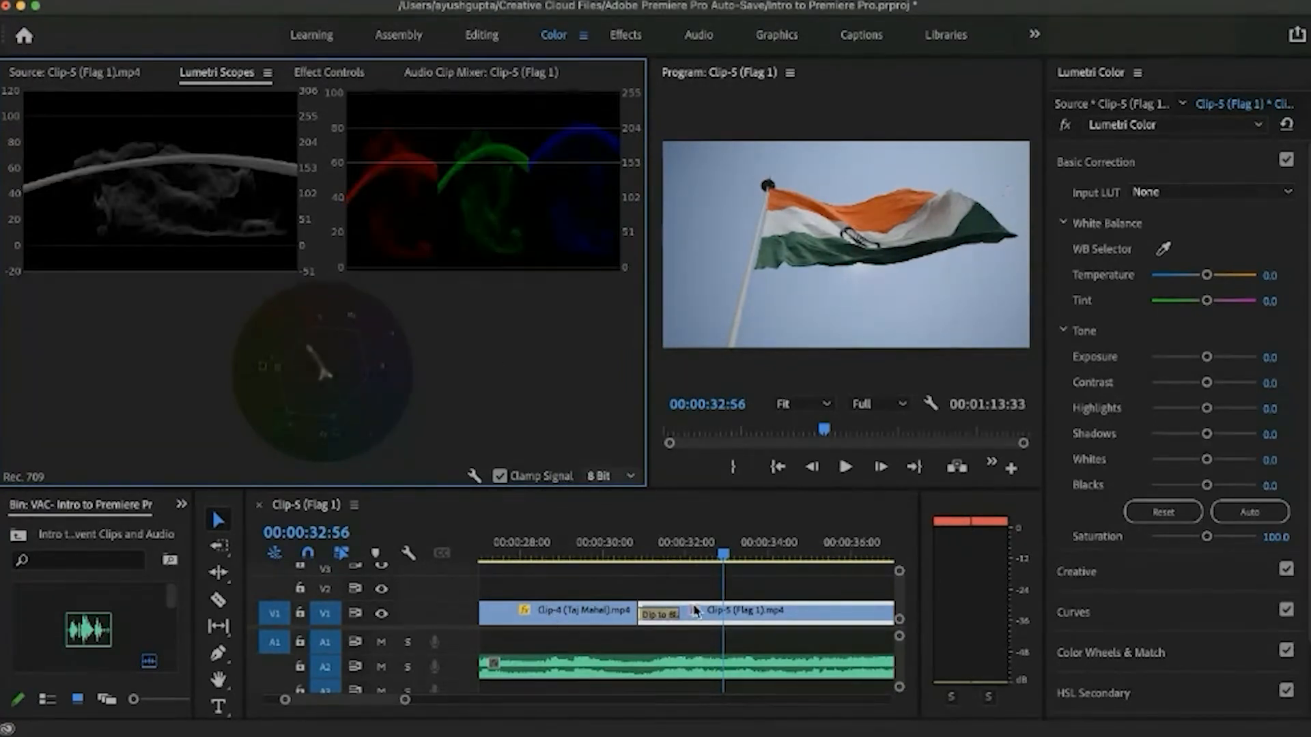
left_click_drag(646, 257, 596, 276)
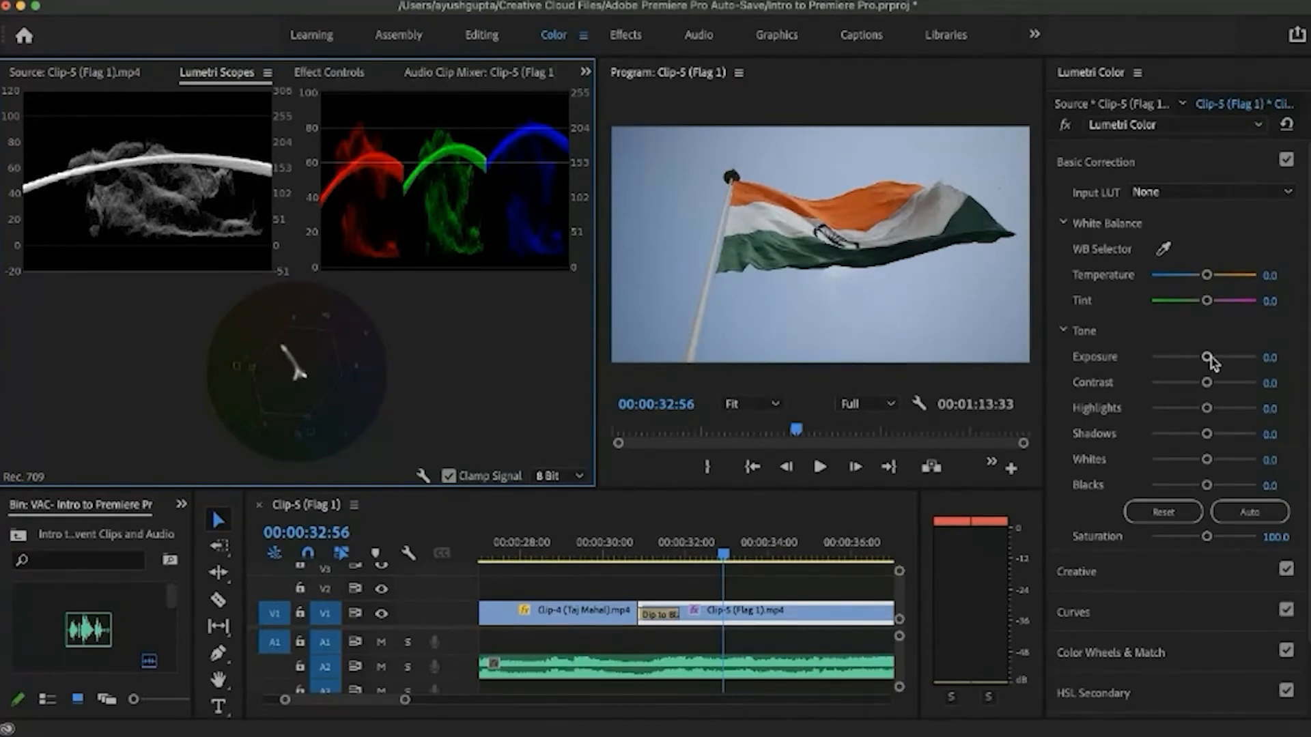
Step: Reset a trial Exposure of 0.3 on the flag clip and lower its Blacks to -15.9
left_click_drag(1206, 357, 1207, 357)
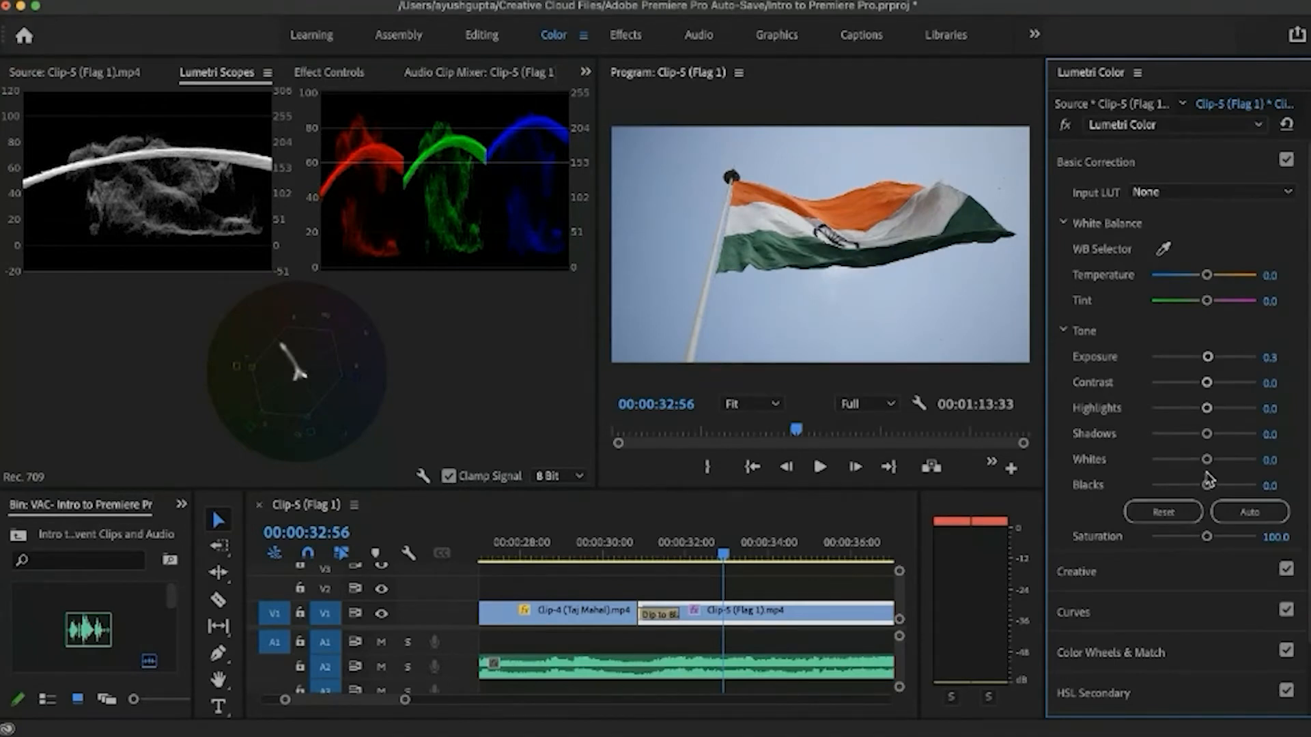
left_click(1196, 511)
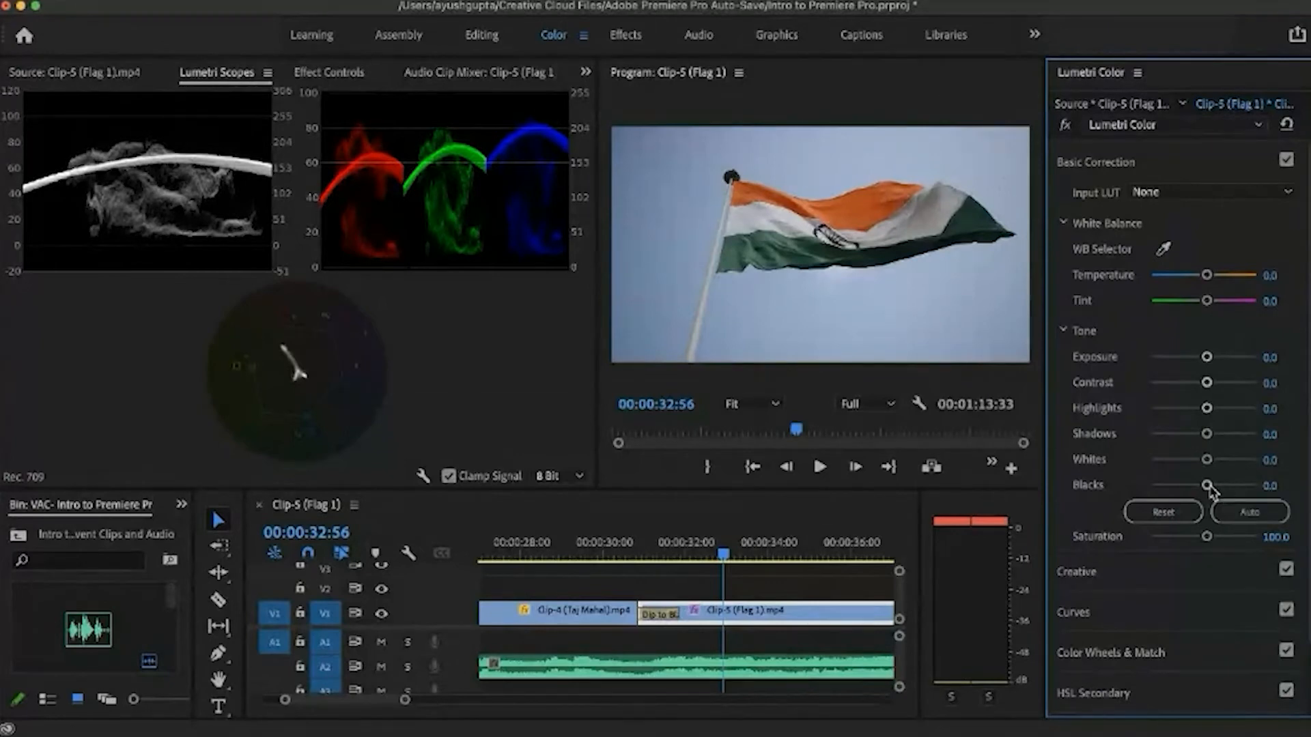
left_click_drag(1206, 485, 1194, 486)
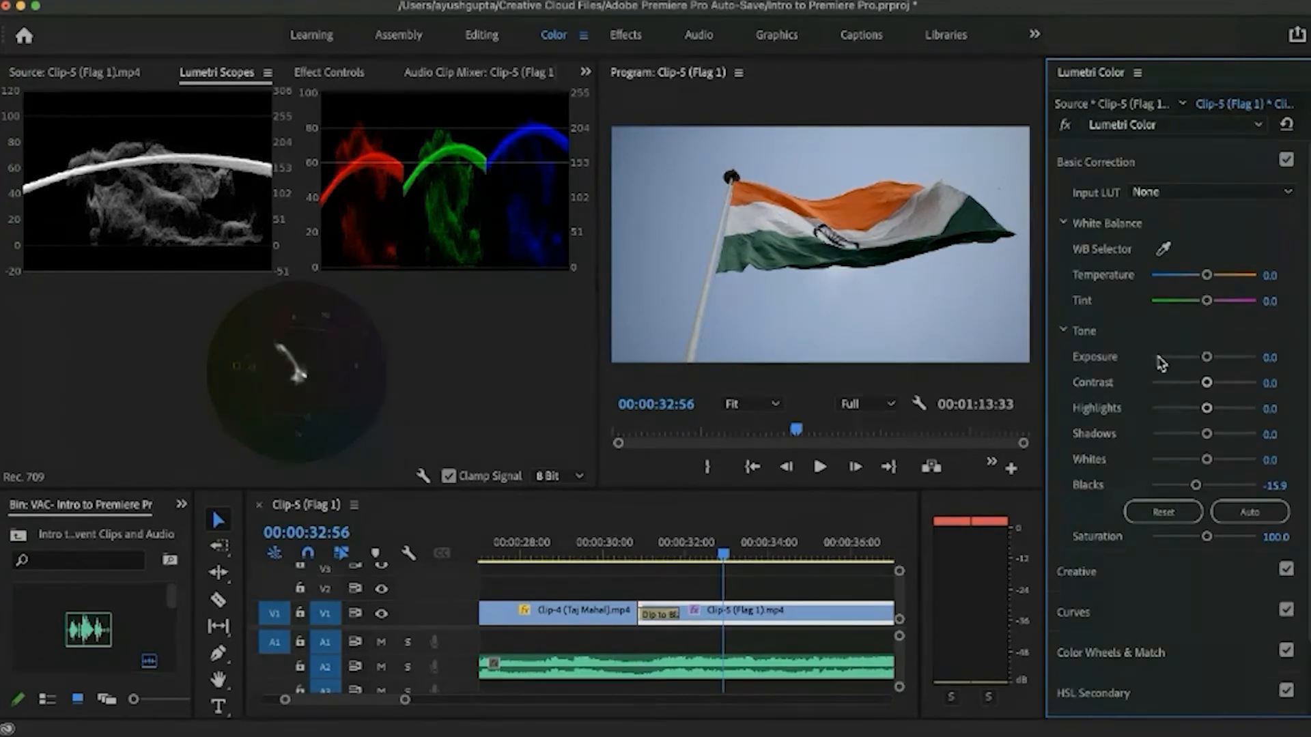
Step: Set the flag clip's Whites to 62.6, Shadows to -32.7 and Highlights to 29.0 in Basic Correction
left_click_drag(1210, 456, 1241, 470)
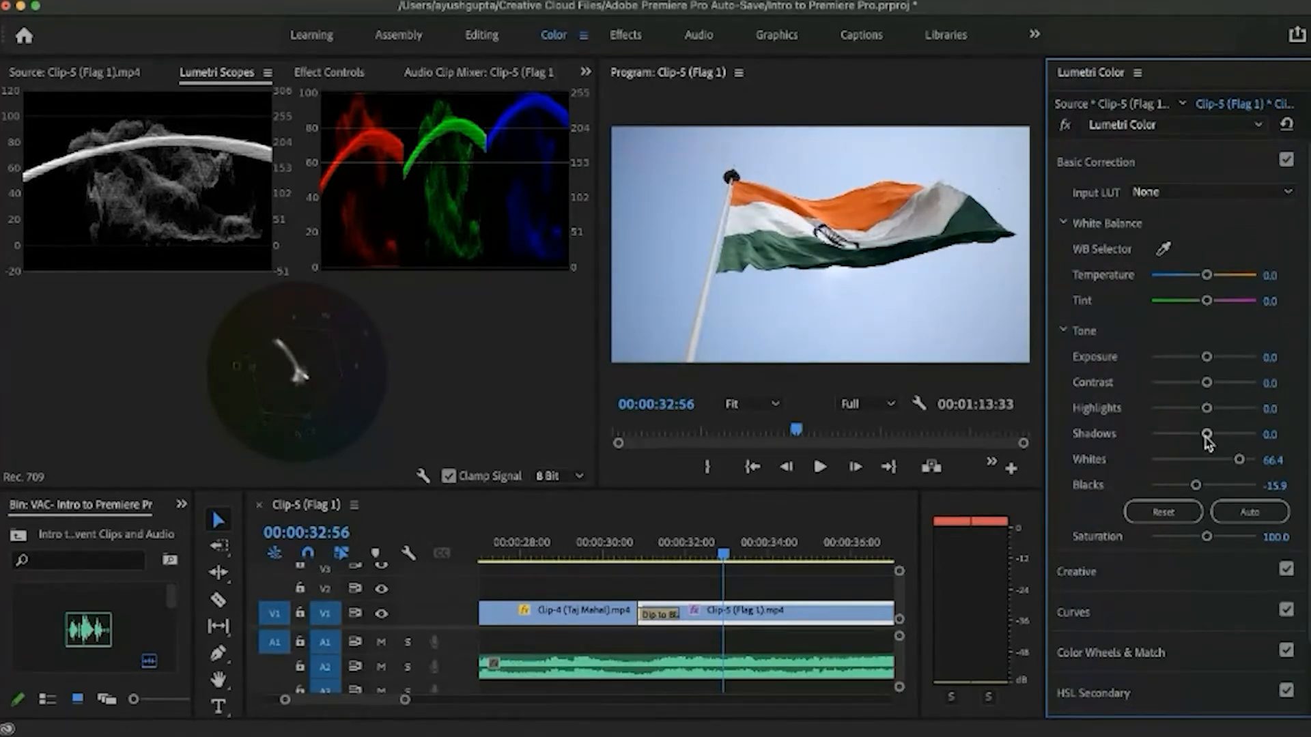
left_click_drag(1240, 469, 1238, 469)
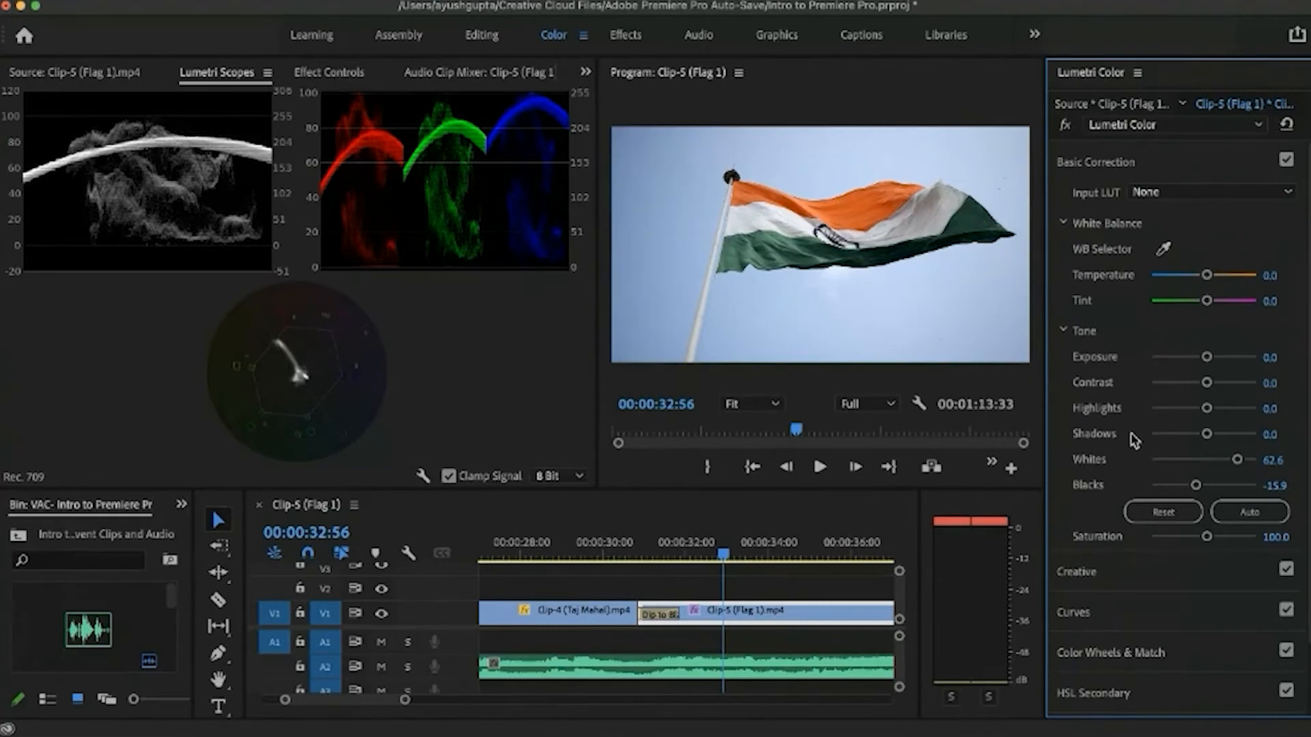
left_click_drag(1207, 437, 1189, 438)
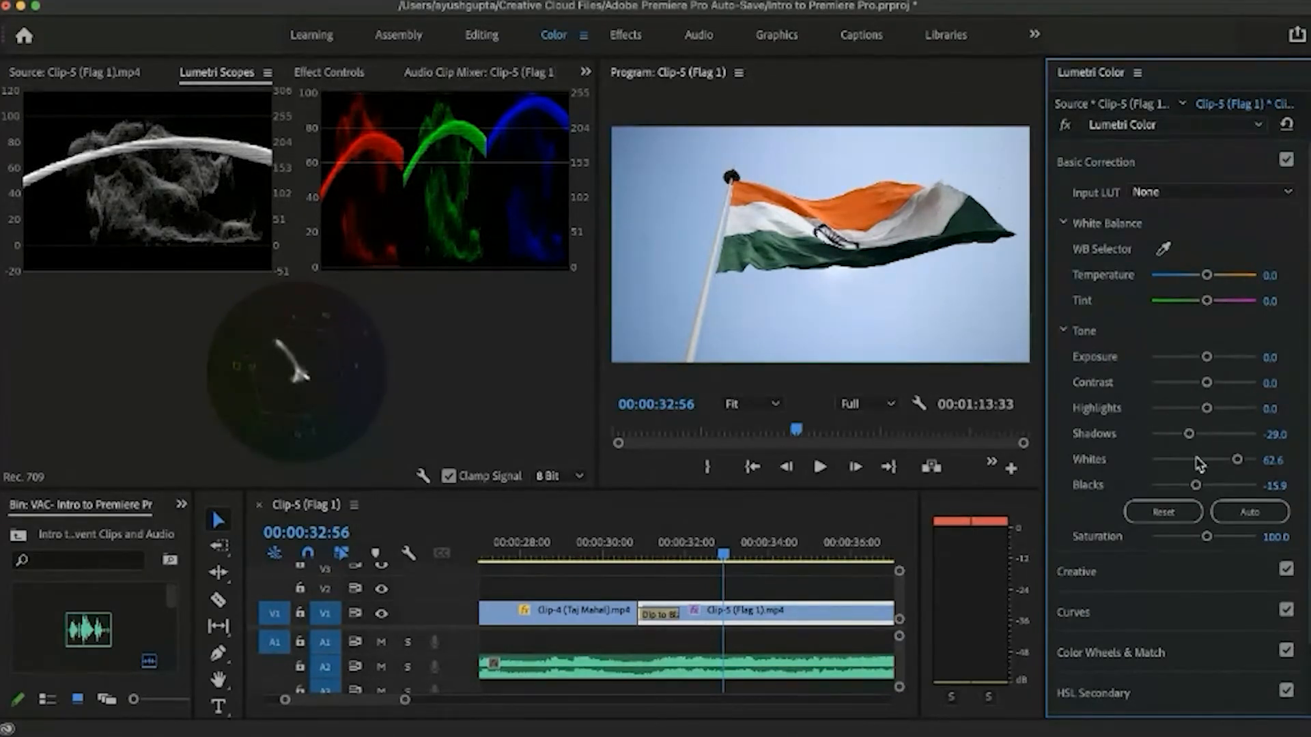
left_click_drag(1187, 437, 1219, 413)
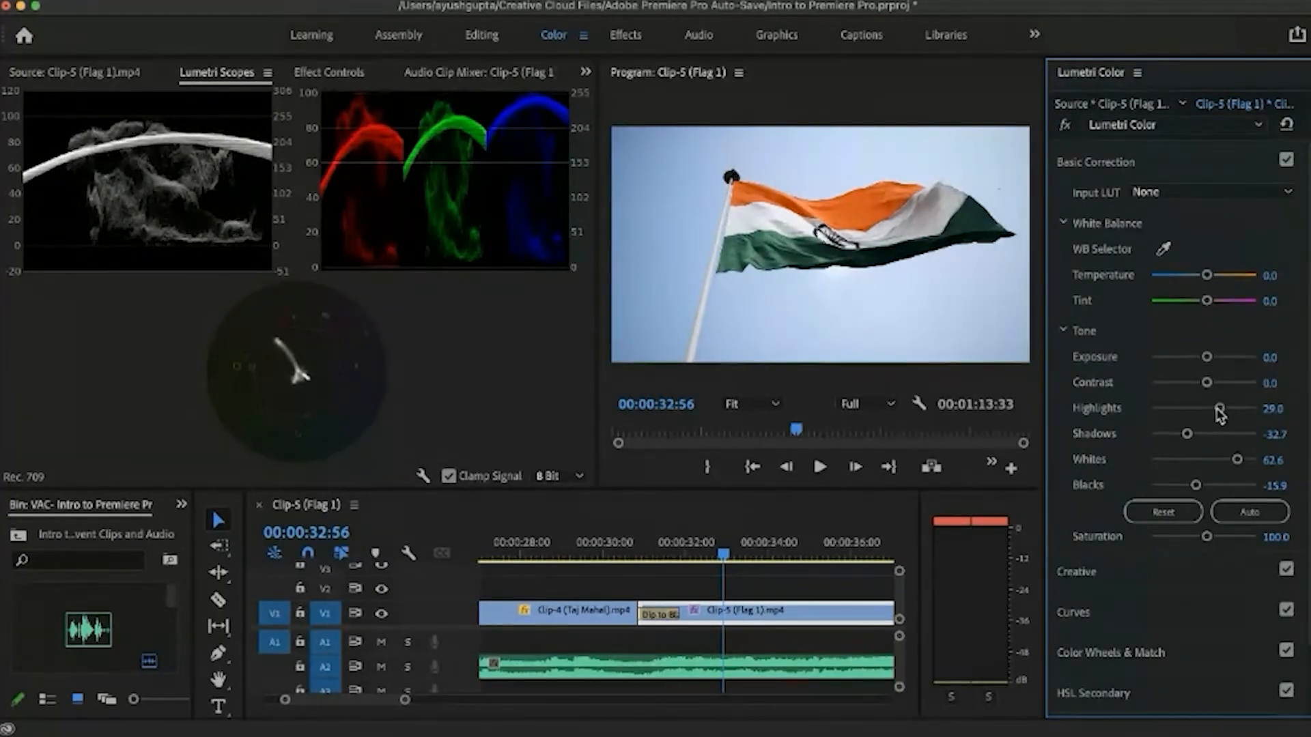
Step: Sample the white balance from the flag's white band and raise the Temperature to 17.8
left_click(1164, 252)
left_click(806, 215)
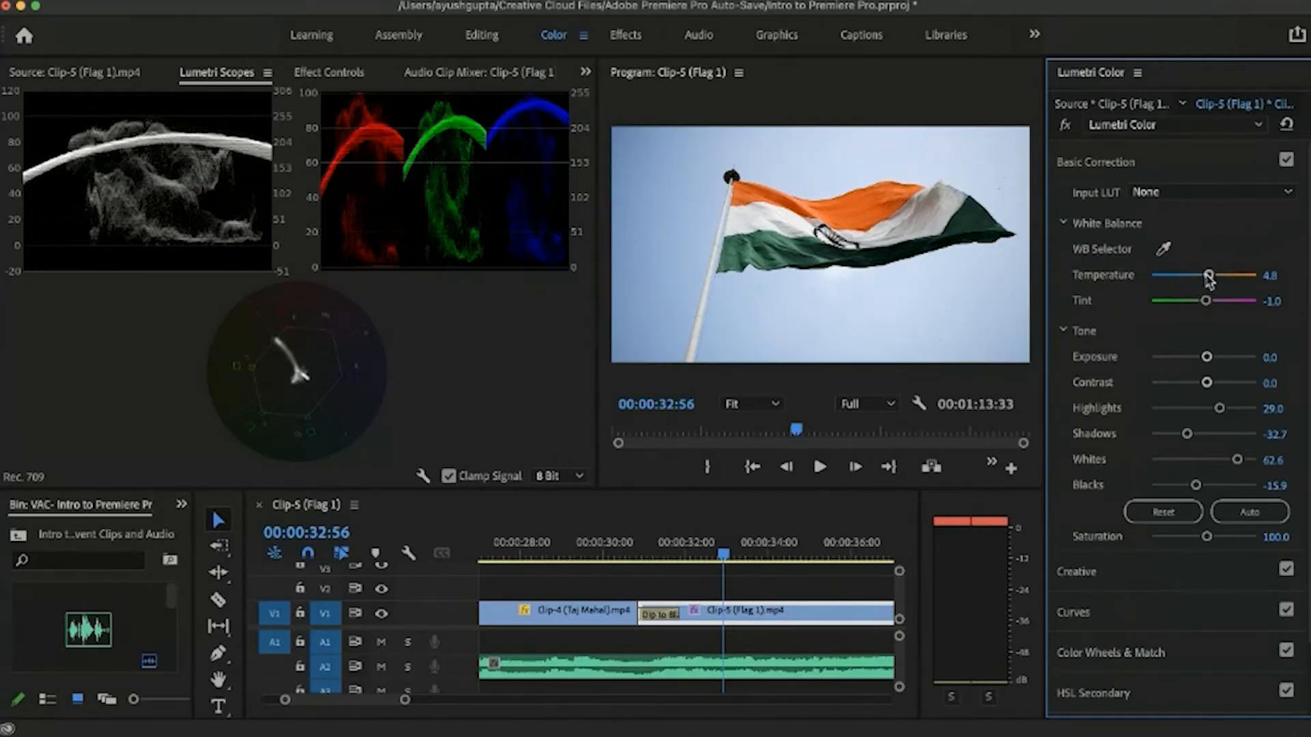
left_click_drag(1208, 274, 1216, 280)
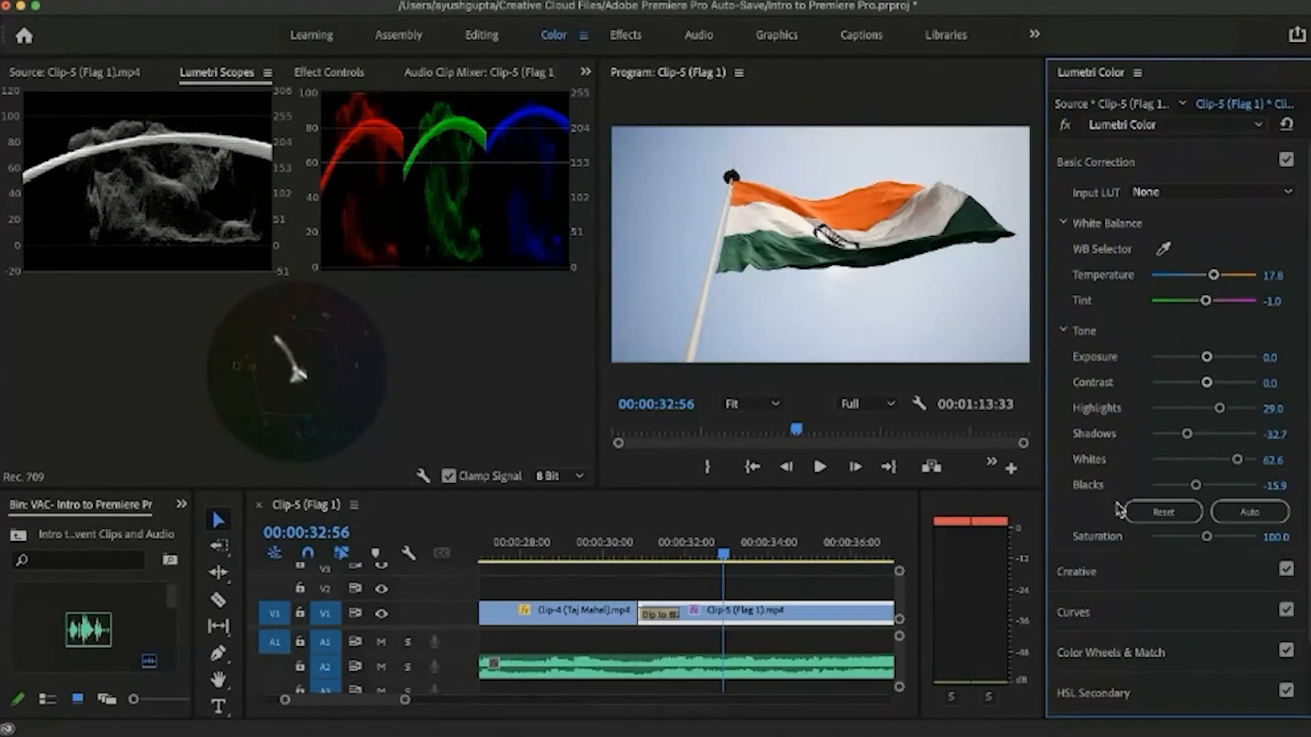
Step: Set the flag clip's Basic Correction Saturation to 125.2 and collapse that section
scroll(1114, 511, "down", 3)
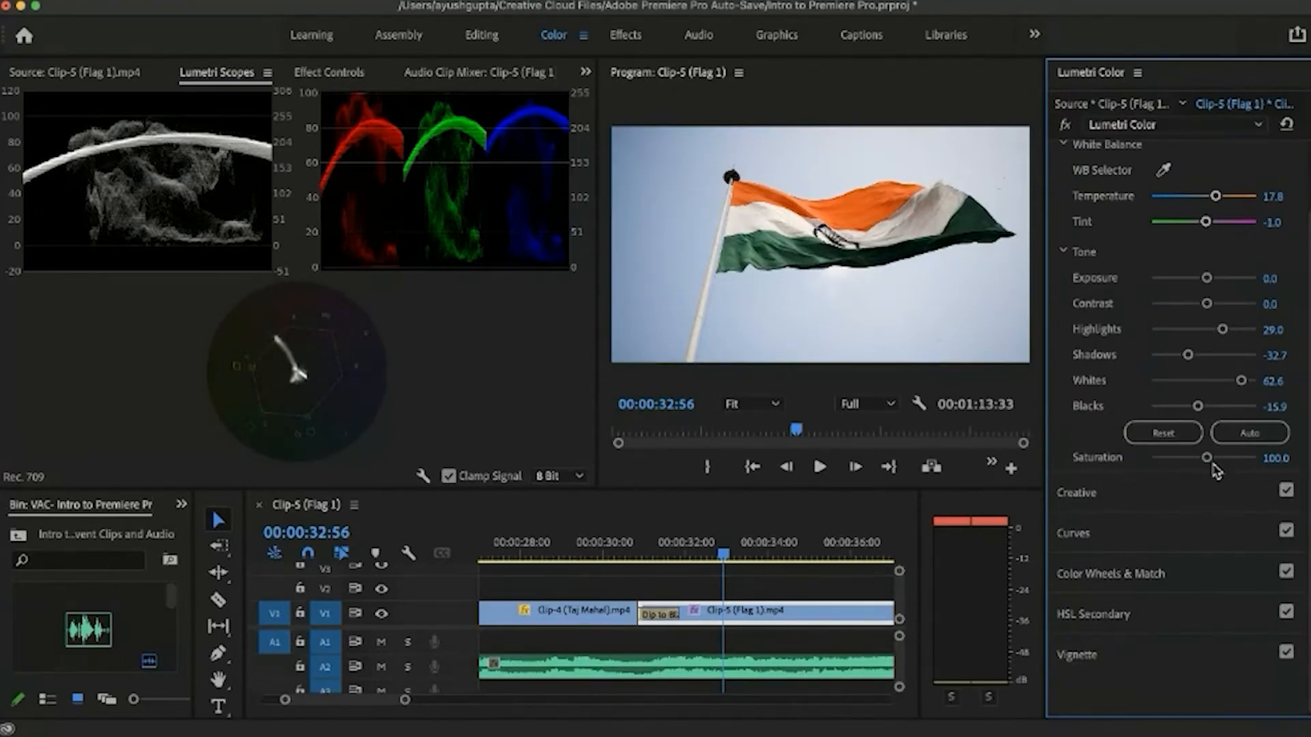
mouse_move(1205, 462)
left_mouse_down()
mouse_move(1235, 464)
mouse_move(1224, 465)
left_mouse_up()
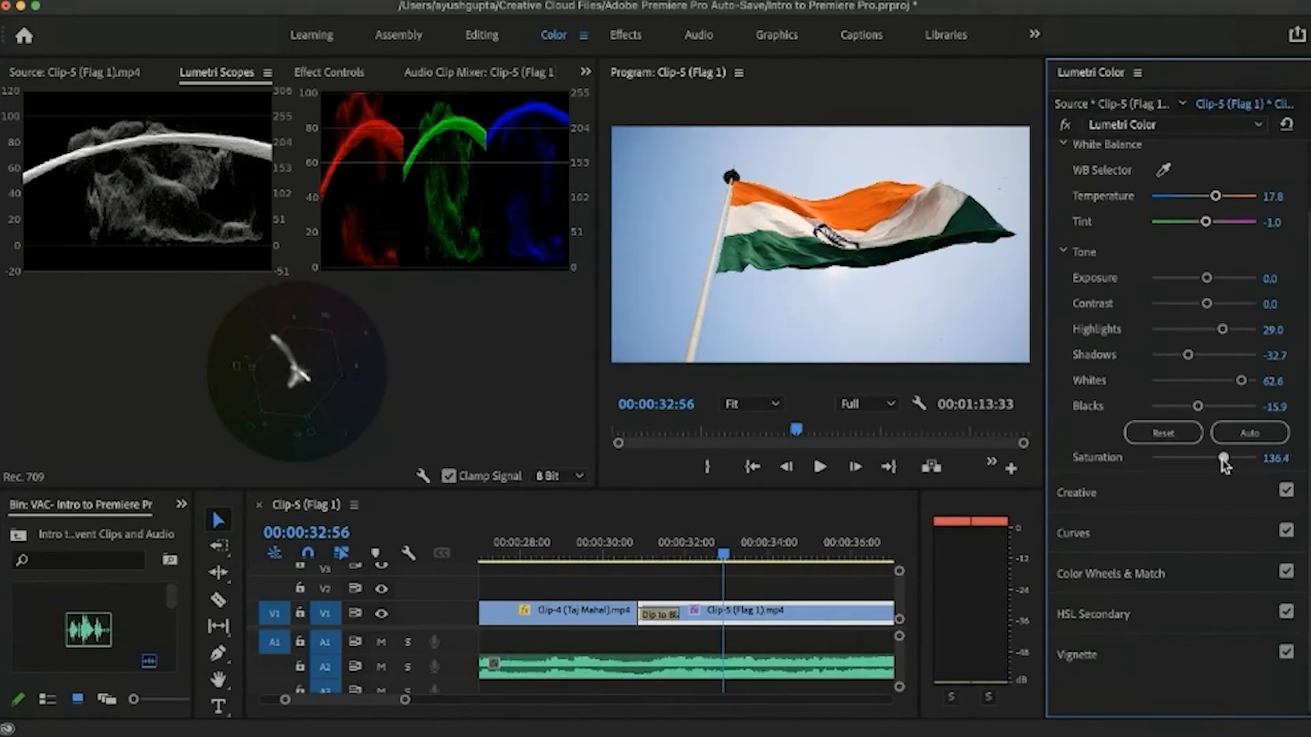
left_click_drag(1224, 465, 1221, 471)
left_click_drag(1222, 470, 1217, 458)
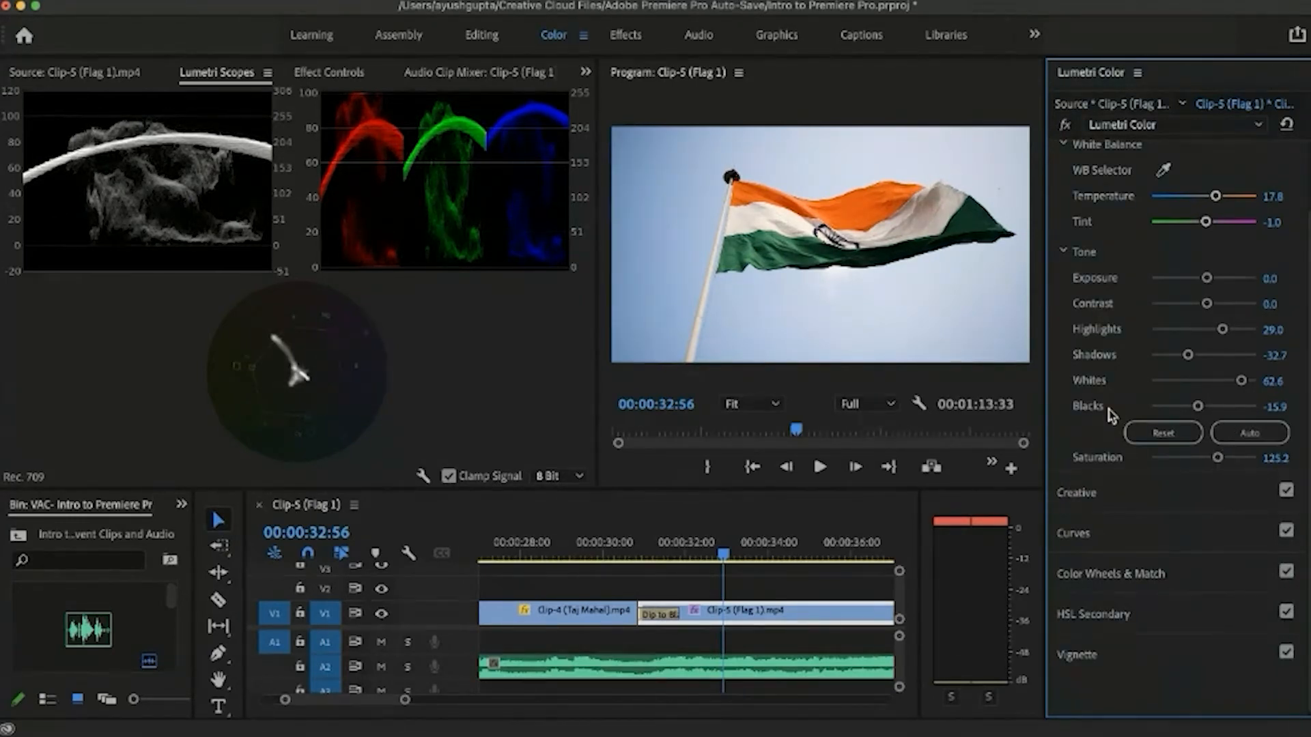
scroll(1062, 210, "up", 3)
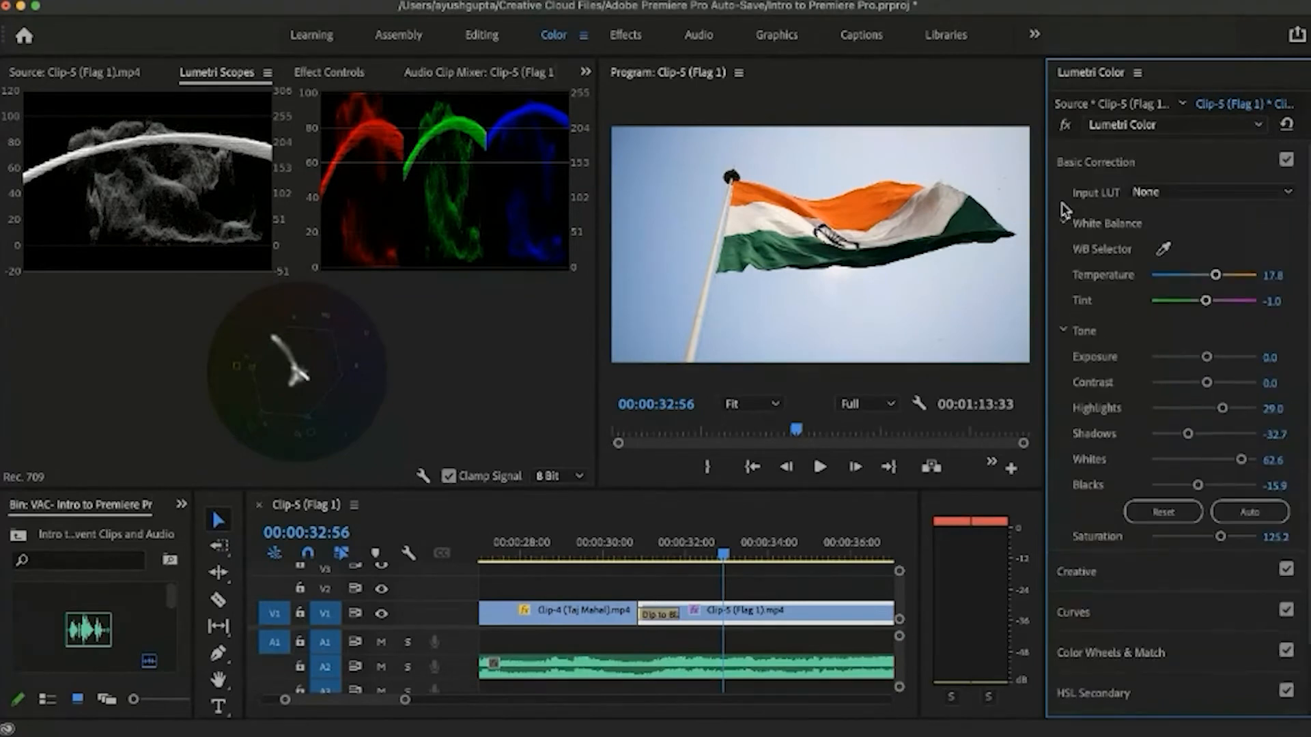
left_click(1078, 157)
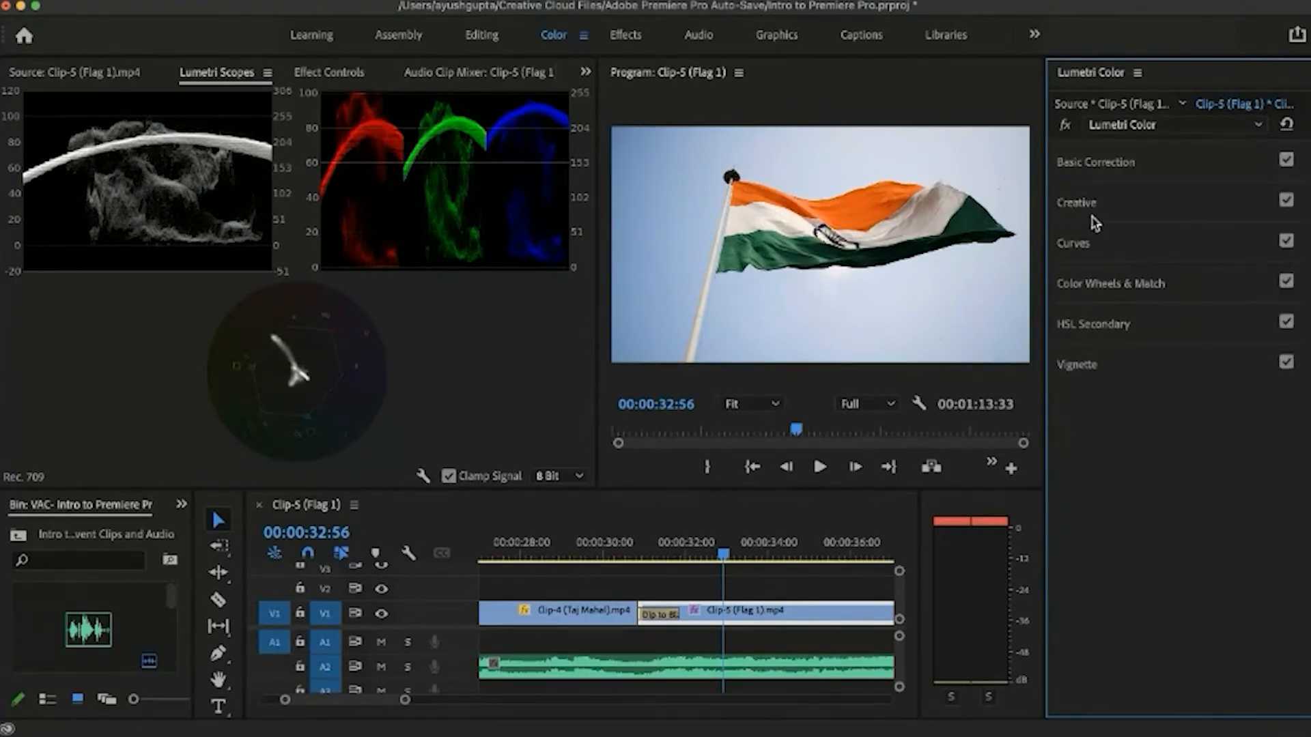
Step: Try the CineSpace2383sRGB6bit creative look on the flag clip and return the Look to None
left_click(1085, 202)
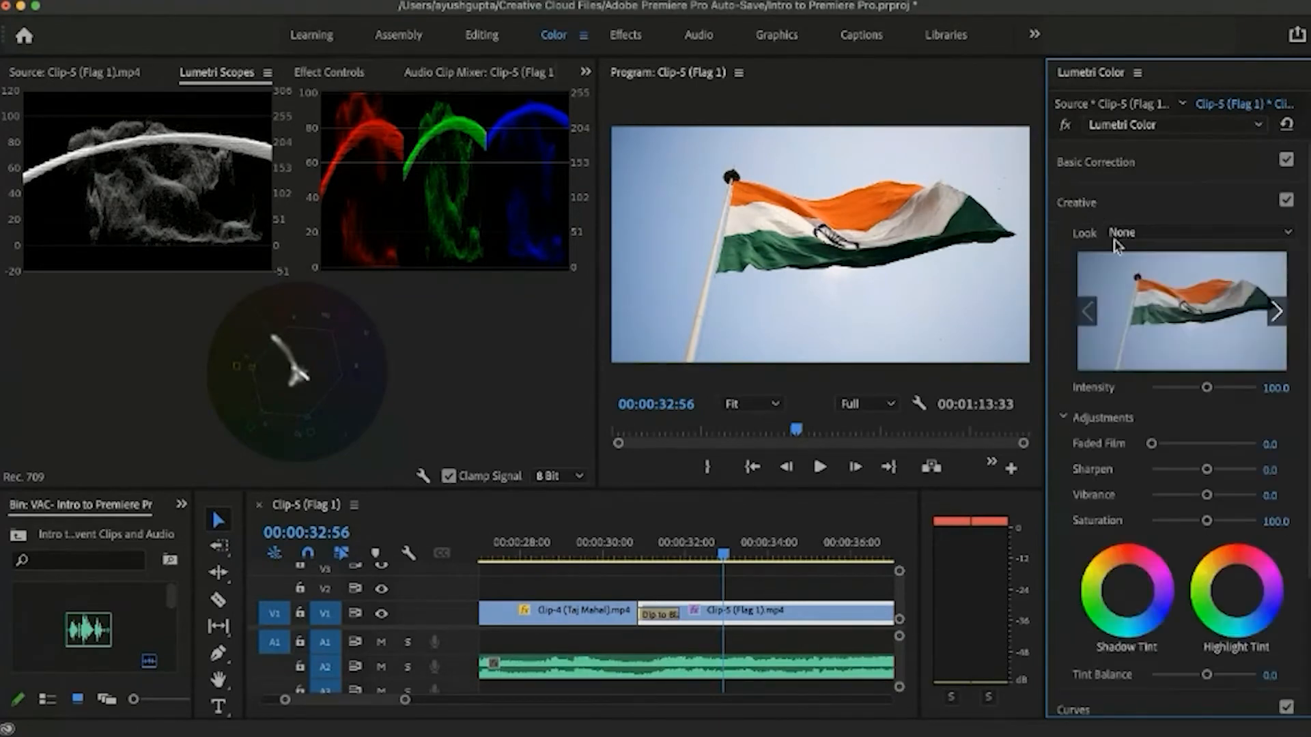
left_click(1158, 239)
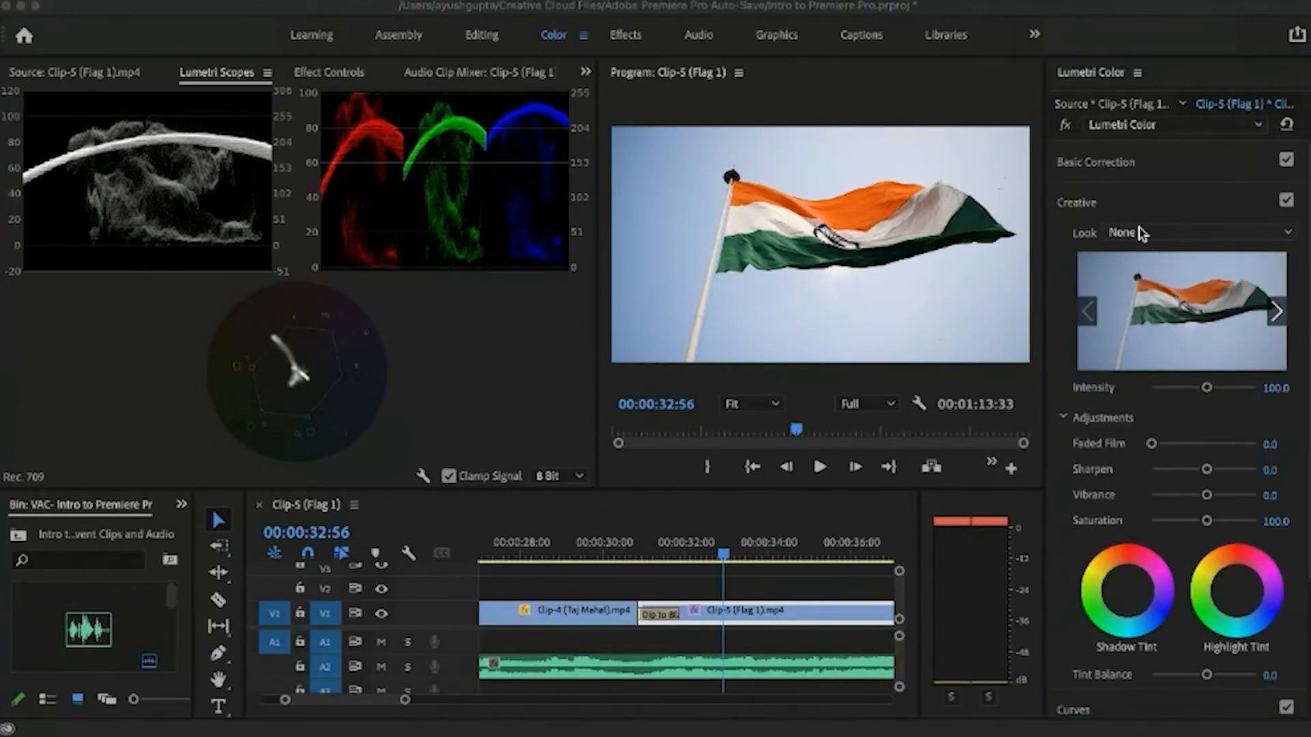
left_click(1140, 234)
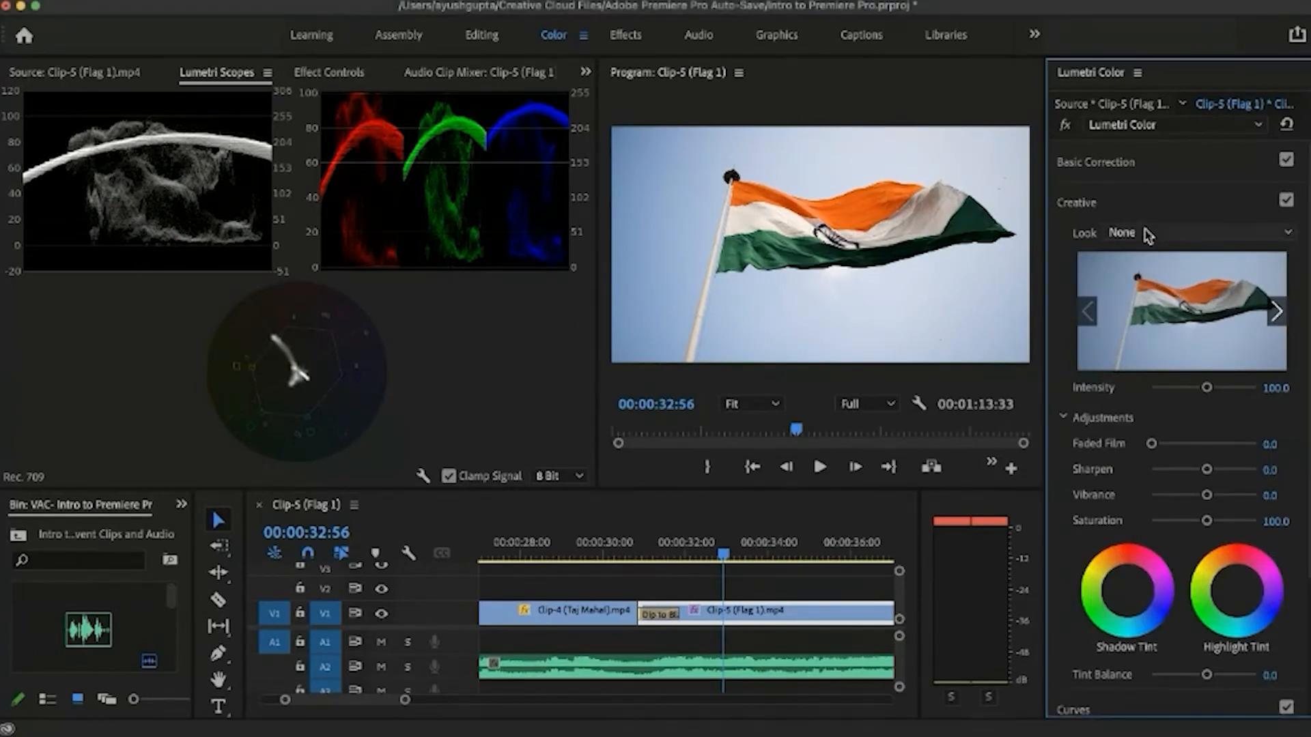
left_click(1276, 314)
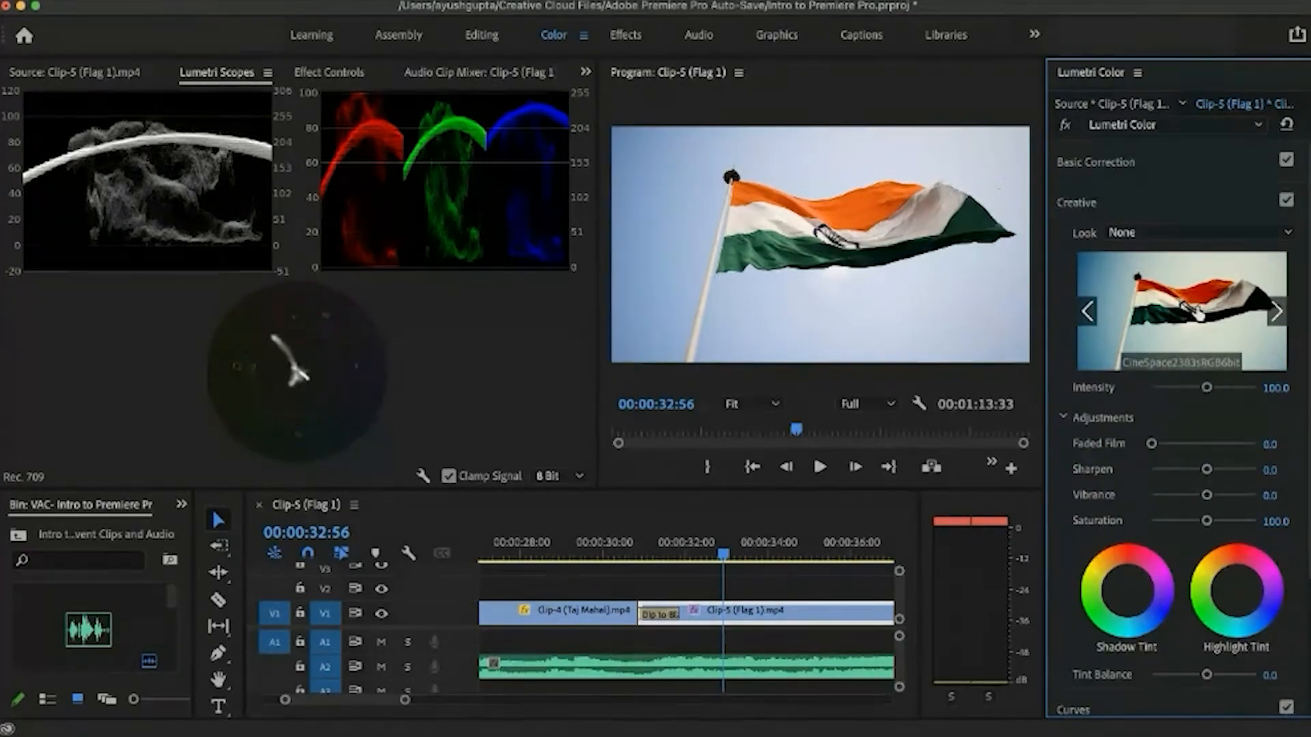
left_click(1199, 314)
left_click(1089, 312)
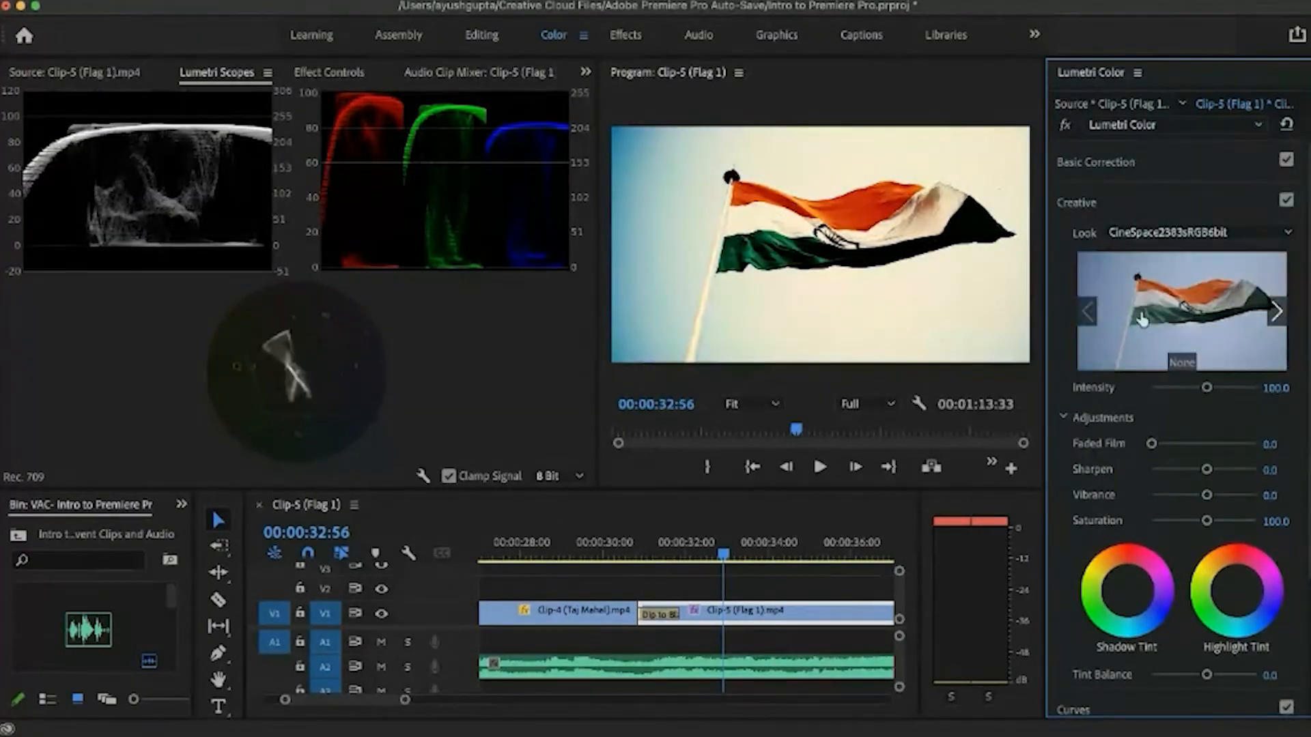
left_click(1149, 315)
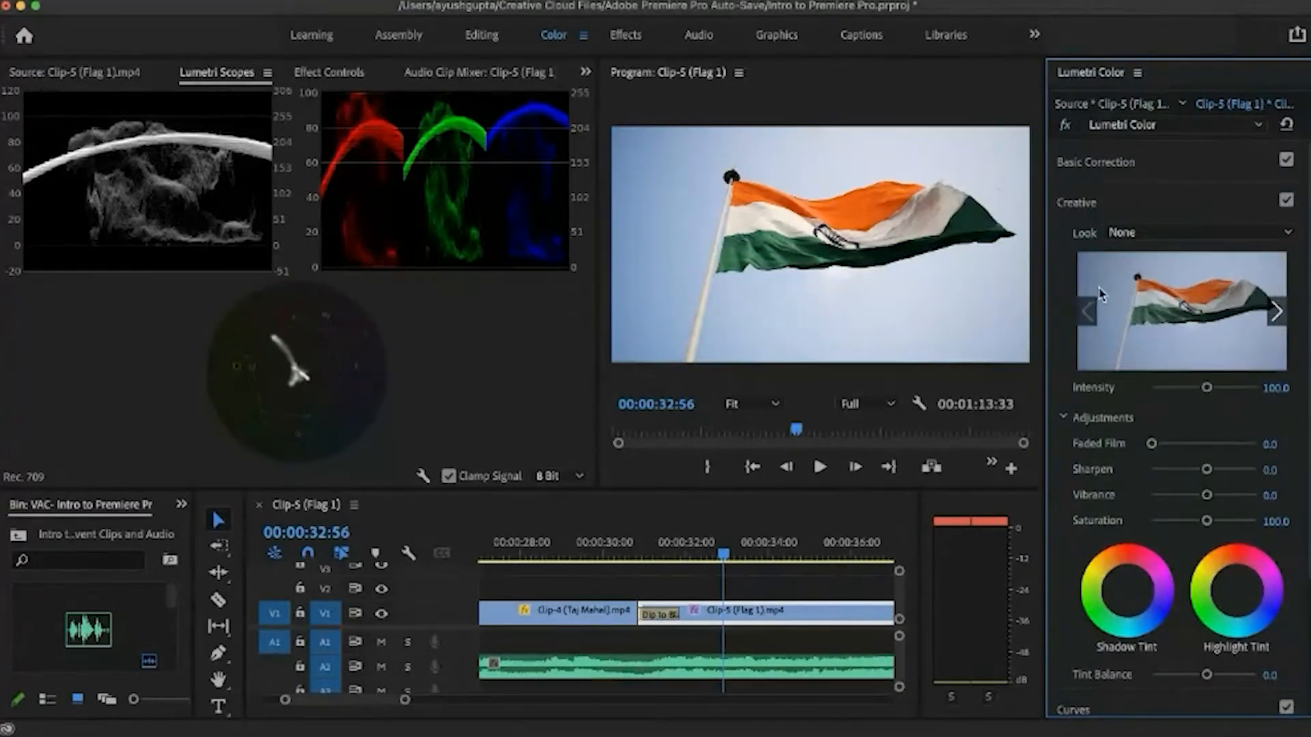
left_click(1090, 207)
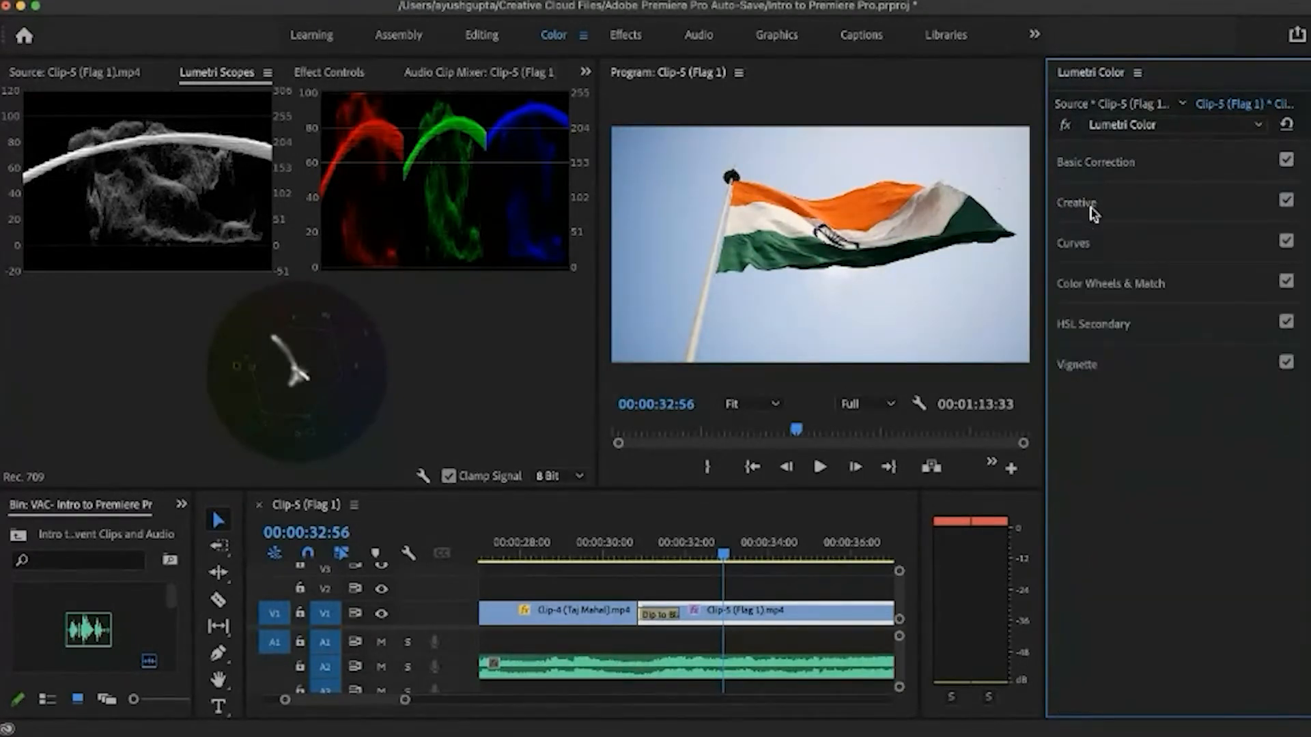
Step: Add a midtone and a shadow point to the flag clip's white RGB curve and pull both slightly below the diagonal
left_click(1088, 246)
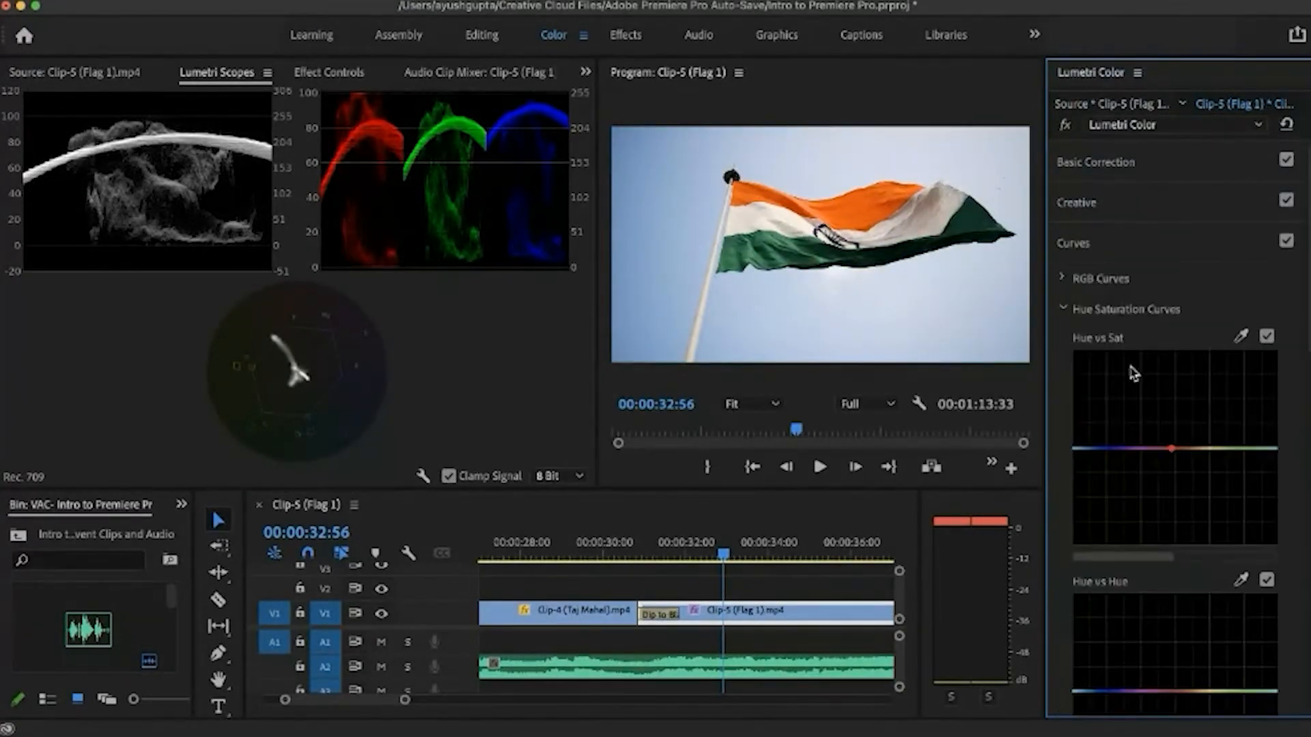
left_click(1064, 311)
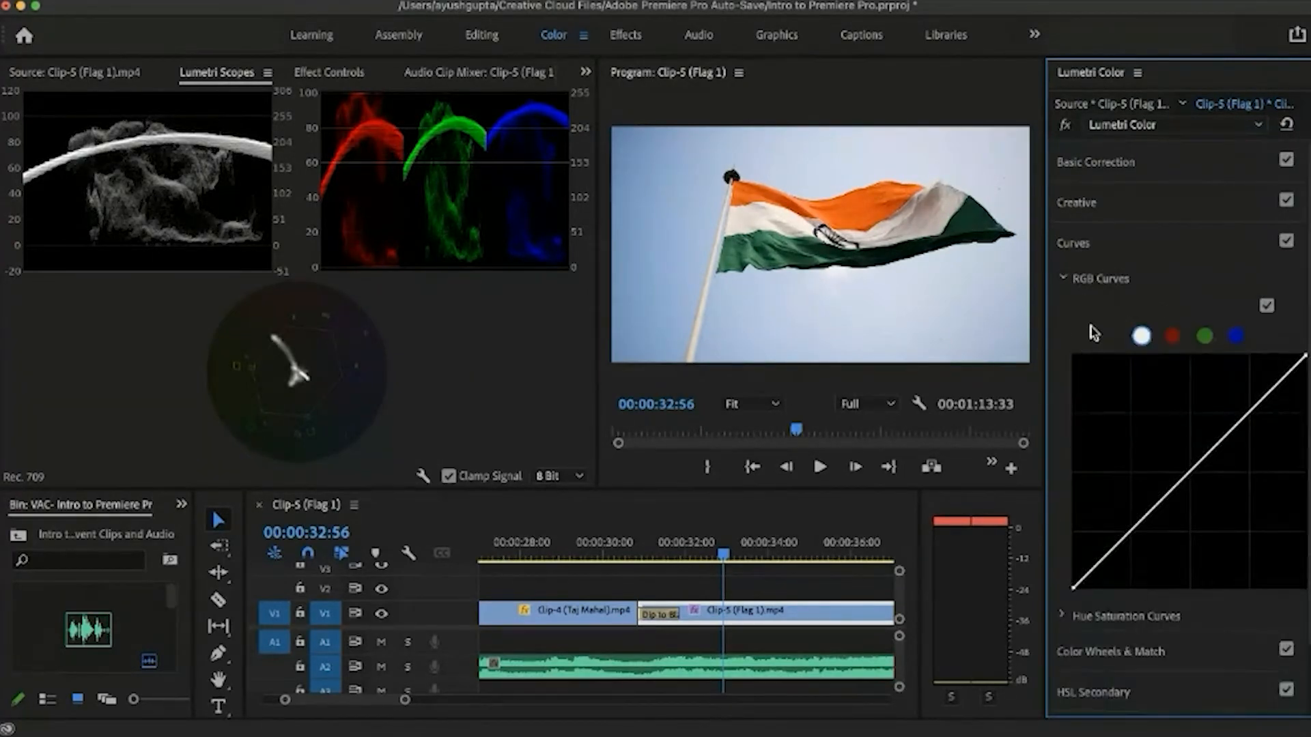
scroll(1094, 333, "down", 2)
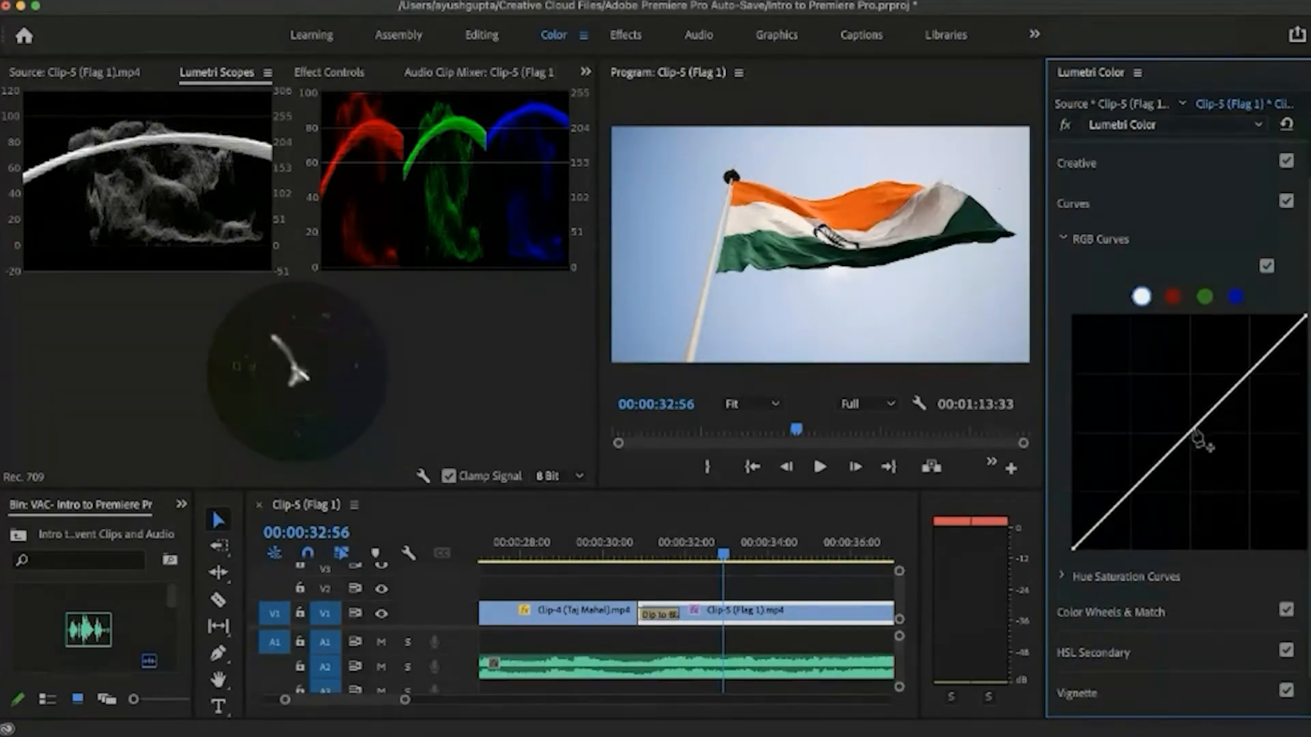
mouse_move(1076, 546)
left_mouse_down()
mouse_move(1085, 538)
mouse_move(1071, 556)
left_mouse_up()
left_click(1191, 433)
left_click_drag(1191, 433, 1192, 432)
left_click_drag(1194, 434, 1195, 434)
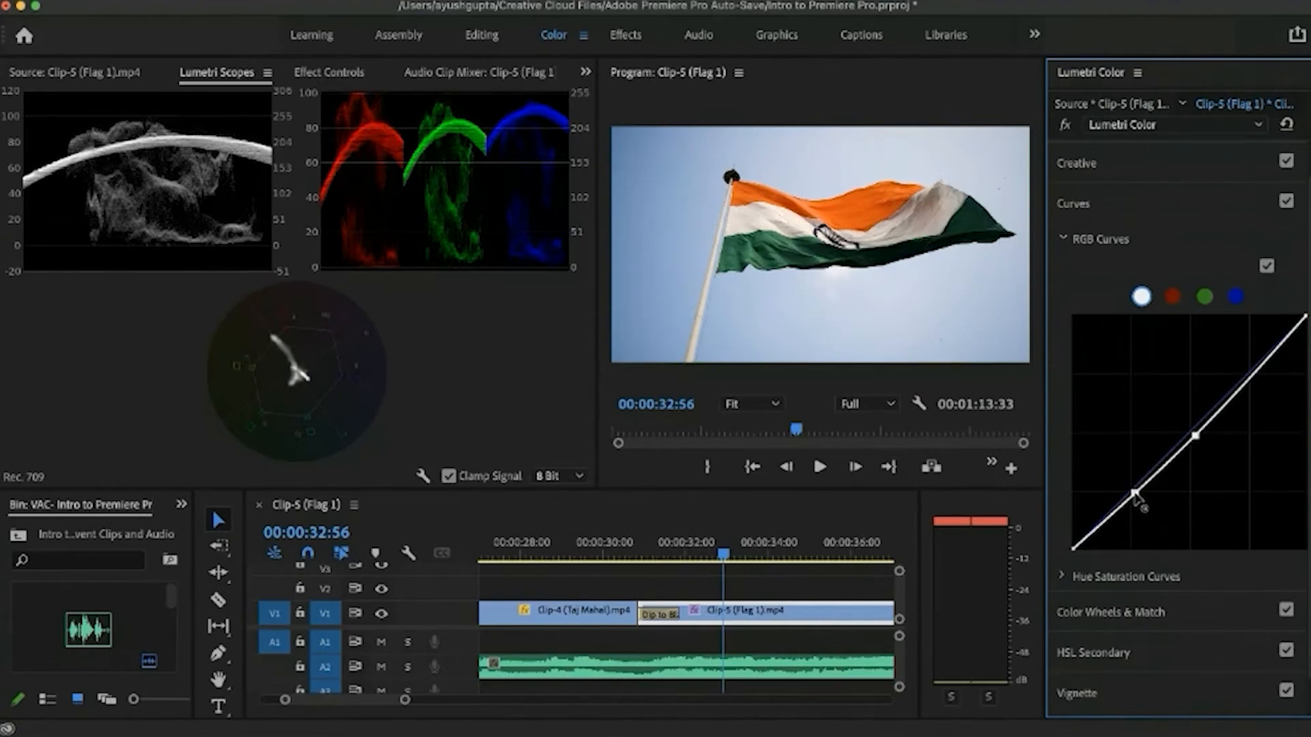
mouse_move(1136, 497)
left_mouse_down()
mouse_move(1145, 511)
mouse_move(1138, 498)
left_mouse_up()
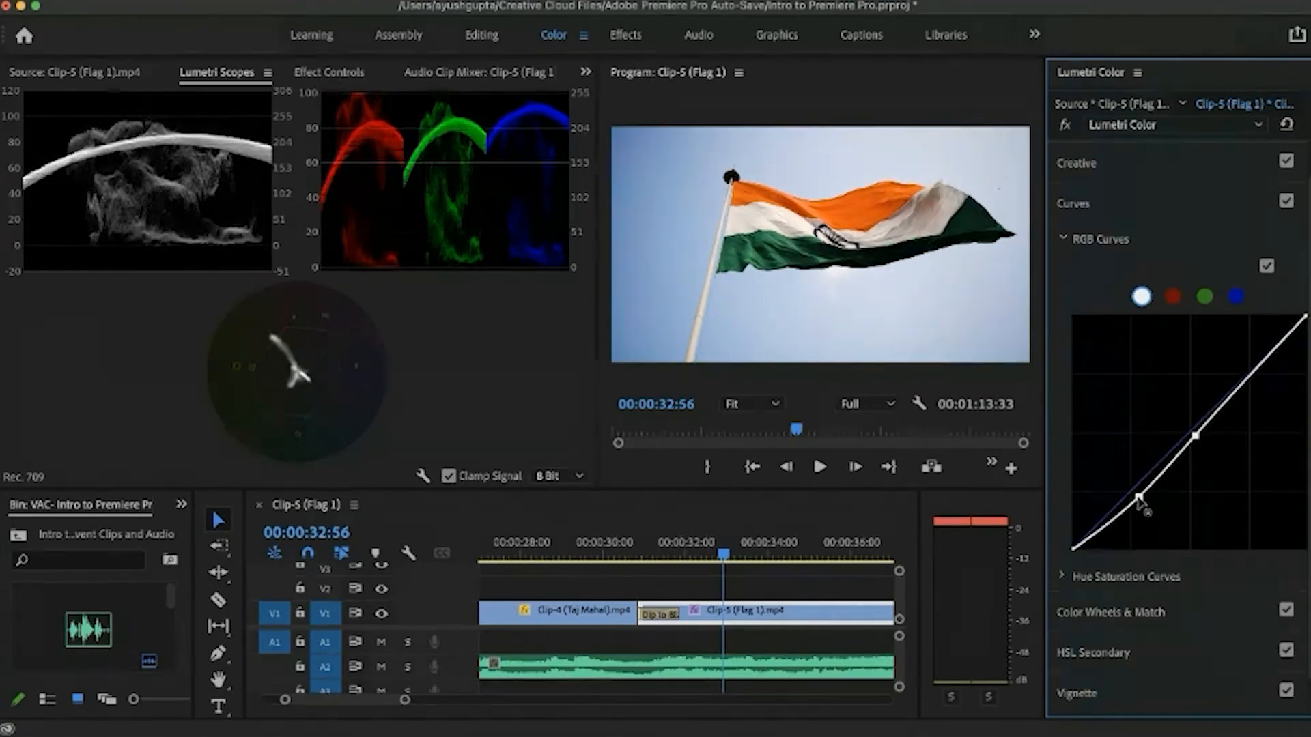
left_click_drag(1194, 435, 1194, 437)
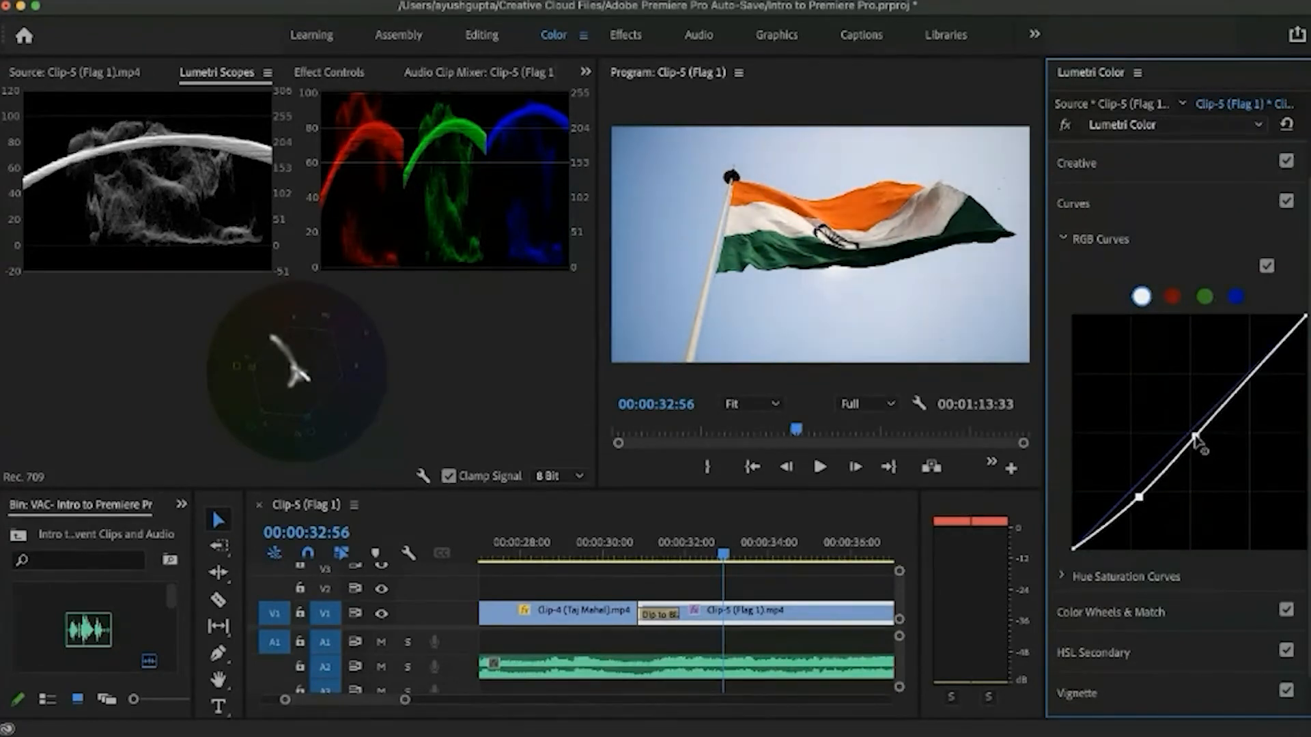
left_click(1062, 240)
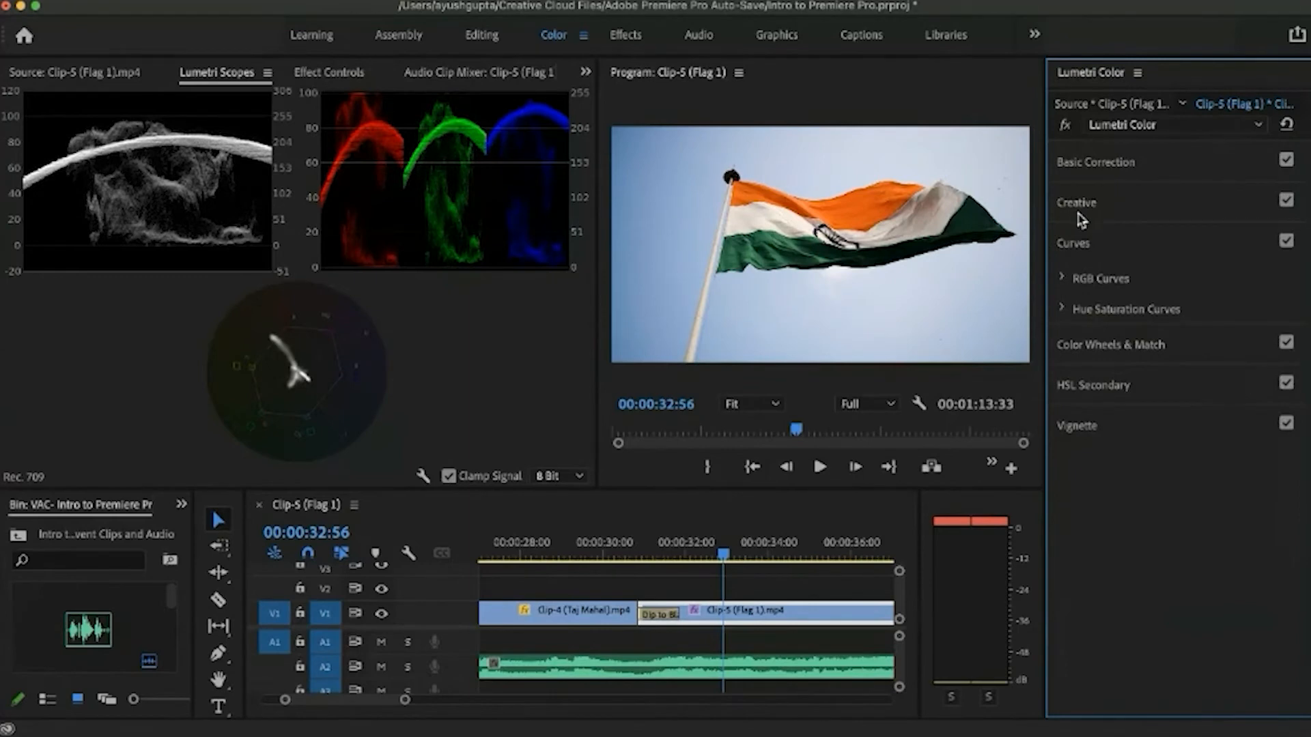
Step: Apply a vignette to the flag clip with Amount -1.8, Midpoint 25.2, Roundness -29.0 and Feather 52.3
left_click(1077, 428)
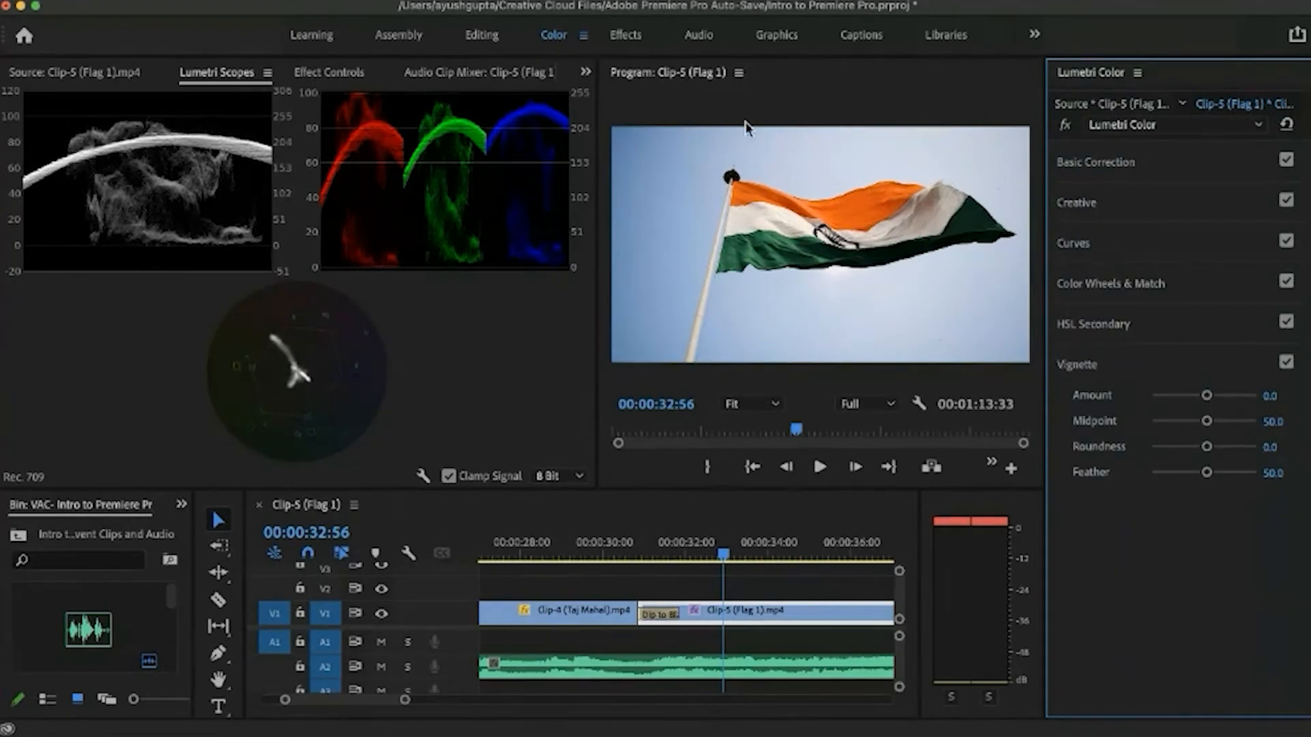
left_click_drag(1206, 396, 1172, 398)
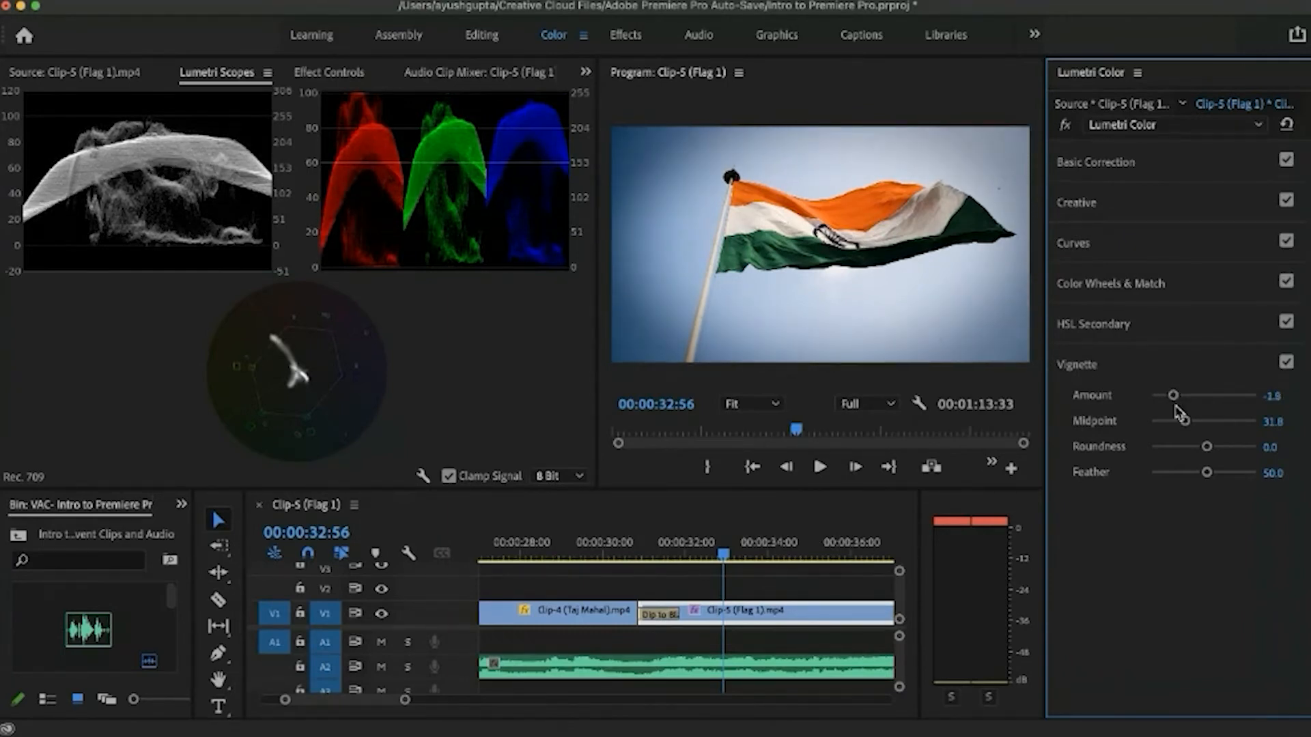
mouse_move(1185, 424)
left_mouse_down()
mouse_move(1295, 426)
mouse_move(1141, 426)
mouse_move(1178, 427)
left_mouse_up()
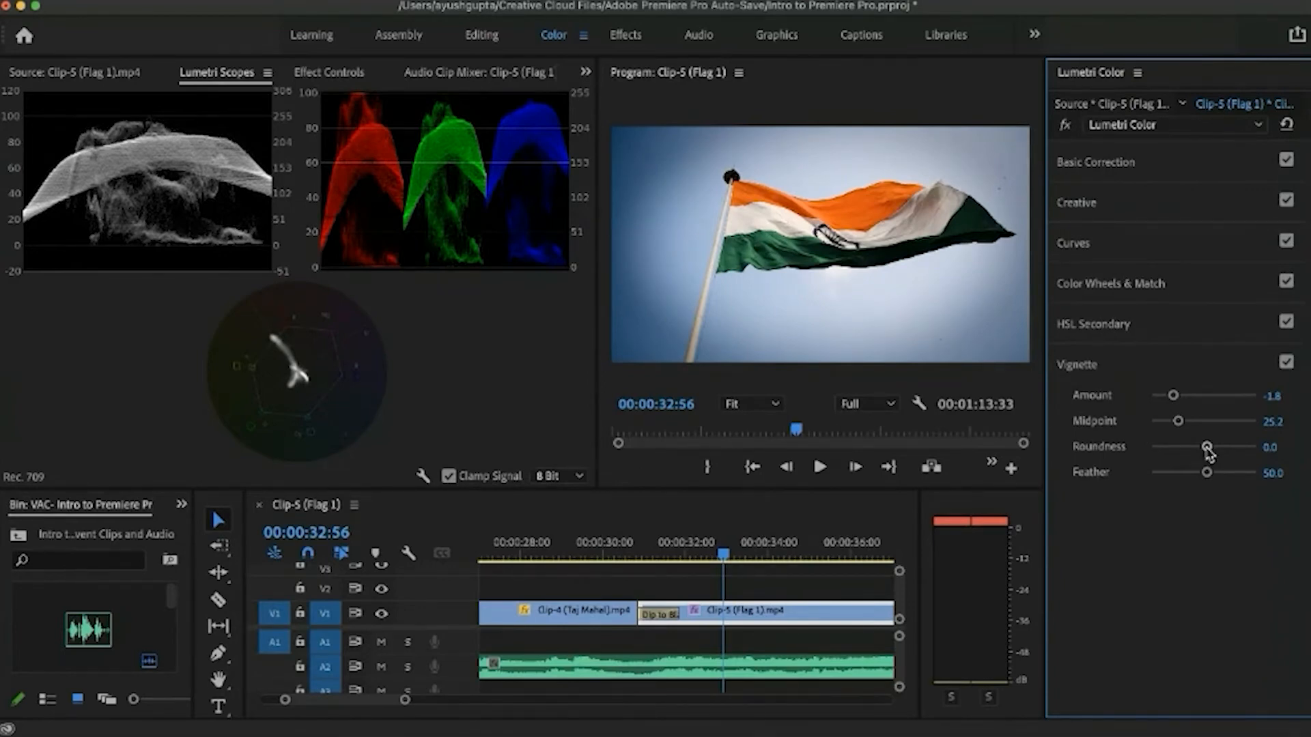
mouse_move(1208, 452)
left_mouse_down()
mouse_move(1189, 451)
mouse_move(1220, 450)
mouse_move(1186, 452)
left_mouse_up()
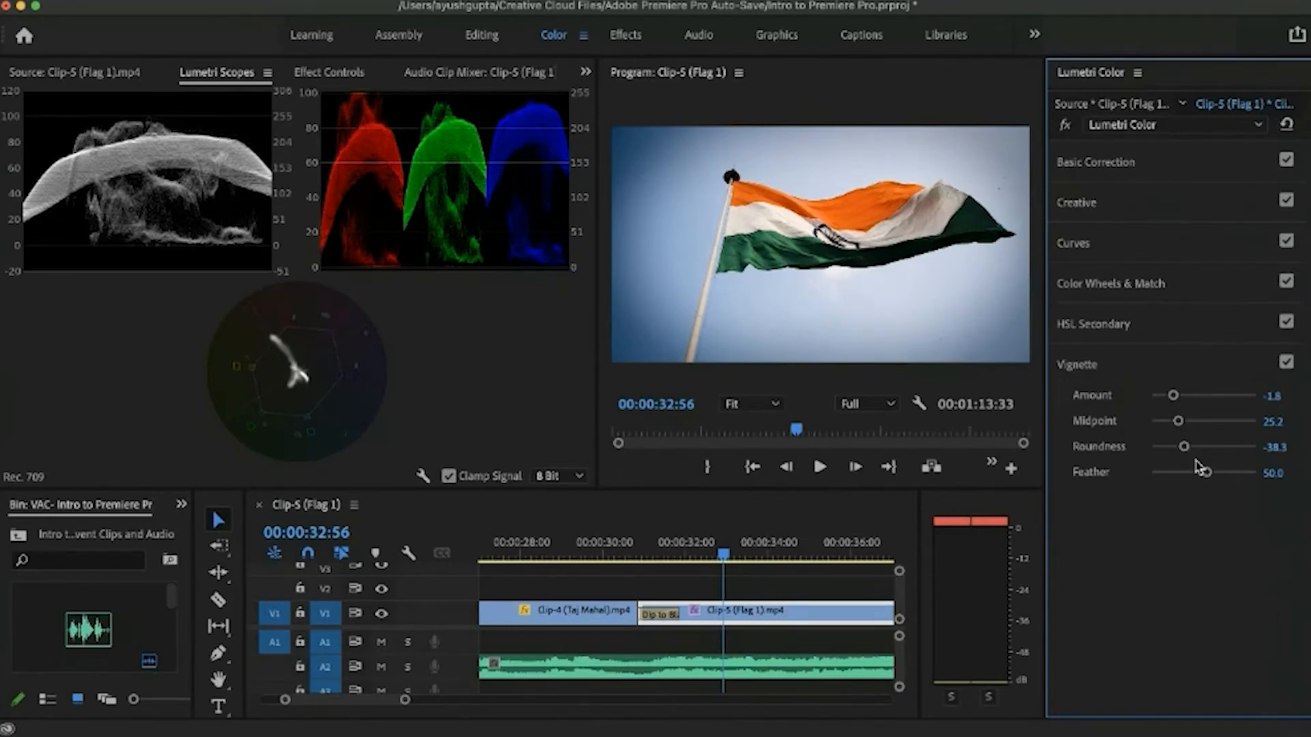
left_click_drag(1189, 450, 1192, 450)
left_click_drag(1207, 472, 1282, 481)
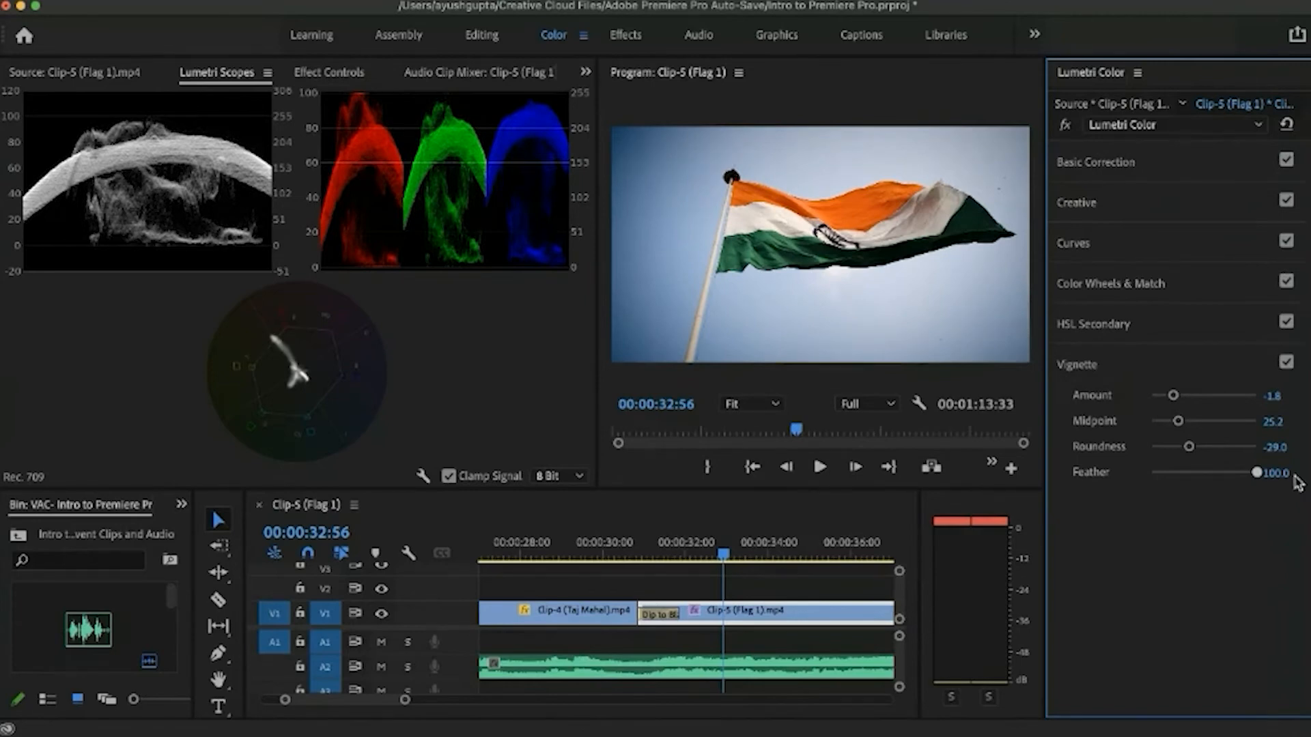
left_click_drag(1297, 482, 1136, 471)
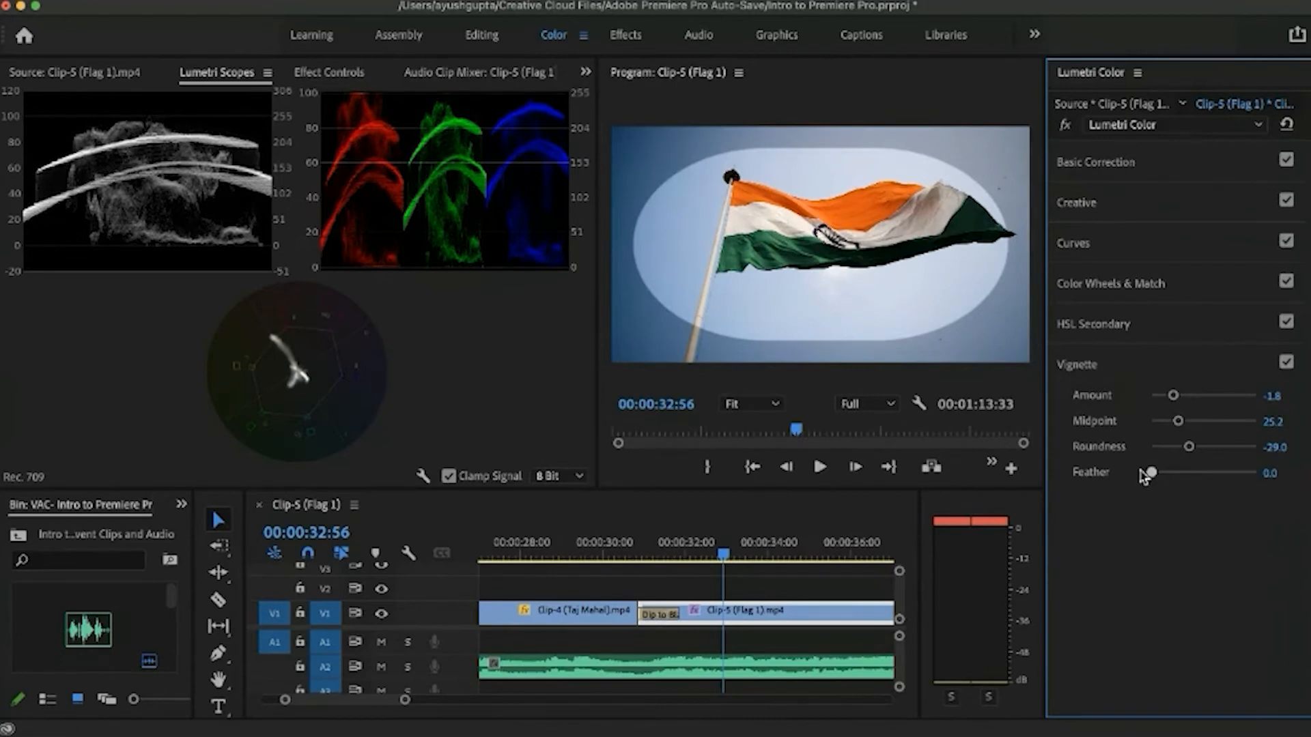
left_click_drag(1149, 475, 1207, 480)
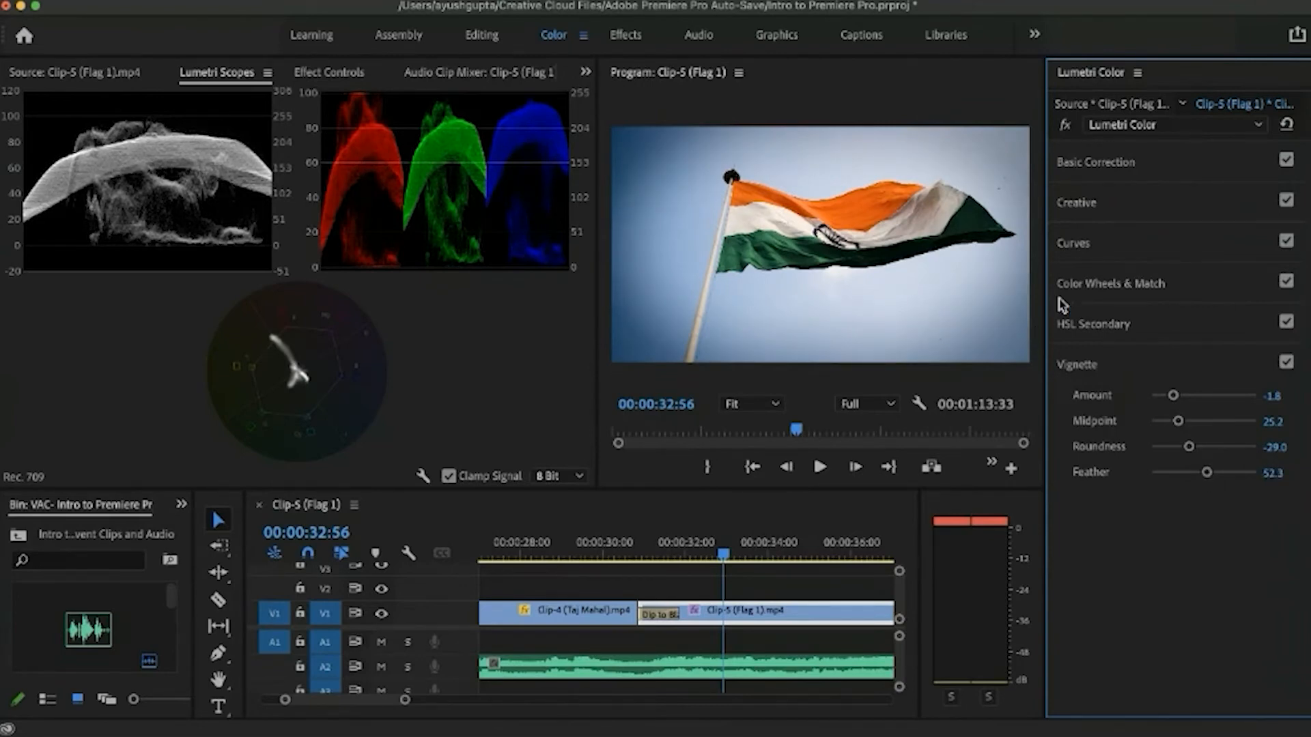
left_click(1077, 365)
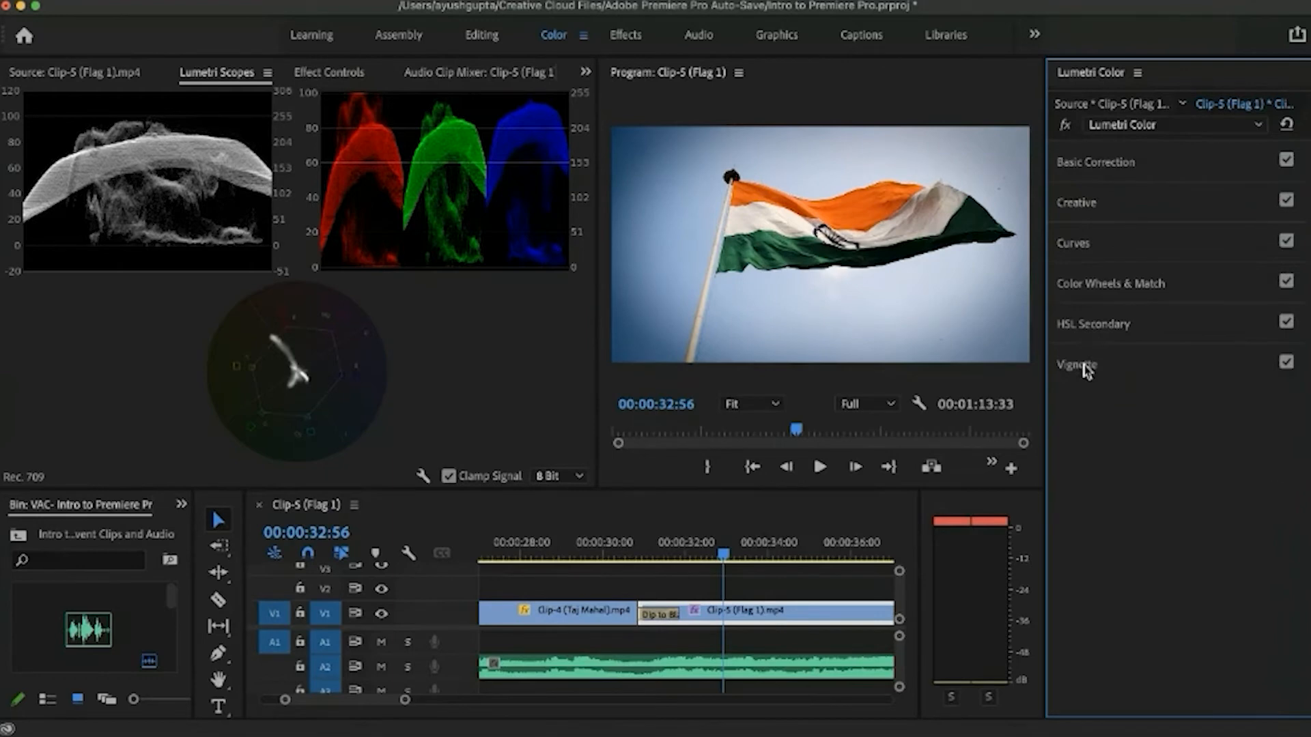
Step: Bypass and re-enable the Lumetri Color effect to compare the flag clip before and after the correction
left_click(1066, 126)
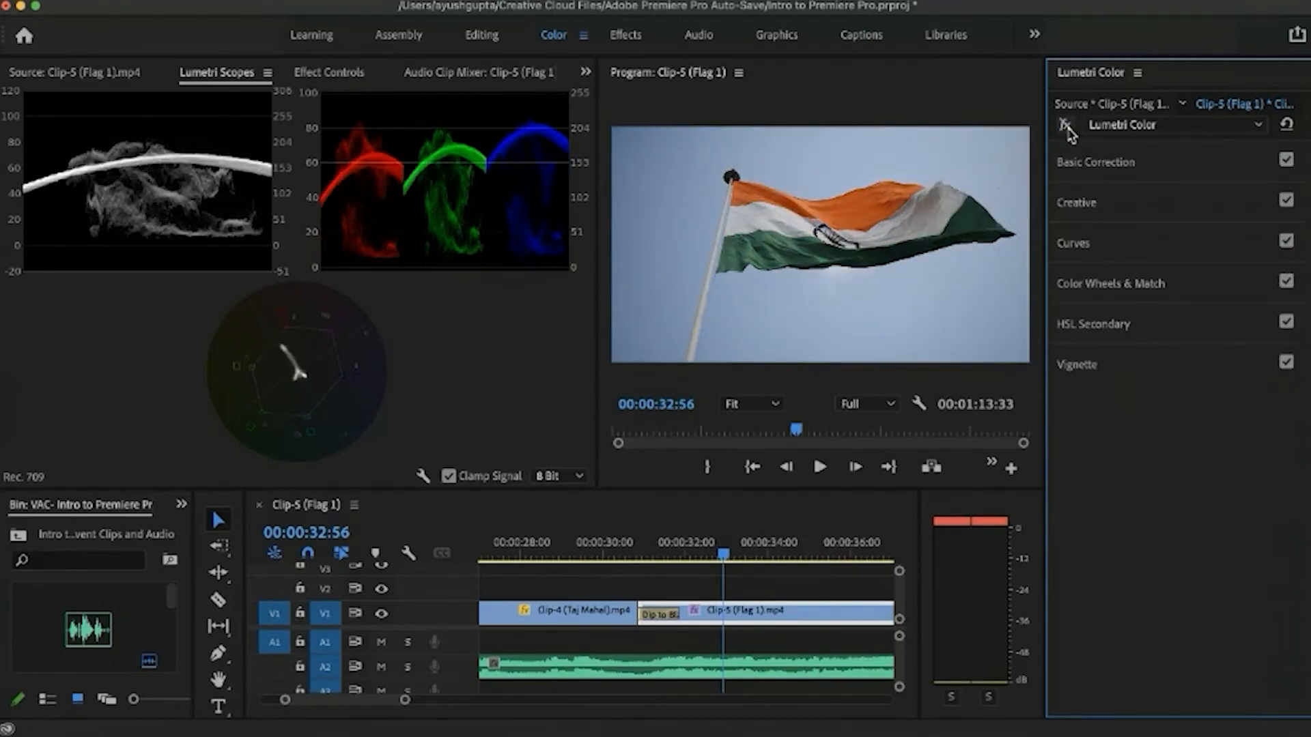
left_click(1066, 130)
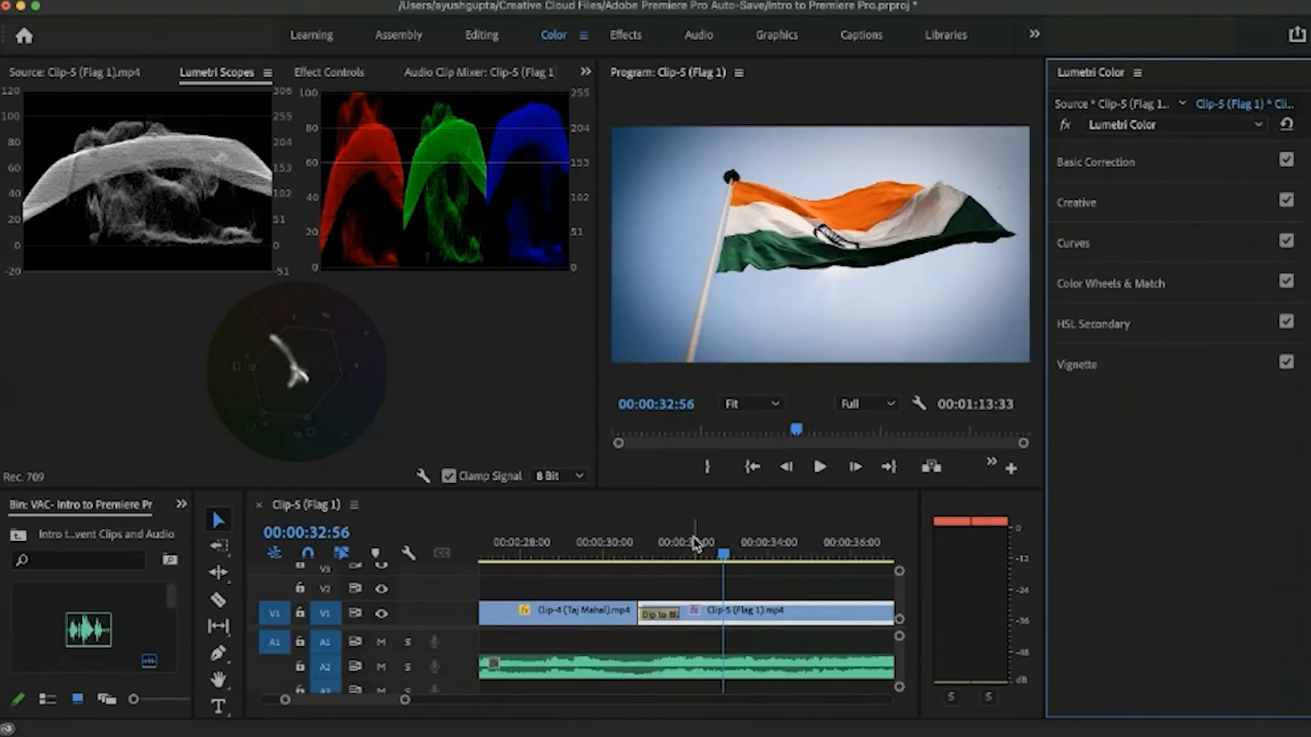
Step: Play back the cut from the Taj Mahal clip through the Dip to Black into the flag clip
left_click_drag(697, 554, 732, 554)
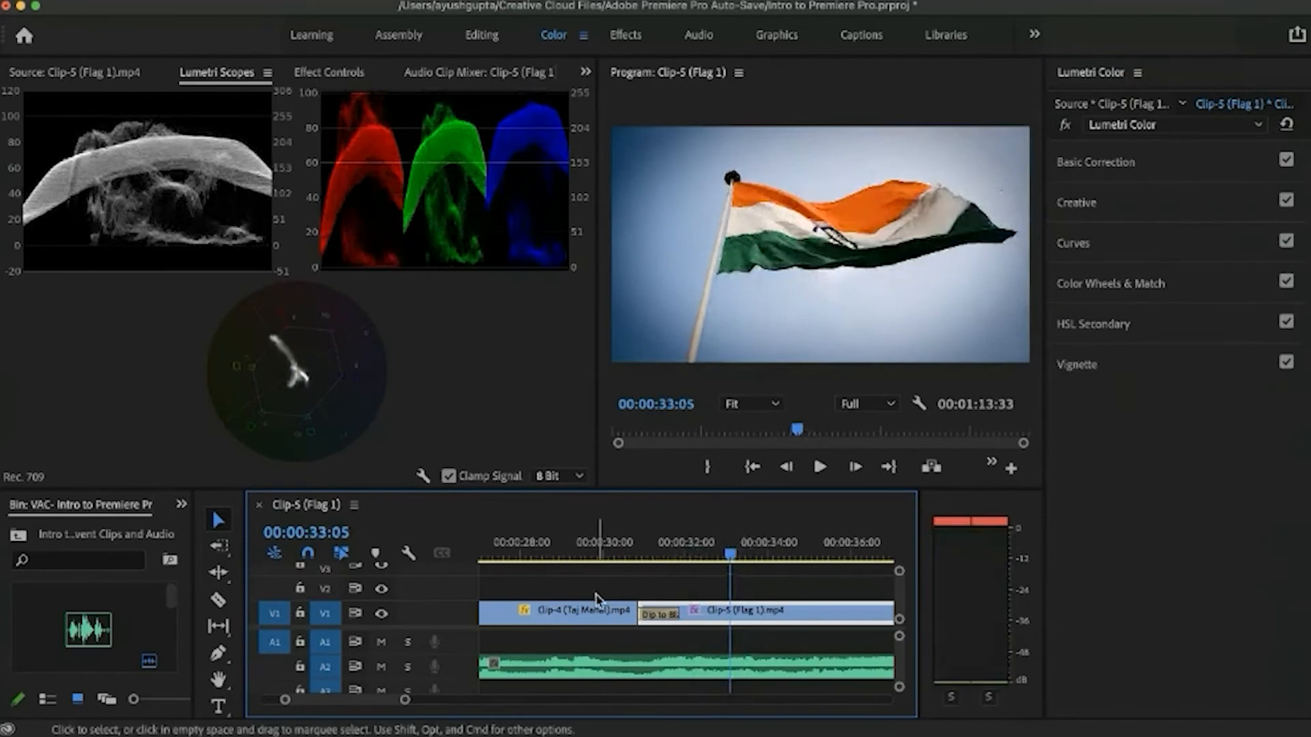
key("minus")
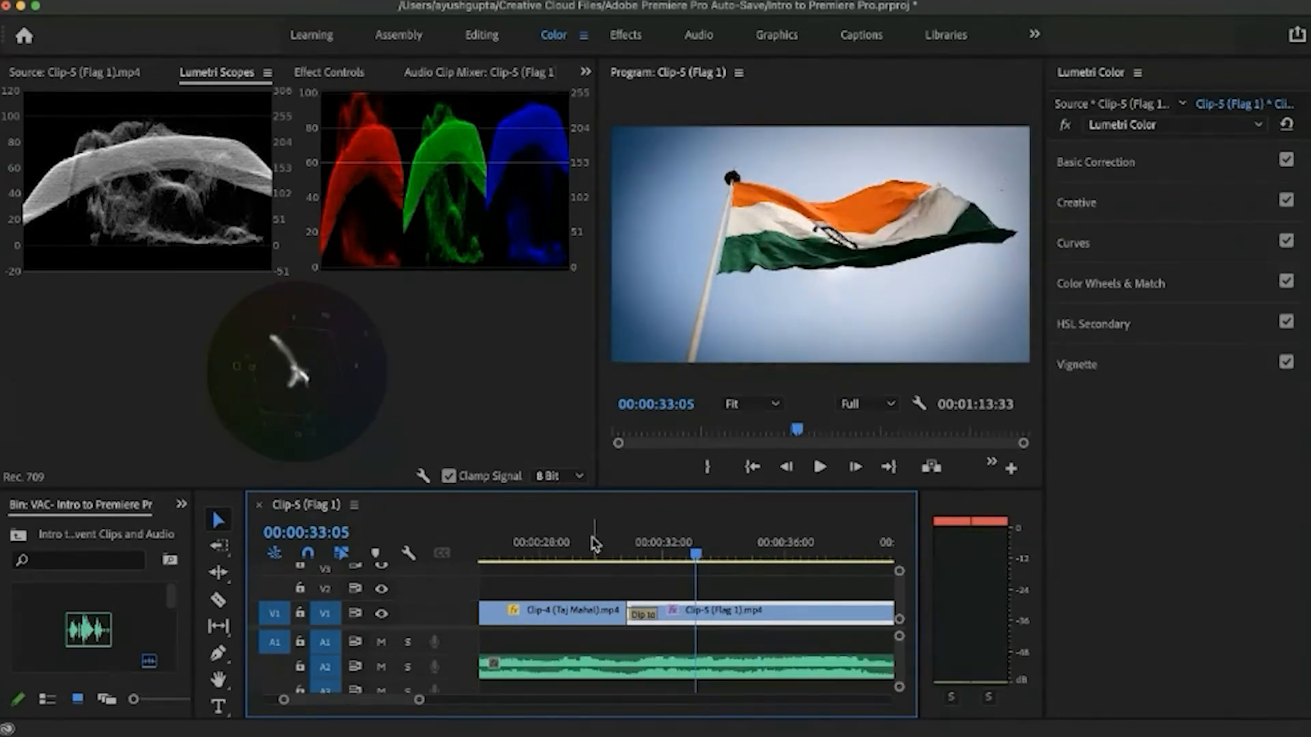
left_click(564, 546)
key("space")
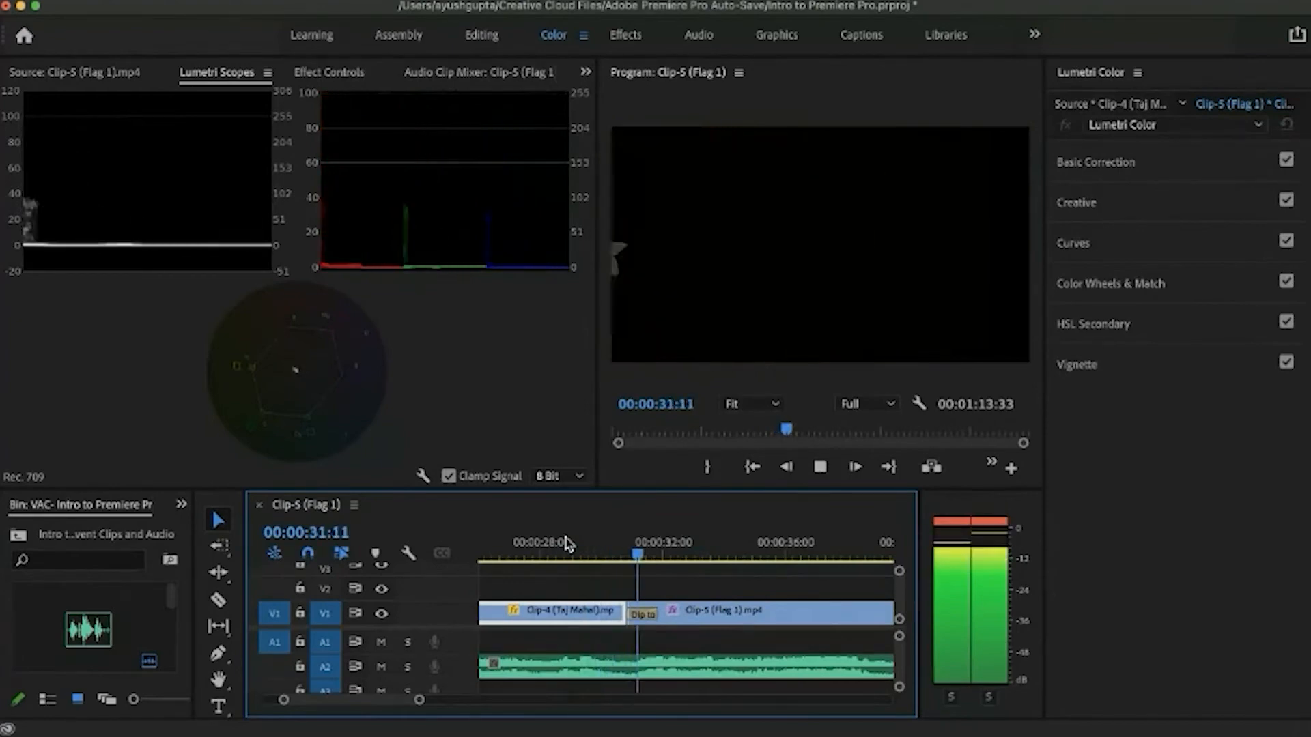
key("space")
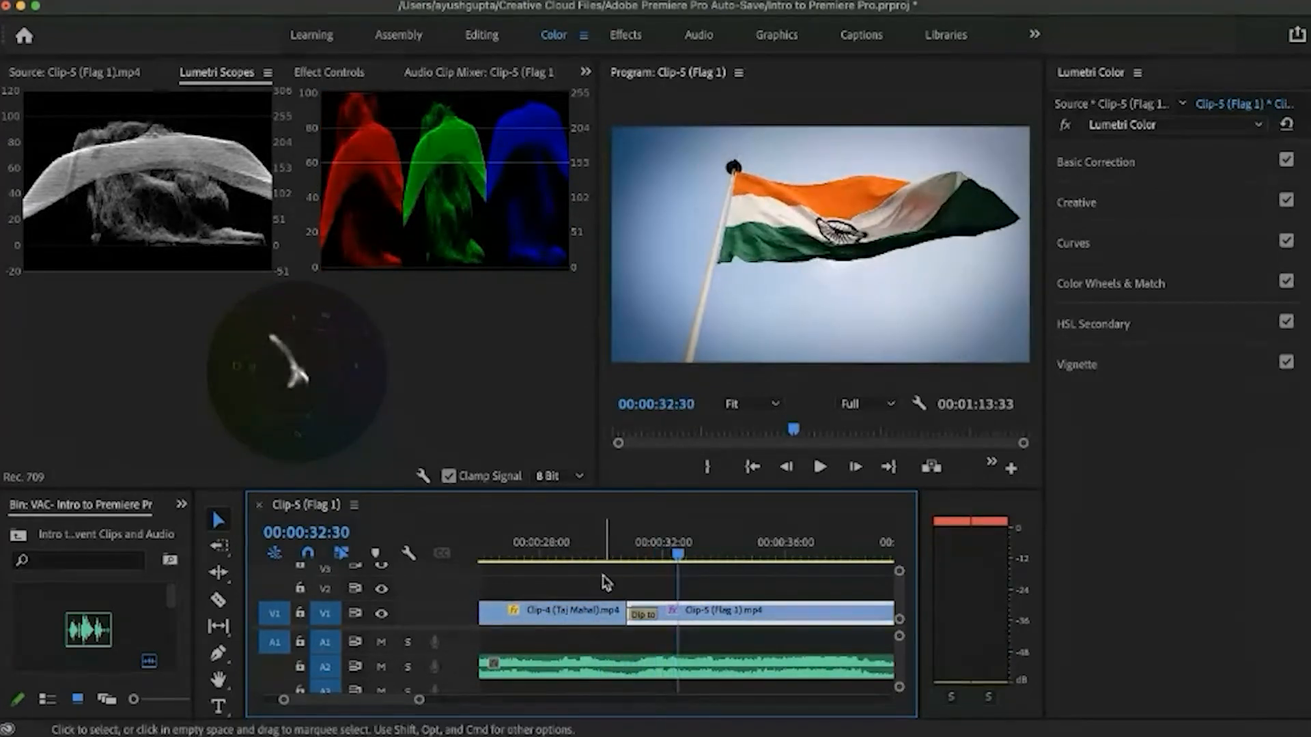
Step: Try moving the flag clip up to track V2, starting shortly after the end of the Taj Mahal clip
scroll(608, 580, "up", 3)
left_click_drag(658, 567, 744, 558)
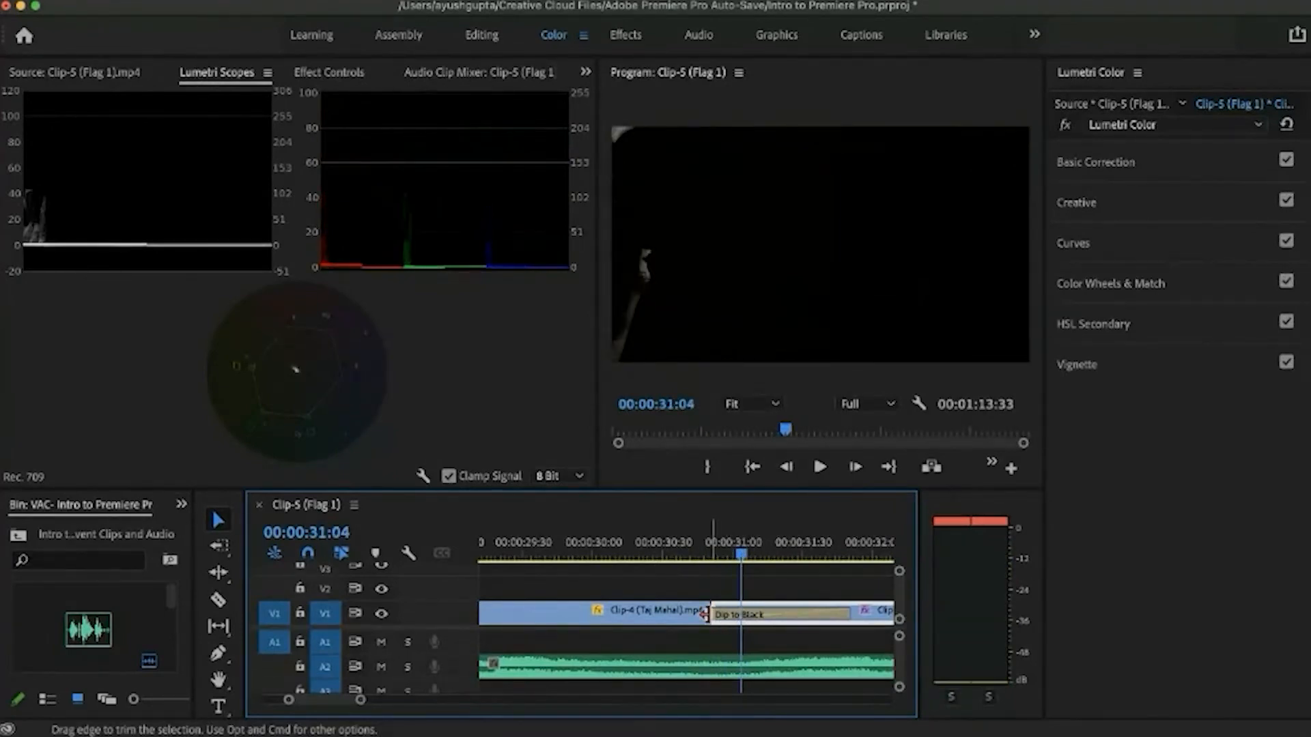
left_click_drag(698, 615, 695, 617)
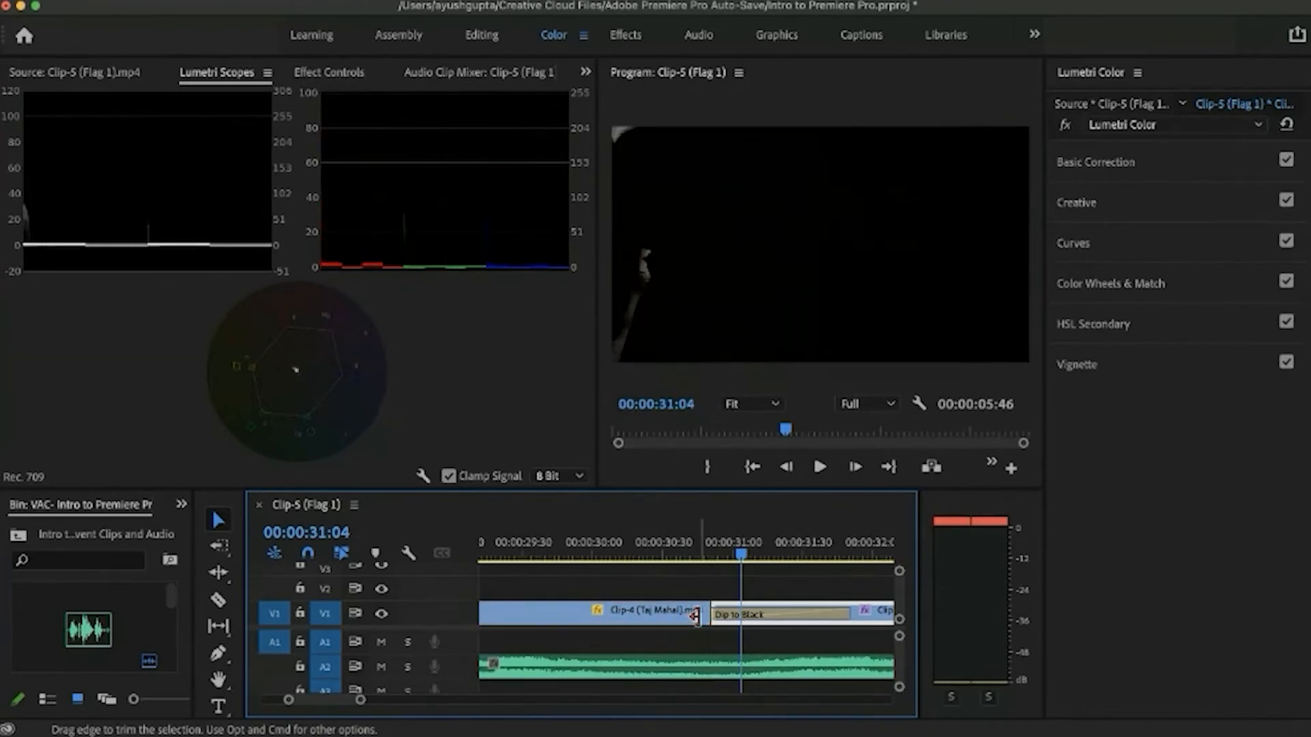
left_click(748, 614)
left_click_drag(862, 620, 815, 595)
mouse_move(696, 546)
left_mouse_down()
mouse_move(710, 545)
mouse_move(684, 545)
mouse_move(700, 545)
left_mouse_up()
left_click_drag(785, 601, 816, 587)
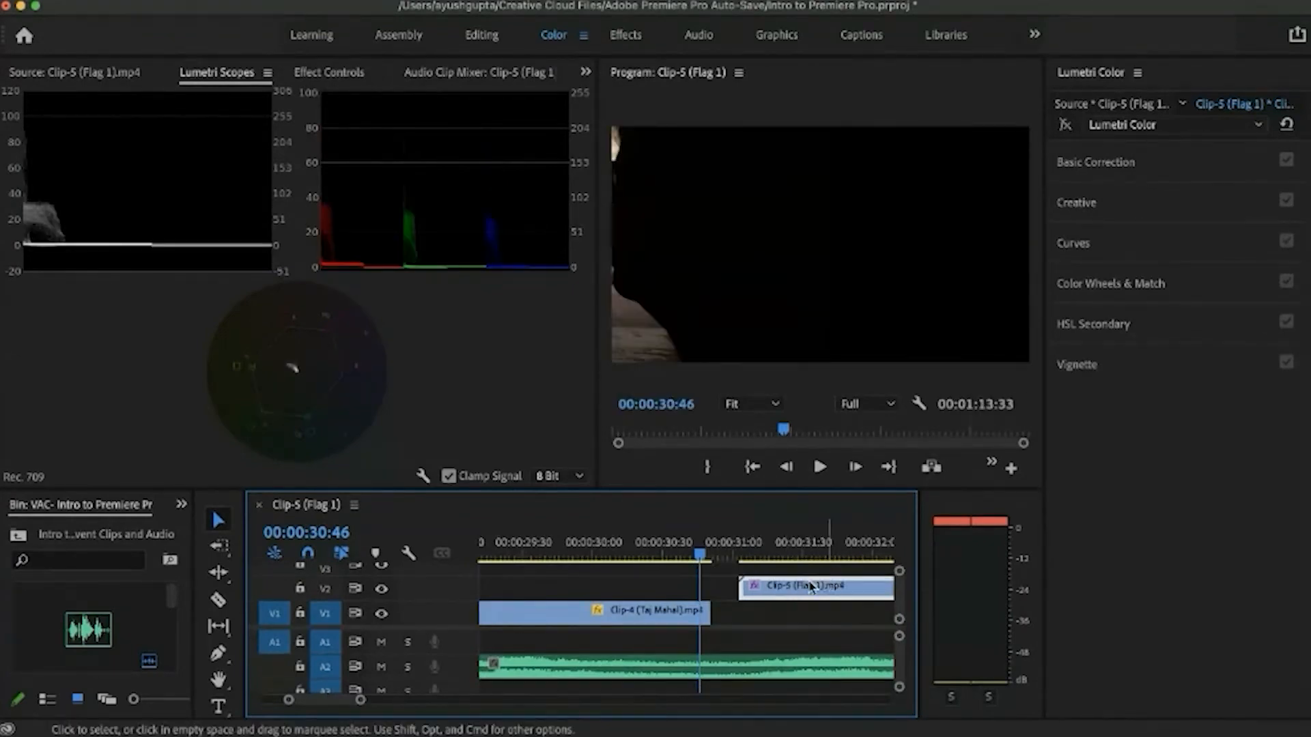
Step: Try the Taj Mahal clip on V2 with the flag clip on V1 starting at 00:00:30:46, overlapping beneath its end
left_click(679, 617)
left_click_drag(669, 622, 682, 596)
left_click_drag(783, 589, 740, 613)
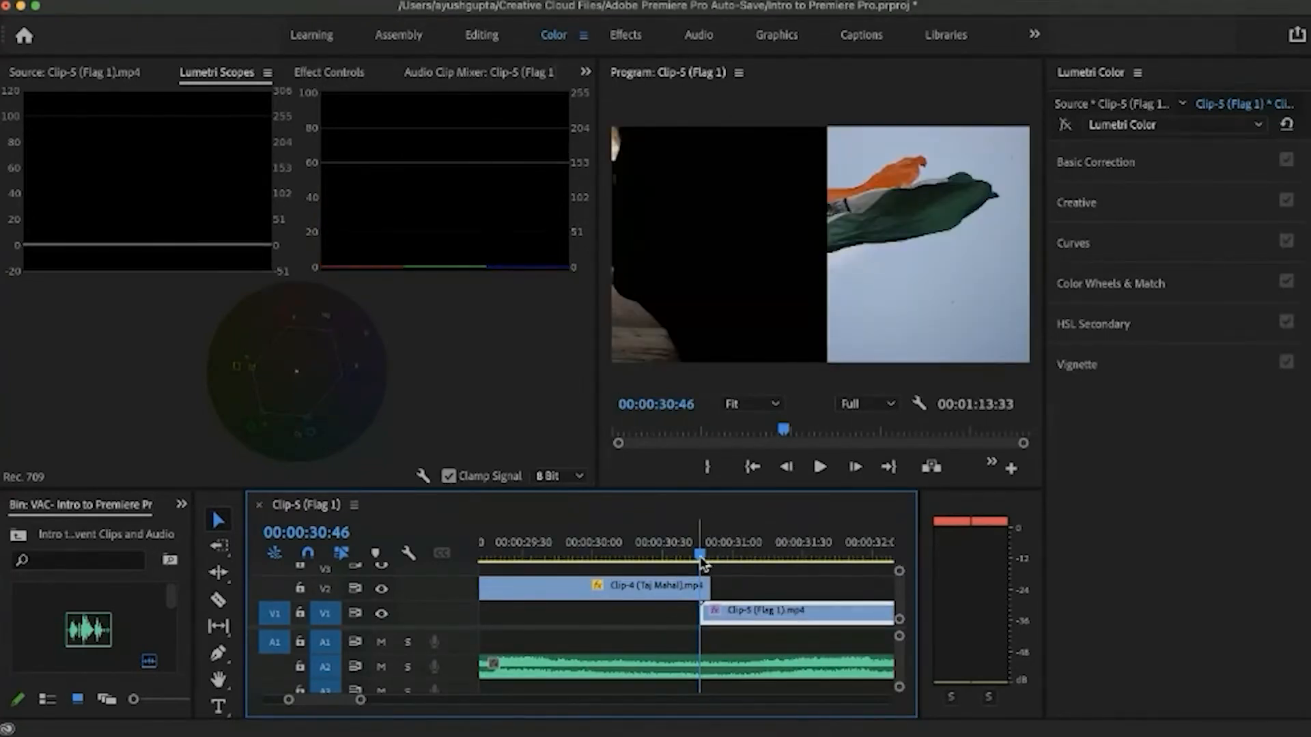
left_click_drag(703, 559, 719, 559)
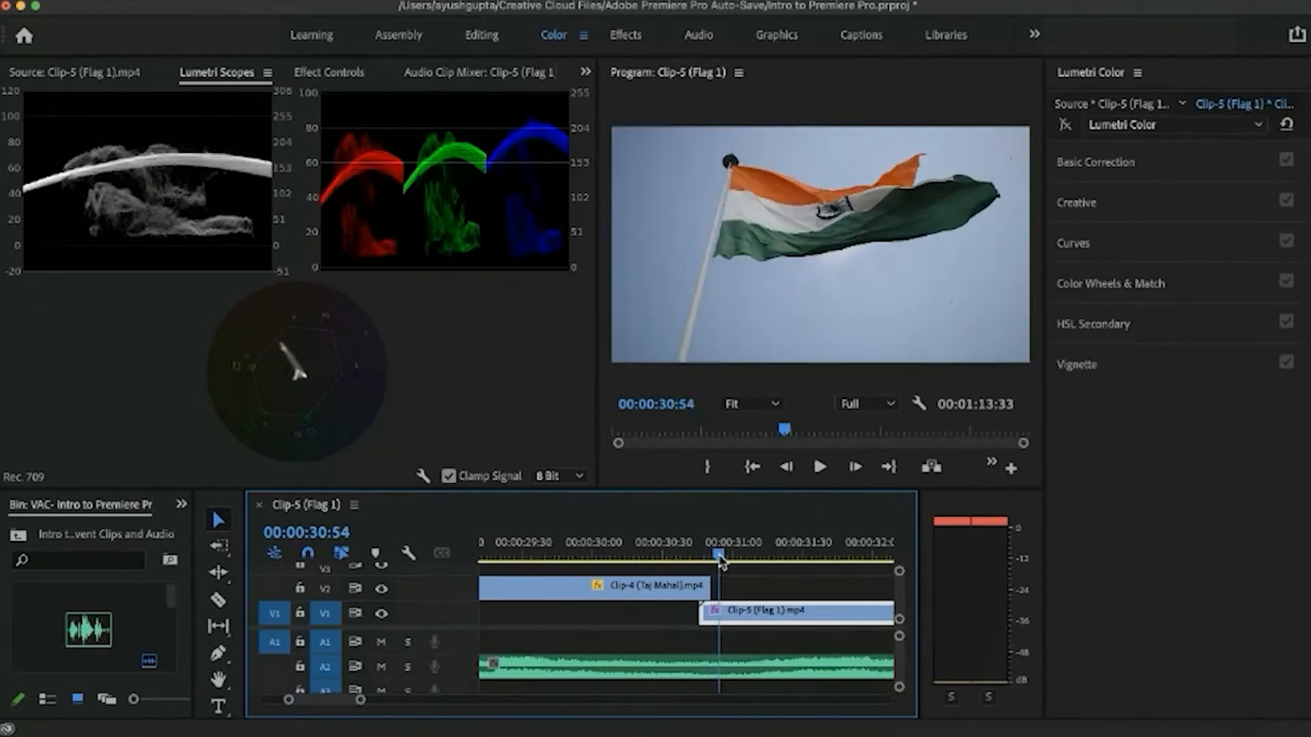
Step: Undo the clip moves back to the Dip to Black arrangement of the Taj Mahal and flag clips on V1
key("super+z")
key("super+z")
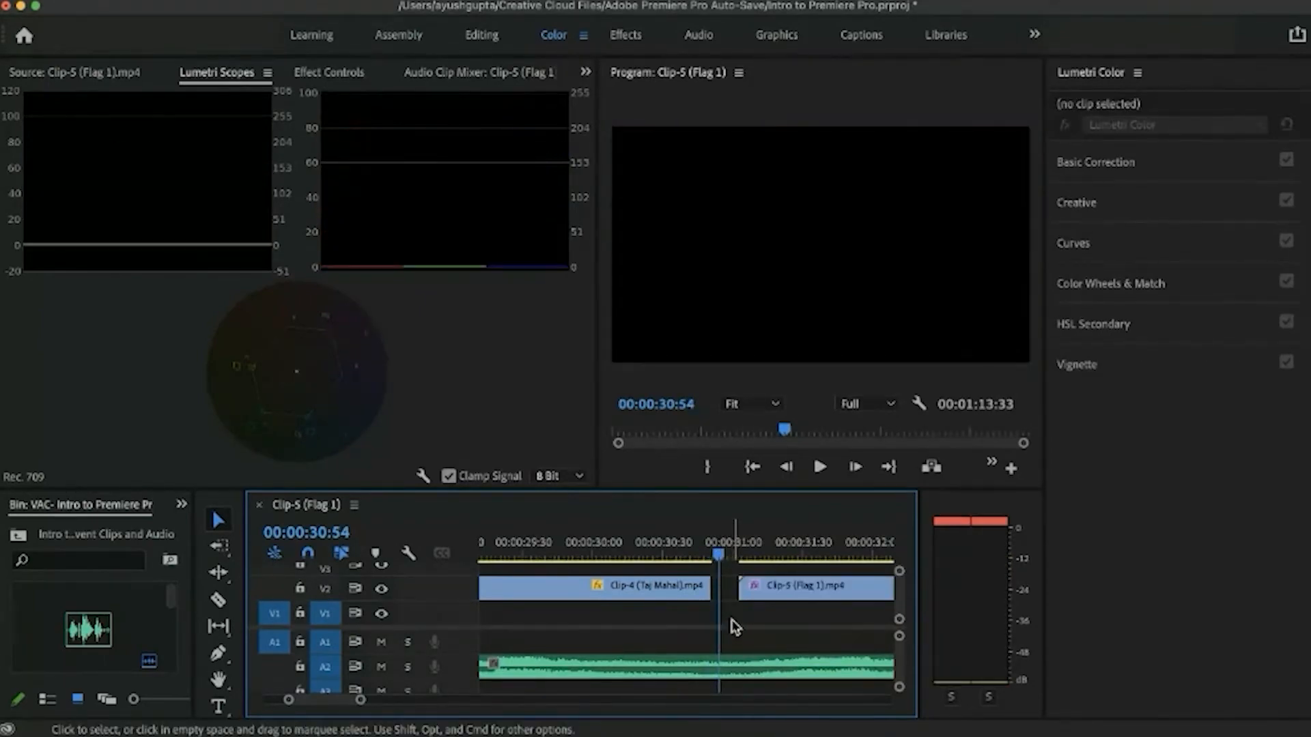
key("super+shift+z")
key("super+shift+z")
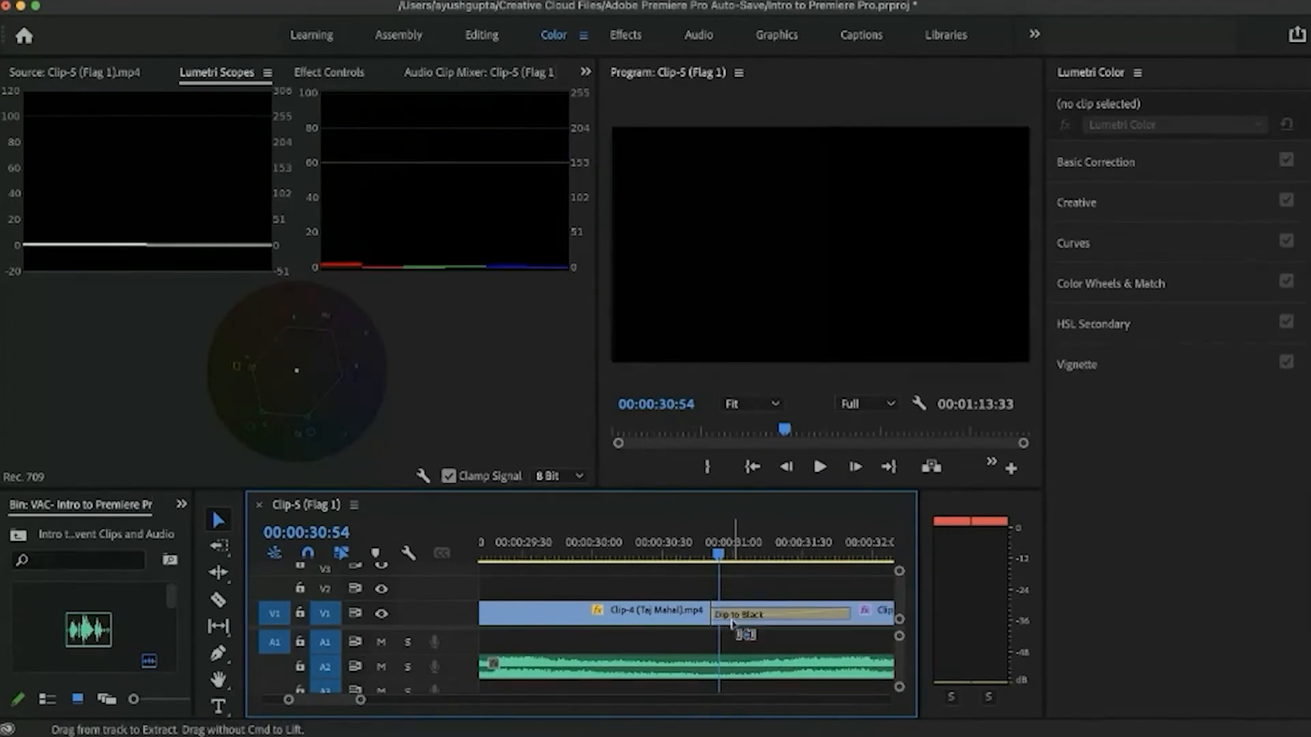
Step: Turn the Lumetri Color effect back on for the flag clip, with the playhead at 00:00:34:25
mouse_move(693, 552)
left_mouse_down()
mouse_move(672, 553)
mouse_move(738, 553)
mouse_move(708, 553)
left_mouse_up()
key("minus")
key("minus")
key("minus")
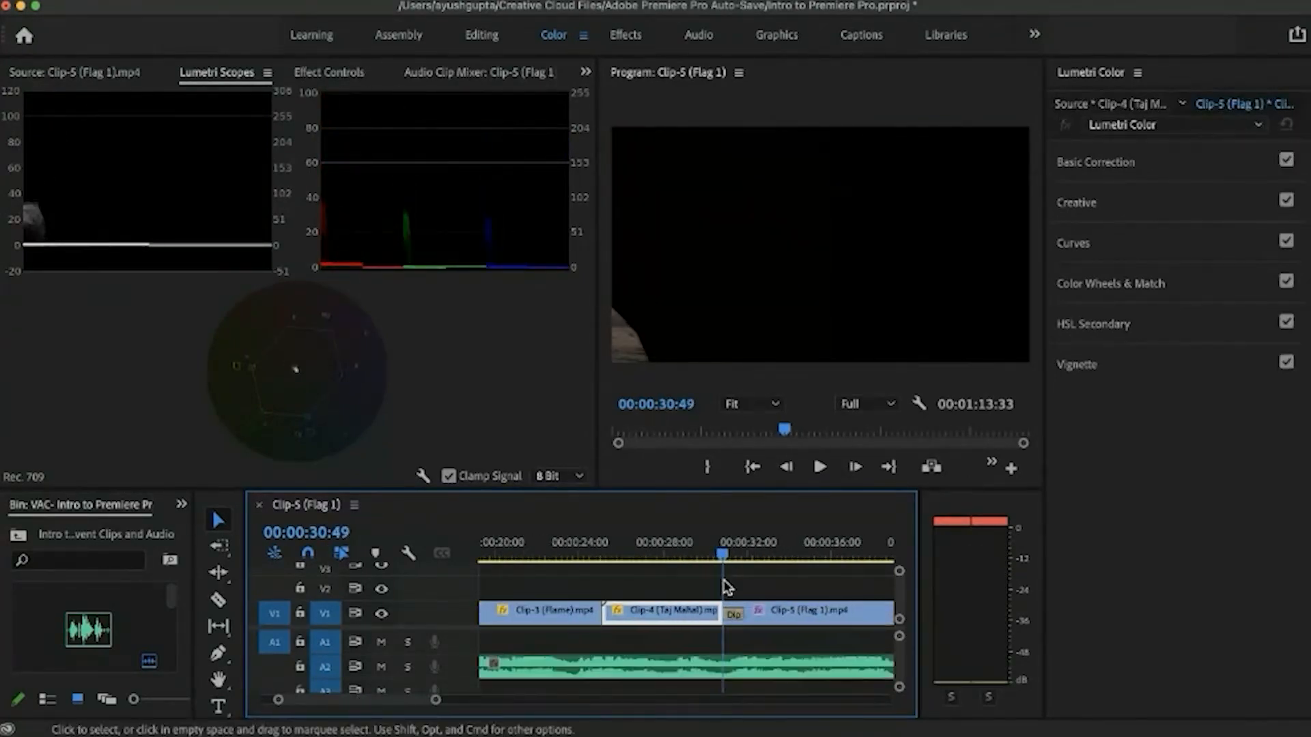
left_click(792, 557)
key("space")
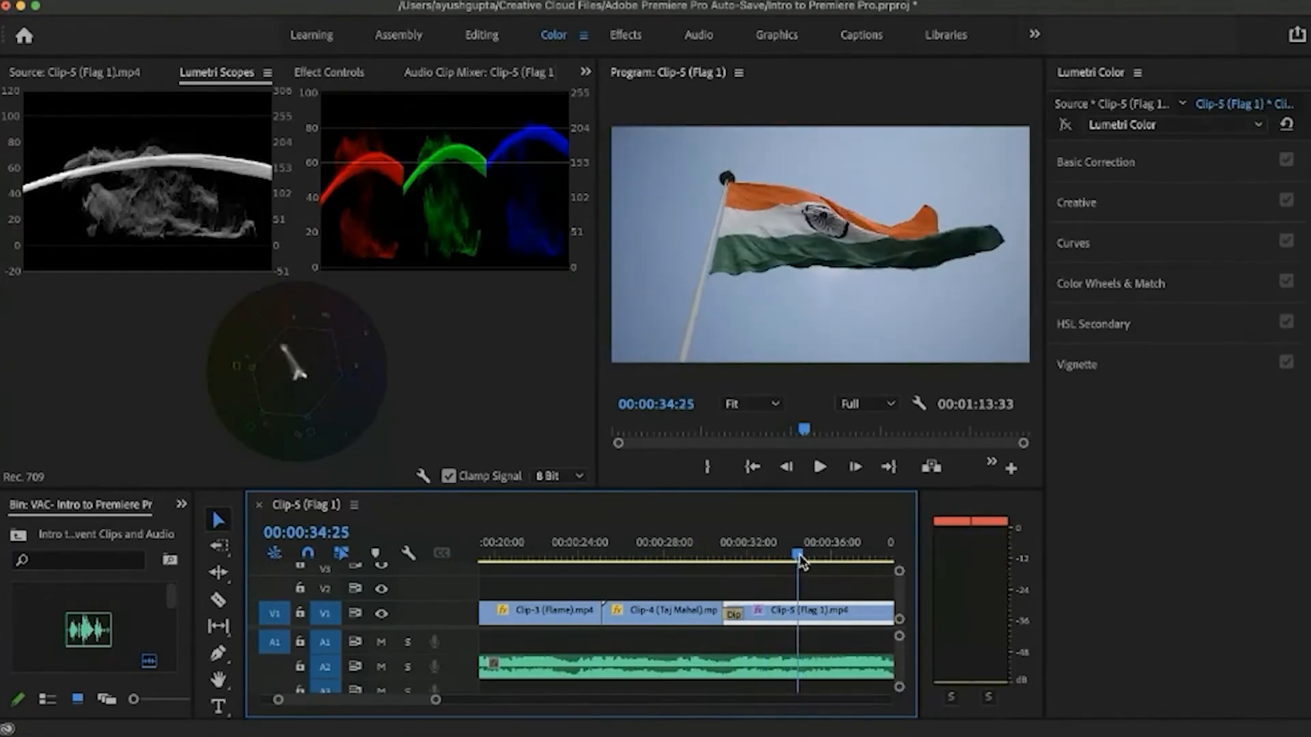
left_click(1065, 125)
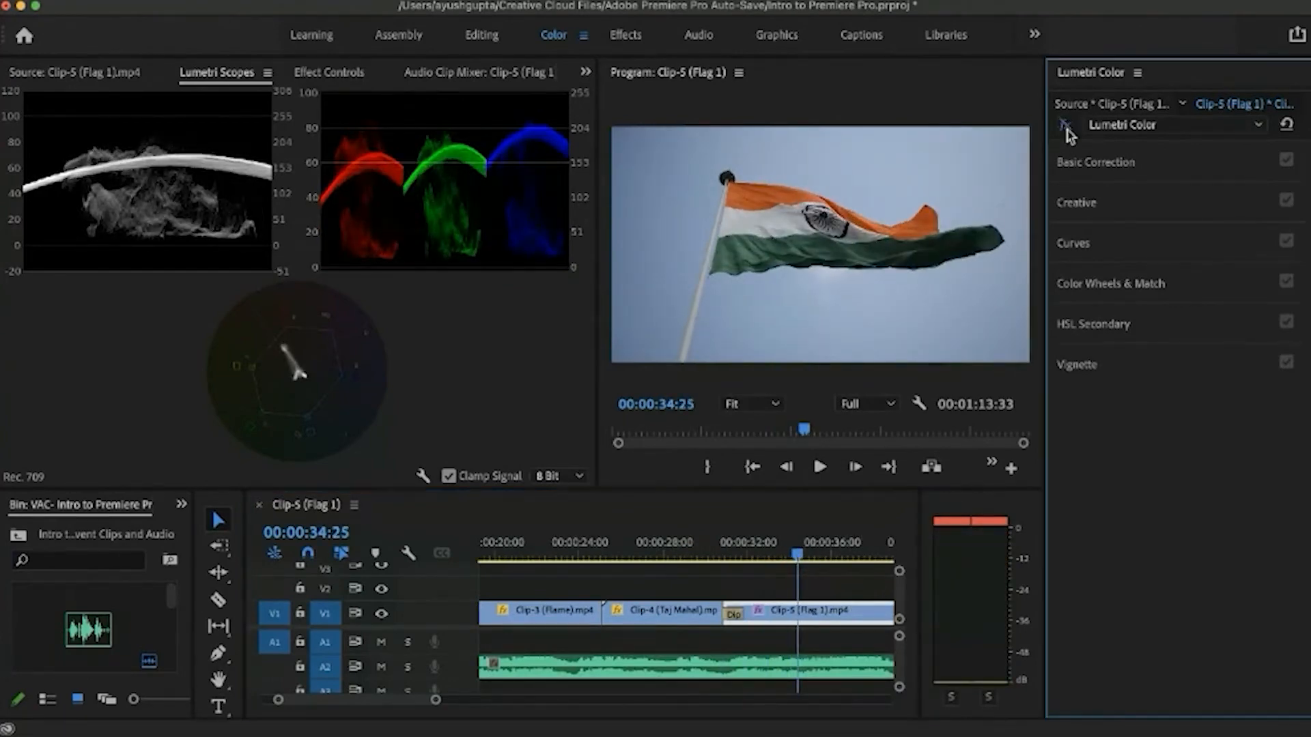
Step: Play the flag clip from the Dip to Black transition through to its end to review the colour correction and vignette
left_click(727, 537)
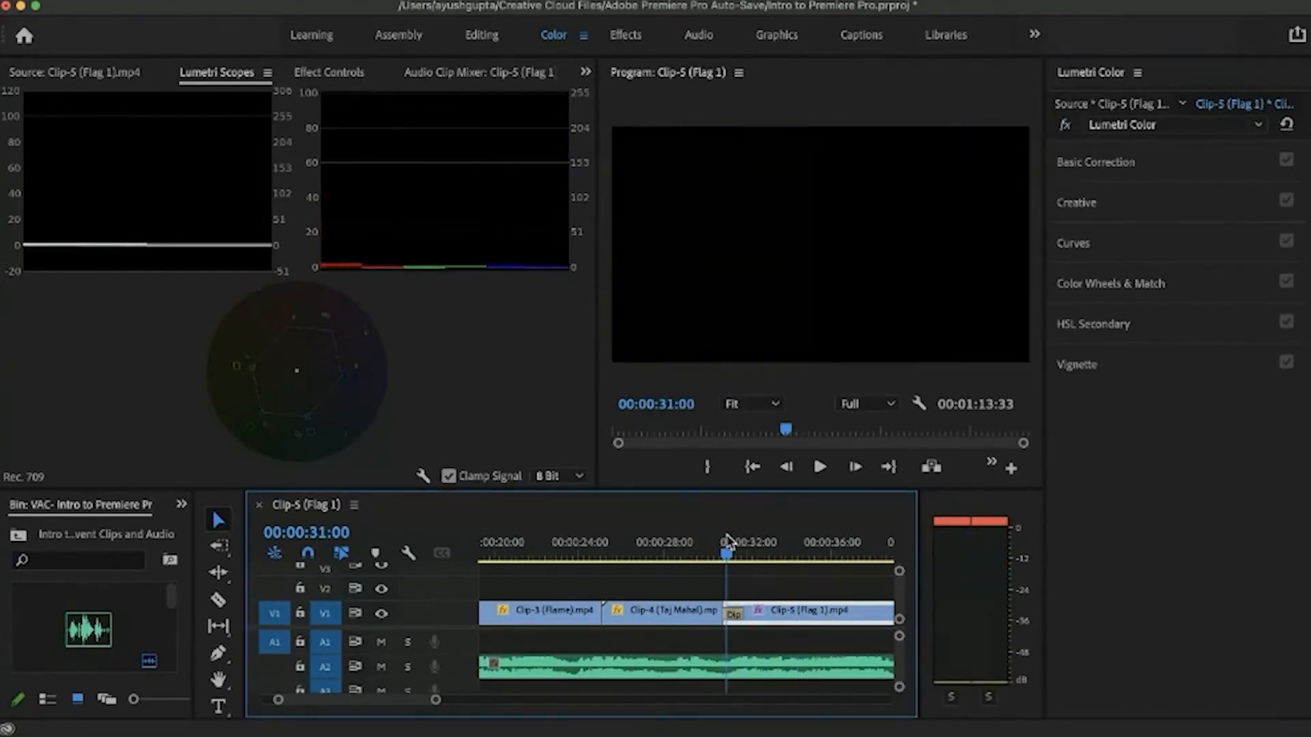
key("space")
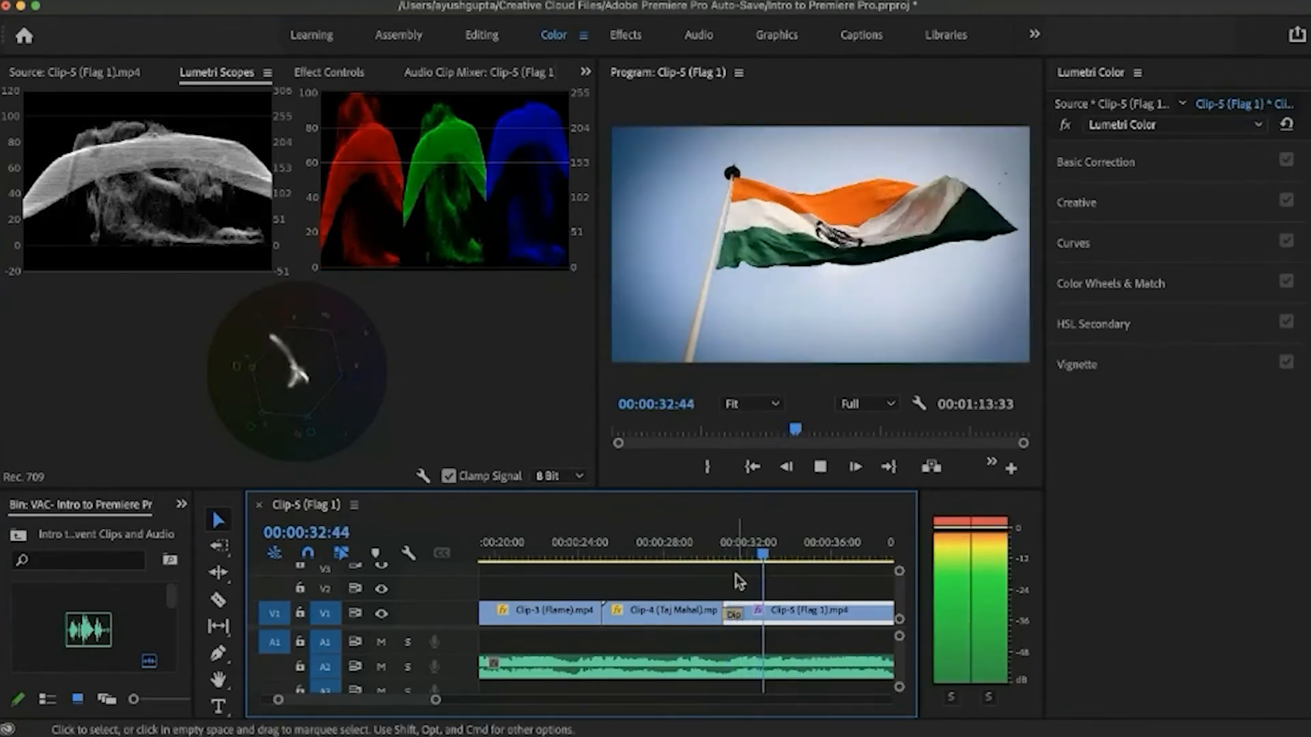
scroll(737, 584, "right", 3)
scroll(737, 588, "down", 3)
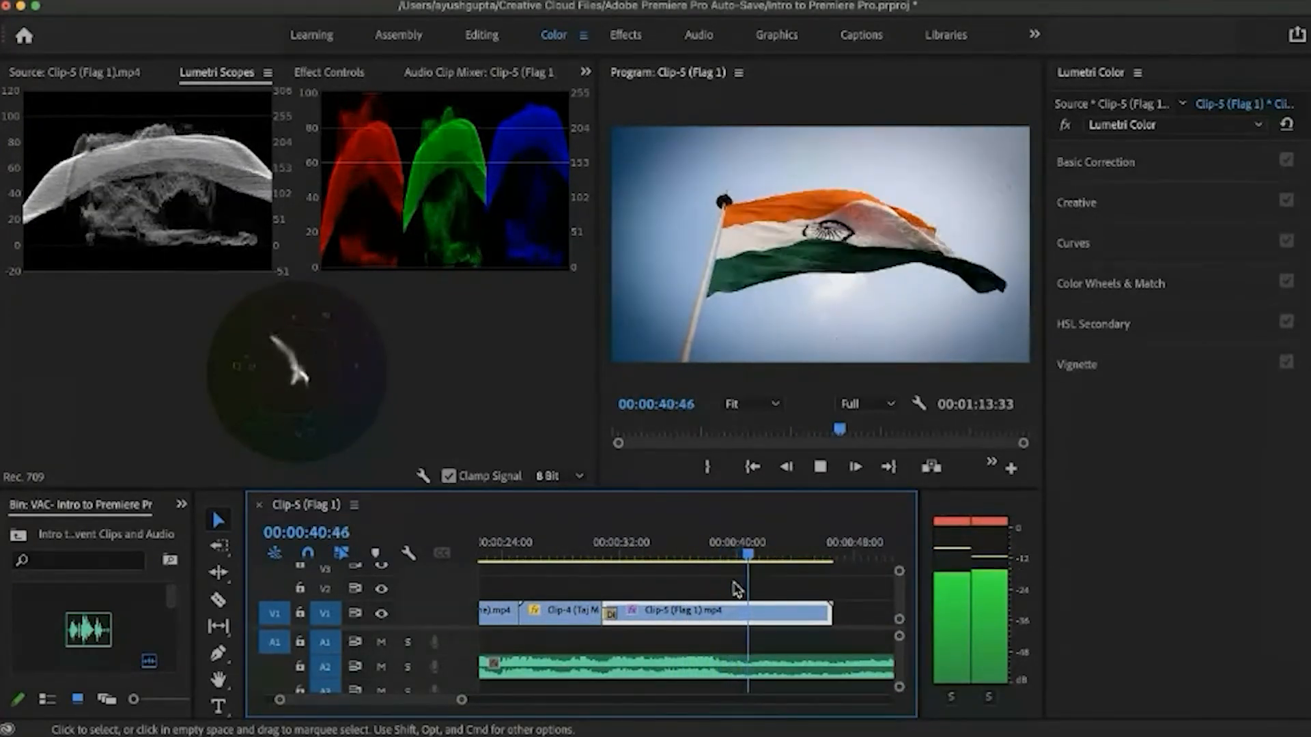
key("space")
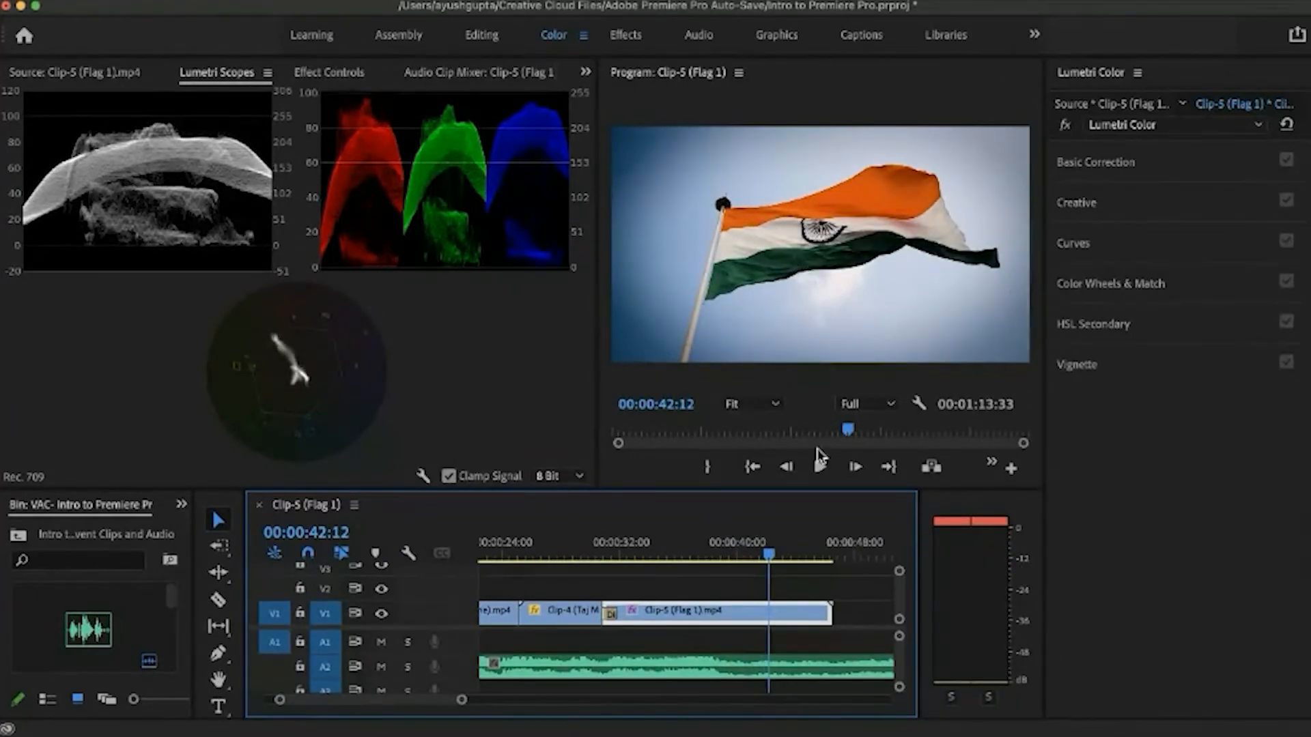
left_click_drag(718, 554, 723, 558)
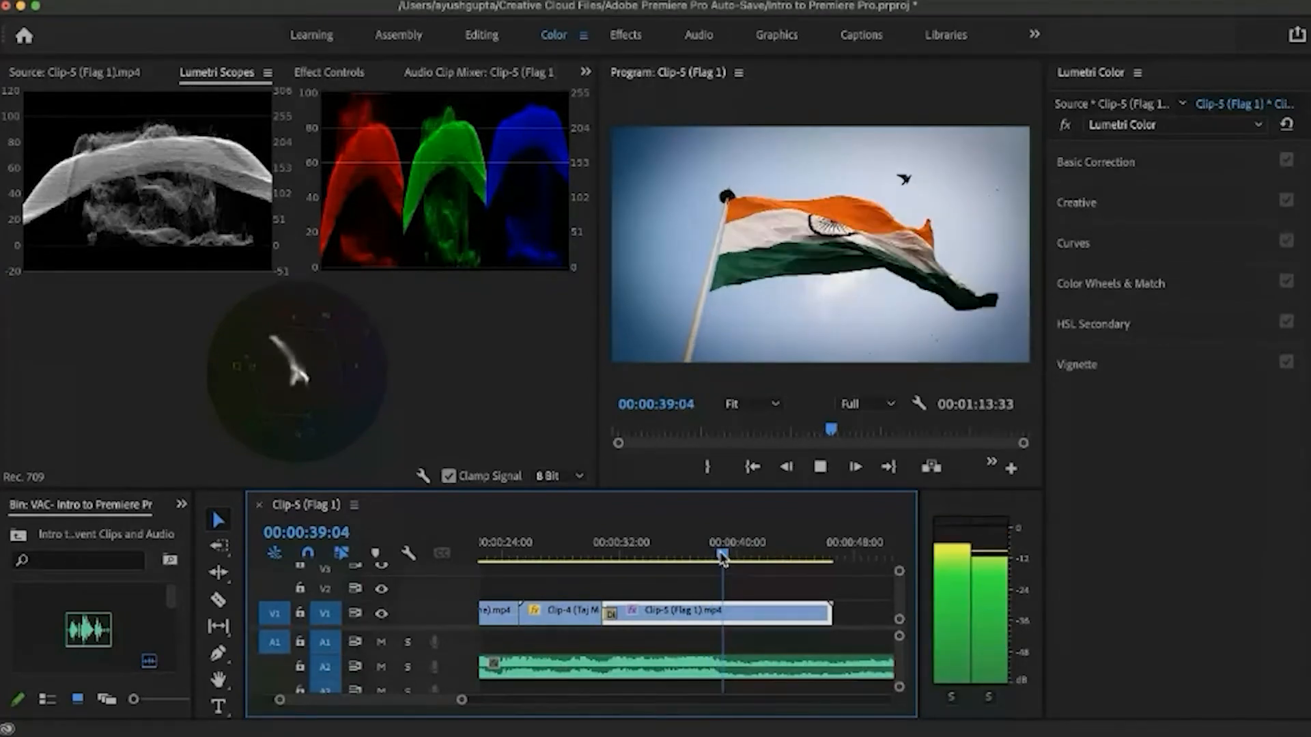
key("space")
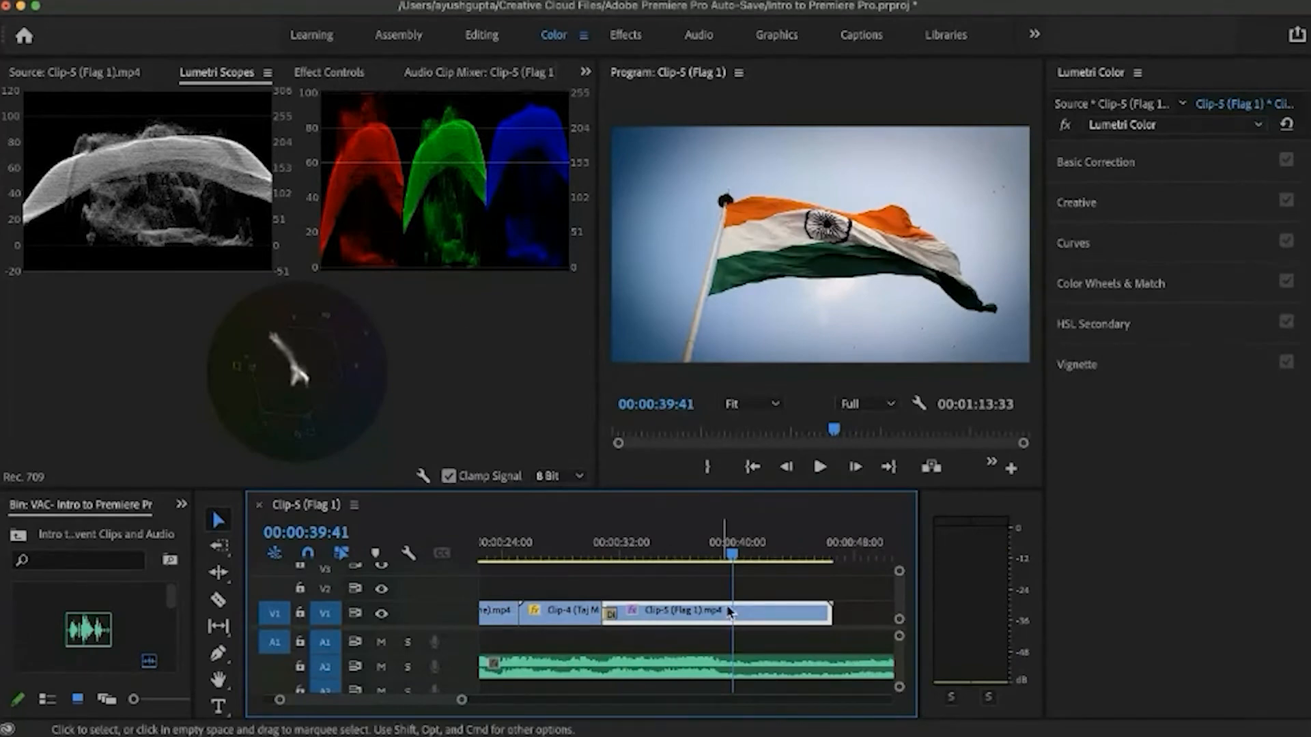
left_click(650, 546)
key("space")
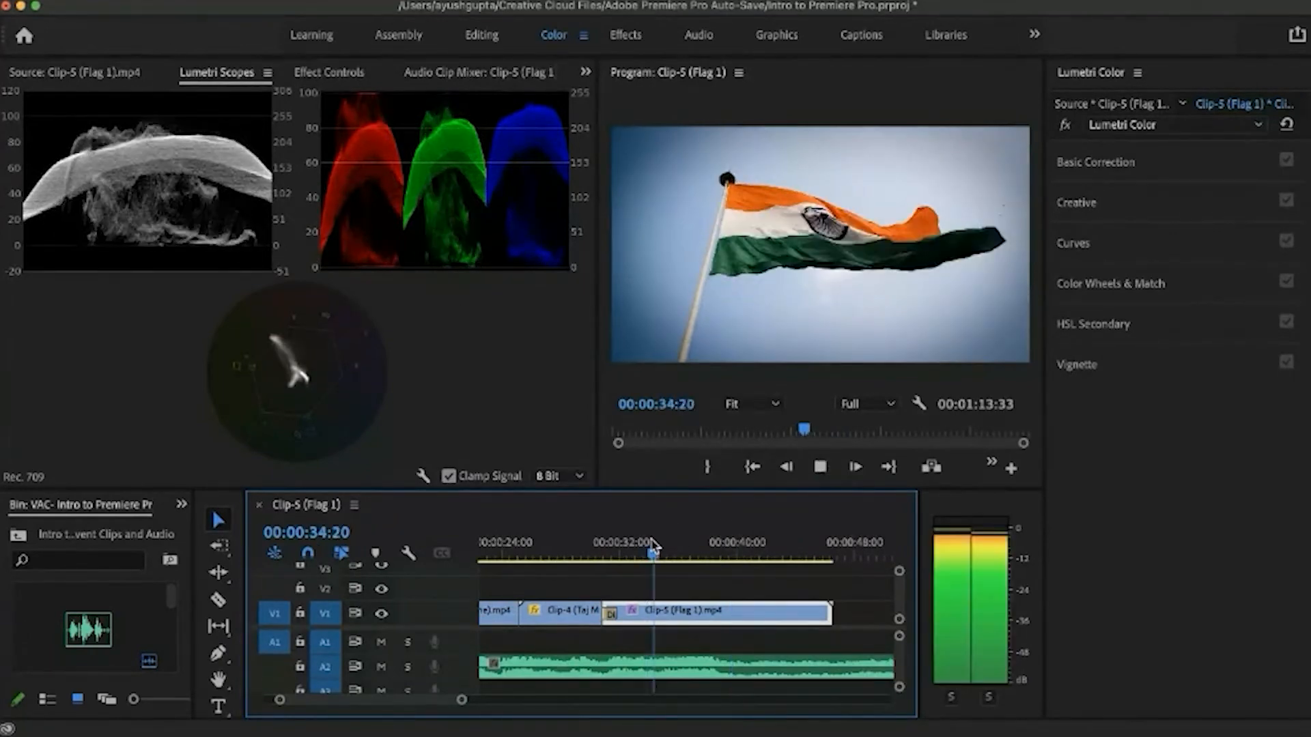
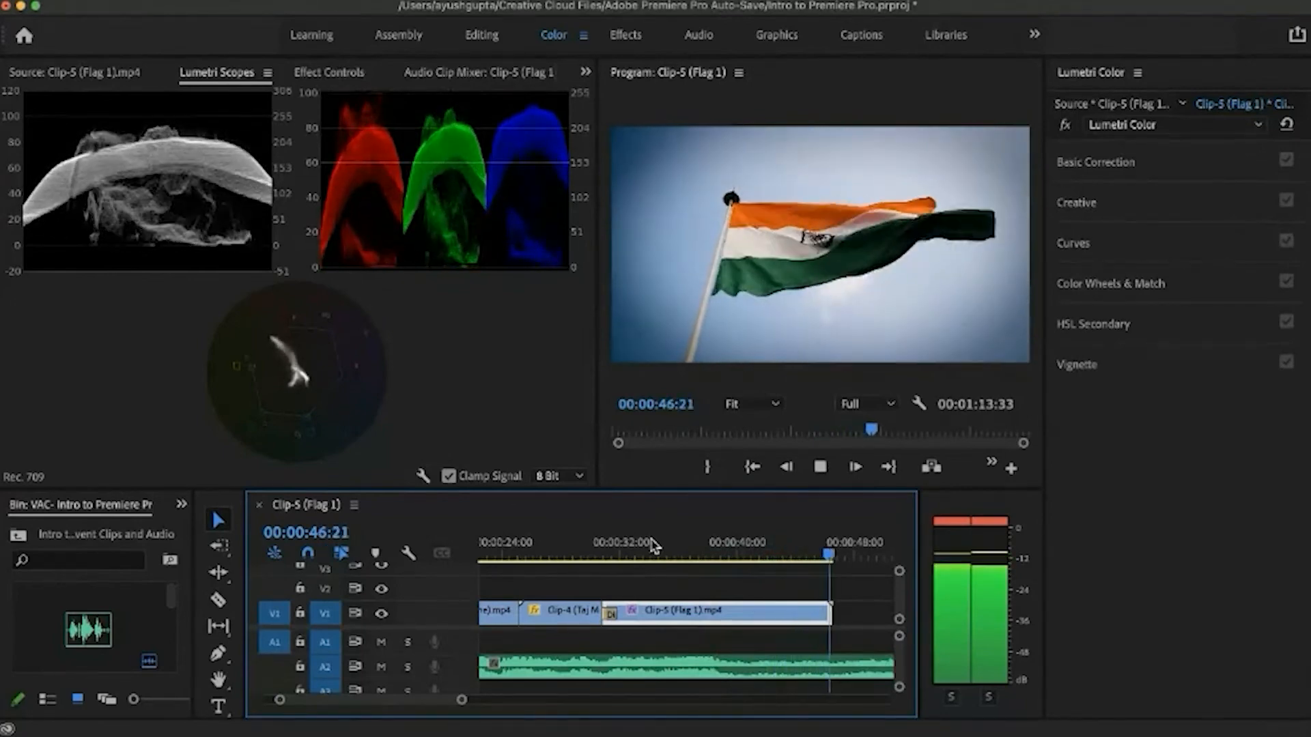
key("space")
left_click_drag(842, 554, 819, 555)
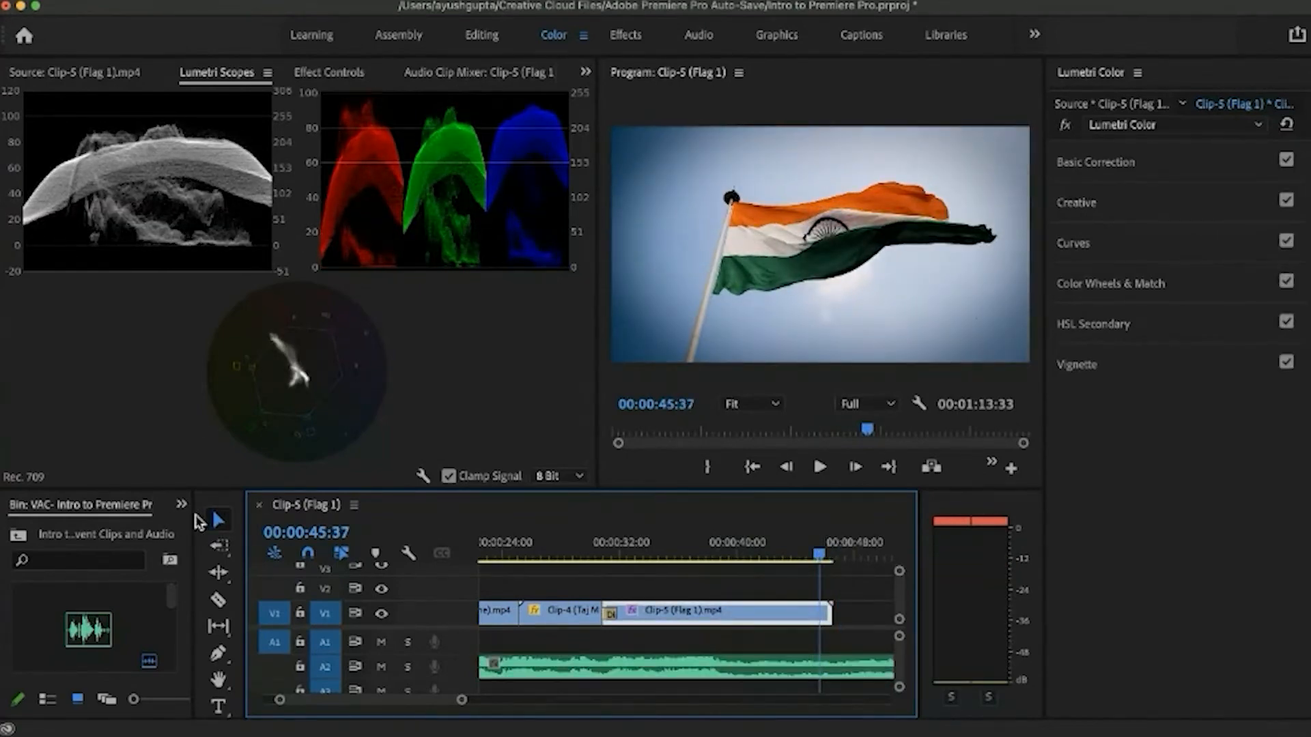
Step: Widen the project bin to browse its clips and switch to the Effects workspace
left_click_drag(194, 519, 341, 516)
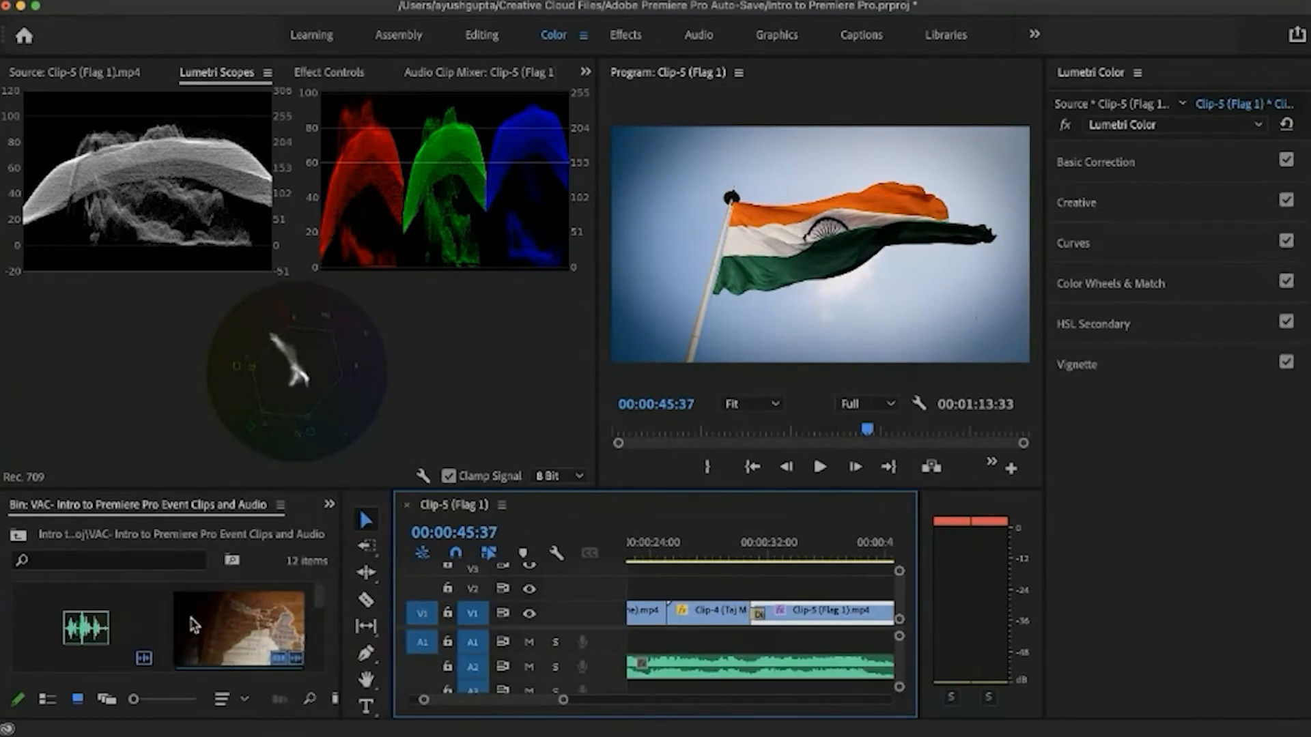
scroll(193, 625, "down", 2)
scroll(192, 625, "down", 2)
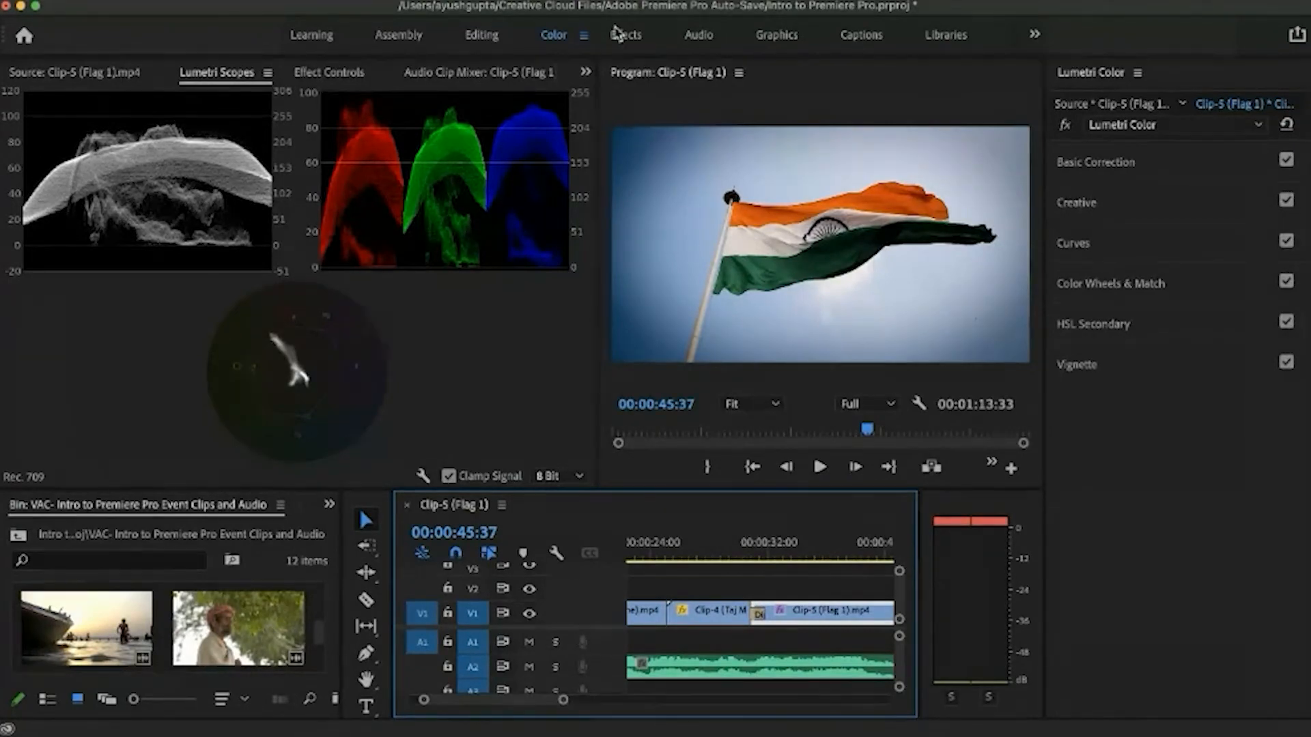
left_click(635, 32)
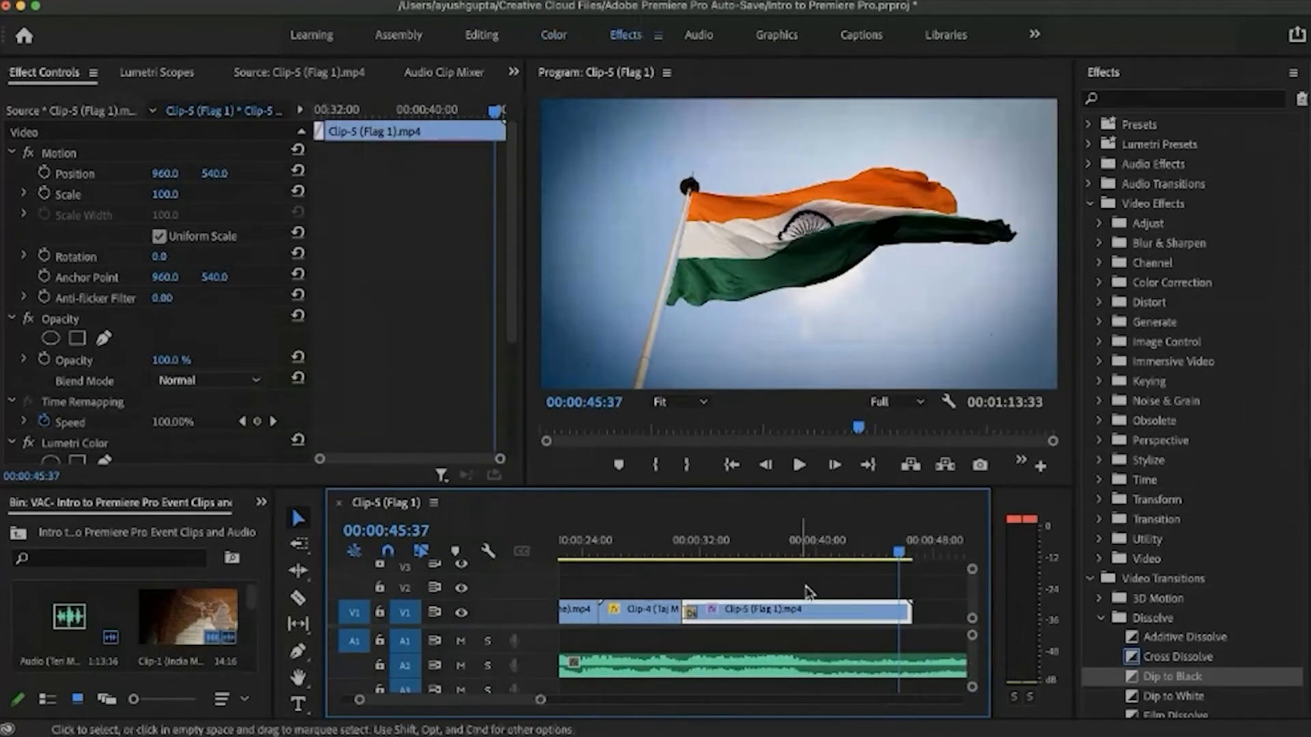
Step: Add Clip-6 (Boat).mp4 from the bin to track V1 directly after the flag clip
scroll(819, 596, "down", 3)
scroll(819, 595, "down", 2)
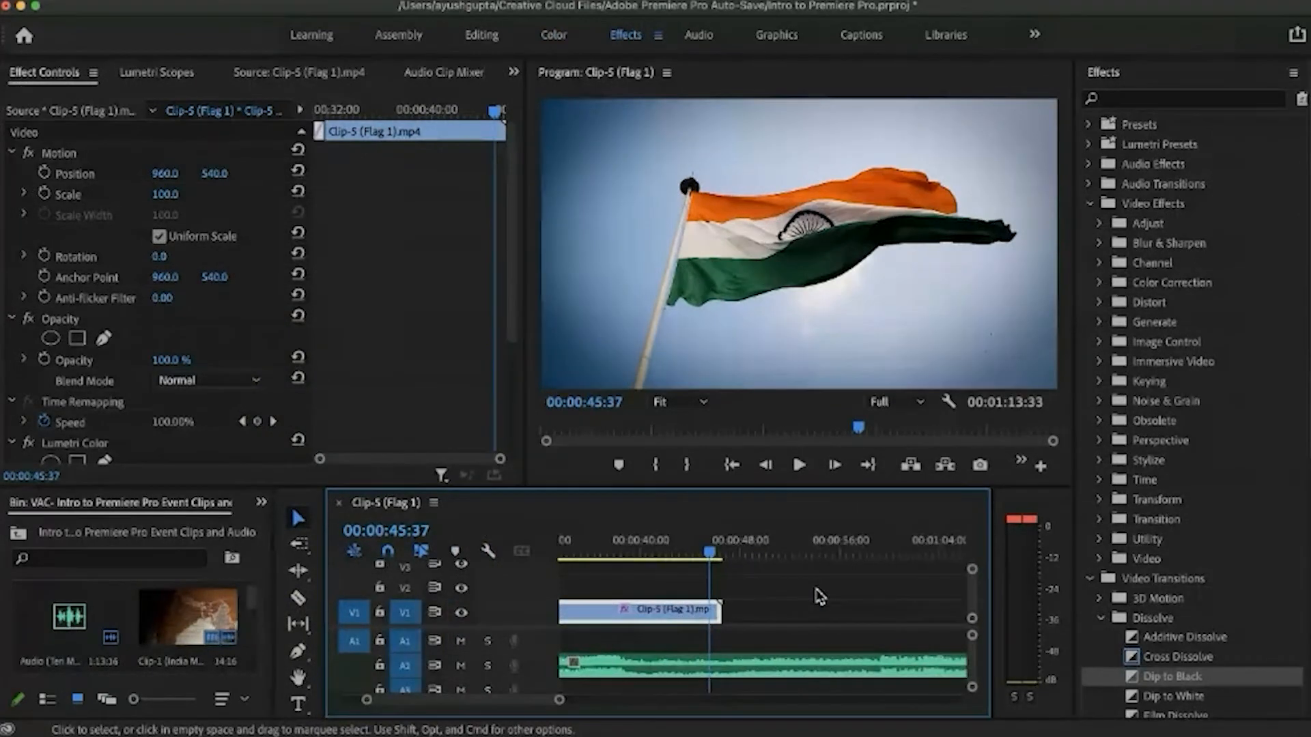
scroll(171, 626, "down", 2)
scroll(171, 627, "down", 3)
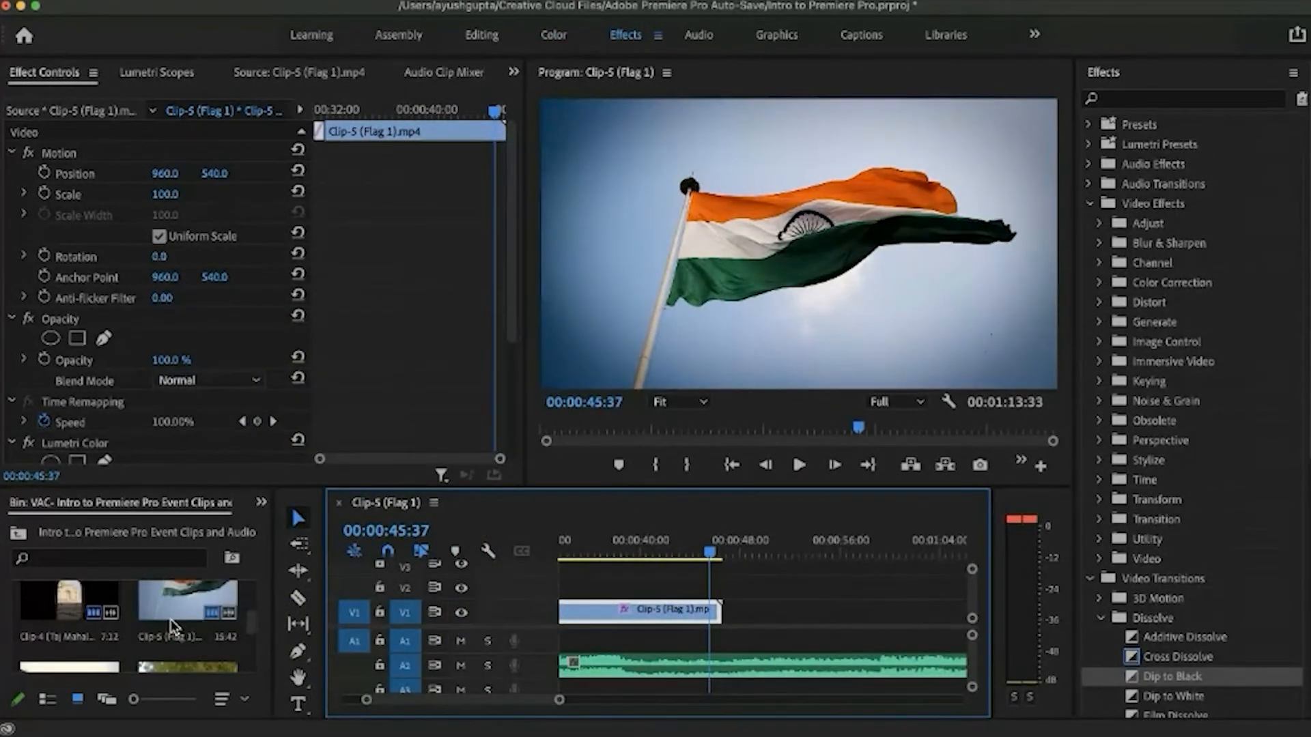
scroll(173, 626, "down", 2)
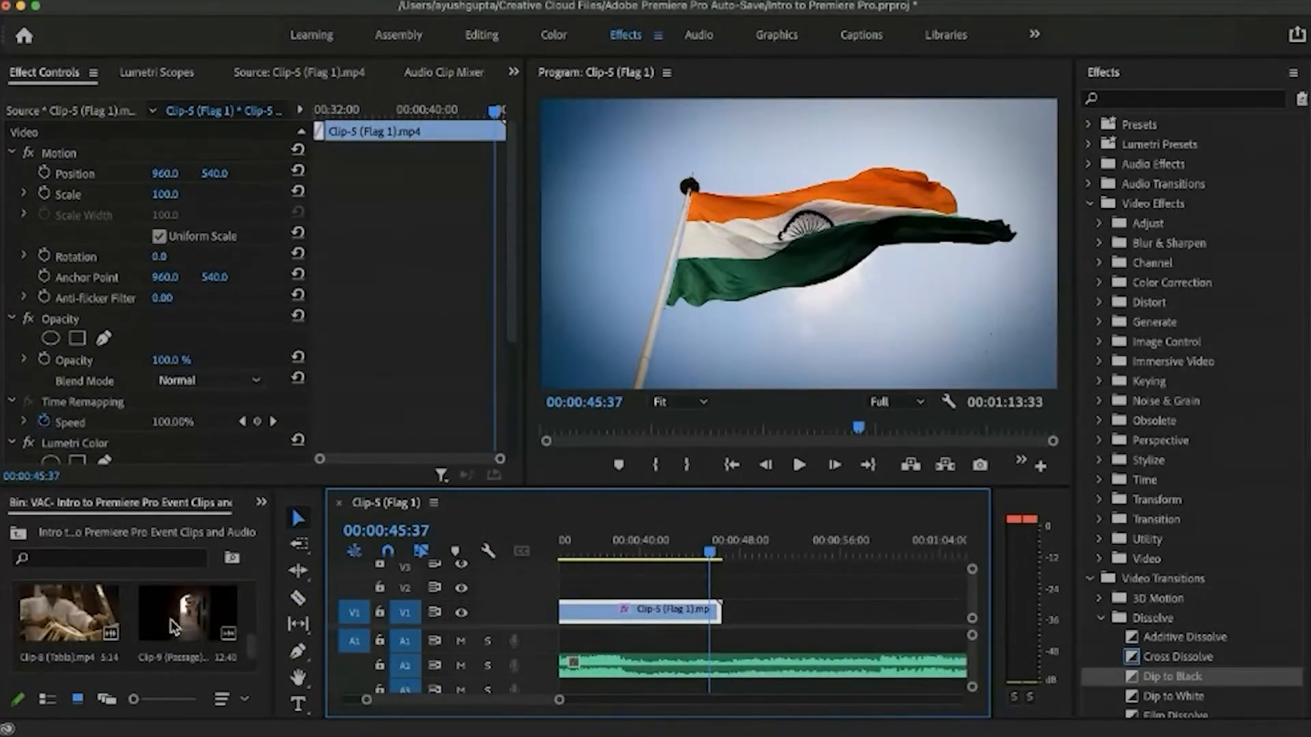
left_click(255, 645)
left_click_drag(253, 638, 252, 624)
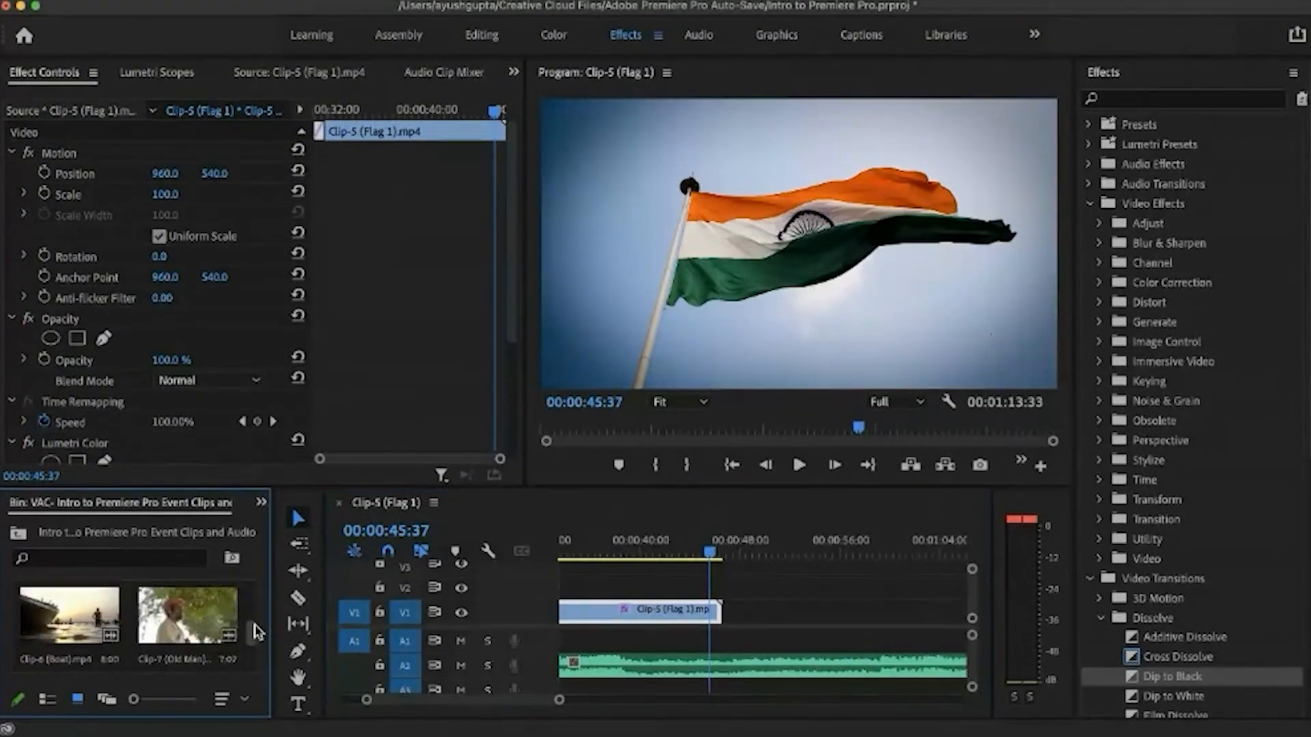
left_click(47, 622)
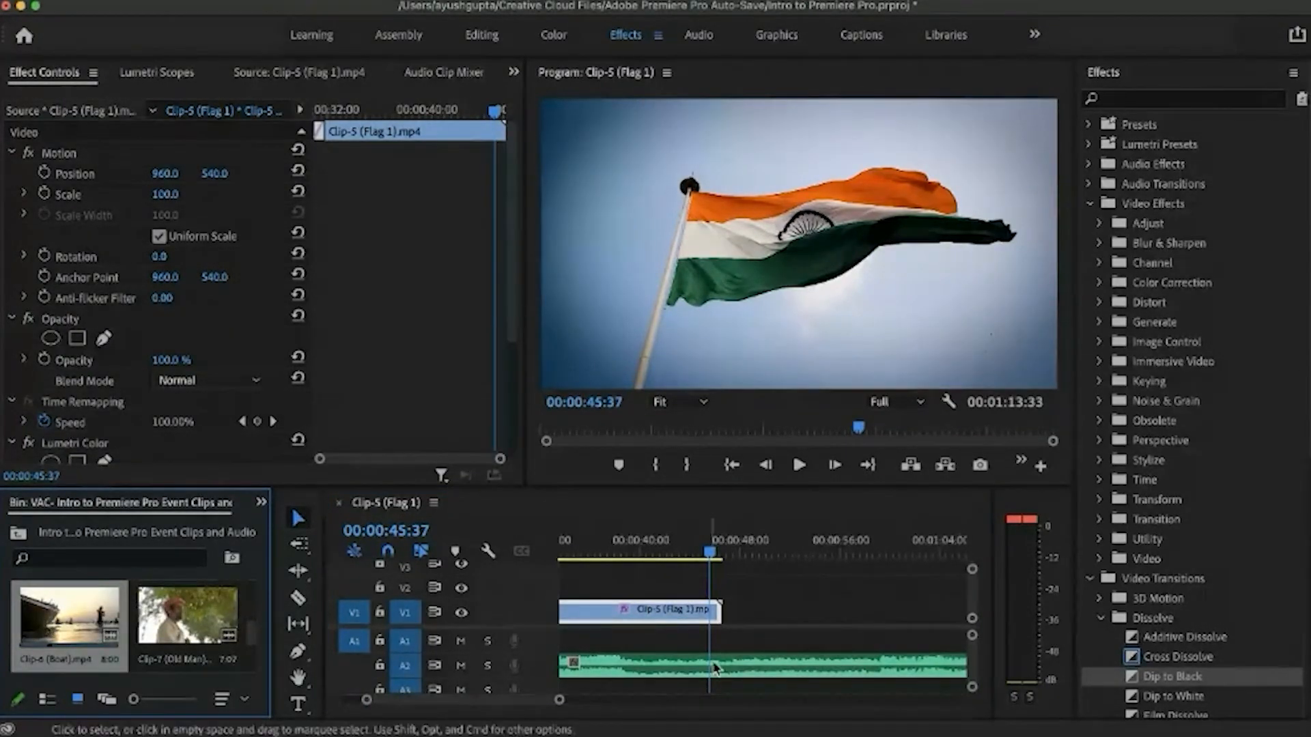
scroll(755, 651, "down", 1)
scroll(754, 654, "down", 1)
scroll(754, 654, "left", 1)
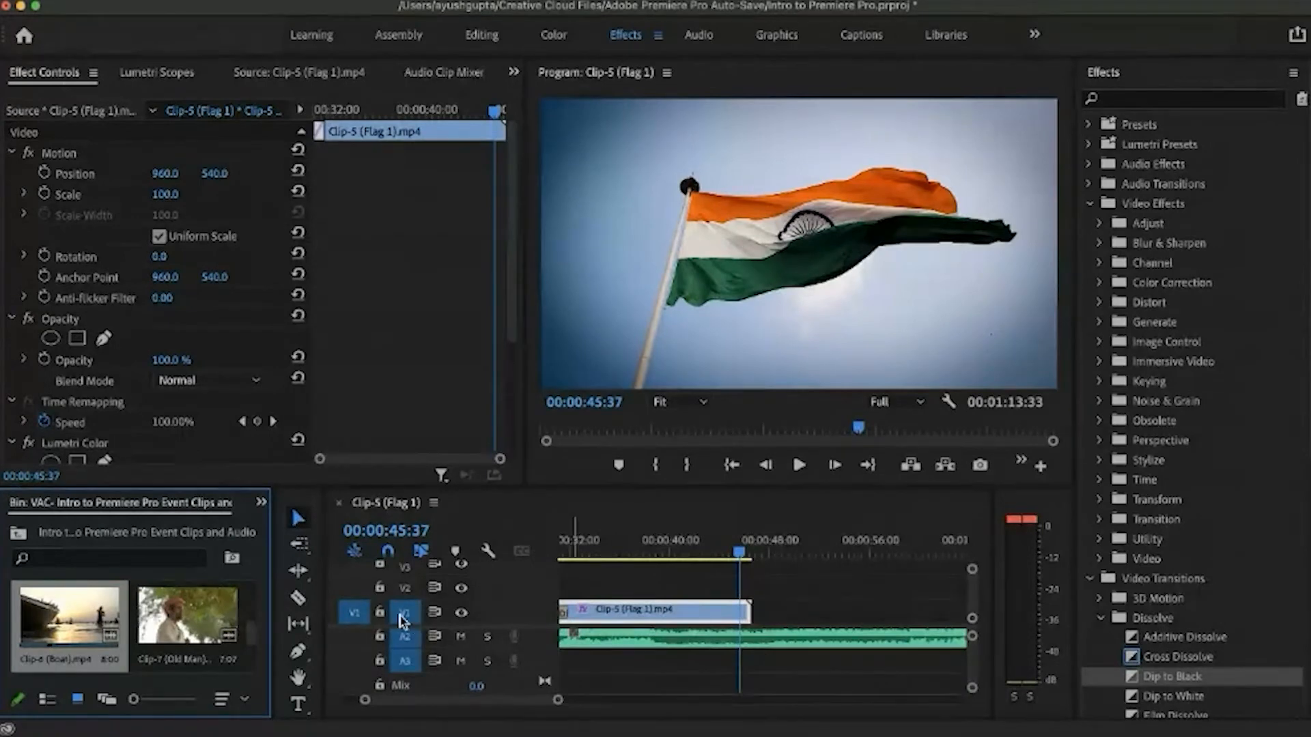
left_click_drag(65, 631, 780, 609)
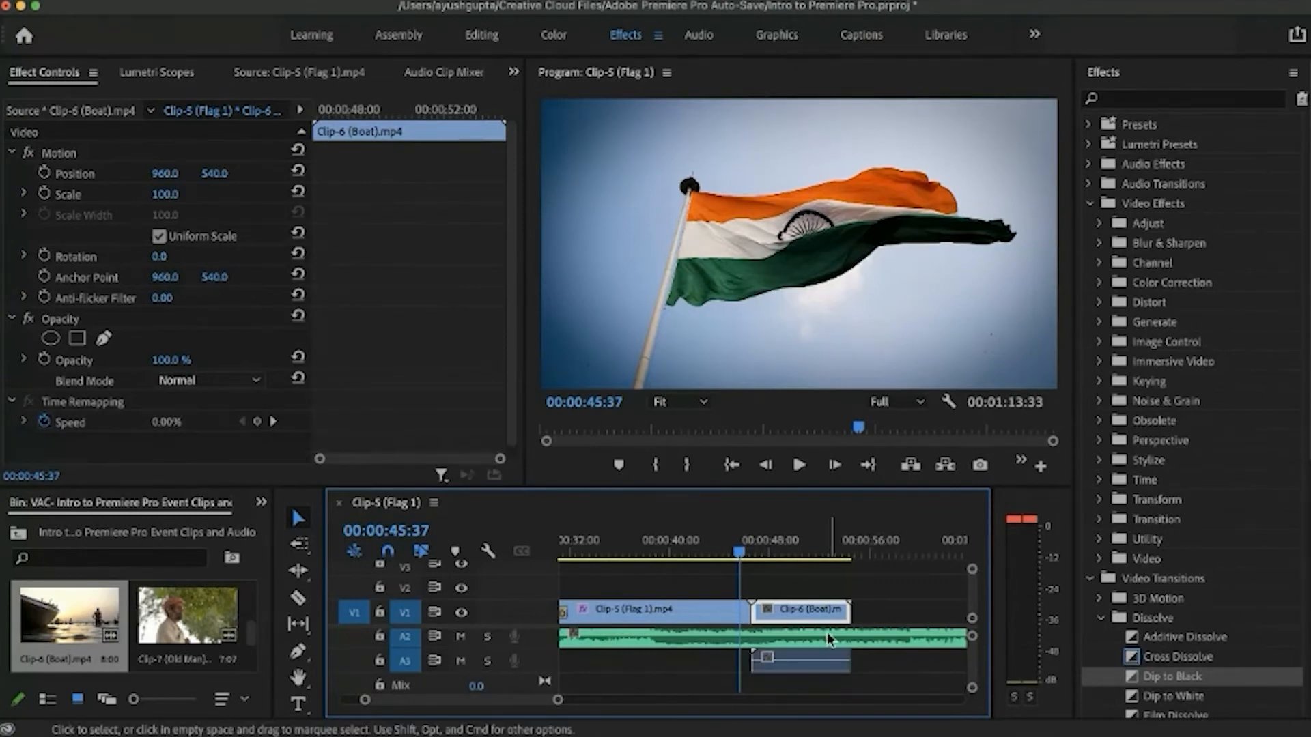
Step: Delete the boat clip's audio from track A3 and place the playhead at 00:00:45:57, near the flag clip's end
left_click(819, 666)
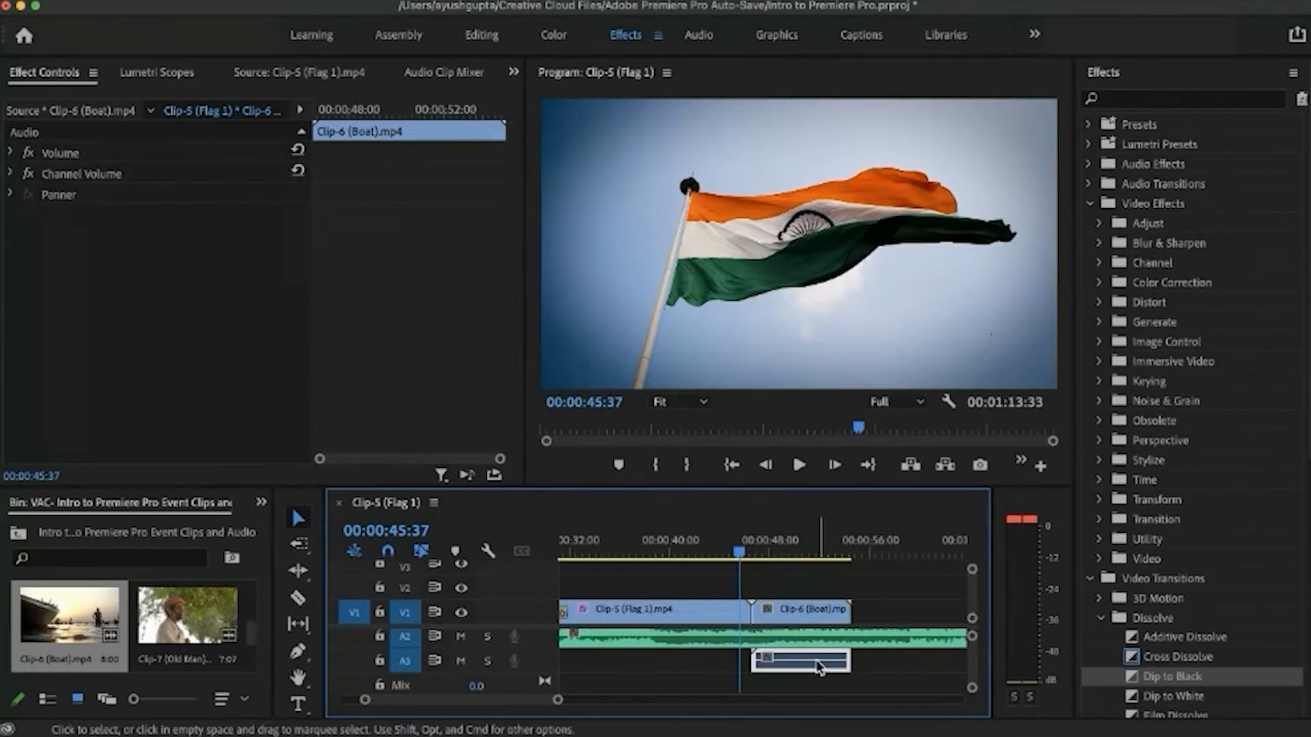
key("Delete")
left_click(749, 551)
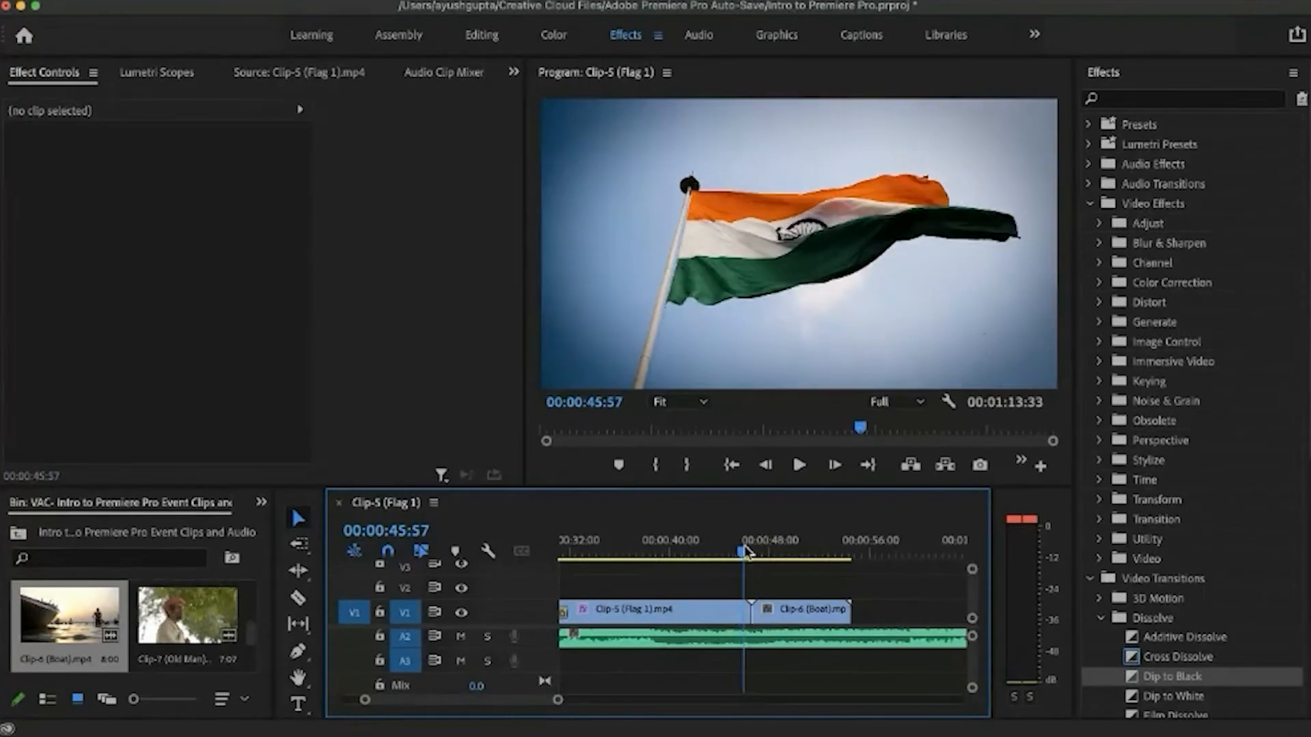
Step: Select the flag clip on track V1 and place the playhead near its end at 00:00:45:10
left_click_drag(753, 551, 767, 551)
left_click(717, 617)
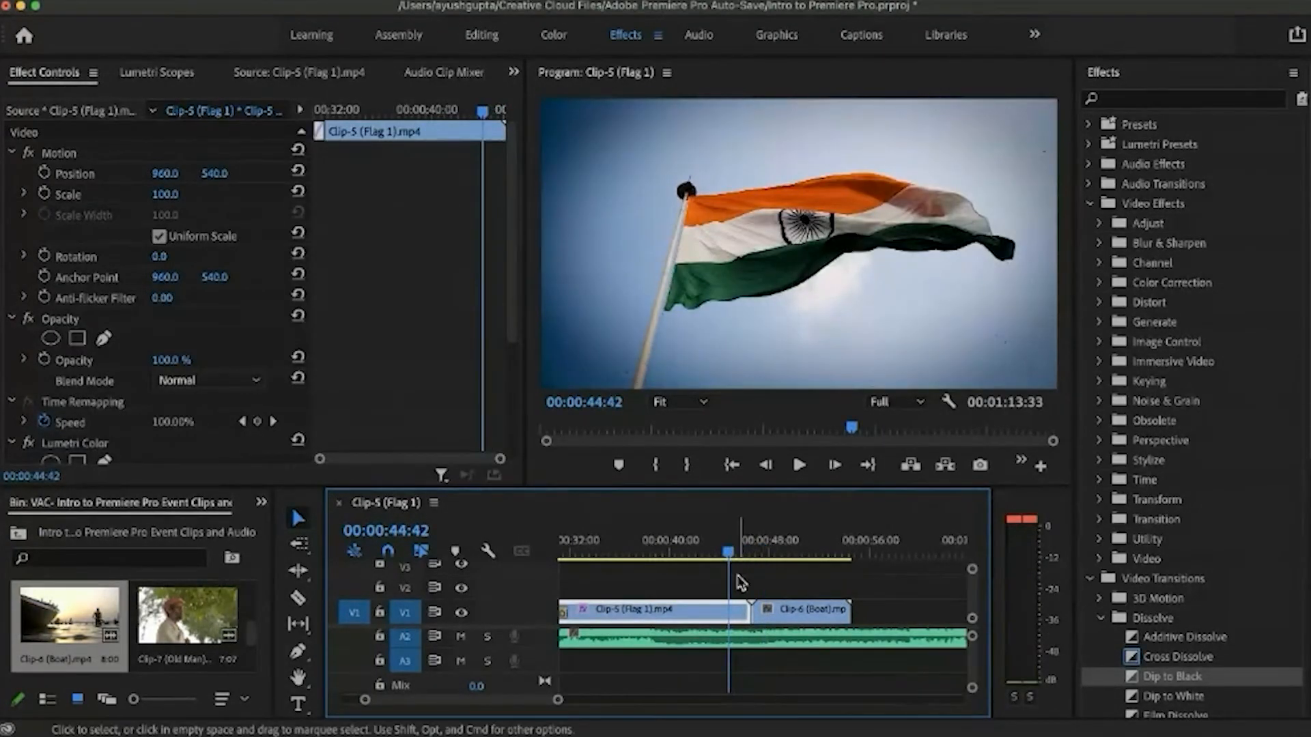
scroll(737, 576, "up", 2)
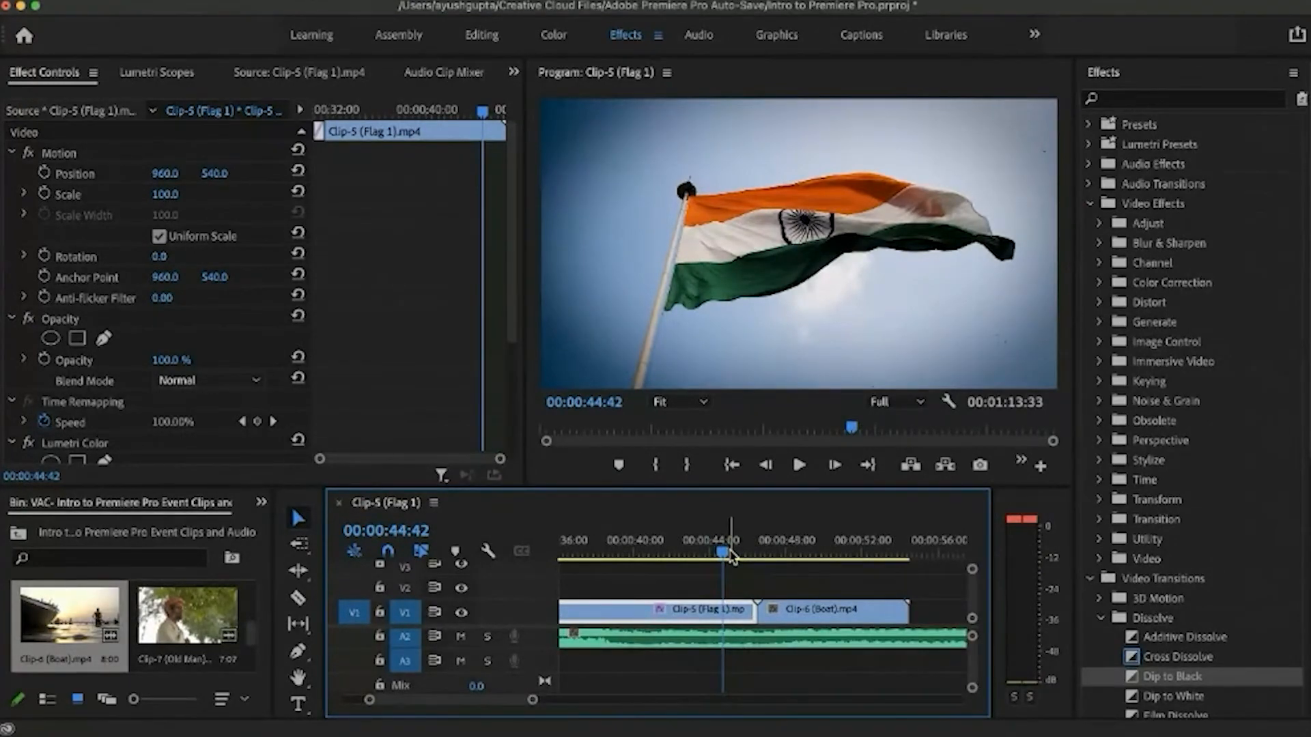
mouse_move(730, 555)
left_mouse_down()
mouse_move(772, 555)
mouse_move(734, 557)
left_mouse_up()
key("Left")
key("Left")
key("Left")
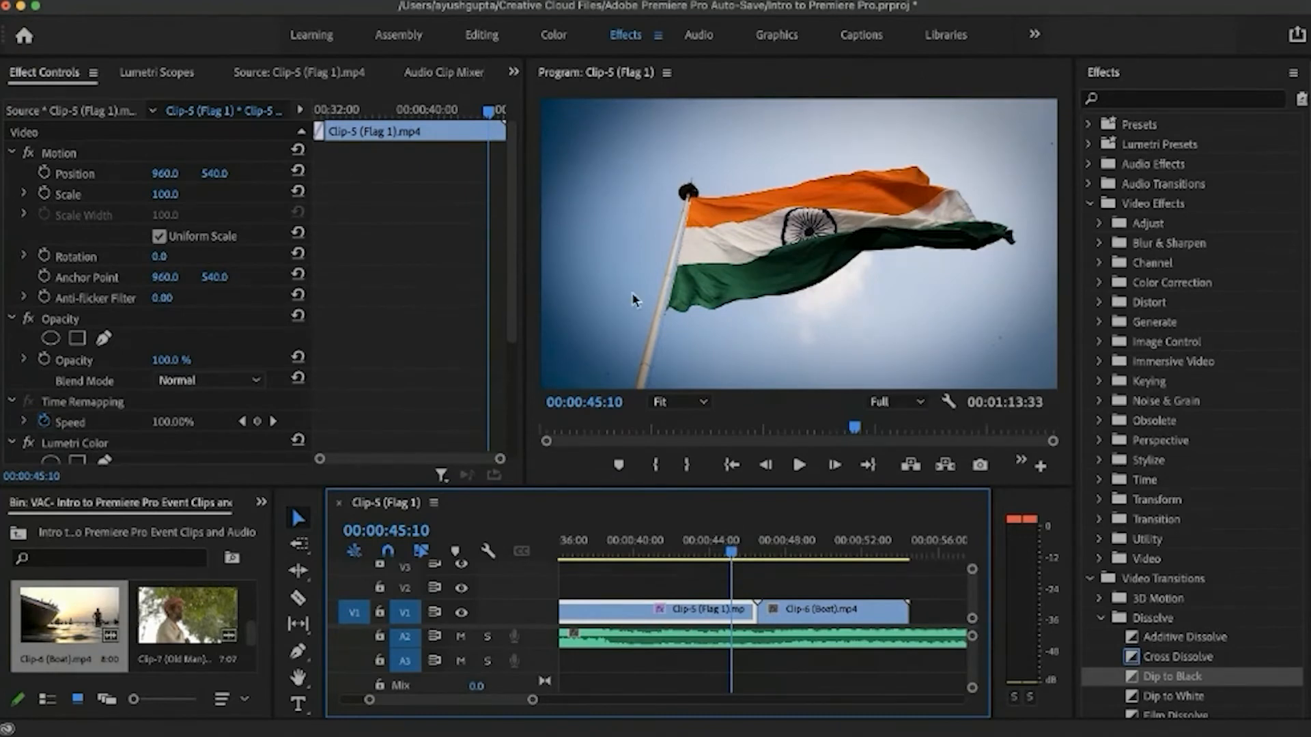
Step: Switch to the Color workspace and paste the flag clip's Lumetri Color correction onto Clip-6 (Boat).mp4
left_click(546, 38)
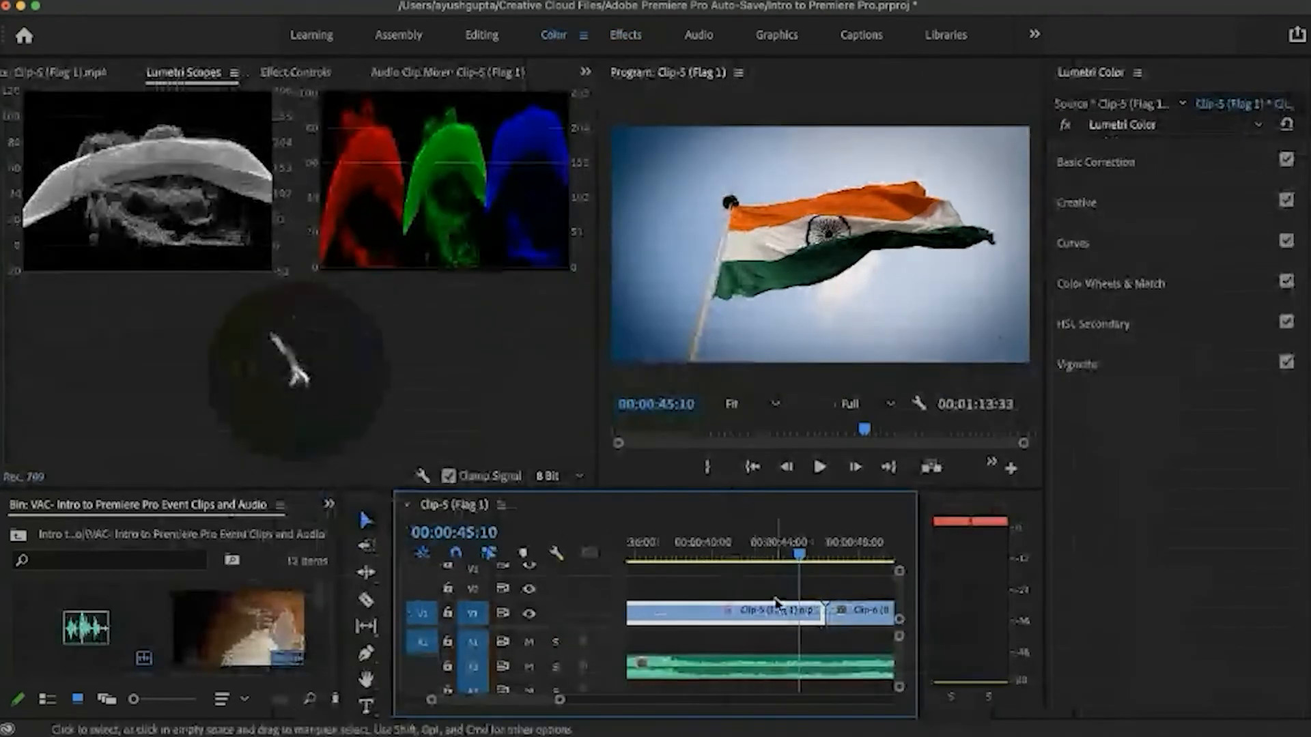
scroll(783, 596, "right", 2)
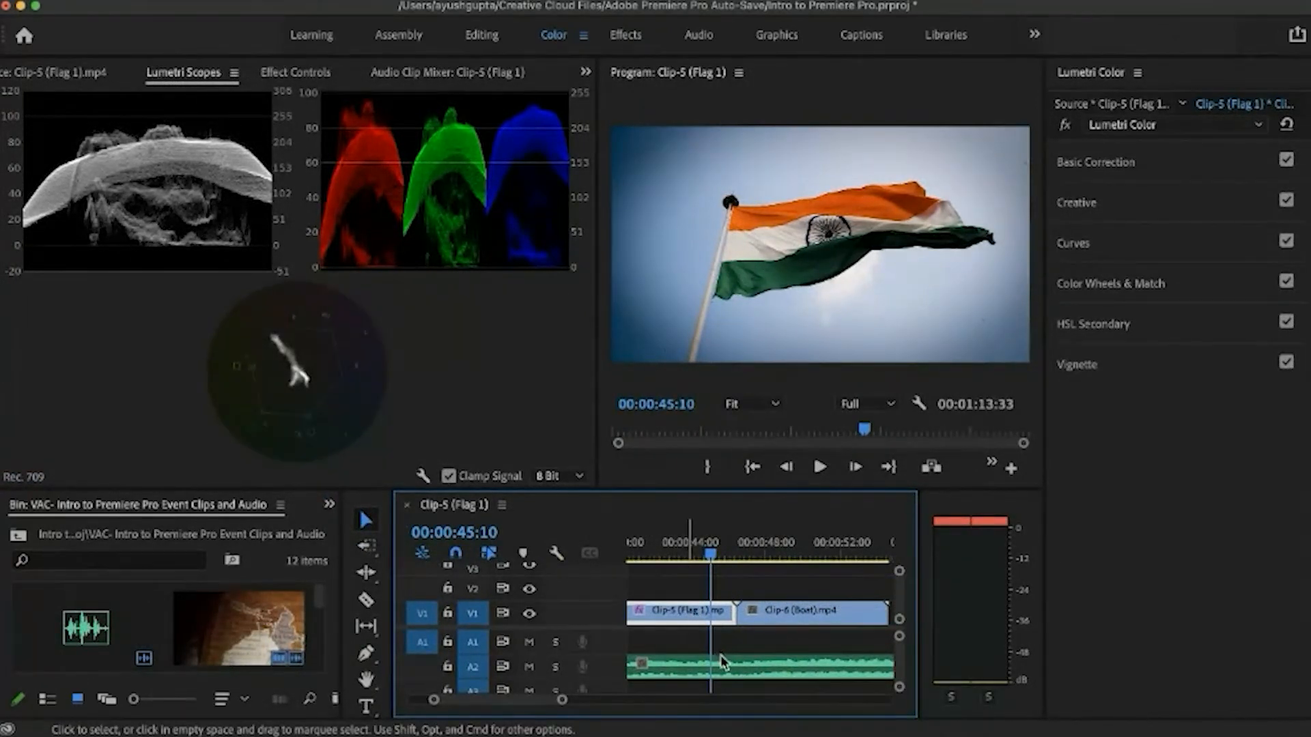
left_click(805, 627)
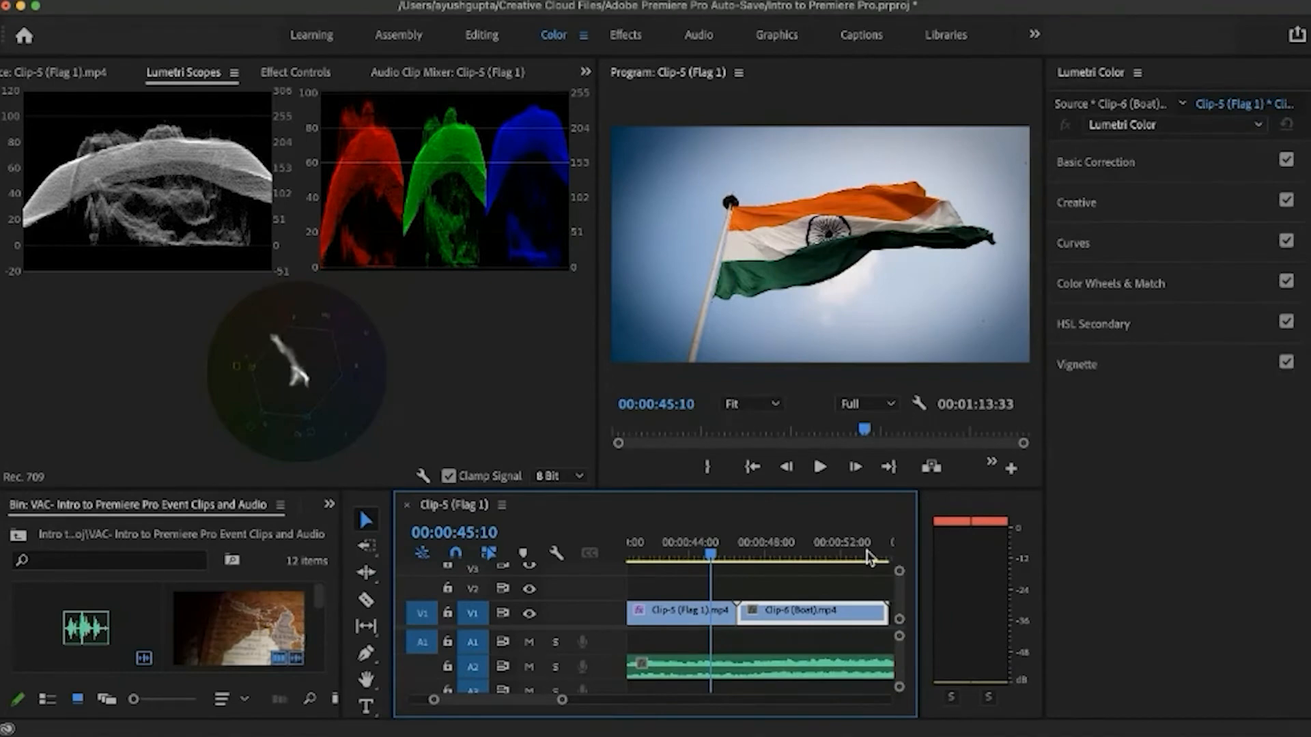
key("super+Tab")
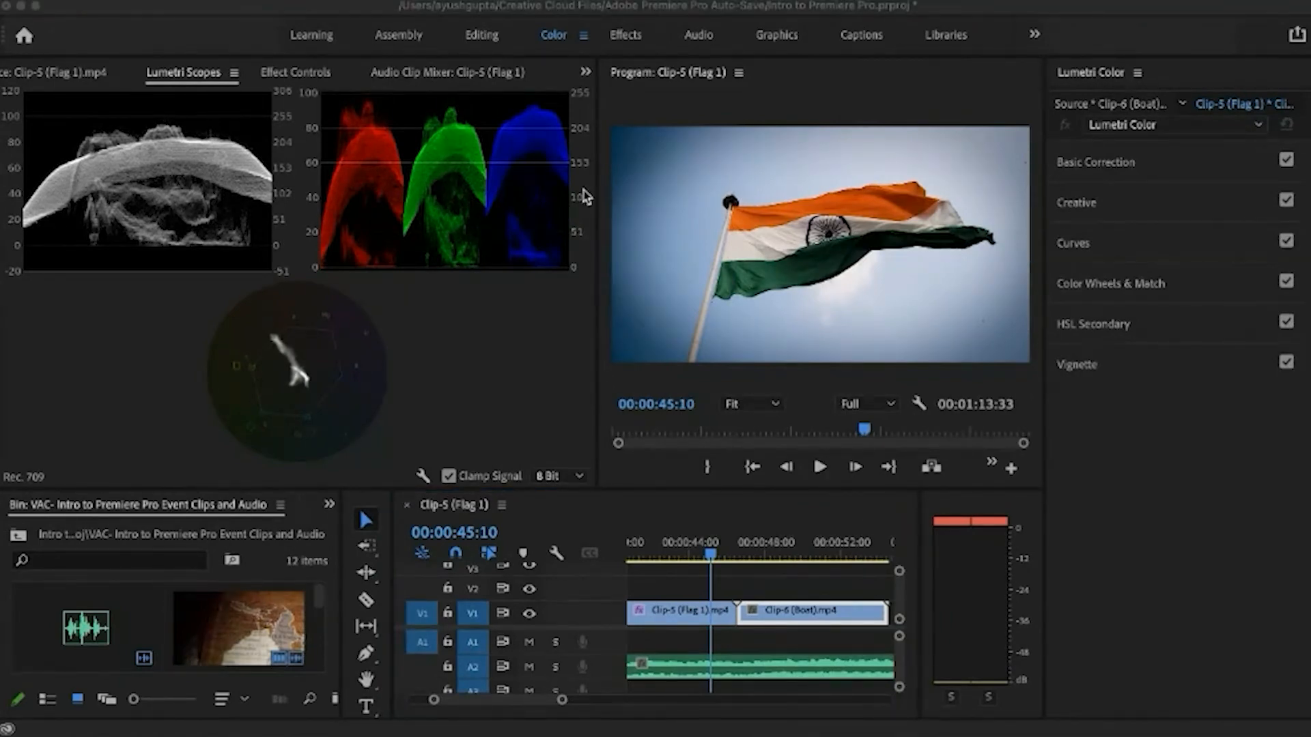
left_click(830, 568)
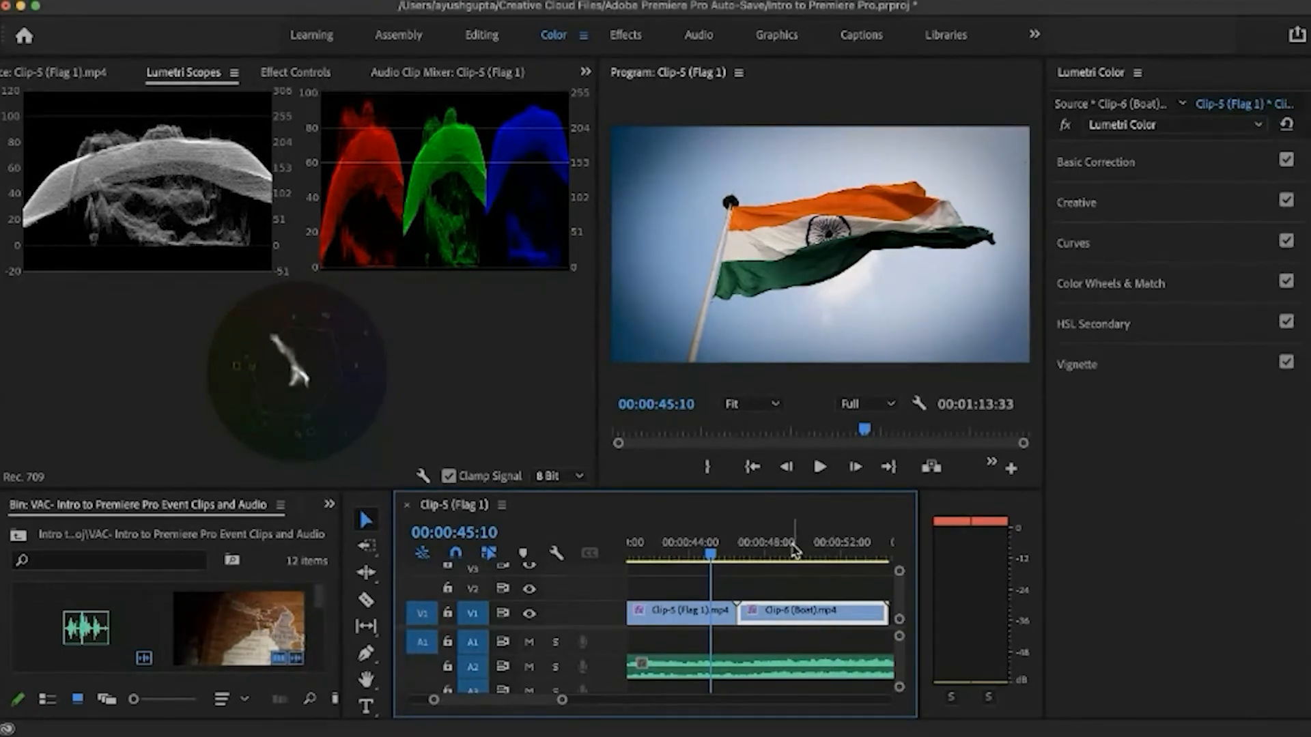
Step: Play across the cut from the flag clip into the boat clip to review the boat's colour correction
mouse_move(792, 547)
left_mouse_down()
mouse_move(807, 548)
mouse_move(773, 548)
mouse_move(788, 548)
left_mouse_up()
key("minus")
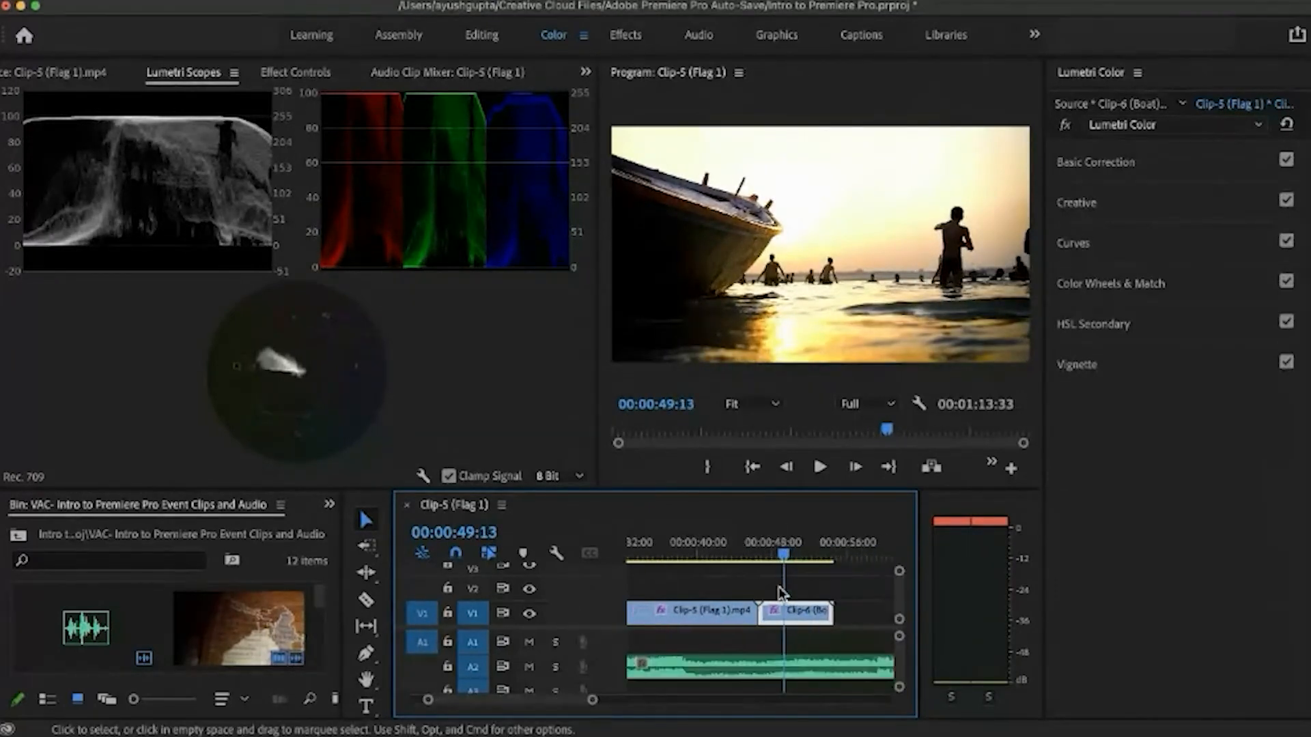
left_click(760, 553)
key("space")
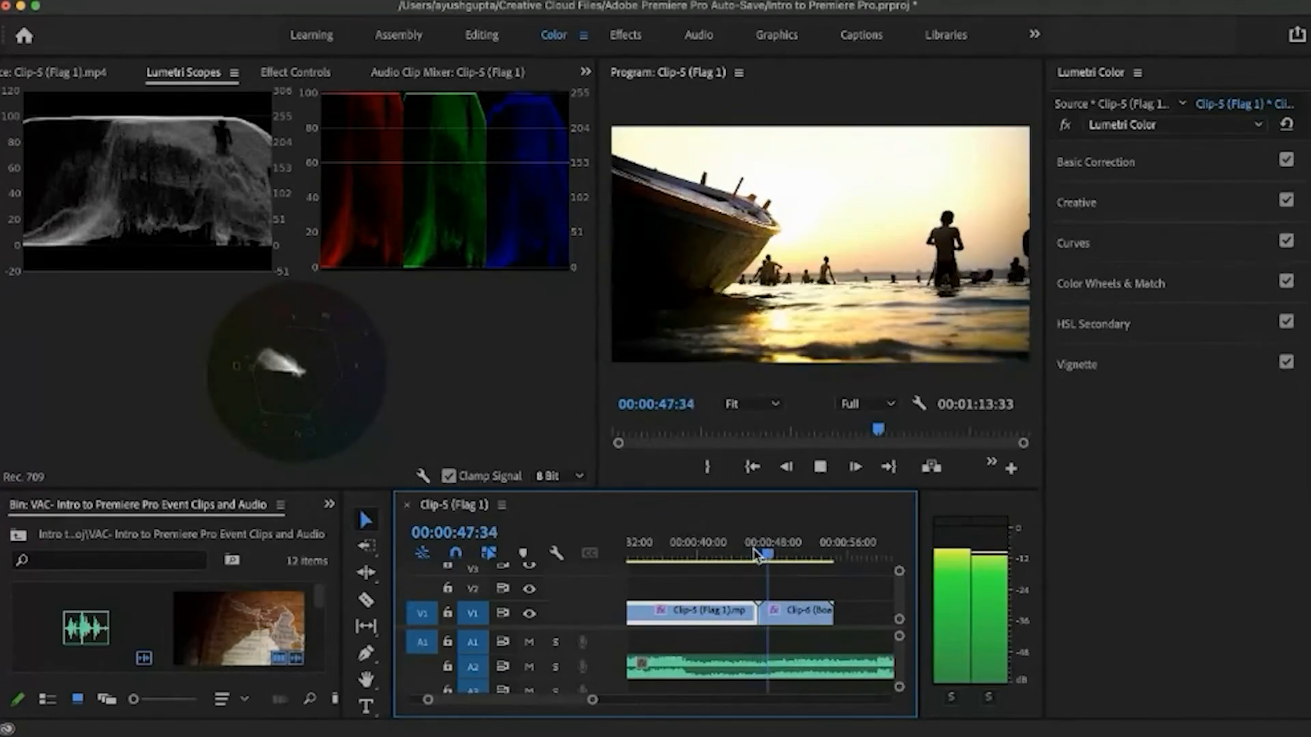
left_click(803, 611)
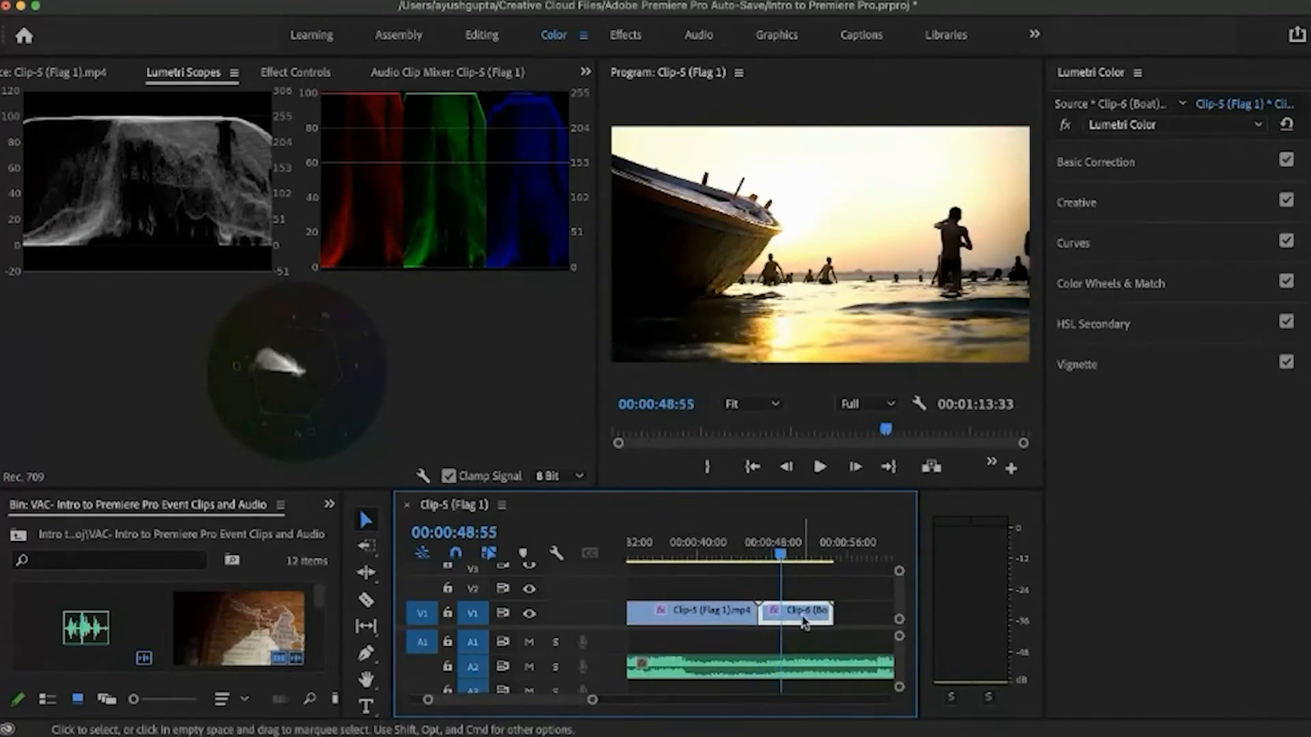
Step: Try the CineSpace2383sRGB6bit creative look on the boat clip and return the Look to None
scroll(813, 616, "up", 5)
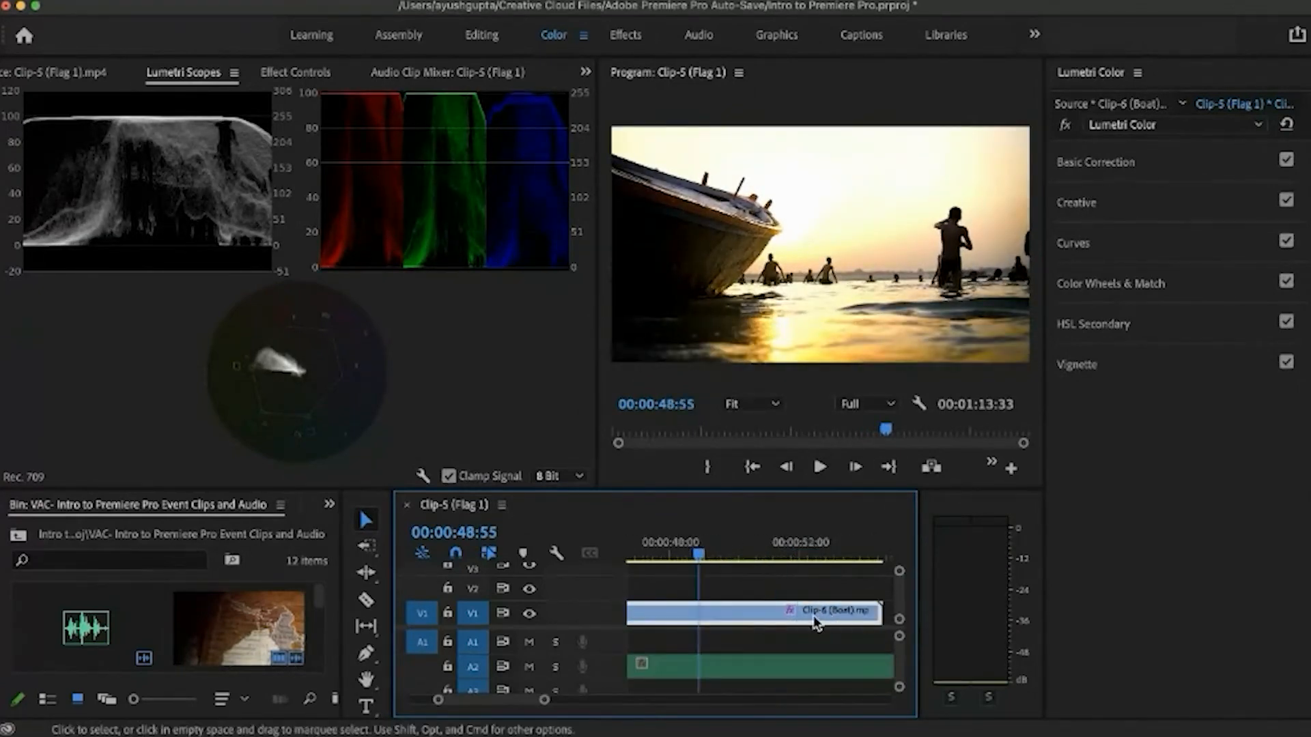
left_click(1078, 201)
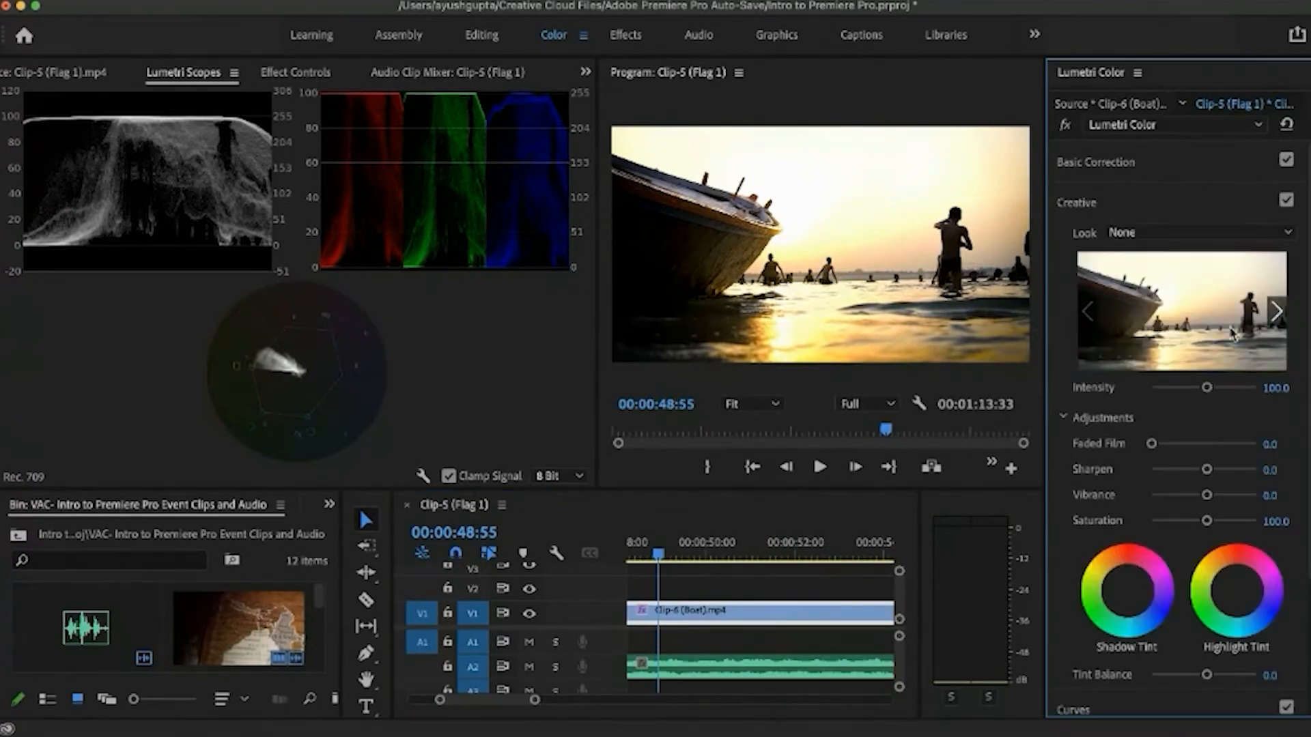
left_click(1282, 322)
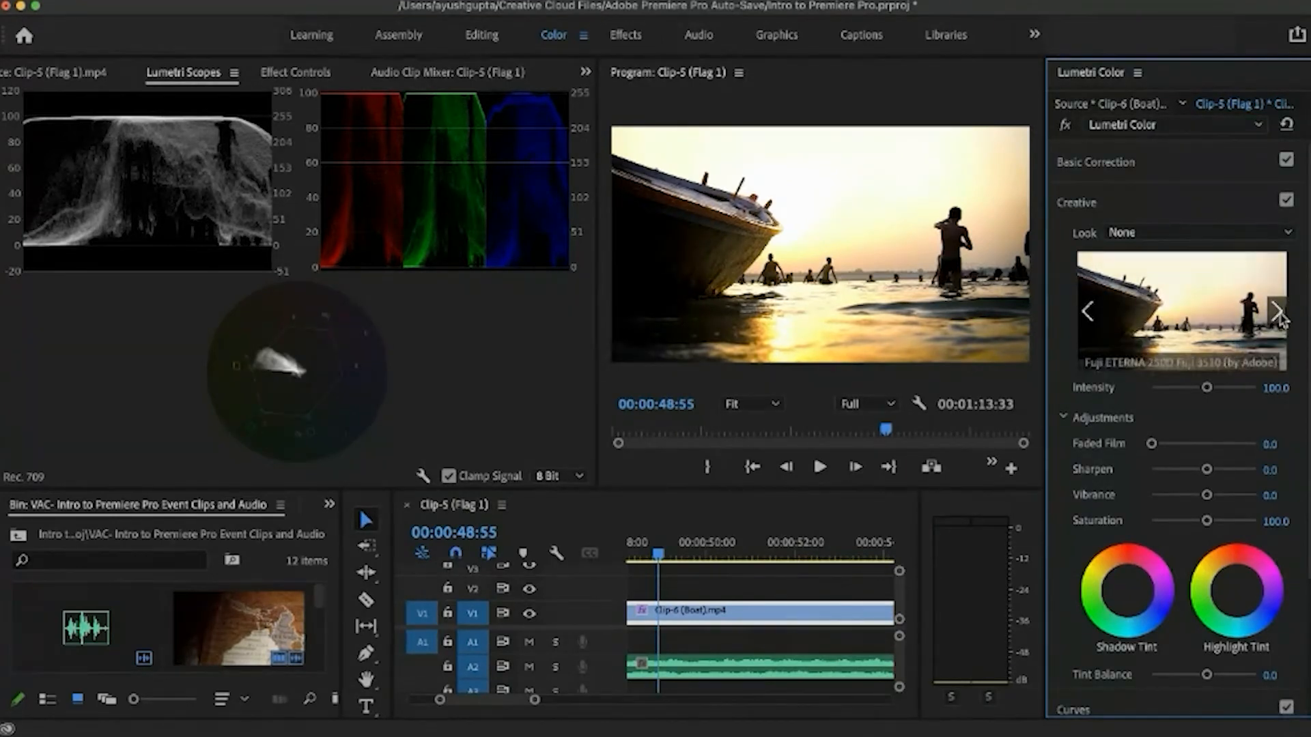
left_click(1093, 317)
left_click(1154, 315)
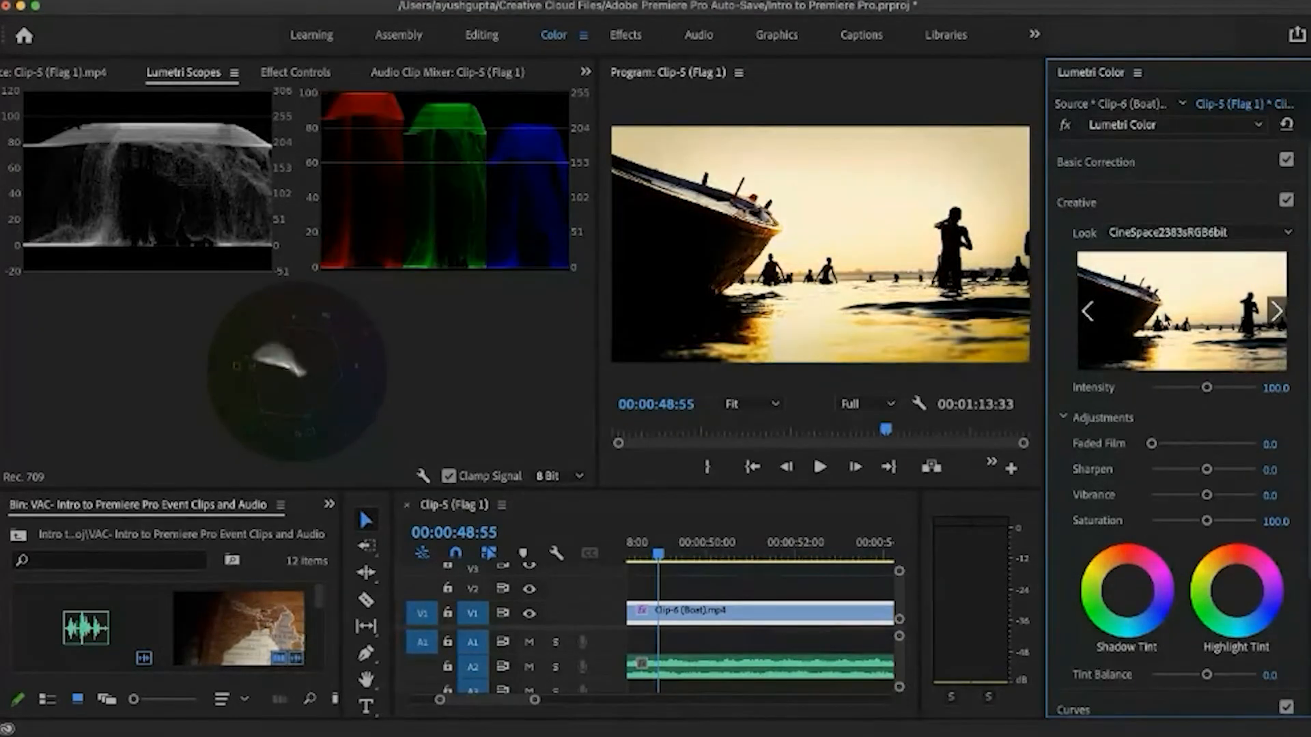
left_click(1087, 312)
left_click(1164, 315)
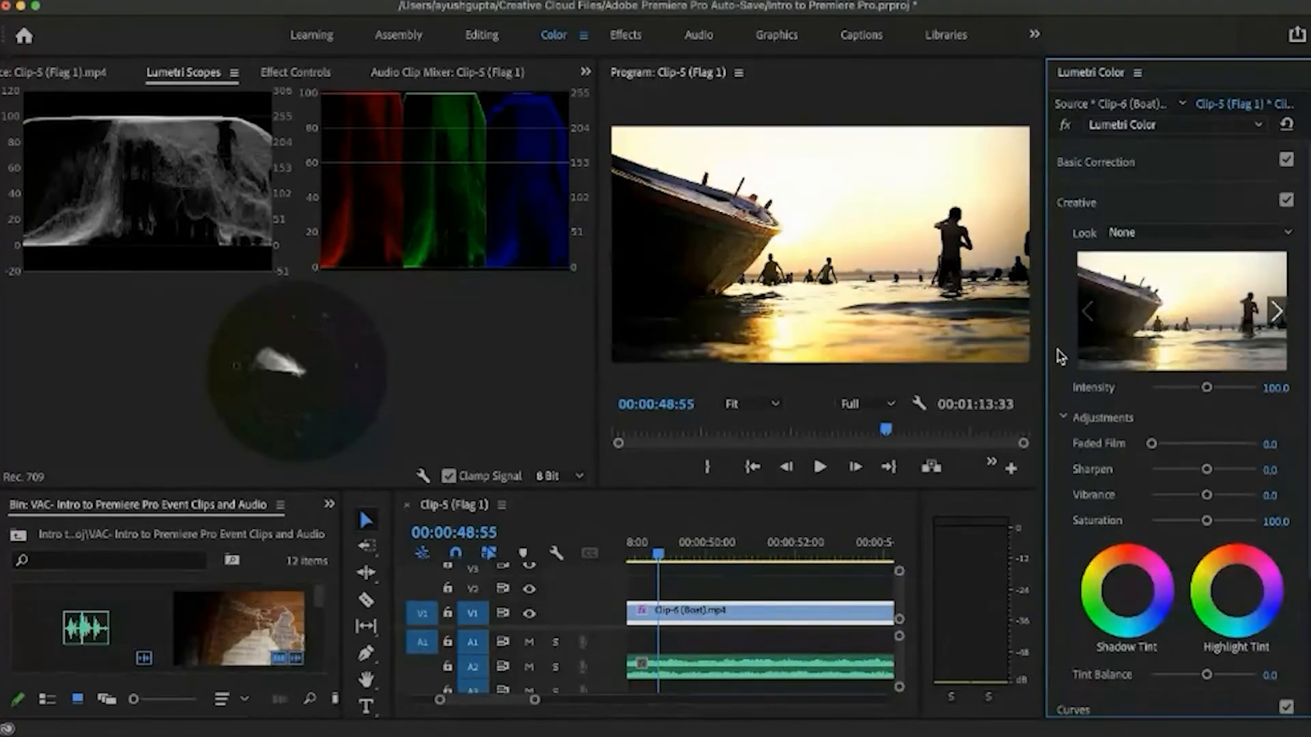
Step: Toggle the boat clip's Lumetri Color effect off and on to compare the footage with and without correction
scroll(693, 577, "left", 3)
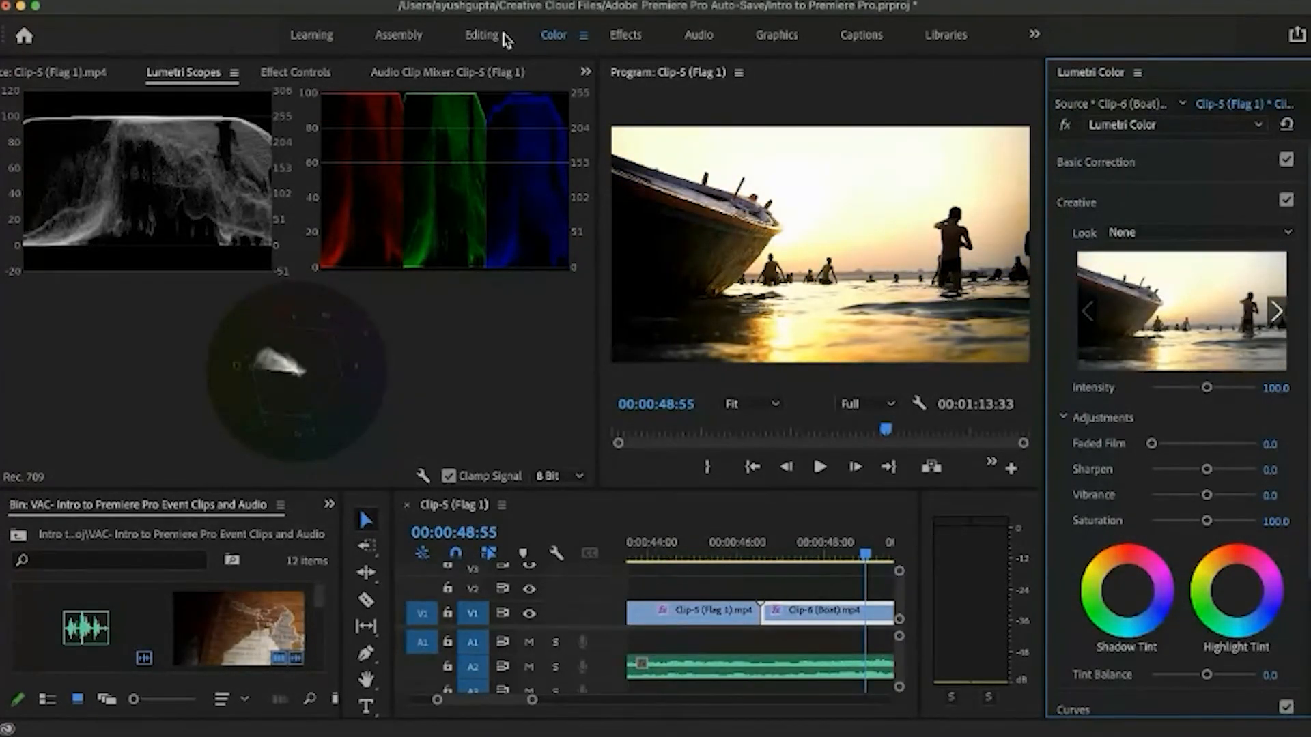
left_click(1065, 125)
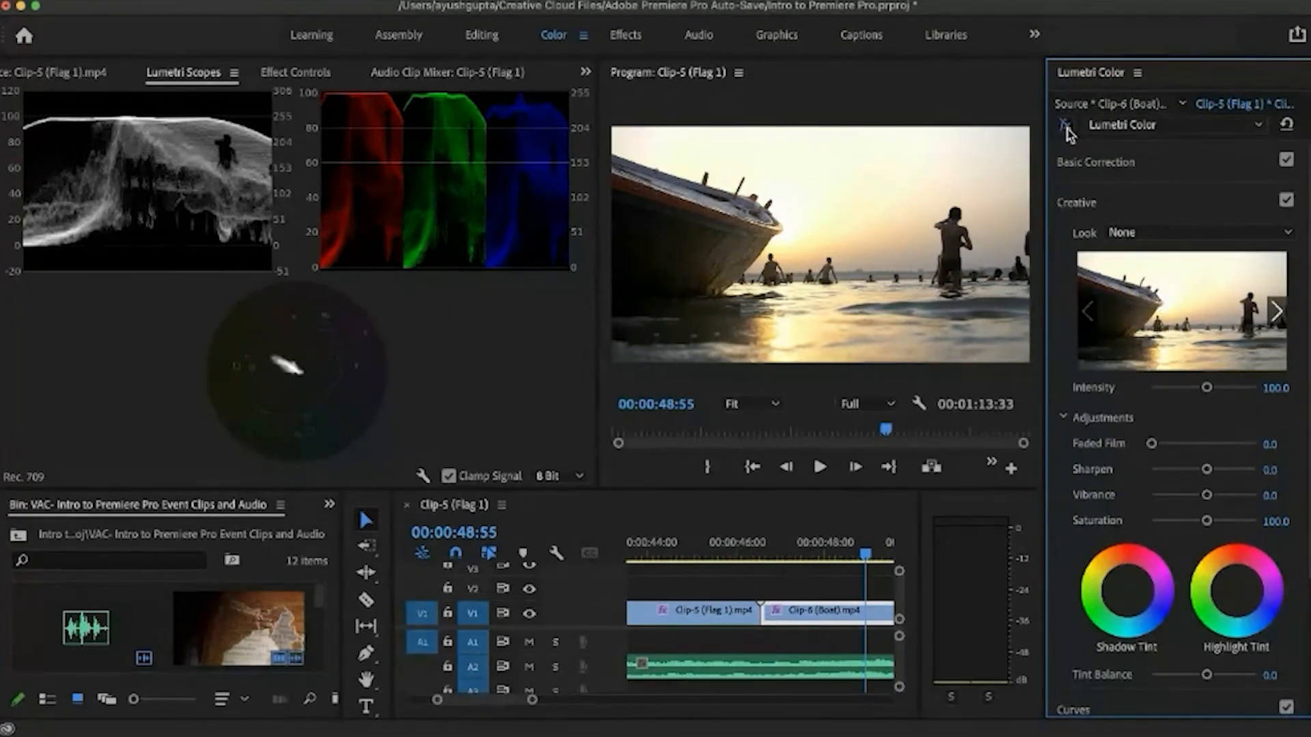
left_click(1066, 128)
left_click(1066, 128)
left_click(1066, 128)
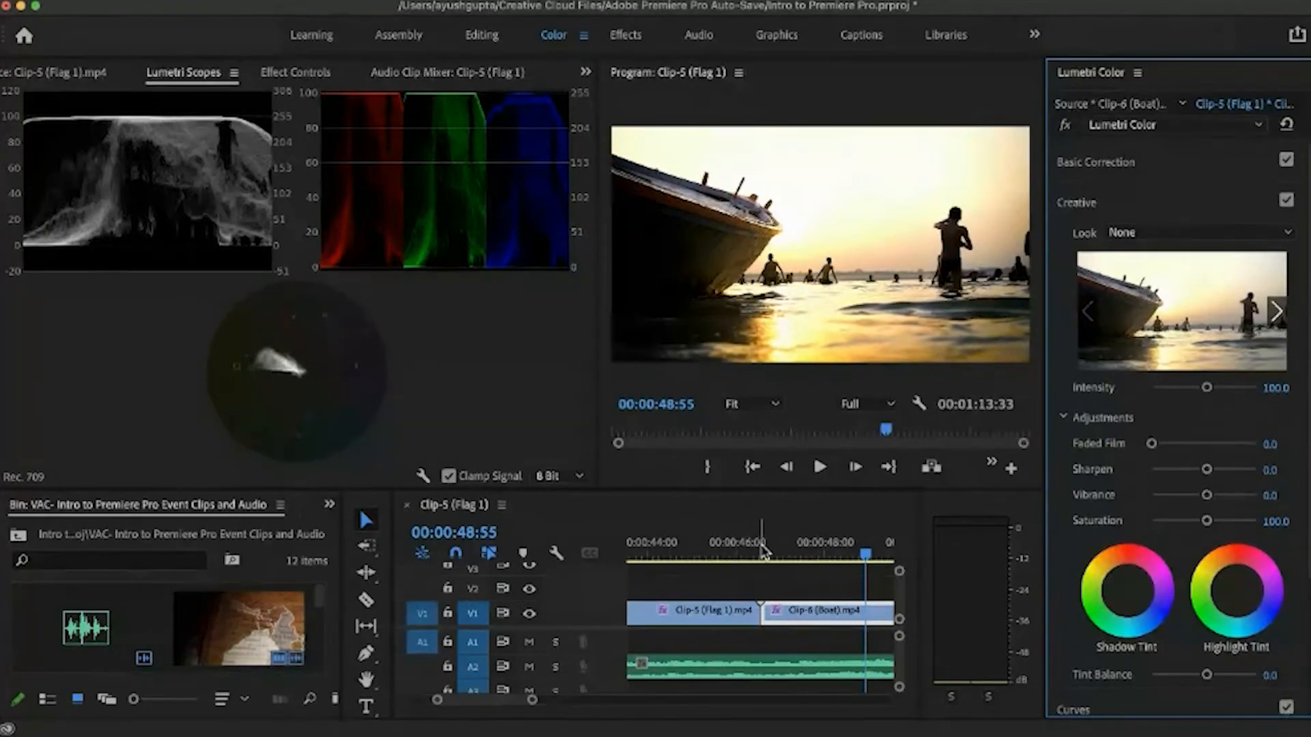
Step: Play the corrected boat clip through to its end and set the playhead back to 00:00:54:04
left_click(800, 544)
key("space")
scroll(804, 568, "down", 3)
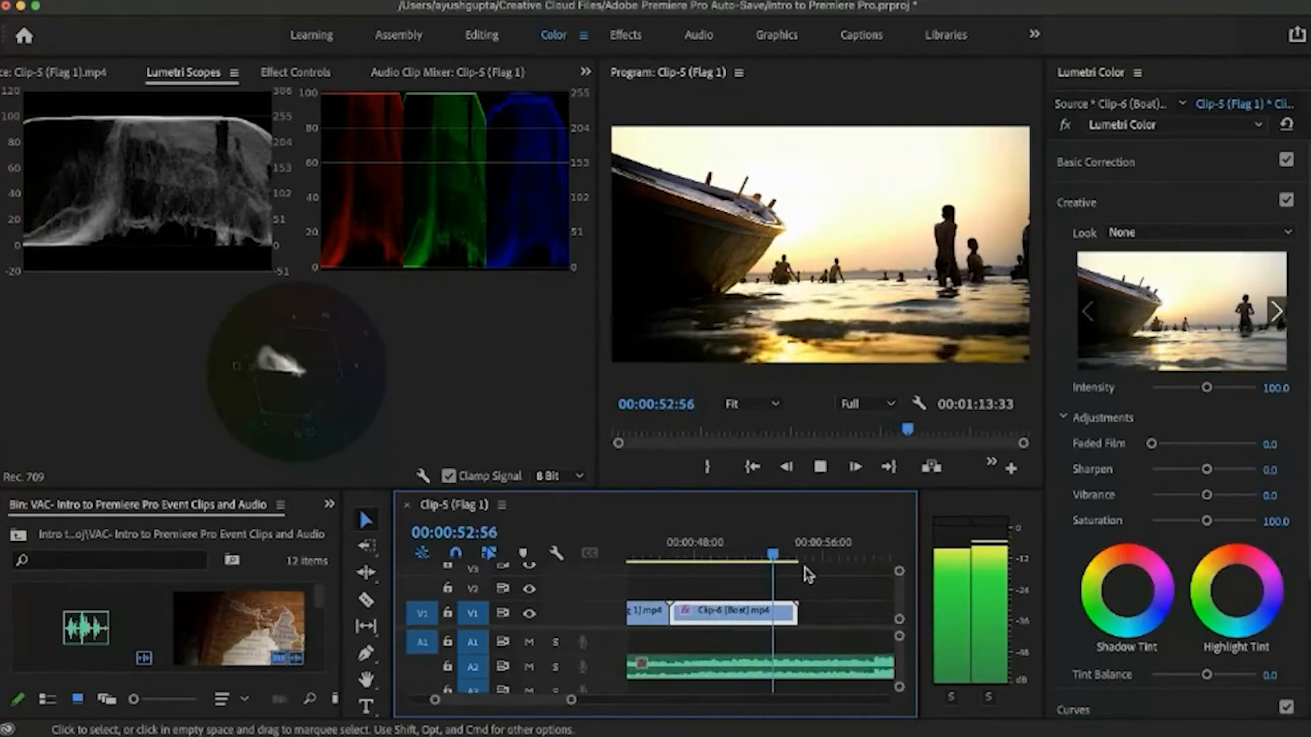
key("space")
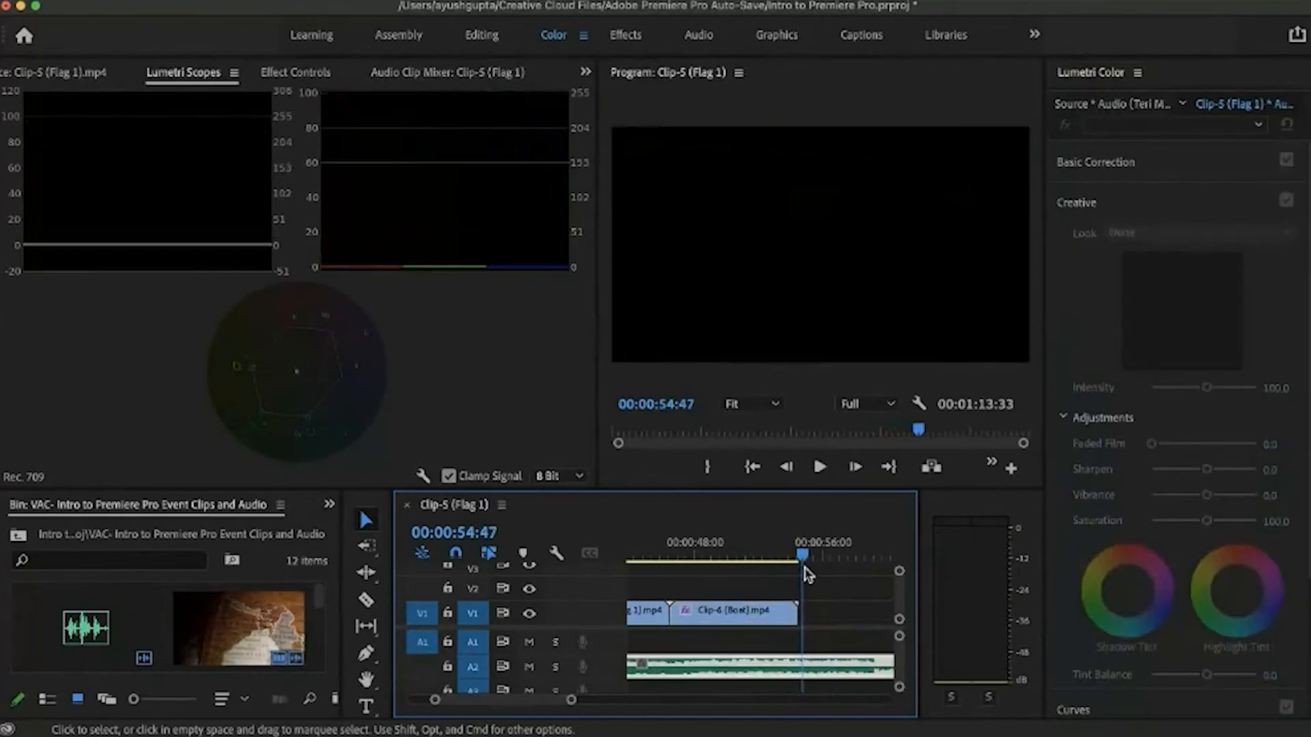
left_click(792, 550)
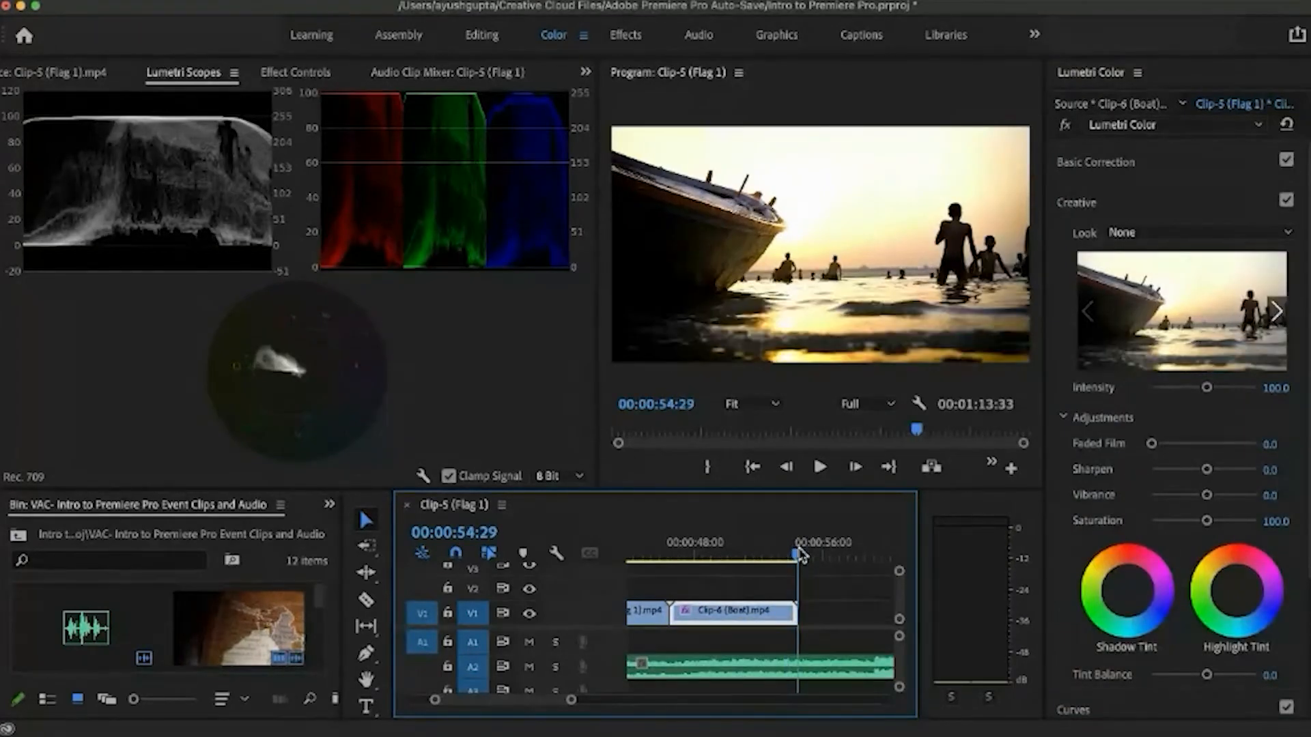
left_click_drag(800, 558, 794, 557)
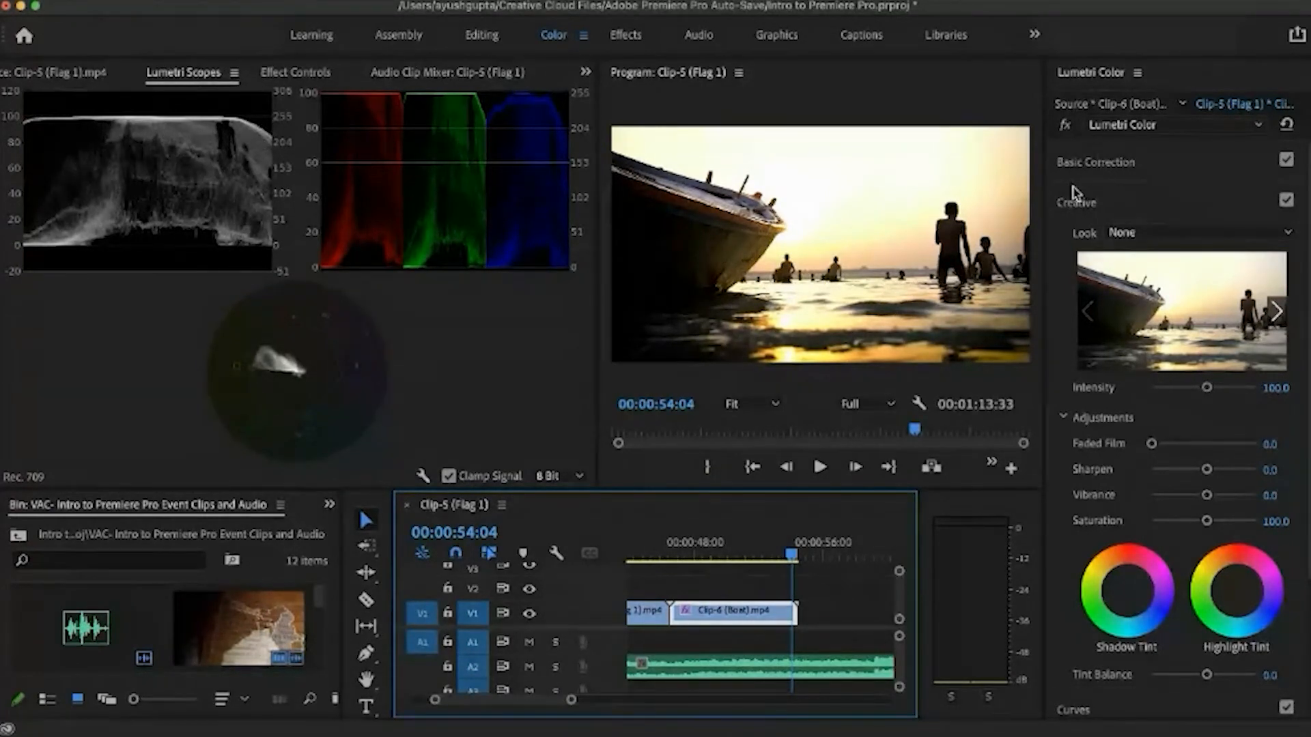
Step: Collapse the Creative settings and add Clip-7 (Old Man).mp4 from the bin to track V1 directly after the boat clip
left_click(1075, 200)
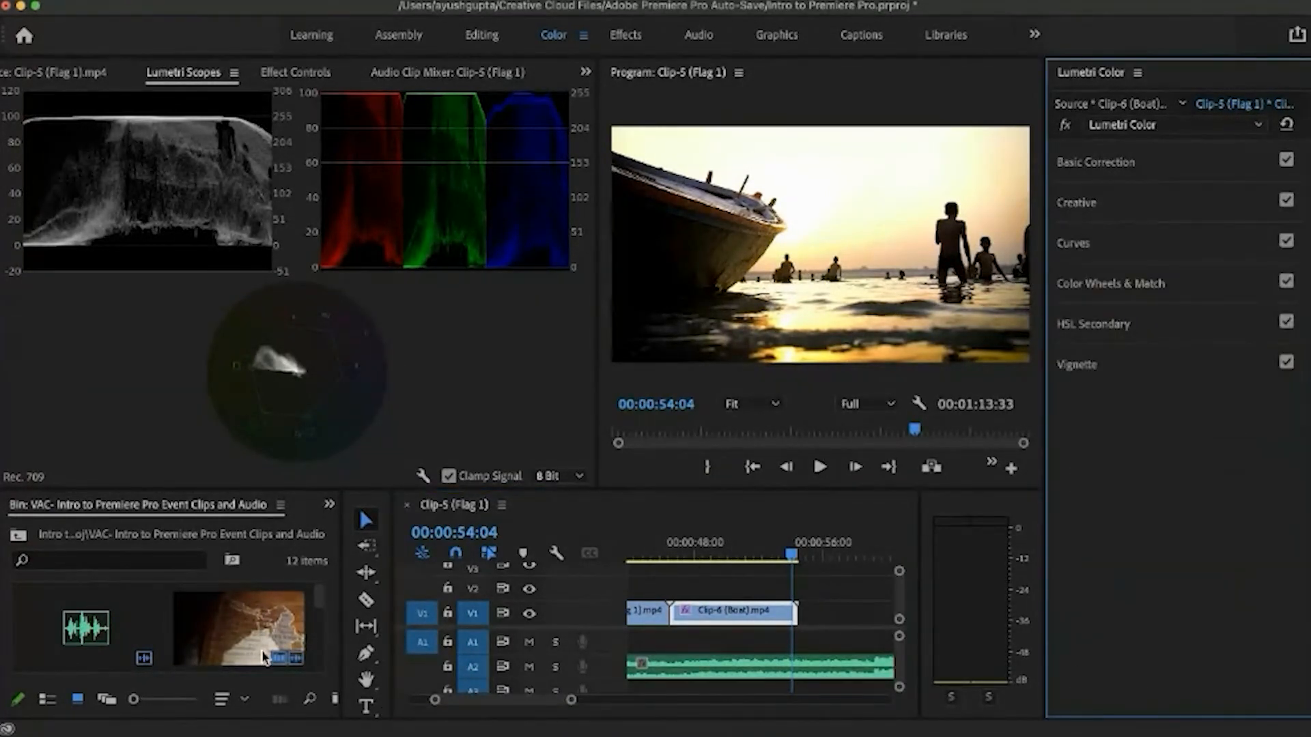
left_click_drag(316, 598, 322, 642)
left_click(239, 645)
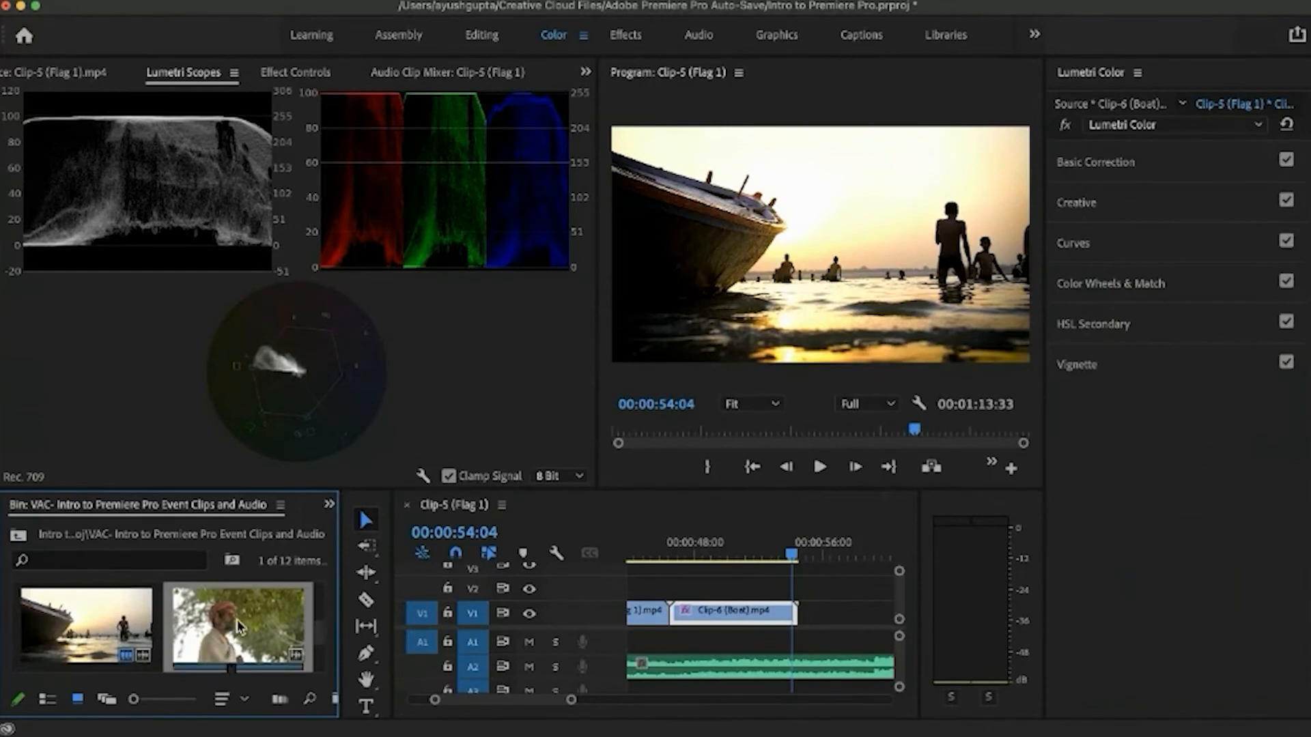
left_click_drag(238, 629, 823, 611)
scroll(832, 601, "right", 3)
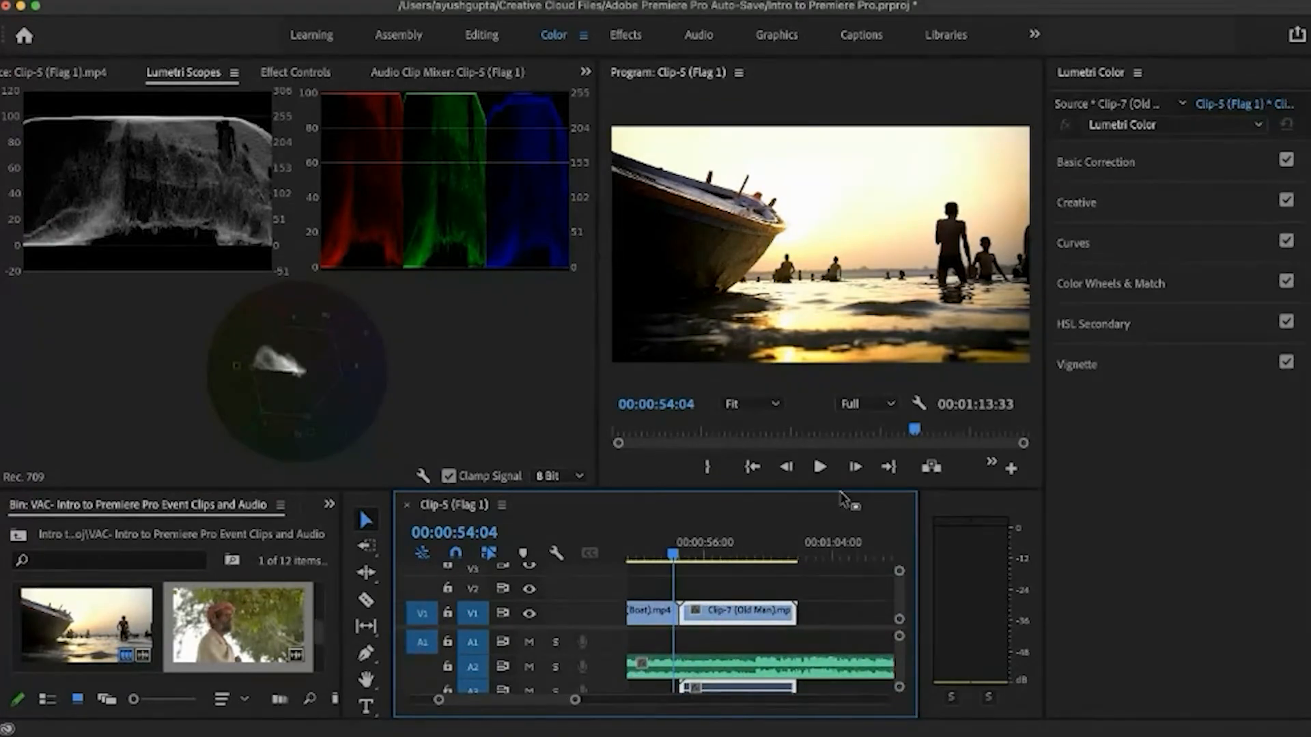
Step: Enlarge the timeline area and delete the old man clip's audio from track A3
left_click_drag(840, 491, 840, 439)
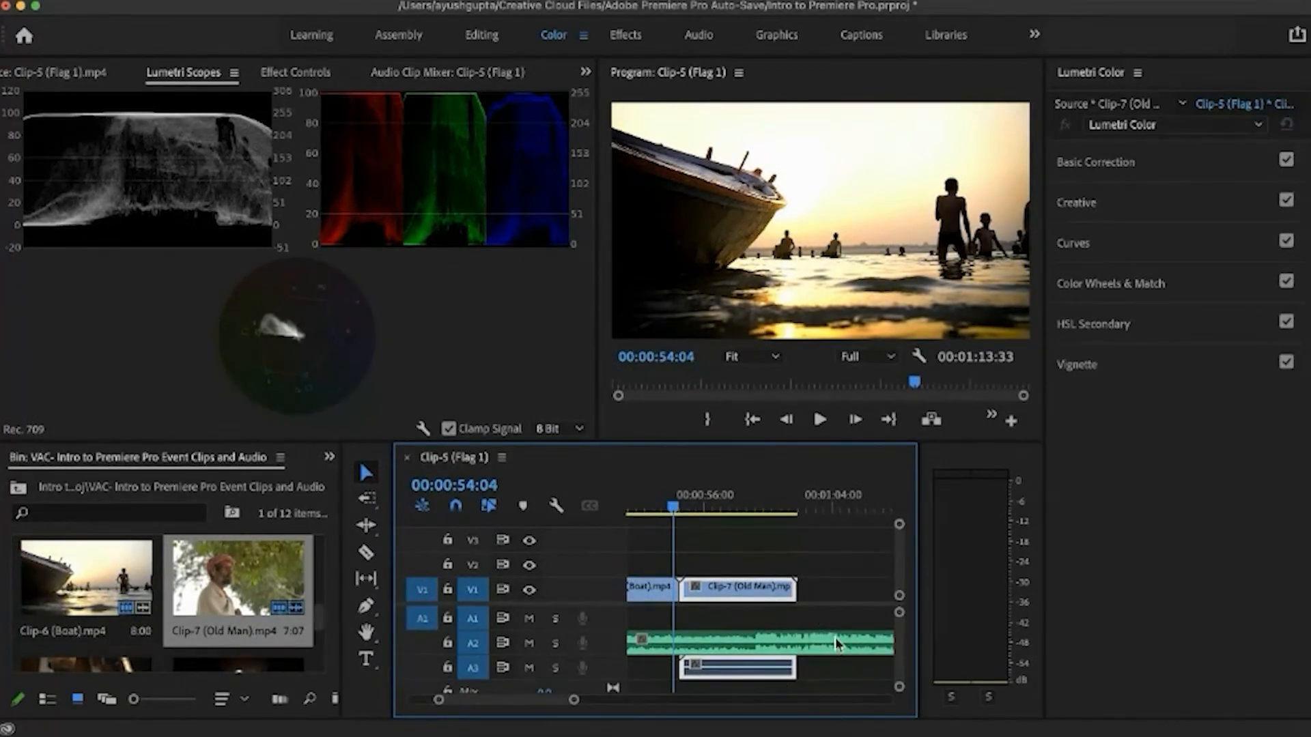
left_click(768, 674)
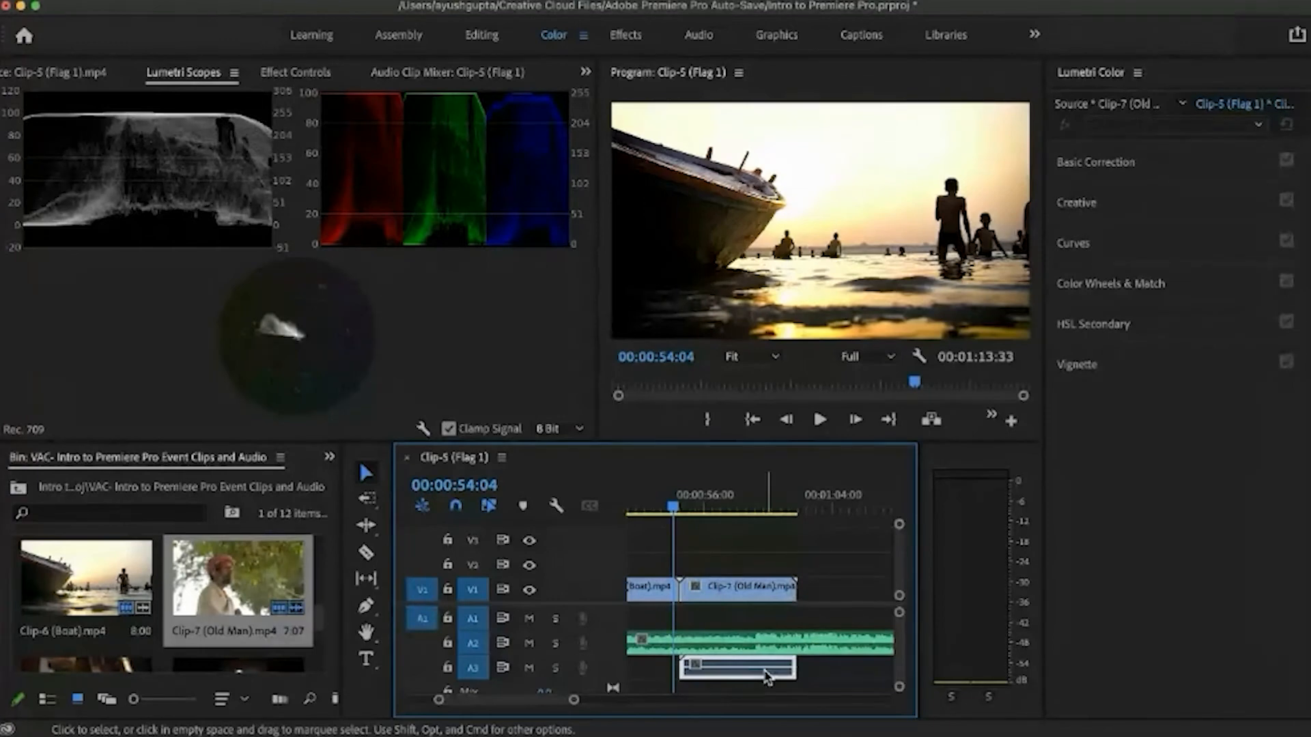
key("Delete")
Step: With the playhead at 00:00:55:17, paste the boat clip's Lumetri Color correction onto Clip-7 (Old Man).mp4 and toggle it to compare
scroll(693, 525, "left", 3)
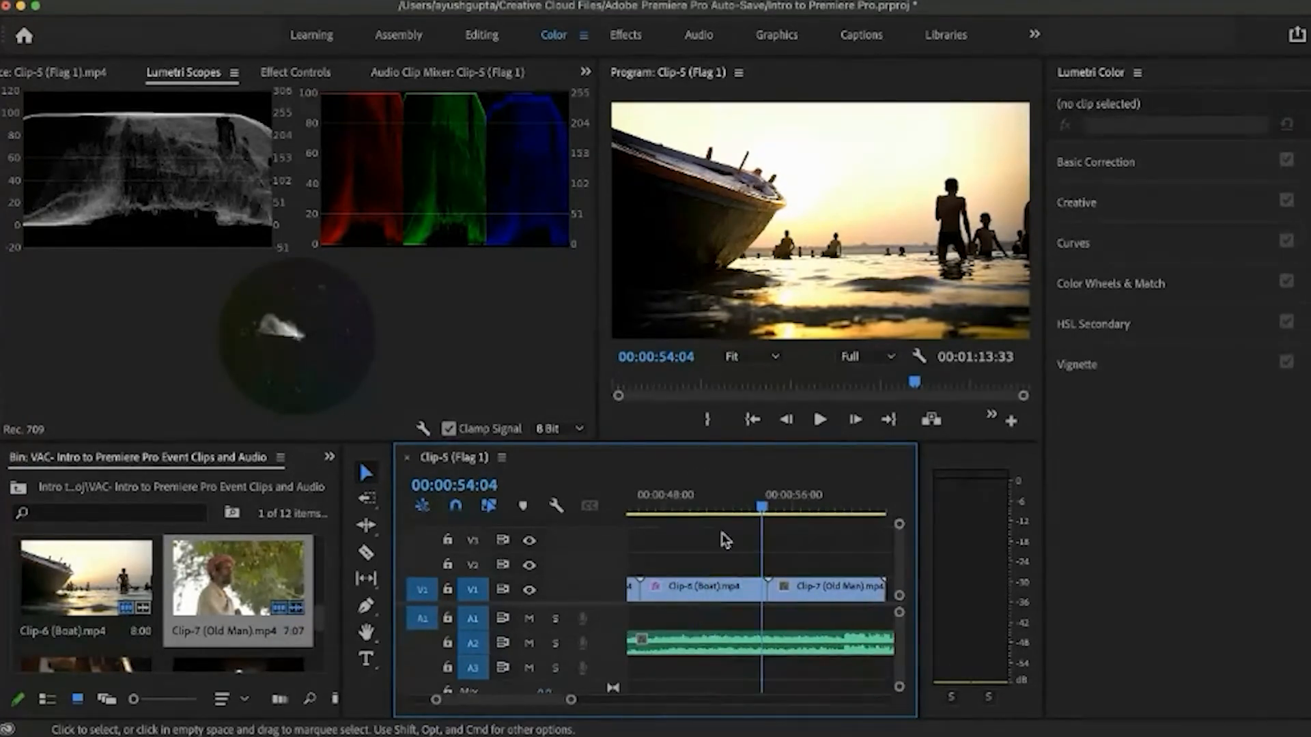
left_click(766, 508)
left_click_drag(767, 510, 781, 513)
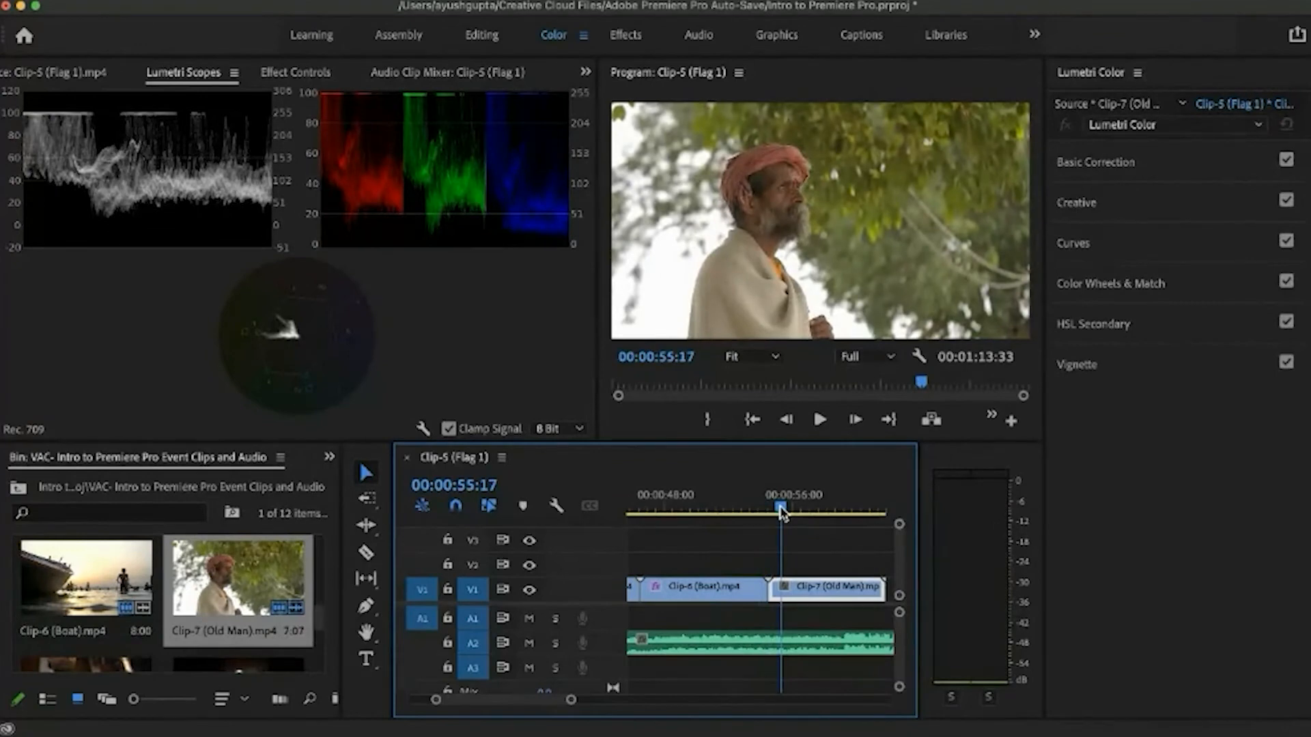
left_click(749, 600)
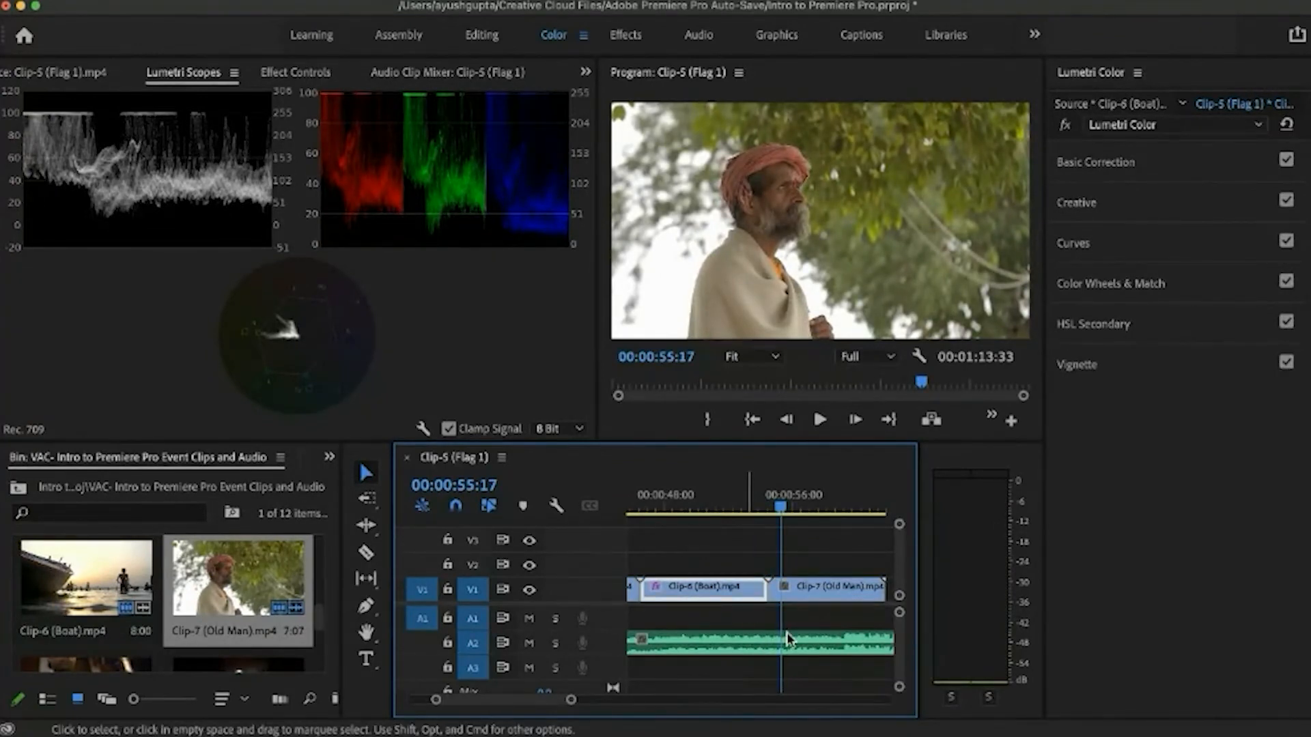
left_click(808, 586)
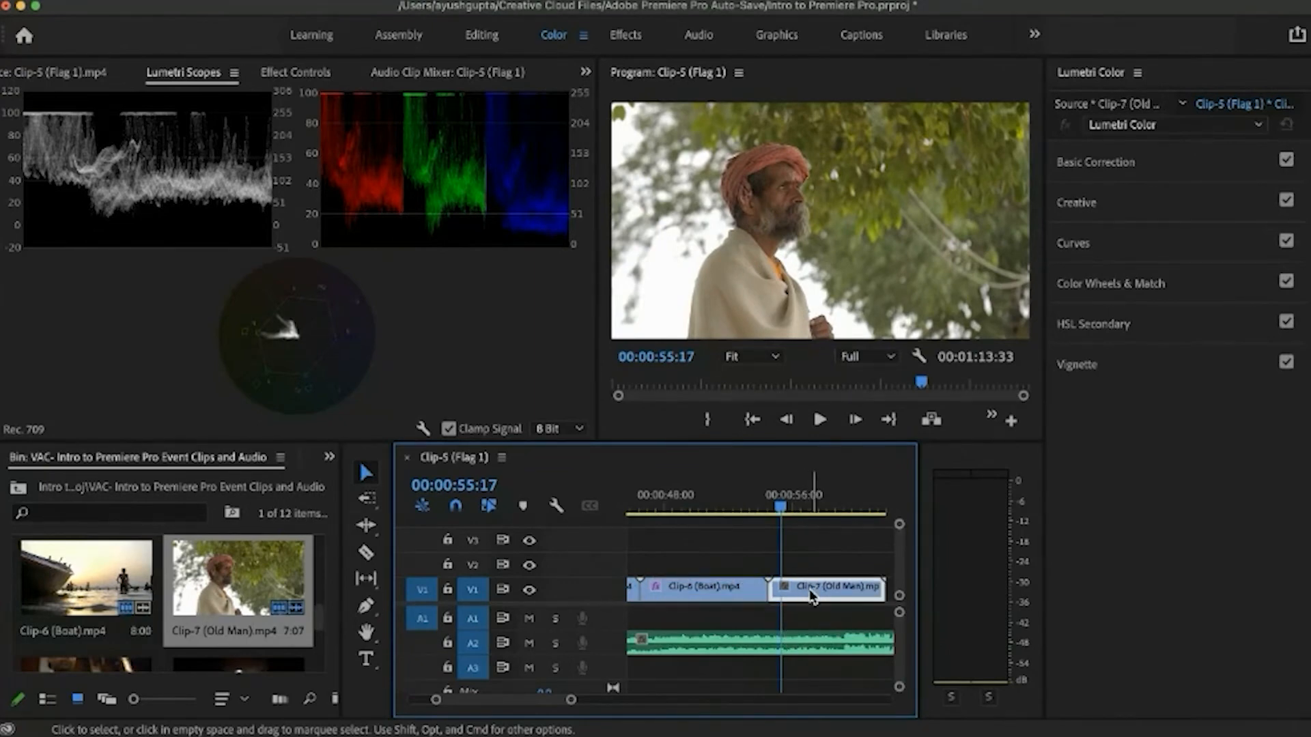
key("super+Tab")
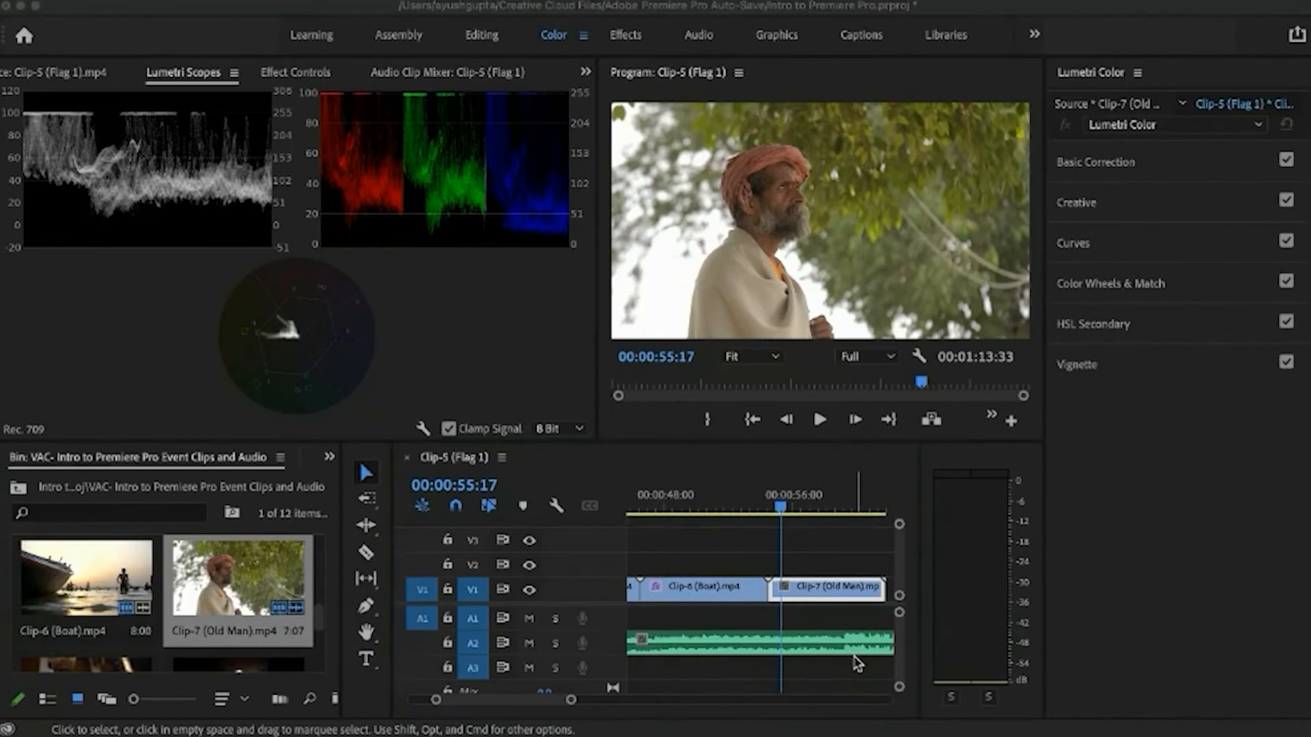
left_click(804, 587)
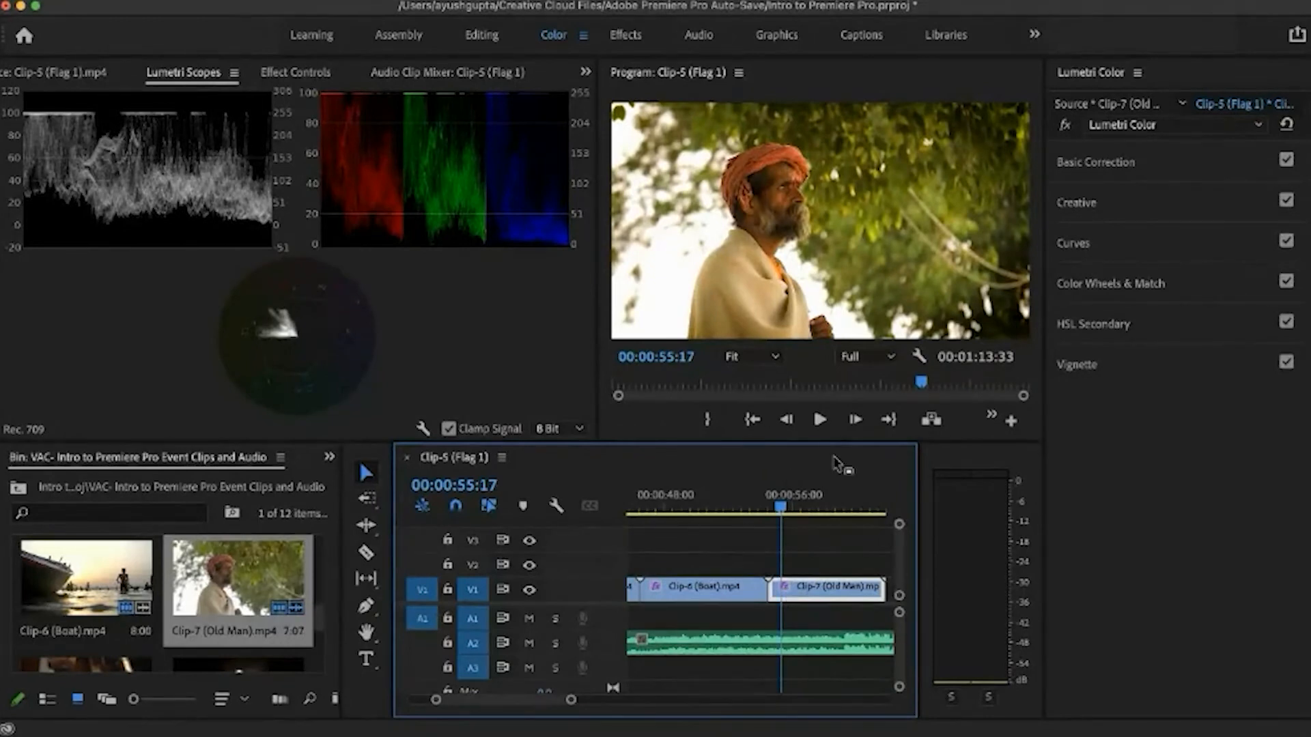
left_click(1067, 125)
left_click(1067, 126)
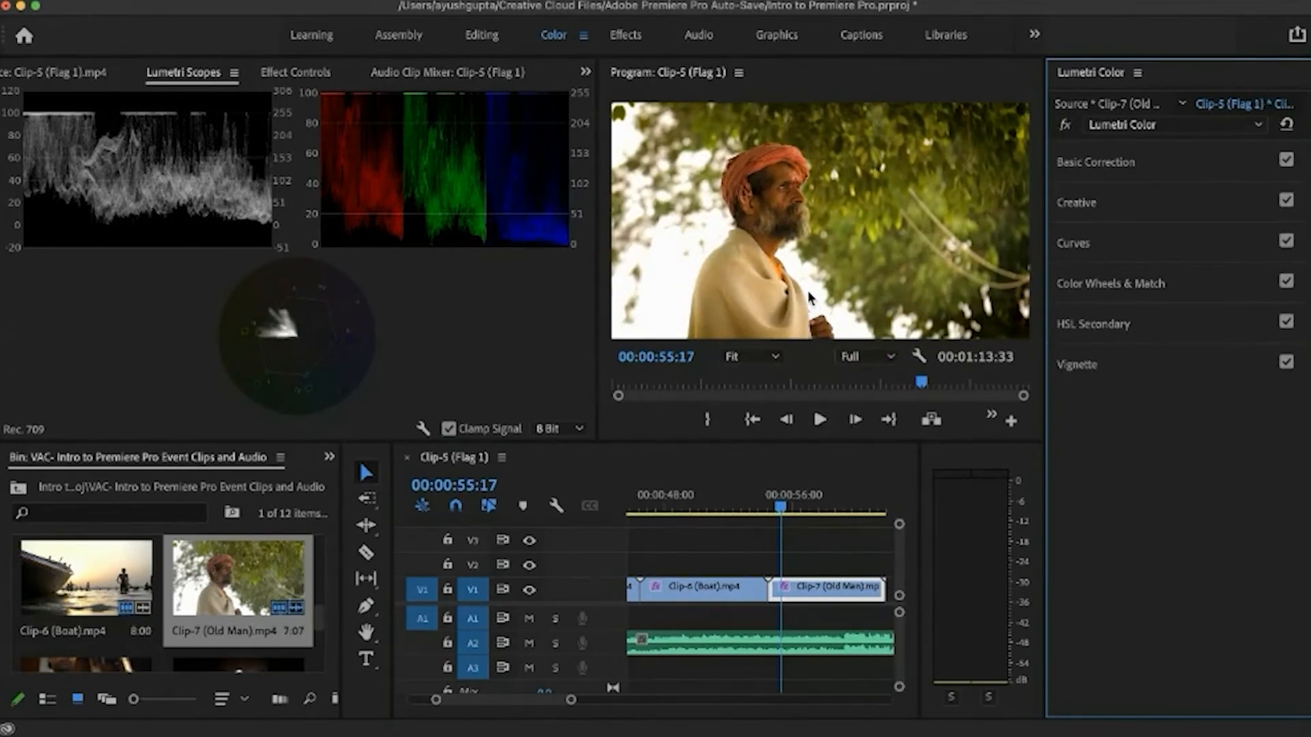
Step: Move the playhead to 00:00:54:11 and place Clip-8 (Tabla).mp4 from the bin on track V3, aligned with the old man clip's start
left_click_drag(781, 509, 763, 513)
scroll(746, 588, "up", 3)
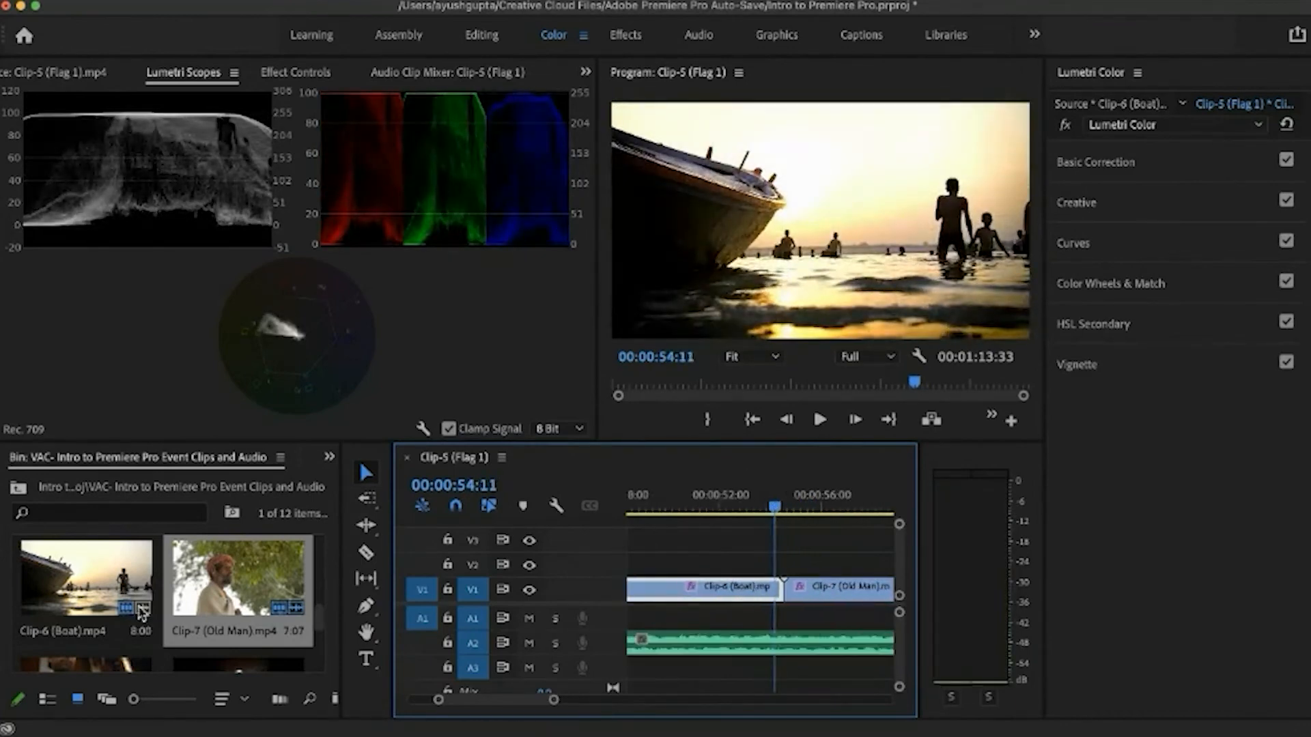
scroll(107, 622, "down", 3)
left_click(99, 600)
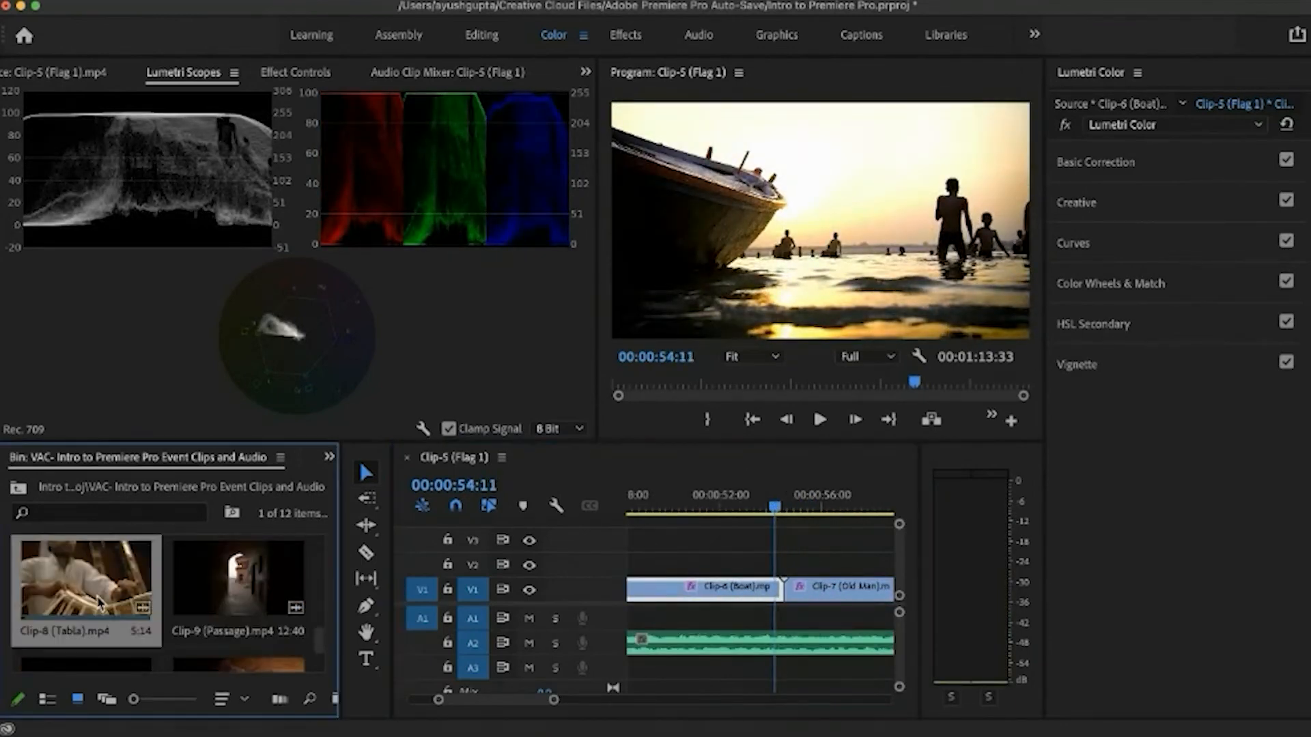
left_click_drag(99, 600, 795, 544)
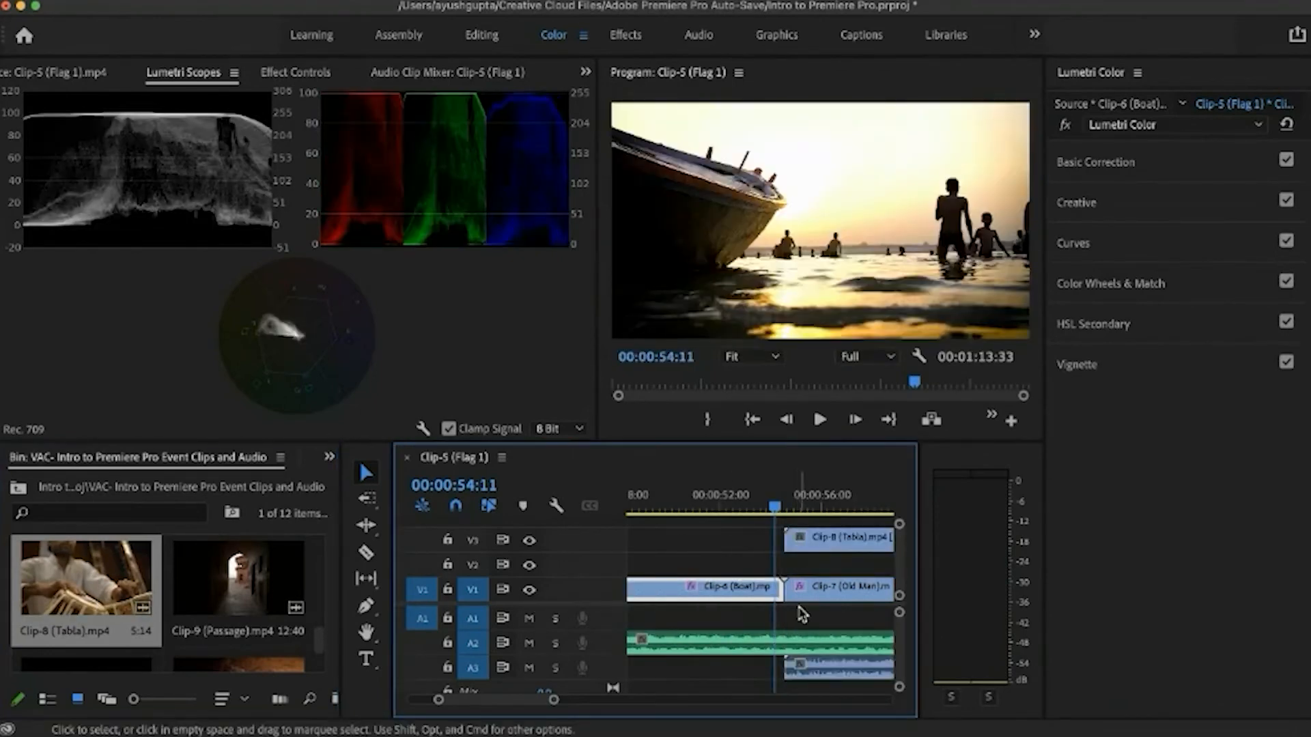
Step: Unlink the tabla clip's video and audio, and delete its audio from track A3
scroll(789, 659, "right", 2)
left_click(790, 660)
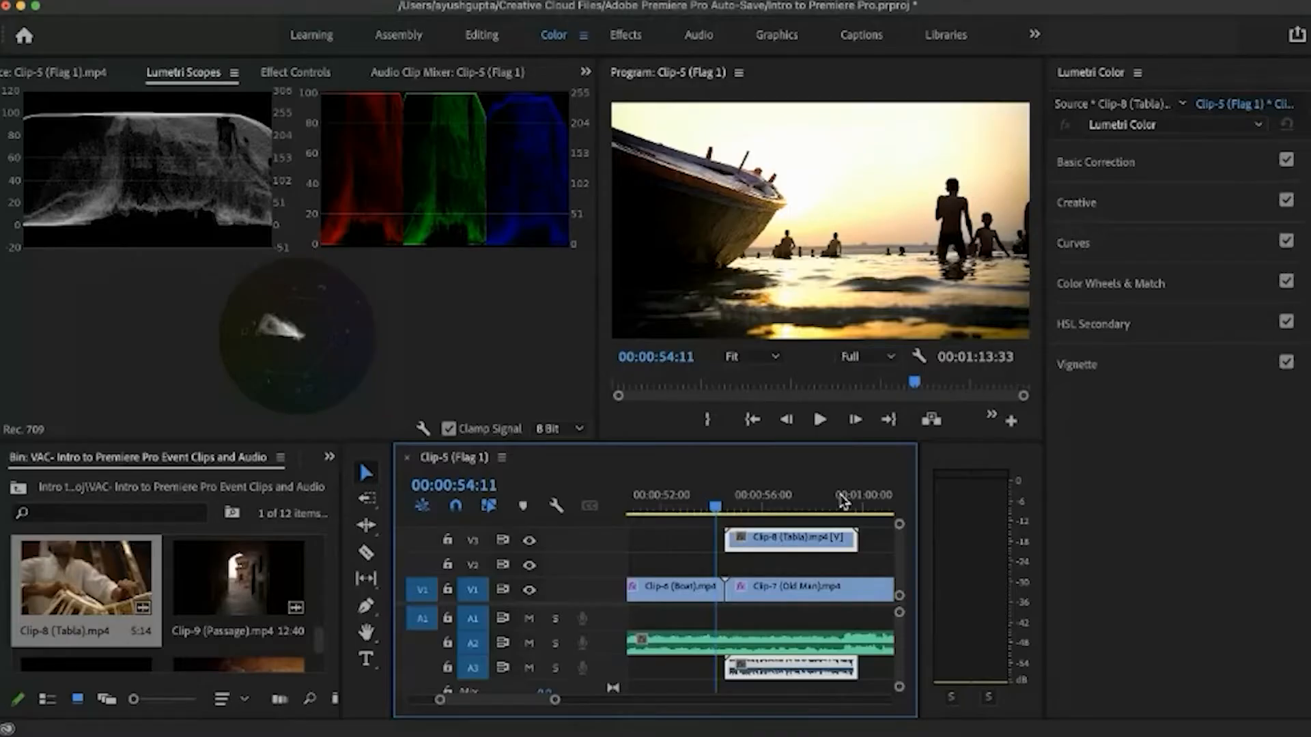
key("super+l")
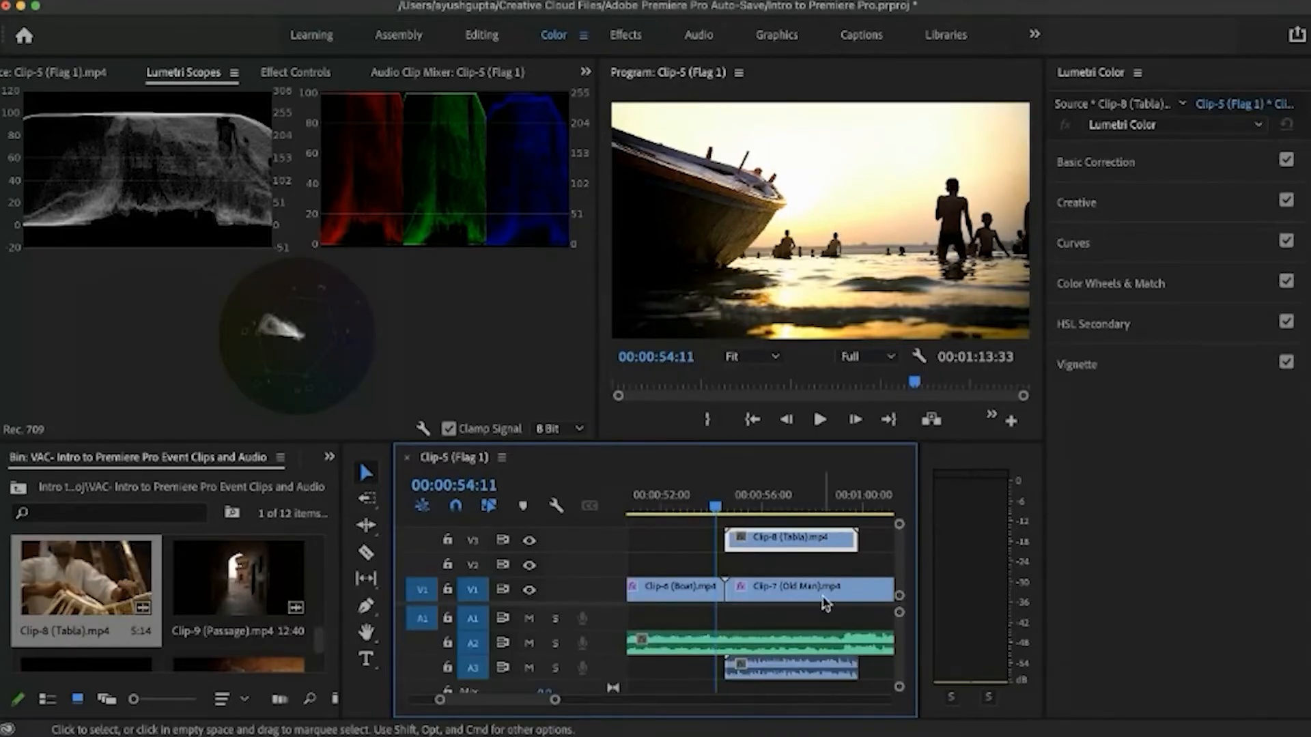
left_click(819, 675)
key("Delete")
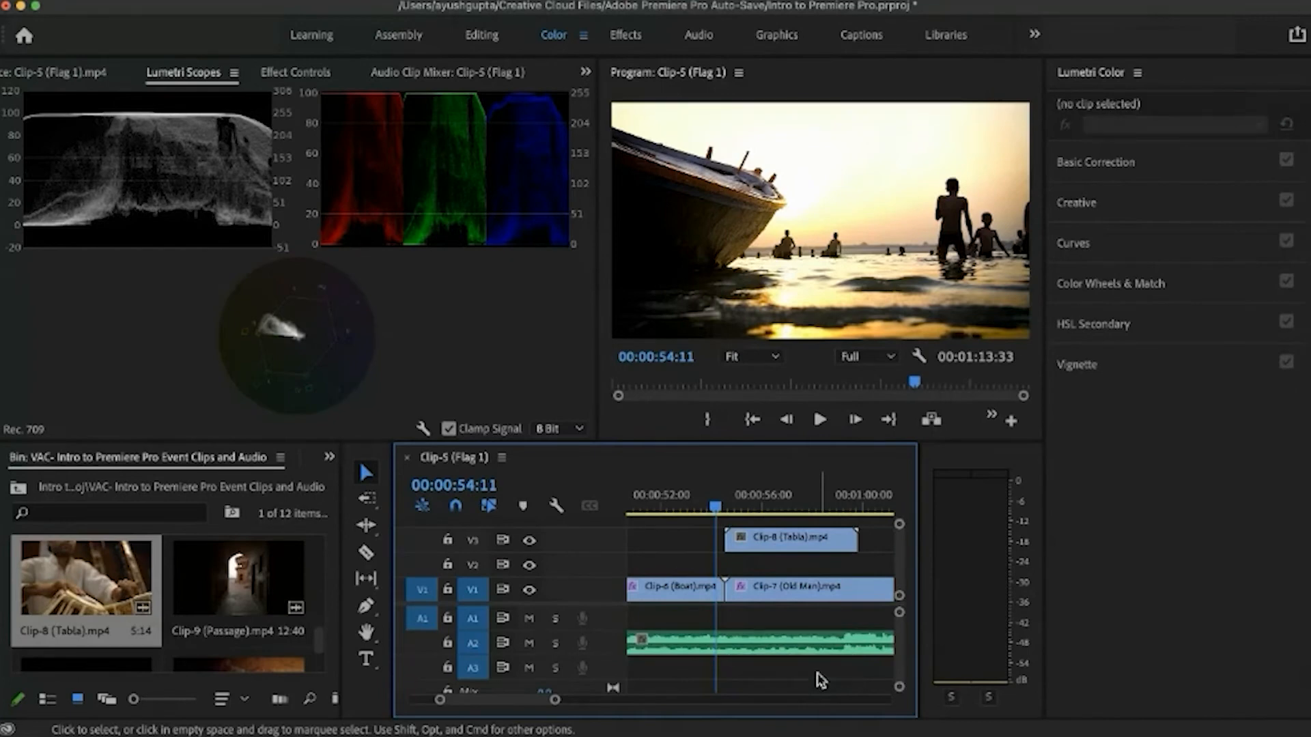
Step: Move Clip-8 (Tabla).mp4 down to track V2 directly above the old man clip, and trim the old man clip's end to match it
key("minus")
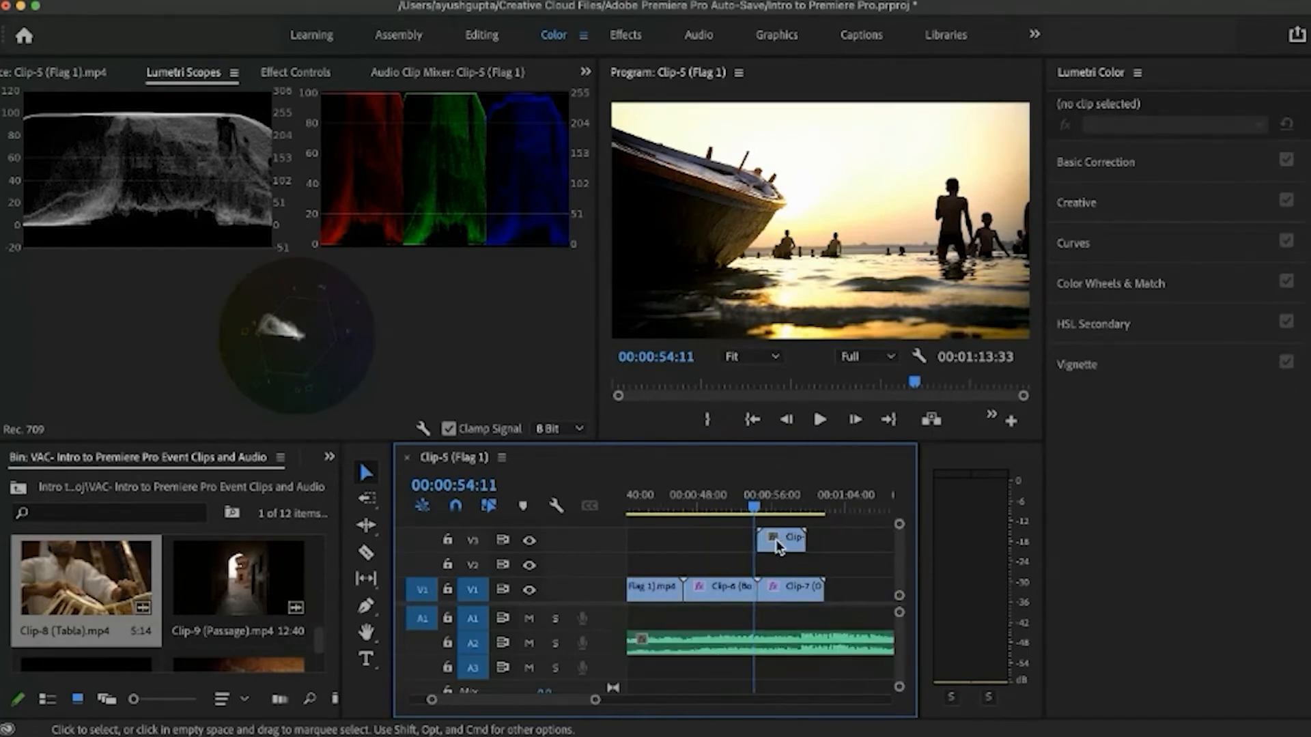
left_click_drag(778, 540, 812, 592)
key("equal")
key("super+z")
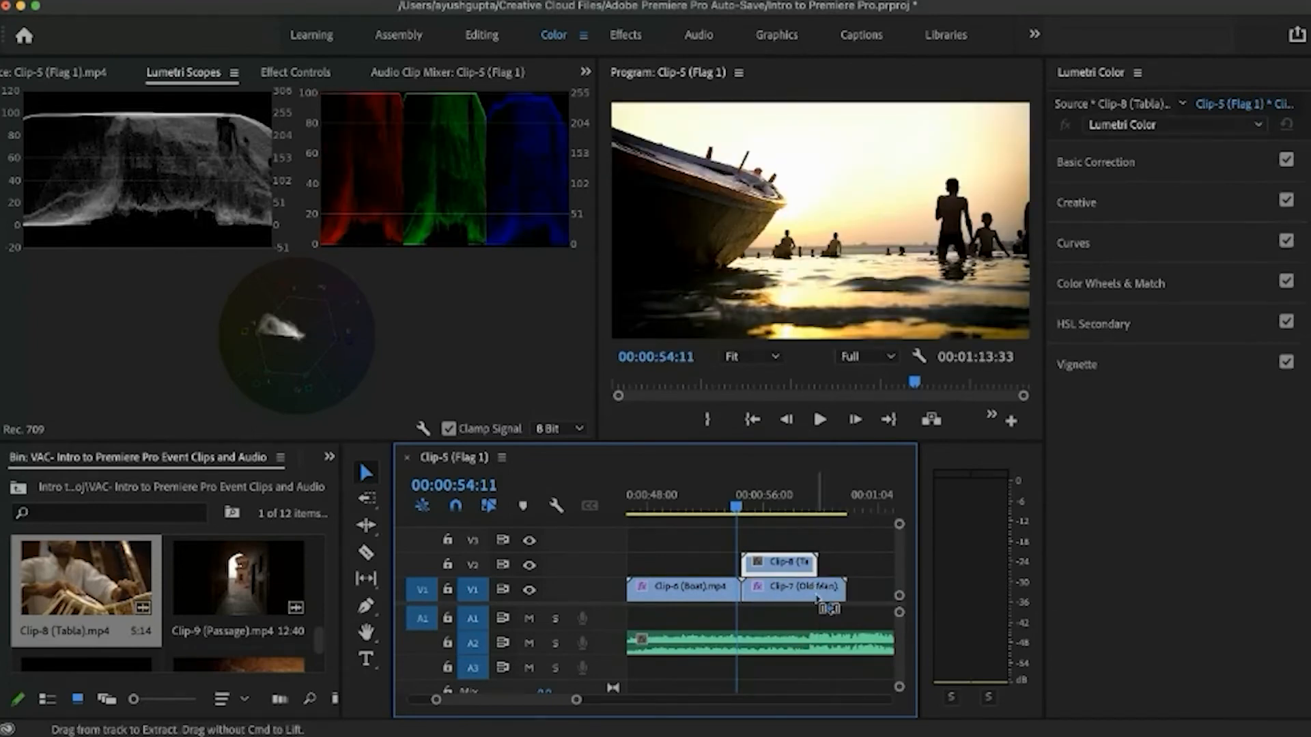
scroll(839, 588, "up", 2)
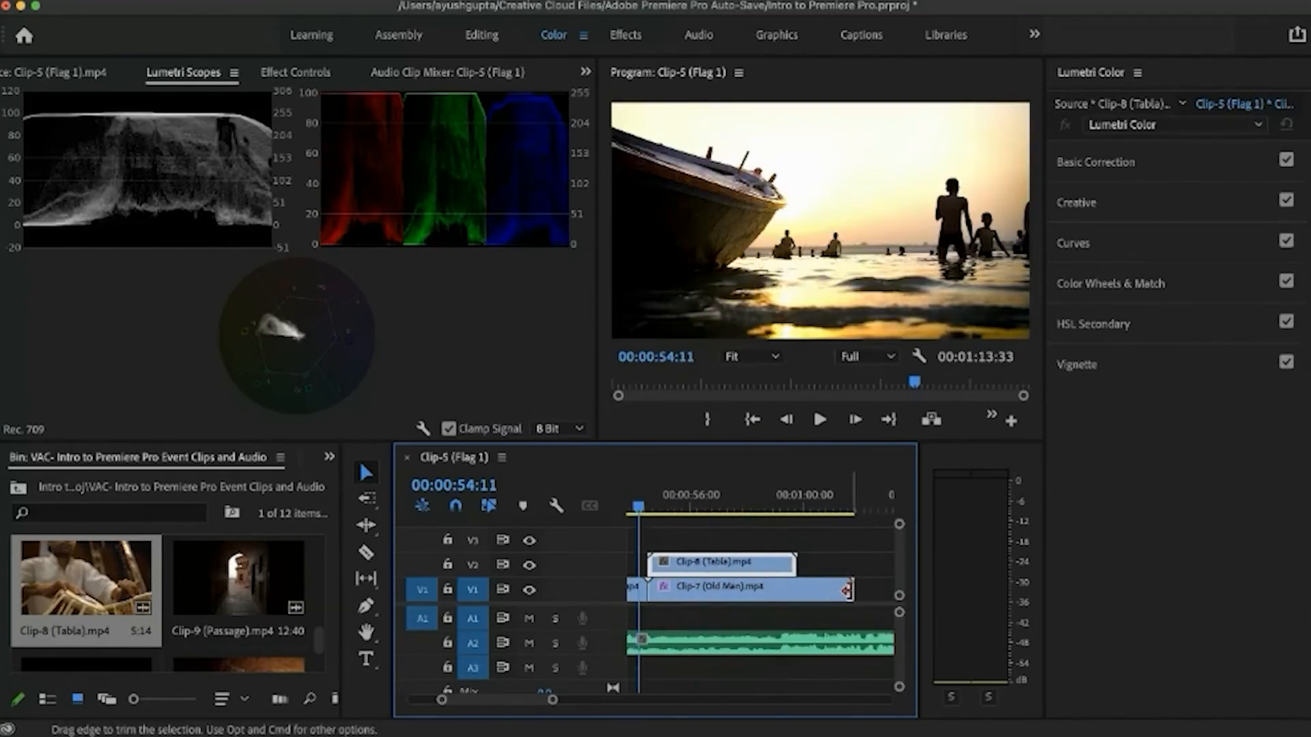
left_click_drag(846, 590, 795, 591)
Step: Set the playhead to 00:00:55:47 over the tabla clip and switch to the Effects workspace to show its opacity settings
left_click(763, 504)
left_click_drag(772, 501, 744, 508)
scroll(704, 500, "left", 3)
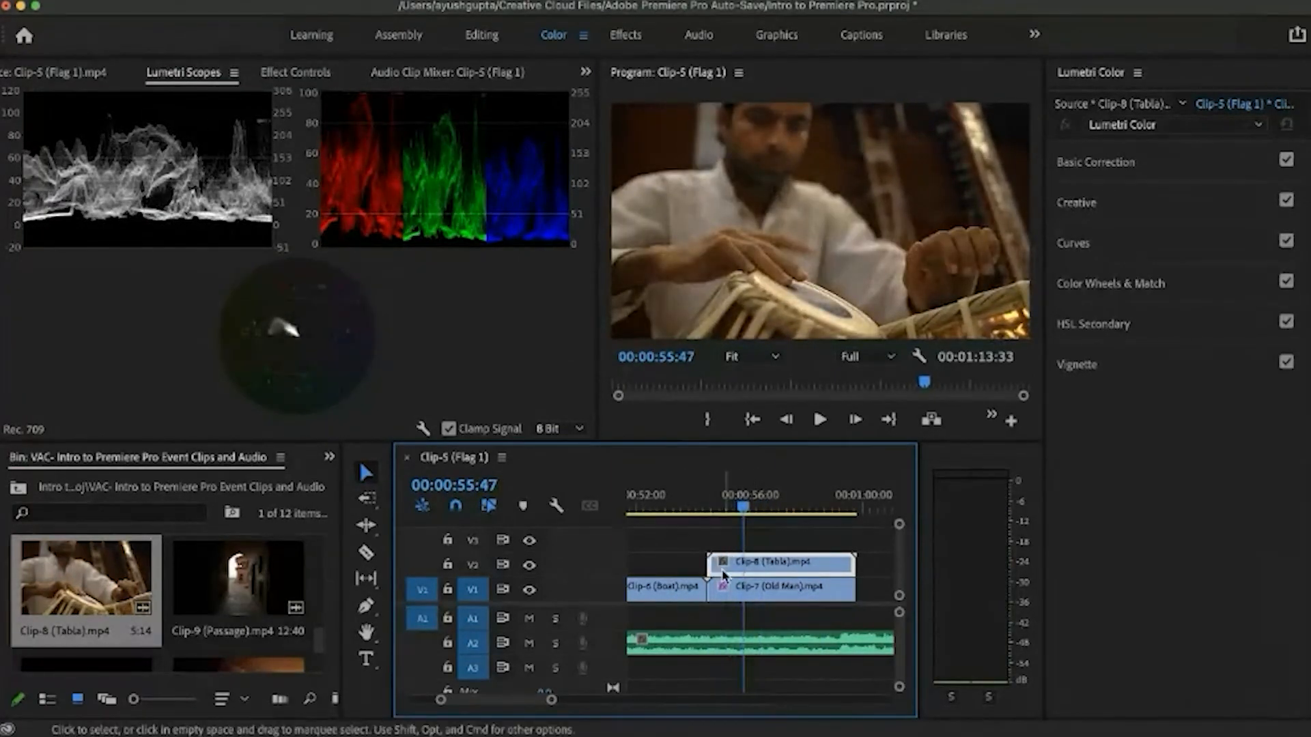
left_click_drag(775, 576, 806, 567)
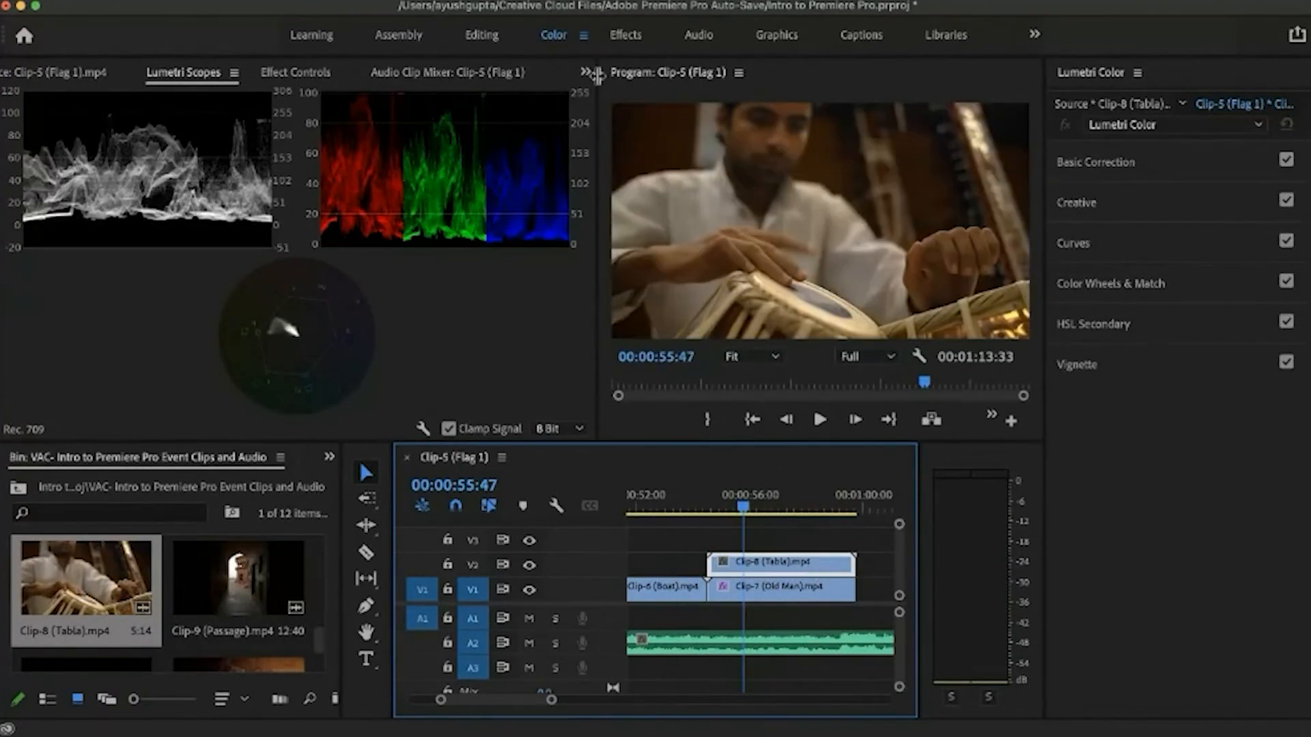
left_click(627, 37)
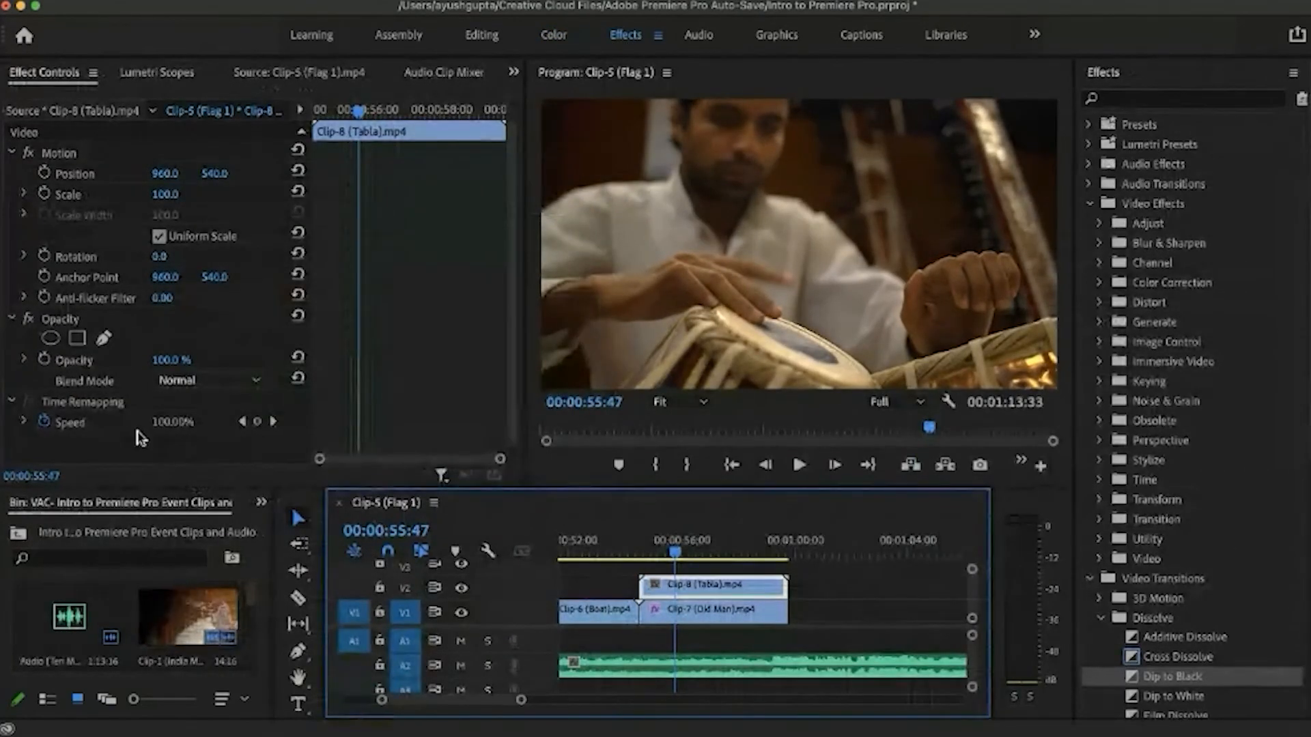
left_click(175, 359)
left_click_drag(175, 355, 174, 367)
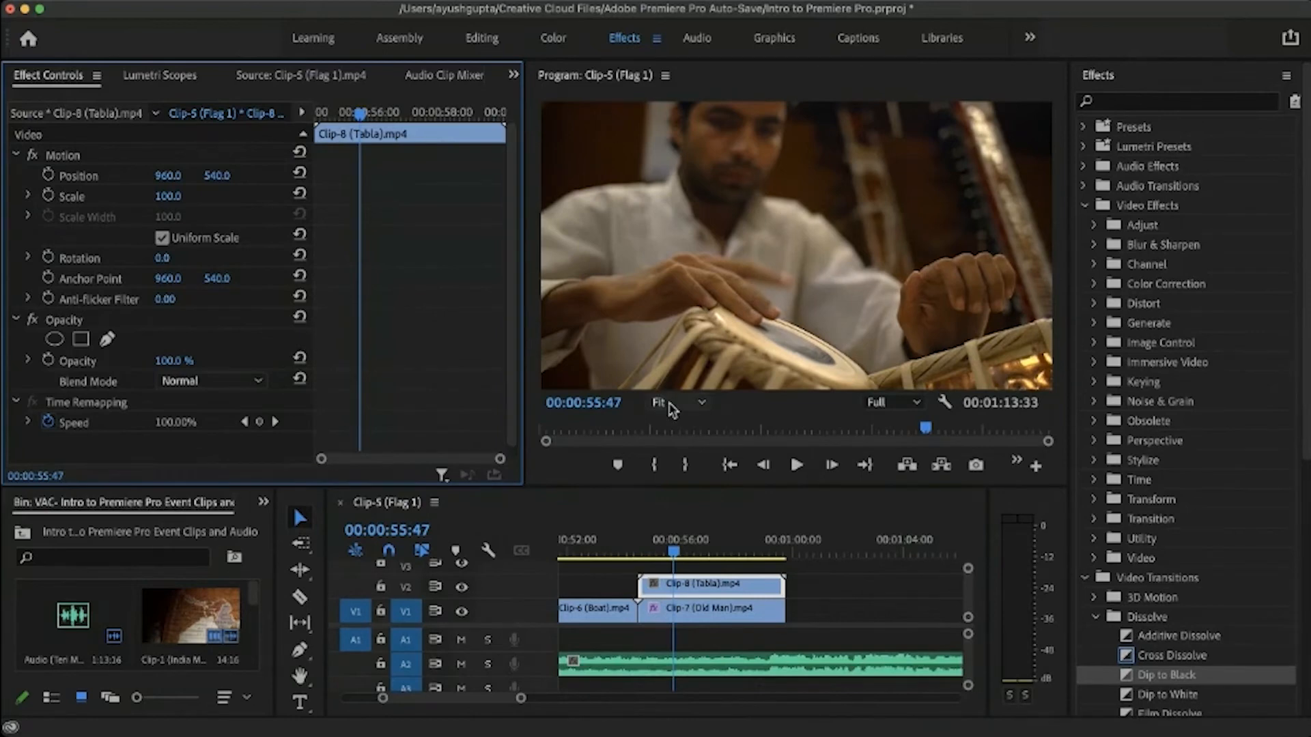
Step: Zoom the program preview to 25% and draw a closed freeform opacity mask around the hands and tabla in Clip-8 (Tabla).mp4
left_click(674, 463)
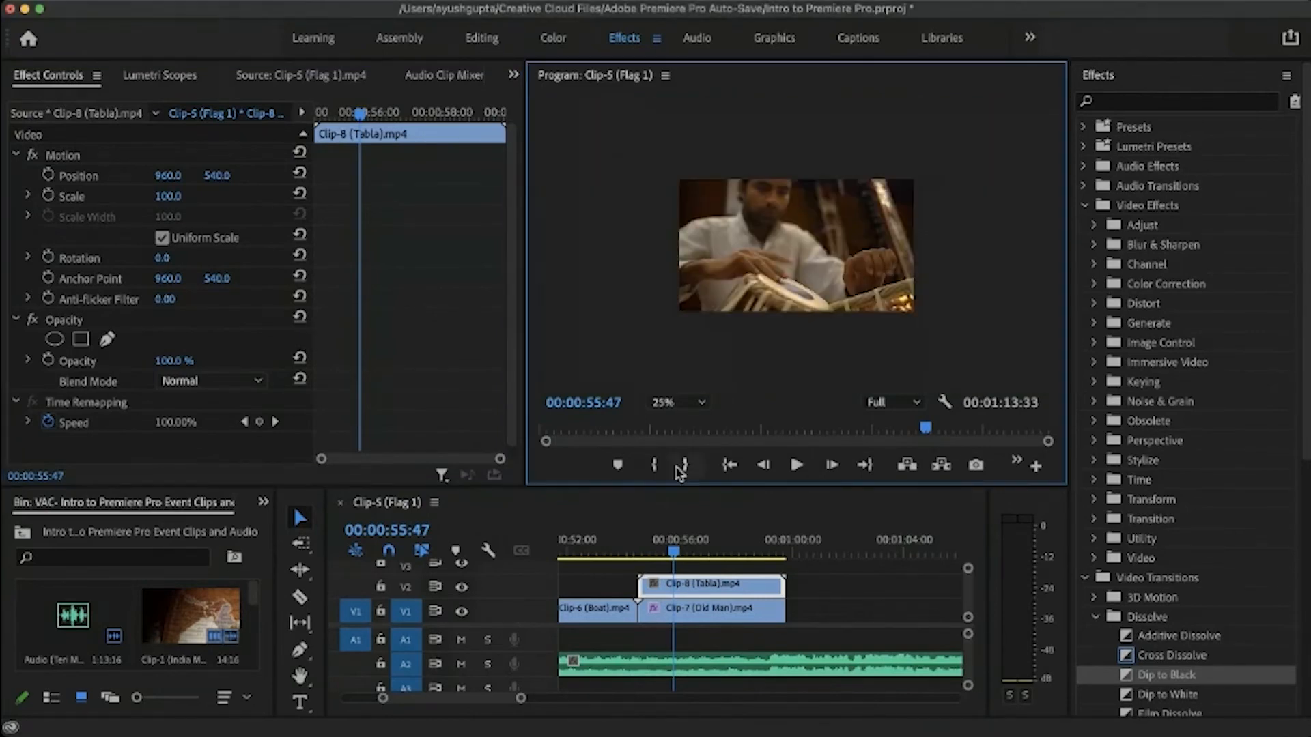
left_click(106, 341)
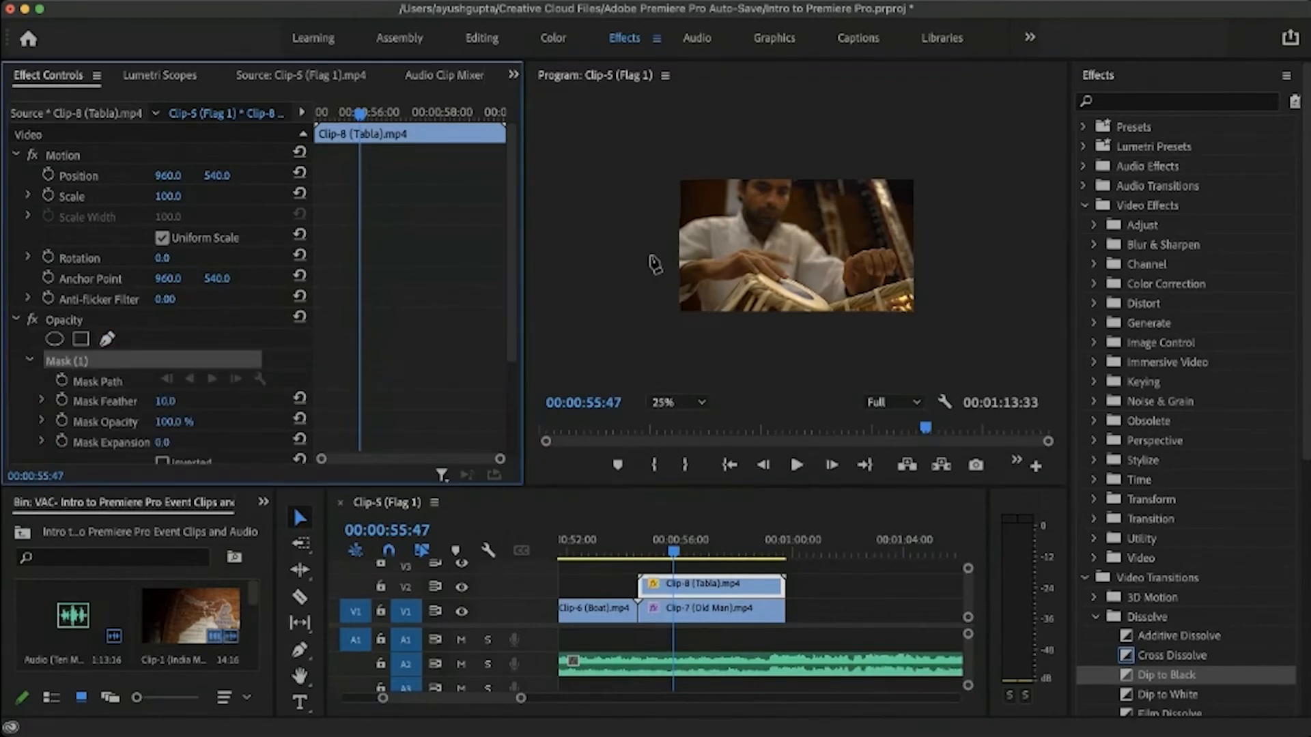
left_click(651, 254)
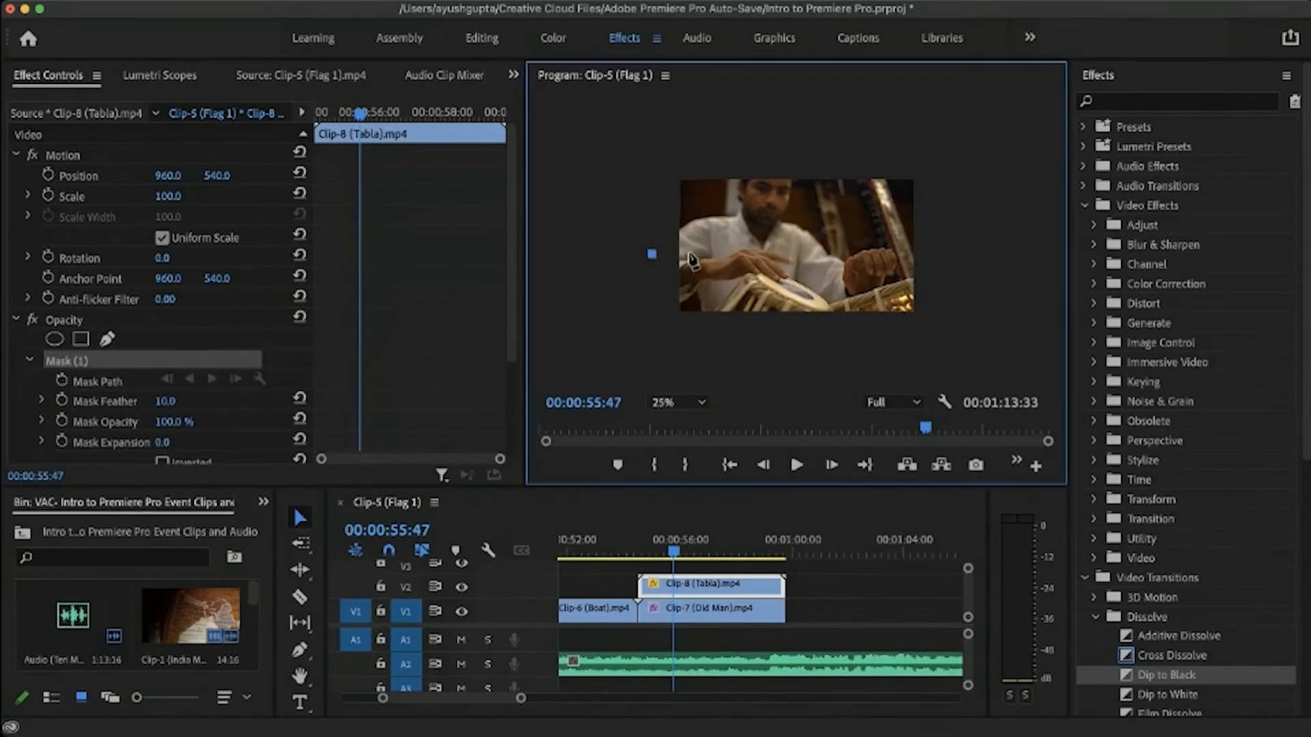
left_click(725, 249)
left_click(763, 243)
left_click(802, 250)
left_click(842, 243)
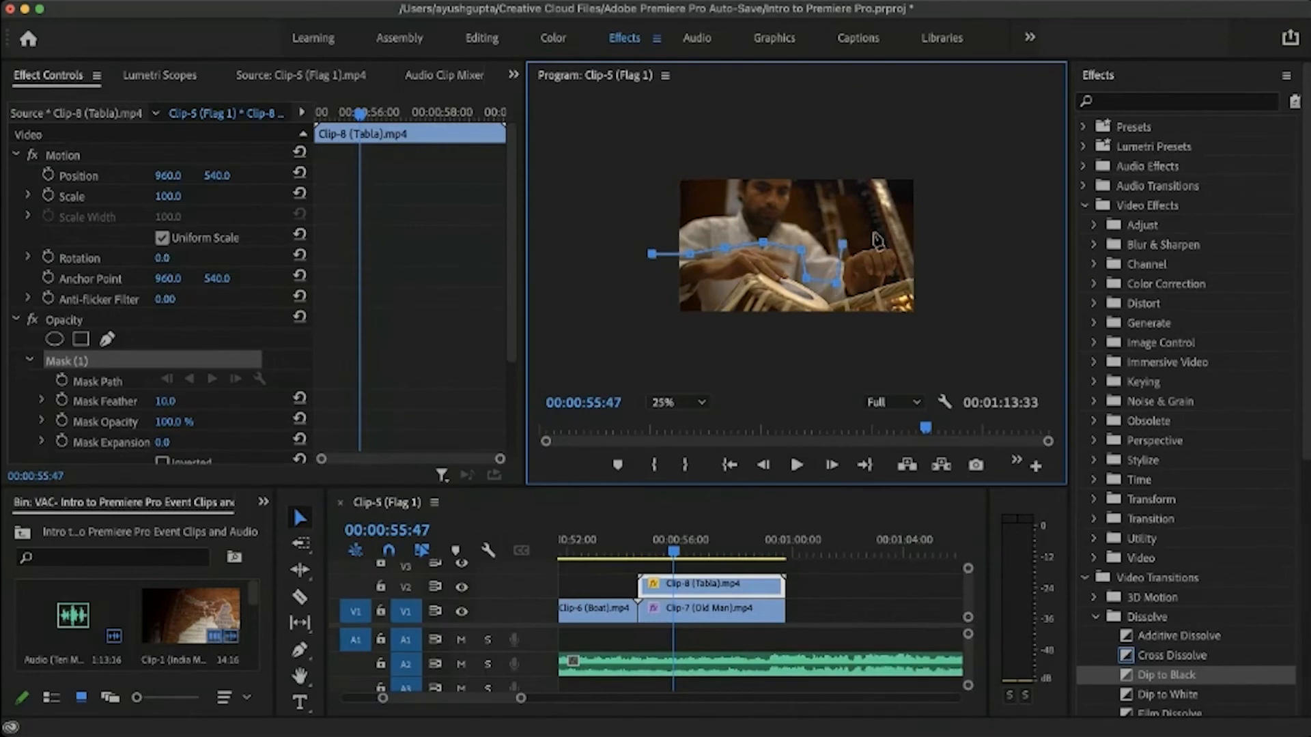
left_click(875, 233)
left_click(922, 240)
left_click(934, 326)
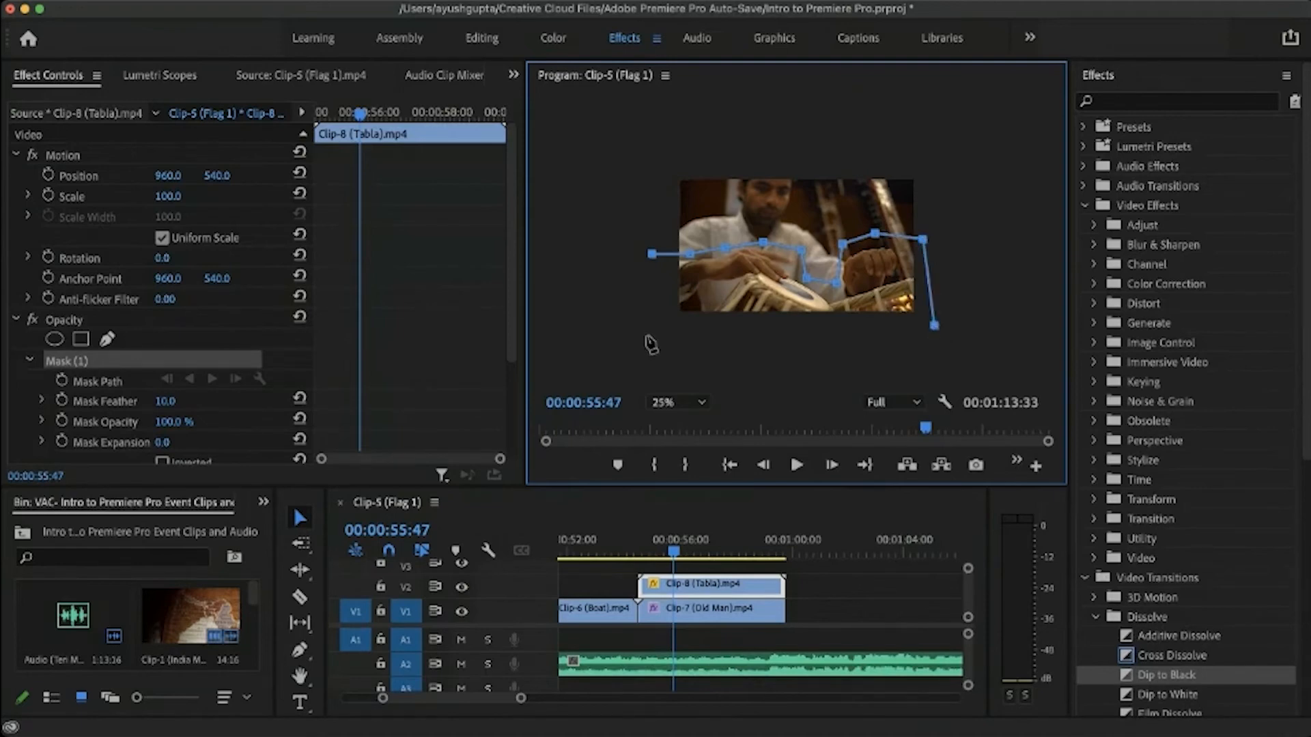
left_click(652, 336)
left_click(652, 254)
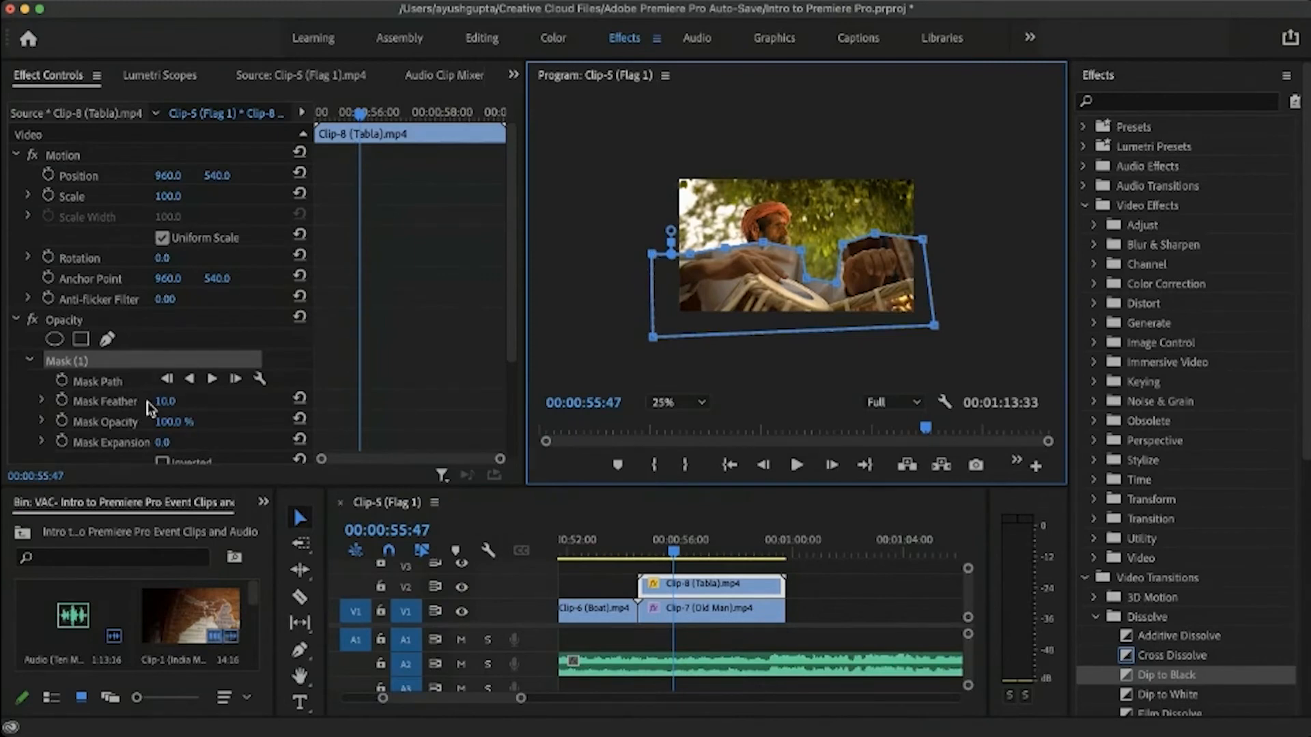
Step: Set the tabla mask's feather to 132 and the clip's opacity to 50%
mouse_move(166, 404)
left_mouse_down()
mouse_move(224, 405)
mouse_move(170, 404)
left_mouse_up()
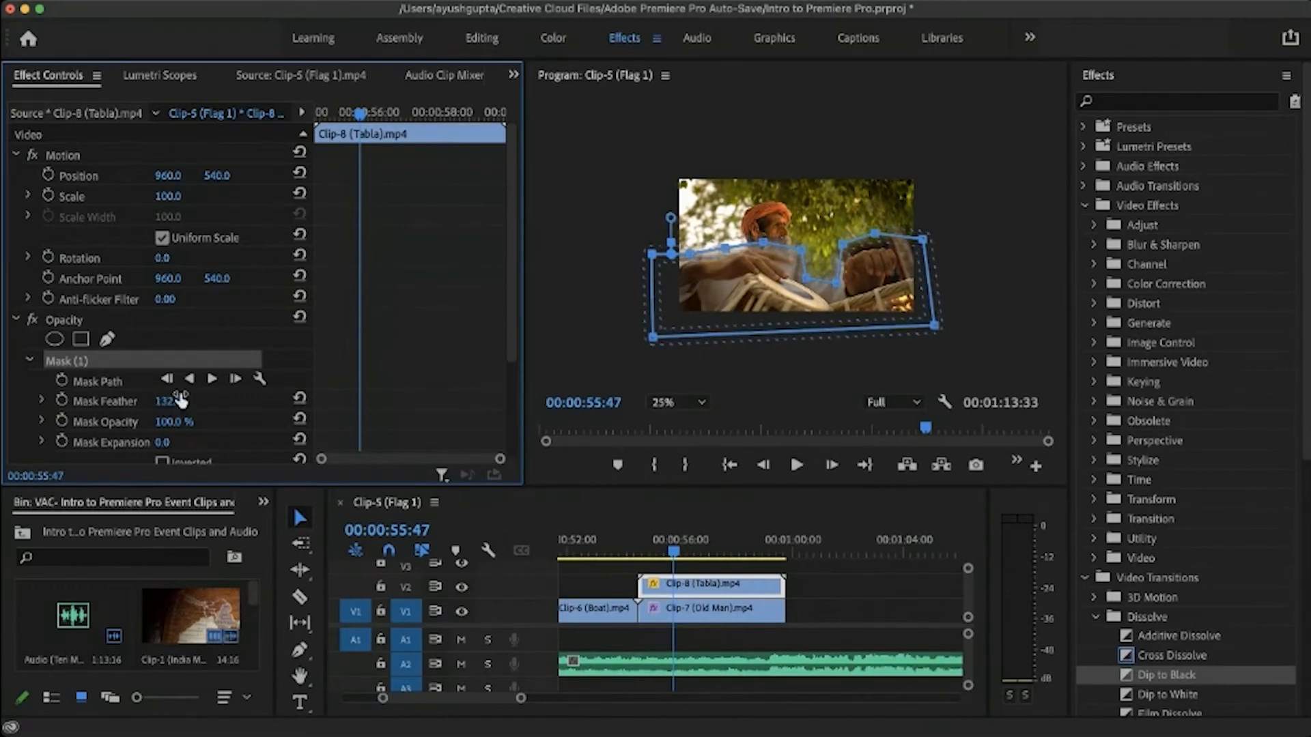
scroll(116, 407, "down", 3)
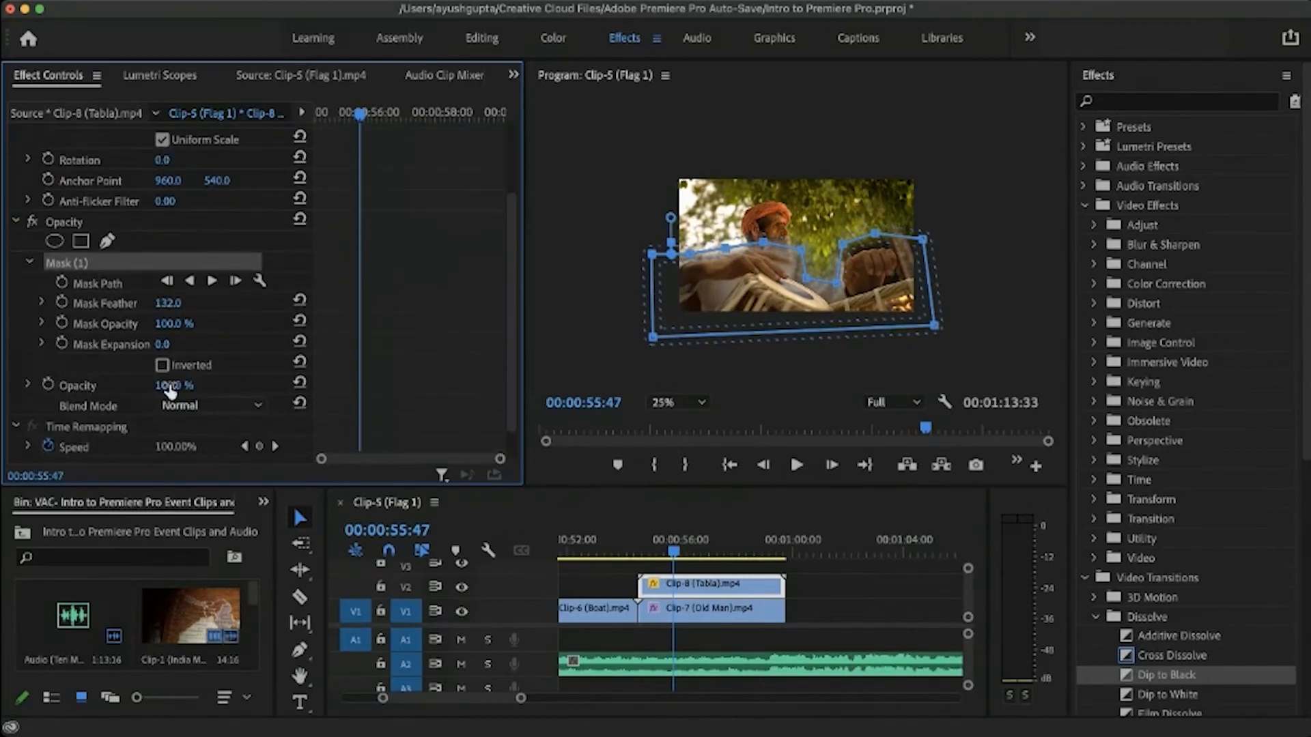
left_click(169, 386)
type("50")
key("Return")
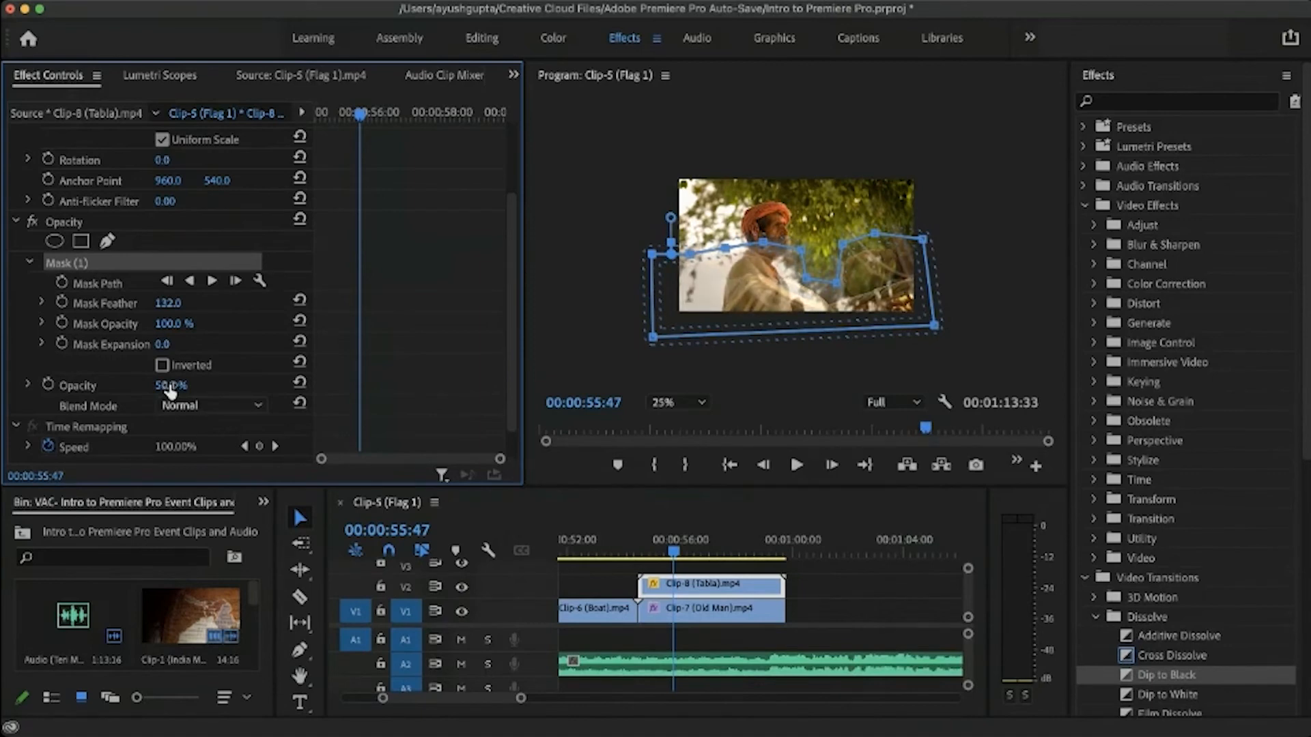
left_click_drag(170, 387, 182, 388)
Step: Reposition the masked tabla clip to about 976, 788 in the frame after trying a scale of 95, and set its scale to 100
scroll(131, 220, "up", 3)
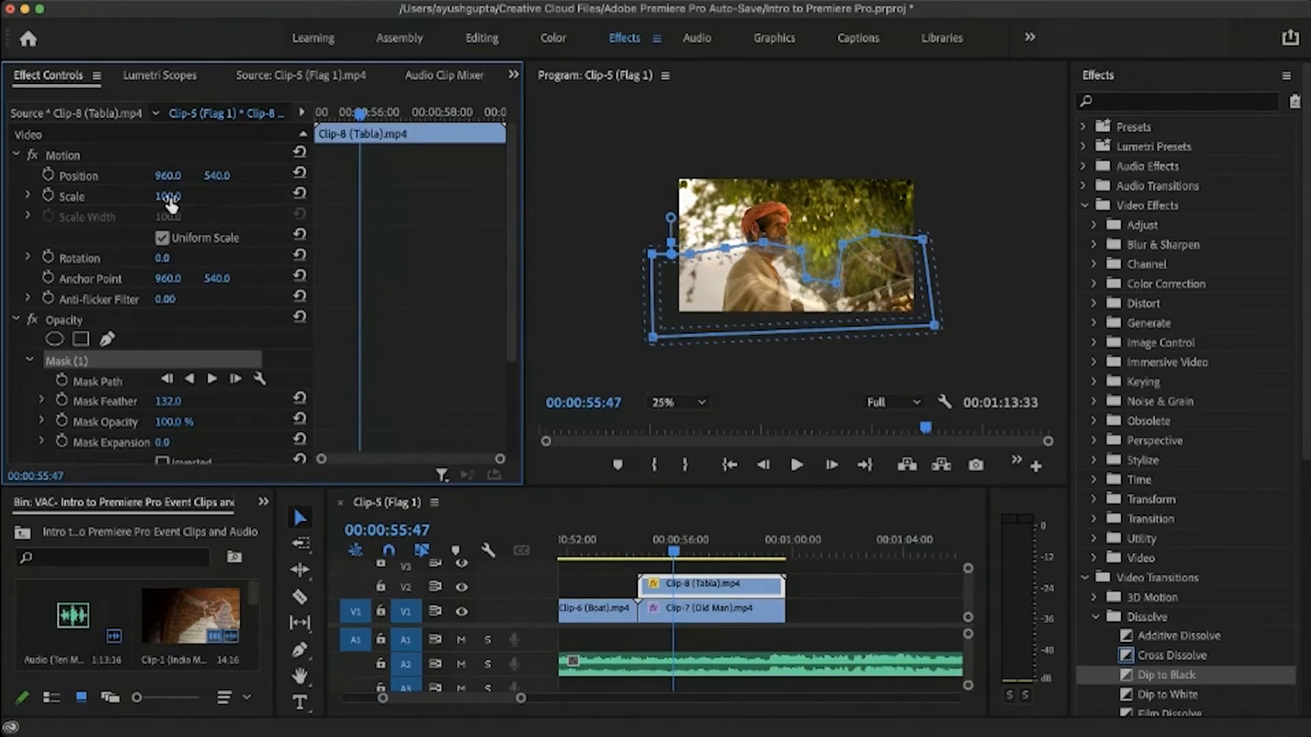
left_click(170, 199)
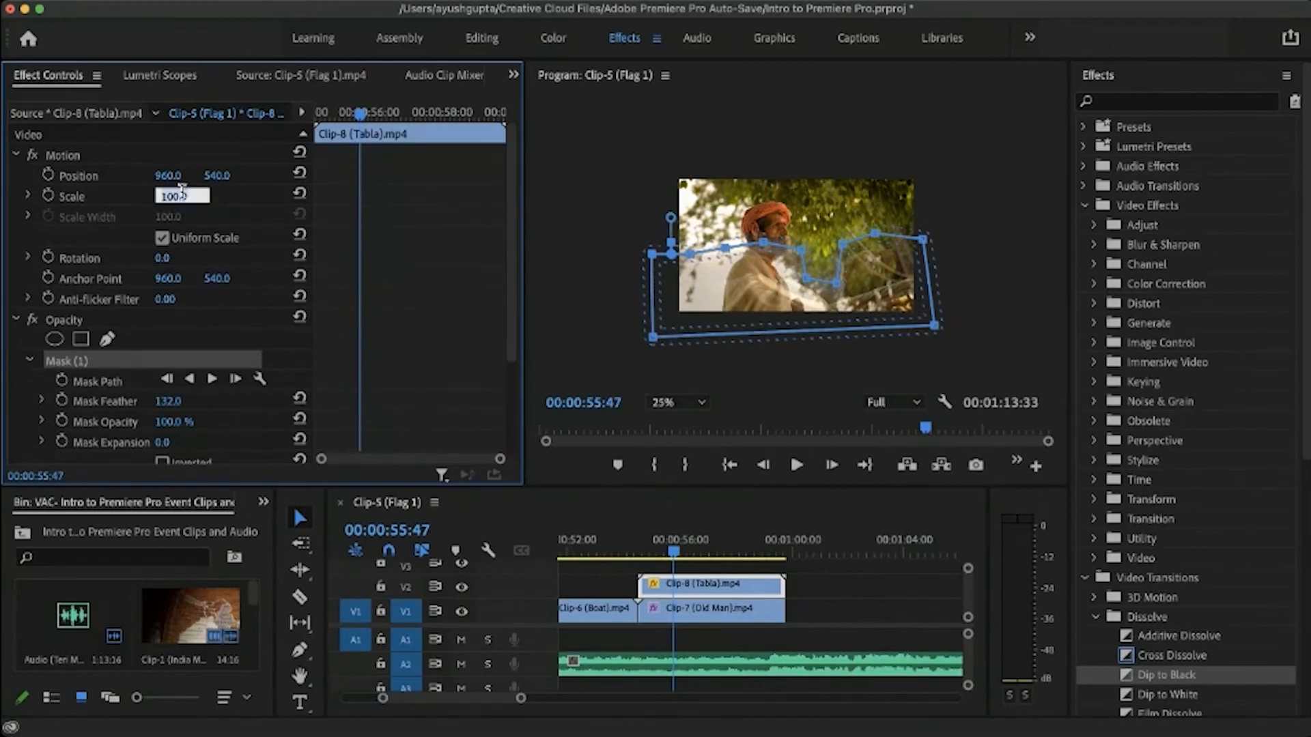
left_click(107, 201)
left_click_drag(171, 199, 176, 201)
left_click_drag(779, 259, 776, 301)
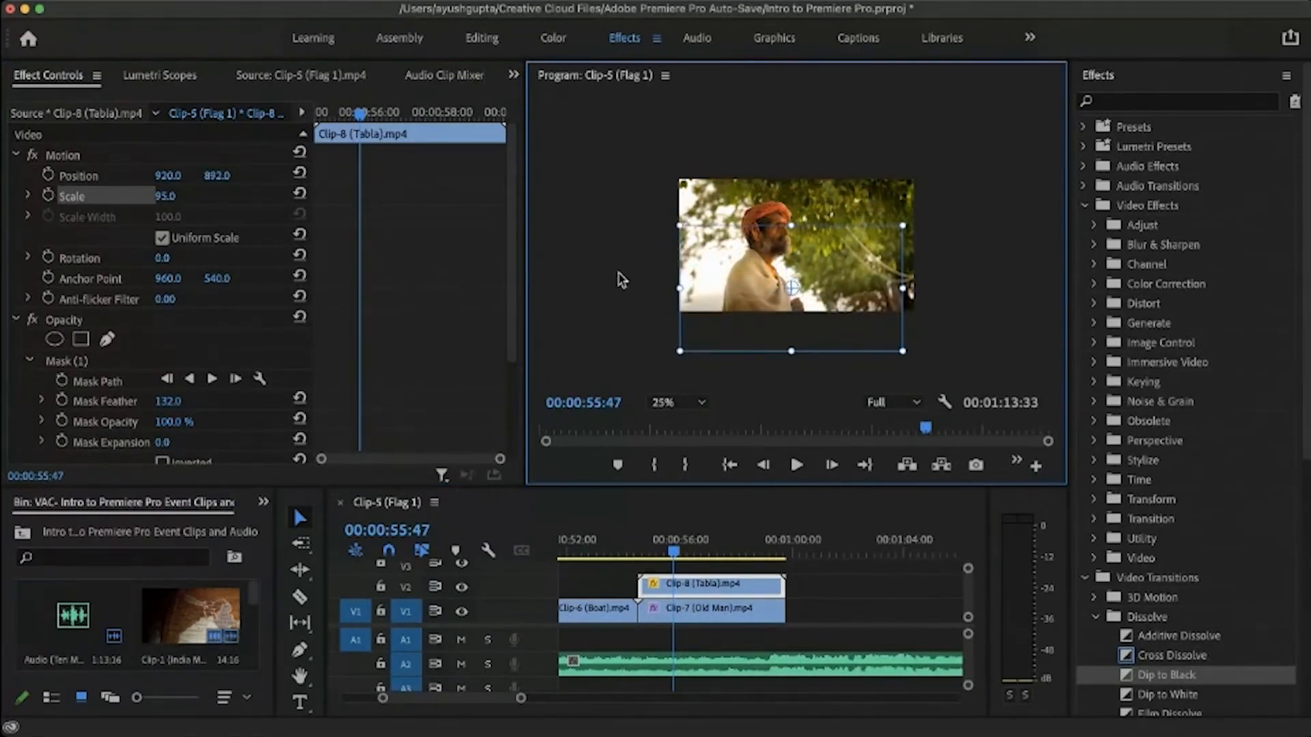
left_click_drag(168, 199, 168, 199)
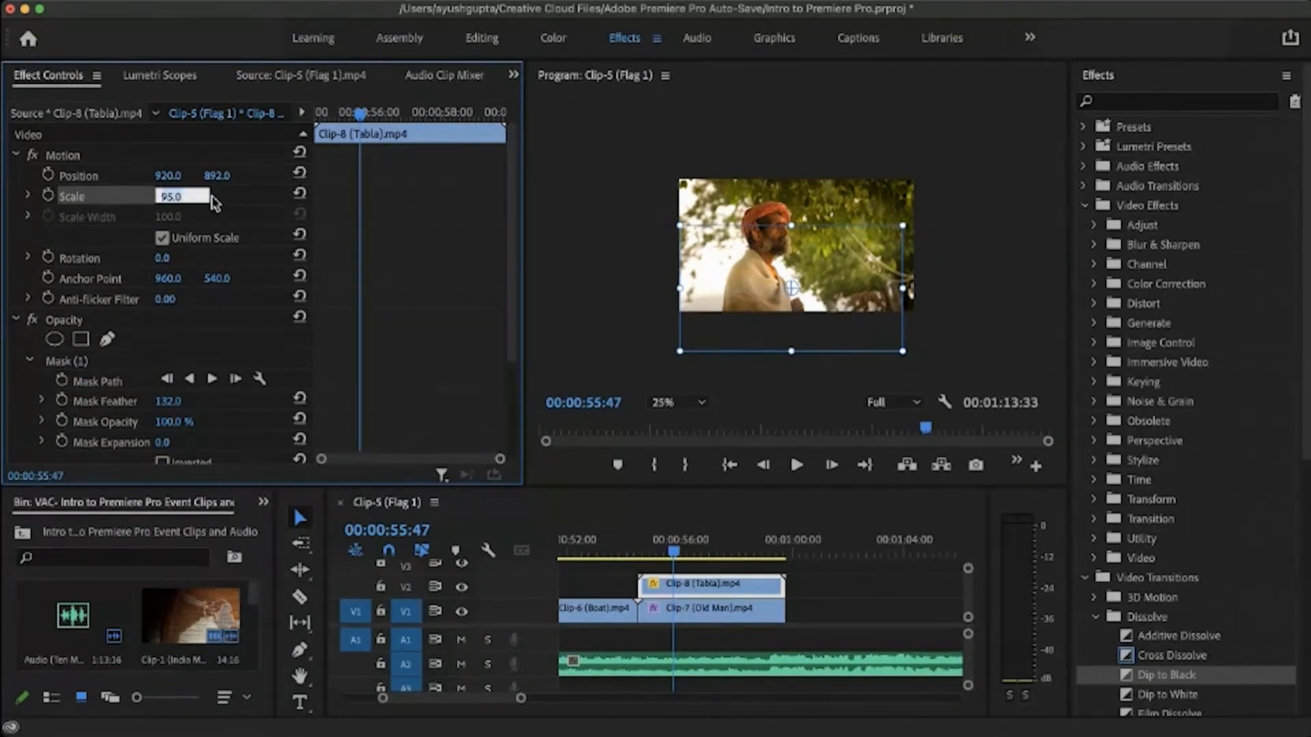
key("Return")
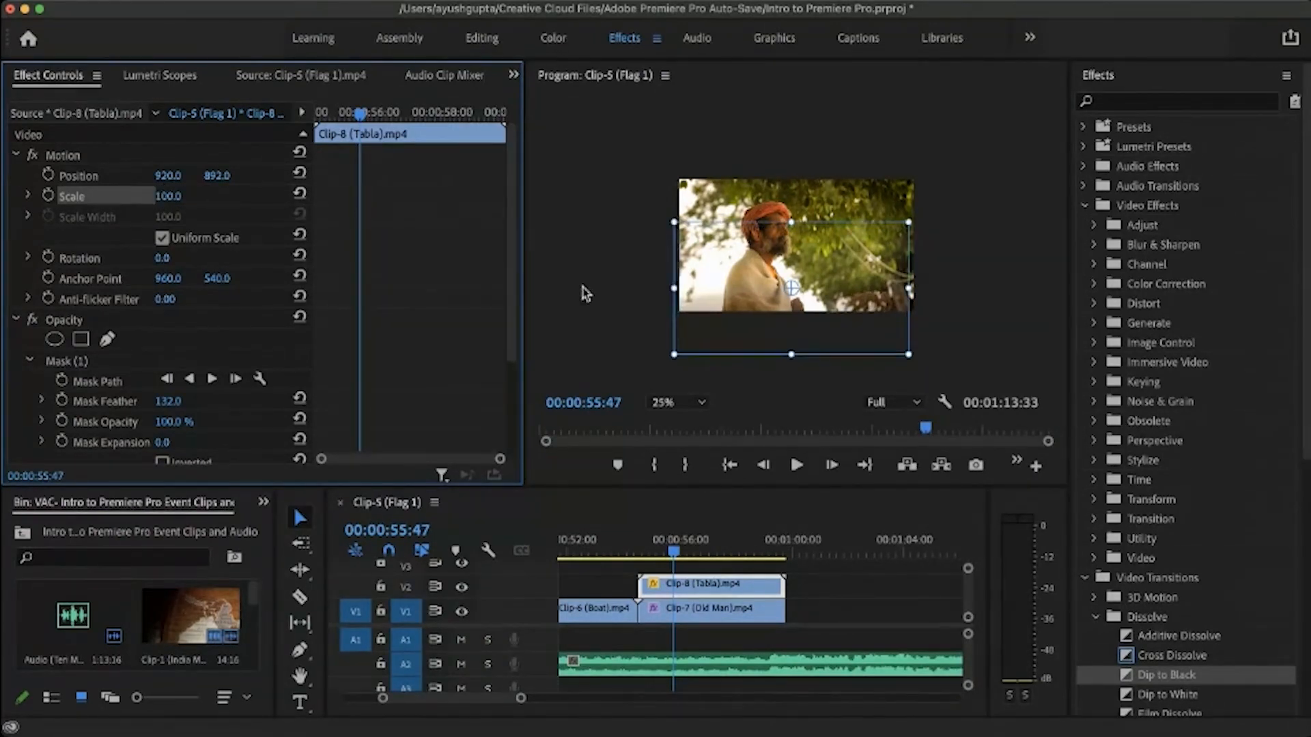
left_click_drag(688, 292, 718, 279)
Step: Play the start of the tabla overlay up to 00:00:56:29, fit the program preview to its frame and deselect the clip
left_click_drag(630, 550, 613, 550)
key("space")
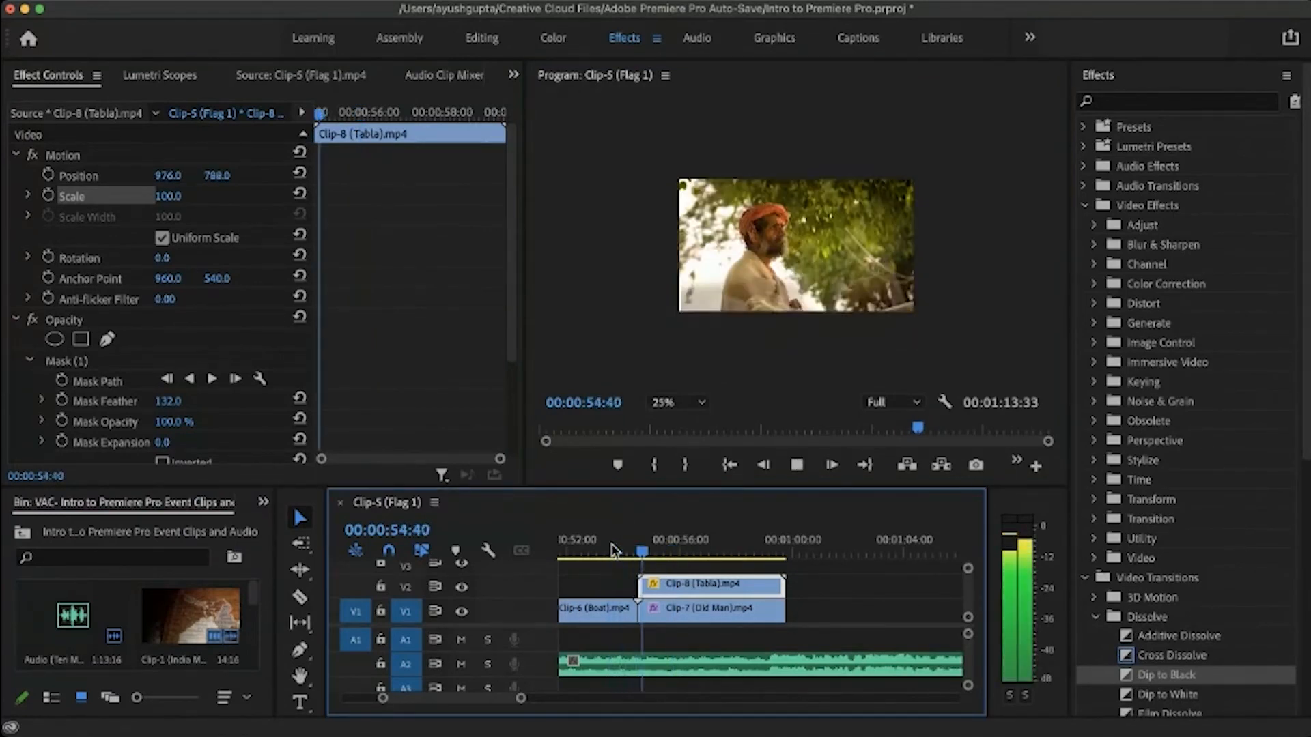
left_click(695, 542)
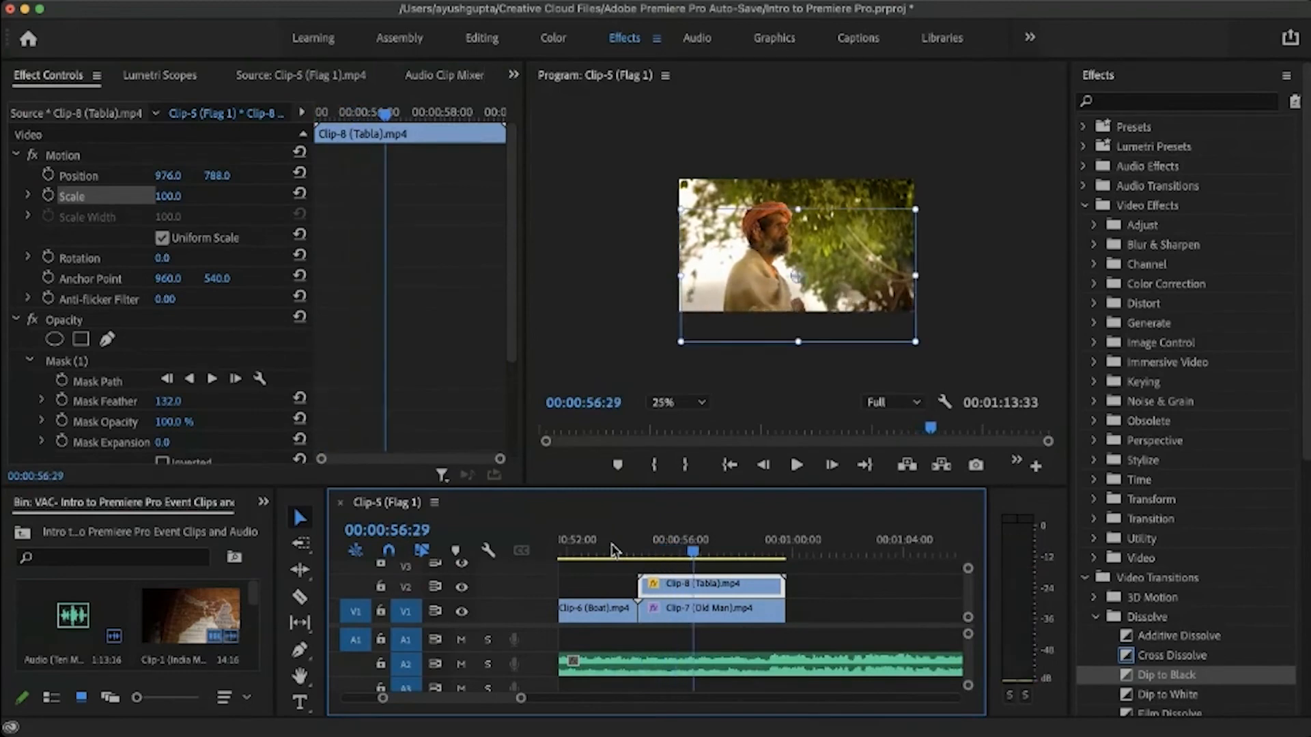
key("super+Tab")
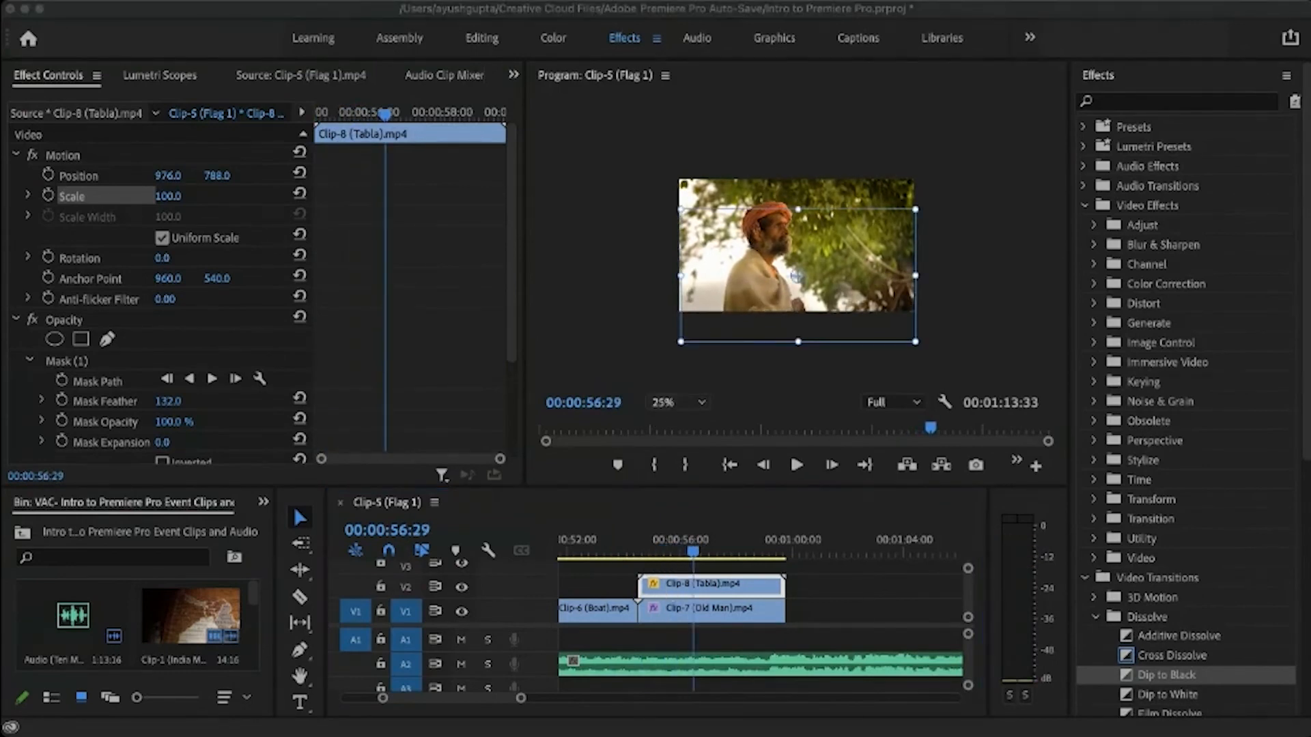
left_click(678, 428)
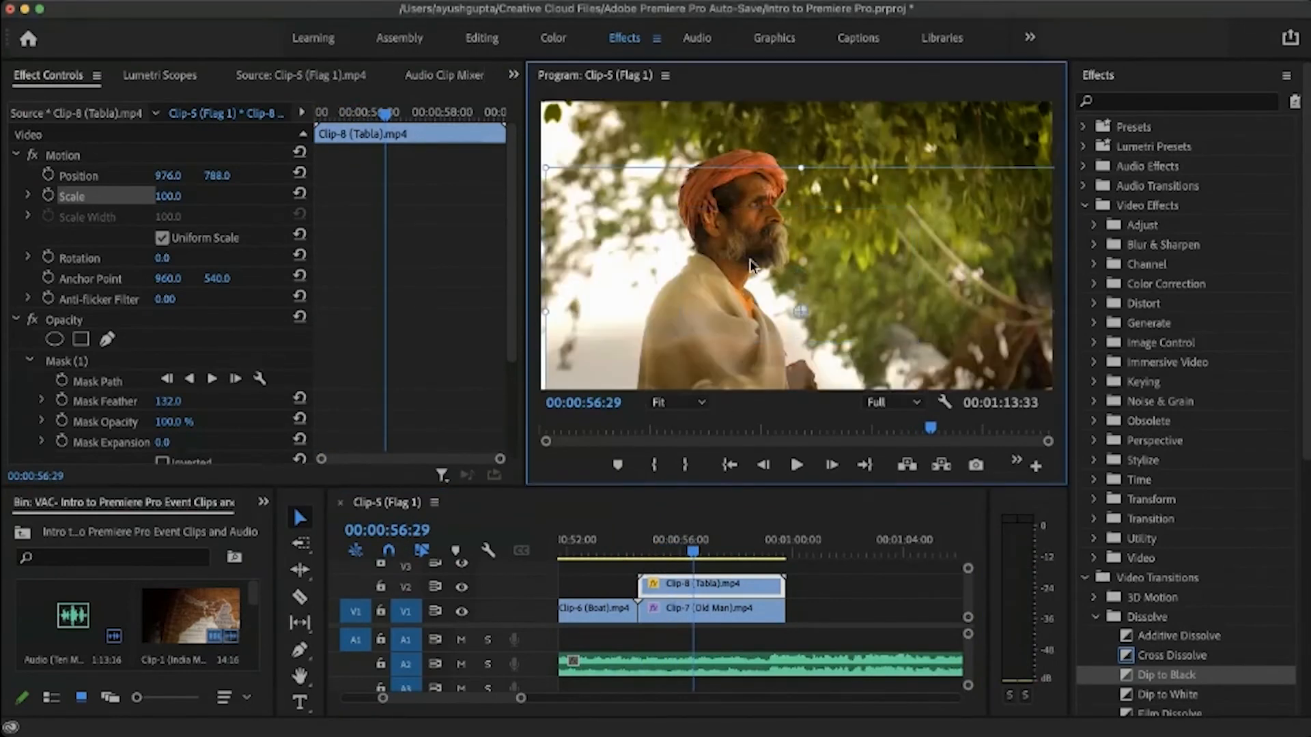
left_click(818, 582)
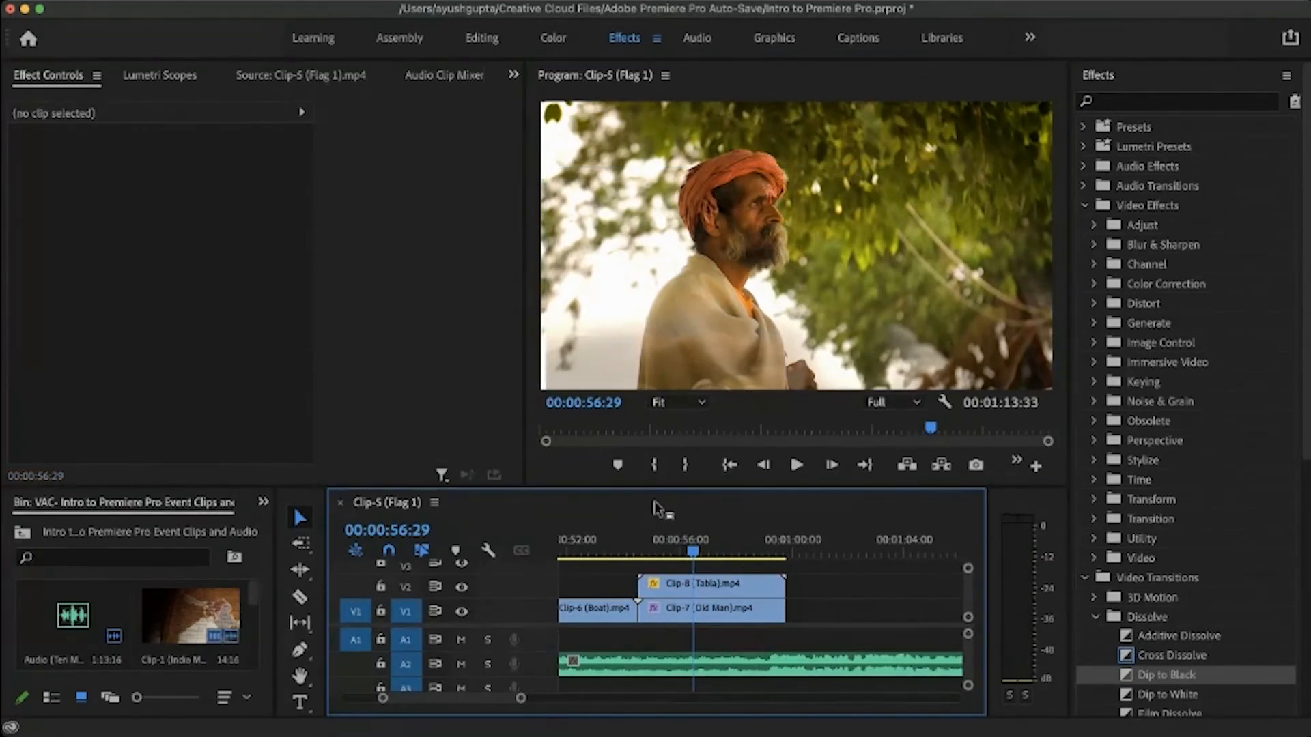
Step: Play from the end of the boat clip through the tabla overlay and set the playhead back to 00:00:54:02
left_click_drag(632, 550, 591, 559)
key("space")
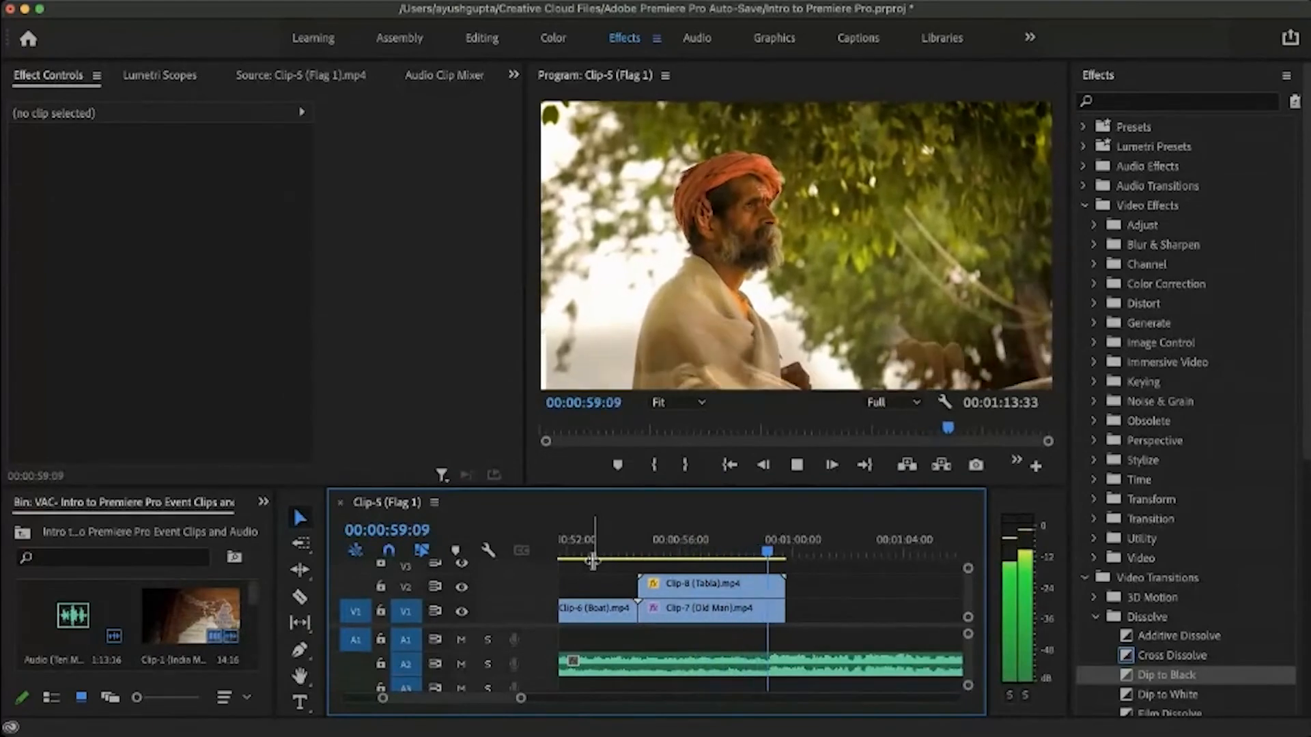
left_click(615, 548)
mouse_move(615, 548)
left_mouse_down()
mouse_move(594, 548)
mouse_move(646, 548)
mouse_move(608, 548)
mouse_move(624, 548)
left_mouse_up()
Step: Add a Cross Dissolve at the cut between the boat clip and the old man clip on V1
left_click(1085, 205)
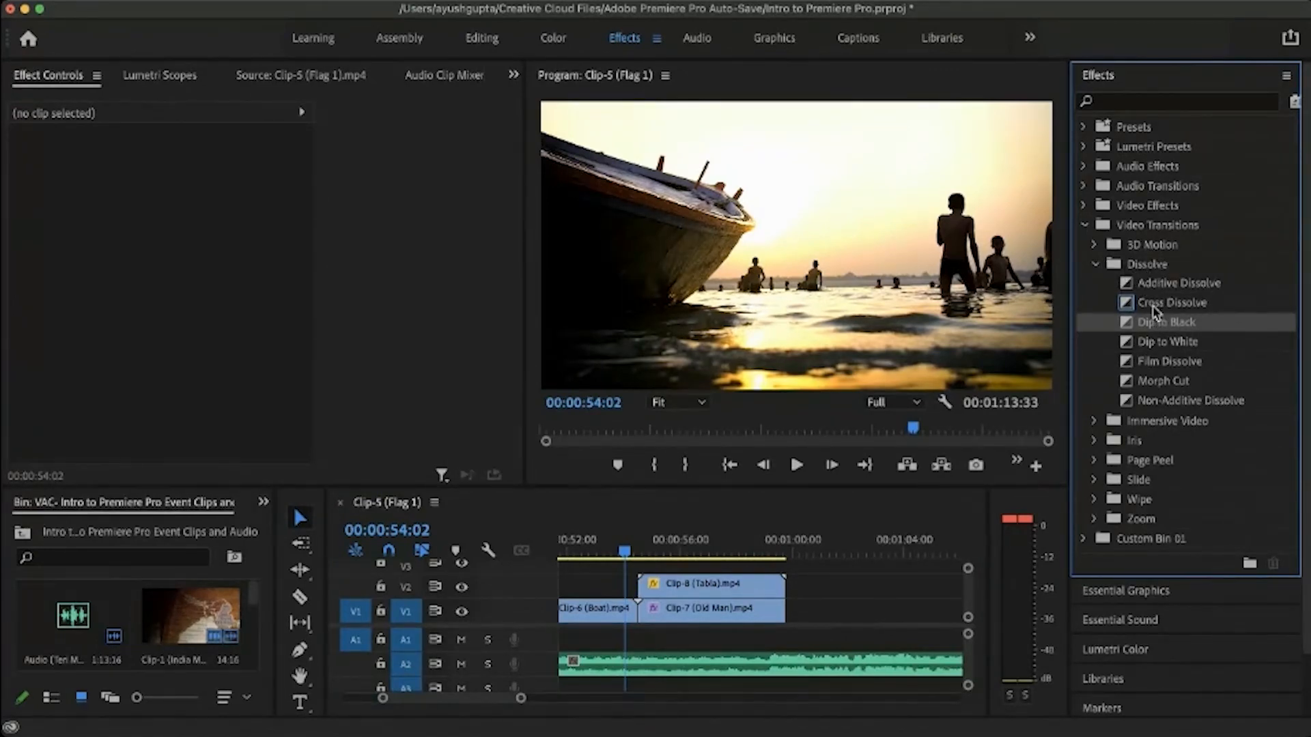
left_click(1154, 309)
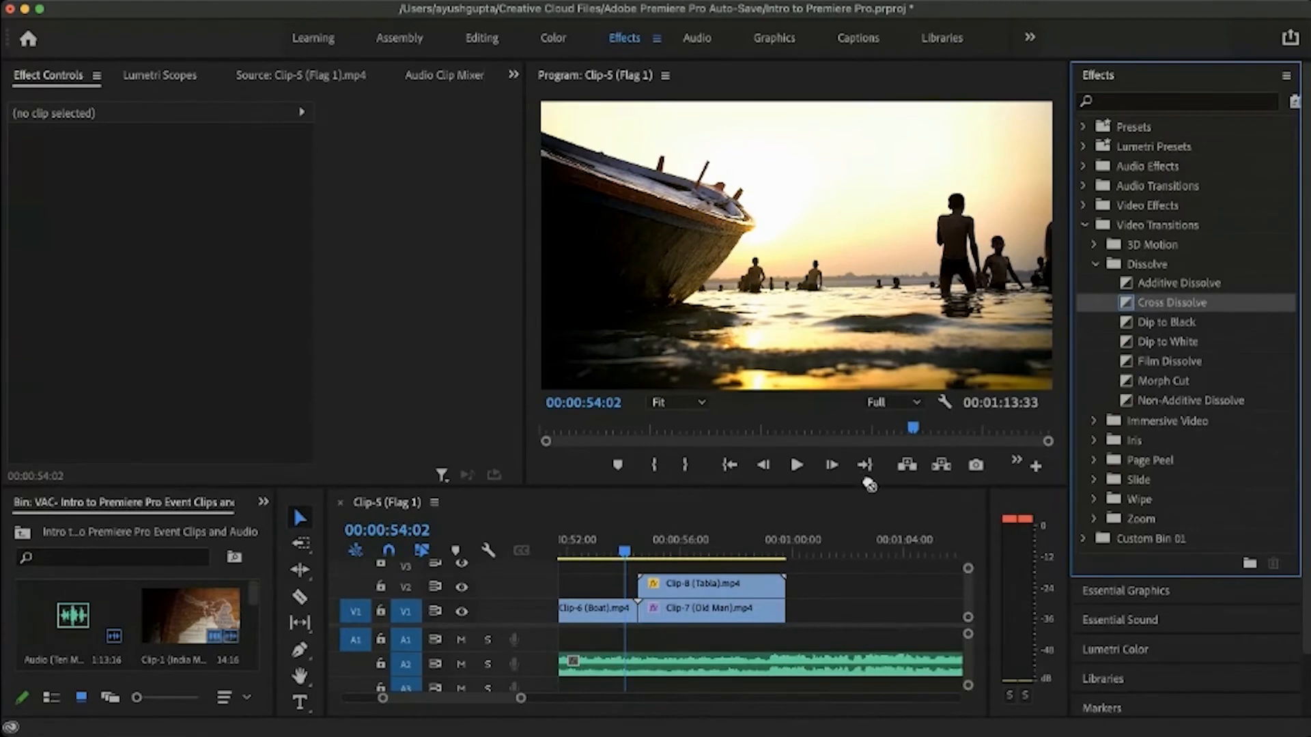
left_click_drag(869, 485, 642, 629)
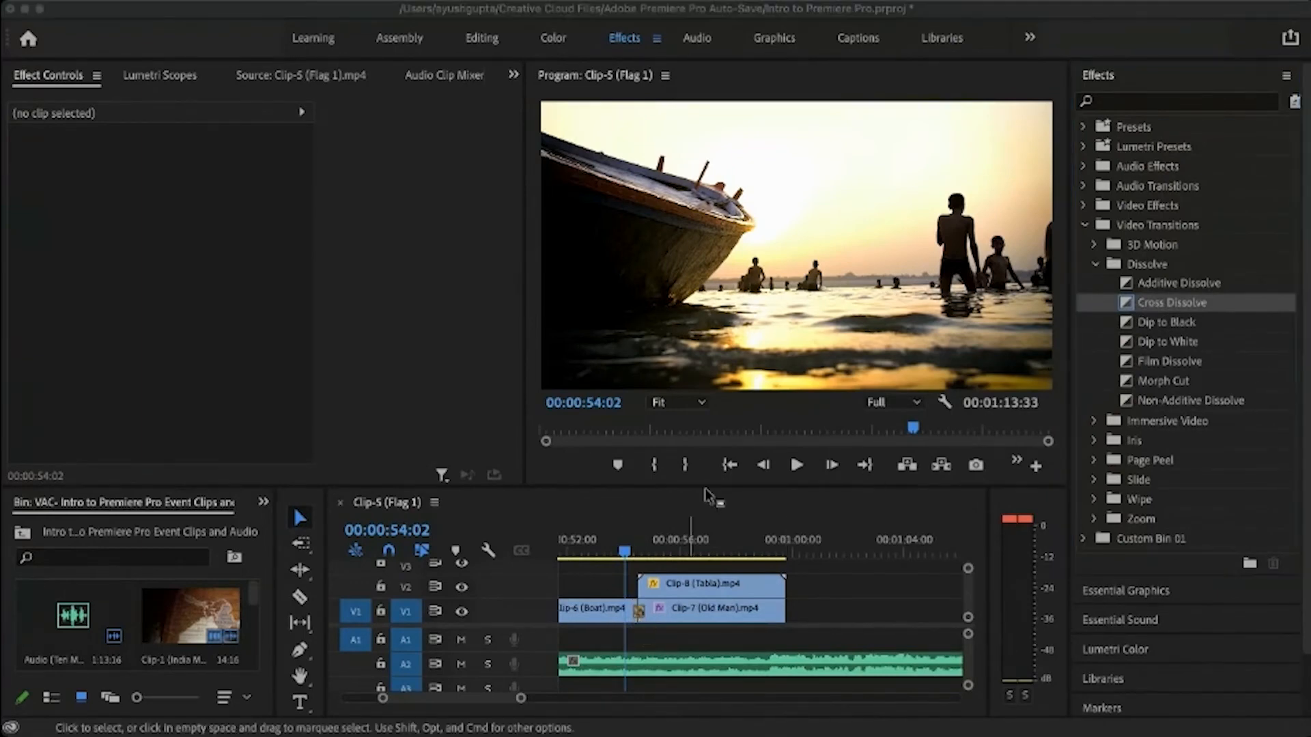
left_click(787, 411)
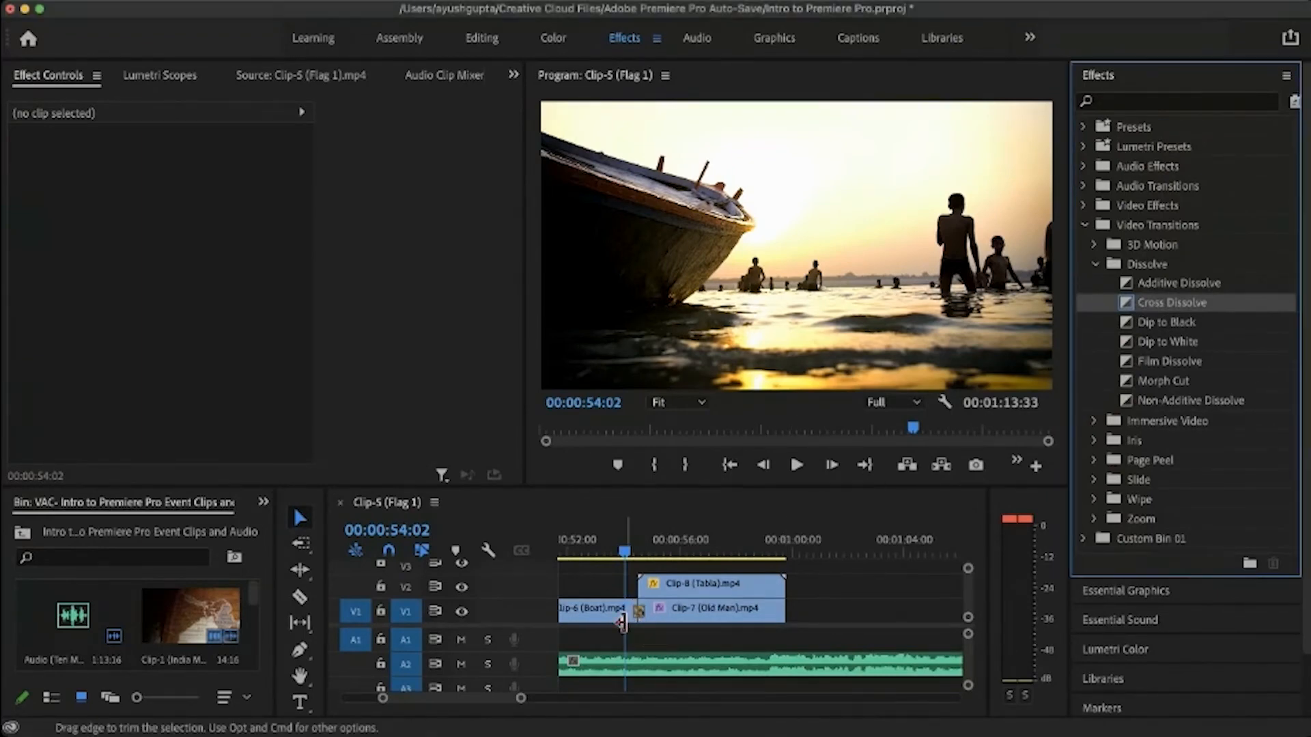
Step: Play the new dissolve between the boat and old man clips several times, starting around 00:00:54:00
scroll(630, 619, "up", 4)
left_click(628, 549)
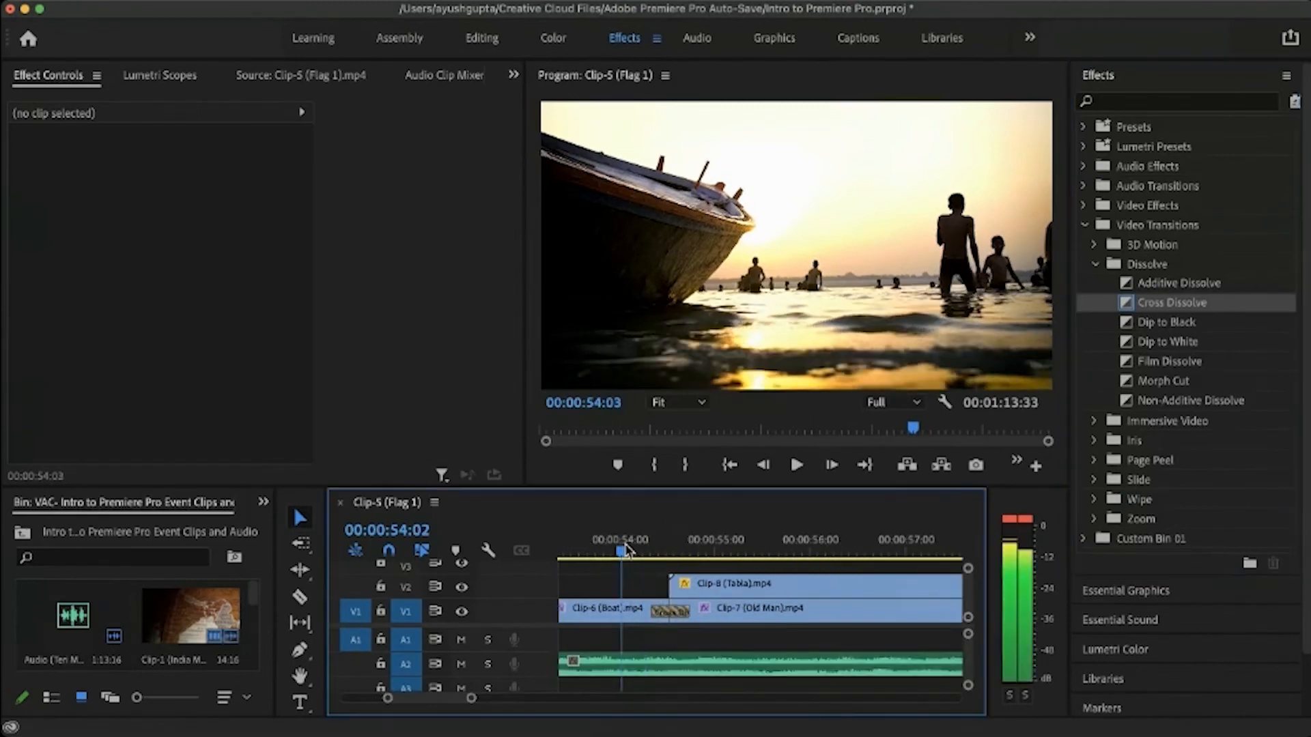
key("space")
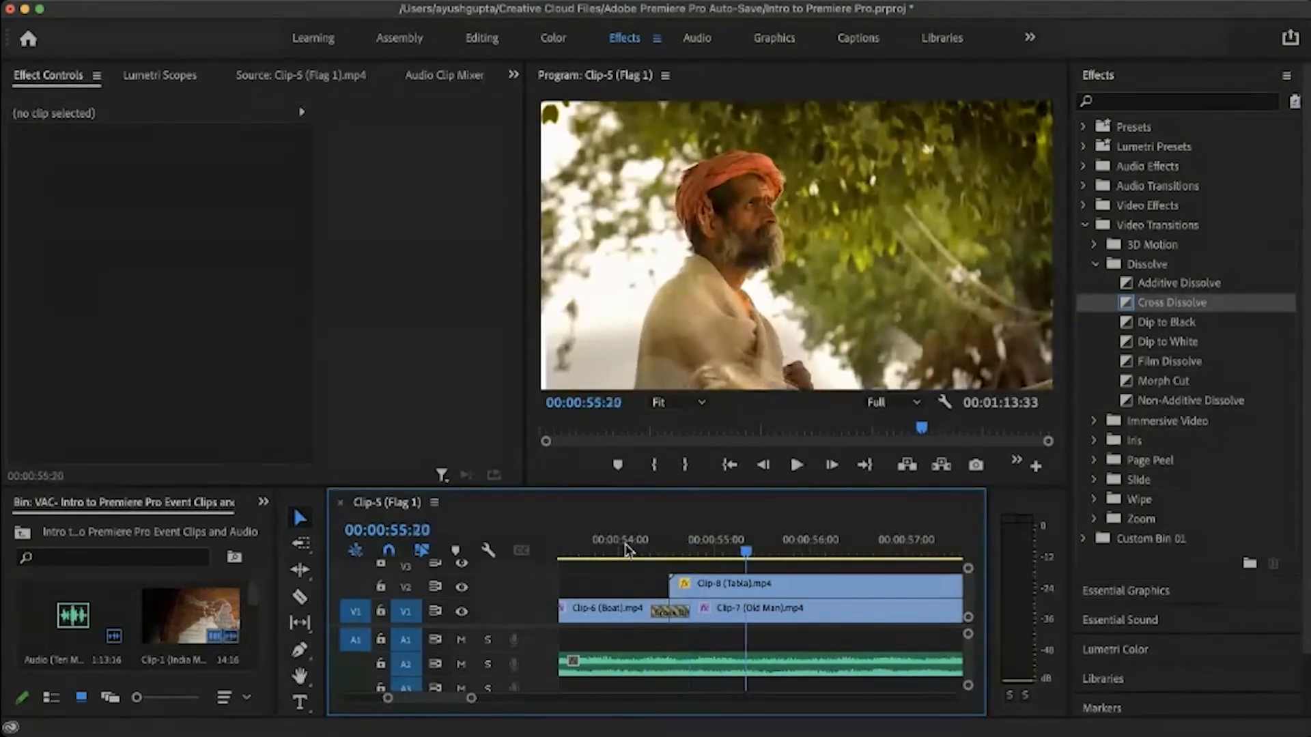
left_click(627, 548)
key("space")
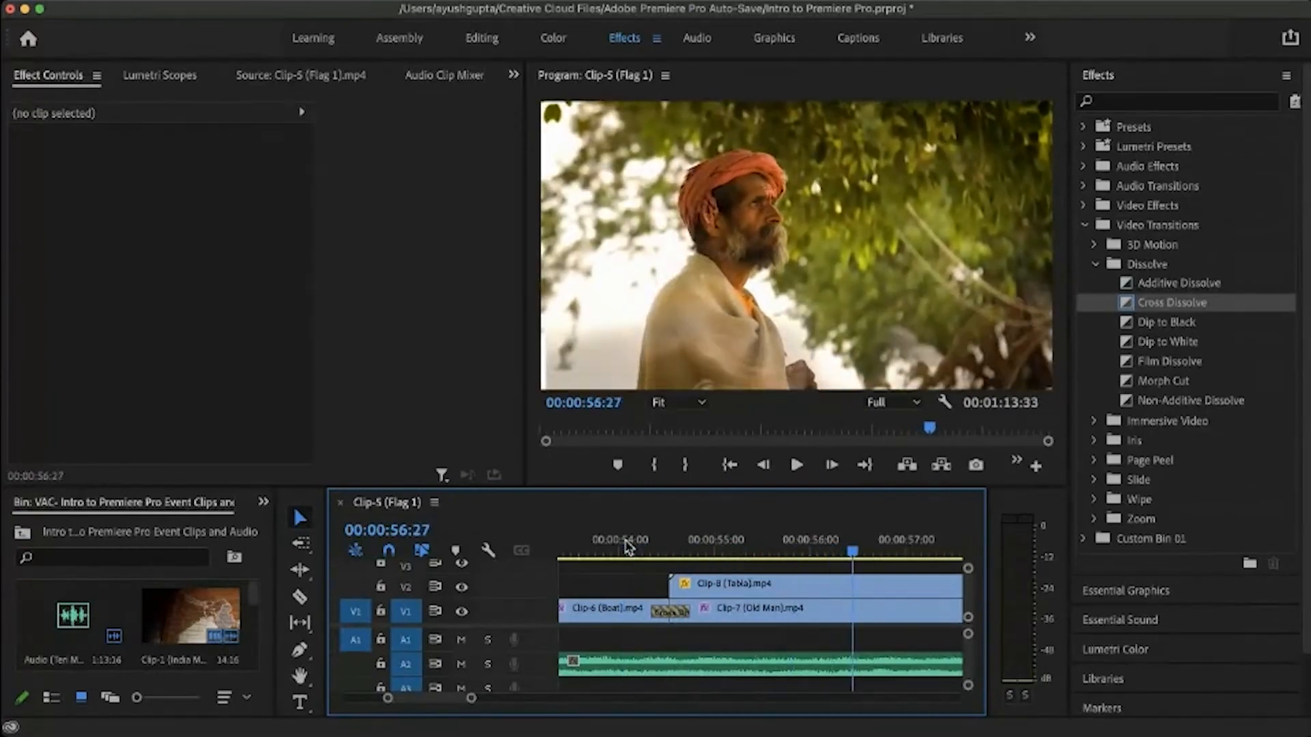
left_click(603, 548)
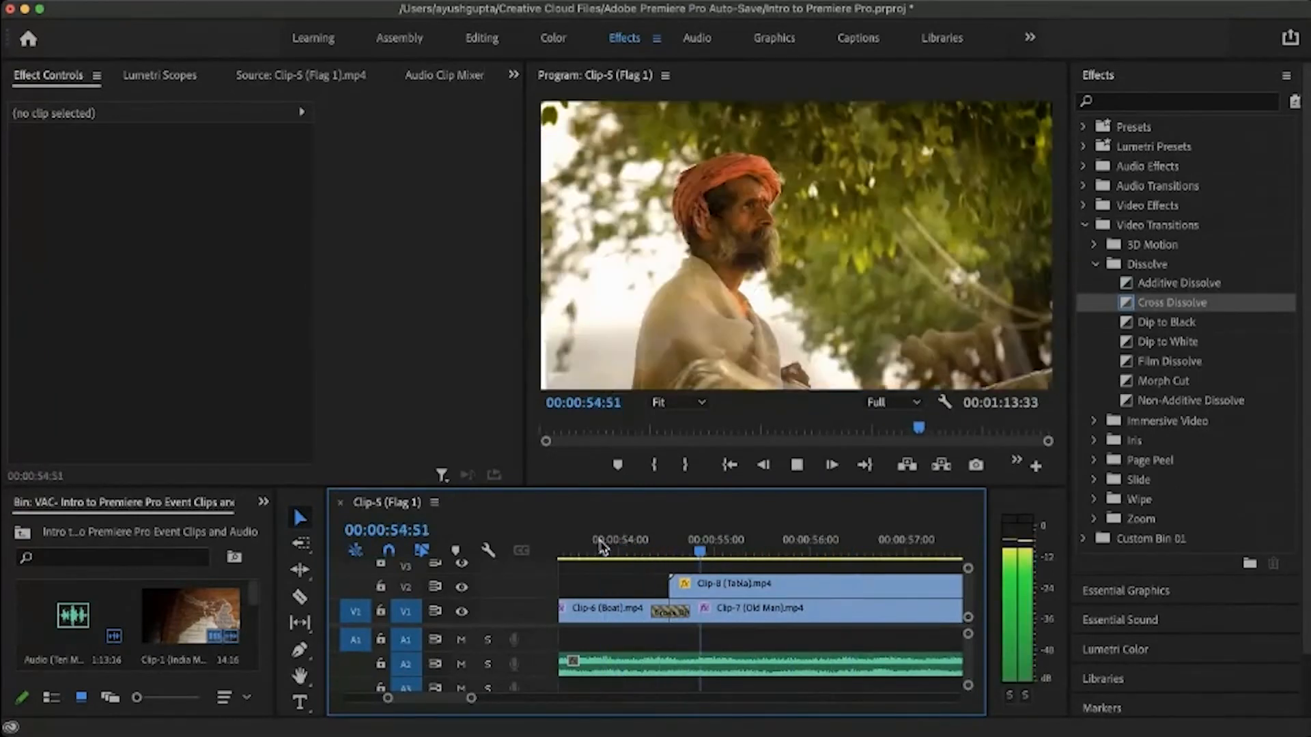
left_click(603, 548)
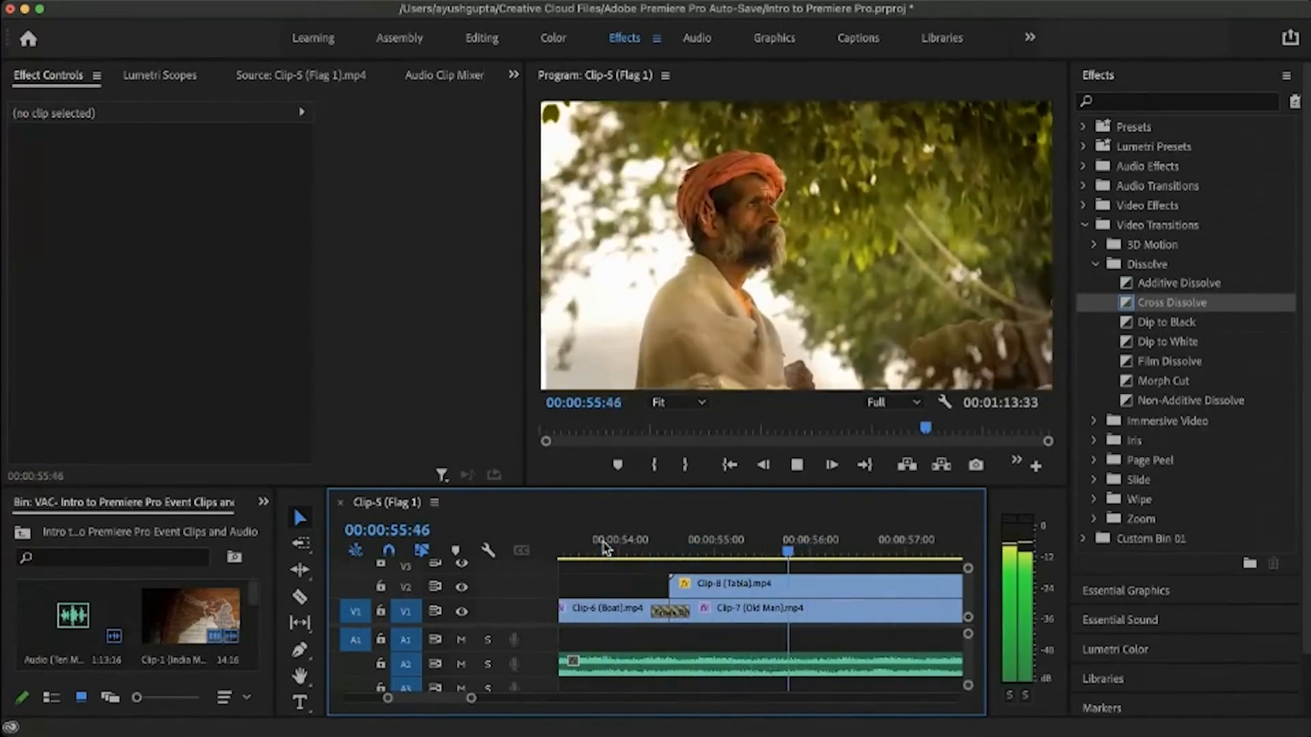
key("space")
scroll(635, 585, "down", 5)
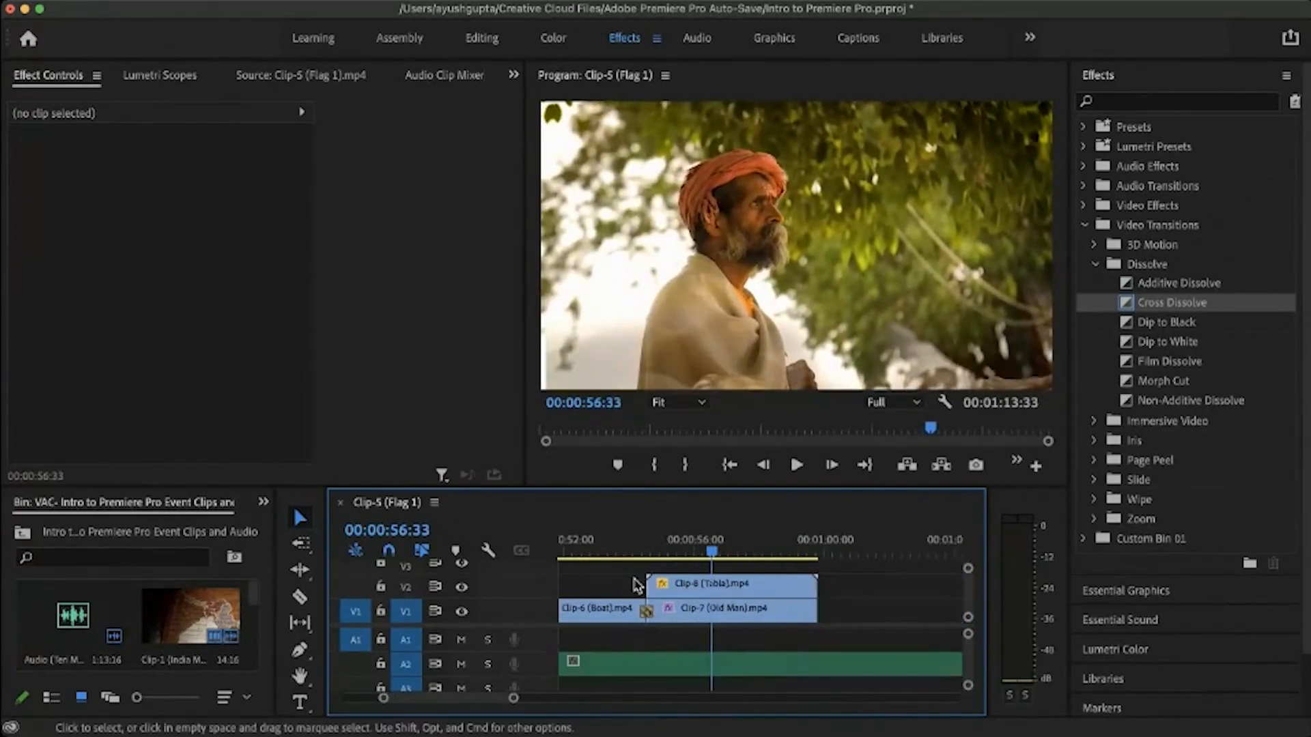
Step: Add Clip-9 (Passage) to V1 directly after the old man clip and delete its audio
left_click_drag(749, 559, 793, 557)
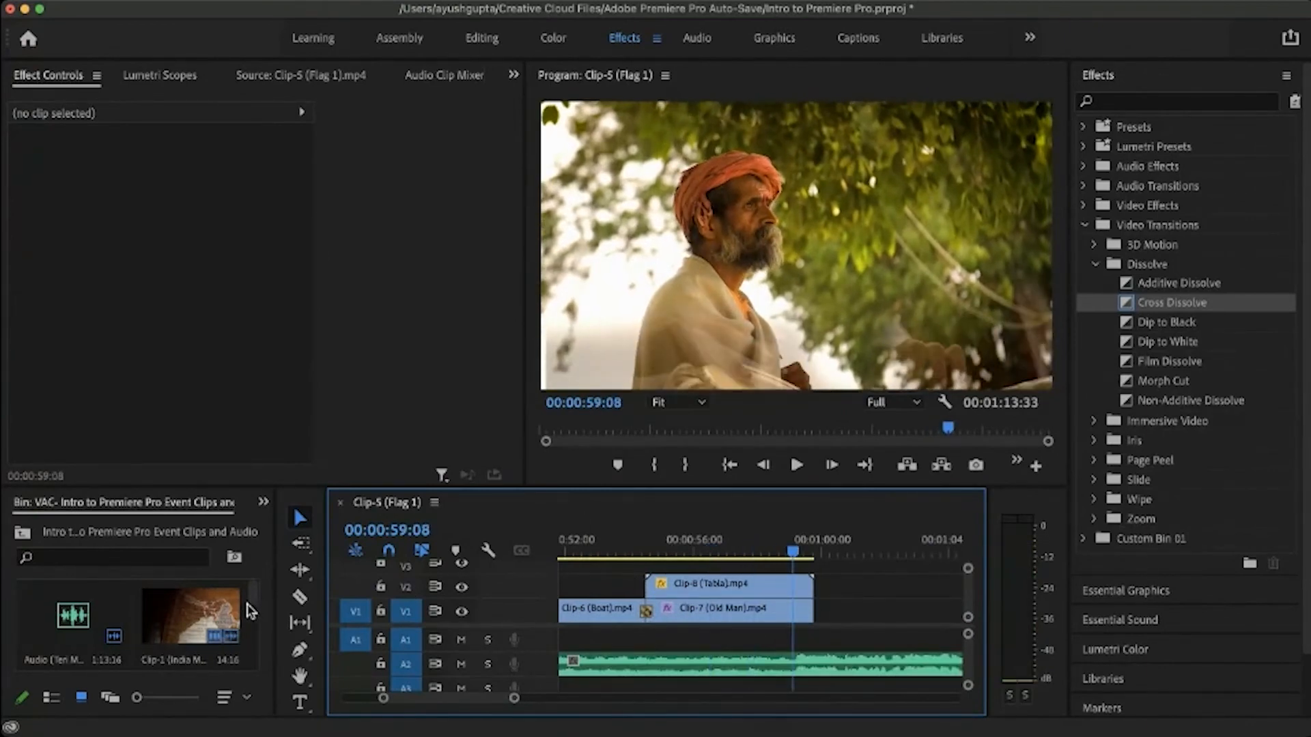
left_click_drag(252, 599, 813, 570)
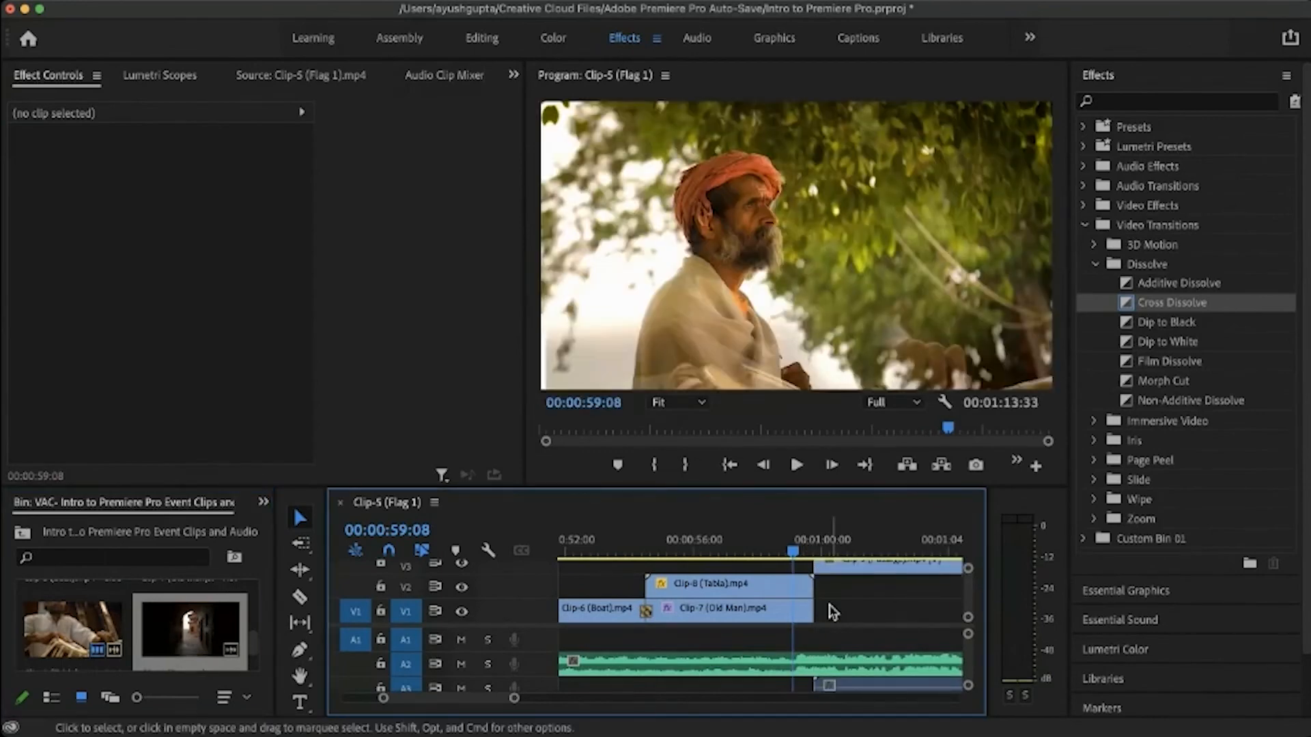
scroll(832, 611, "right", 1)
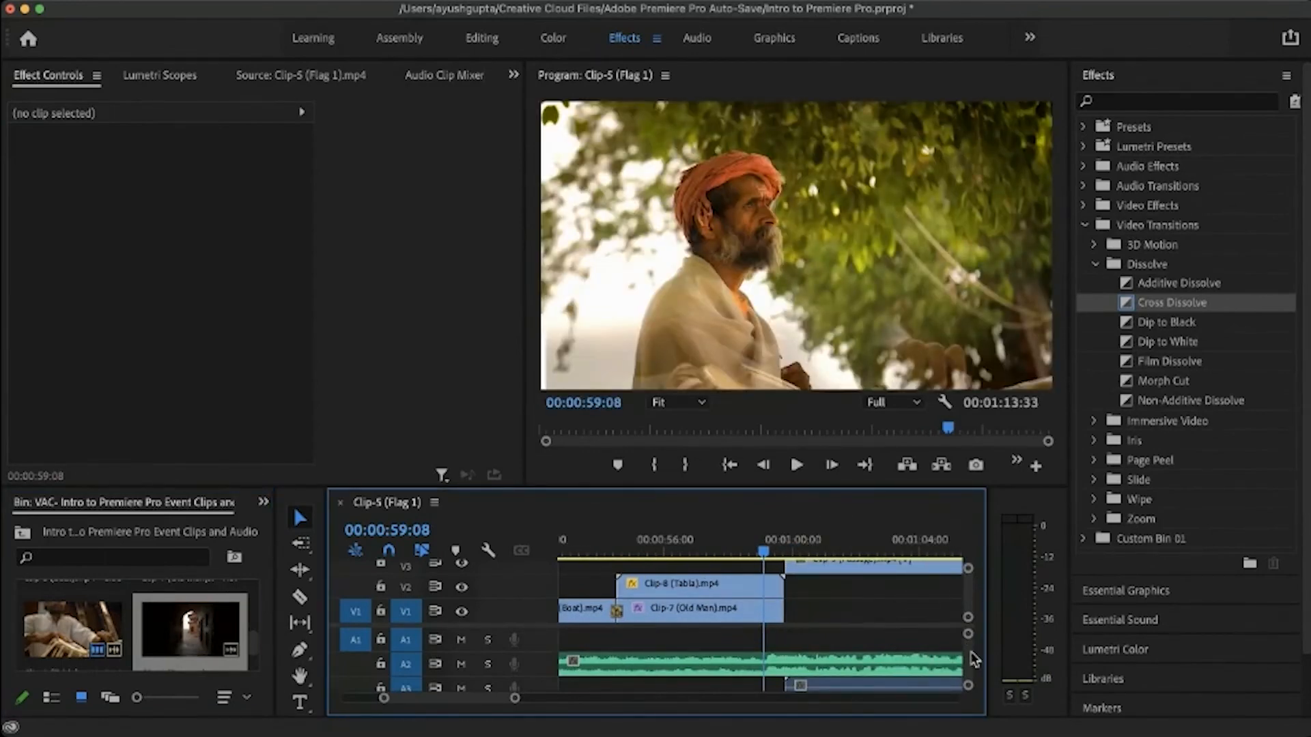
left_click_drag(969, 684, 971, 691)
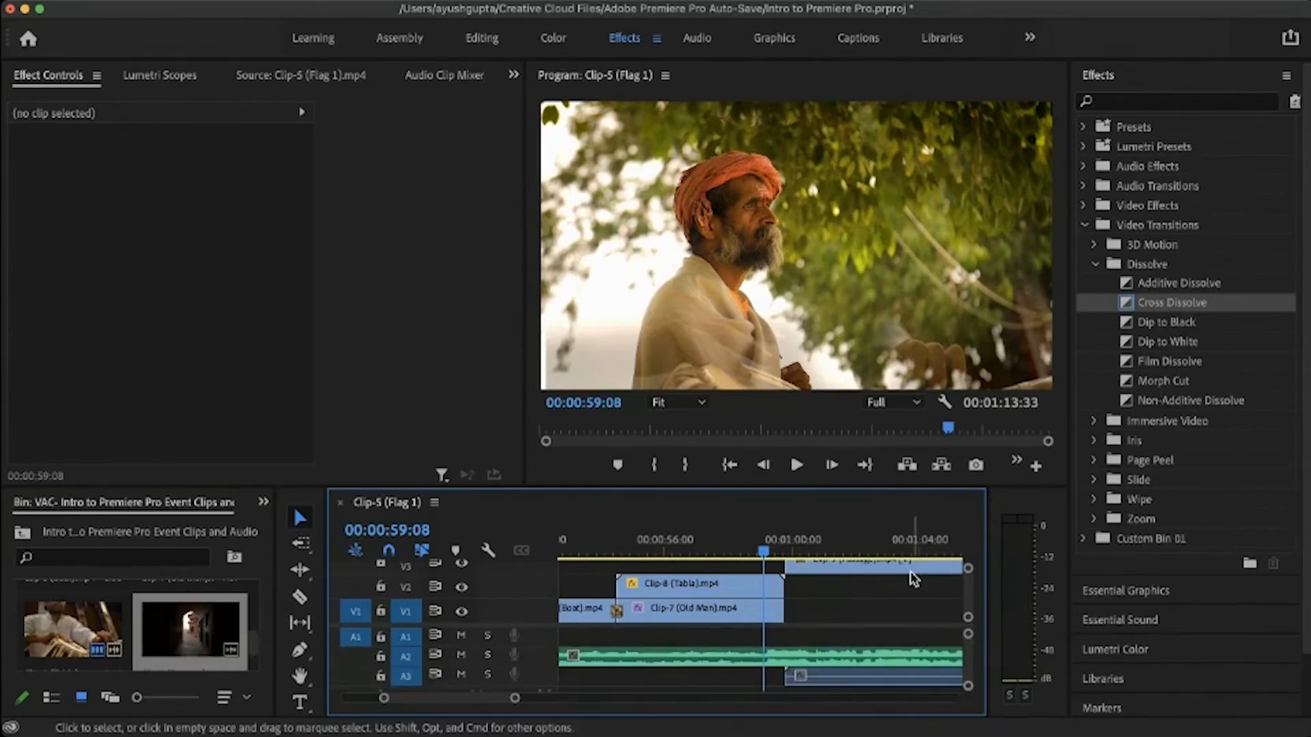
left_click_drag(913, 579, 913, 609)
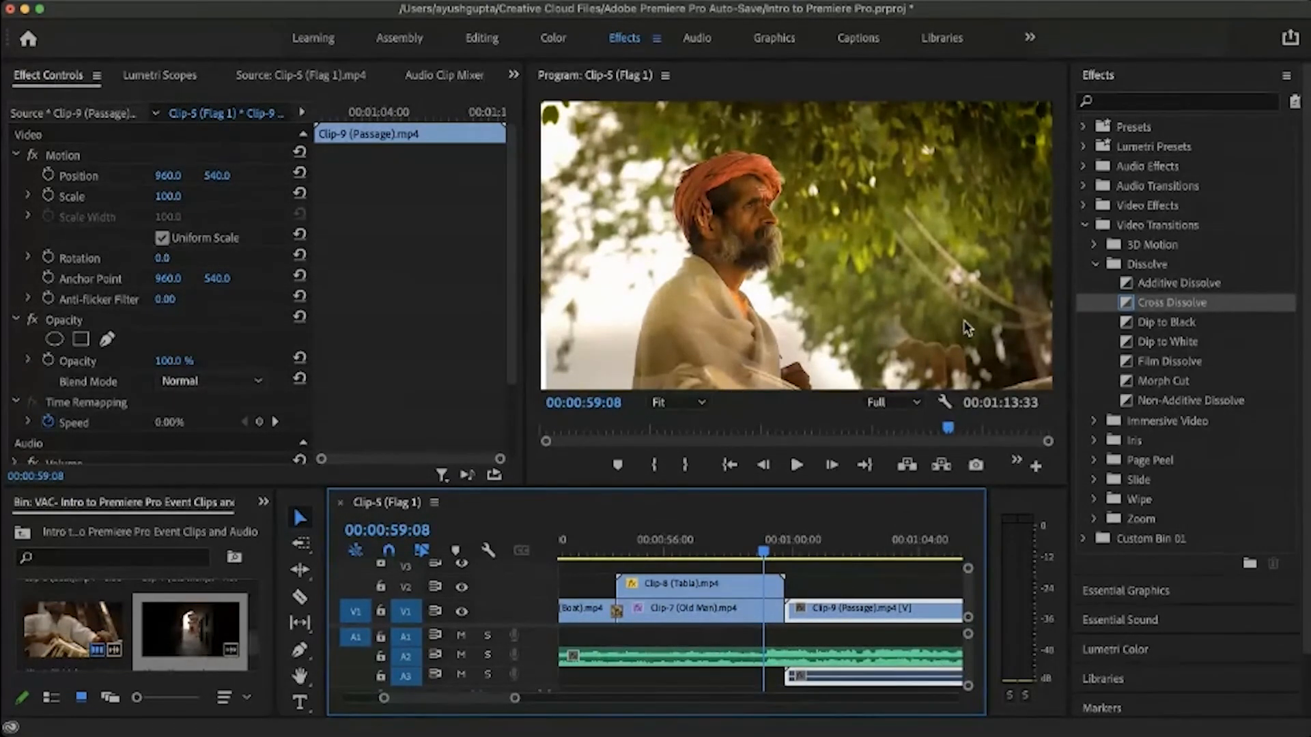
left_click(873, 665)
left_click(873, 679, "alt")
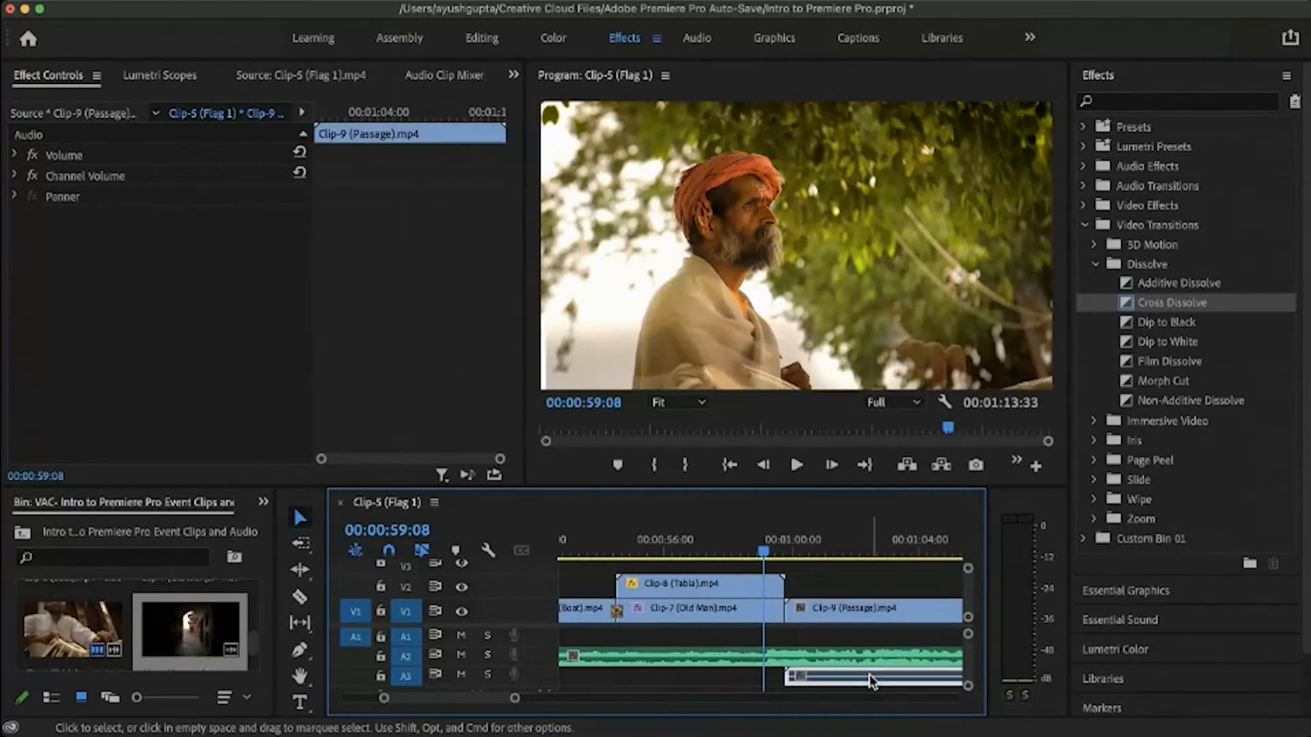
key("Delete")
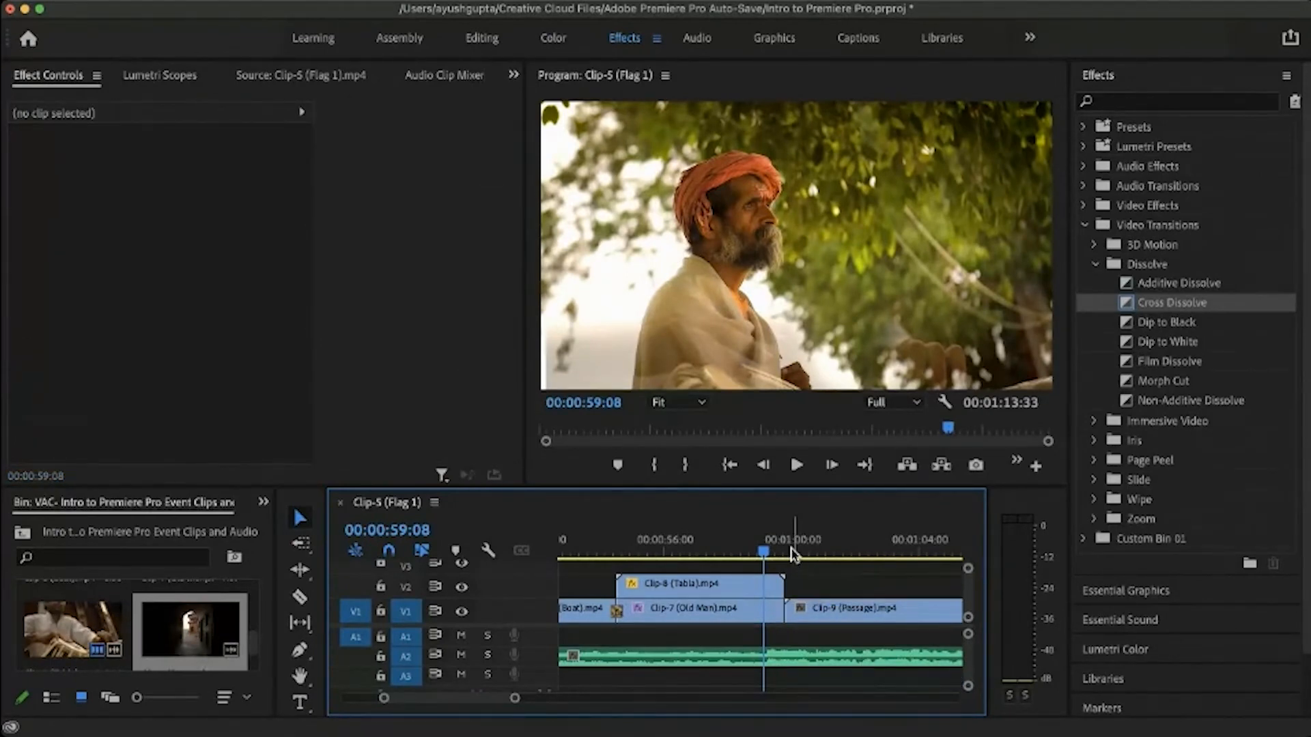
Step: Play across the cut from the old man clip to the passage clip and scrub on to 00:01:04:08
left_click_drag(807, 553, 771, 550)
key("space")
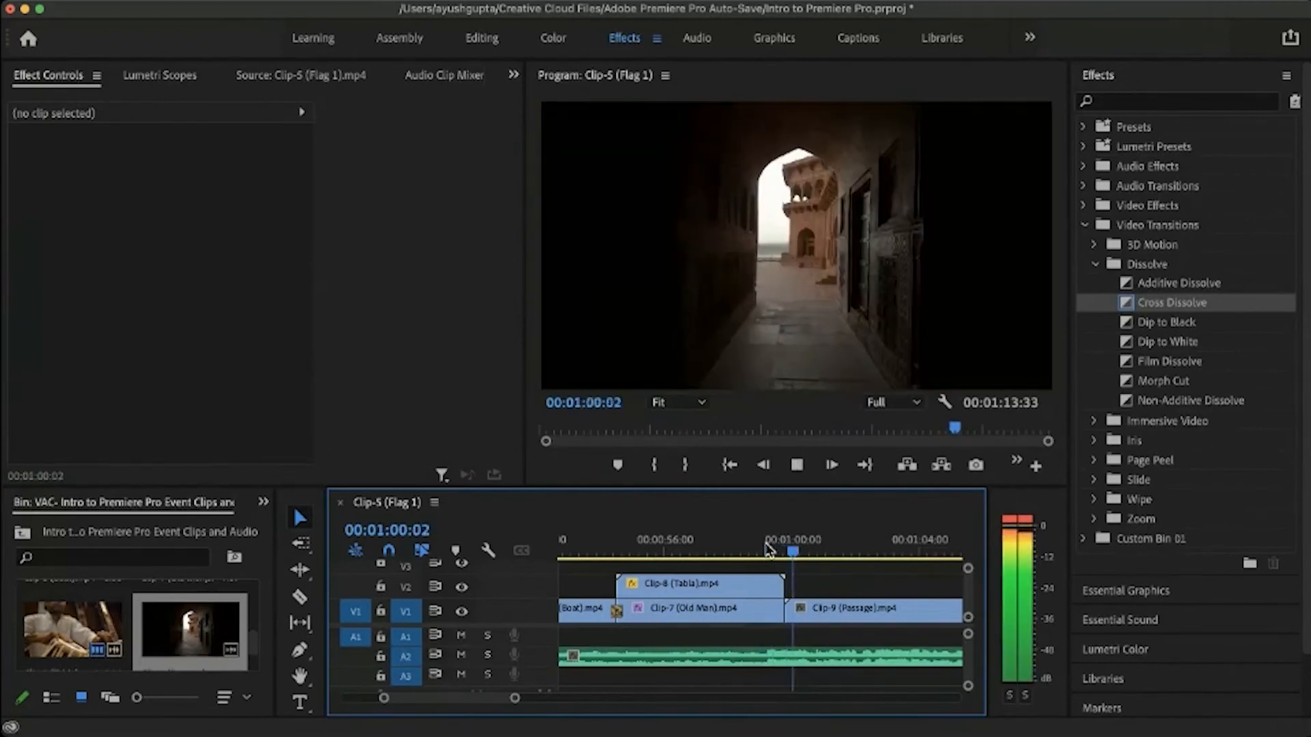
key("space")
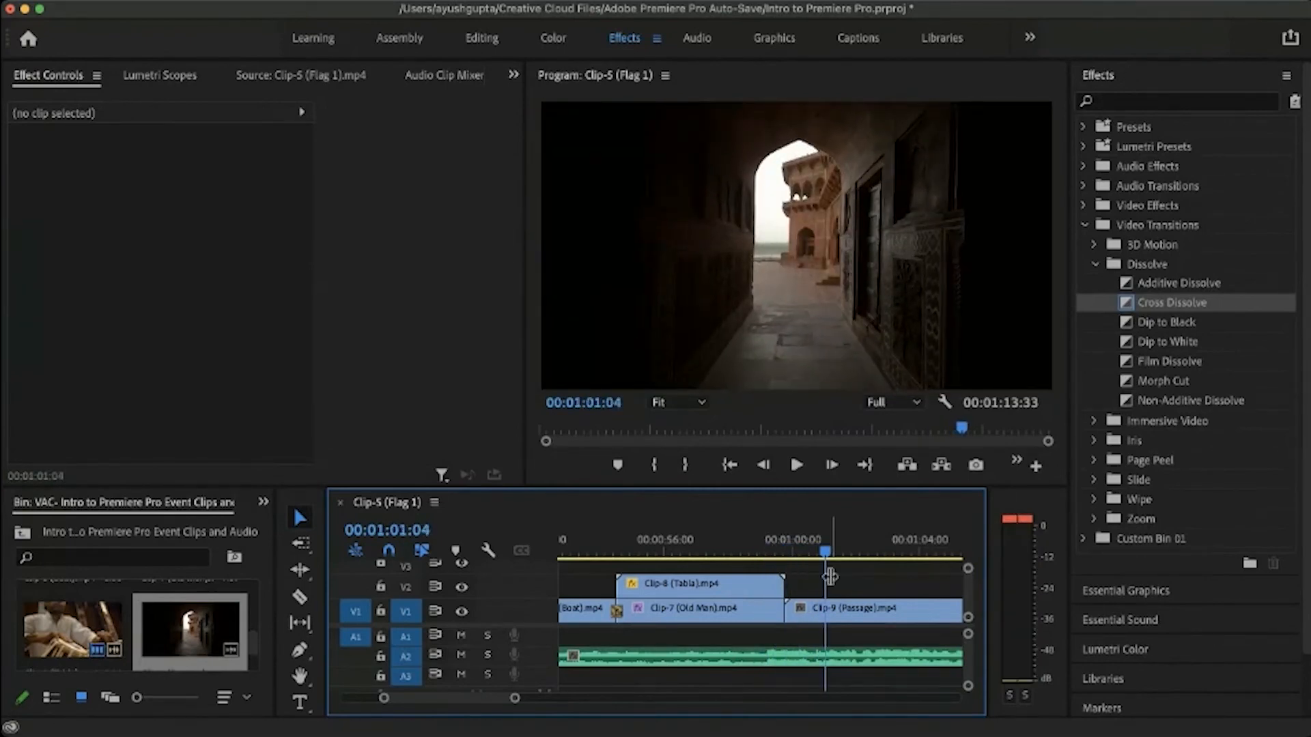
scroll(830, 577, "down", 5)
key("minus")
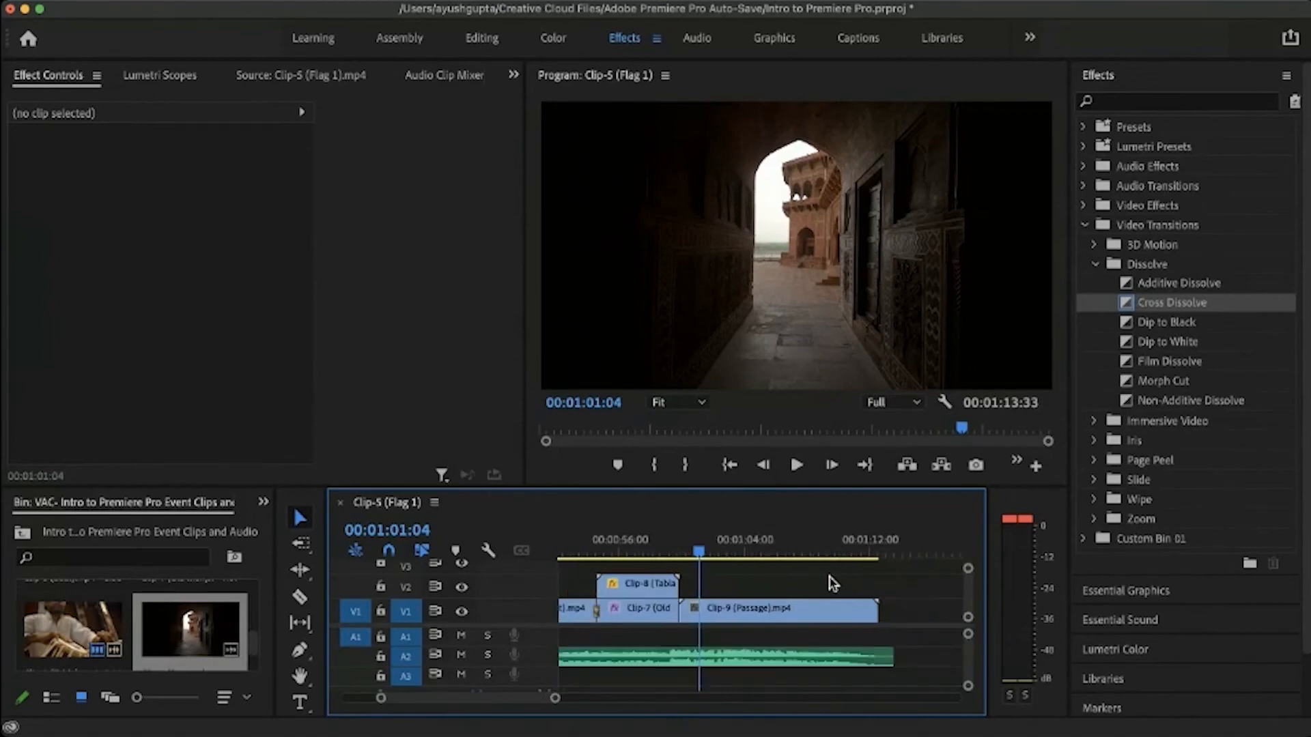
left_click_drag(700, 551, 747, 559)
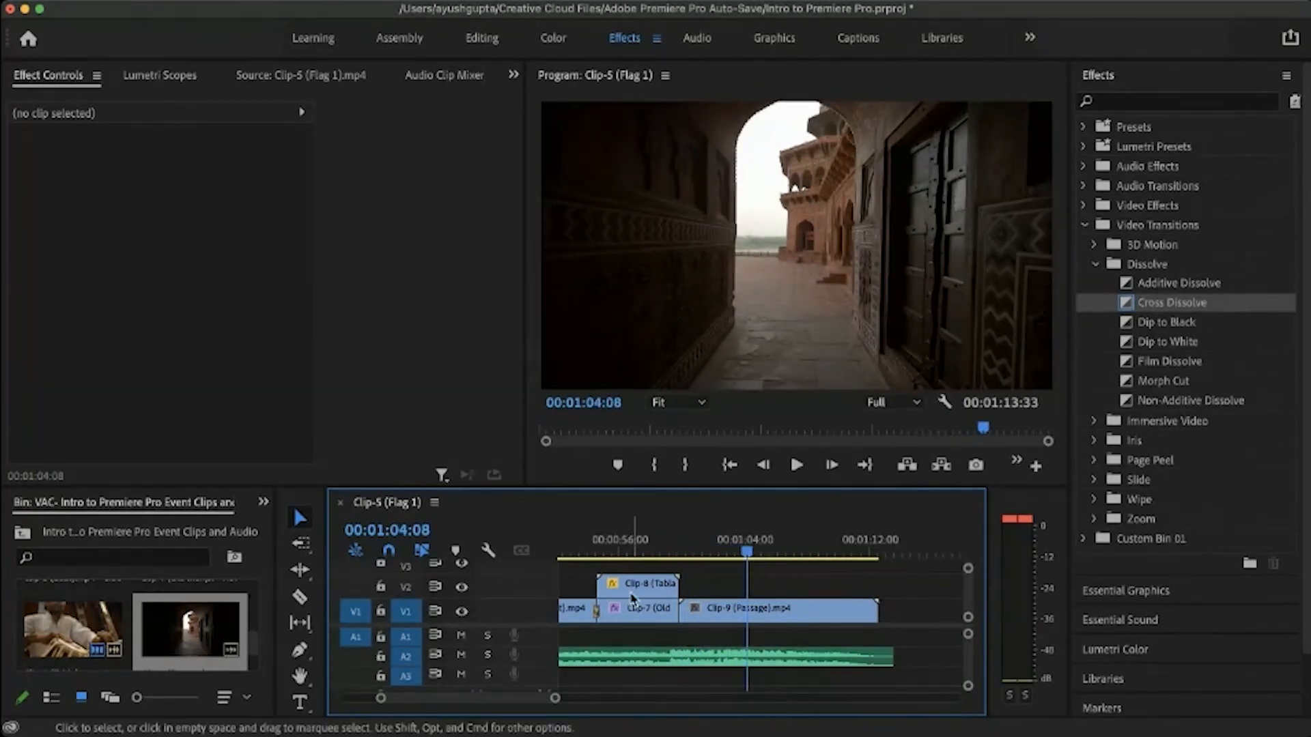
Step: Find Clip-10 (Flag 2) in the bin and place it on V3 at the end of the passage clip
left_click(253, 643)
scroll(253, 649, "down", 3)
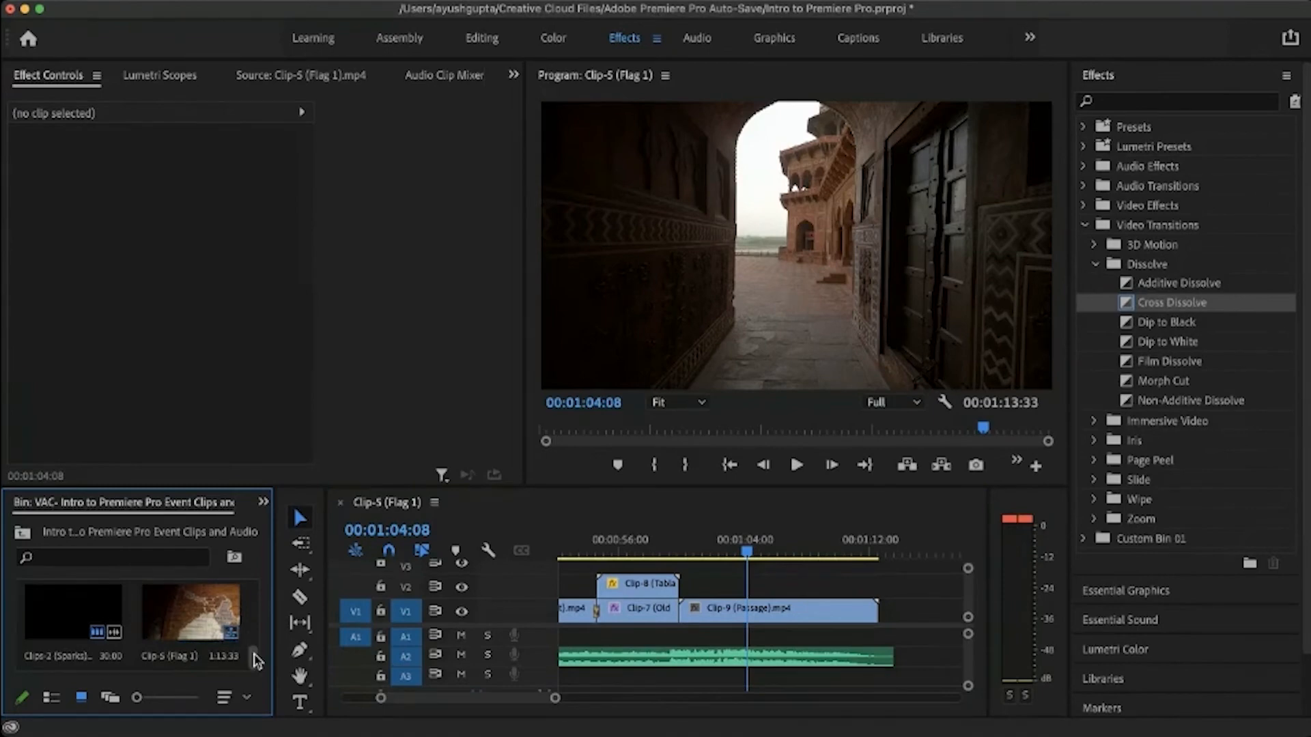
left_click_drag(255, 654, 255, 613)
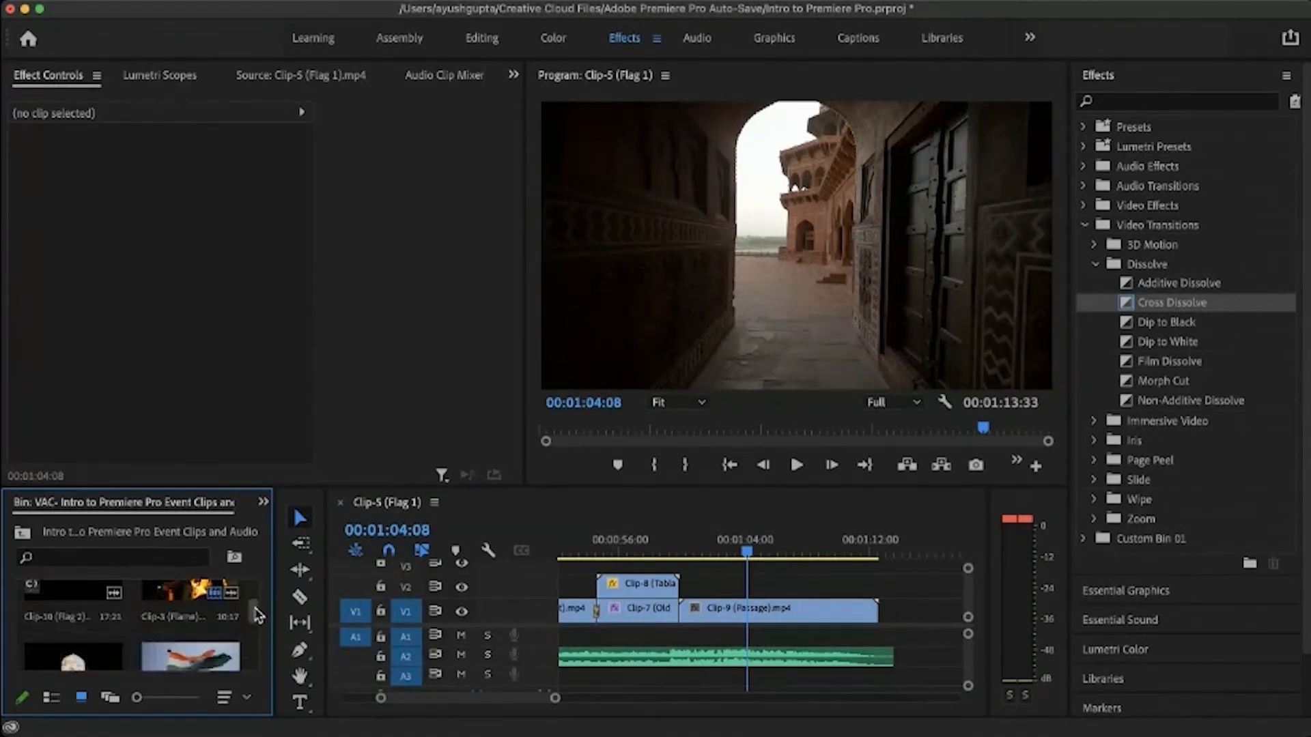
left_click(91, 600)
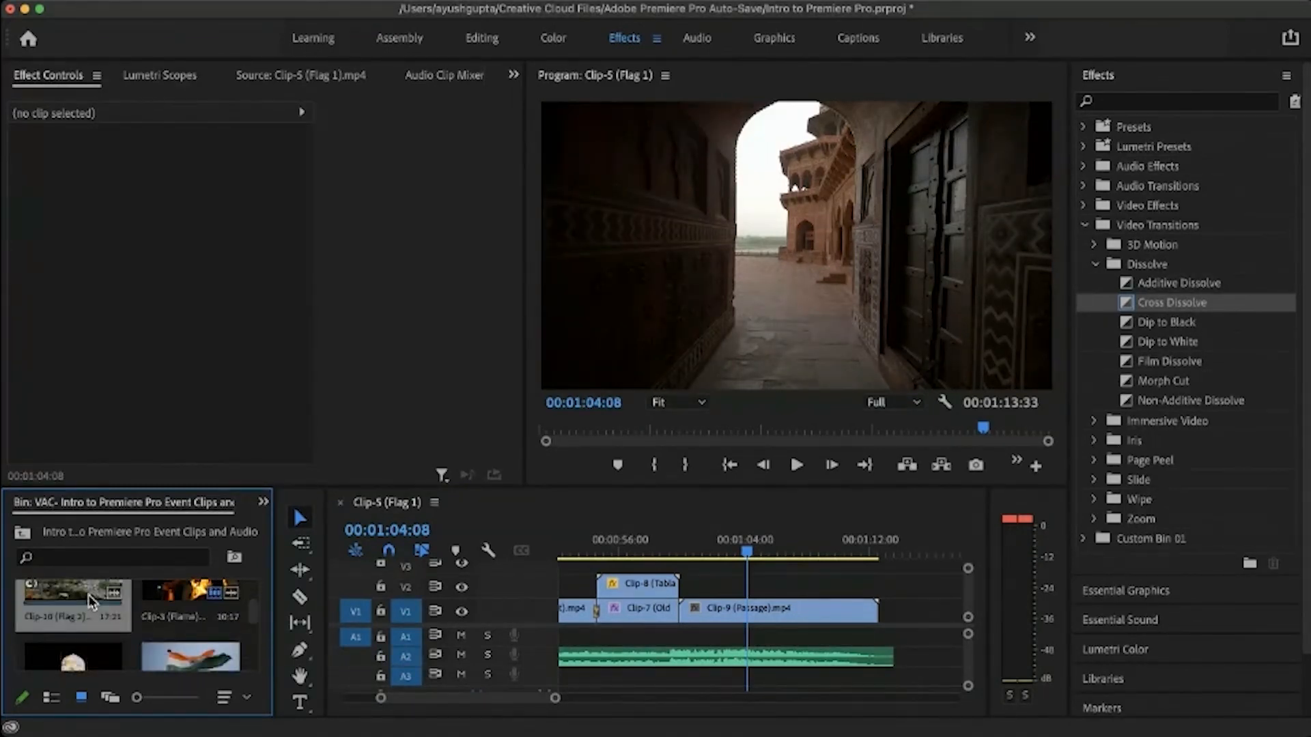
left_click_drag(88, 595, 890, 578)
scroll(901, 594, "up", 1)
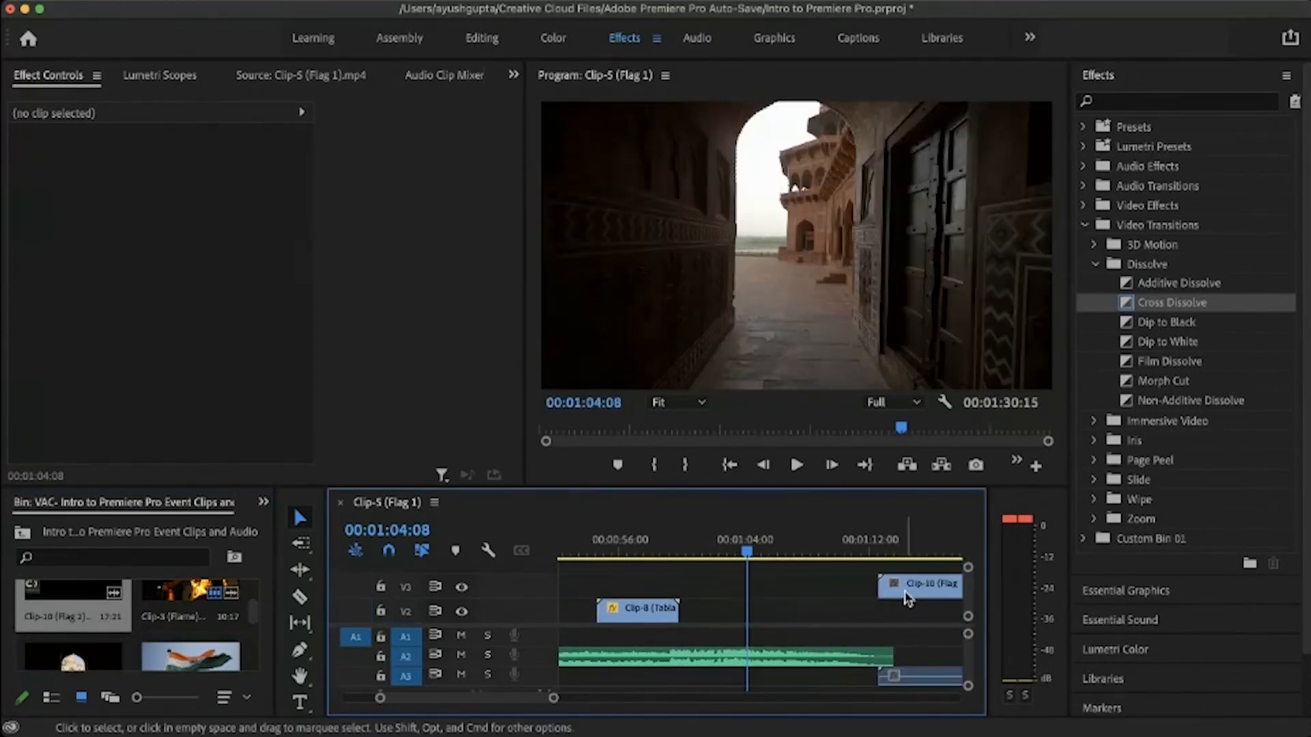
Step: Delete the audio of Clip-10 (Flag 2) and move its video down to V1, right after the passage clip
left_click(911, 598)
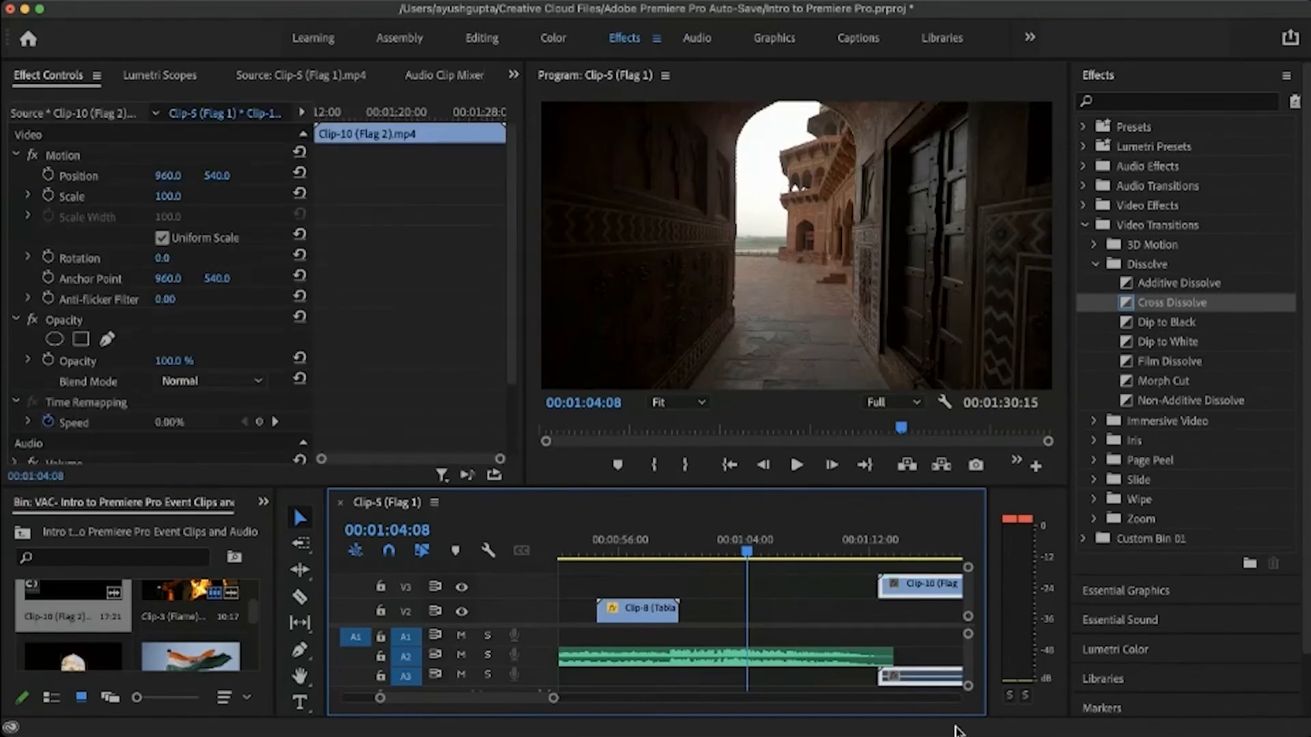
left_click(931, 670, "alt")
key("Delete")
scroll(841, 613, "down", 1)
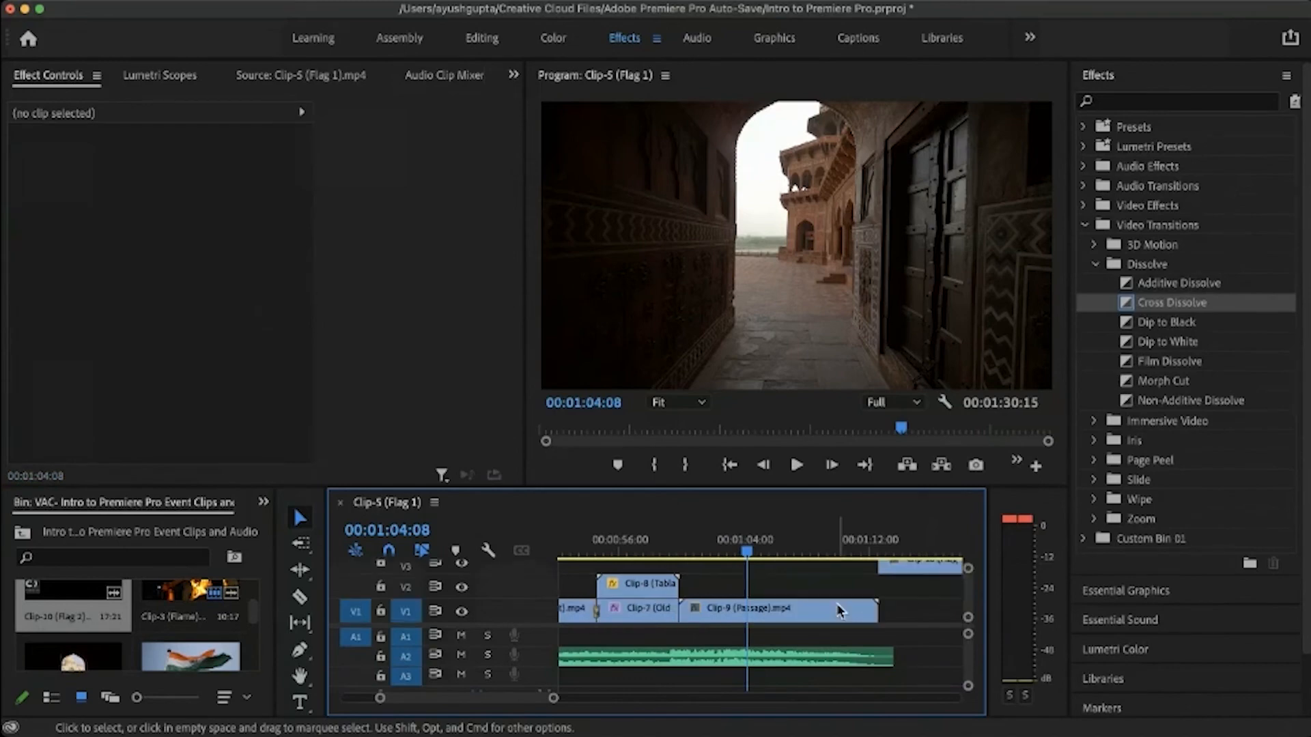
left_click(907, 570)
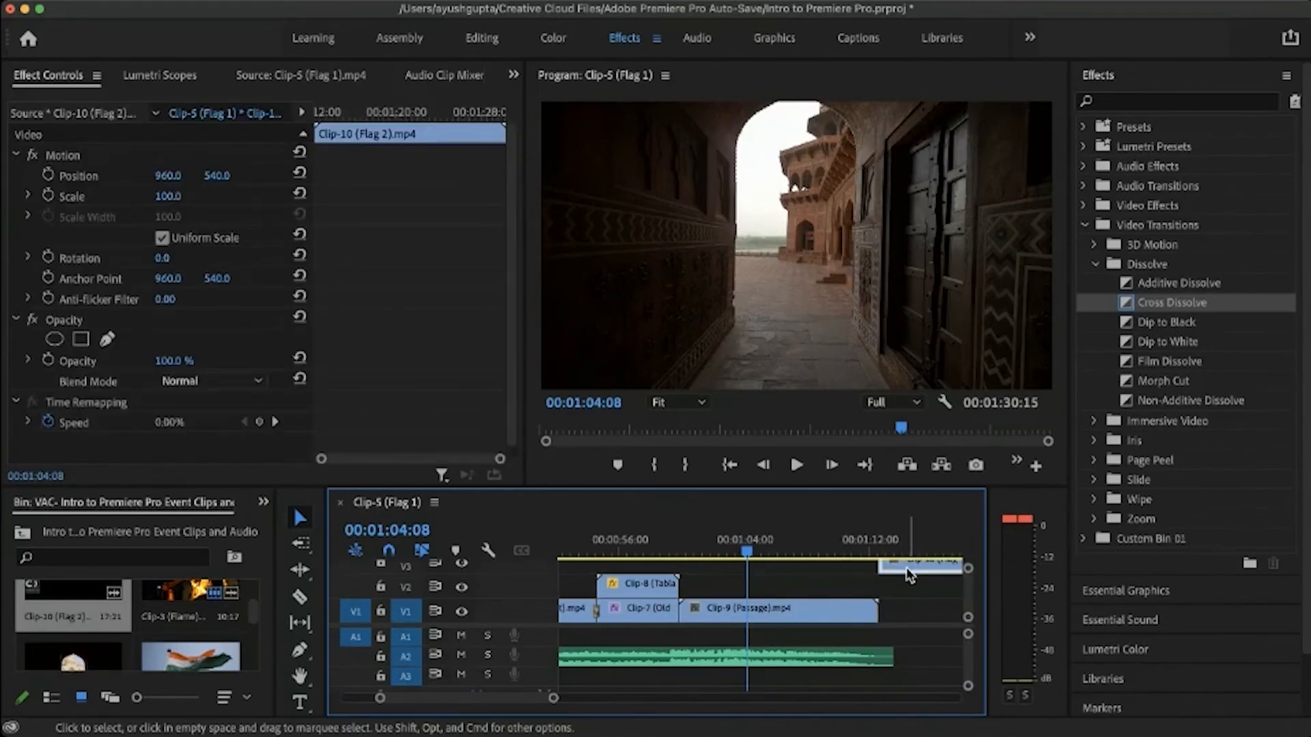
left_click_drag(910, 575, 911, 613)
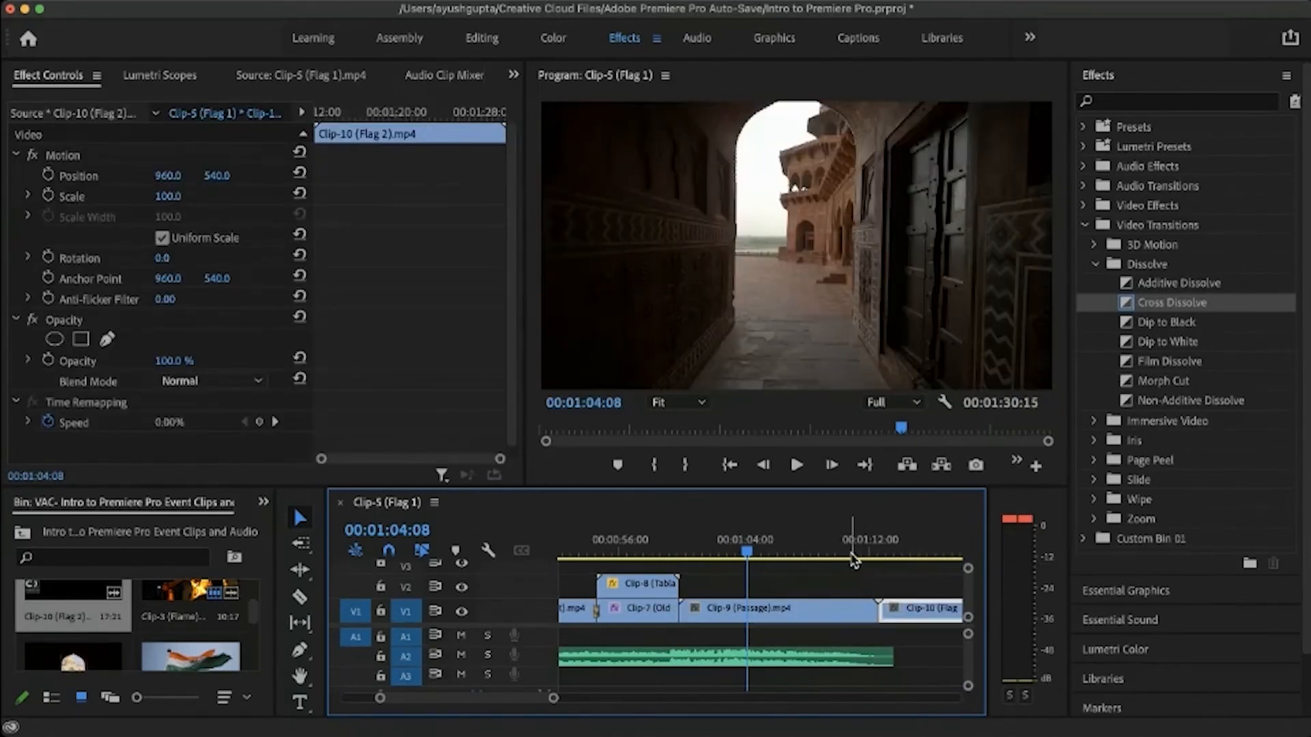
Step: Set the playhead to 00:01:02:27, then select the passage clip and enlarge the video tracks until V1 shows clip thumbnails
left_click_drag(853, 559, 720, 560)
scroll(829, 602, "up", 5)
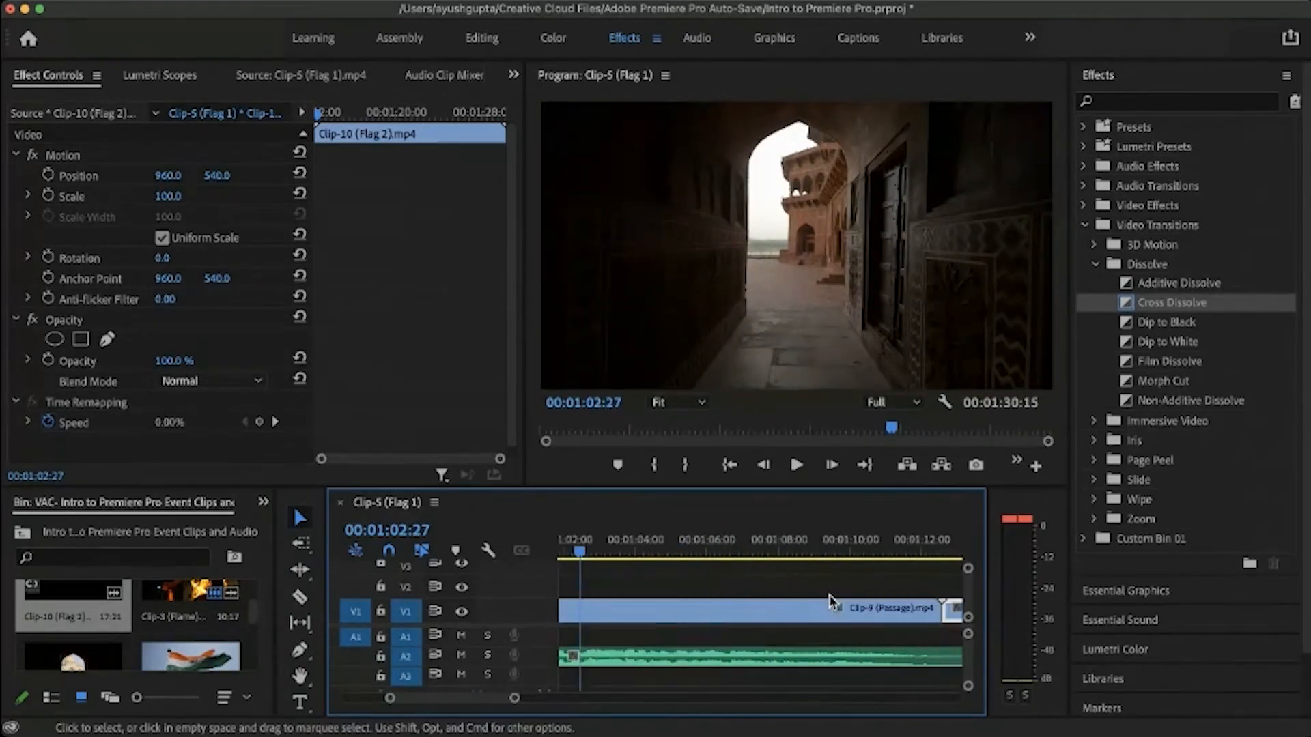
scroll(830, 601, "down", 5)
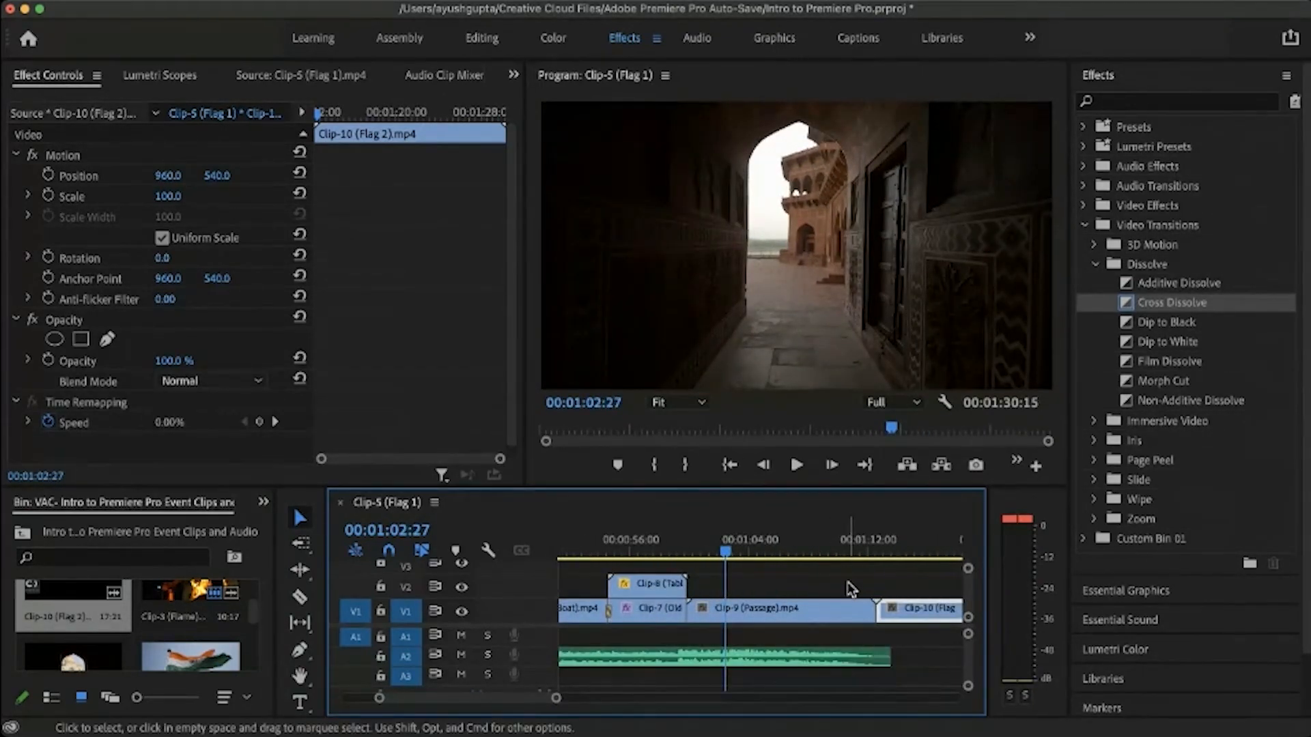
scroll(850, 588, "down", 2)
left_click(751, 616)
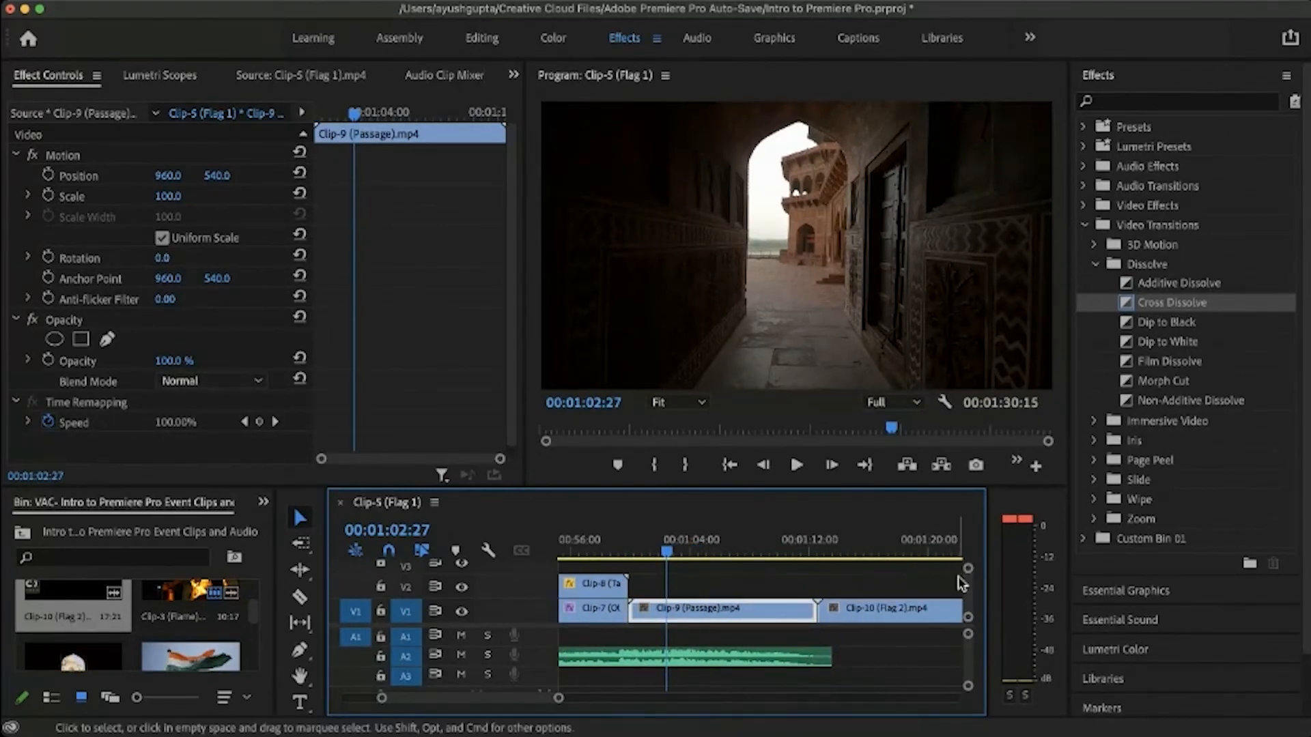
left_click_drag(969, 569, 971, 570)
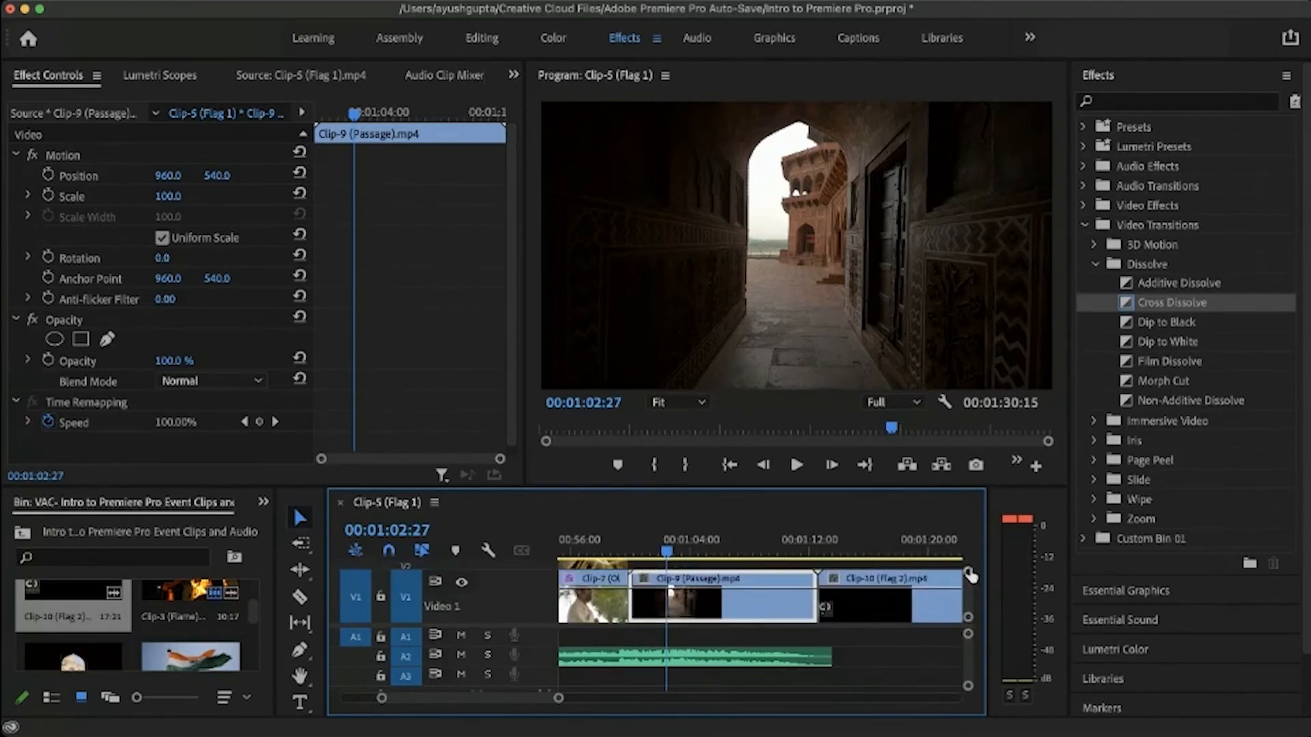
scroll(743, 625, "up", 3)
scroll(743, 625, "right", 4)
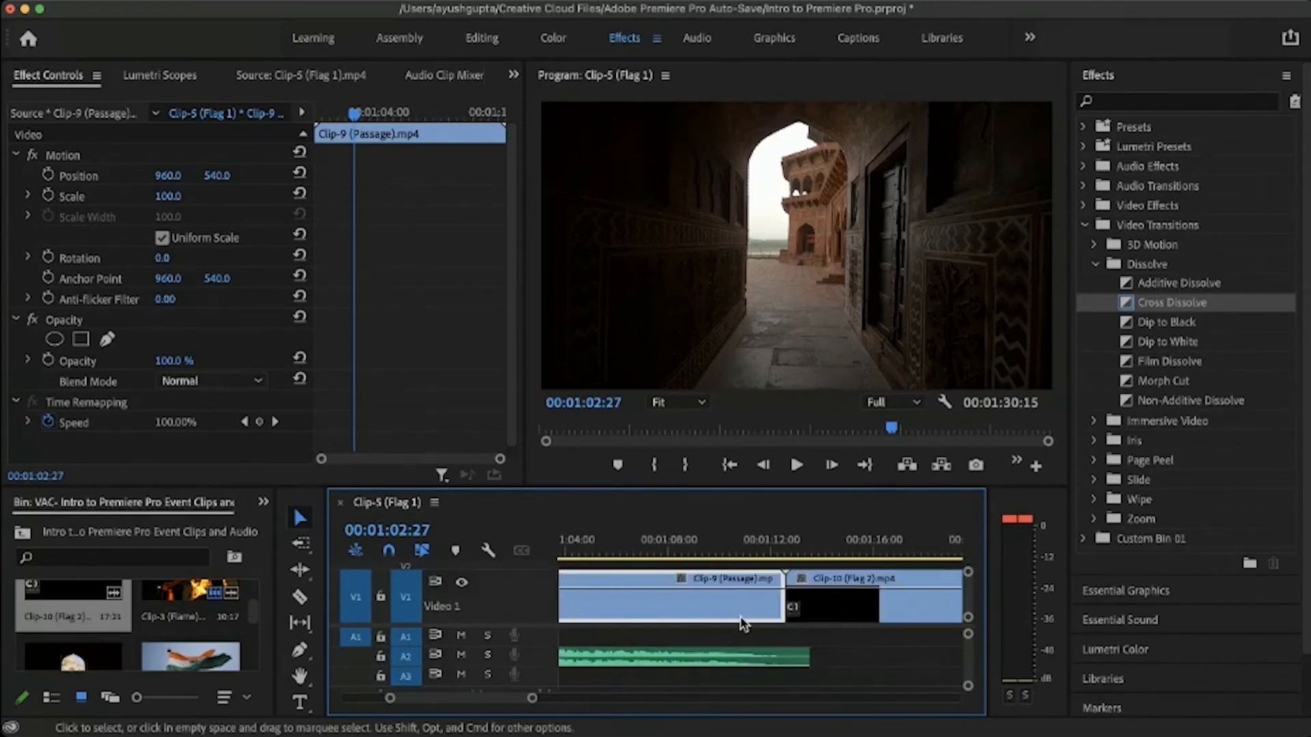
scroll(743, 624, "left", 1)
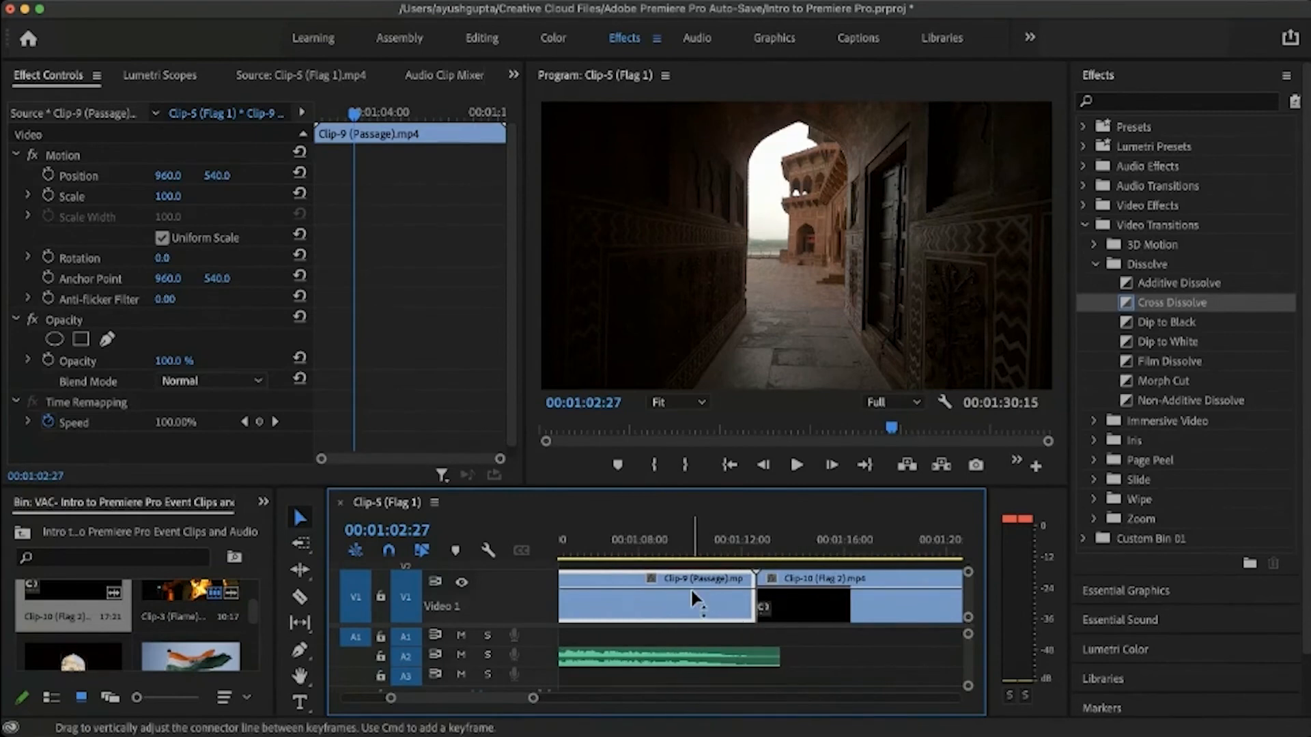
Step: Nest the passage clip as Nested Sequence 01 and Clip-10 (Flag 2) as Nested Sequence 02 on V1
left_click(778, 600)
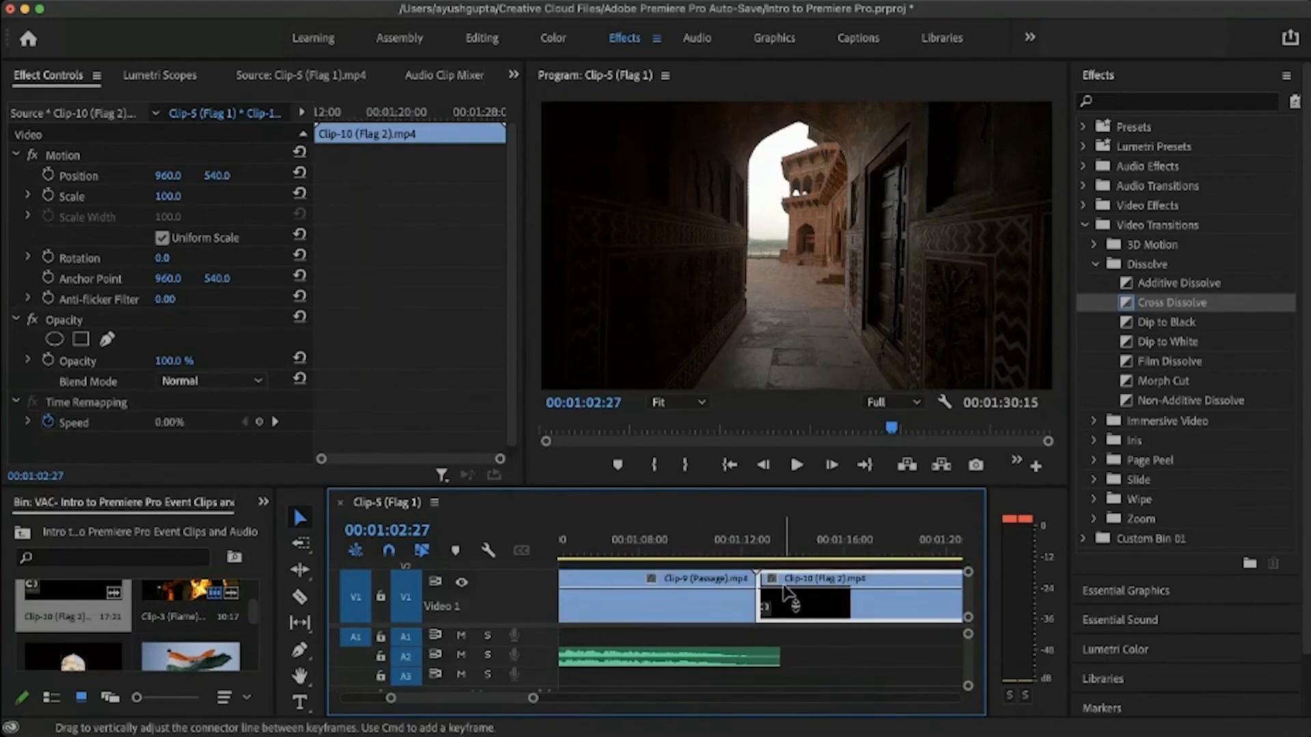
left_click(714, 602)
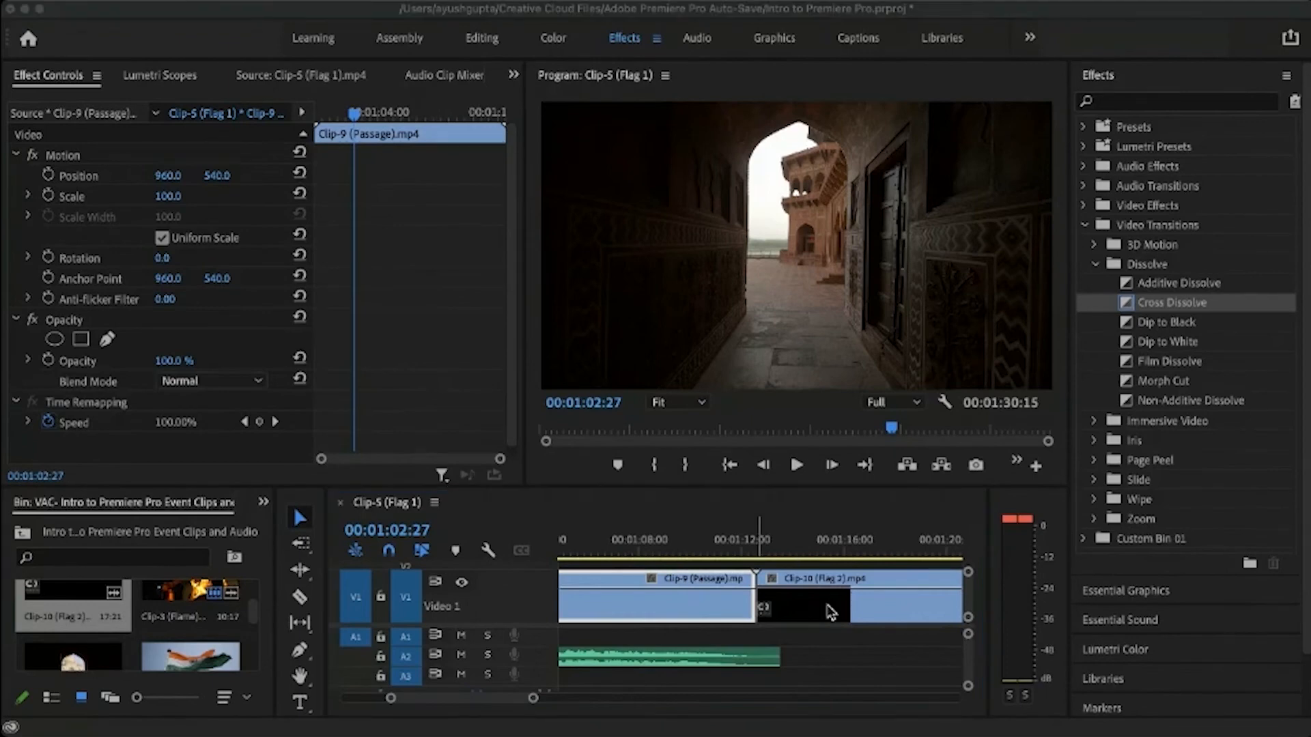
left_click(879, 607)
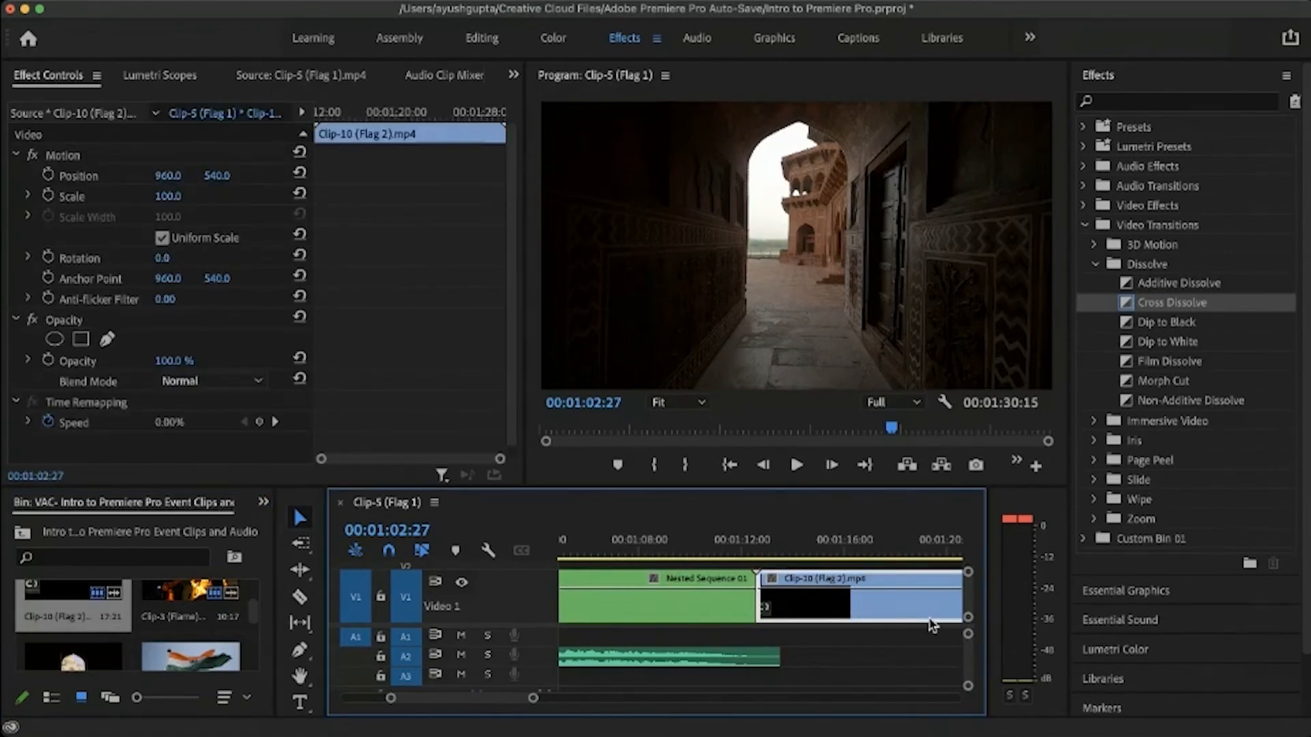
left_click(919, 481)
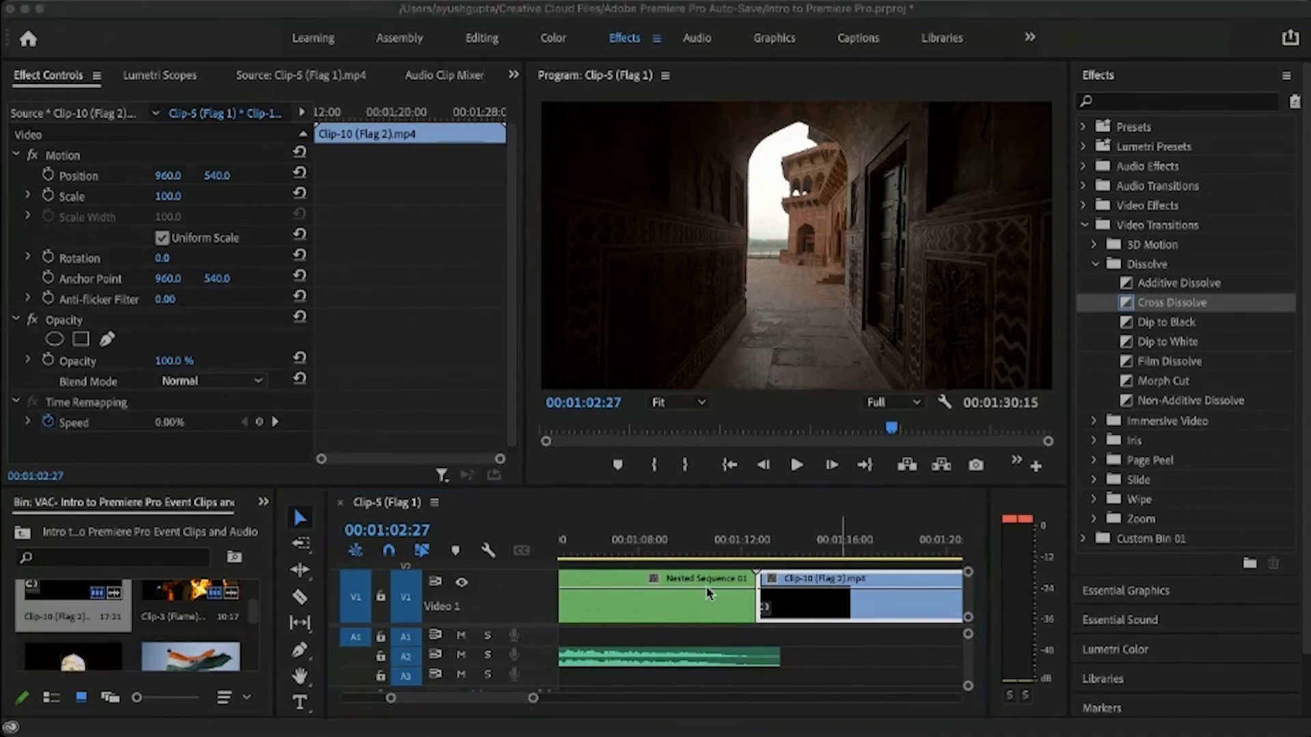
left_click(712, 407)
Step: Show the time-remapping speed line on Nested Sequence 01 and Nested Sequence 02
scroll(715, 596, "left", 4)
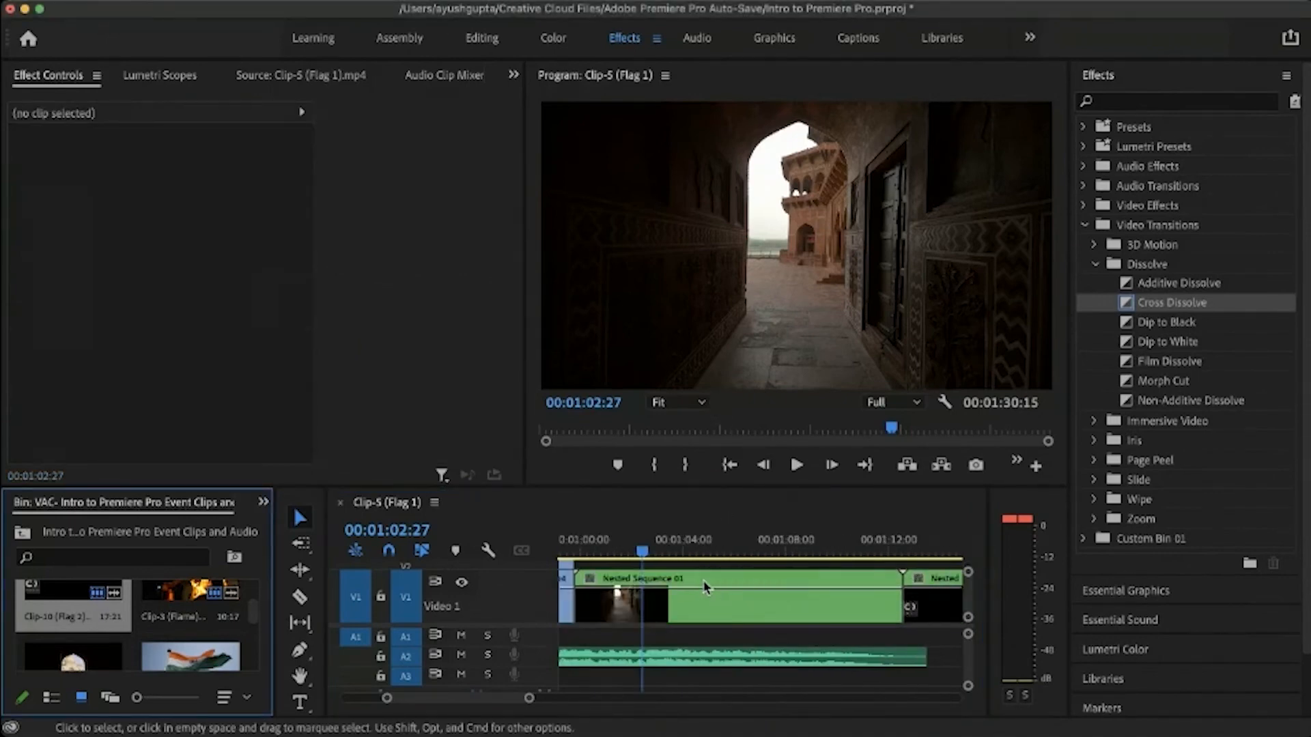
left_click_drag(641, 550, 579, 544)
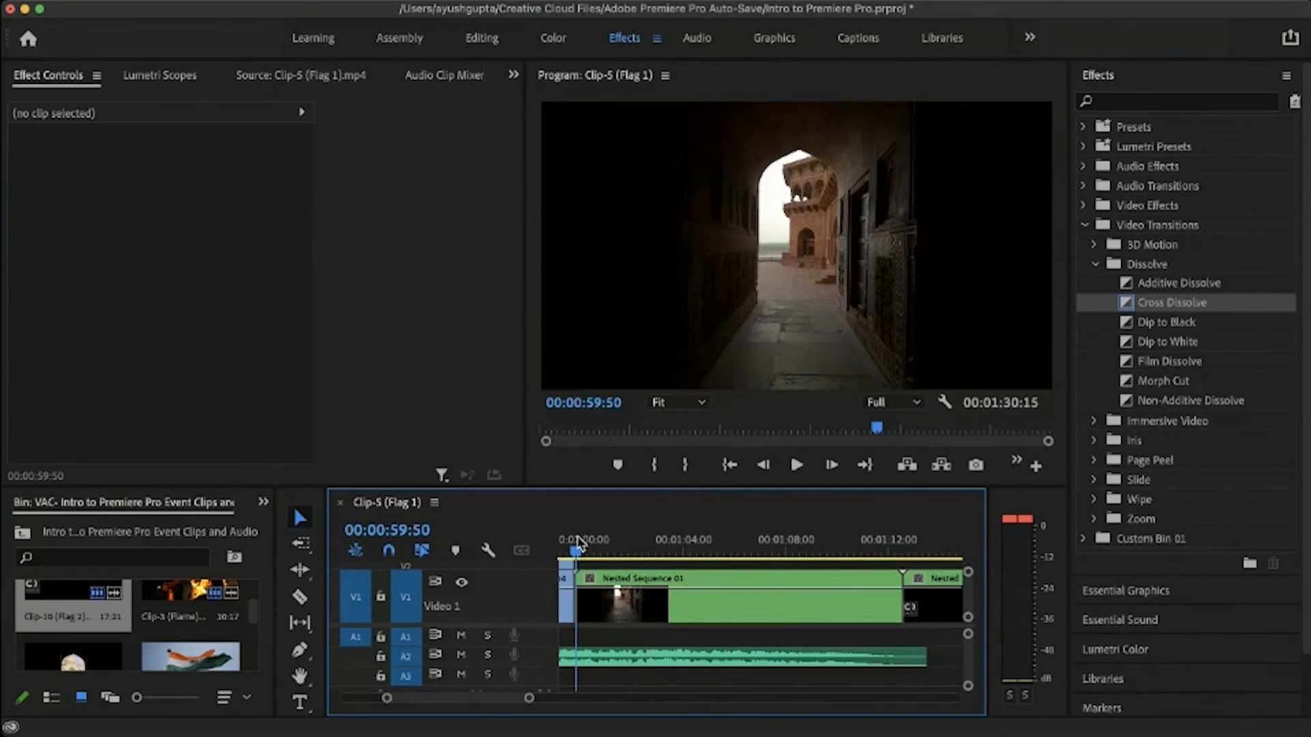
mouse_move(581, 553)
left_mouse_down()
mouse_move(737, 563)
mouse_move(581, 555)
left_mouse_up()
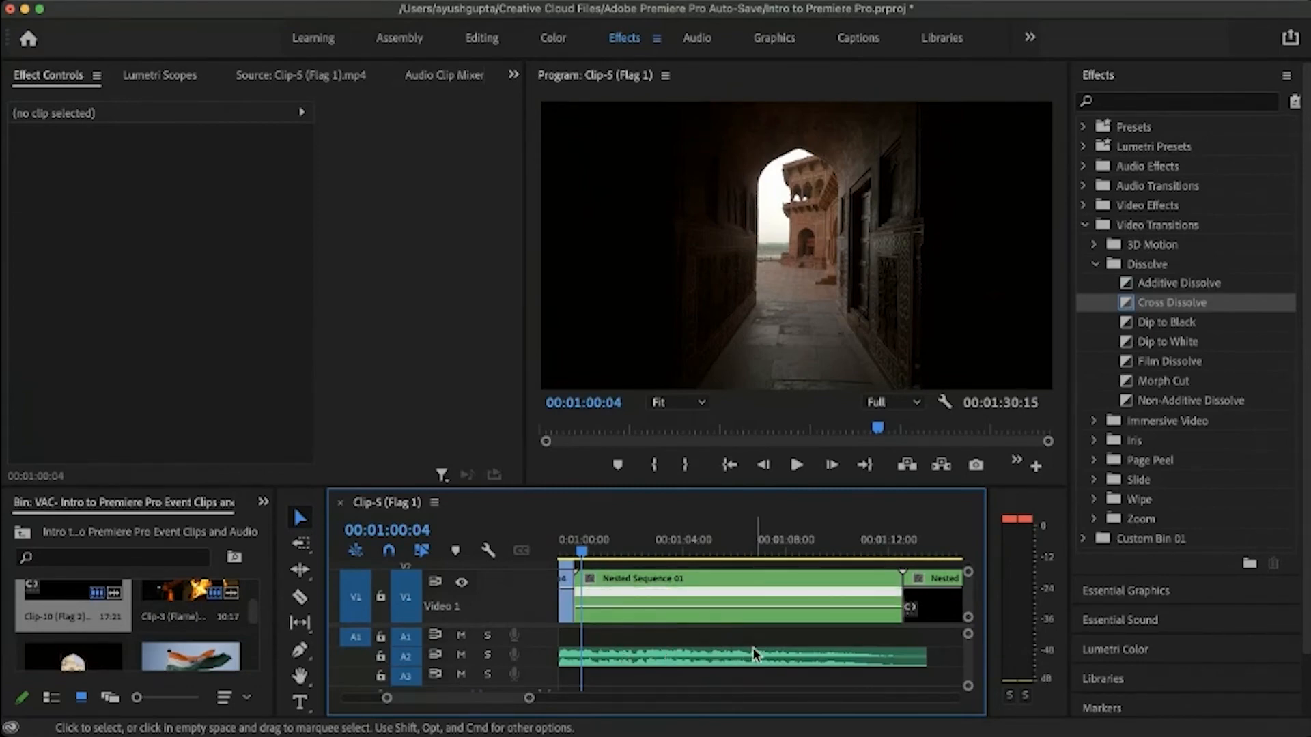
scroll(799, 620, "right", 4)
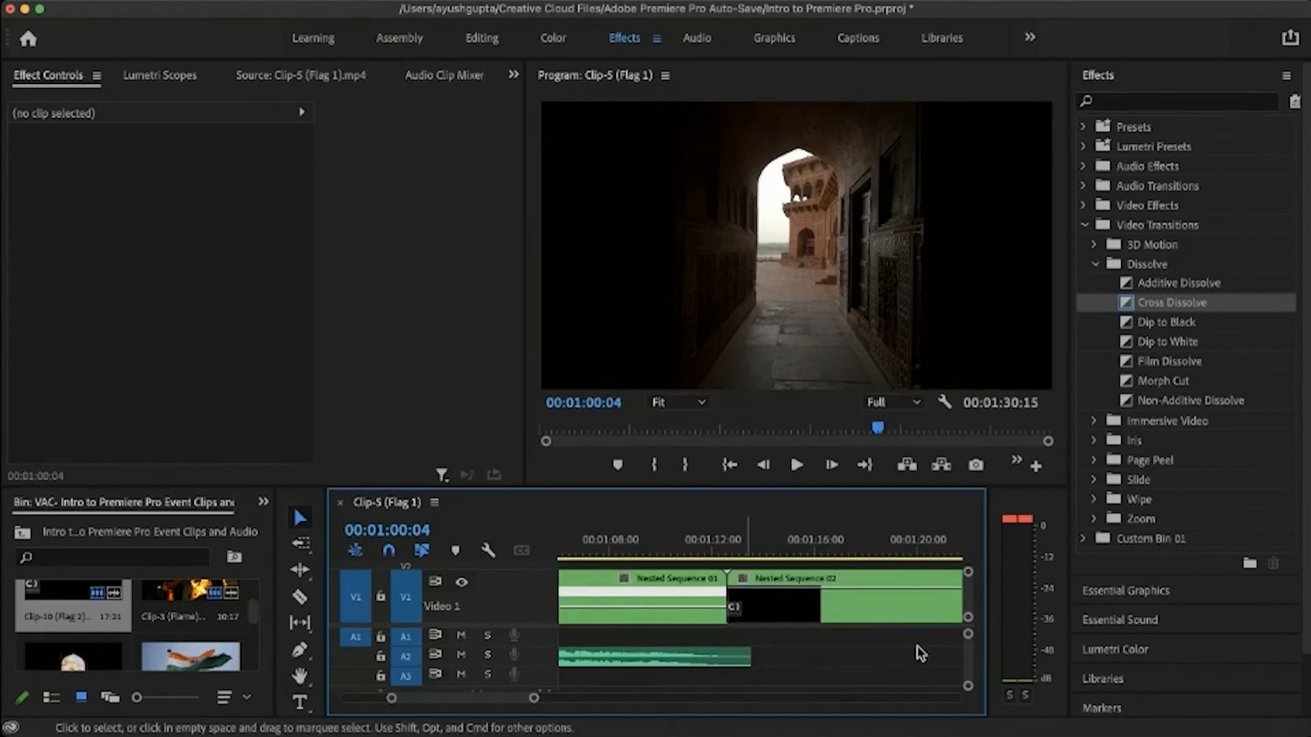
scroll(916, 654, "left", 4)
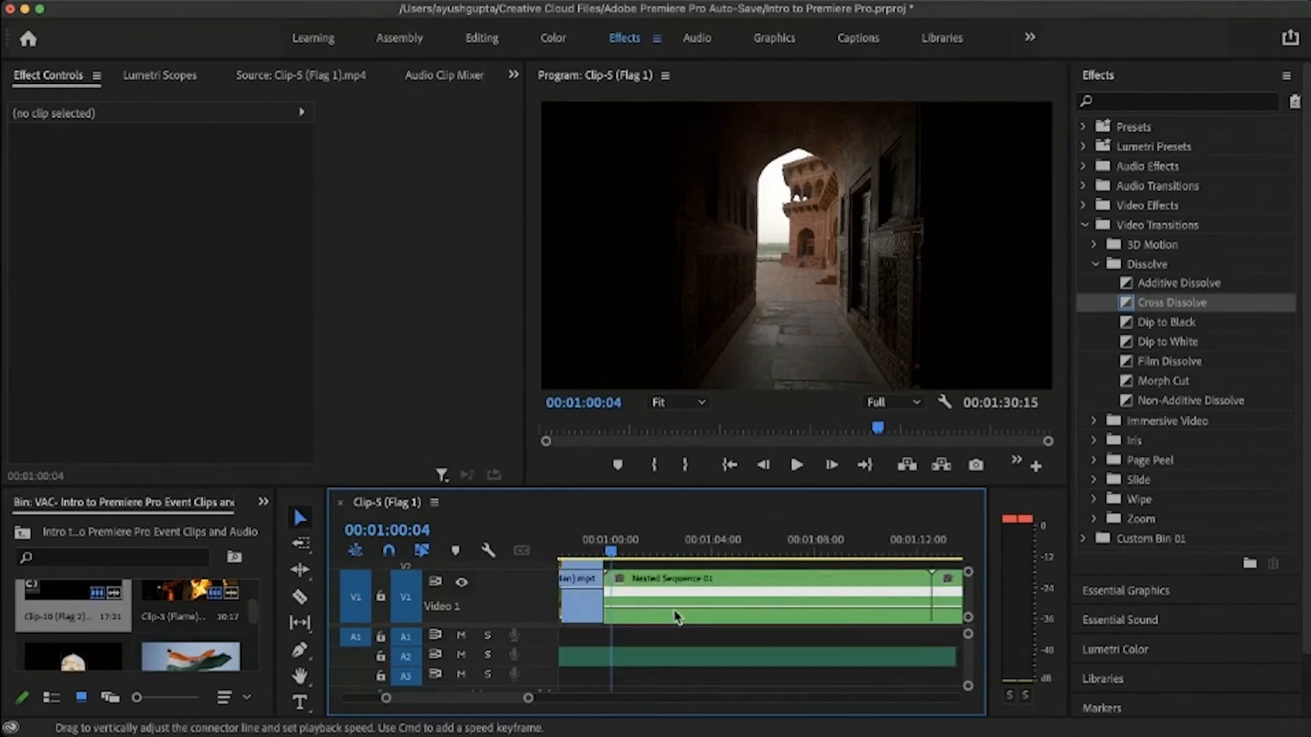
Step: Scrub through the opening of Nested Sequence 01 and set the playhead to 00:01:03:20
scroll(676, 618, "left", 2)
left_click(669, 547)
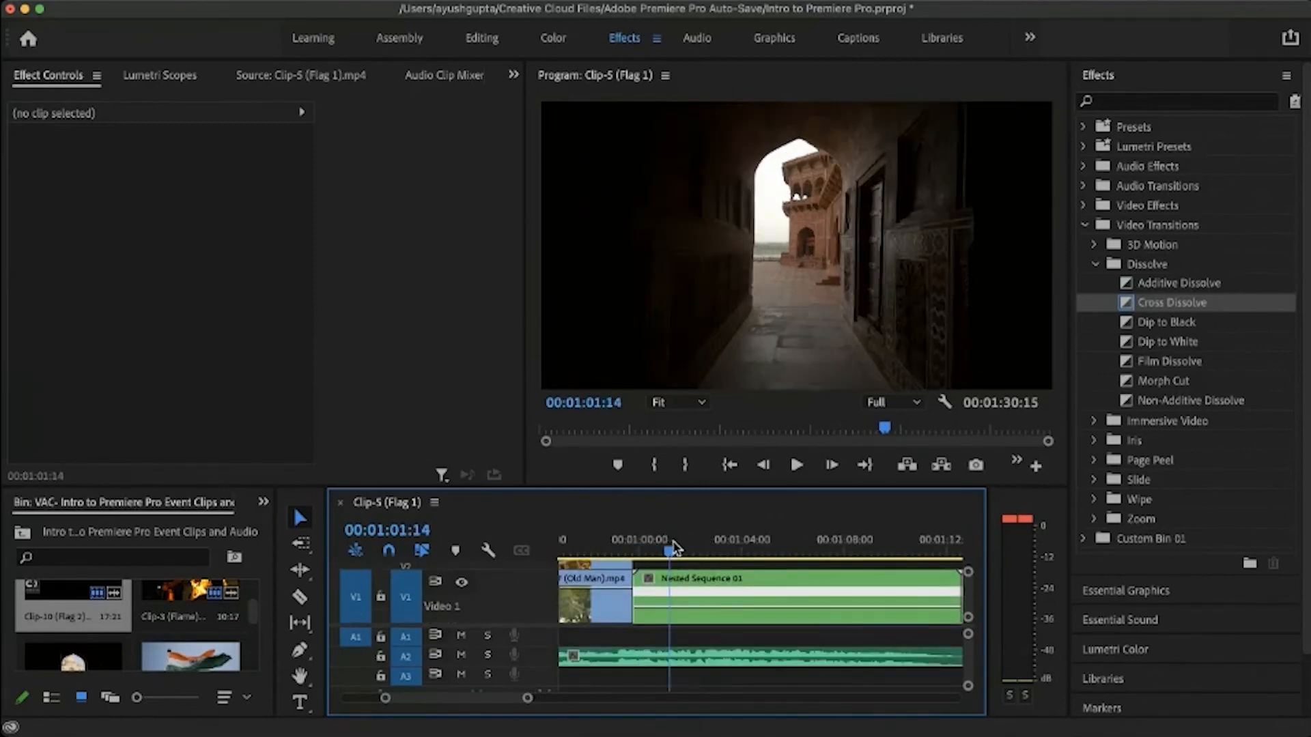
mouse_move(675, 548)
left_mouse_down()
mouse_move(804, 555)
mouse_move(667, 558)
left_mouse_up()
scroll(819, 553, "right", 3)
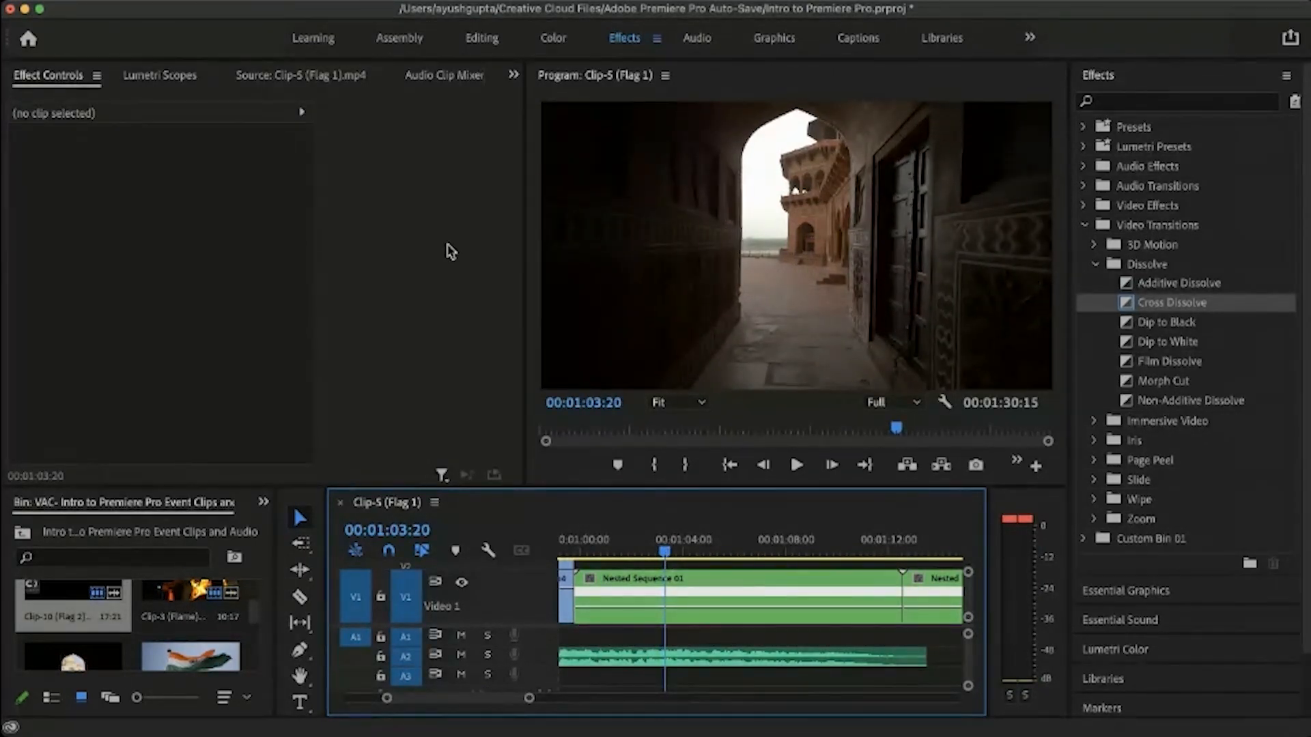
Step: Select Nested Sequence 01 and raise its time-remapping speed to 101%
left_click(649, 585)
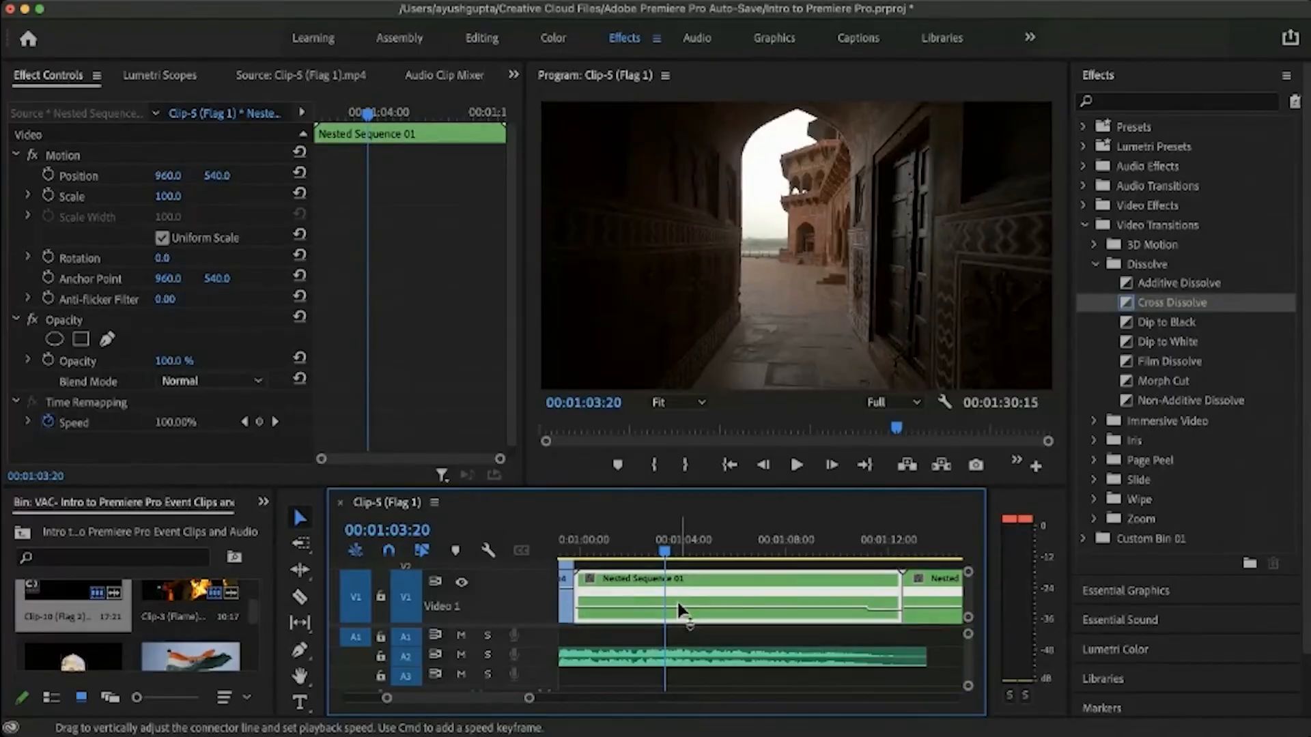
left_click_drag(683, 609, 678, 605)
left_click_drag(677, 599, 677, 595)
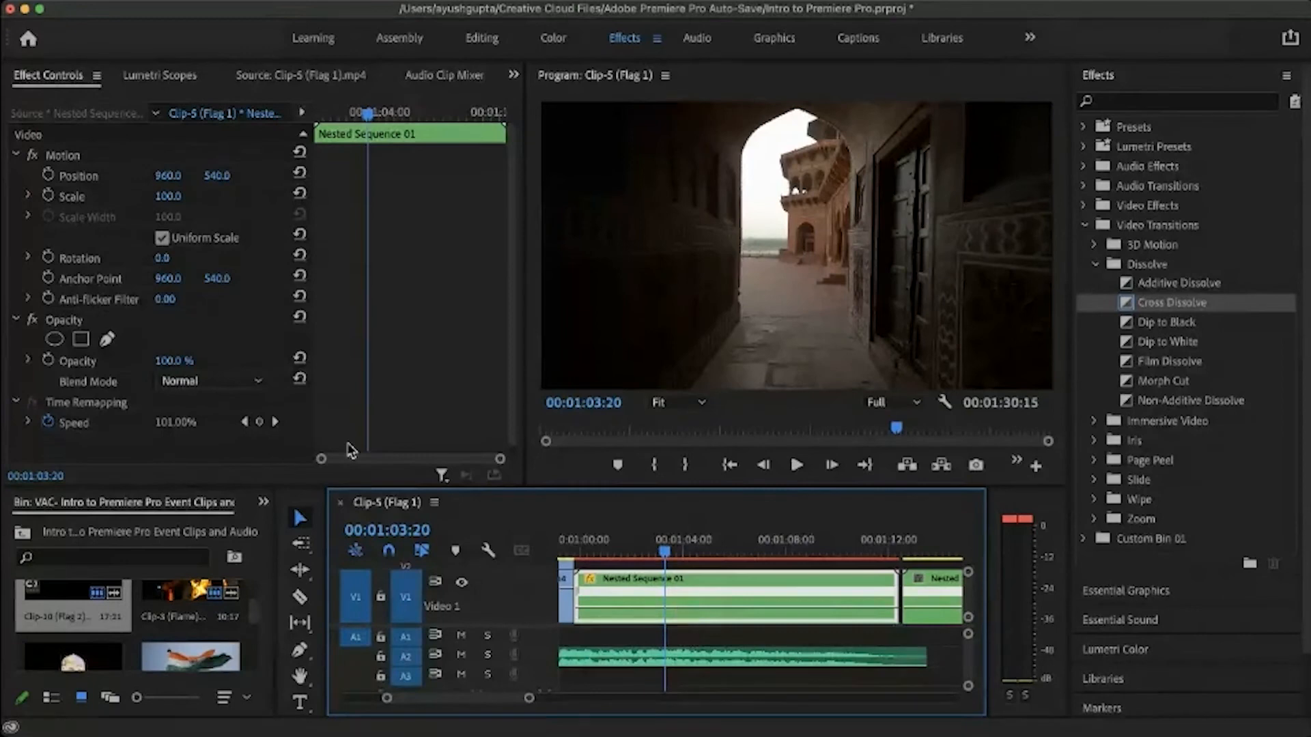
left_click(172, 430)
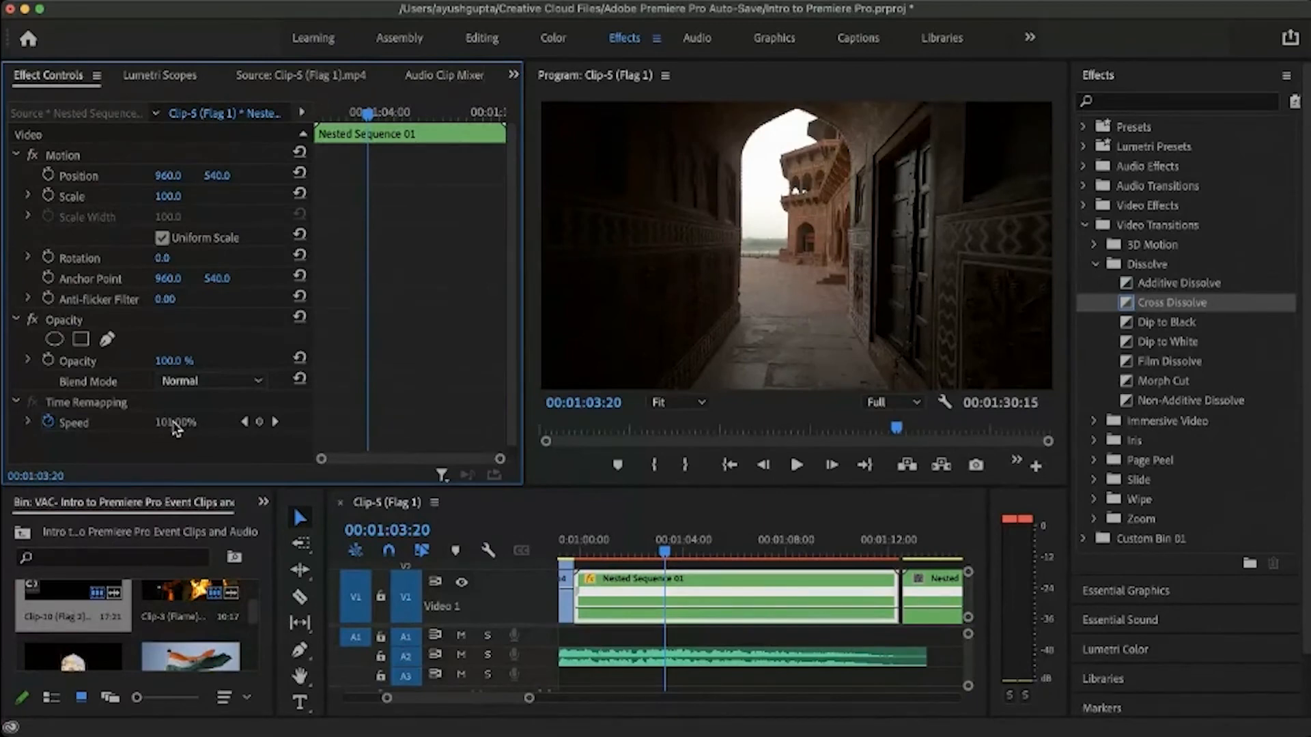
left_click(676, 606)
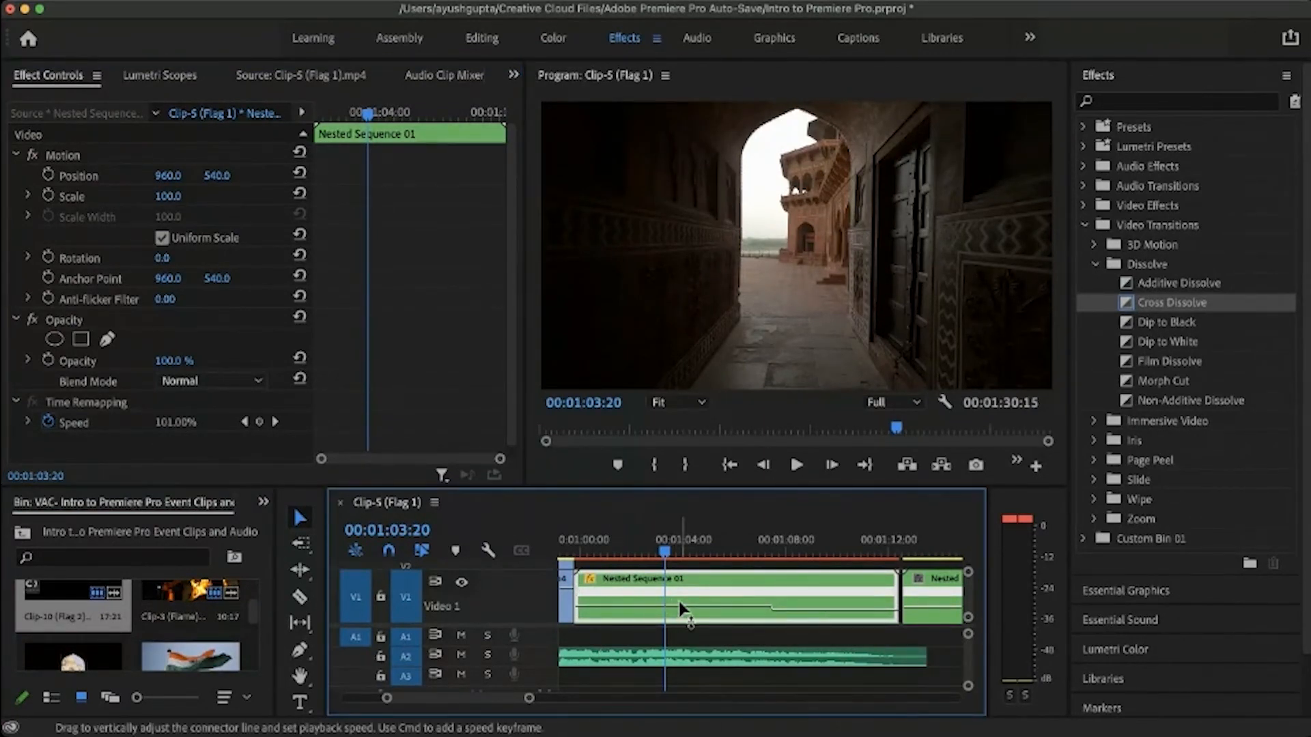
Step: Try a uniform speed of 361% on Nested Sequence 01, play it from its start to 00:01:02:04 and undo the speed change
left_click_drag(679, 602, 682, 356)
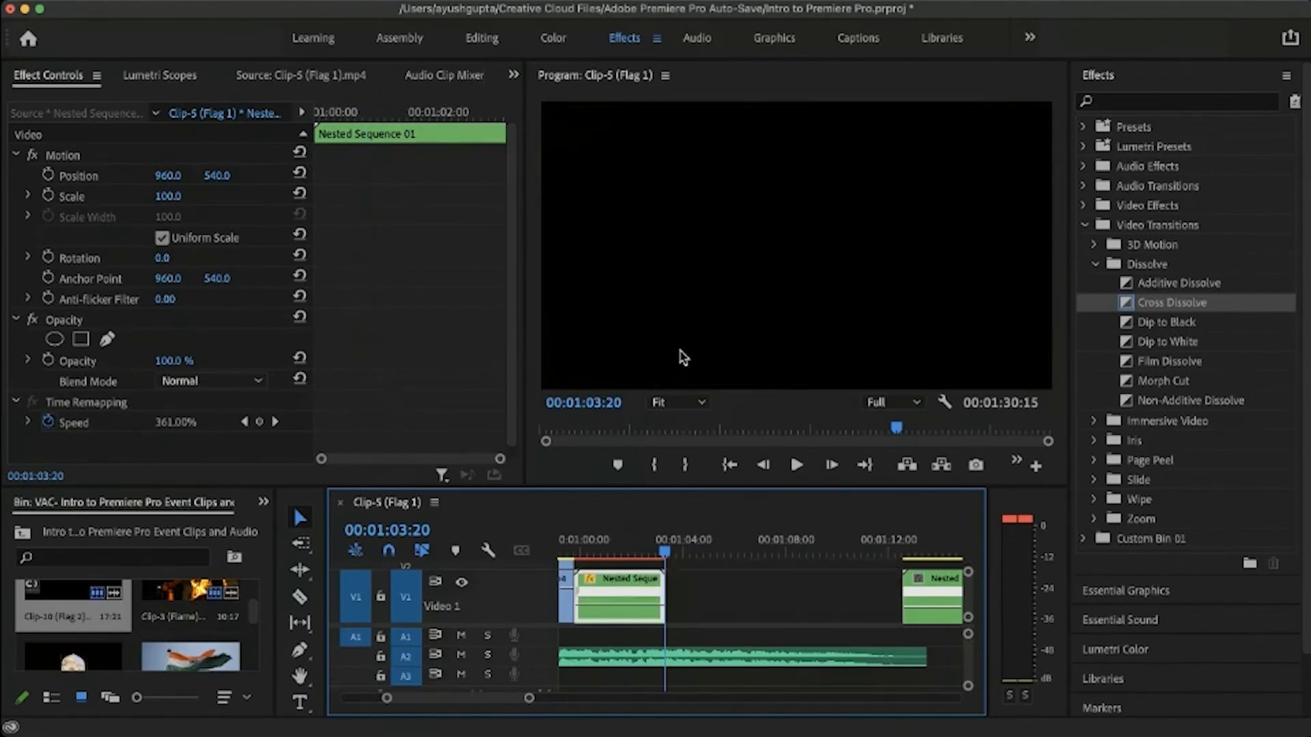
left_click_drag(622, 550, 578, 545)
key("space")
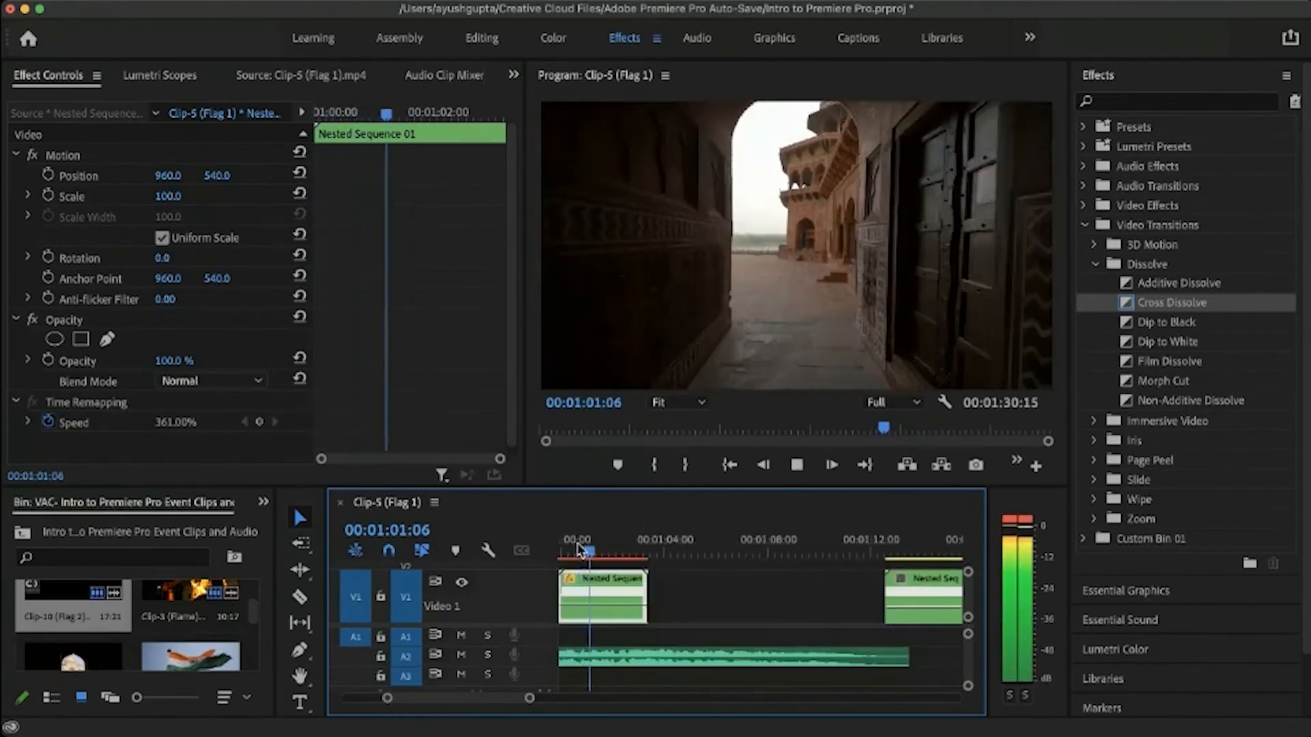
key("space")
key("super+z")
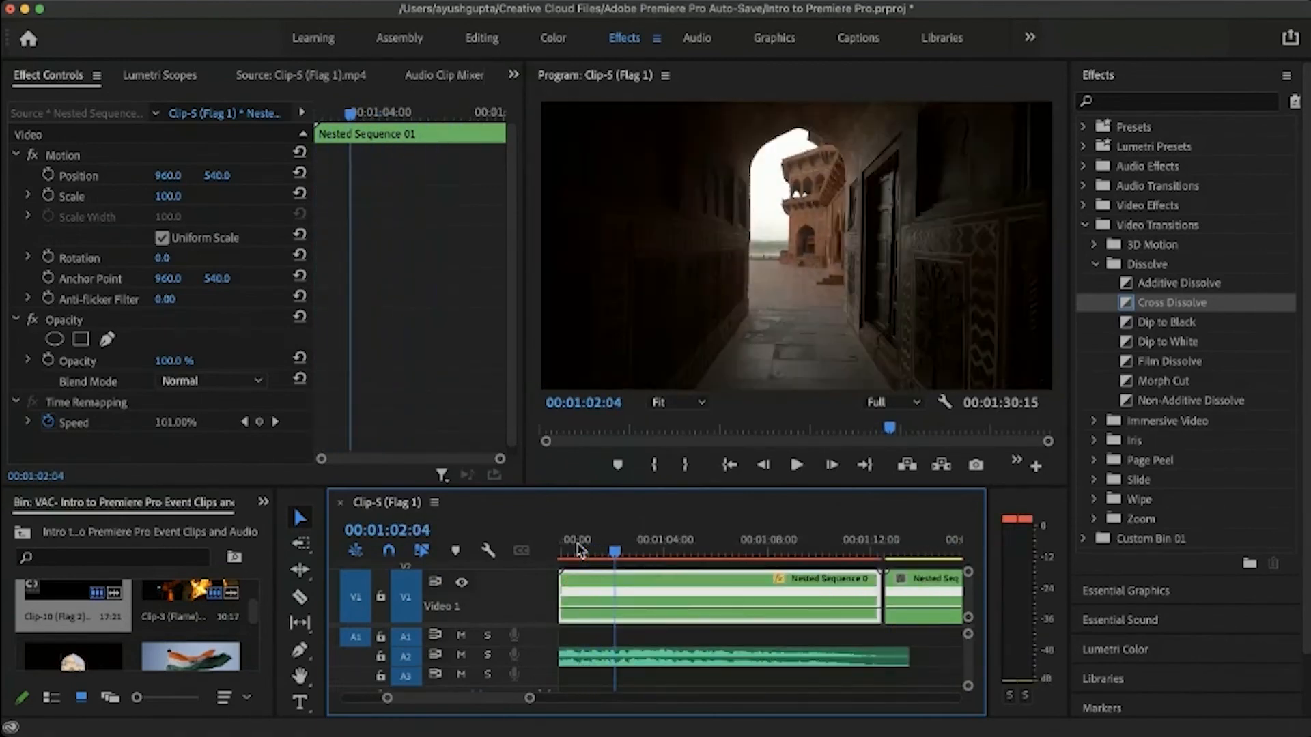
Step: Add a speed keyframe to Nested Sequence 01 at 00:01:02:04 and raise the speed after it to 691%
left_click(260, 422)
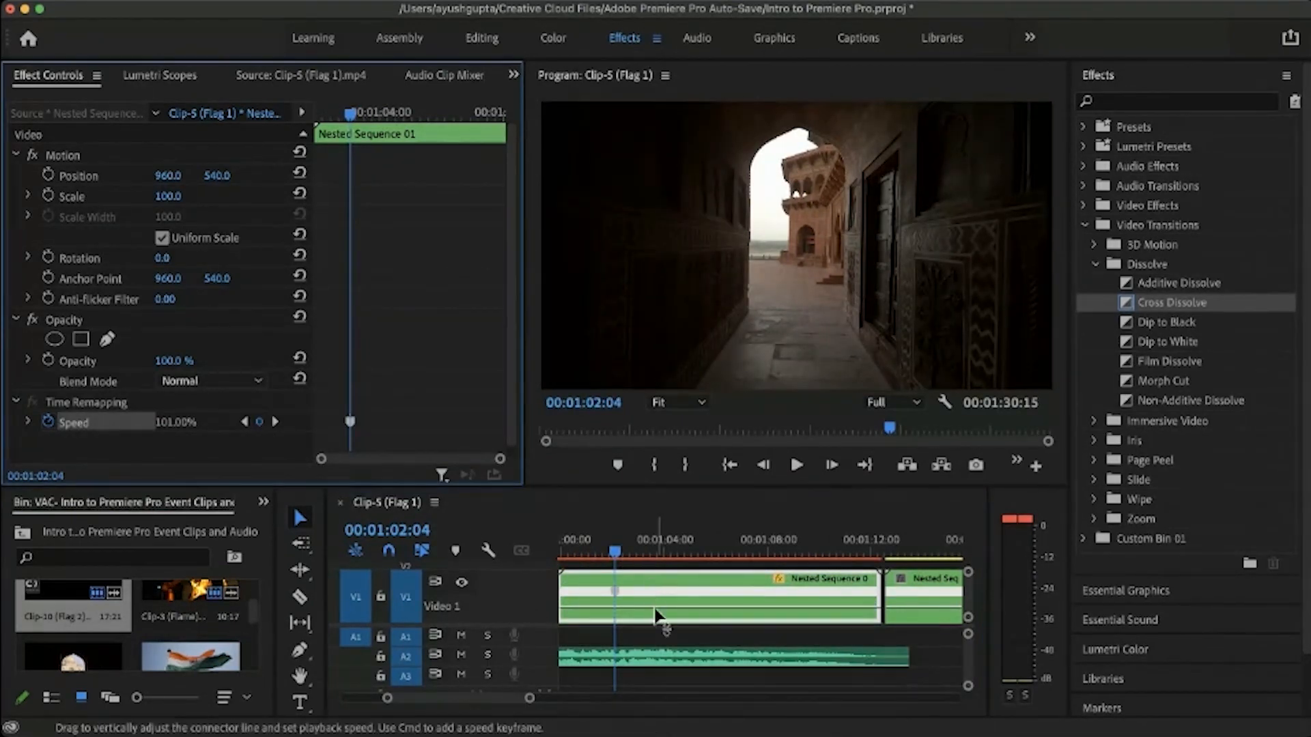
left_click_drag(656, 614, 654, 607)
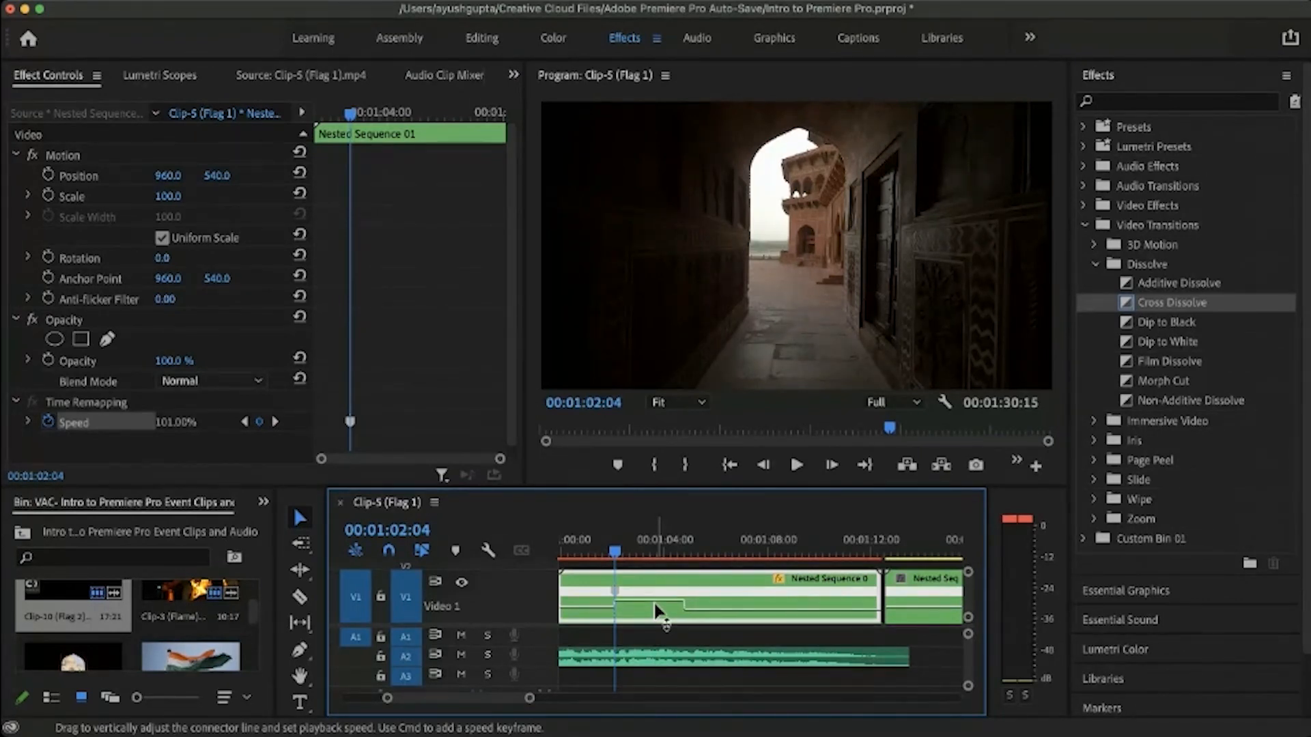
left_click_drag(655, 609, 656, 609)
left_click_drag(655, 609, 655, 610)
left_click_drag(656, 609, 657, 36)
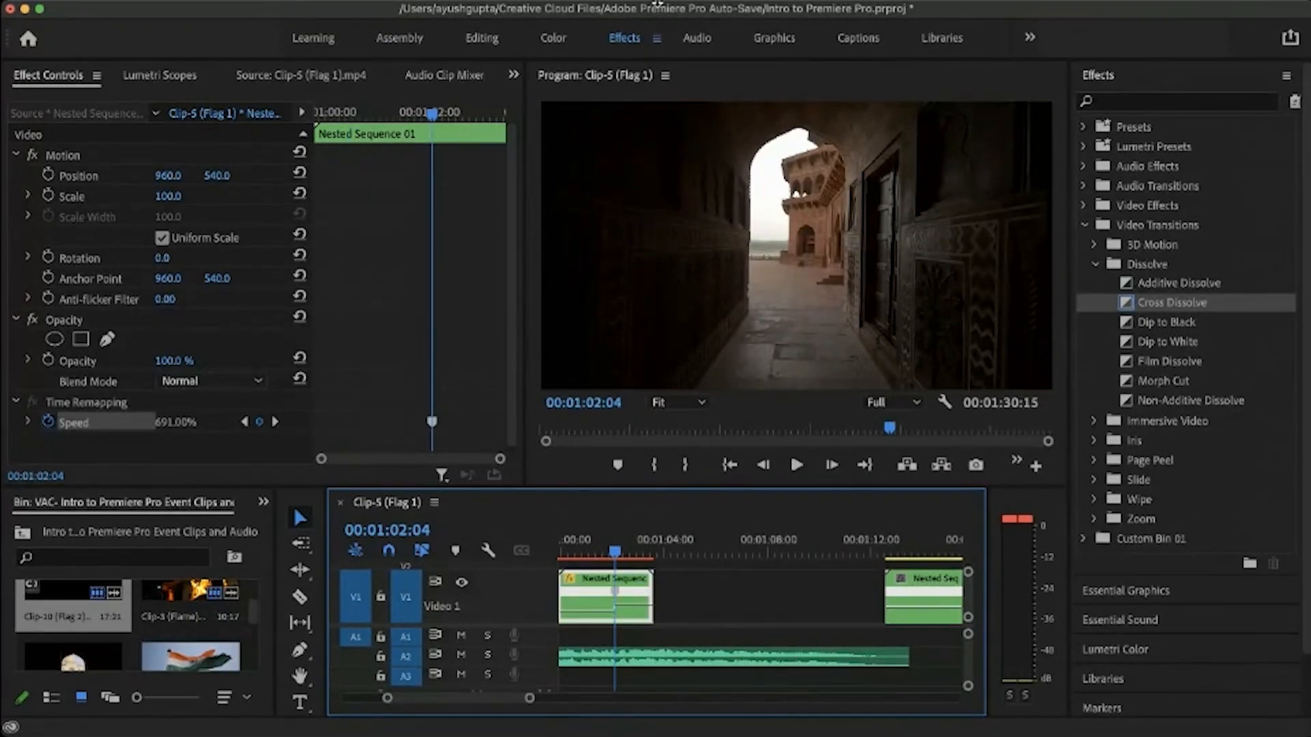
Step: Play Nested Sequence 01 twice from its start to review the speed ramp
scroll(694, 548, "up", 3)
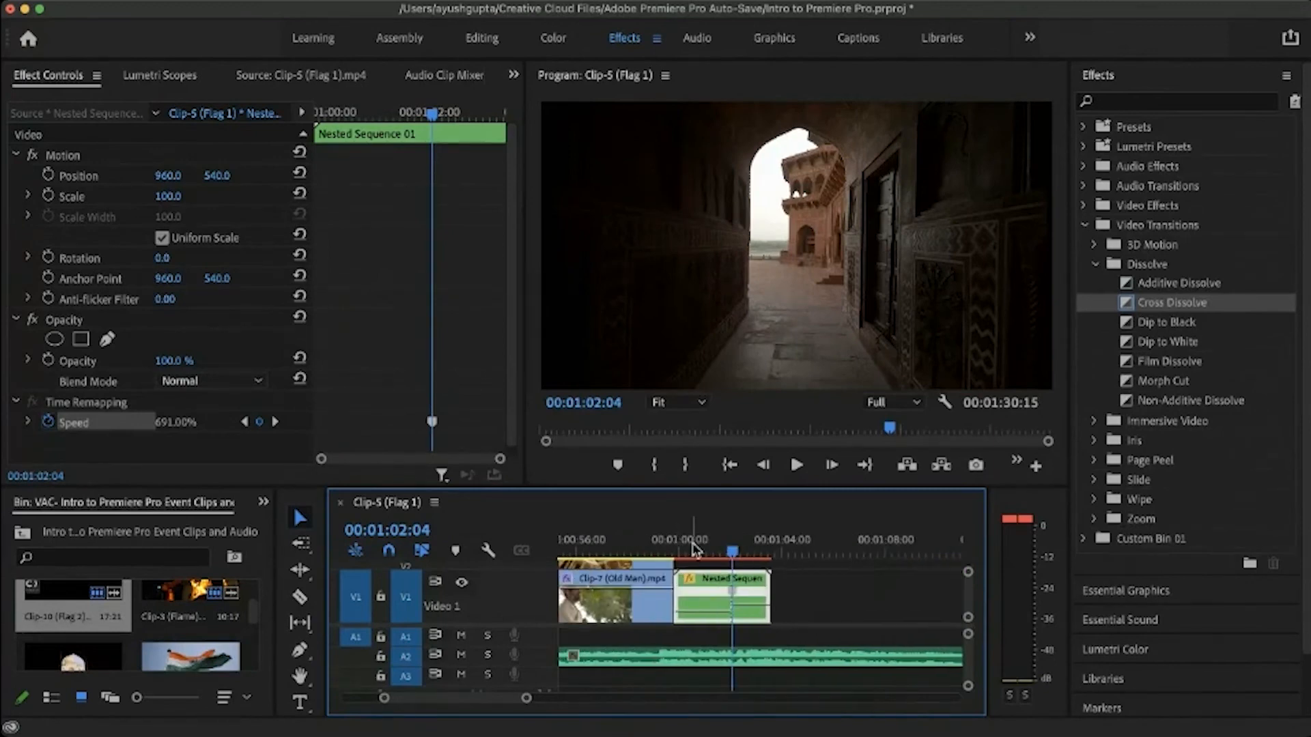
left_click_drag(693, 549, 678, 548)
key("space")
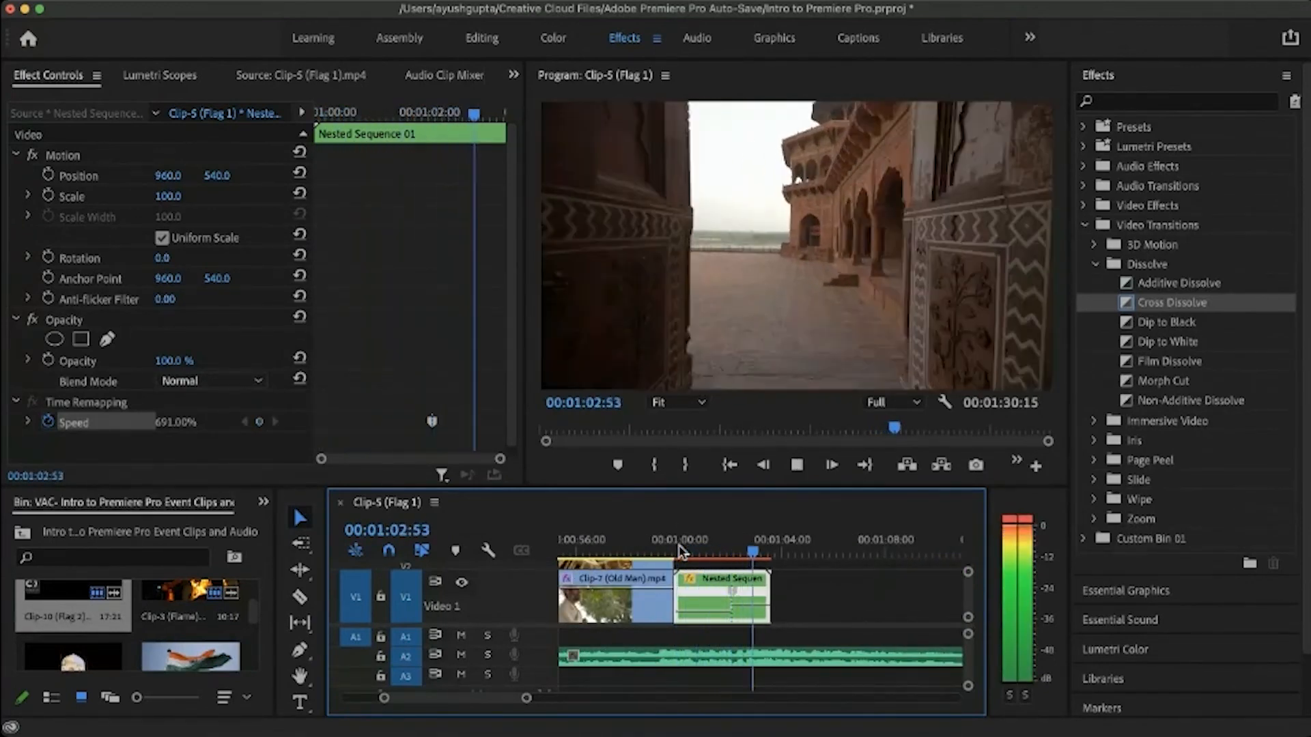
left_click_drag(680, 549, 678, 552)
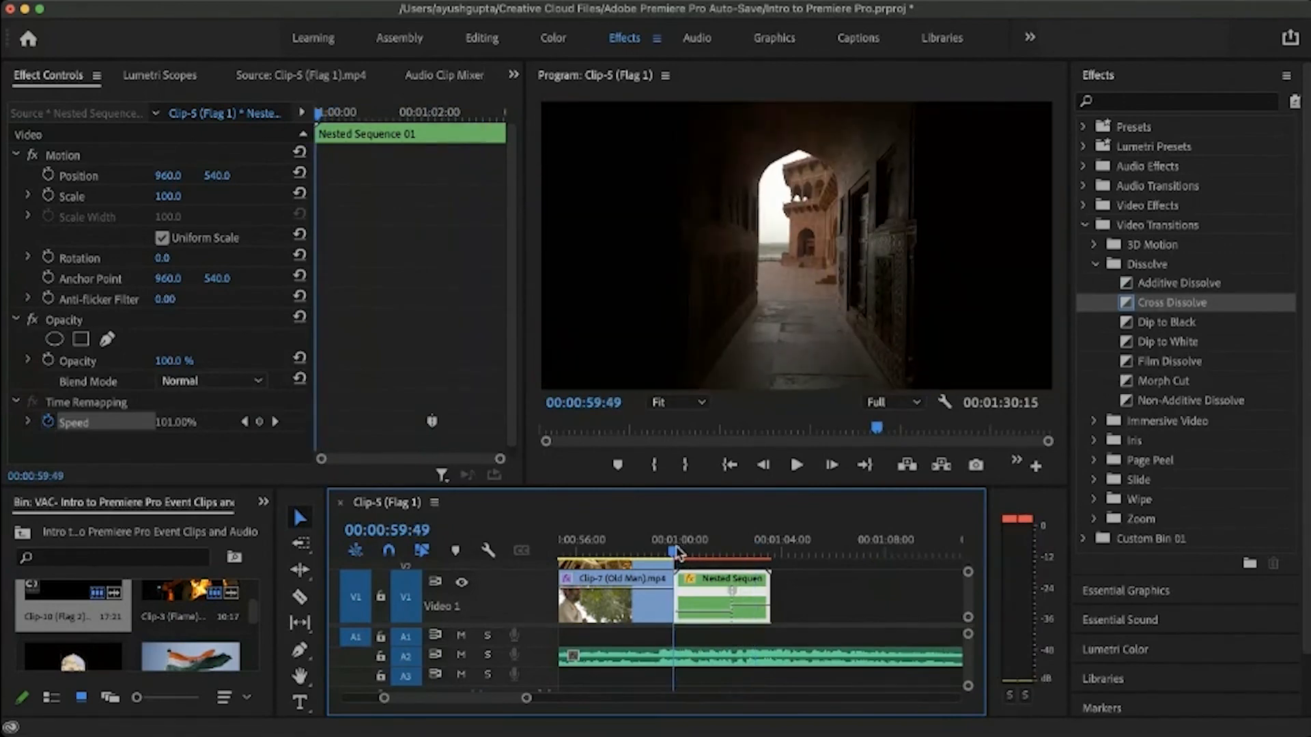
key("space")
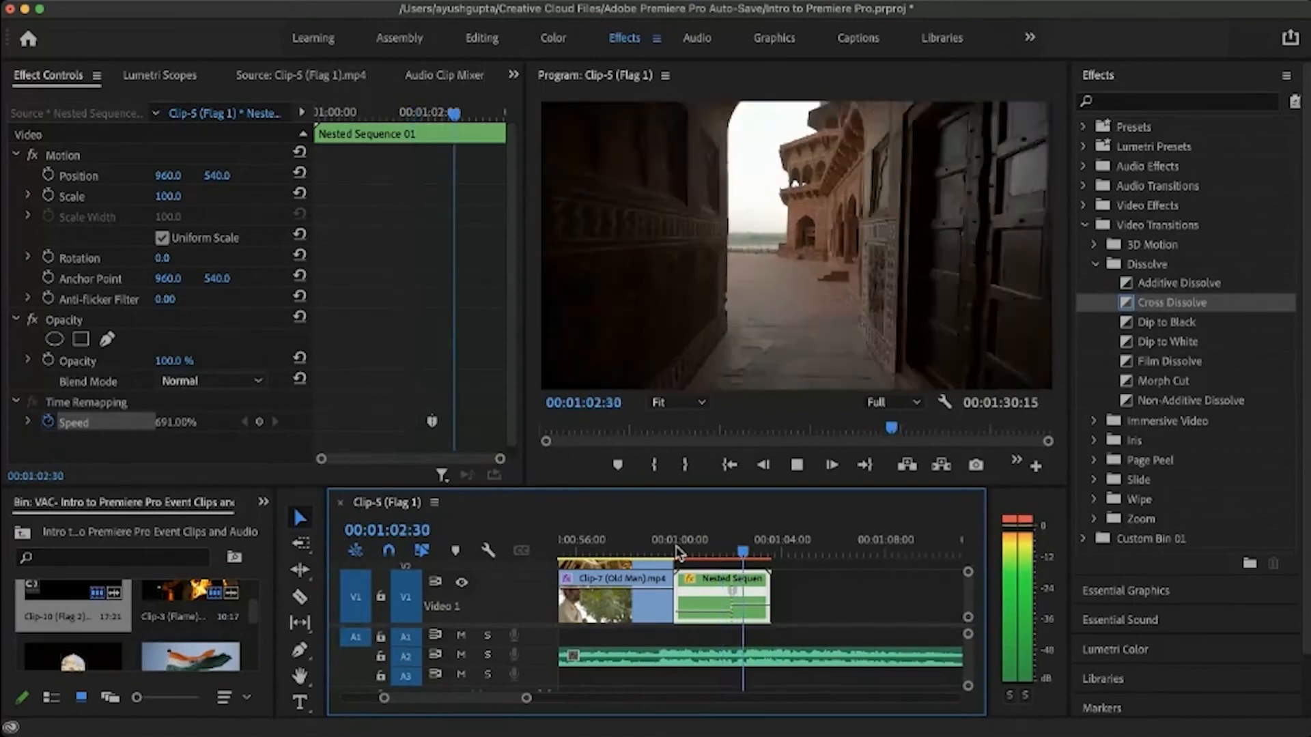
key("space")
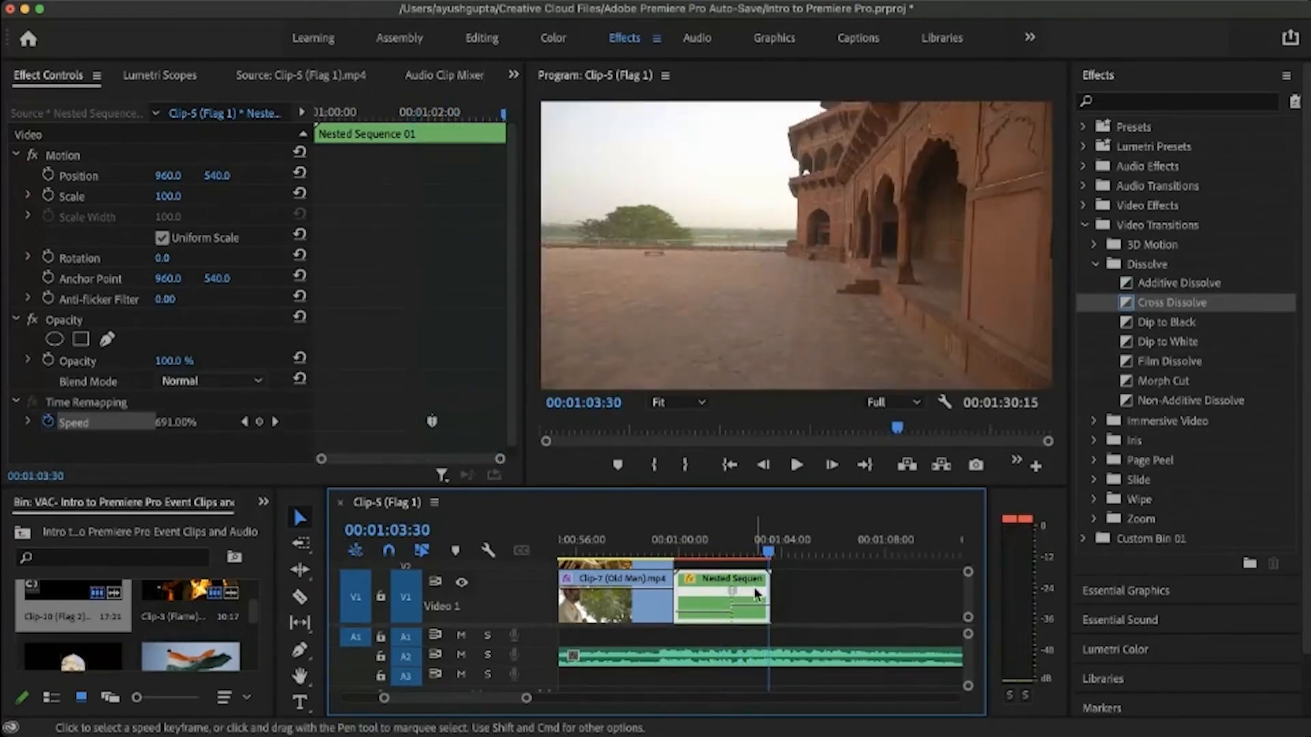
Step: Close the gap on V1 by moving Nested Sequence 02 right up to the end of Nested Sequence 01
scroll(755, 592, "up", 4)
scroll(755, 593, "down", 4)
scroll(755, 593, "down", 1)
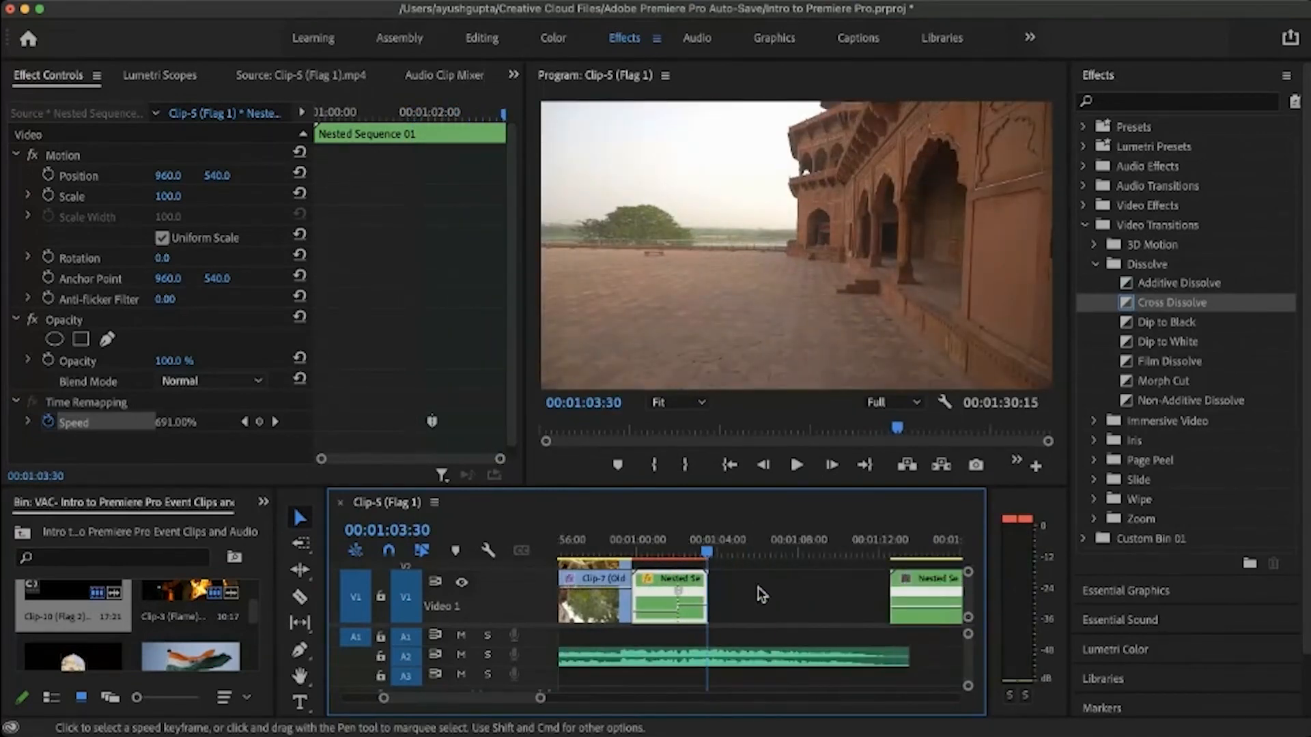
left_click(929, 595)
double_click(927, 592)
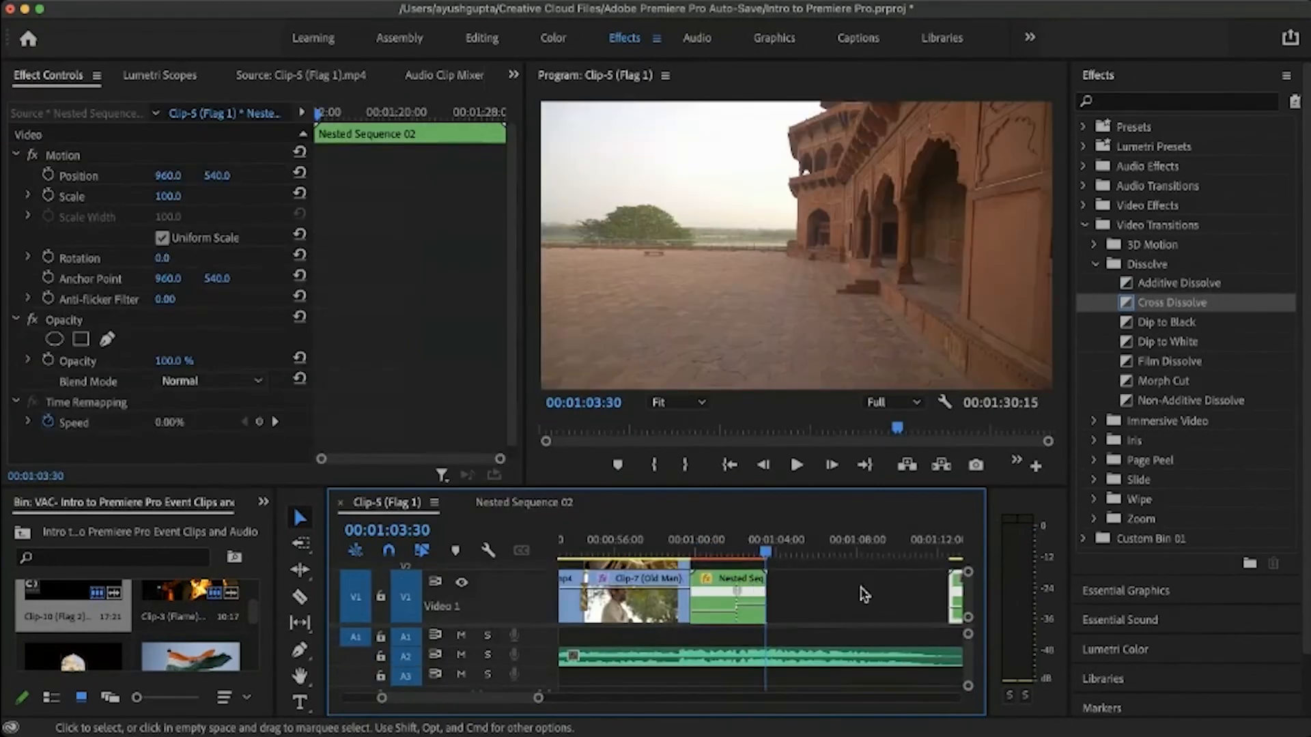
scroll(880, 595, "right", 2)
left_click_drag(909, 606, 733, 612)
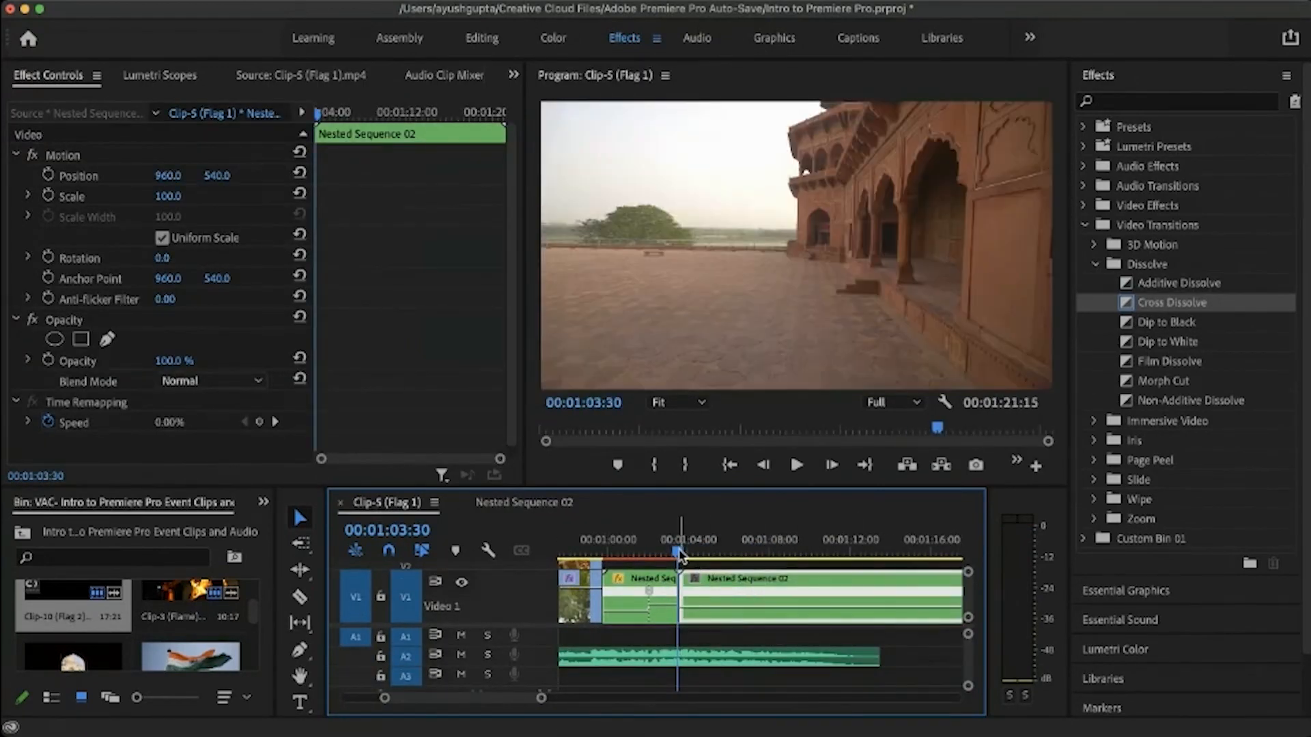
Step: With the playhead at 00:01:03:54, set Nested Sequence 02's position to 762, 584 and its scale to 123
left_click_drag(678, 553, 684, 555)
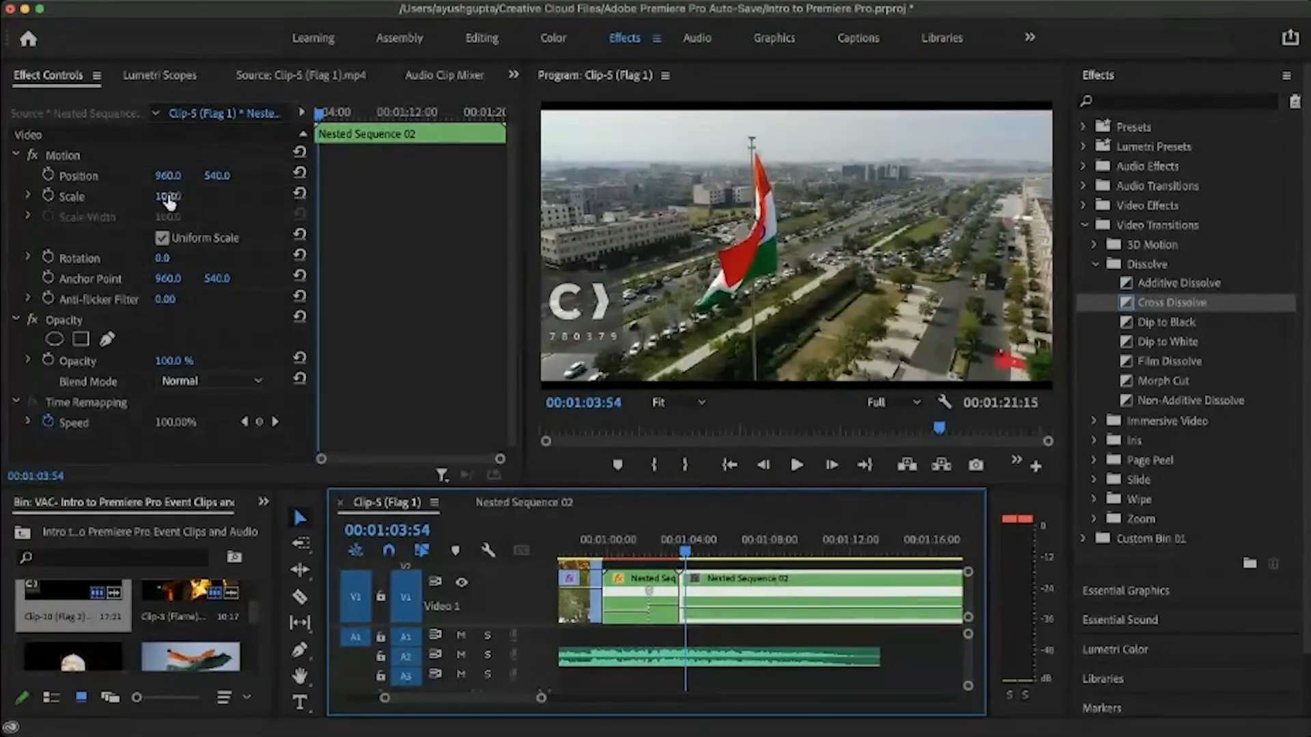
left_click_drag(170, 202, 219, 180)
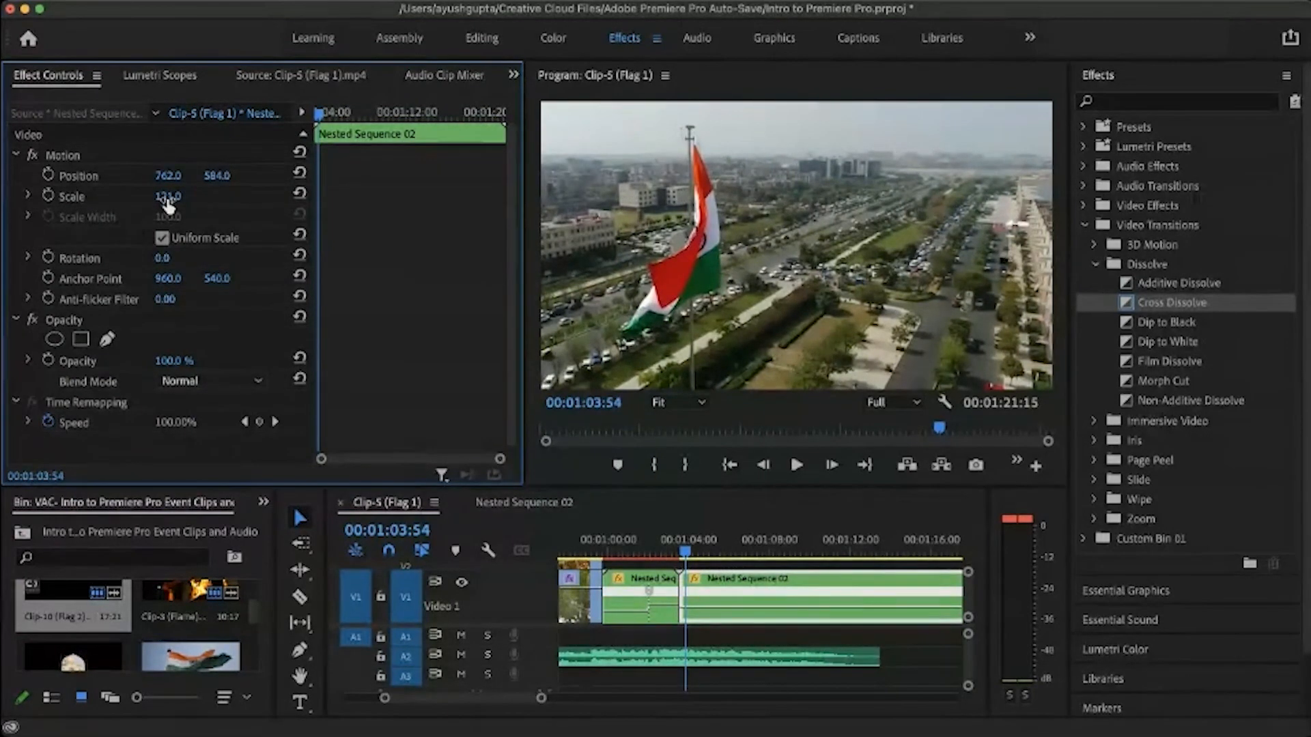
left_click_drag(166, 200, 168, 205)
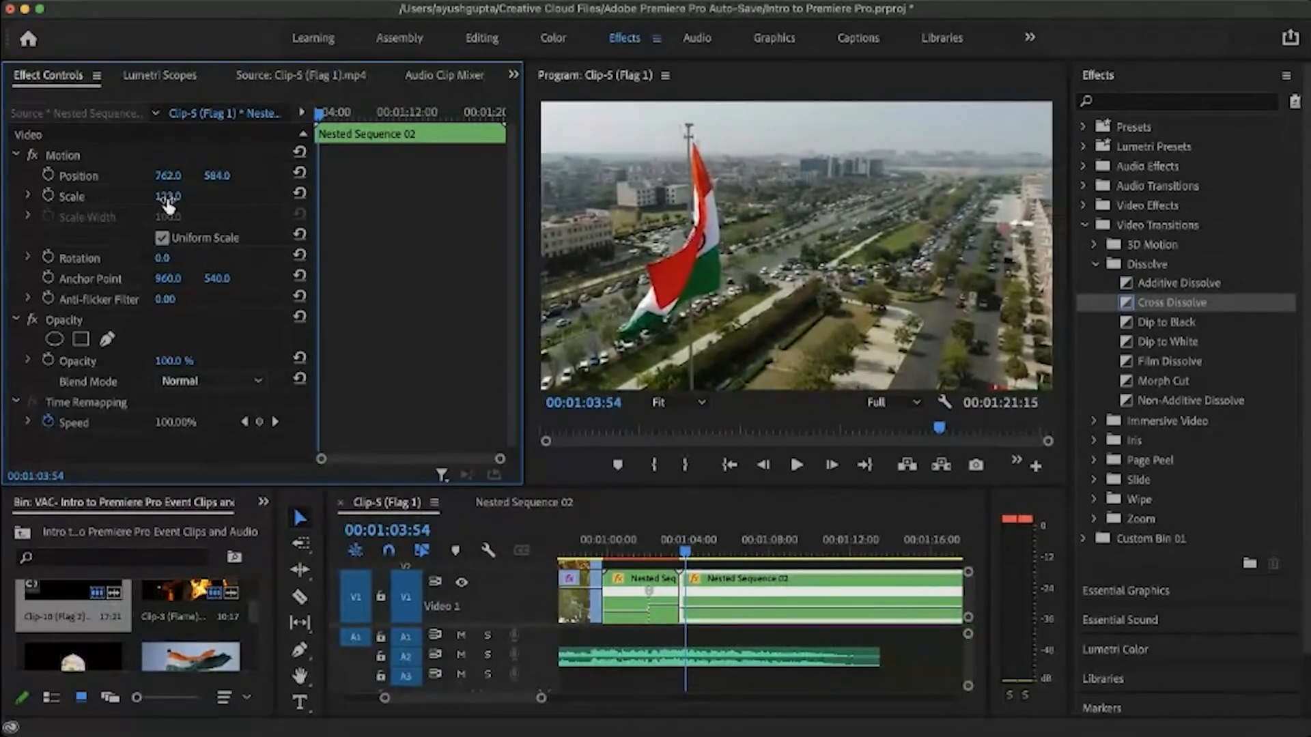
Step: Play across the cut into Nested Sequence 02 and review the flag shot up to 00:01:10:08
left_click(673, 546)
key("space")
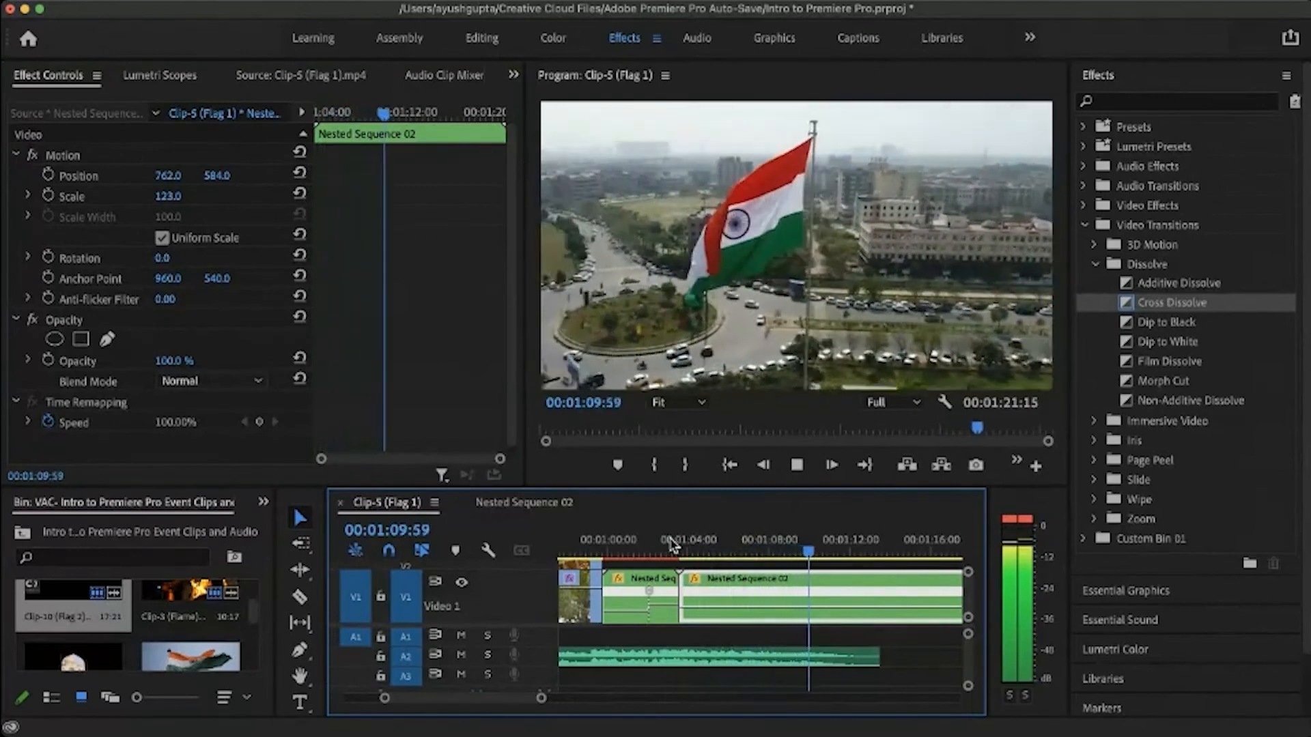
key("space")
scroll(723, 598, "down", 3)
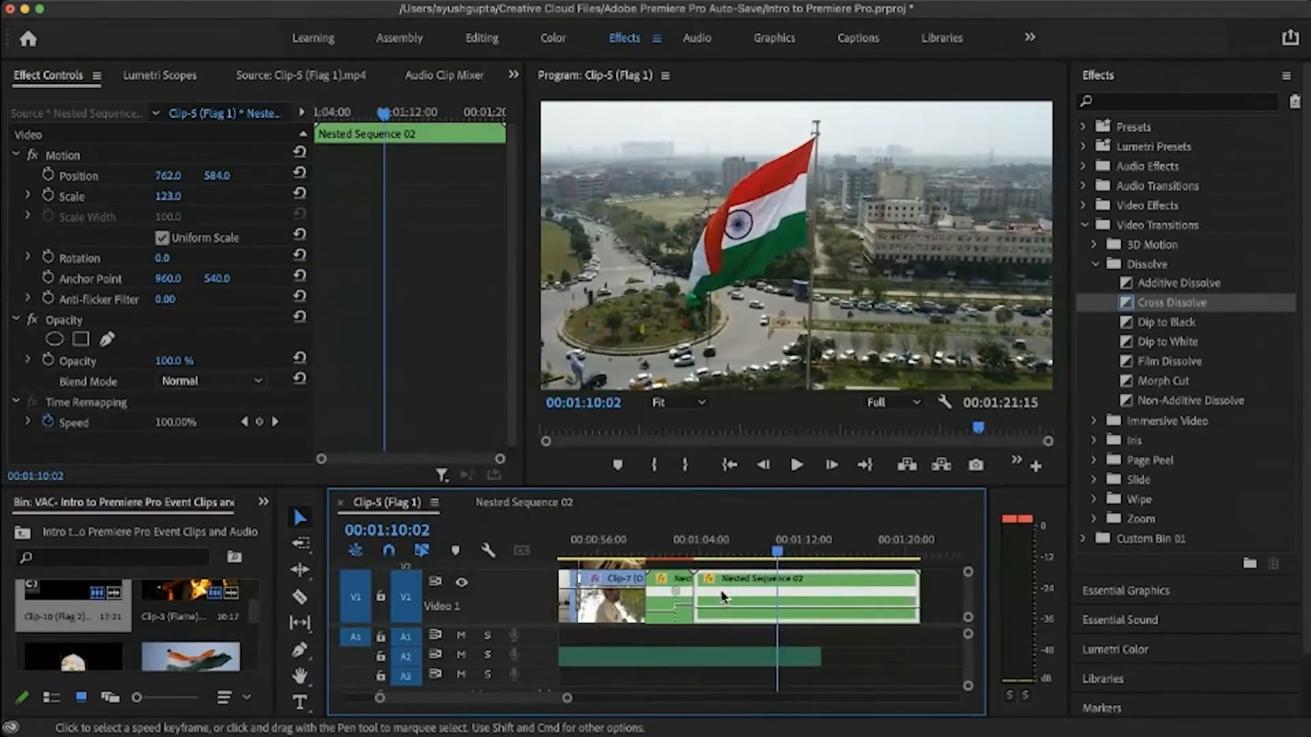
left_click(788, 553)
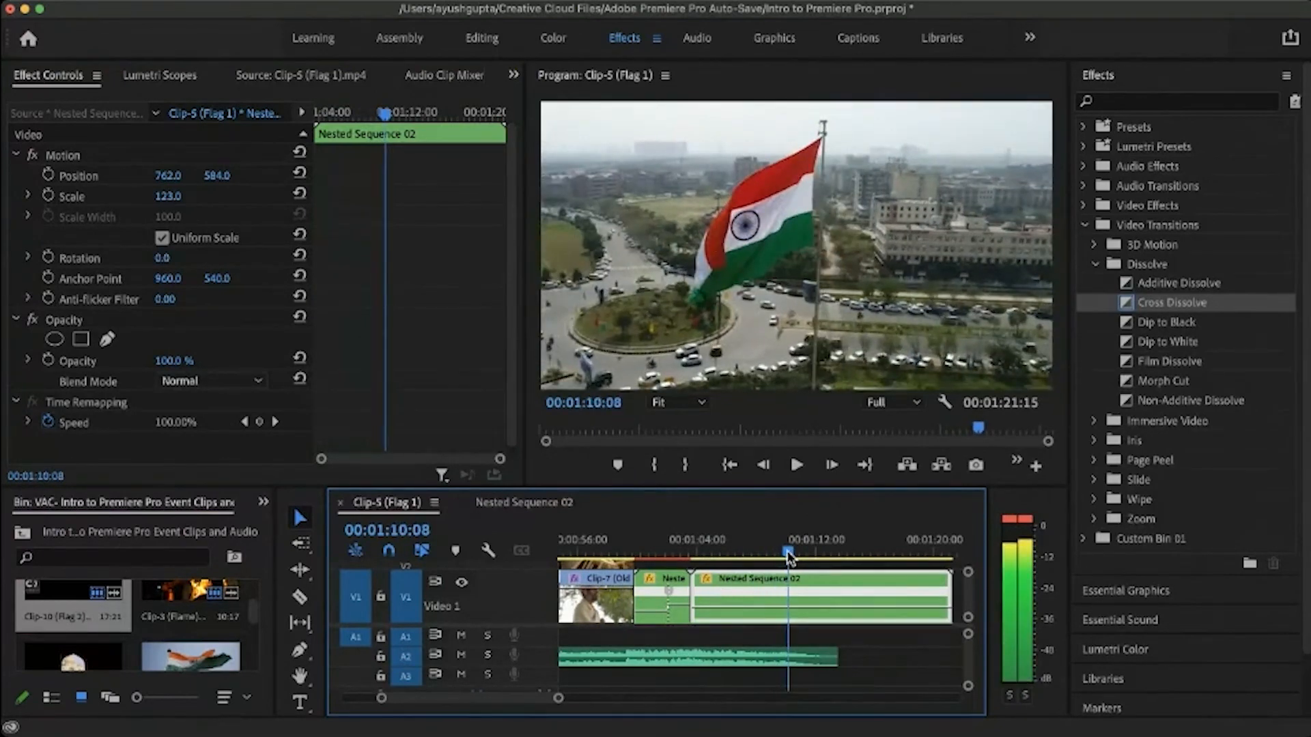
Step: Add a Time Remapping speed keyframe to Nested Sequence 02 at 00:01:10:04
left_click_drag(789, 557, 787, 557)
scroll(774, 580, "up", 1)
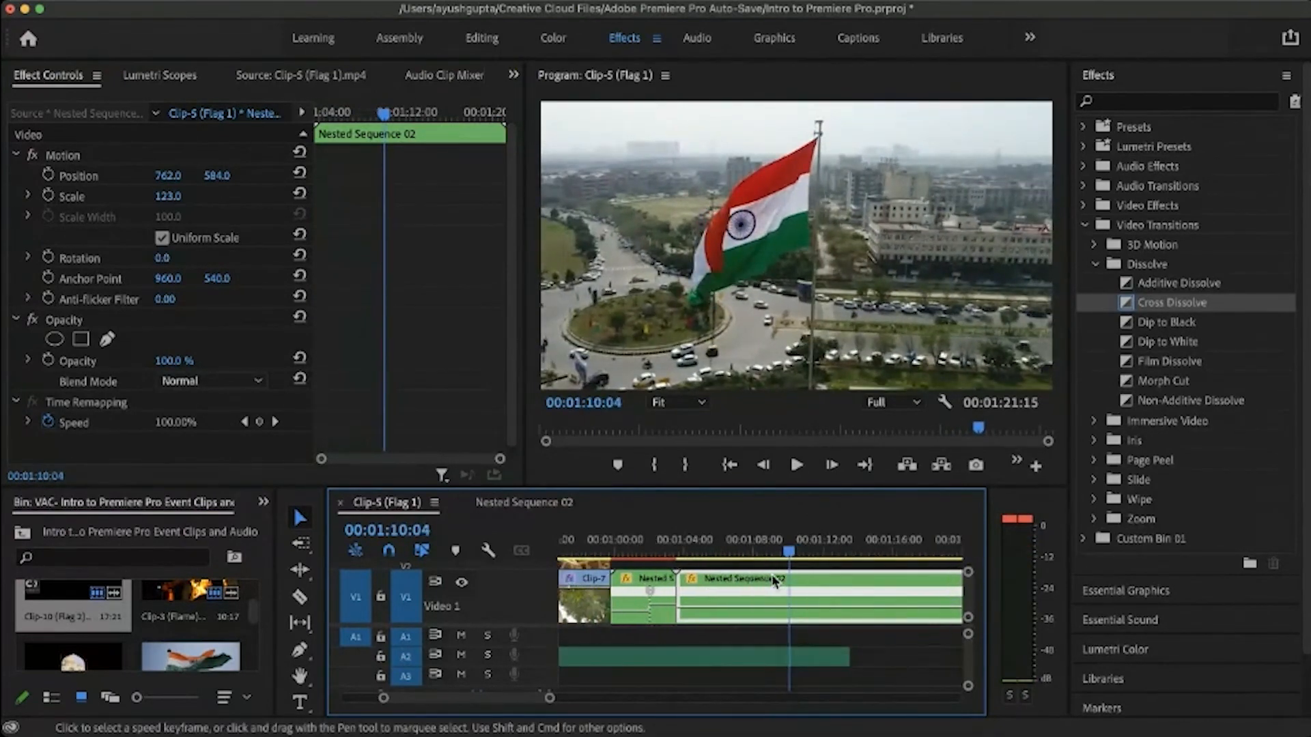
scroll(774, 580, "up", 1)
left_click(788, 554)
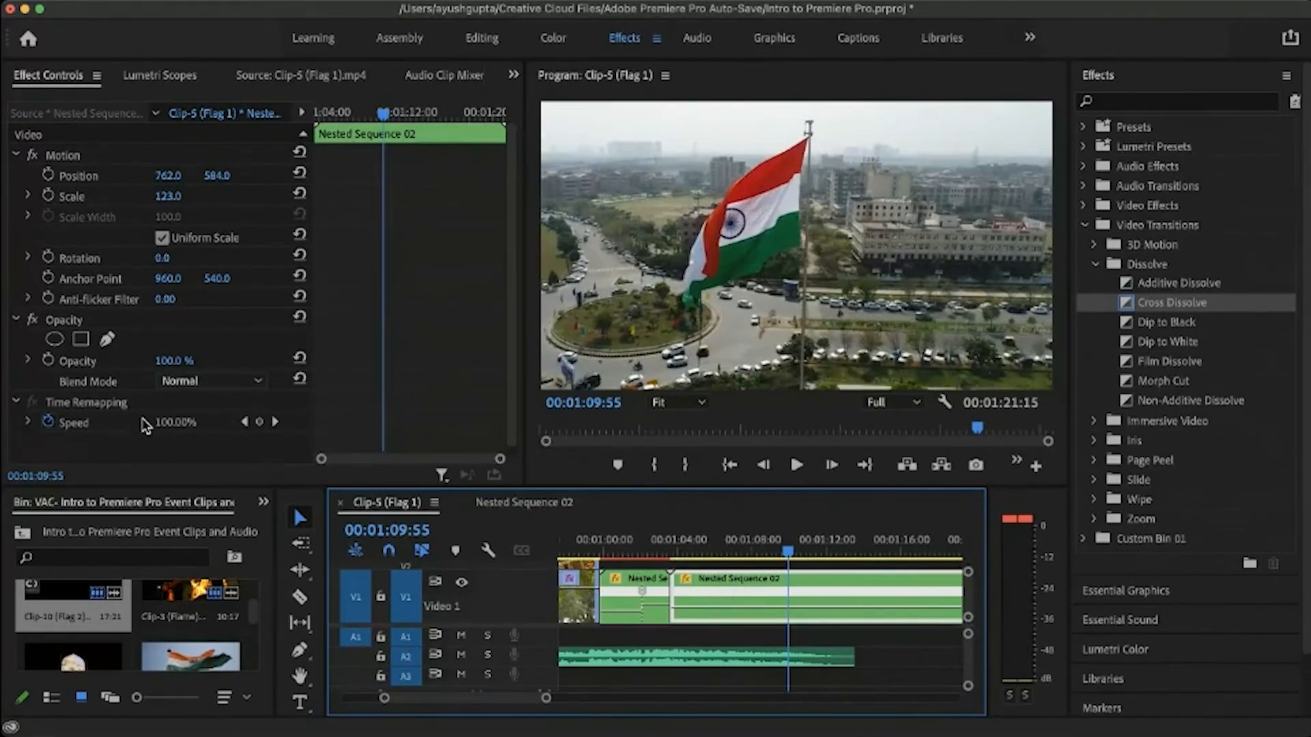
scroll(145, 426, "down", 1)
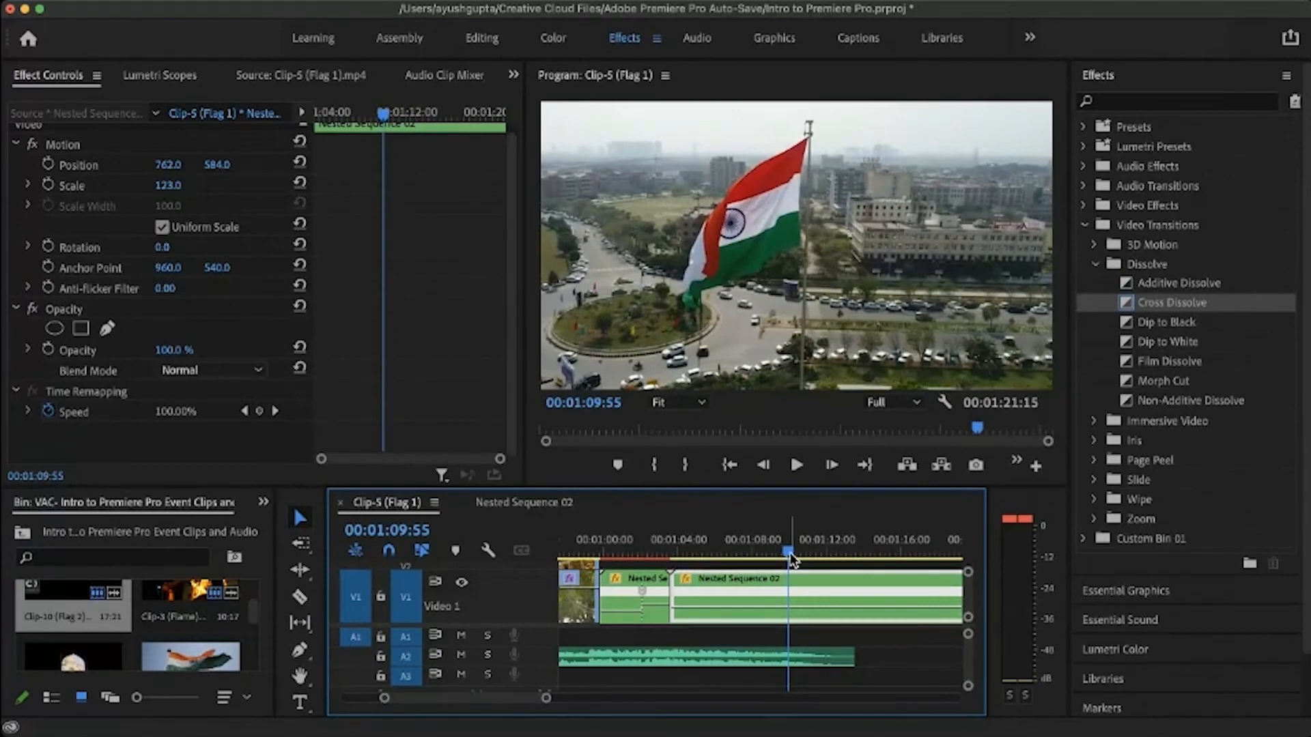
left_click_drag(792, 560, 790, 560)
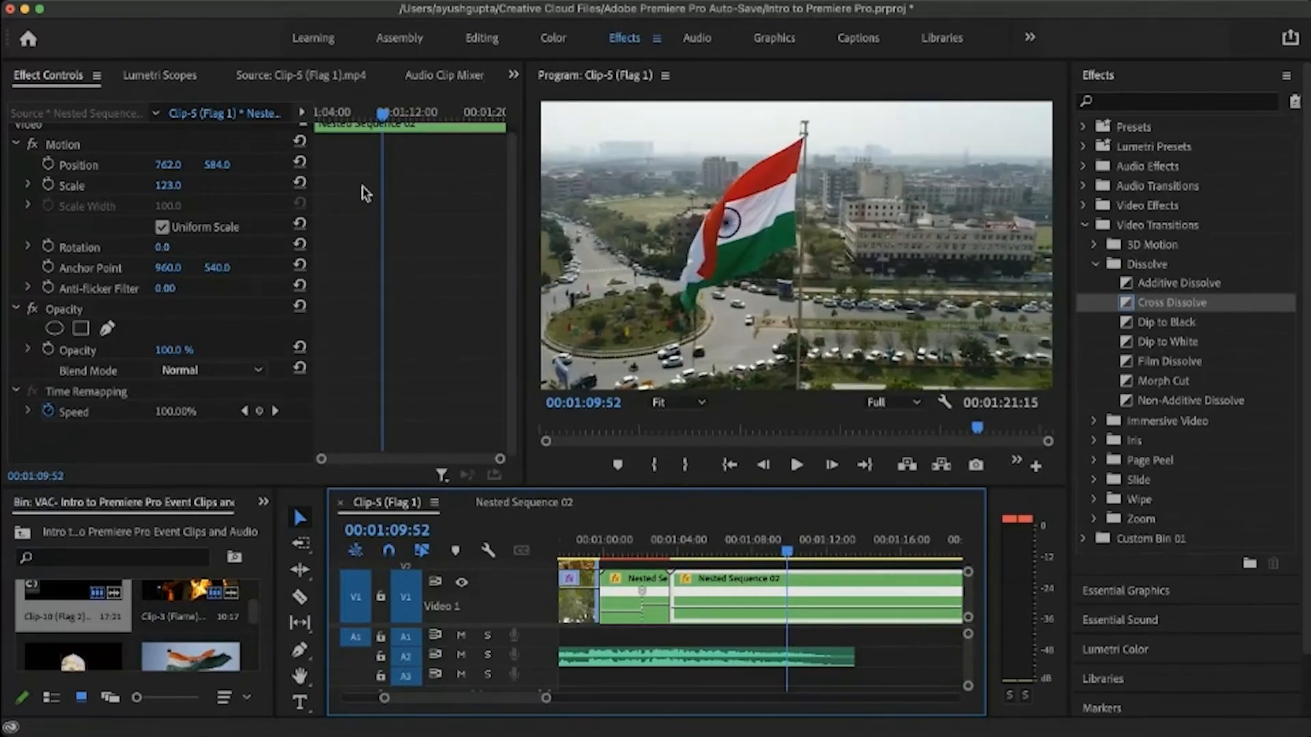
left_click_drag(383, 114, 387, 118)
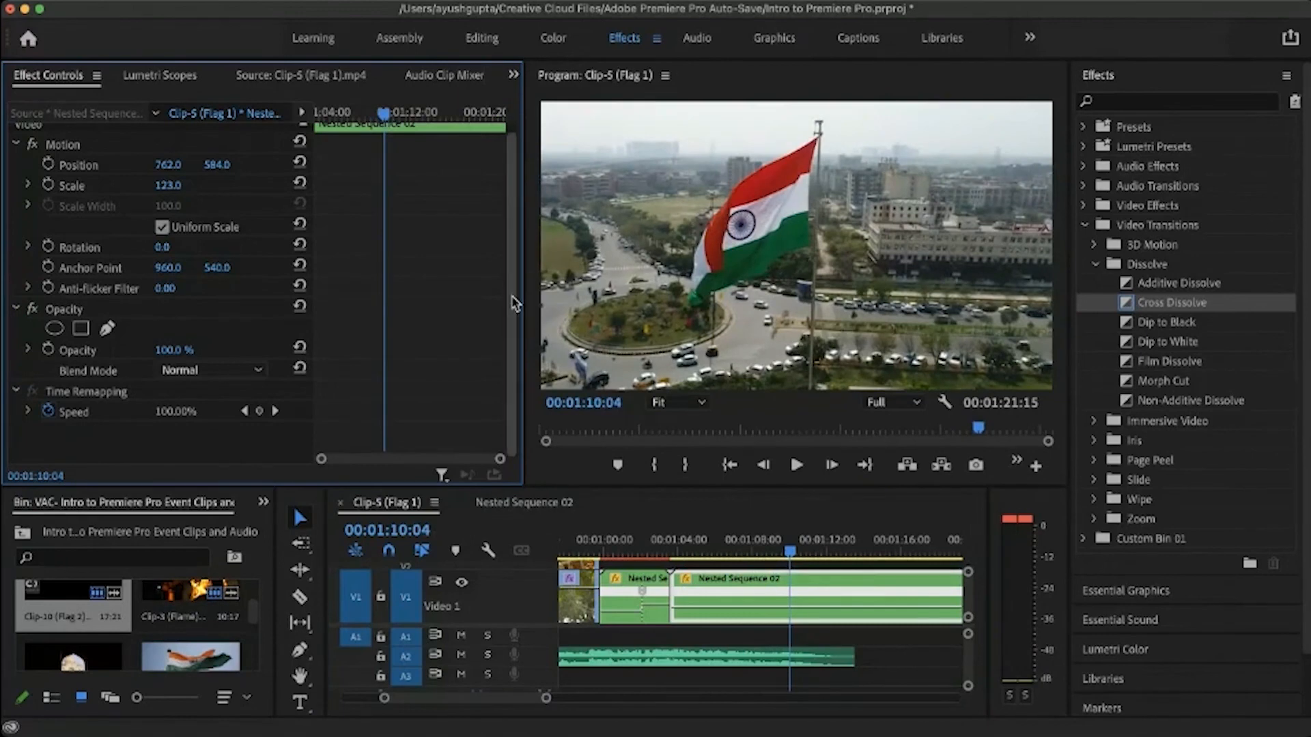
left_click(260, 412)
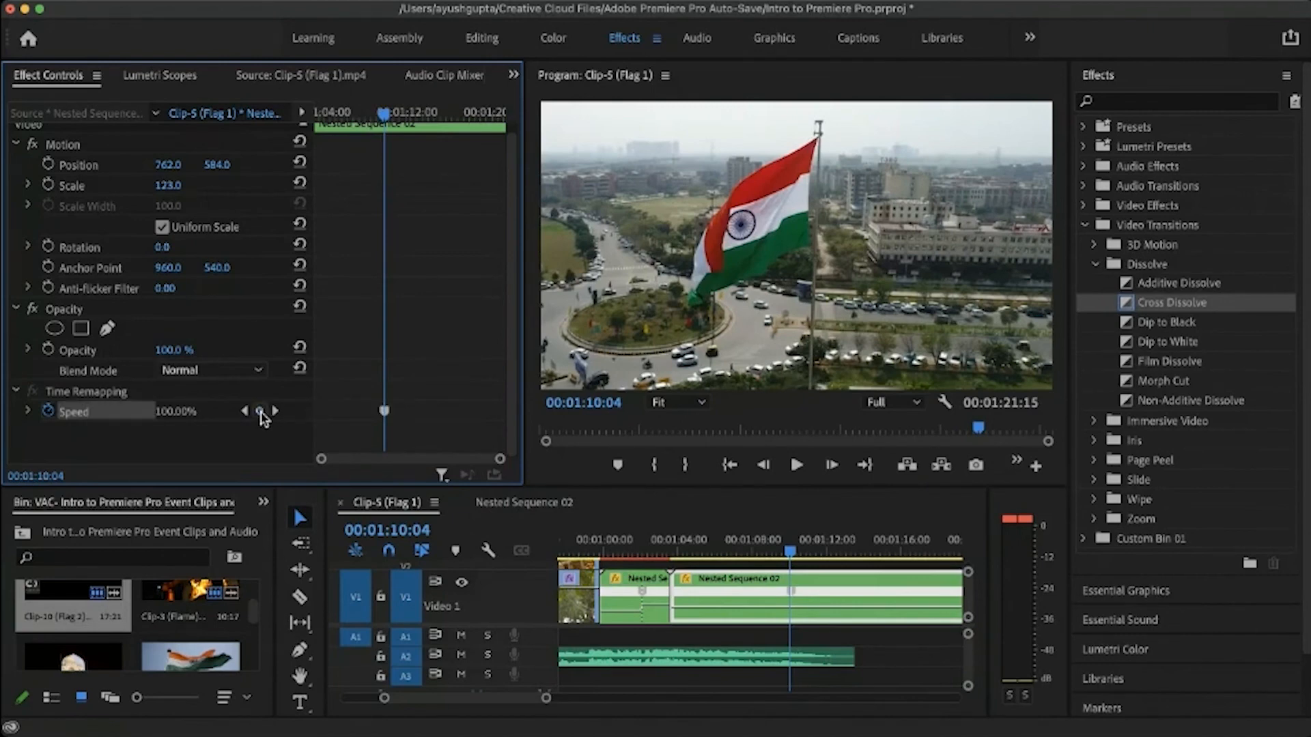
Step: Raise Nested Sequence 02's speed before the keyframe to 1170% and trim the clip's end to the end of the music
left_click(738, 610)
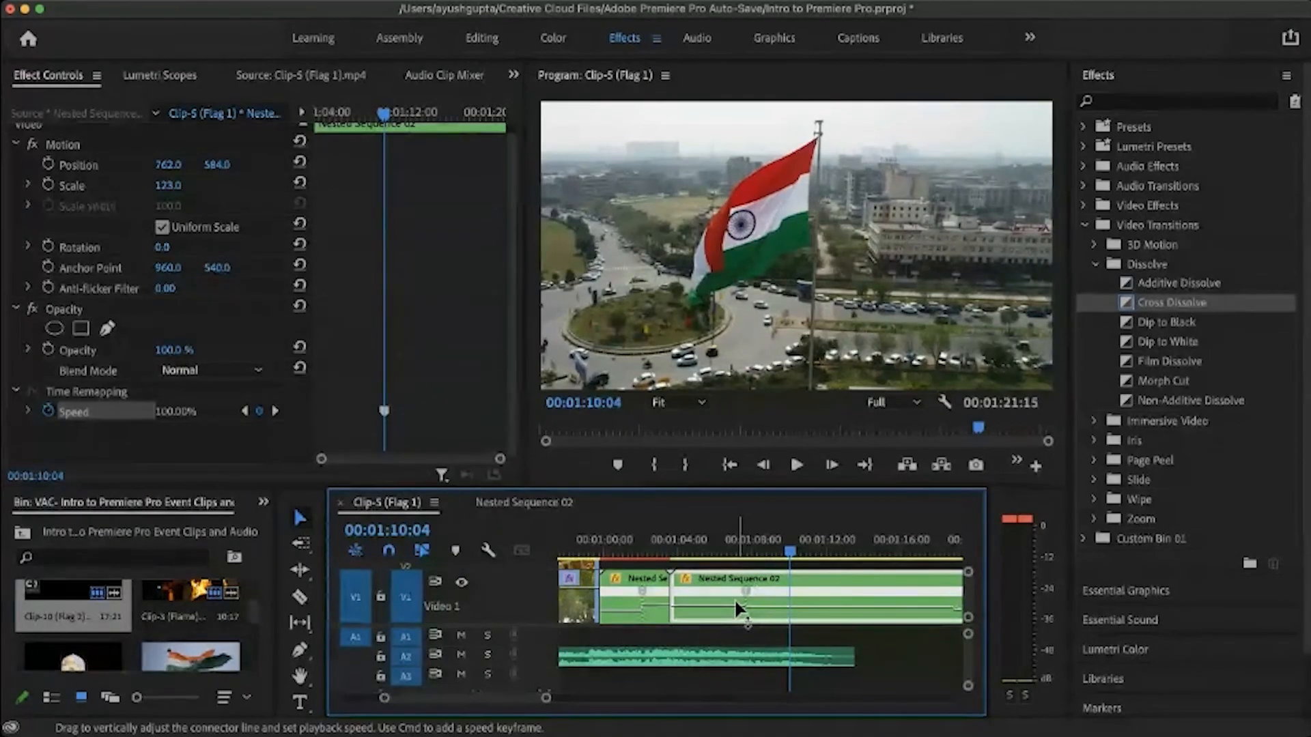
left_click_drag(737, 610, 738, 607)
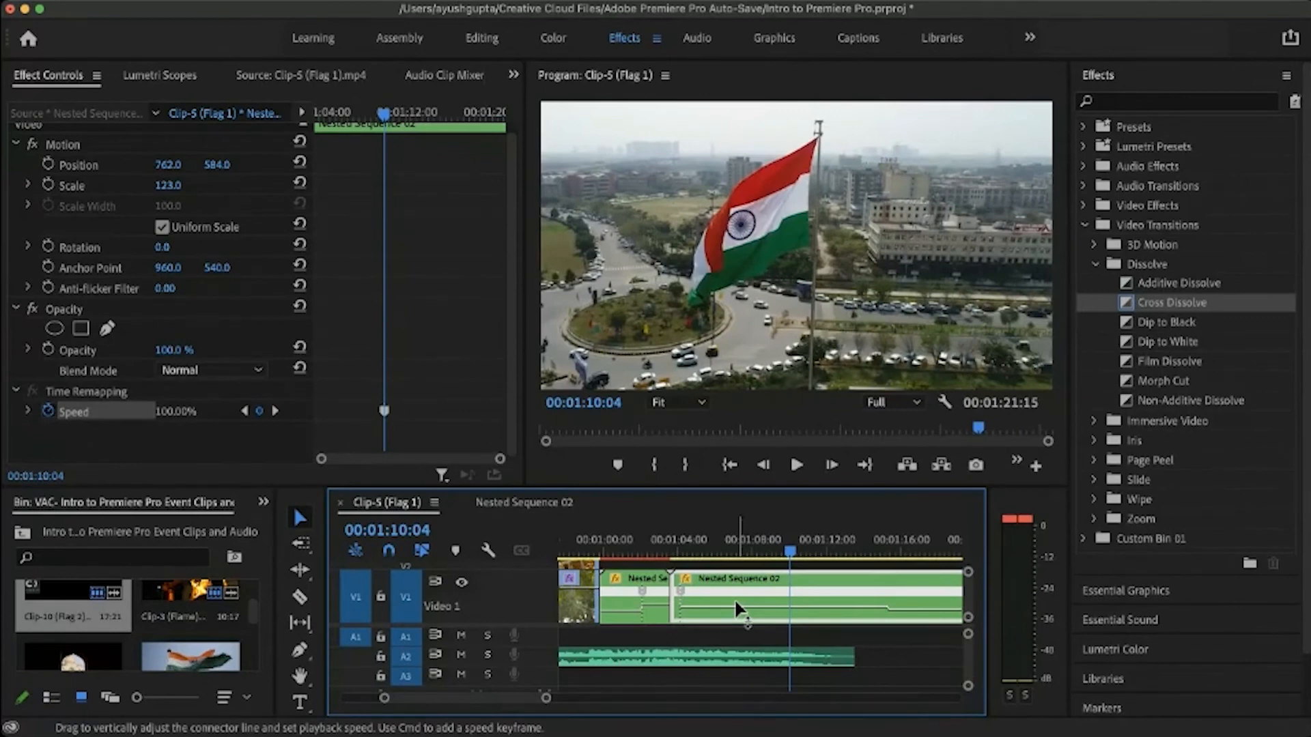
left_click_drag(737, 608, 738, 595)
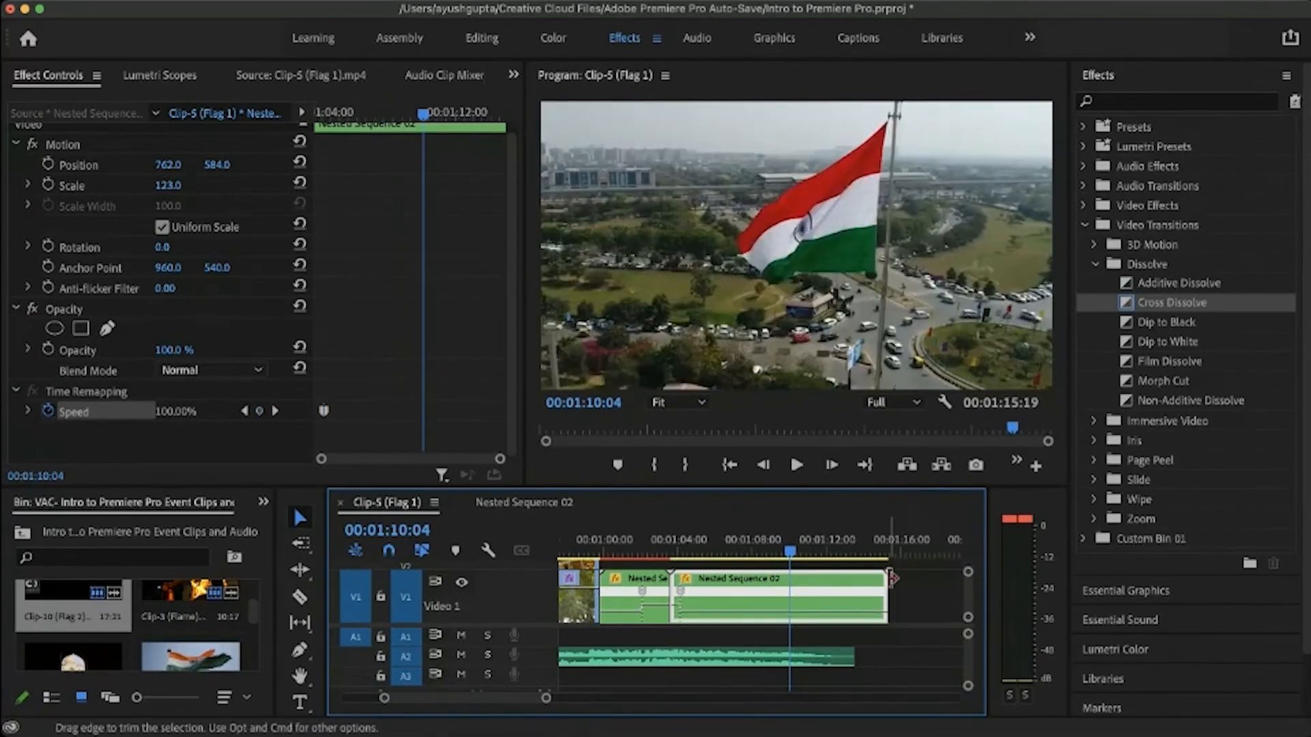
left_click_drag(891, 578, 854, 580)
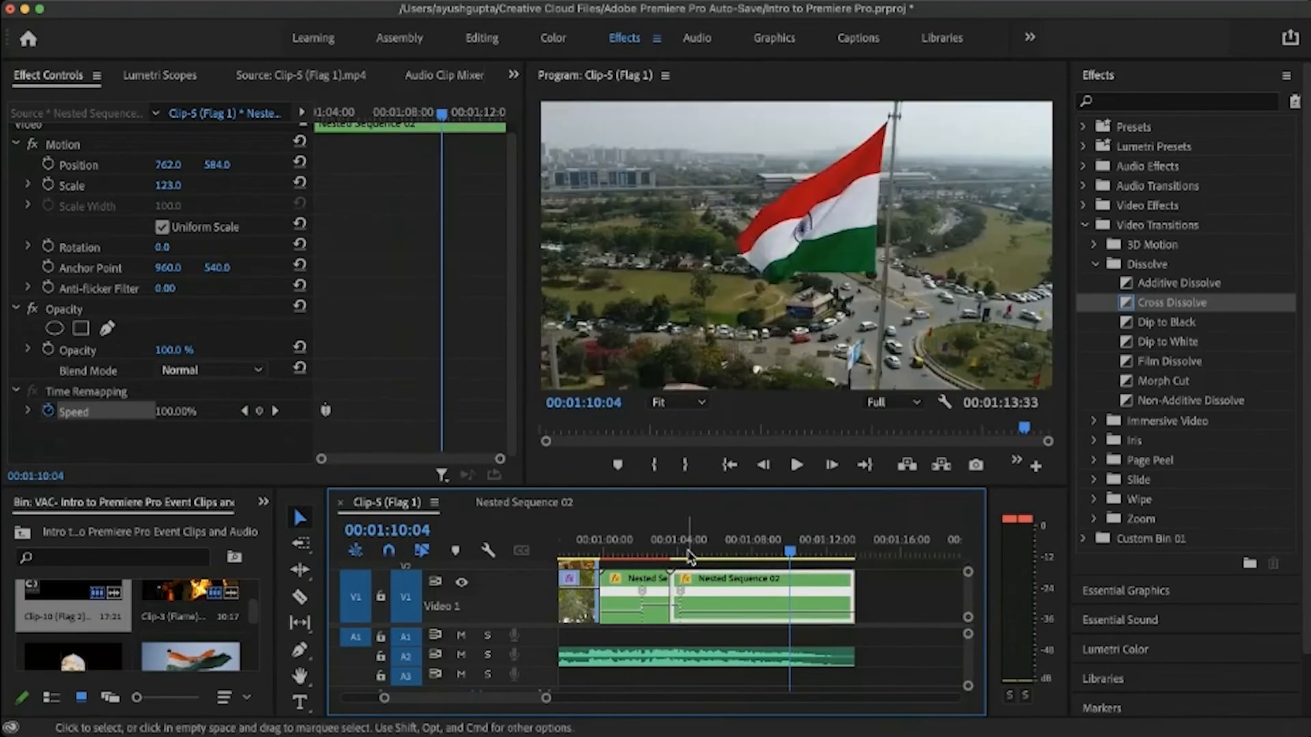
Step: Play and scrub through Nested Sequence 01 and 02 to review the speed ramp across their cut
left_click(594, 541)
key("space")
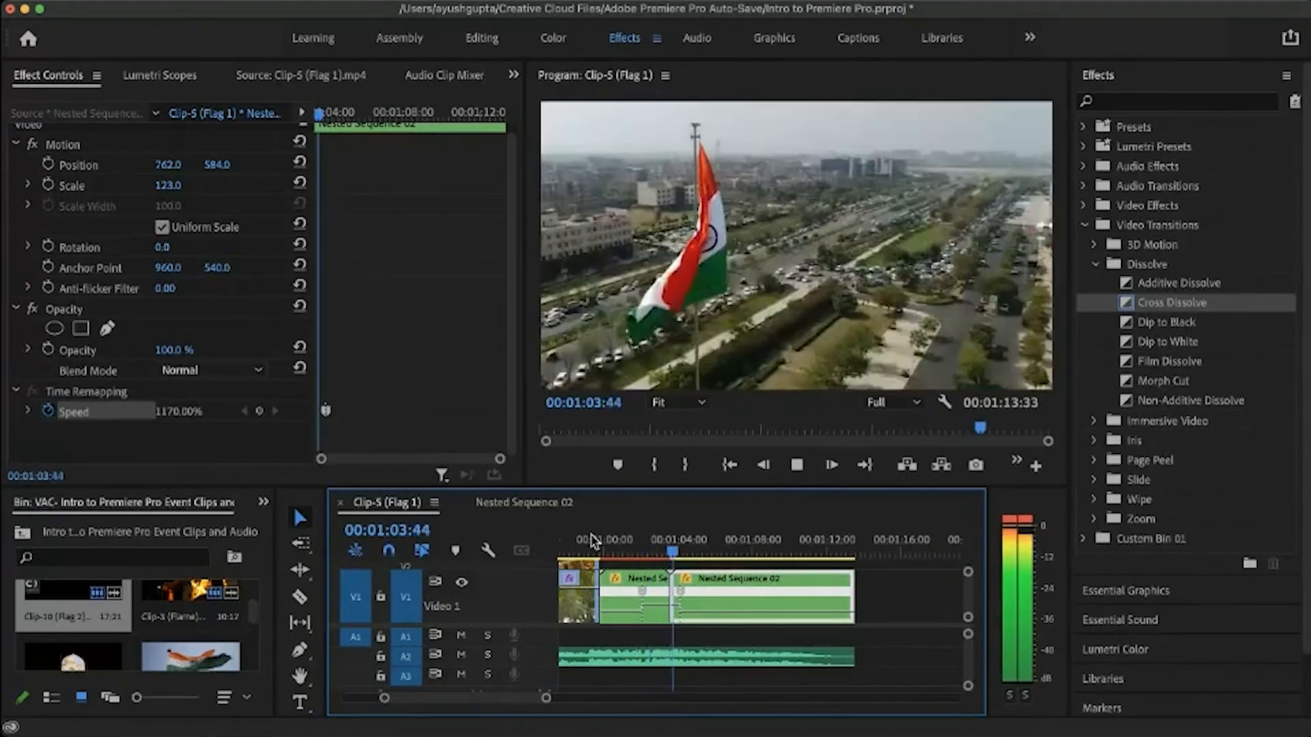
key("space")
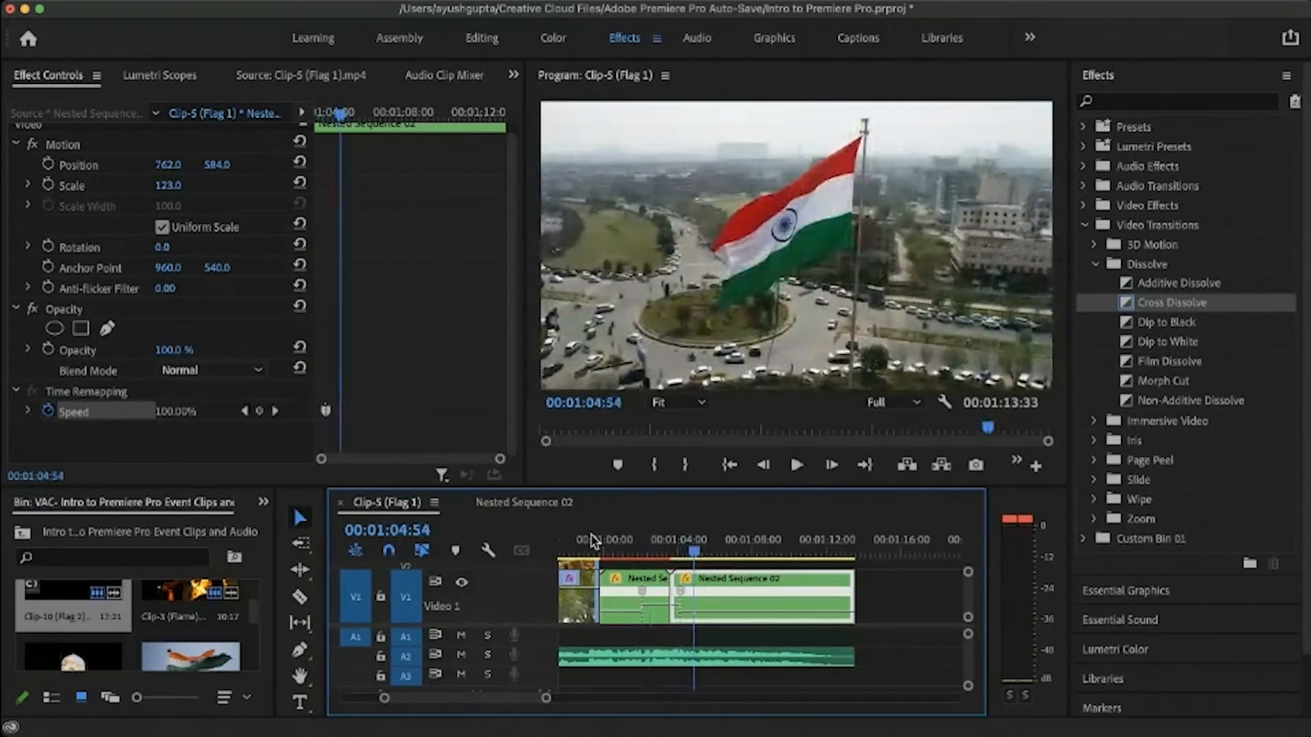
left_click(655, 546)
key("space")
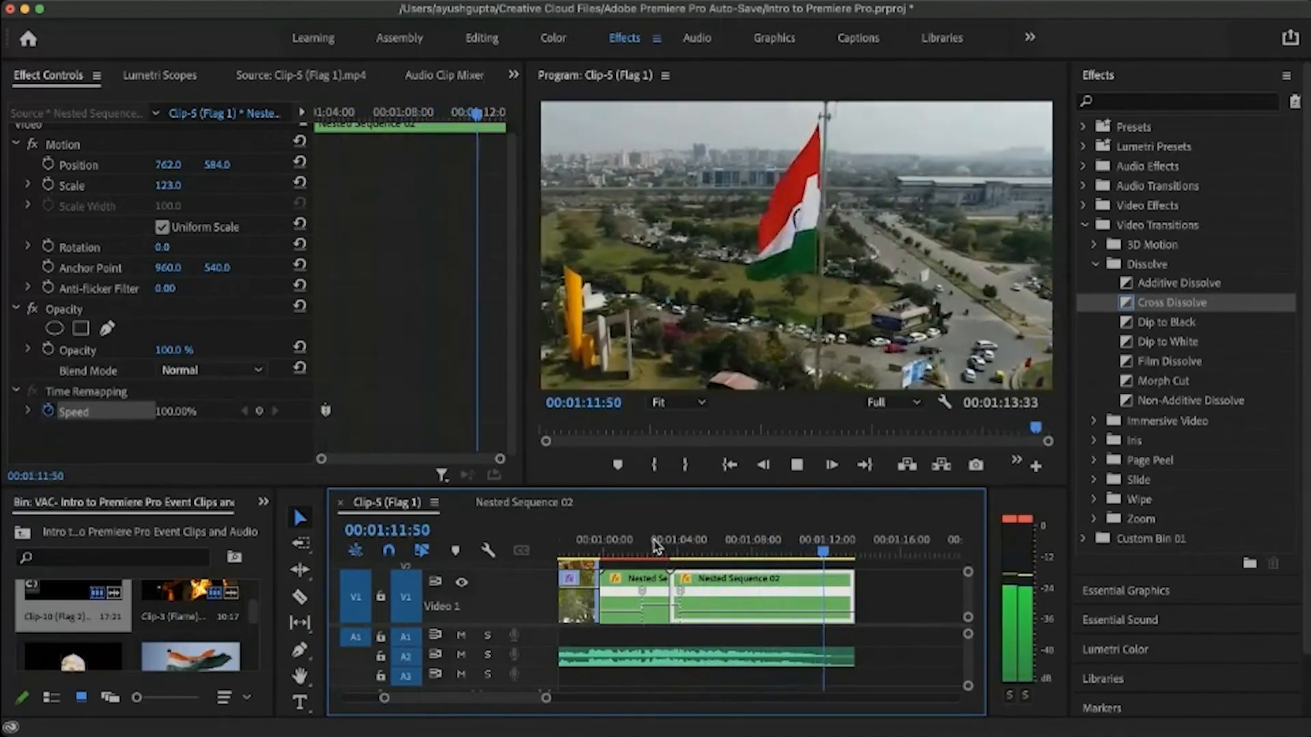
key("space")
mouse_move(661, 548)
left_mouse_down()
mouse_move(689, 554)
mouse_move(673, 551)
left_mouse_up()
left_click_drag(790, 546, 719, 548)
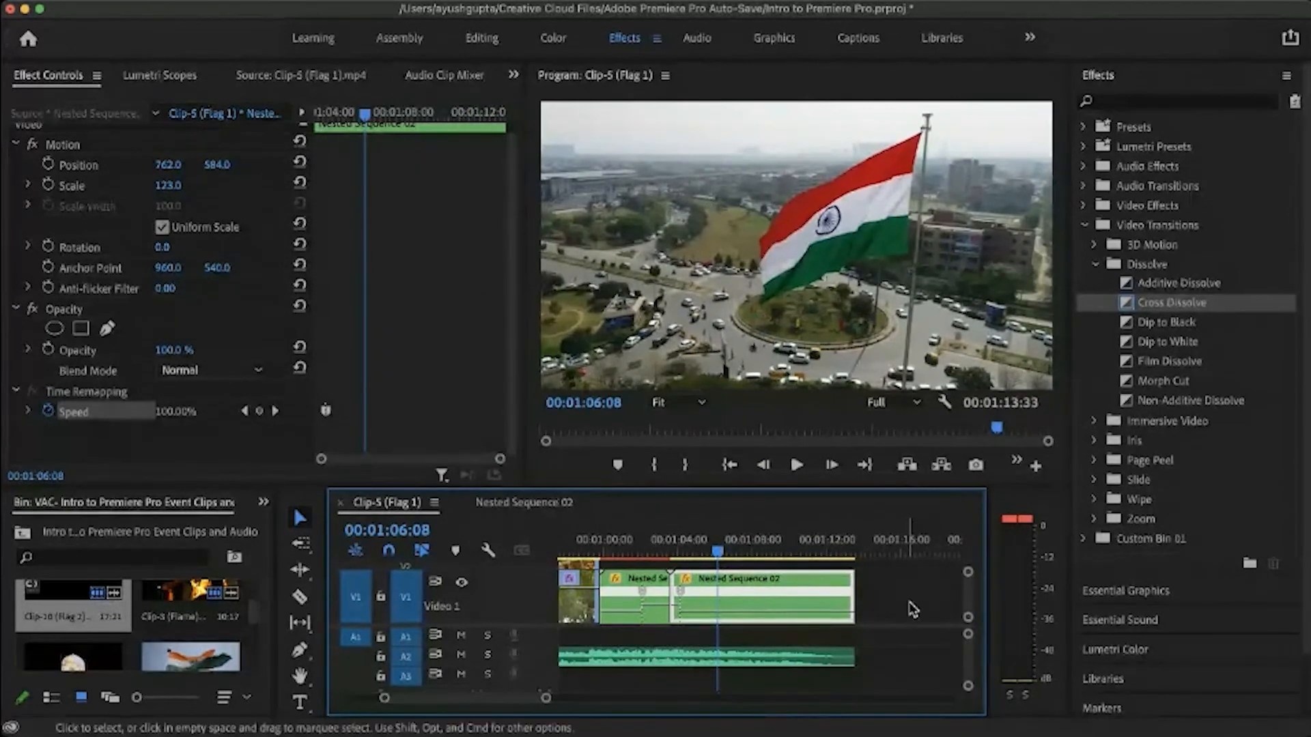
Step: Apply a Constant Power crossfade lasting 00:00:03:40 to the end of the Audio (Teri Mitti).wav music clip
left_click(836, 656)
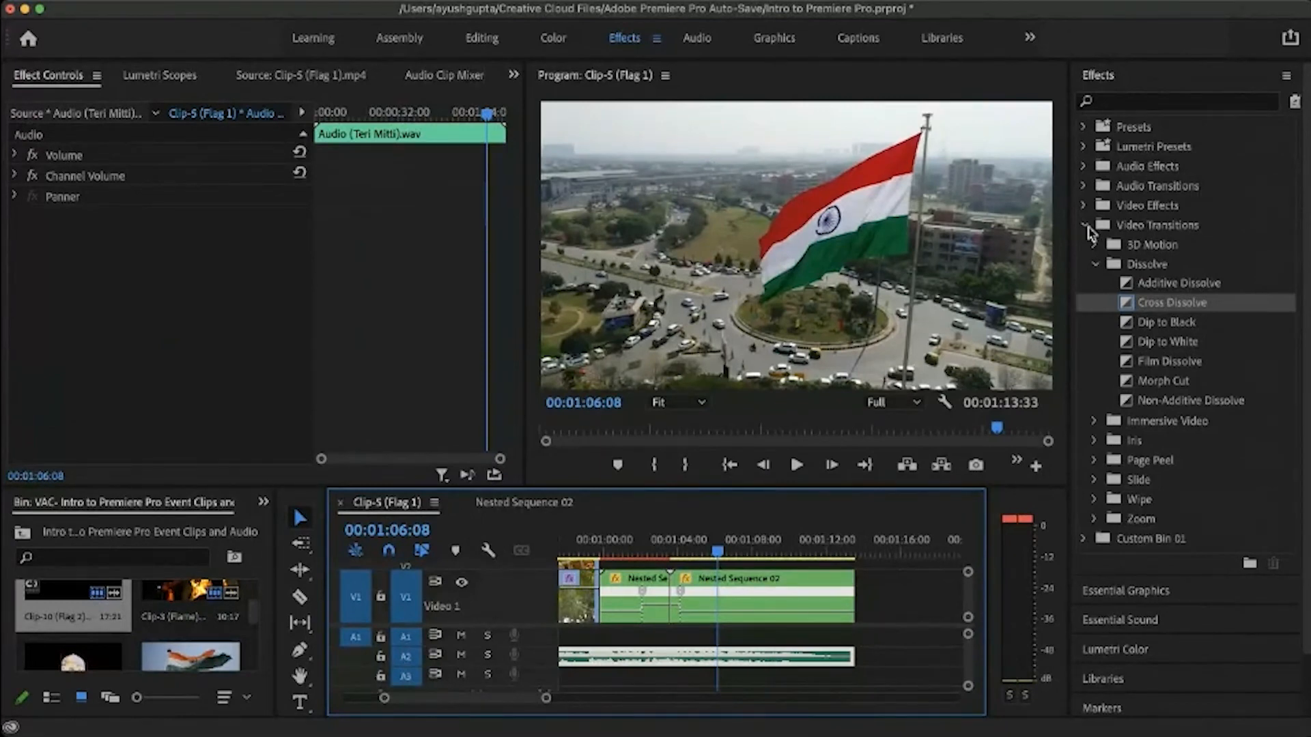
left_click(1085, 225)
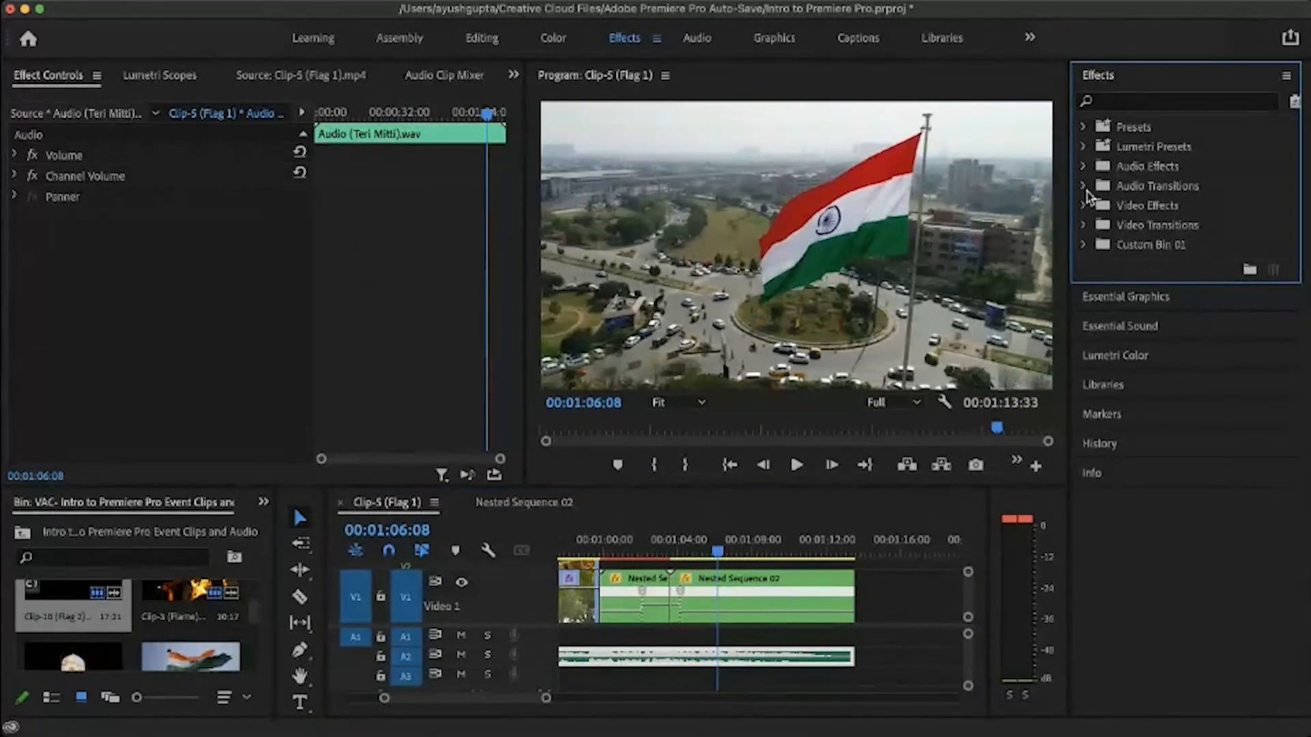
left_click(1082, 187)
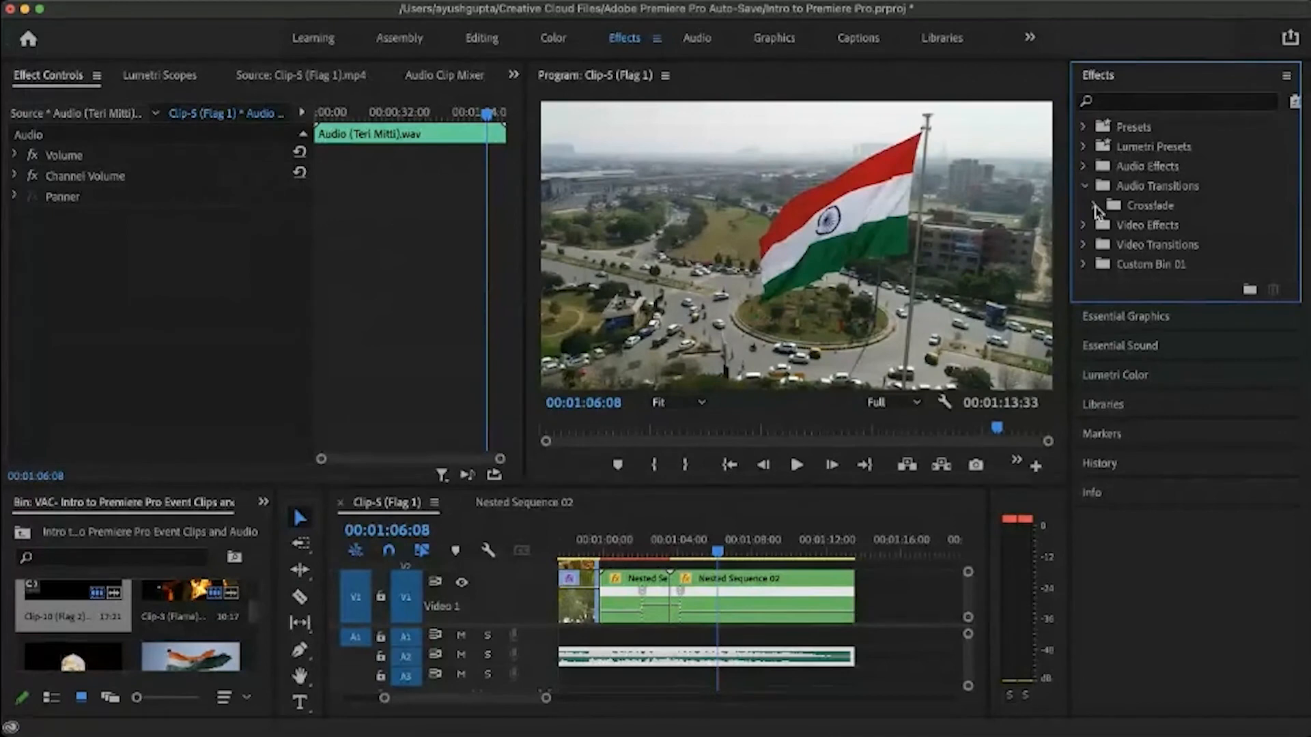
left_click(1095, 206)
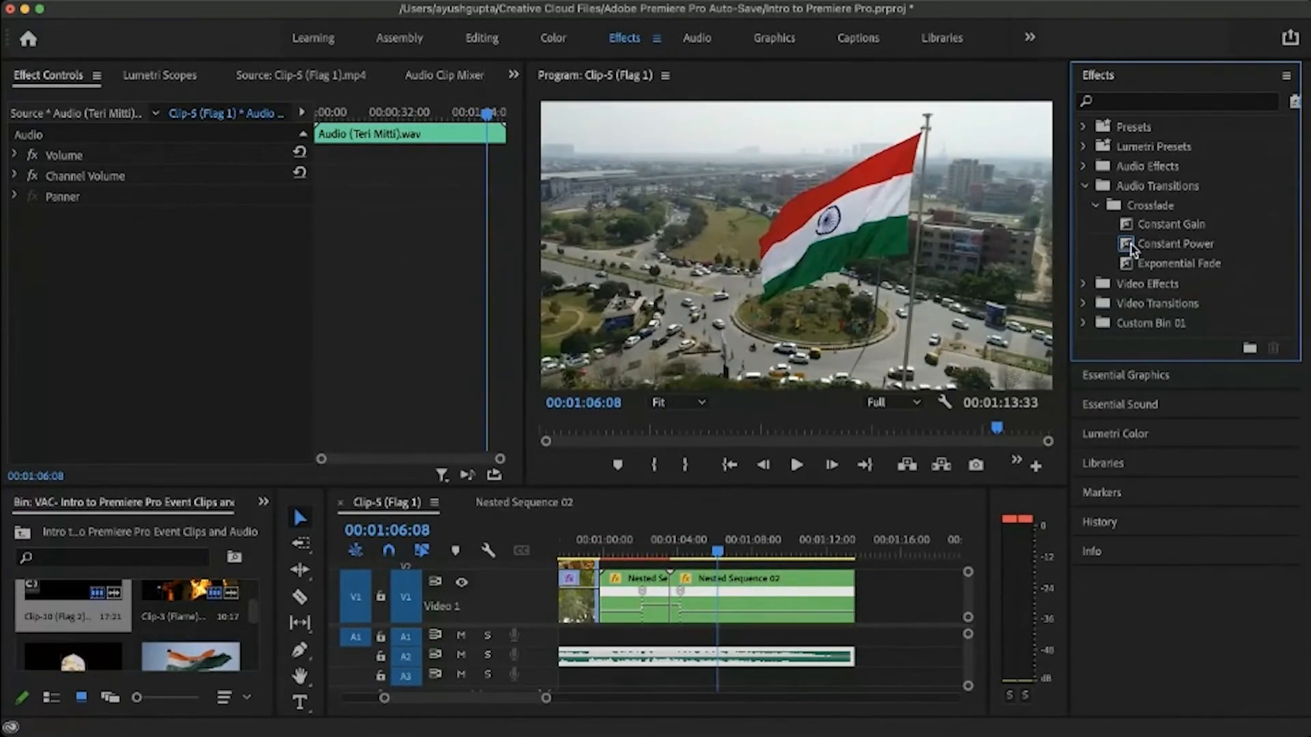
left_click(1130, 247)
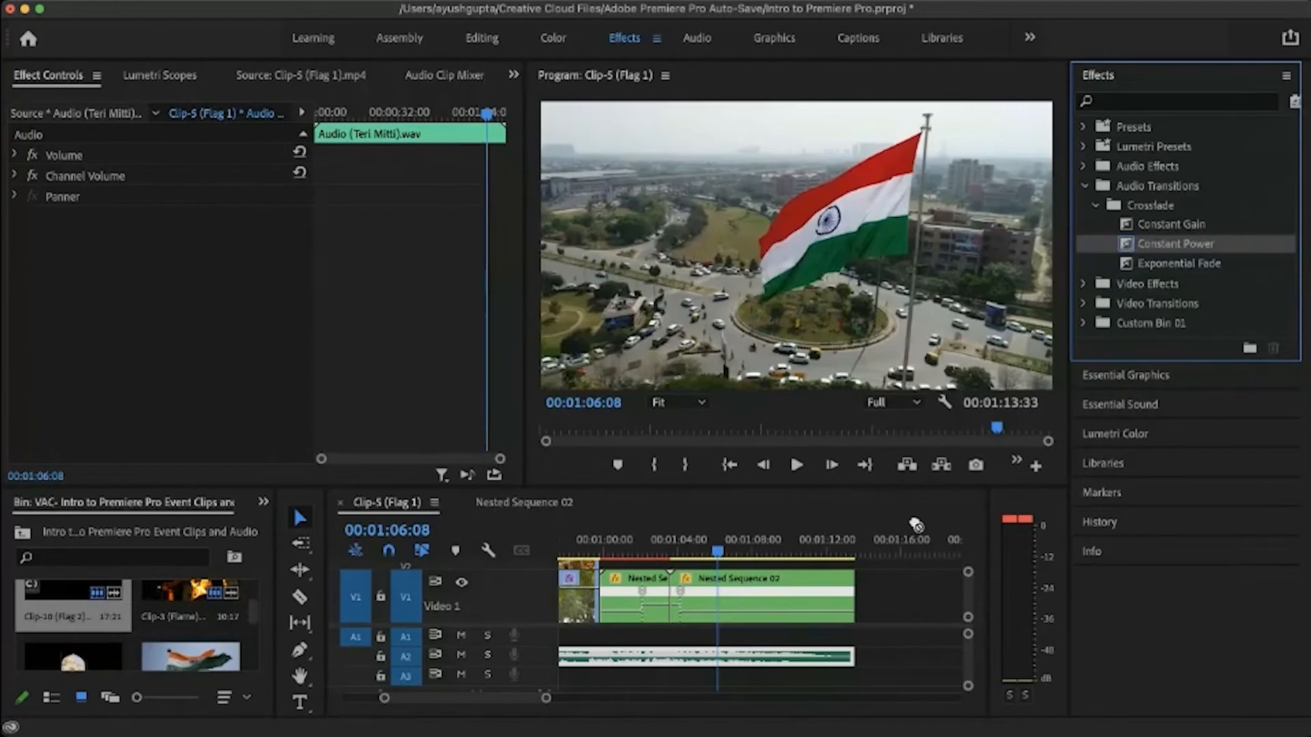
left_click_drag(914, 524, 580, 661)
Step: Play the last seconds of the sequence through to 00:01:13:33 to check the music fade-out
scroll(853, 658, "up", 4)
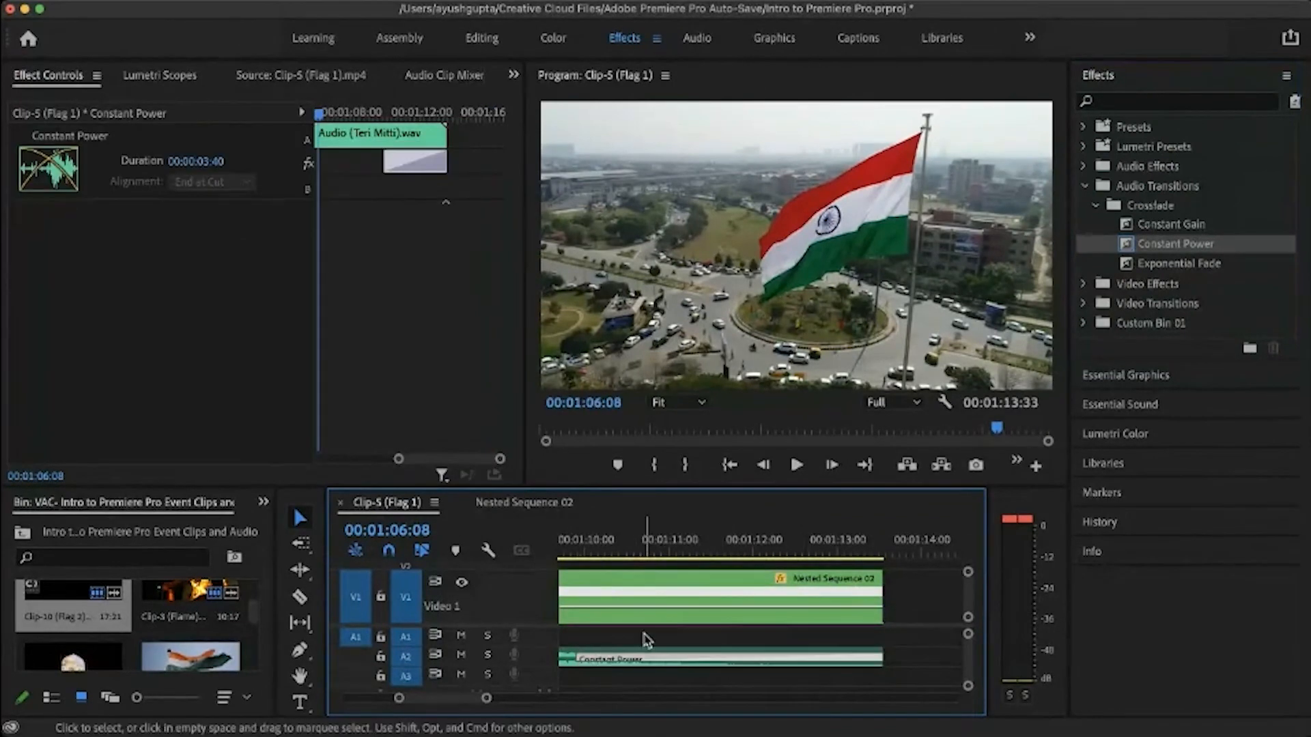
scroll(645, 637, "down", 3)
scroll(645, 638, "up", 5)
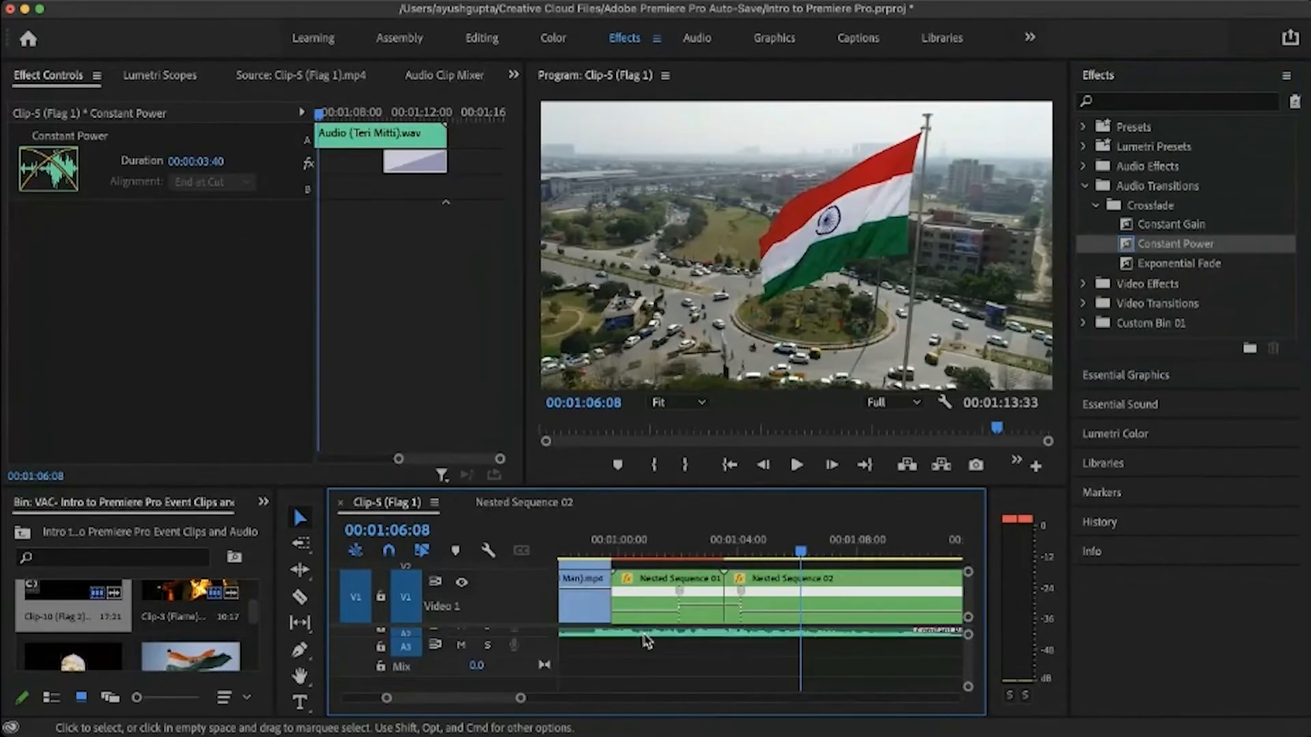
scroll(645, 639, "down", 3)
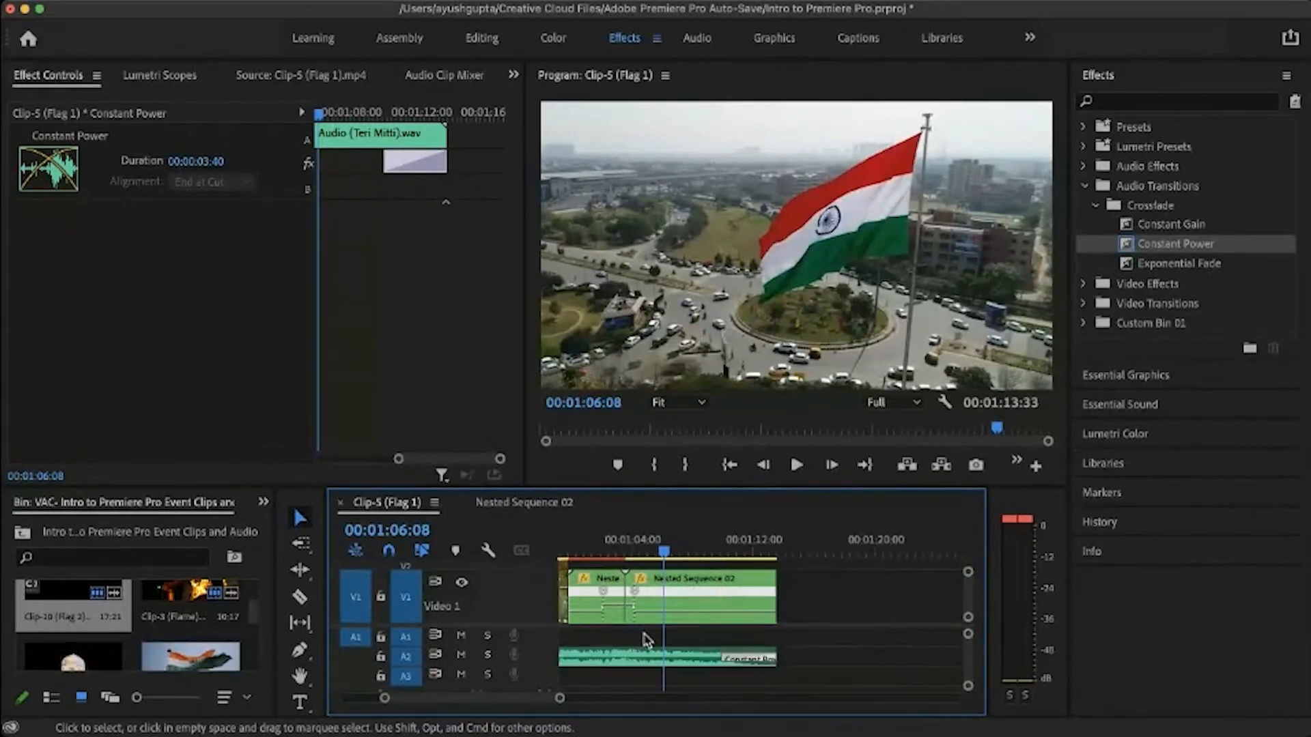
left_click(705, 549)
key("space")
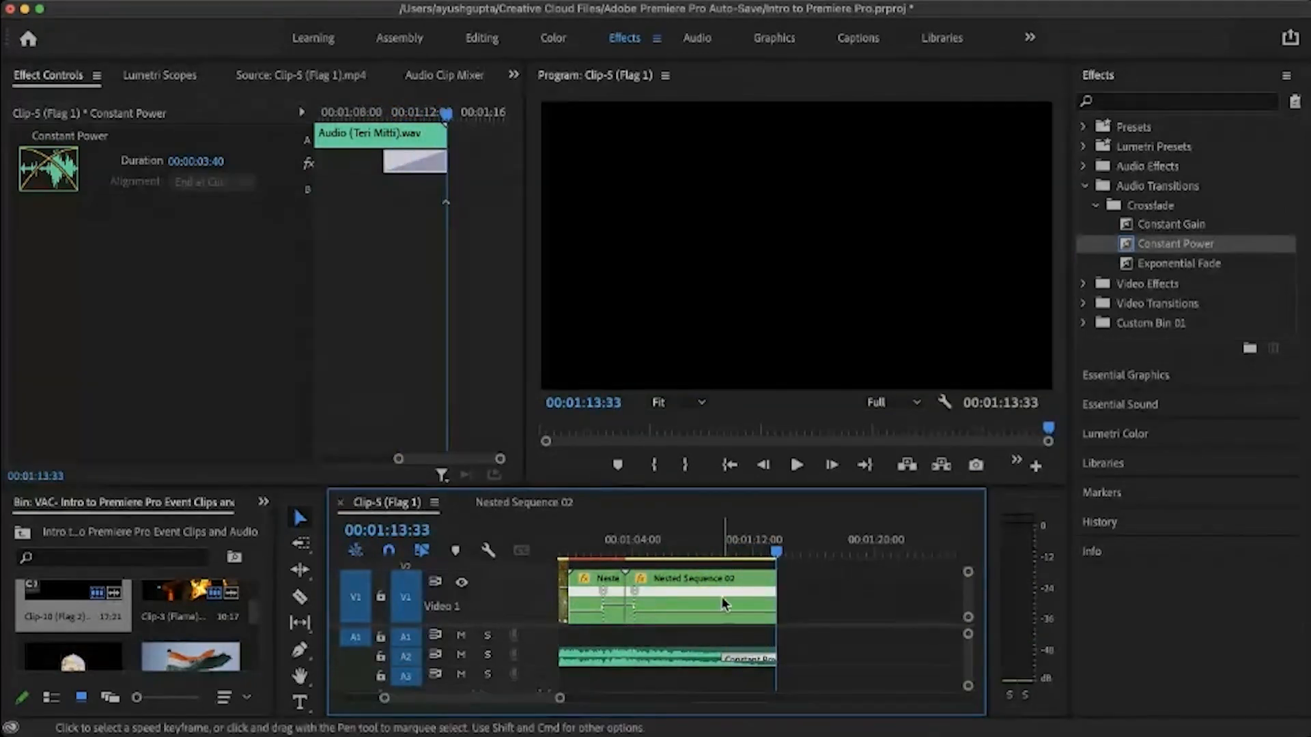
Step: Play the sequence from 00:00:00:00 and replay the cut from the VAC title into the INTRO to PREMIERE PRO title
scroll(723, 596, "up", 3)
scroll(722, 596, "down", 5)
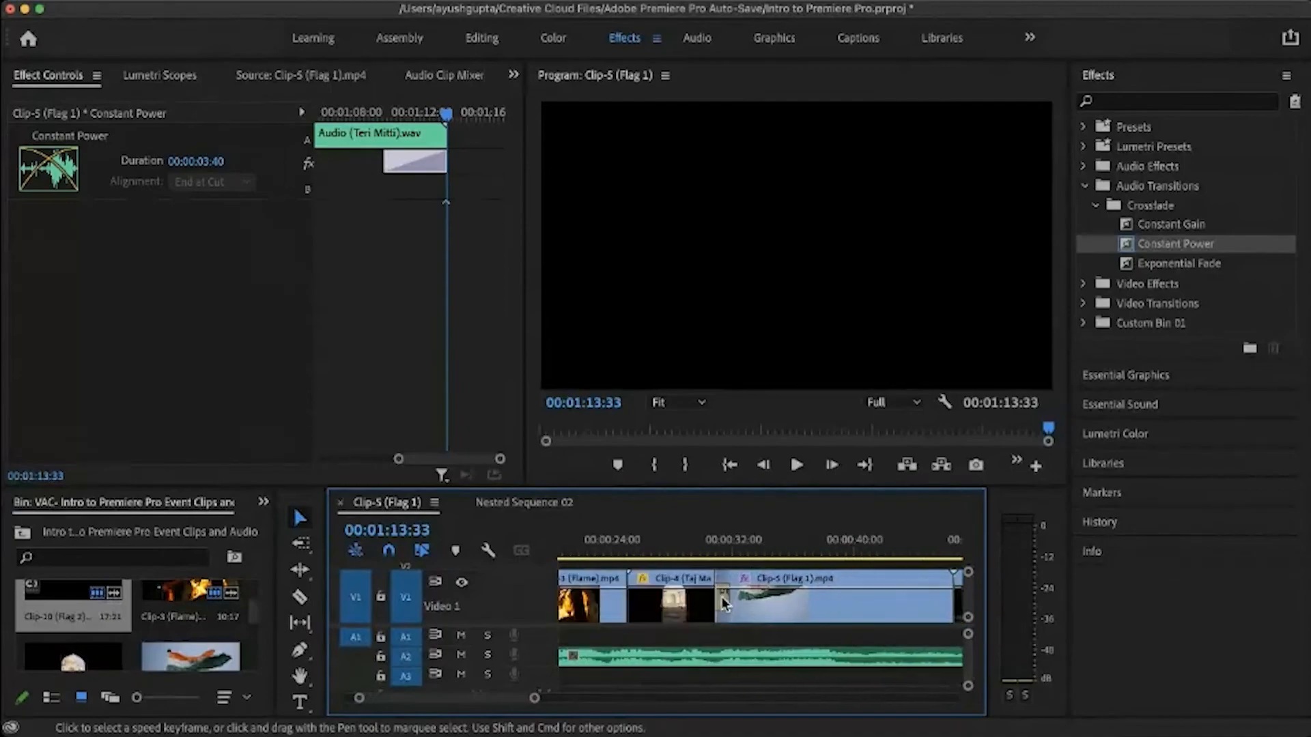
scroll(722, 599, "left", 1)
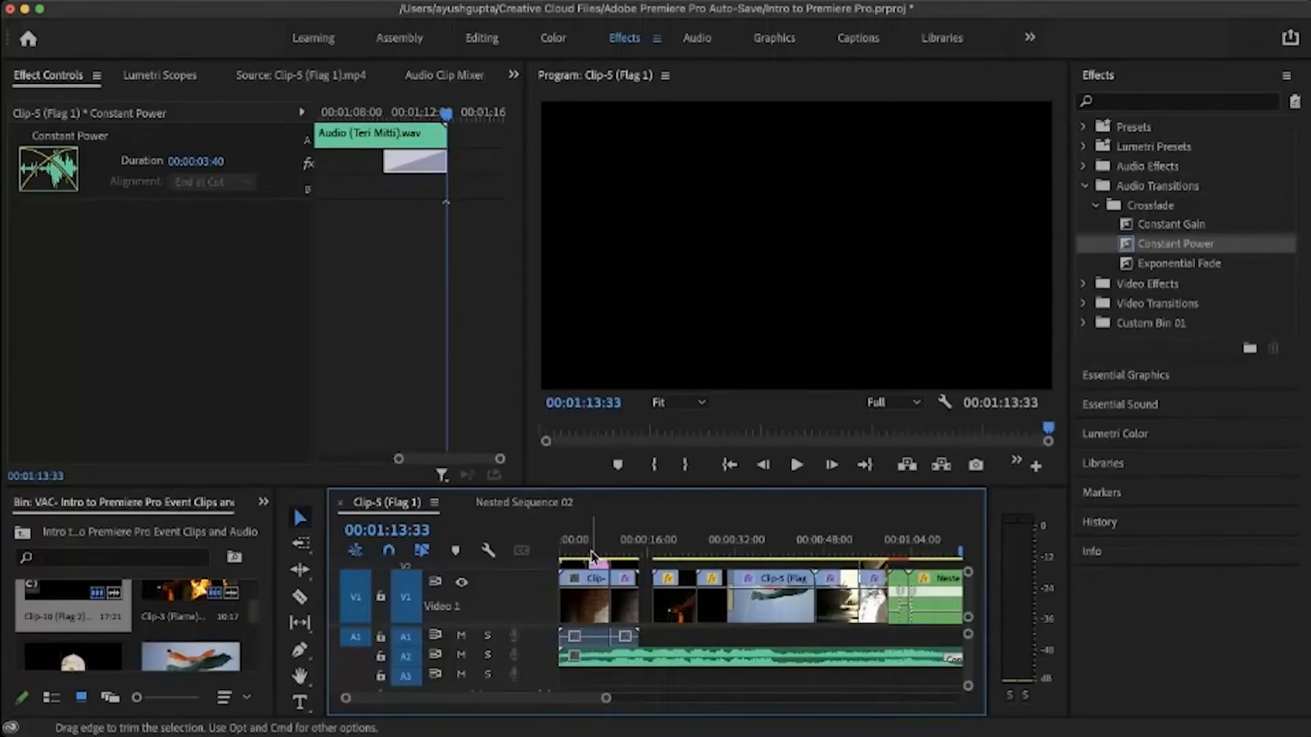
left_click_drag(588, 551, 526, 551)
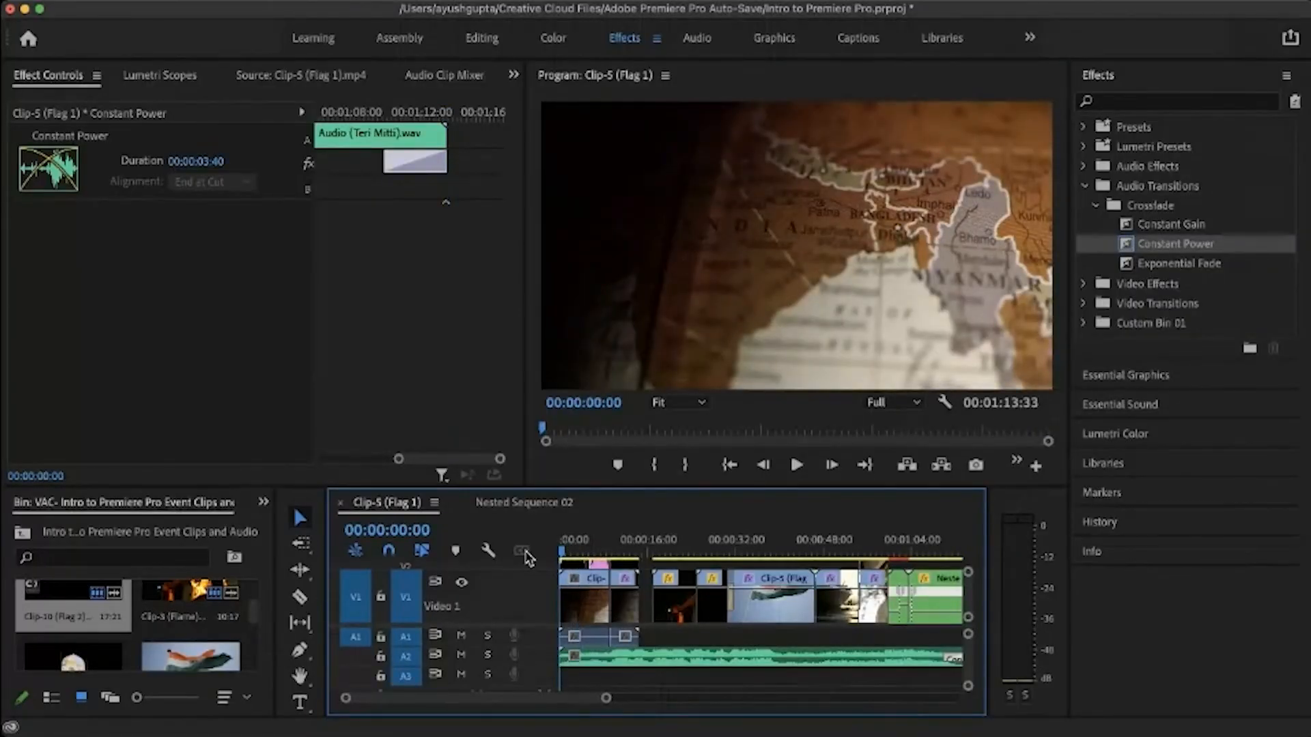
key("space")
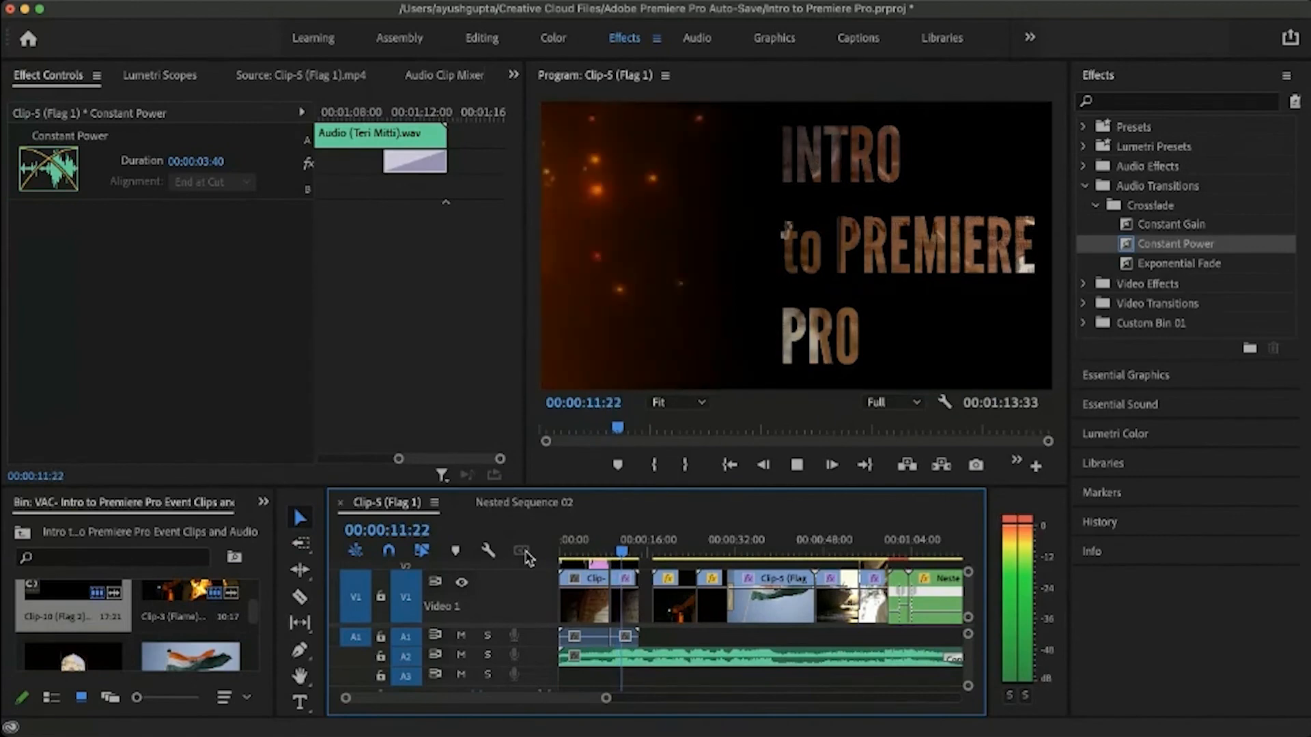
key("space")
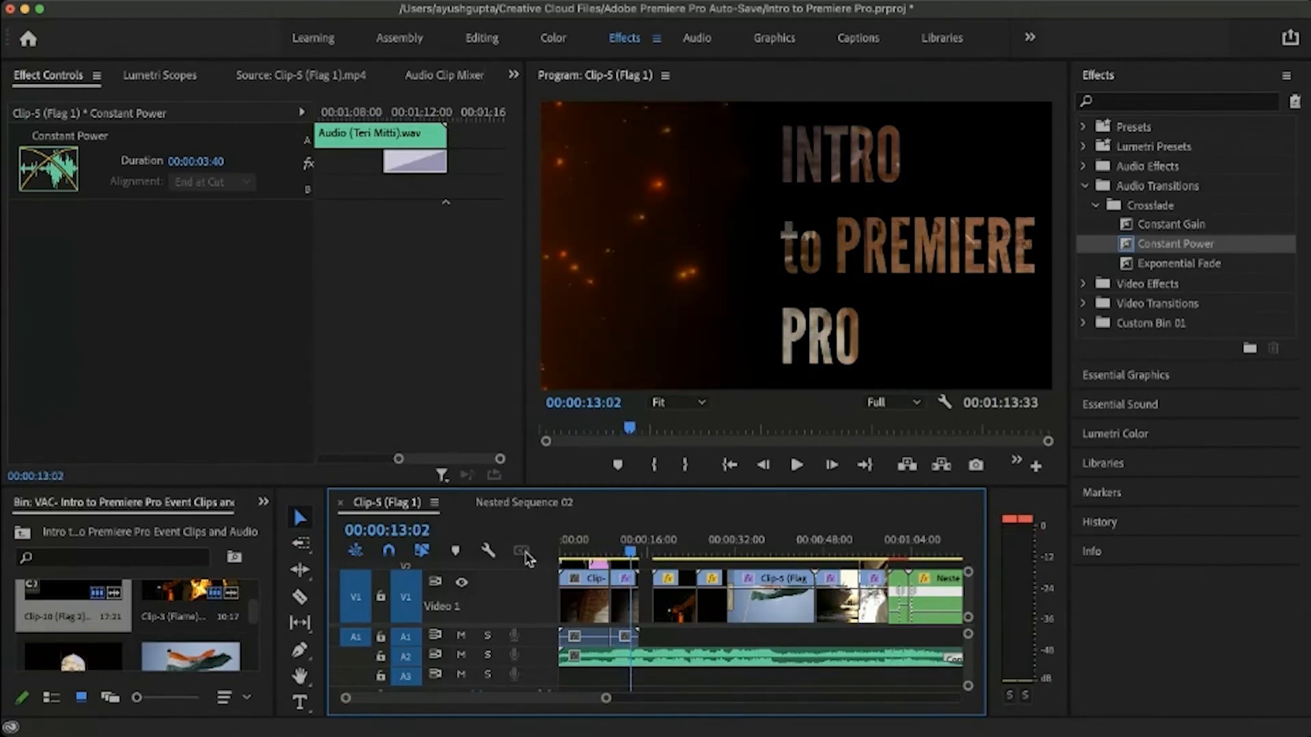
left_click(603, 554)
mouse_move(605, 556)
left_mouse_down()
mouse_move(626, 555)
mouse_move(607, 557)
left_mouse_up()
key("space")
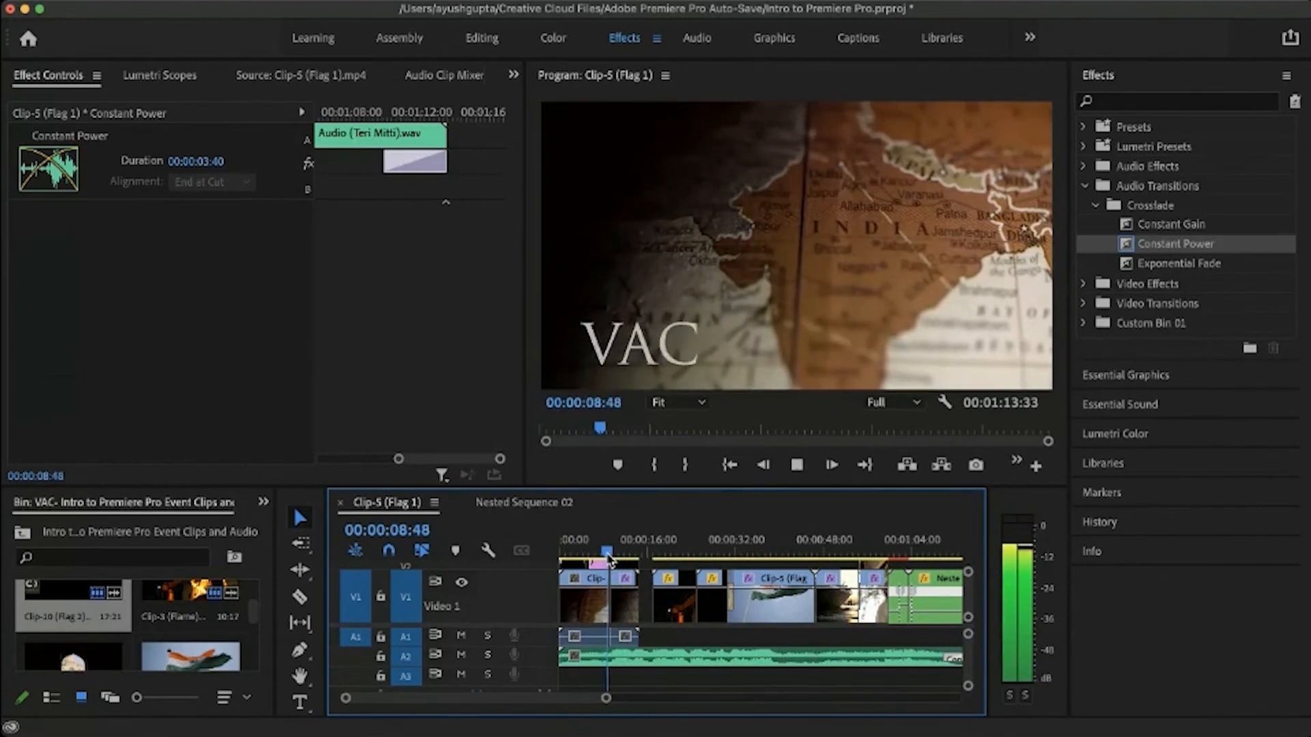
key("space")
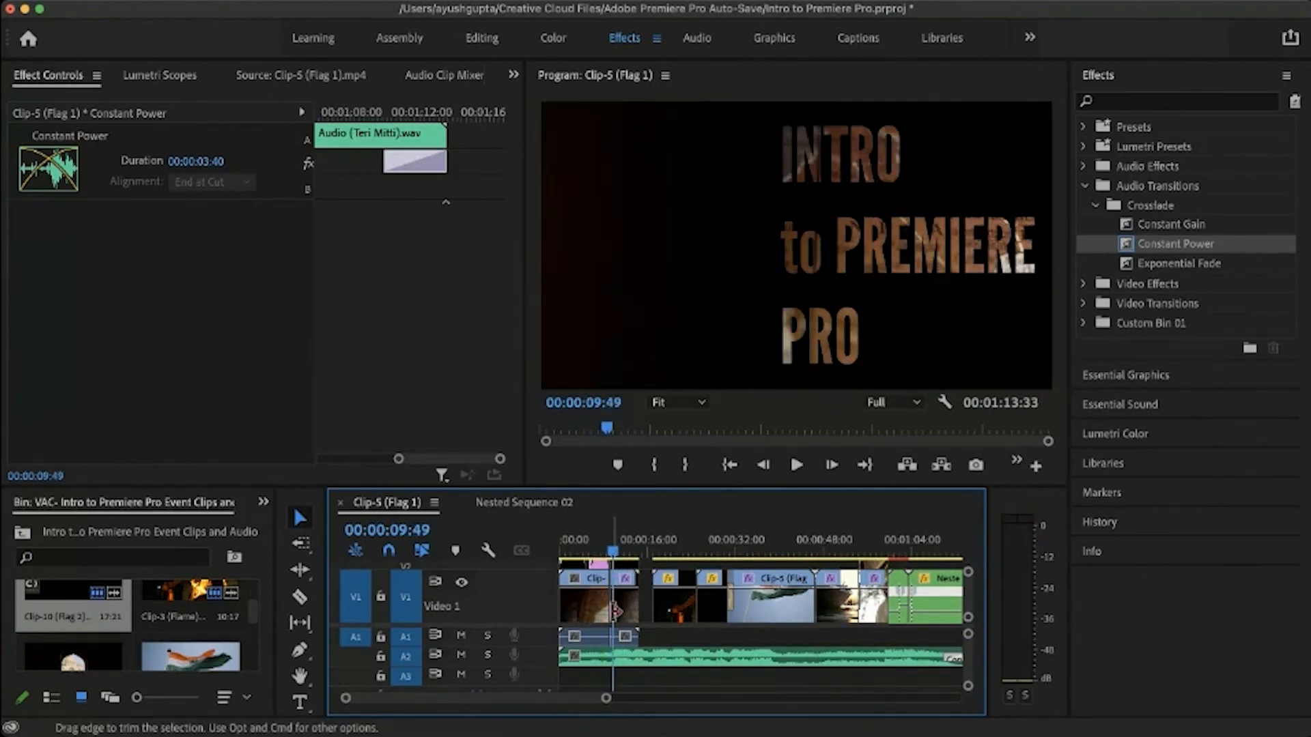
Step: Apply a Dip to Black transition lasting 00:00:01:33, centered on the cut between the two Clip-1 (India Map).mp4 clips on Video 1
scroll(613, 637, "up", 5)
scroll(637, 645, "left", 1)
scroll(636, 645, "left", 1)
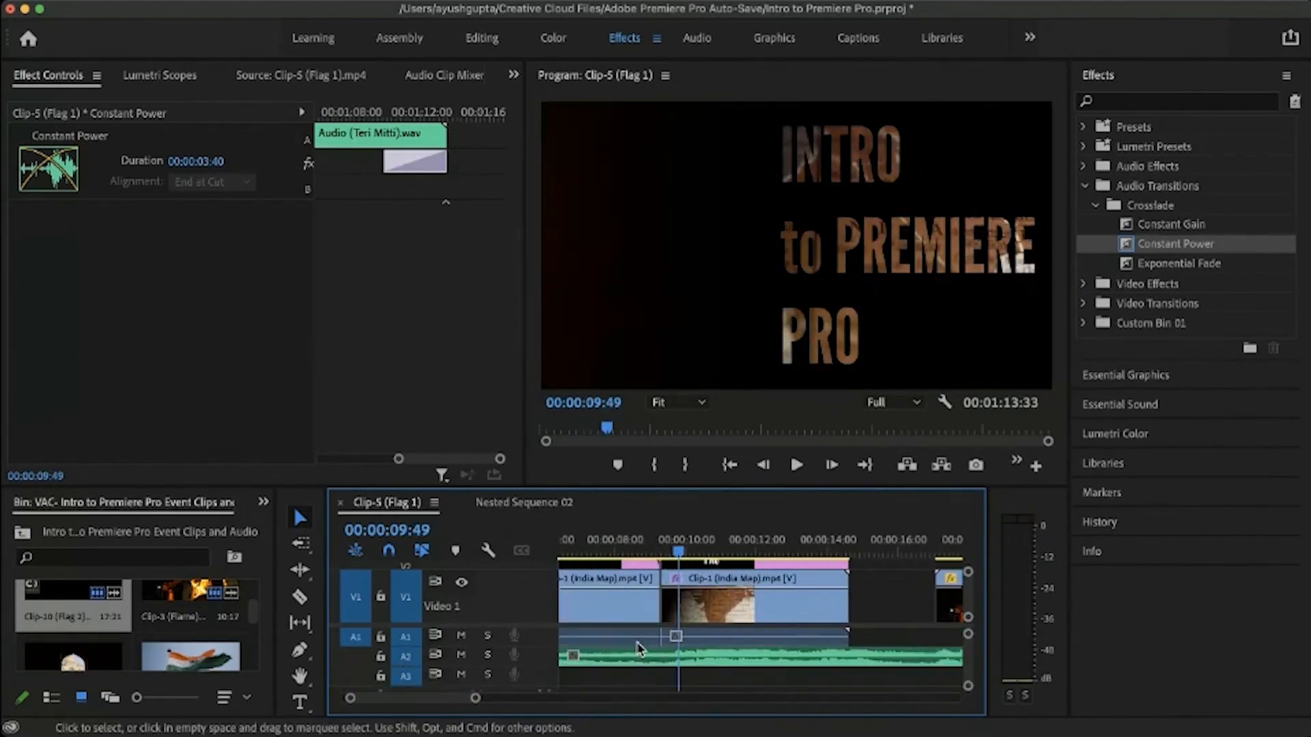
left_click(1096, 206)
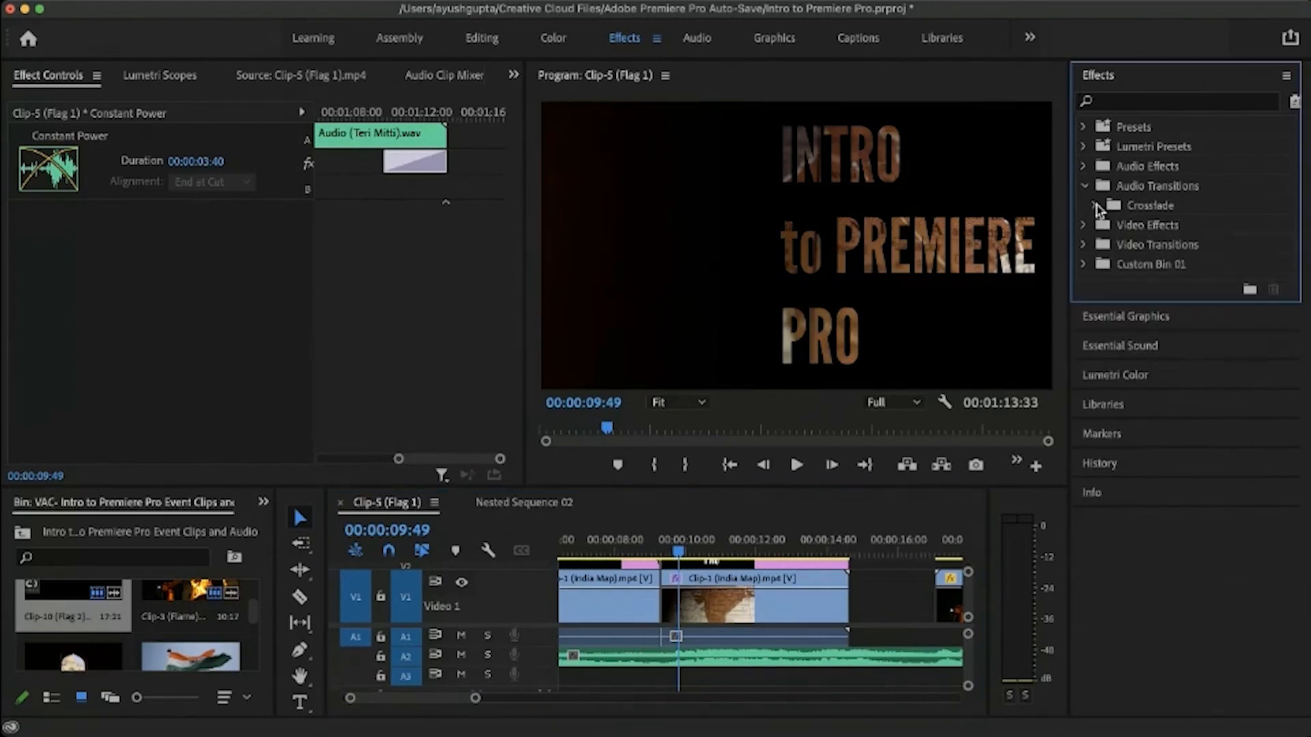
left_click(1085, 187)
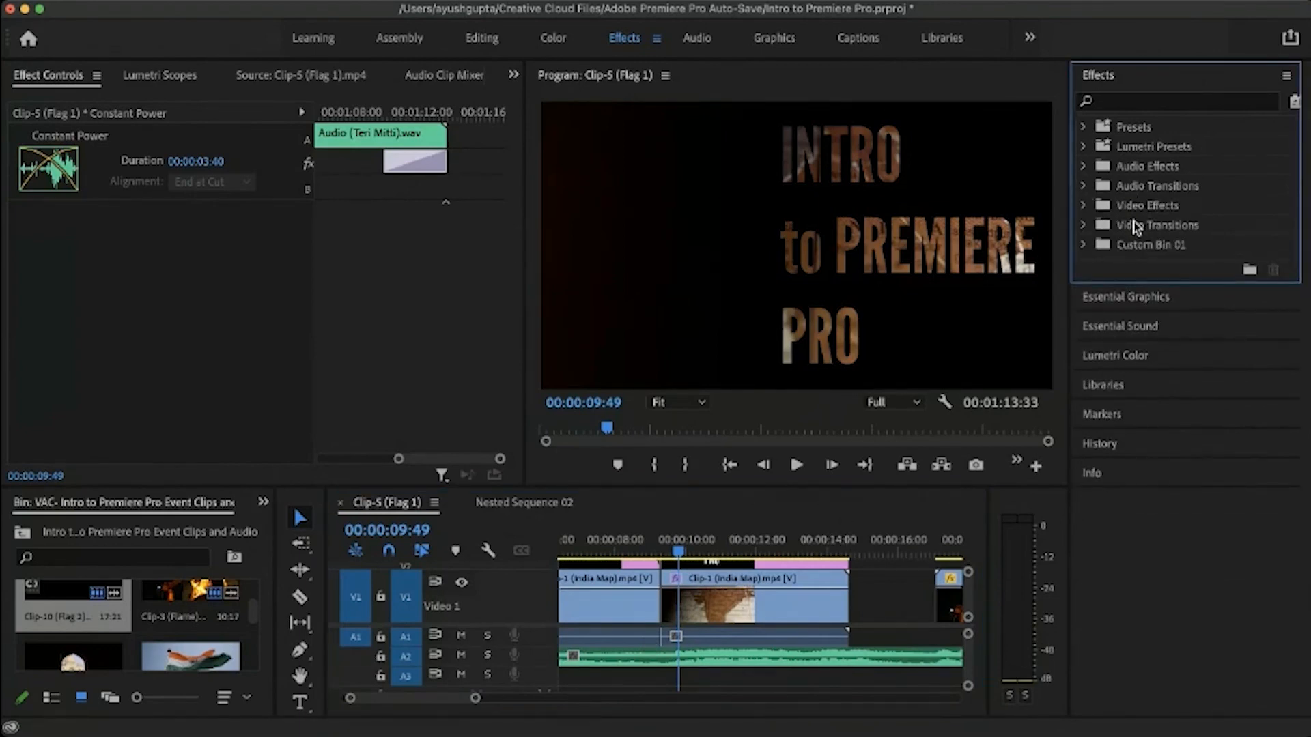
left_click(644, 553)
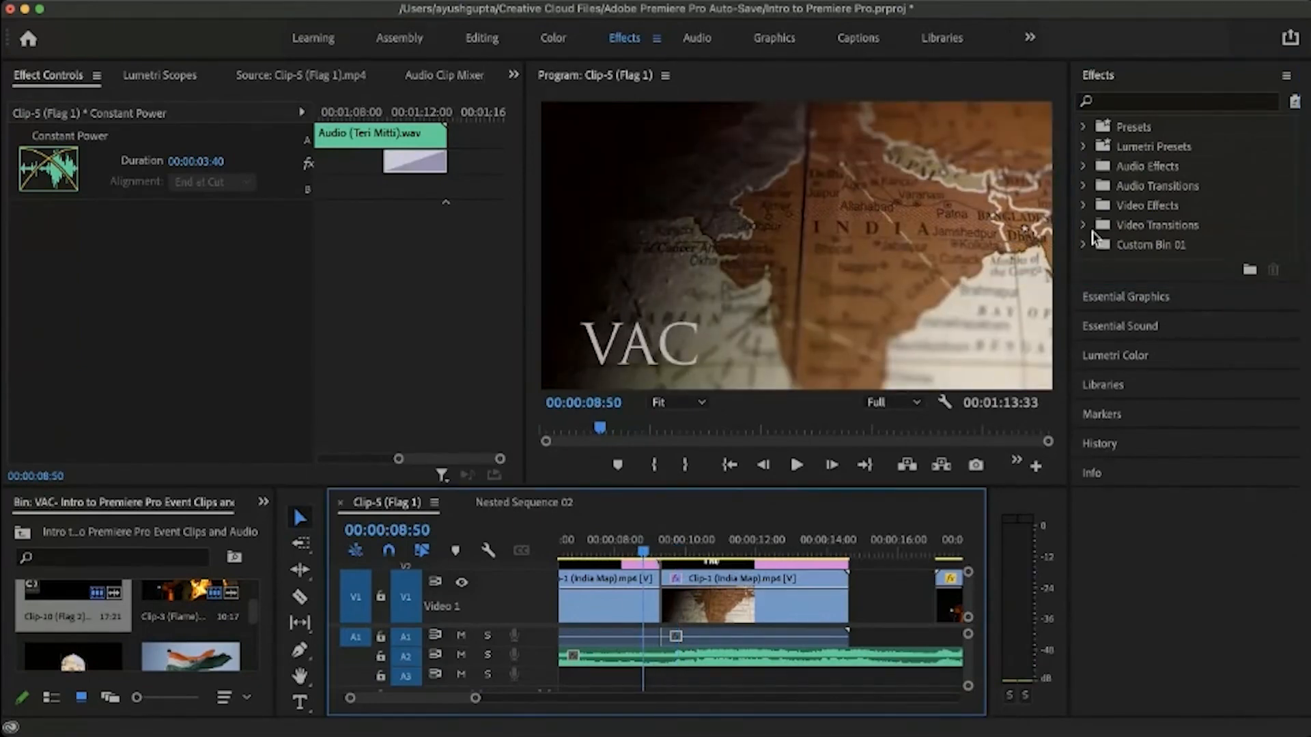
left_click(1083, 225)
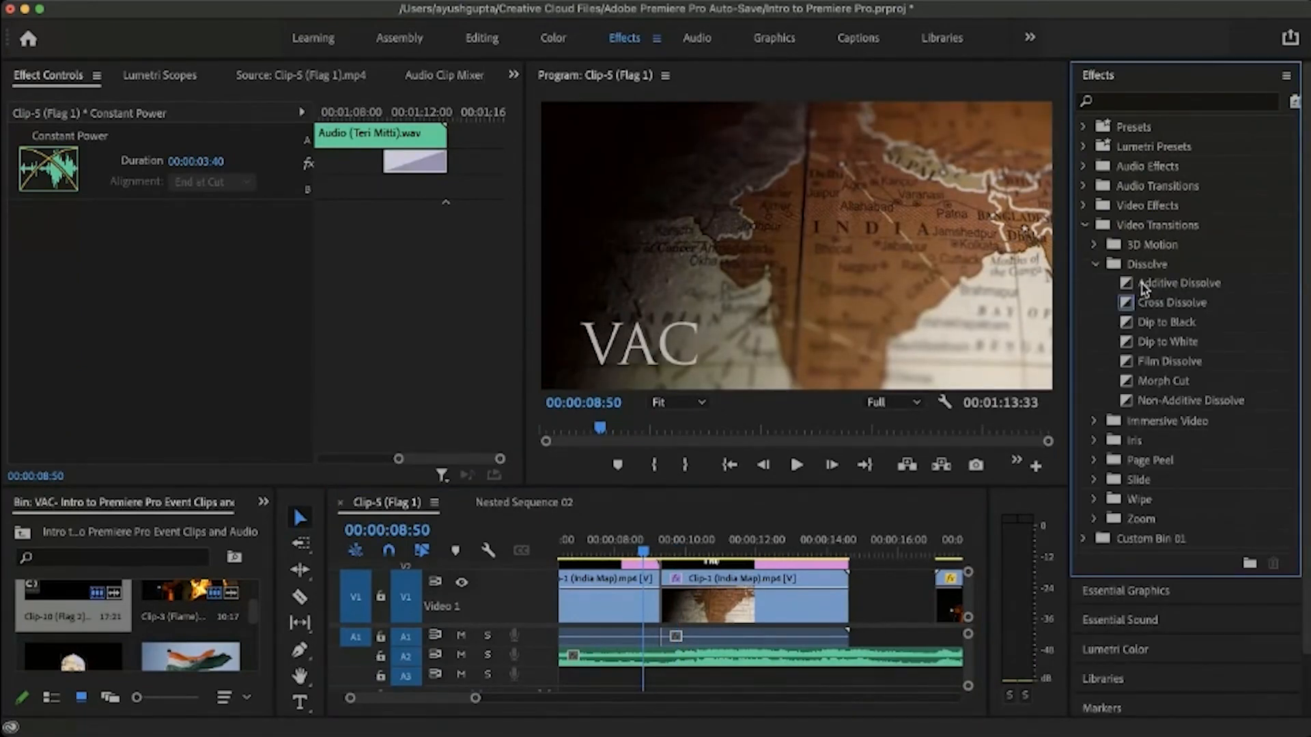
left_click(1174, 327)
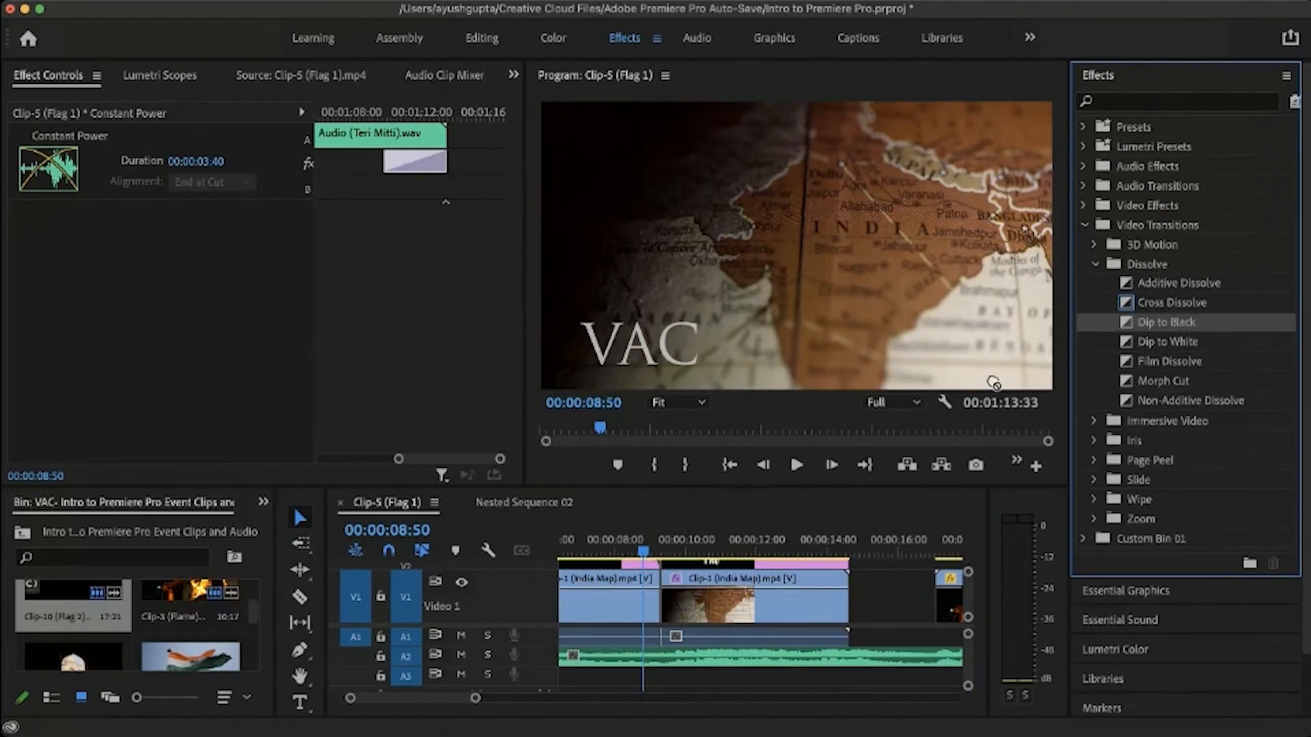
left_click_drag(993, 382, 662, 637)
left_click_drag(705, 552, 601, 600)
scroll(663, 597, "up", 3)
scroll(600, 600, "down", 3)
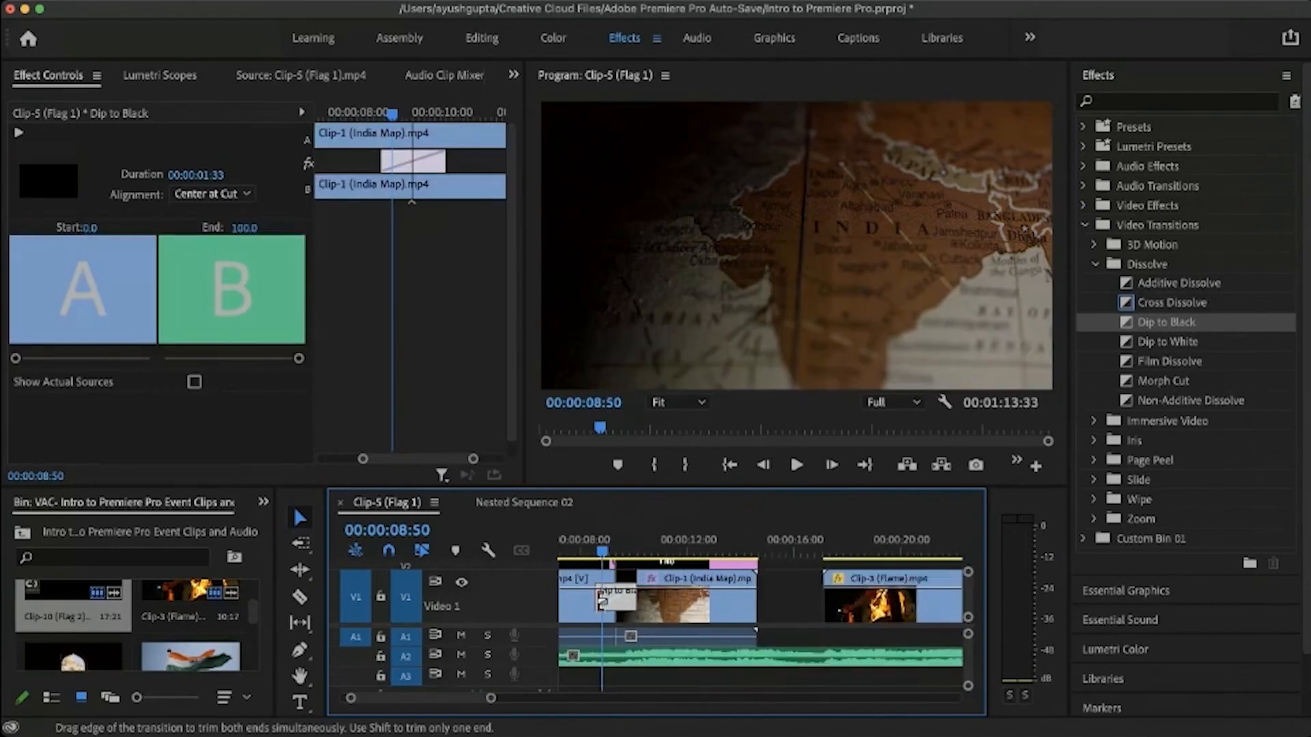
Step: Play the sequence from 00:00:06:43 through the new Dip to Black and the flag clips to review the edit
scroll(601, 601, "left", 3)
scroll(614, 600, "up", 2)
left_click(666, 542)
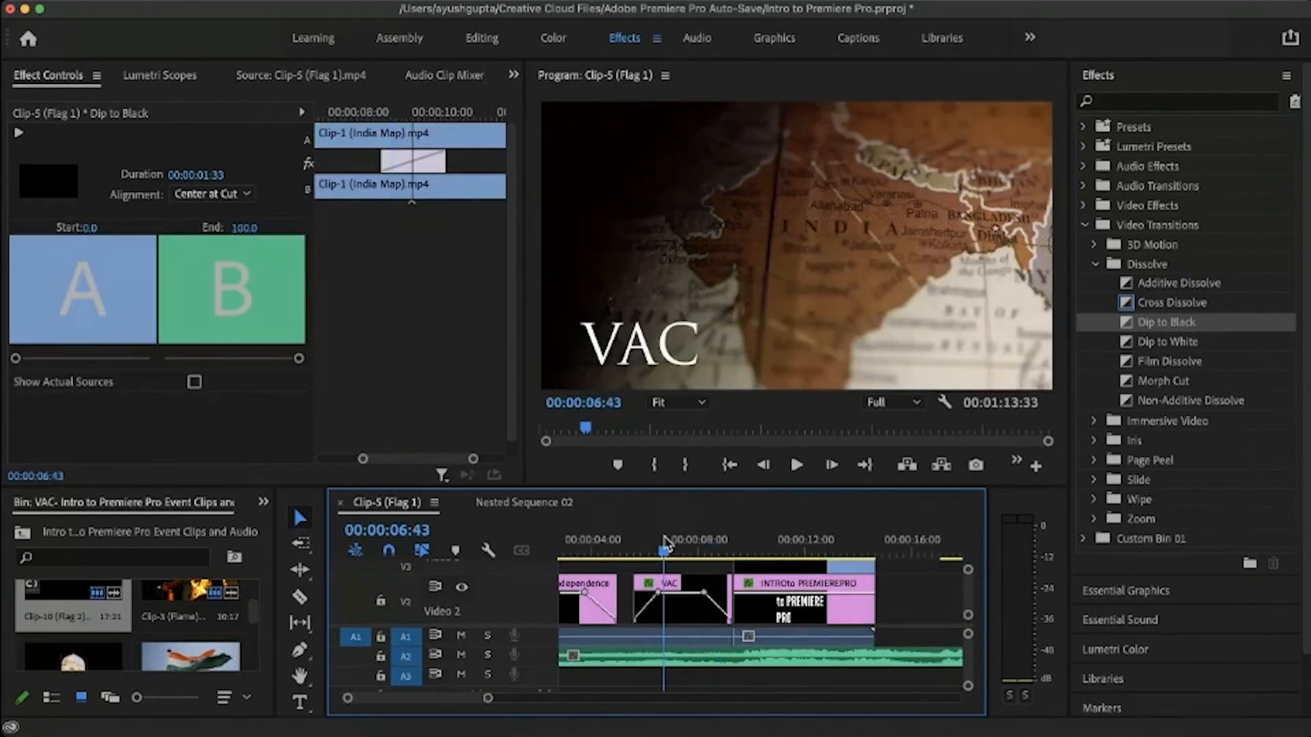
key("space")
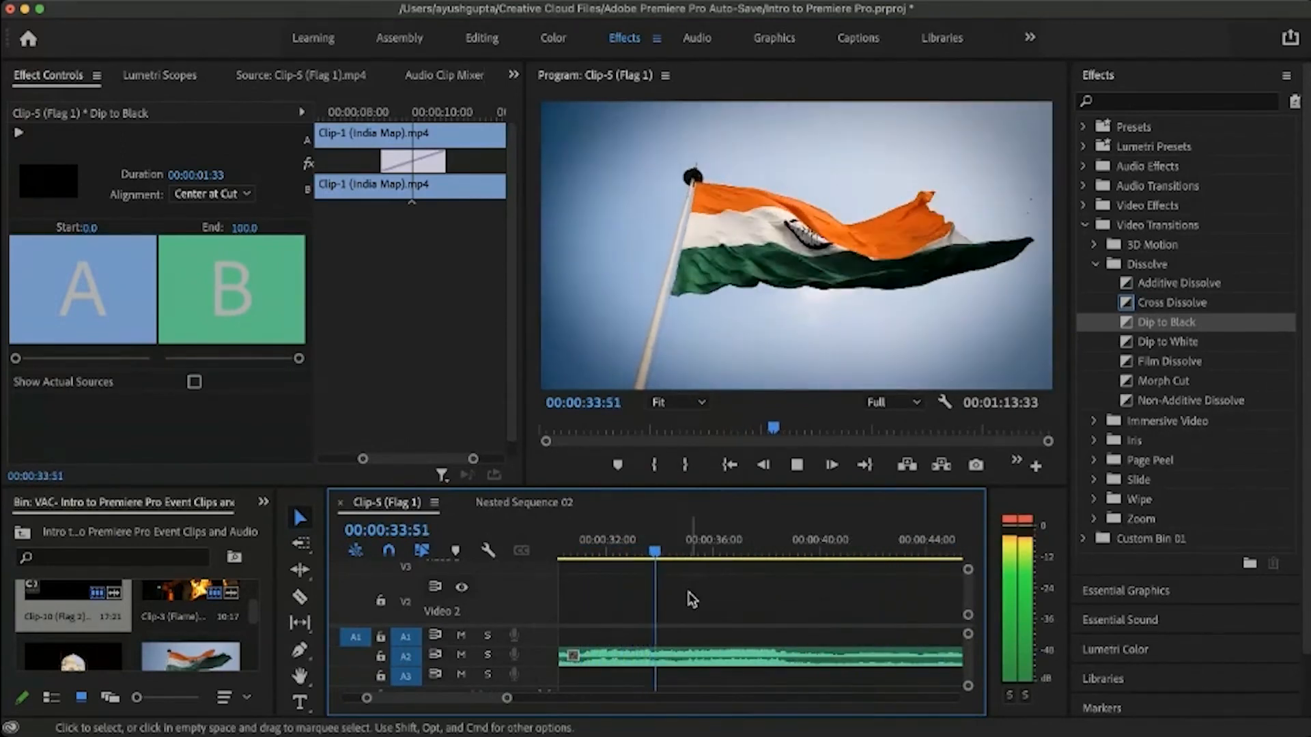
scroll(692, 600, "down", 5)
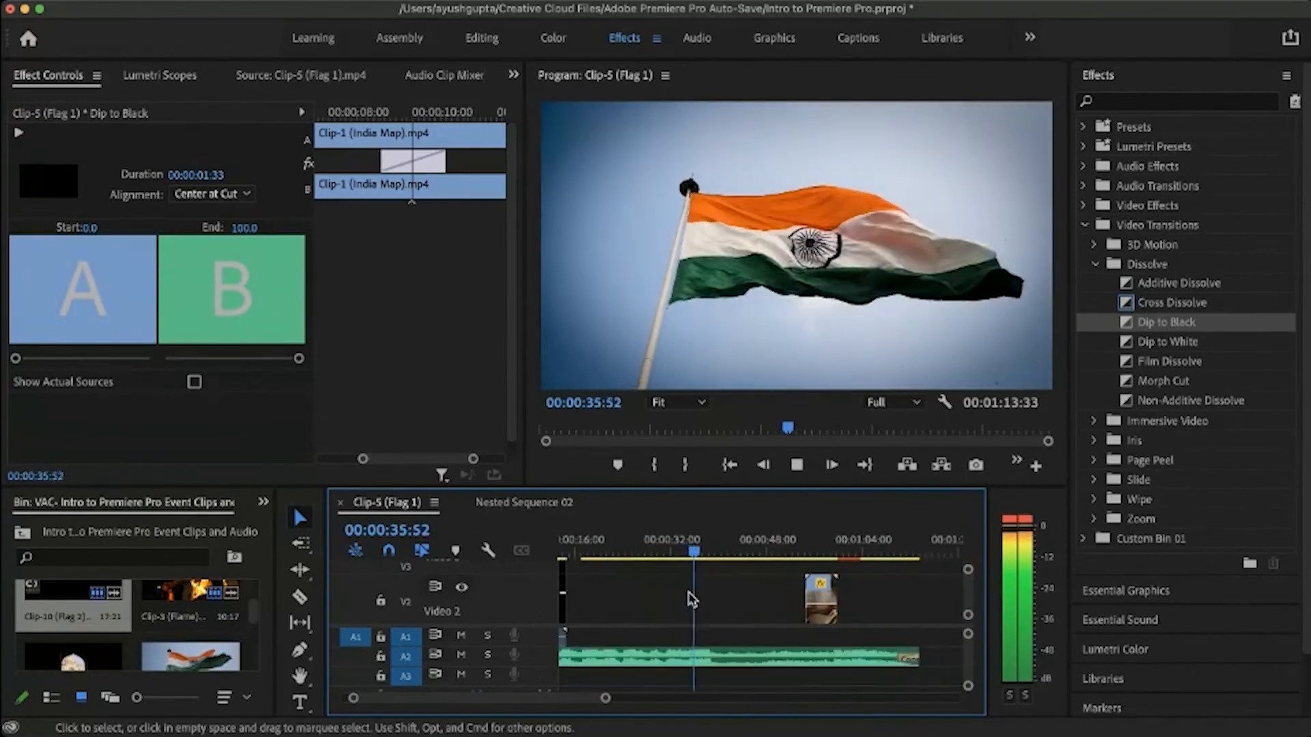
scroll(692, 599, "down", 2)
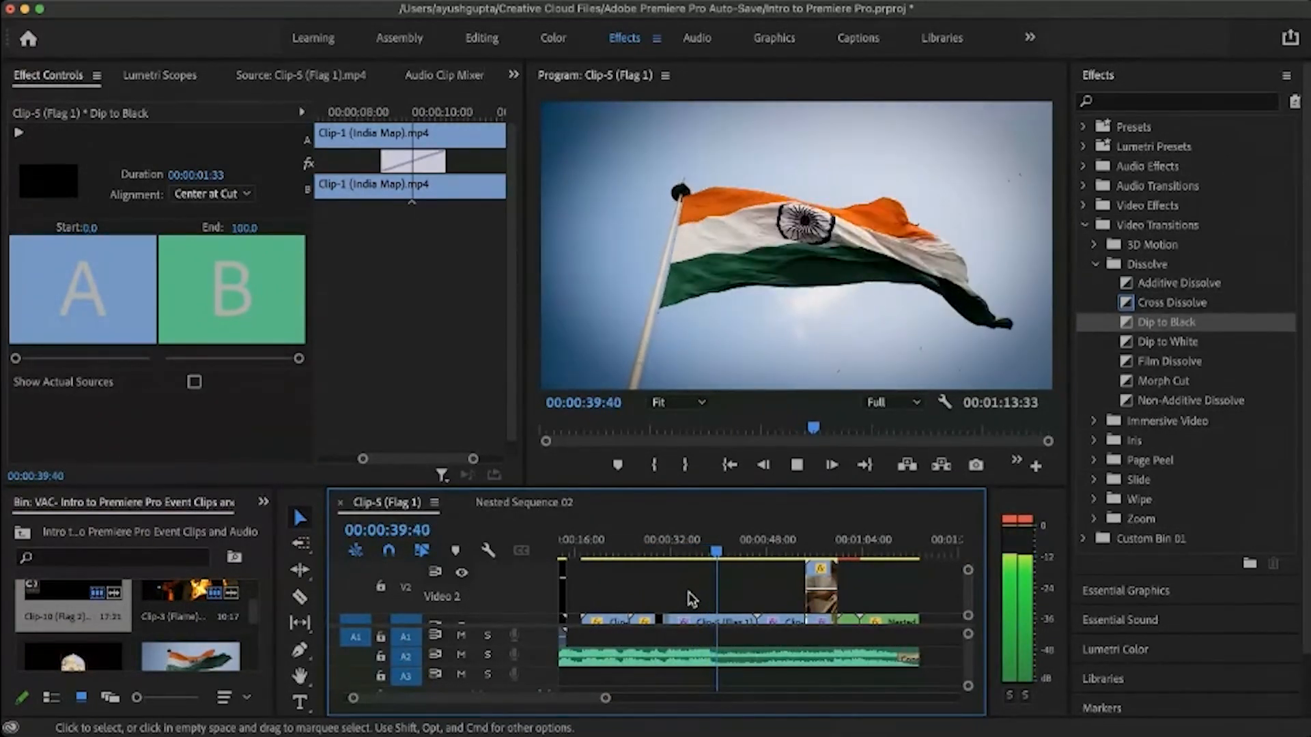
scroll(692, 600, "down", 3)
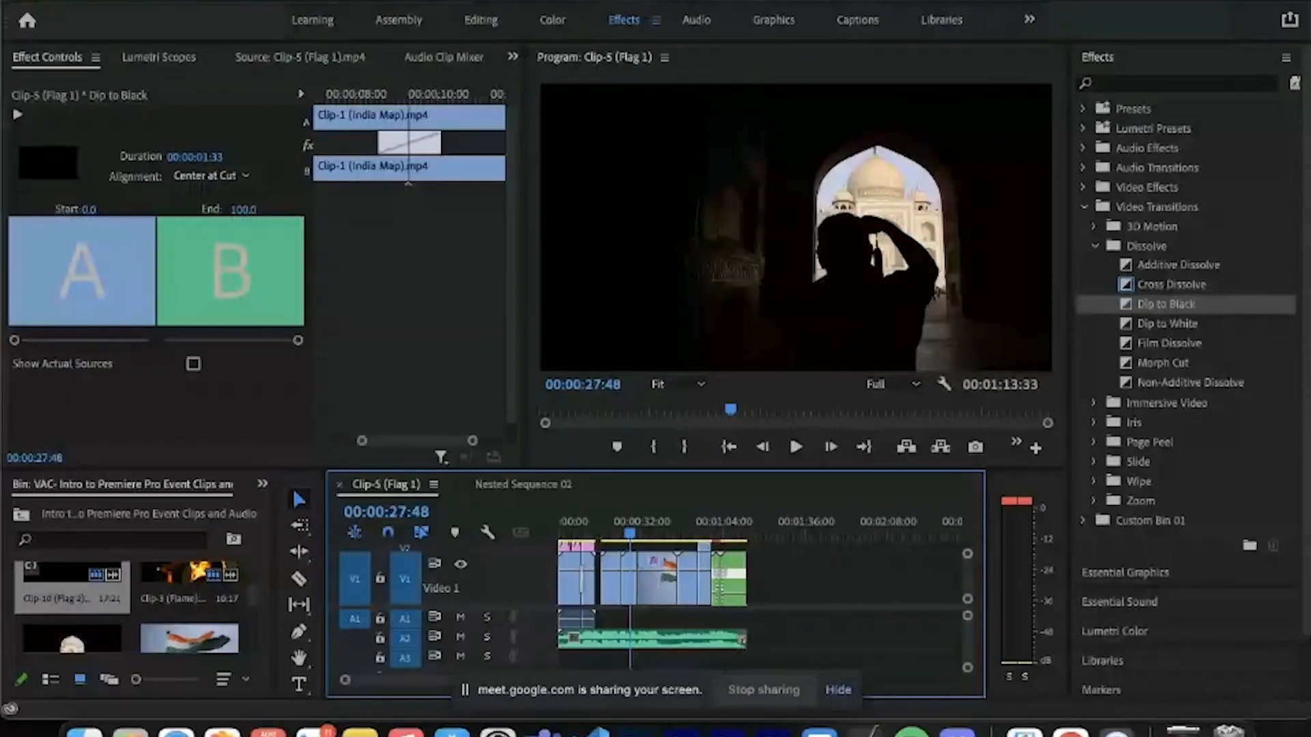
Step: Open the media export settings for the Clip-5 (Flag 1) sequence and choose the H.264 format
left_click(167, 1)
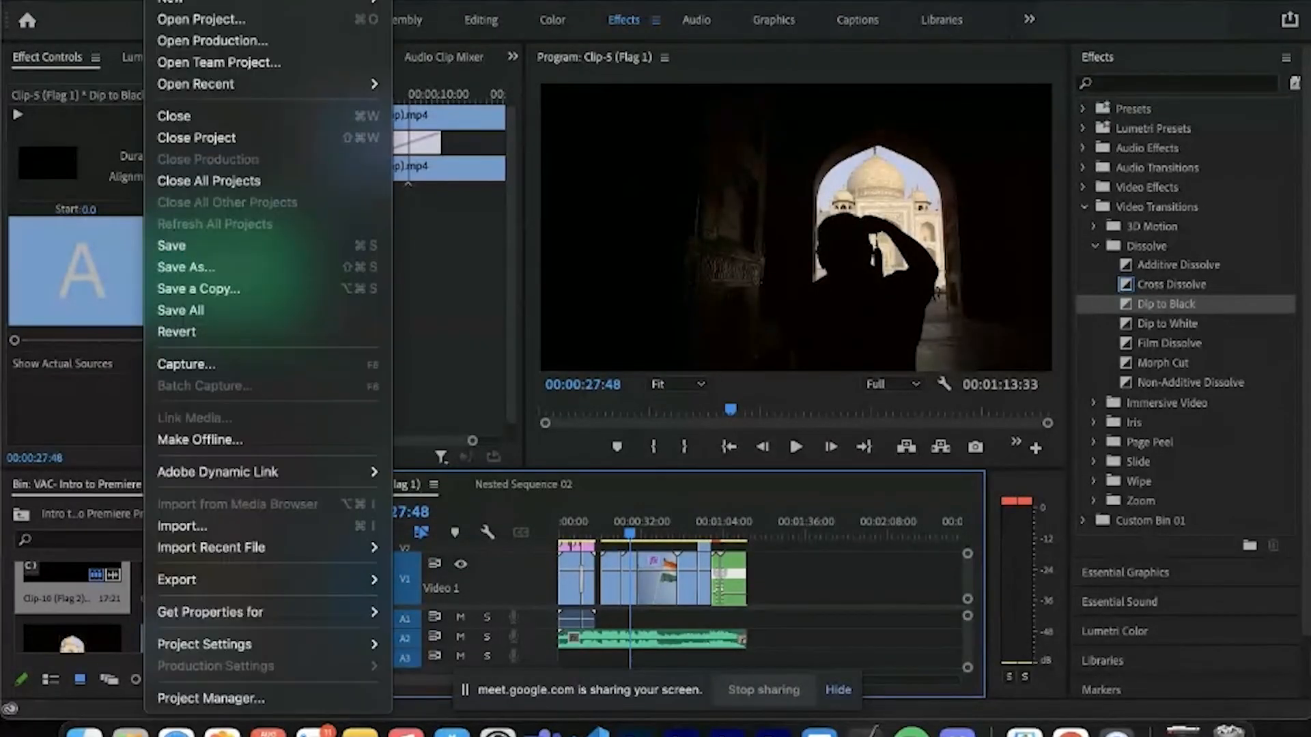
mouse_move(249, 584)
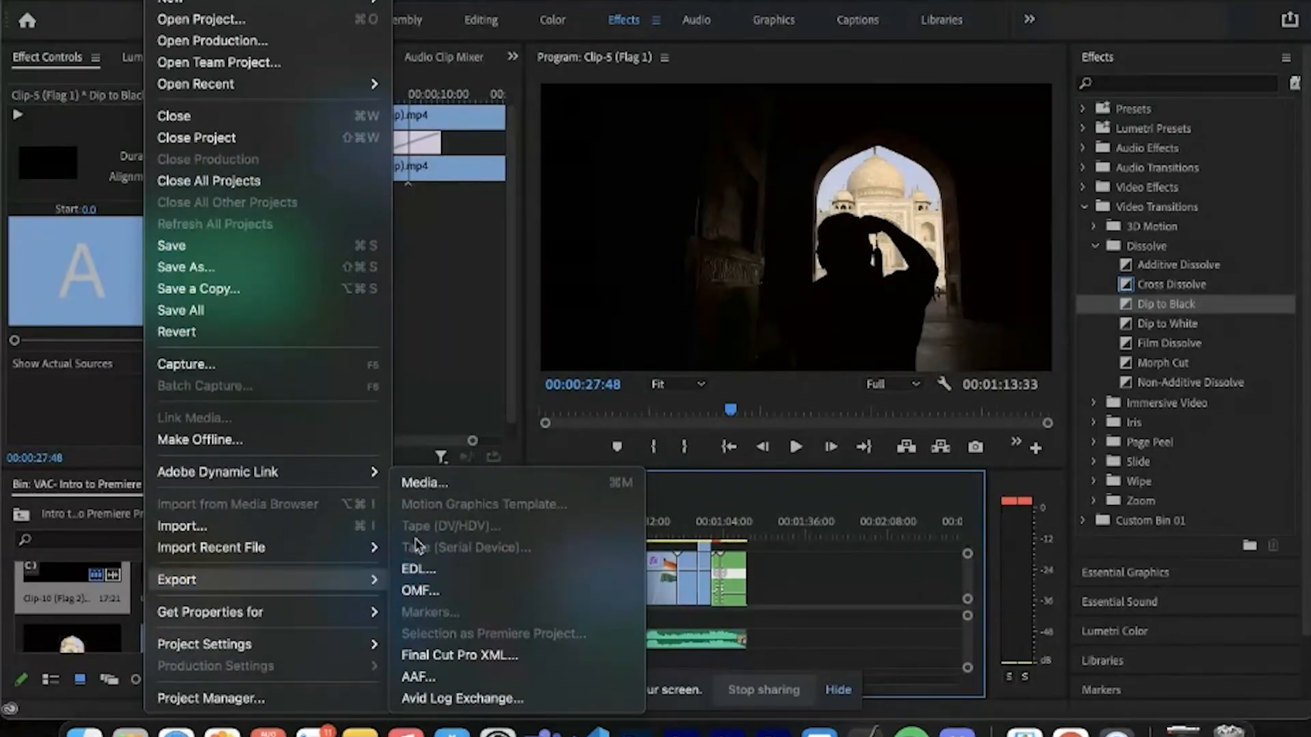
left_click(424, 486)
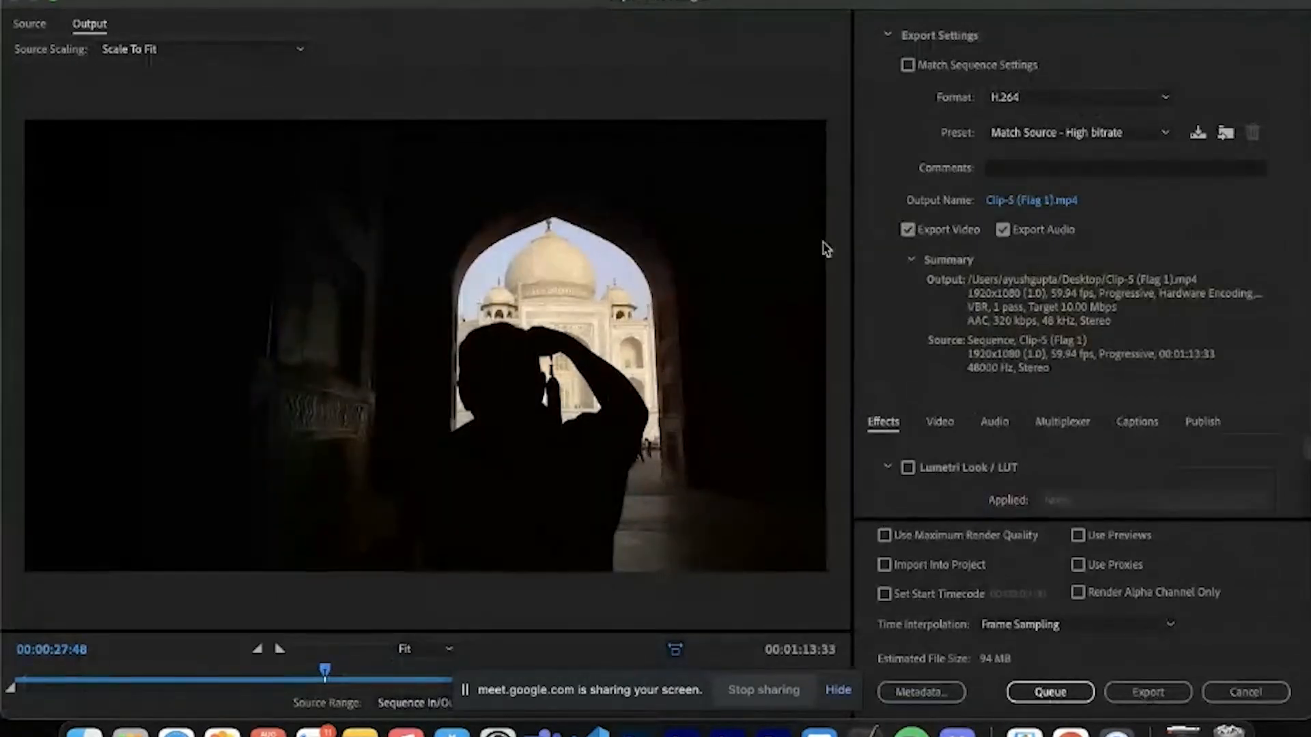
left_click(1062, 101)
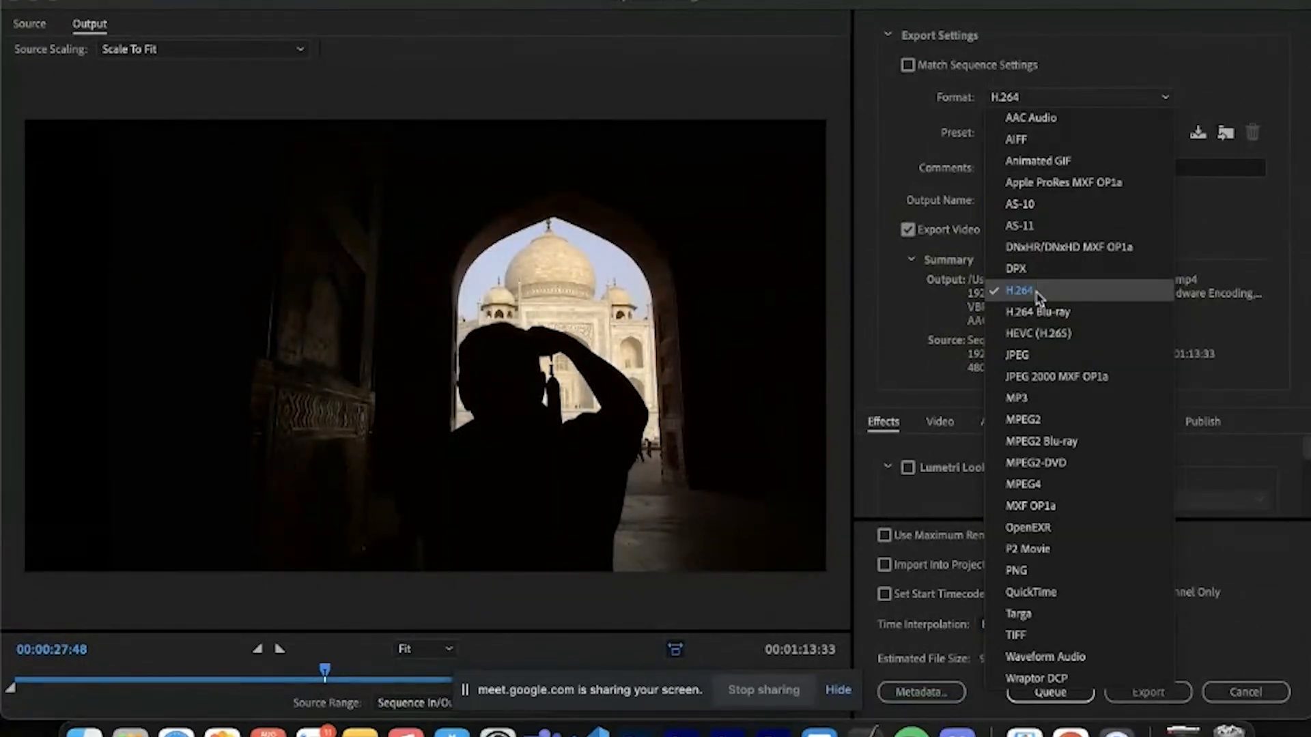
left_click(1038, 296)
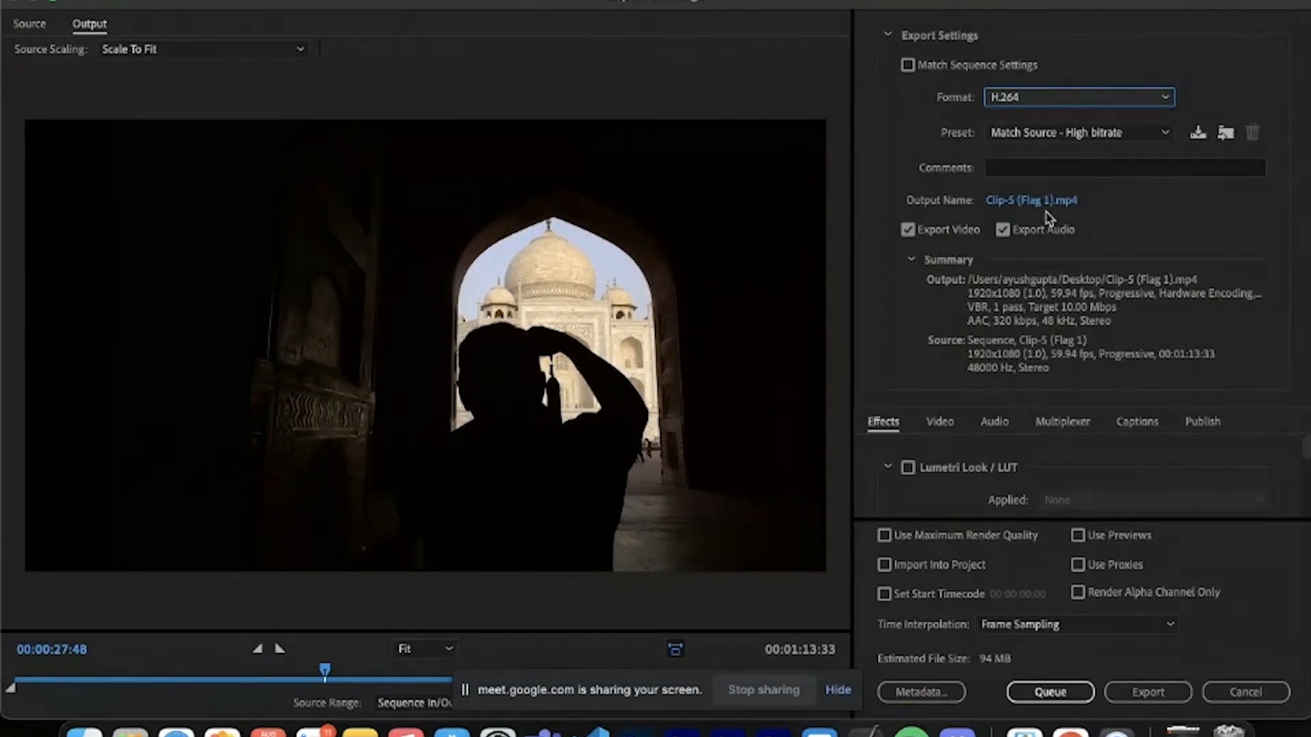
Step: Name the export file Intro to PP and save it to the Desktop
left_click(1010, 202)
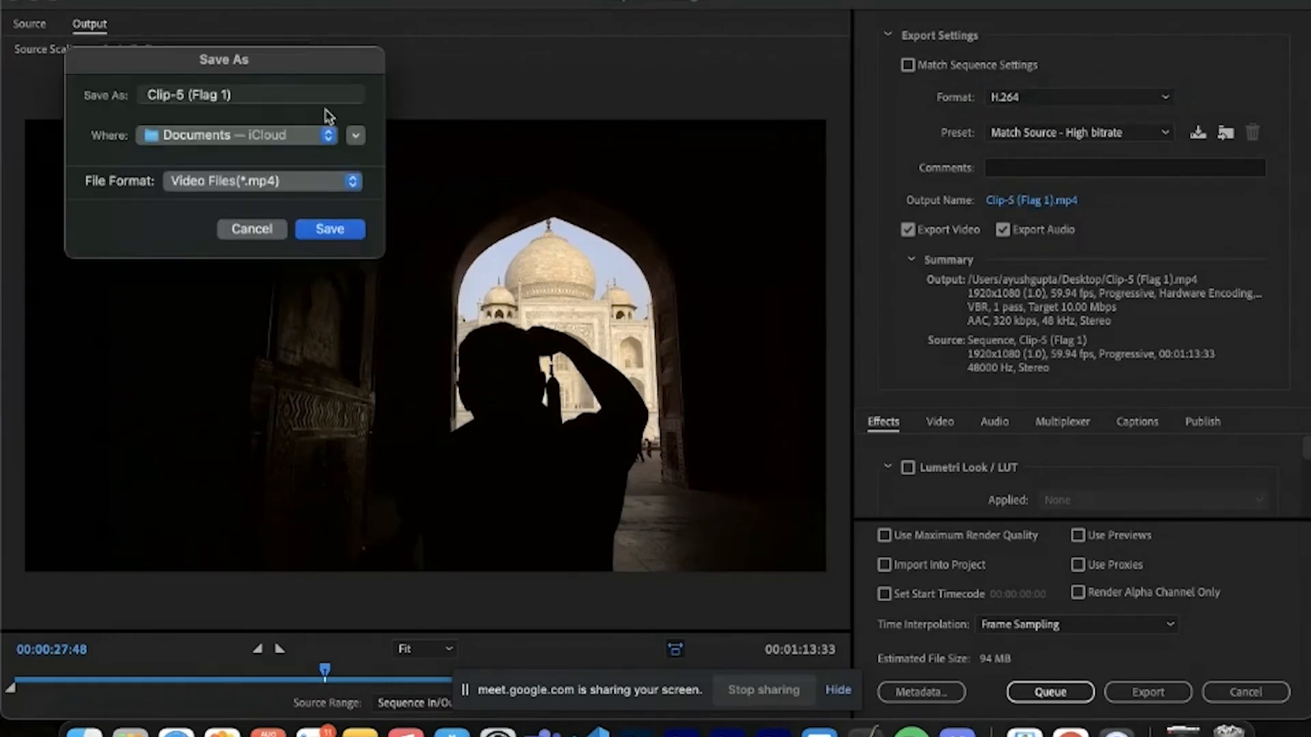
left_click_drag(295, 93, 185, 84)
left_click_drag(184, 84, 135, 88)
key("BackSpace")
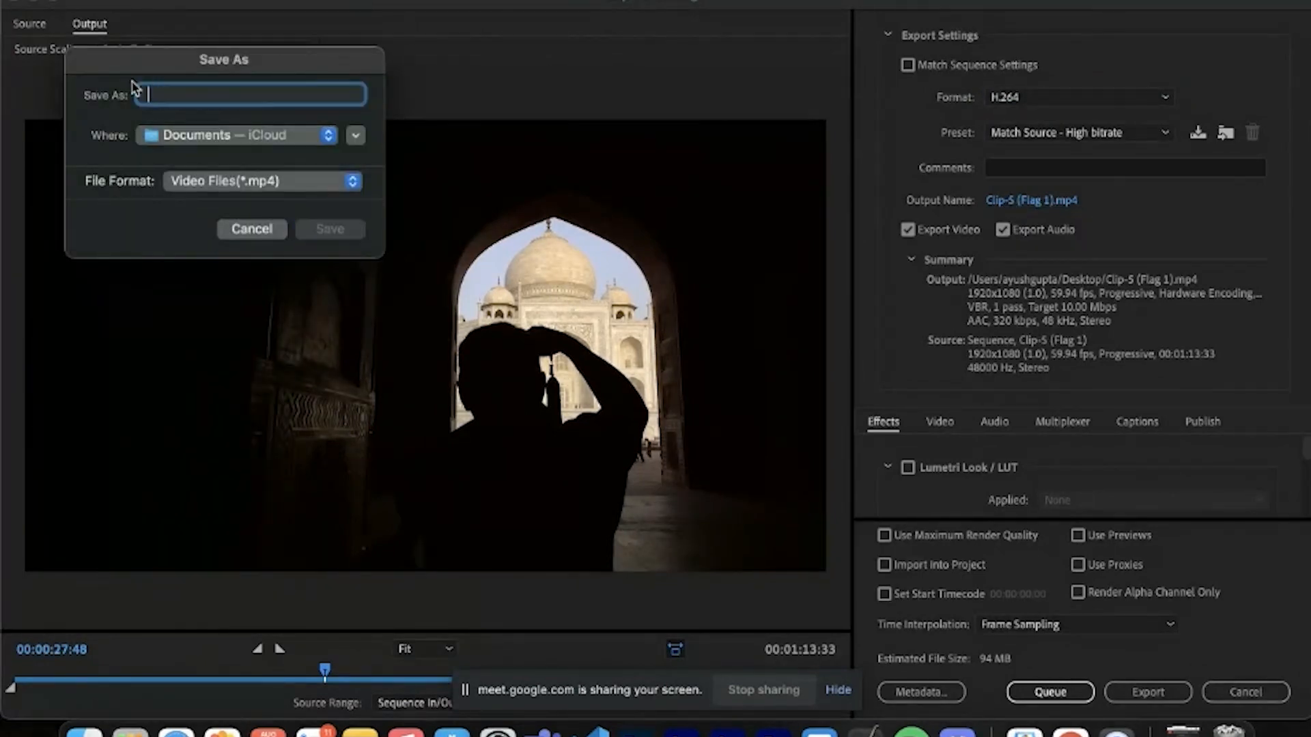
type("Intro to PP")
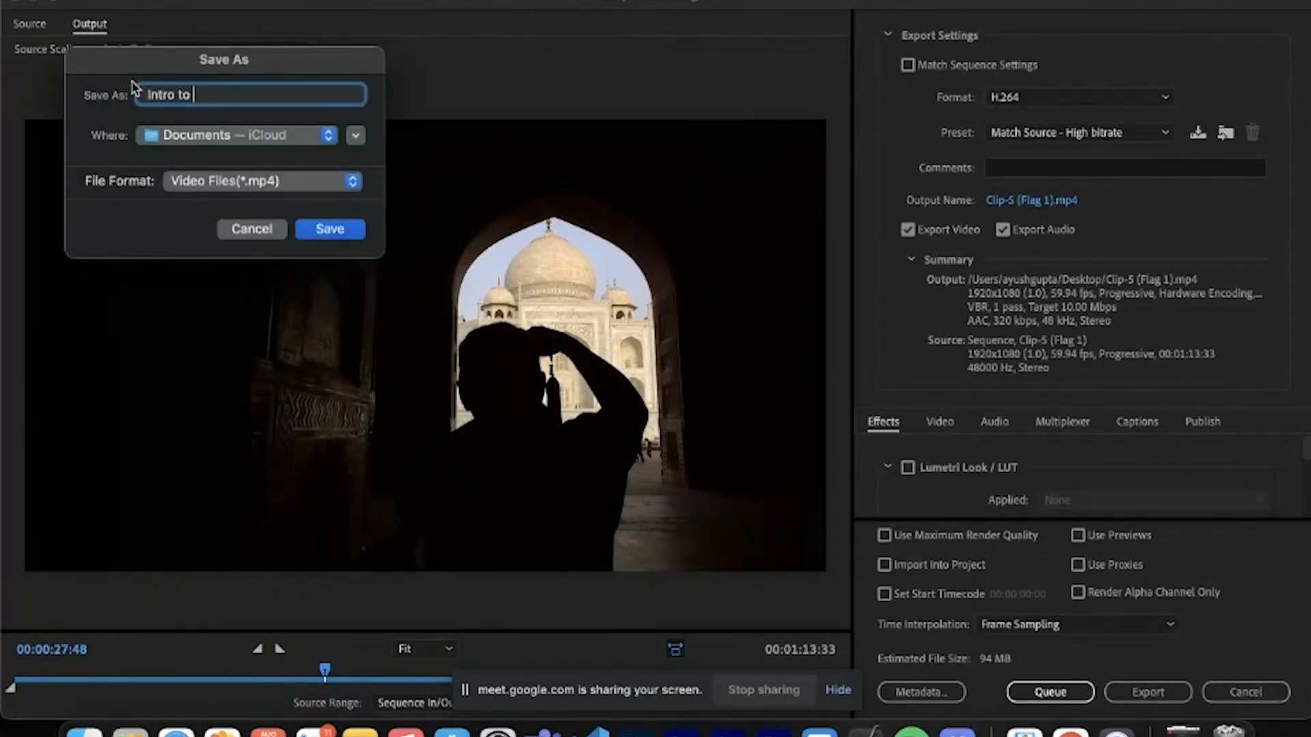
left_click(211, 137)
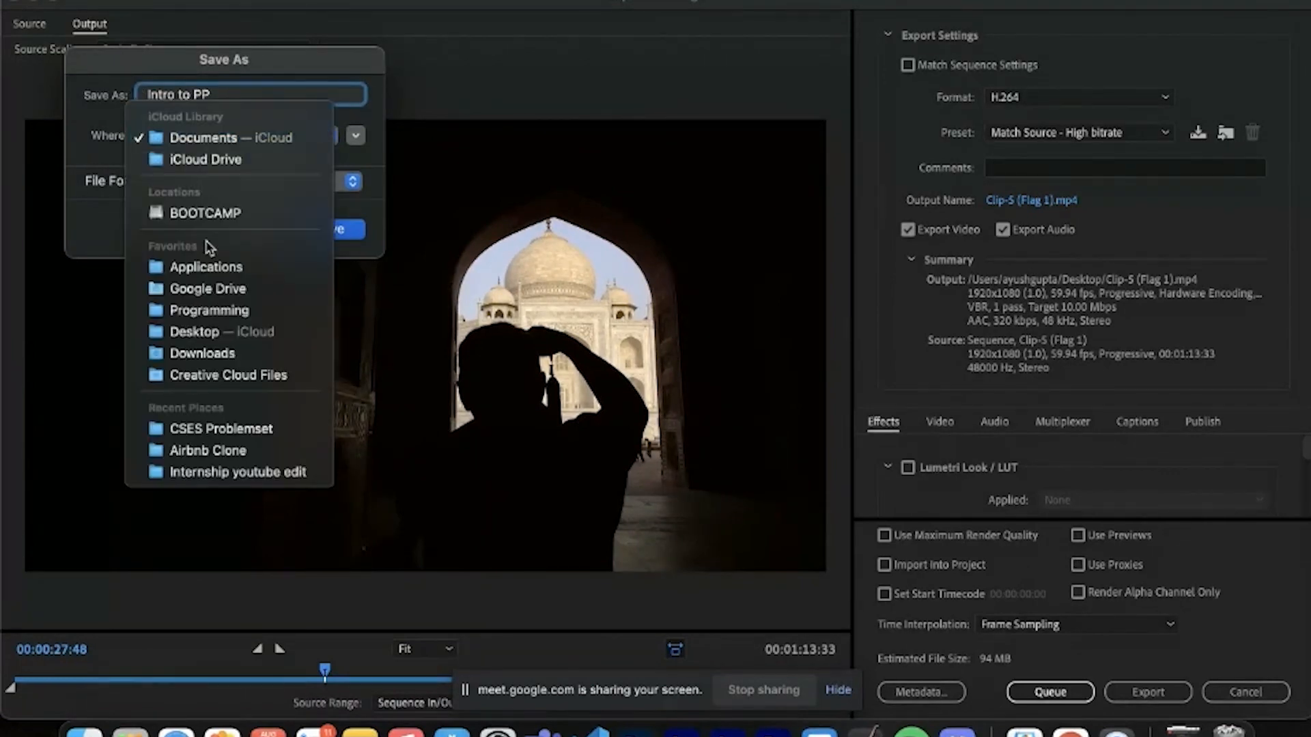
left_click(222, 332)
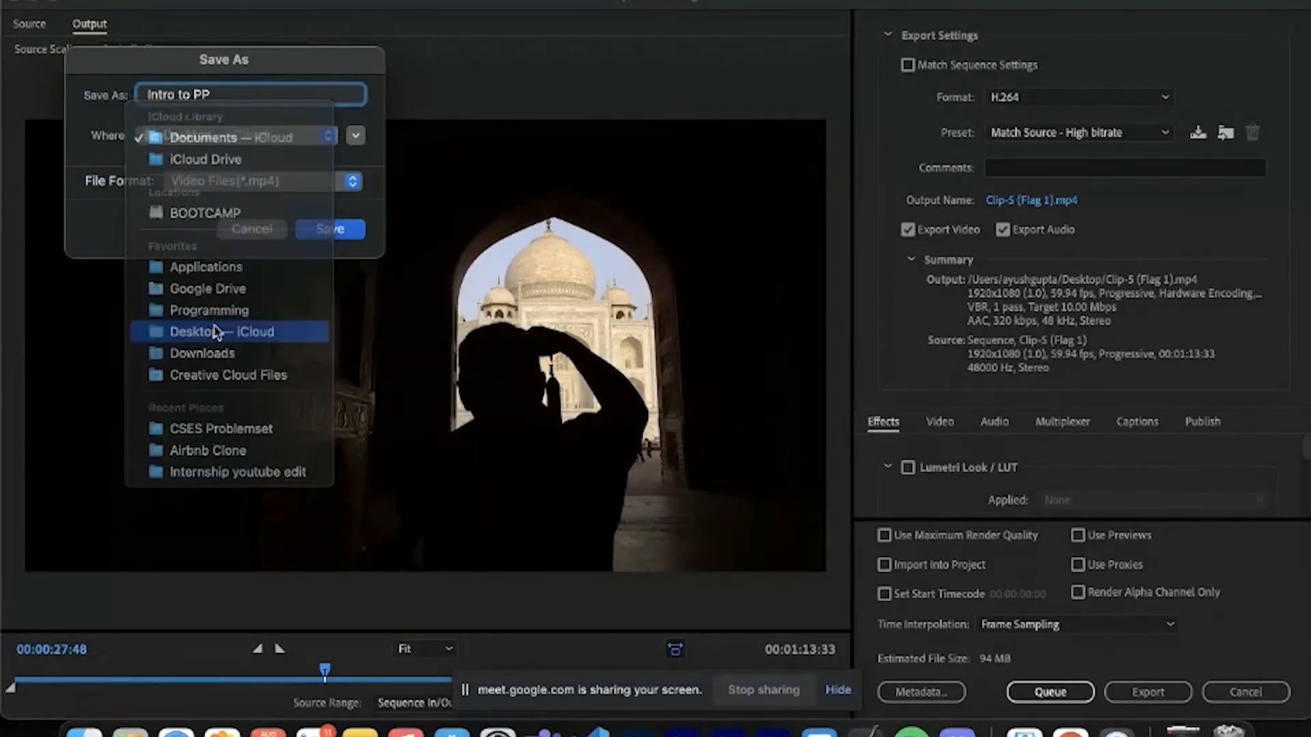
left_click(342, 230)
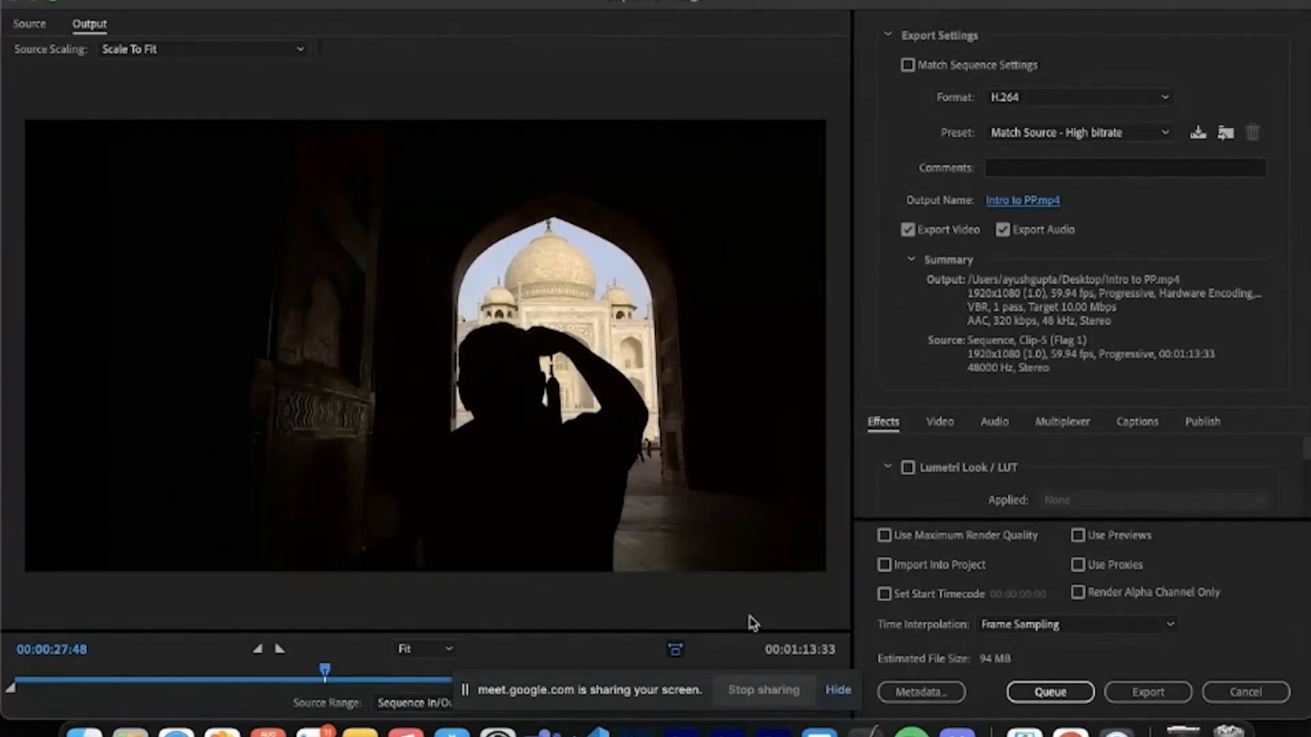
Step: Set the source range to Sequence In/Out and start exporting the video
left_click(838, 690)
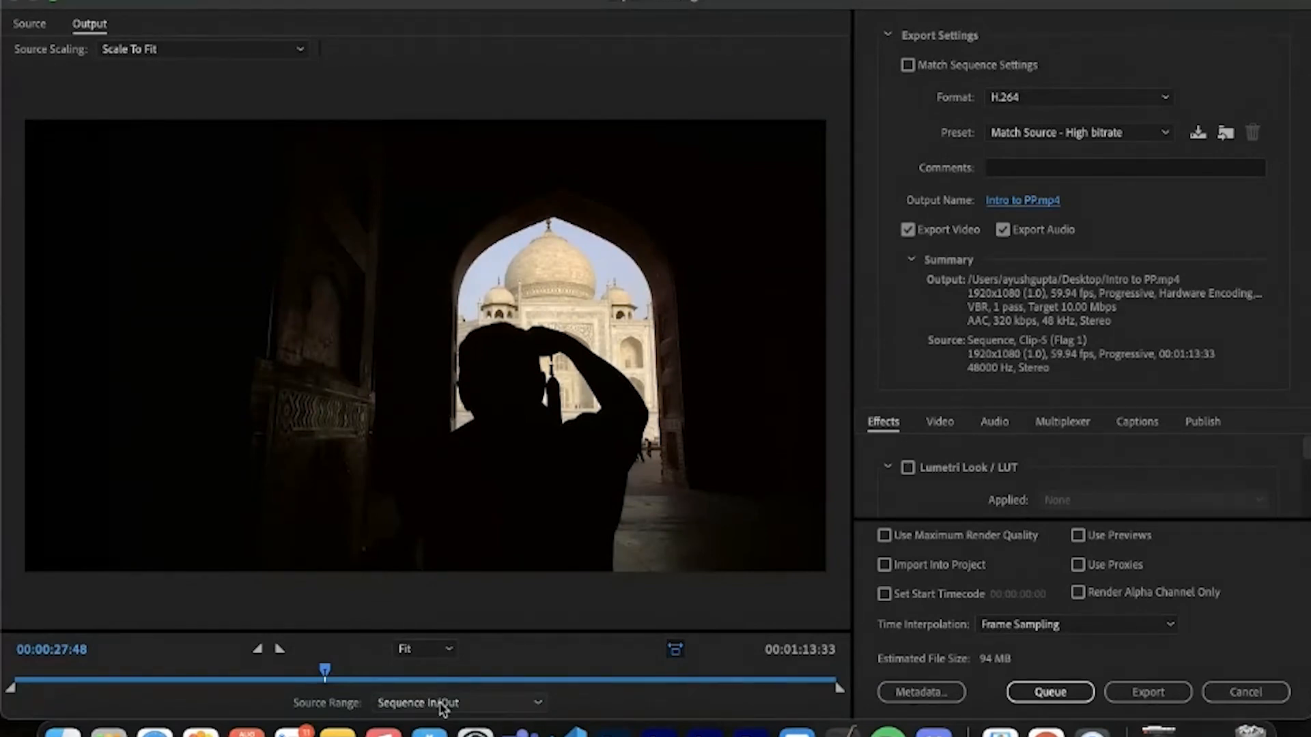
left_click(440, 703)
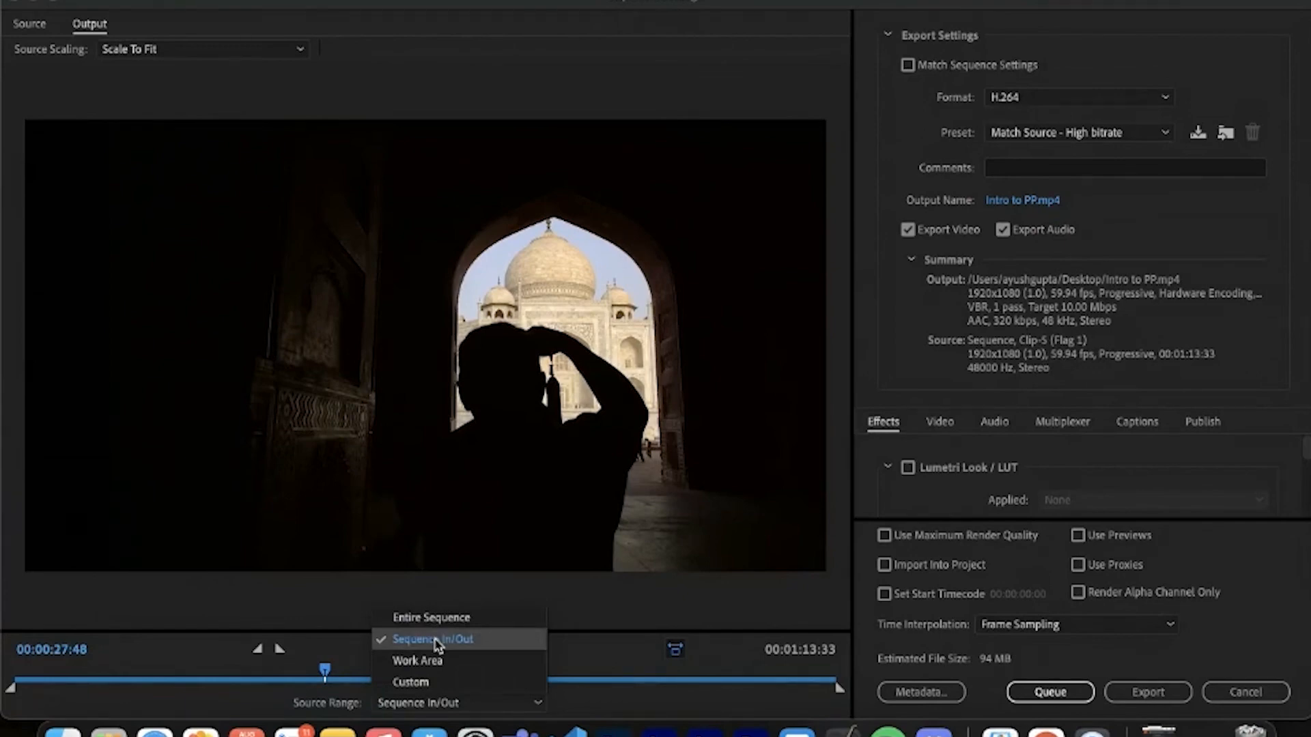
left_click(438, 641)
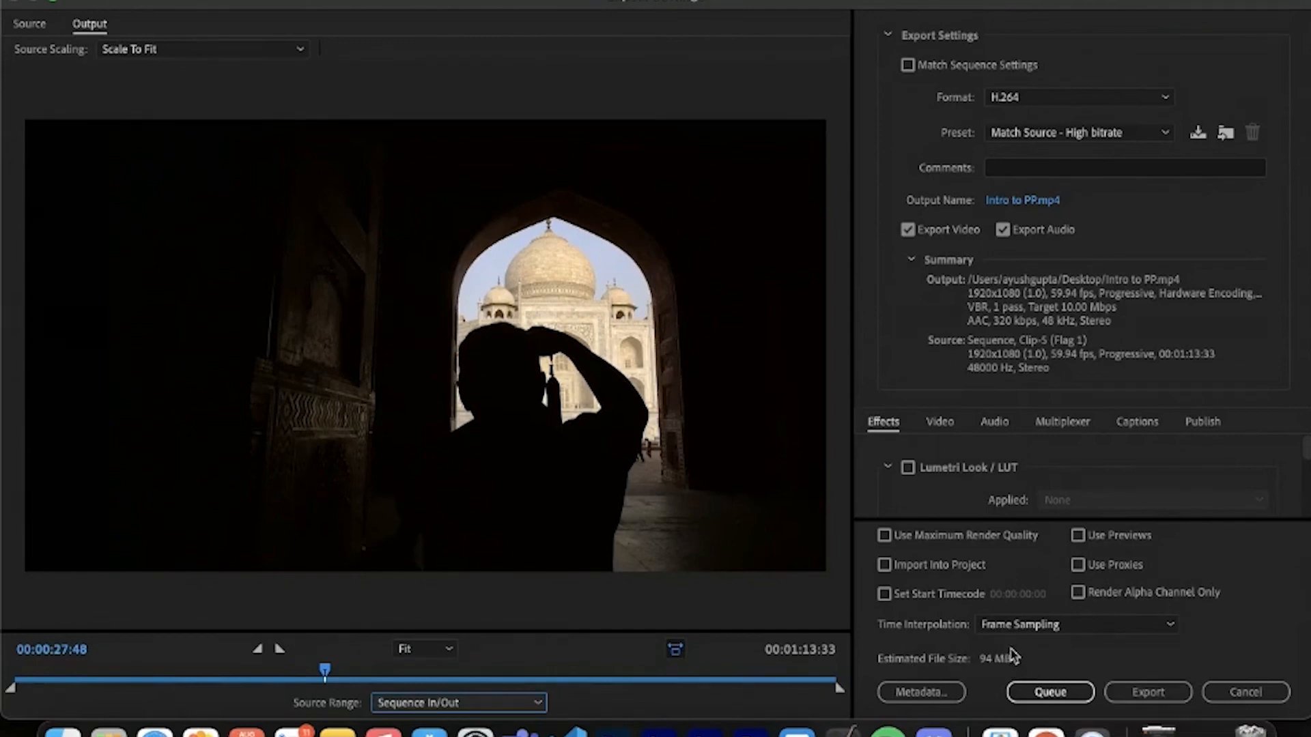
left_click(1157, 696)
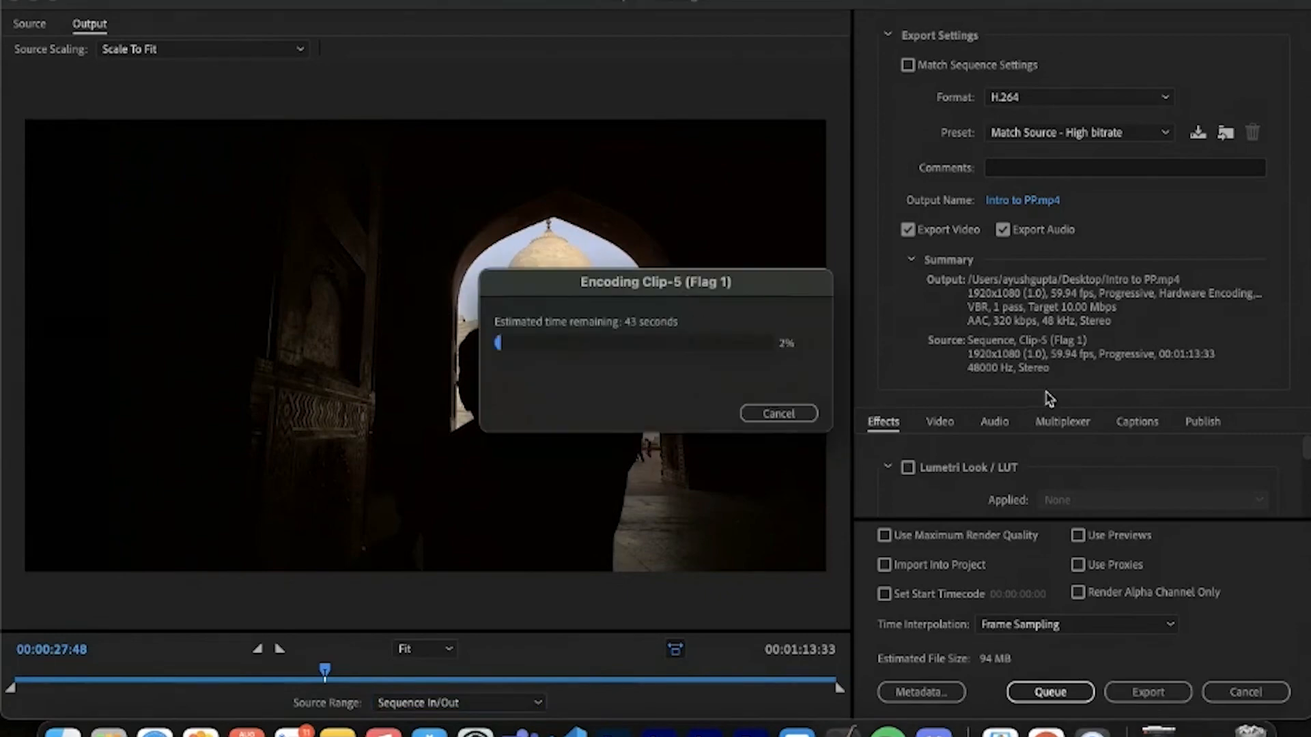